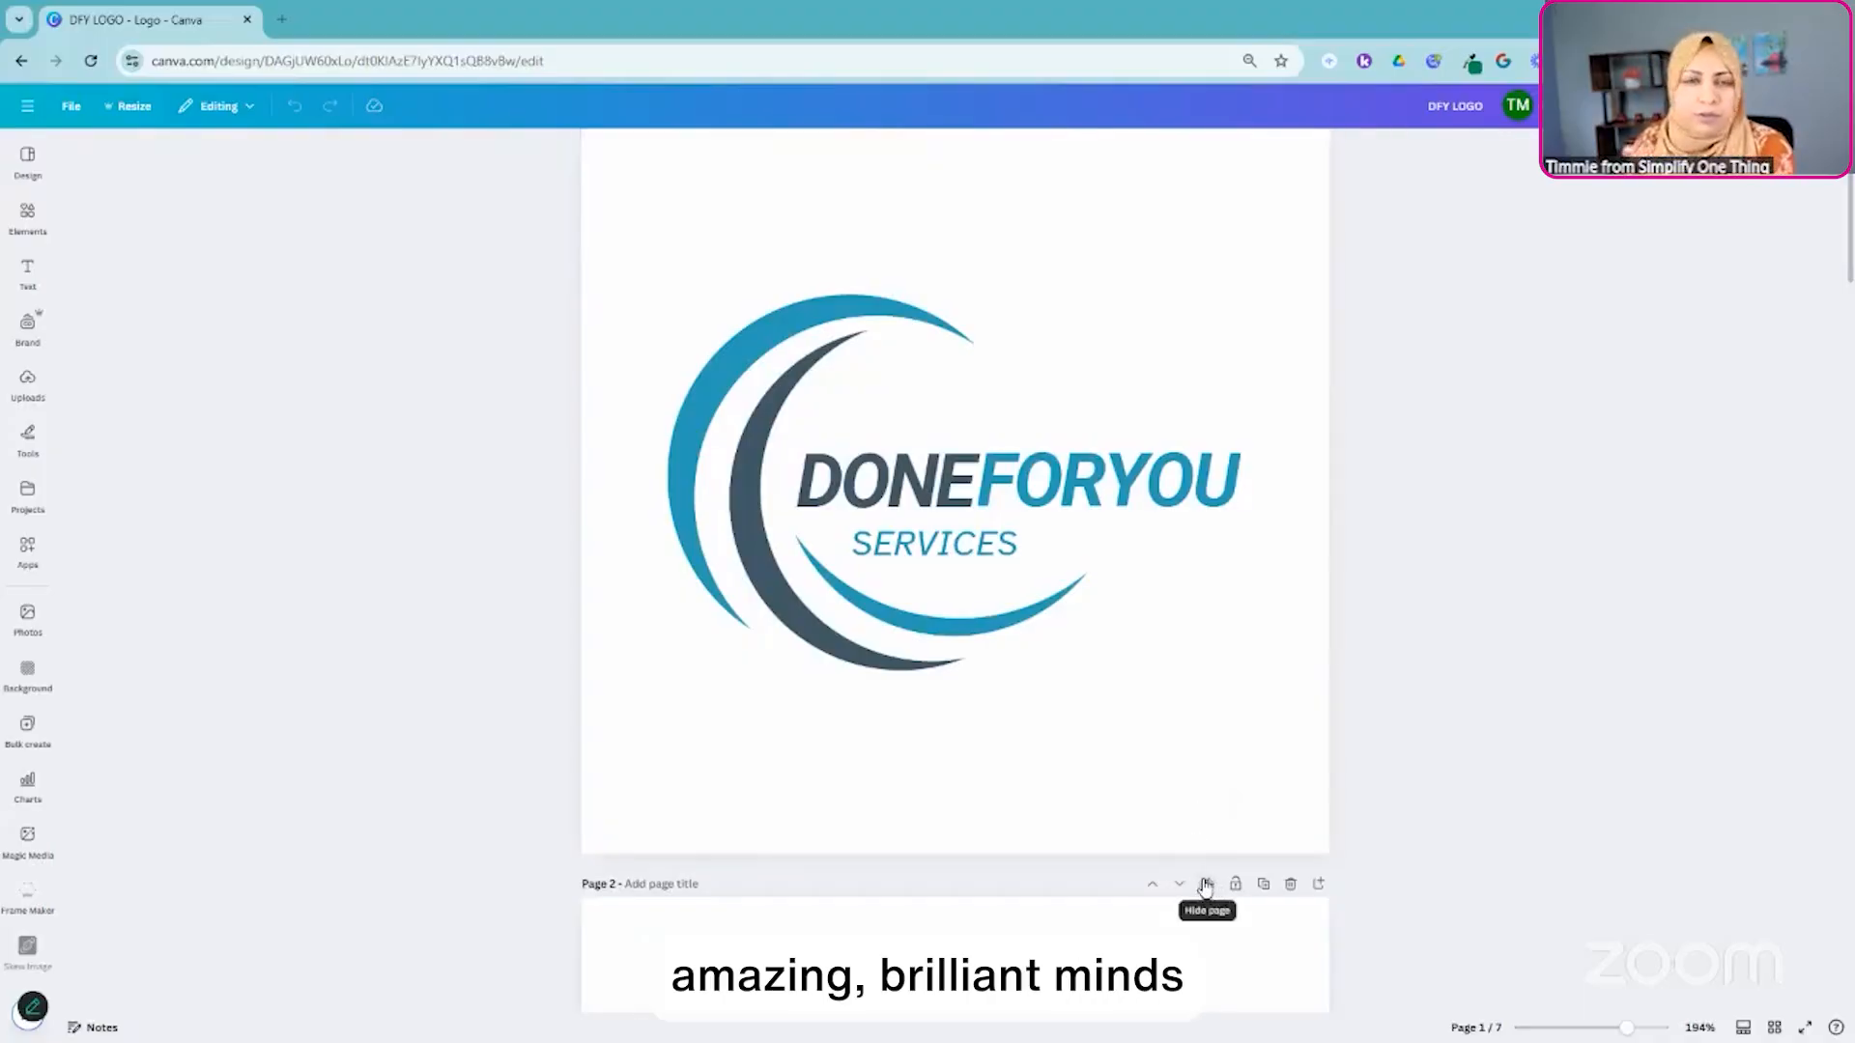
# - Look through the logo variations on the pages of the design, up to the SOT Done For You logo on page 5
pyautogui.scroll(-5, 1195, 865)
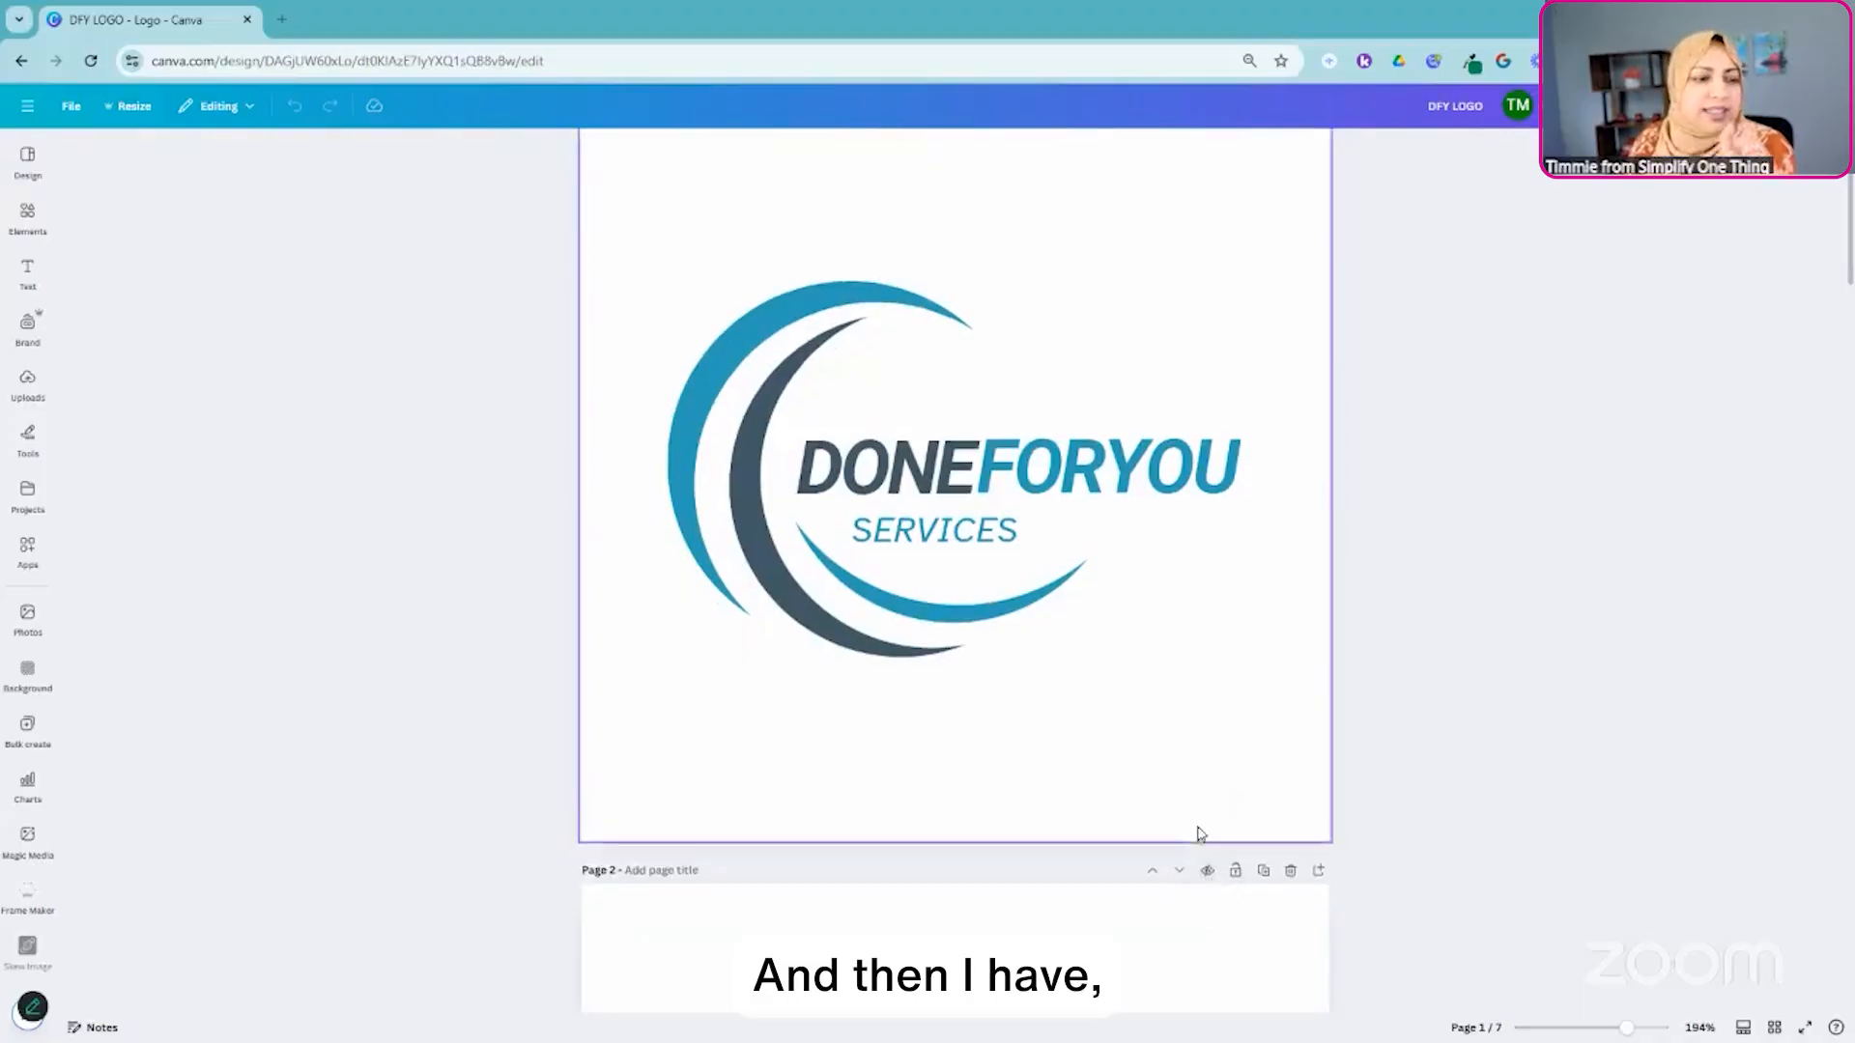
pyautogui.scroll(-12, 1201, 833)
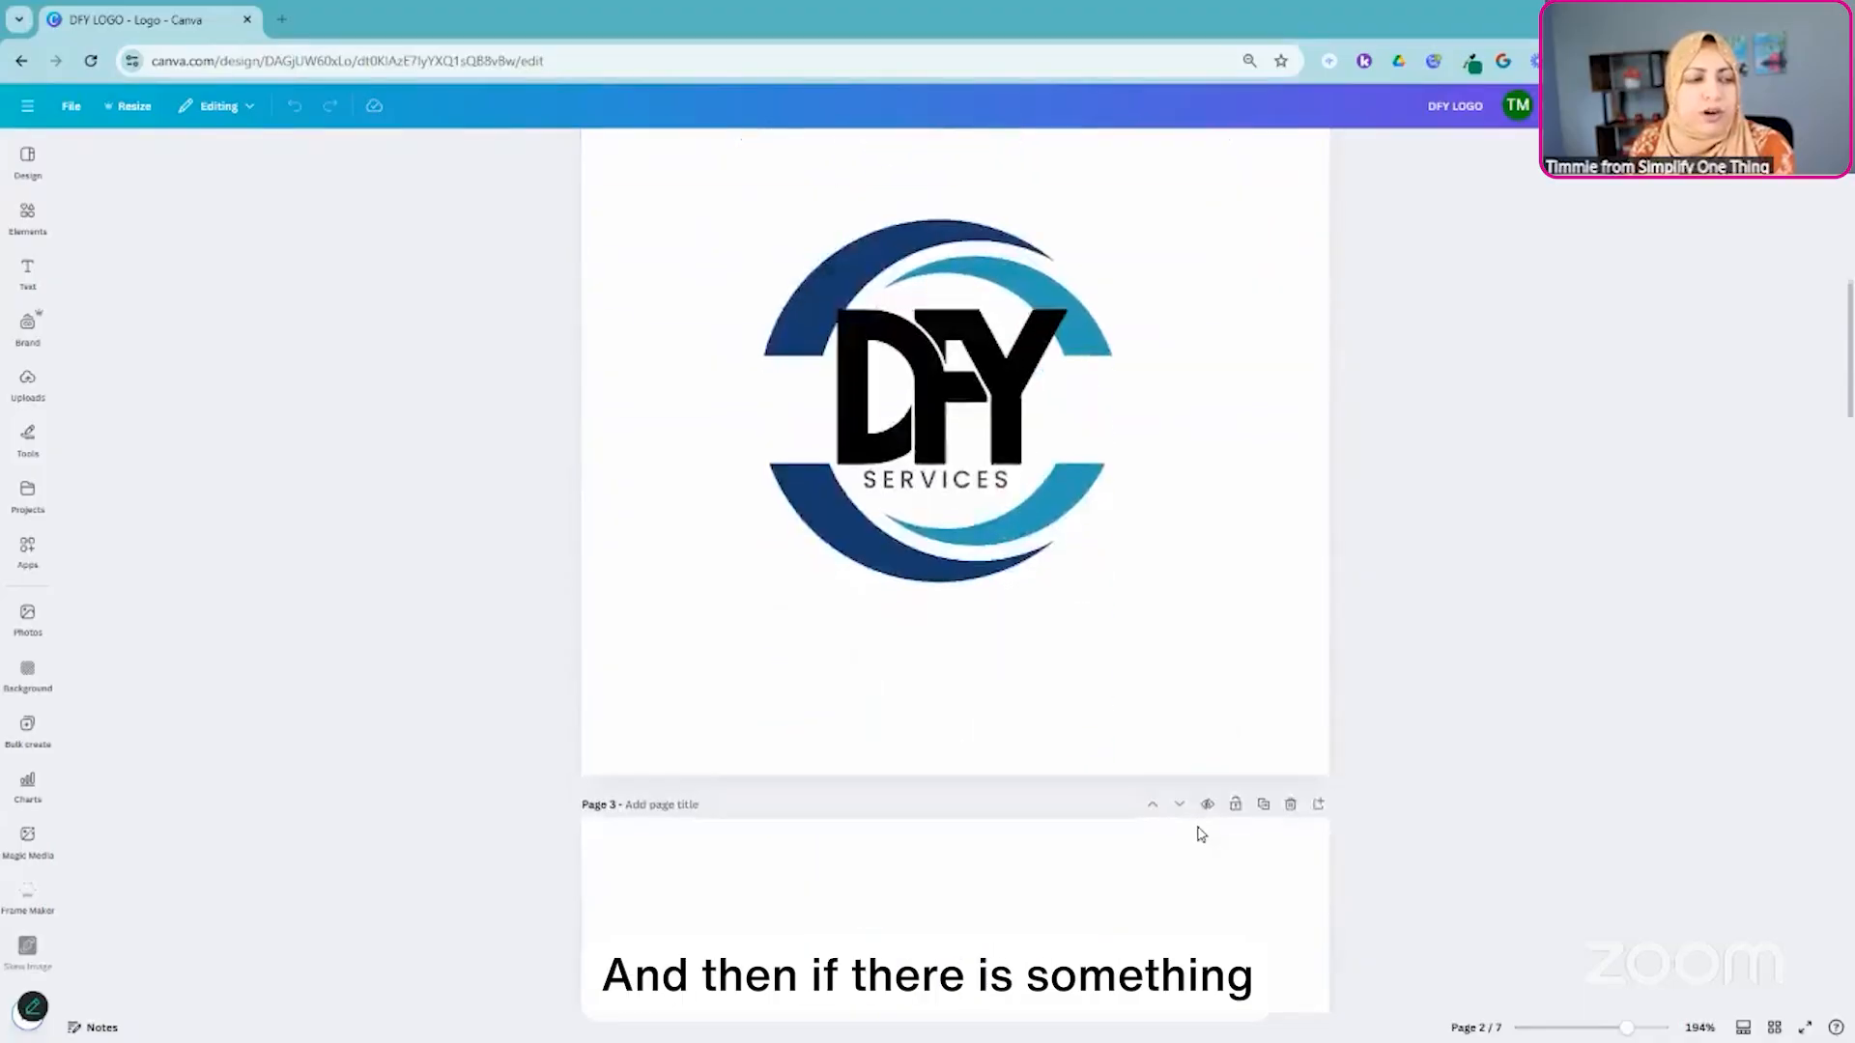
pyautogui.scroll(-6, 1200, 834)
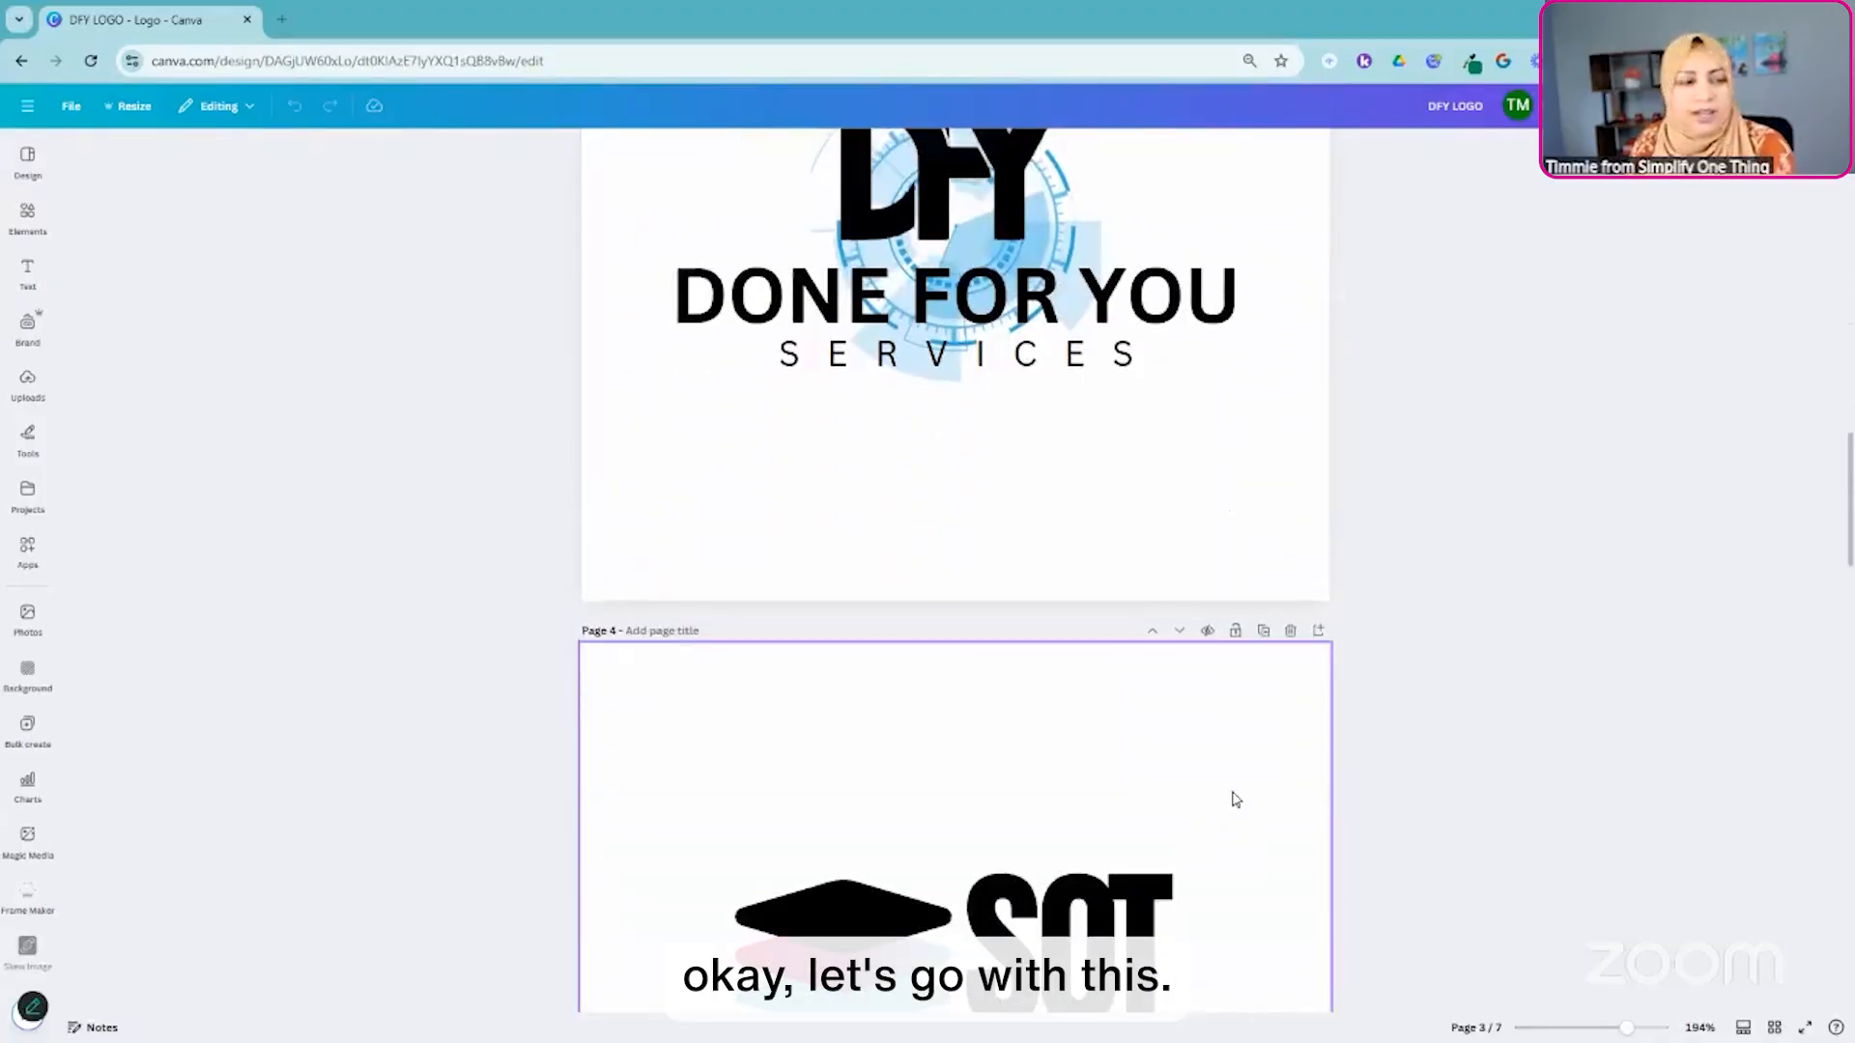
pyautogui.scroll(-5, 1239, 749)
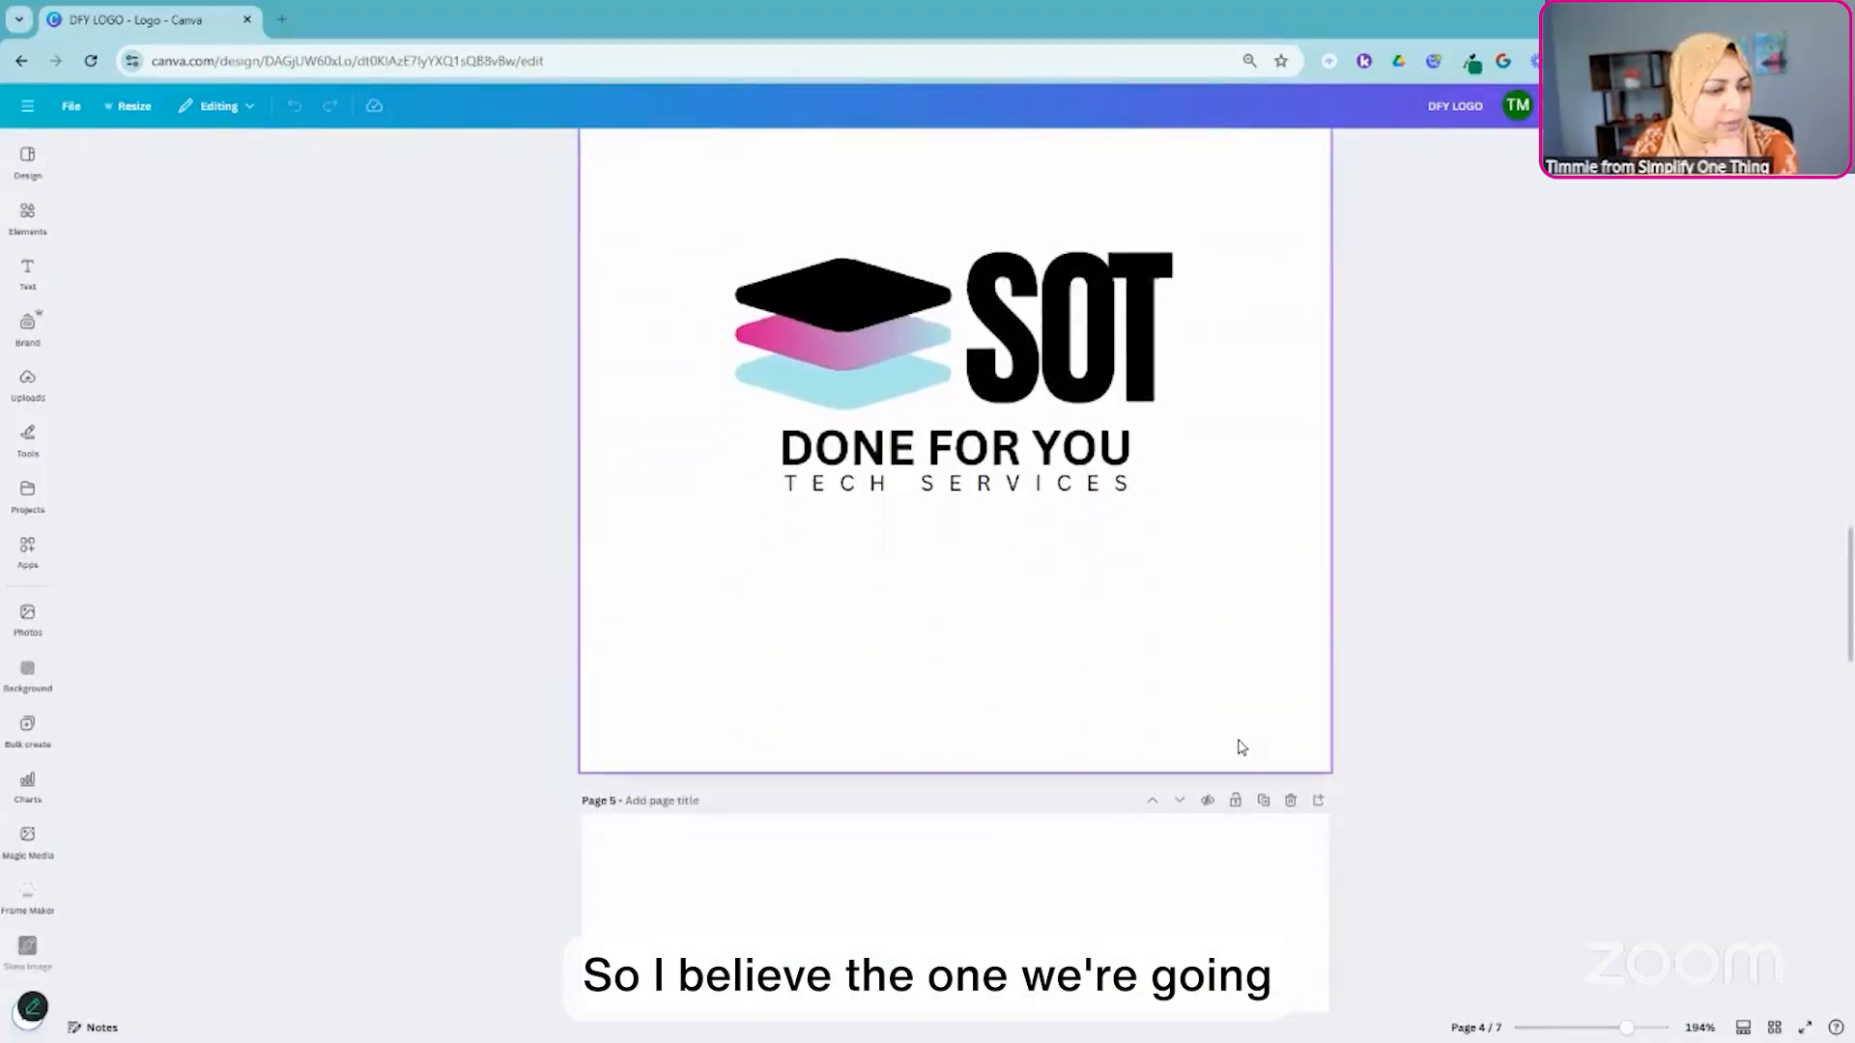
pyautogui.scroll(5, 1227, 746)
pyautogui.scroll(-4, 1234, 696)
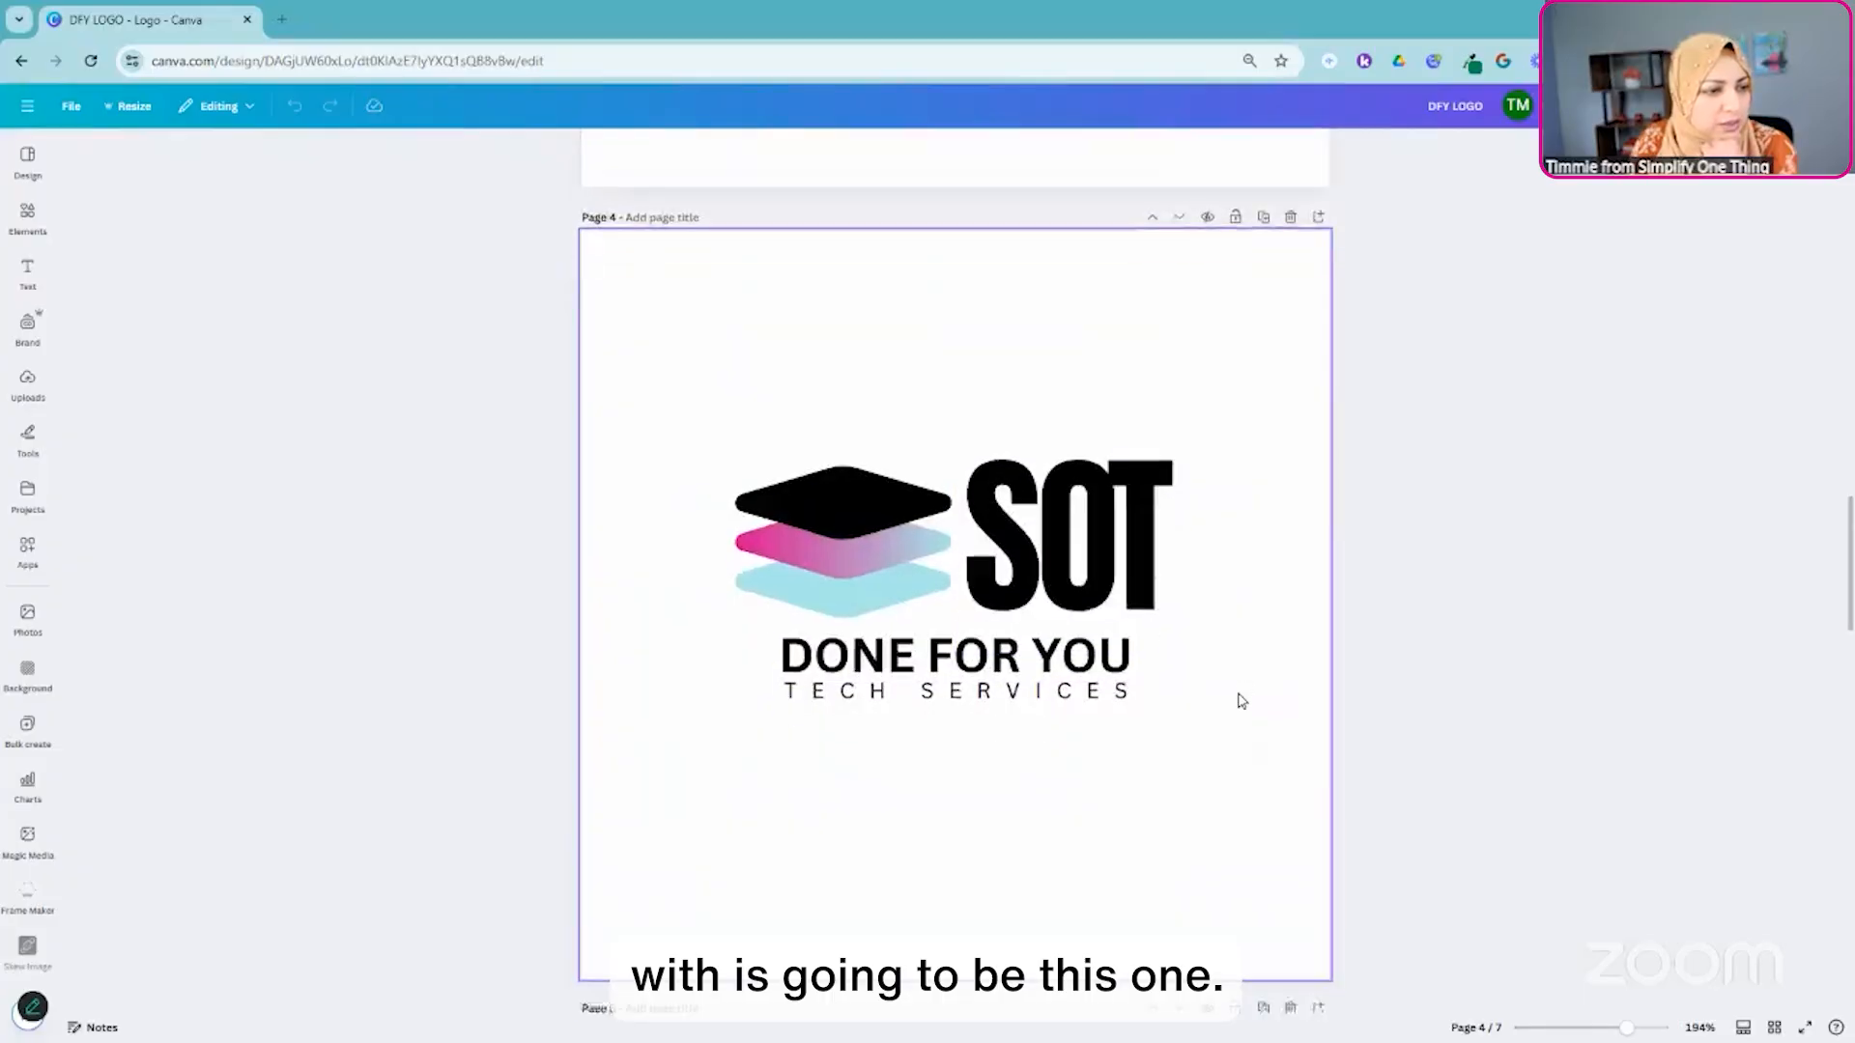
pyautogui.scroll(4, 1217, 677)
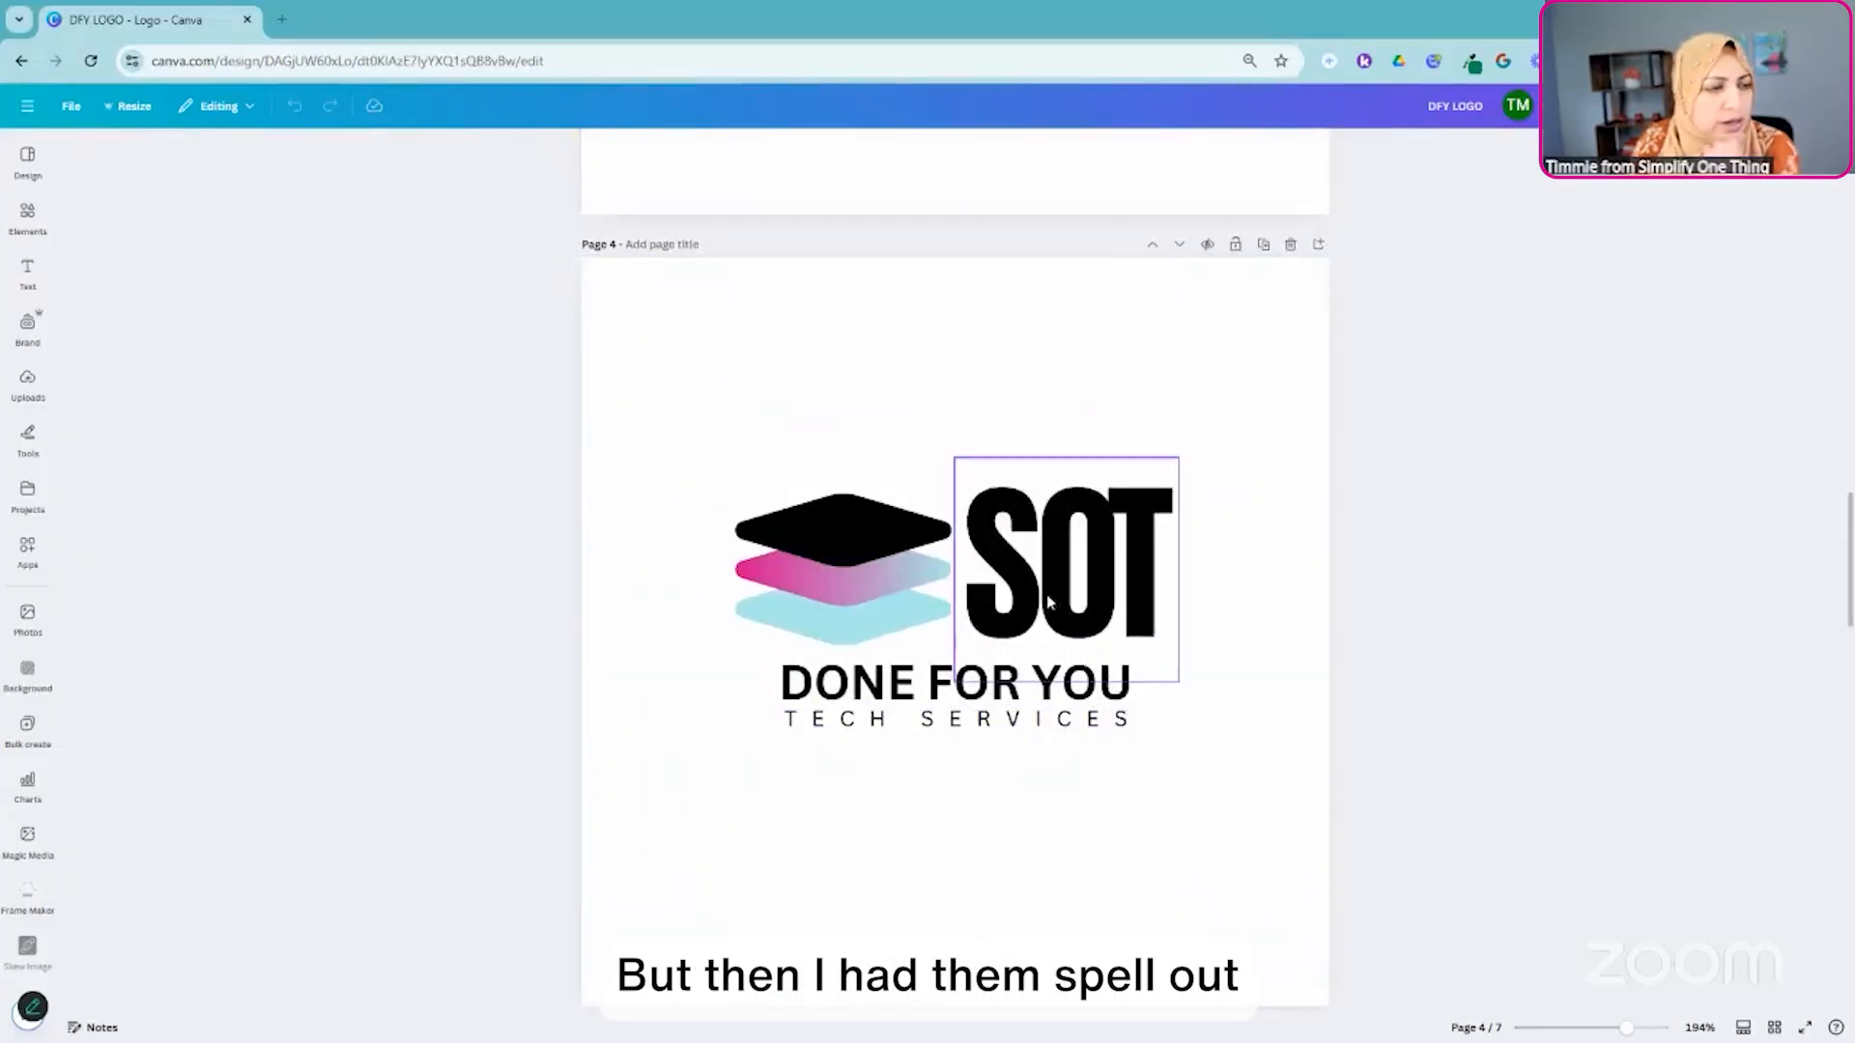
pyautogui.scroll(-6, 1172, 704)
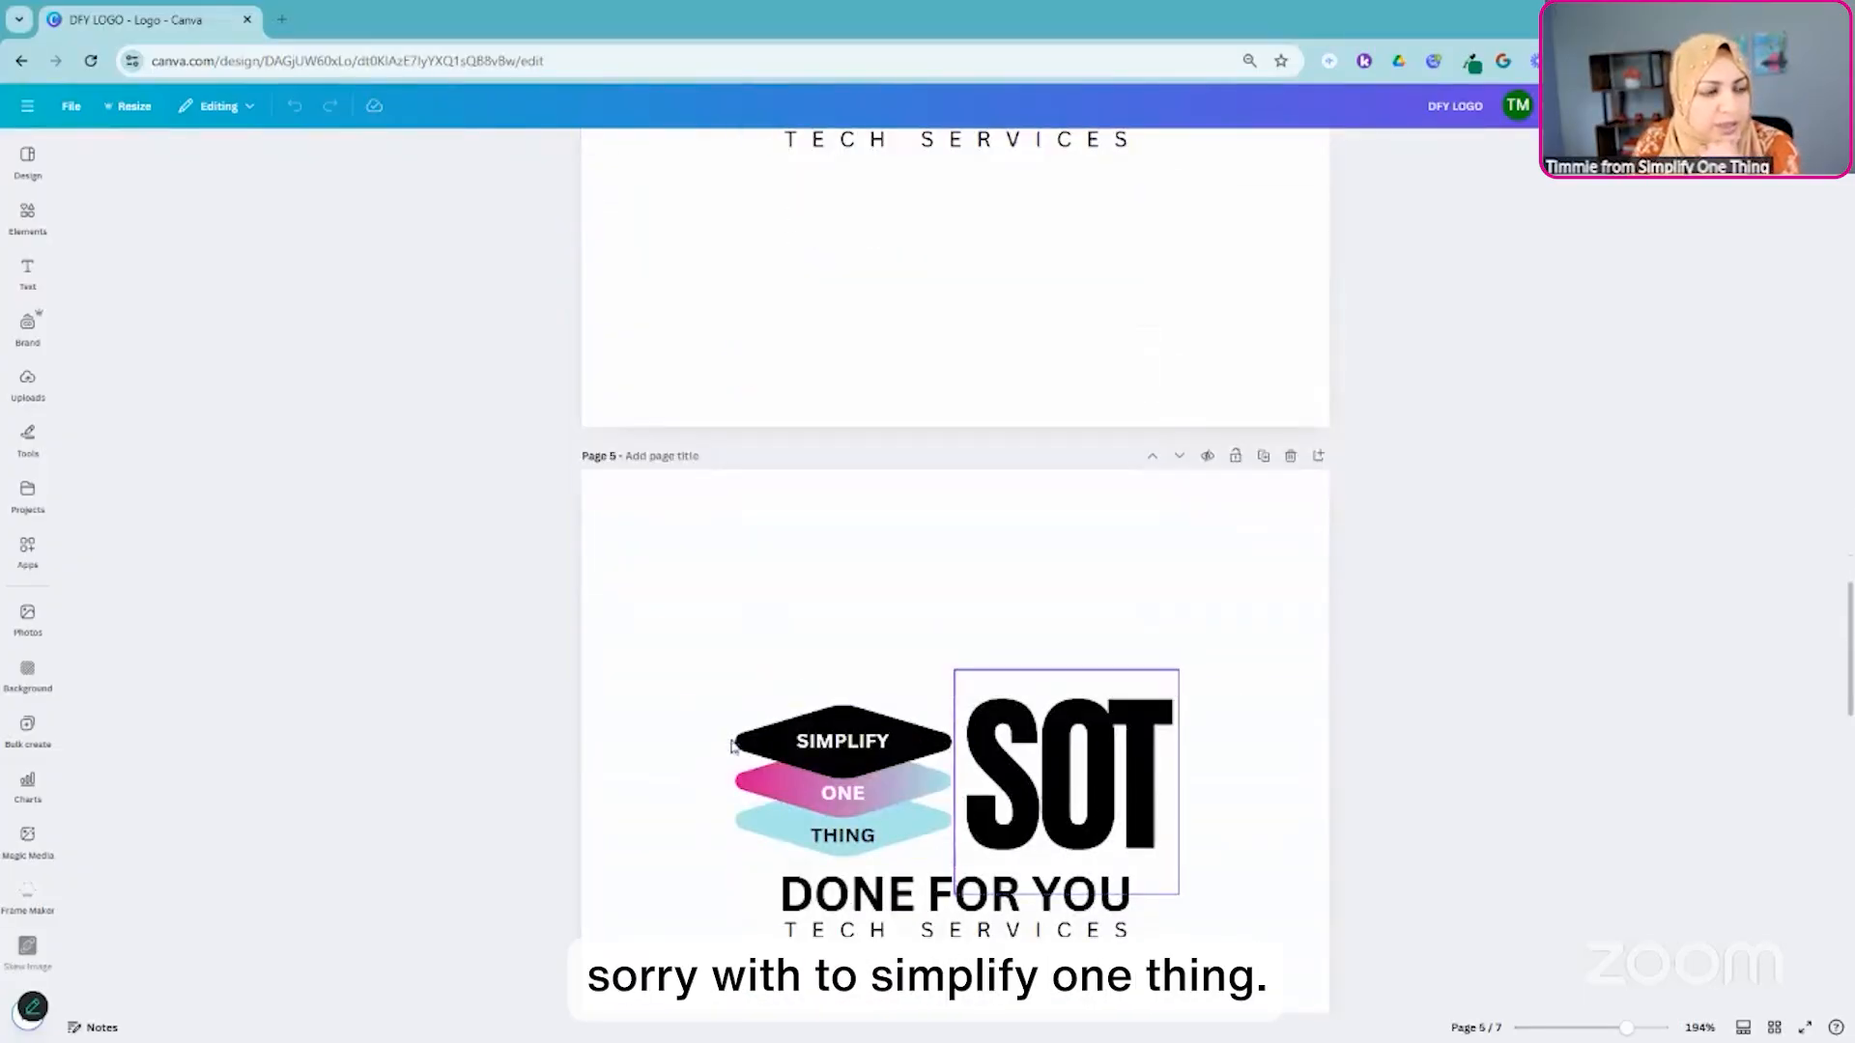
pyautogui.scroll(-3, 1204, 854)
pyautogui.scroll(1, 1204, 854)
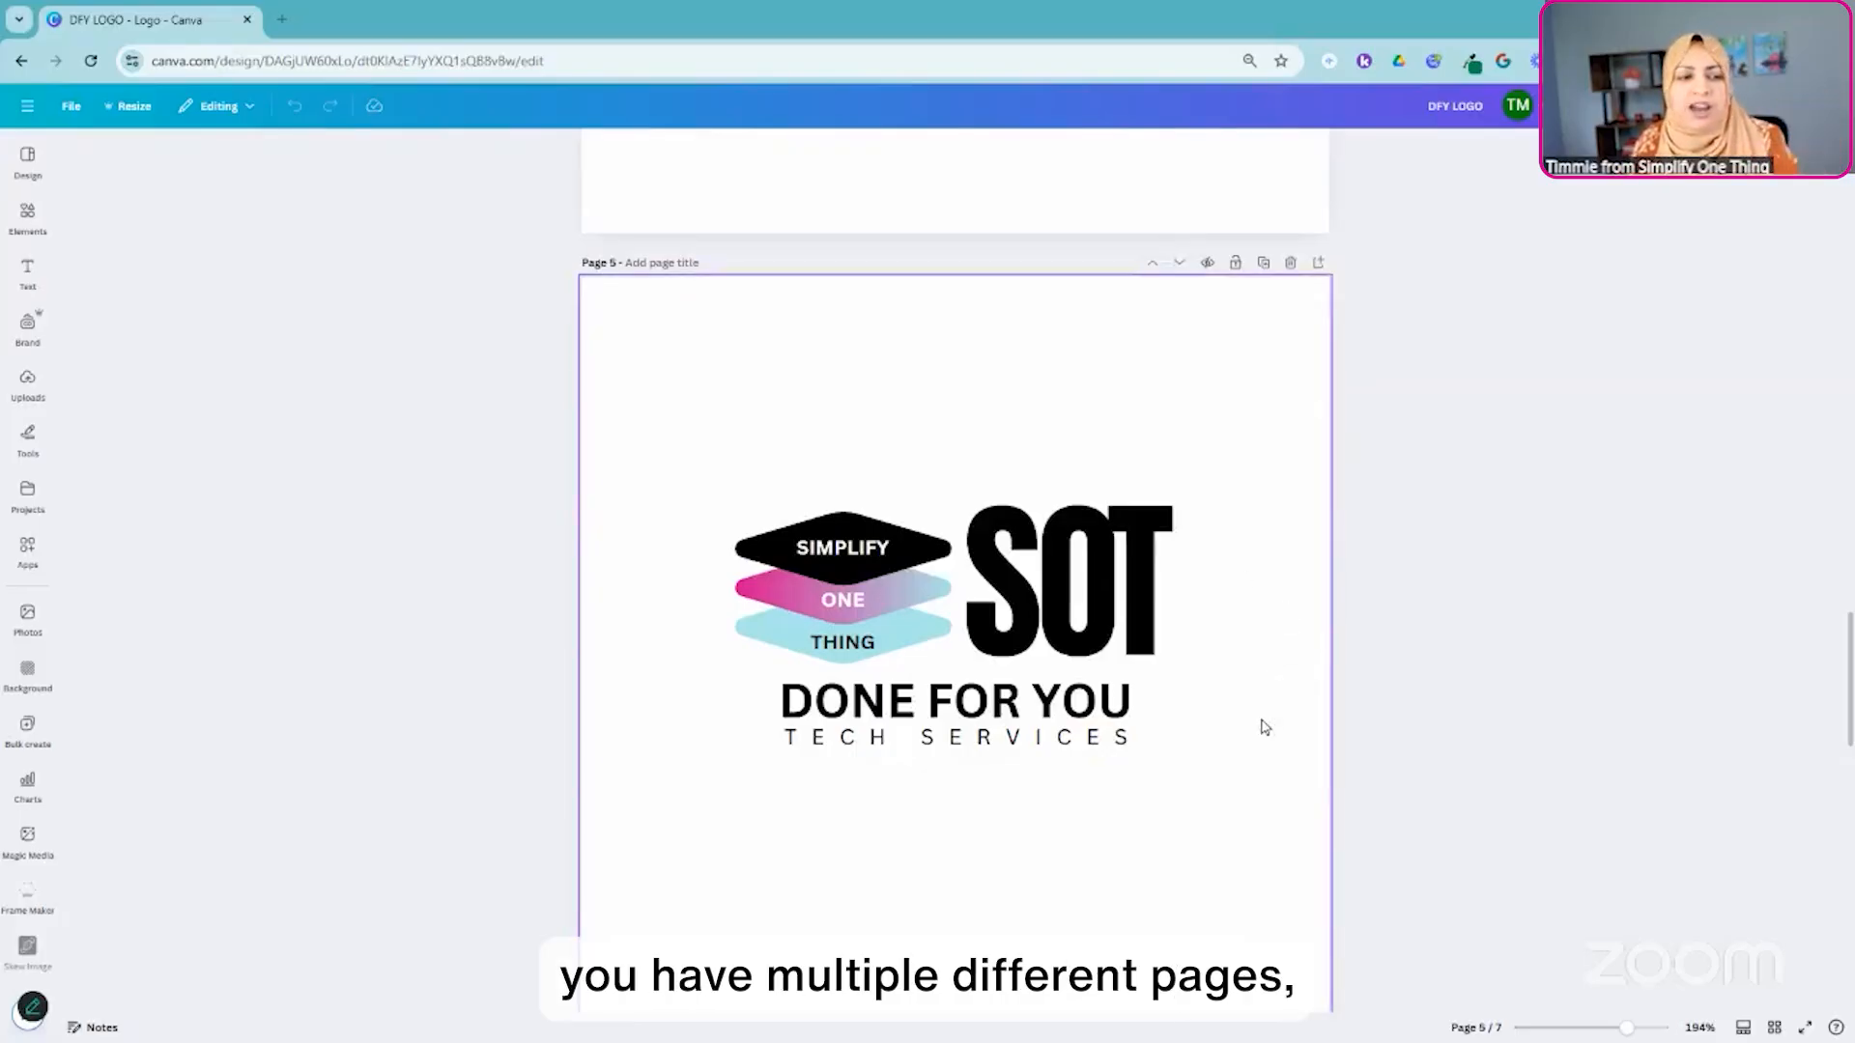
pyautogui.scroll(-4, 1259, 724)
pyautogui.scroll(5, 1309, 609)
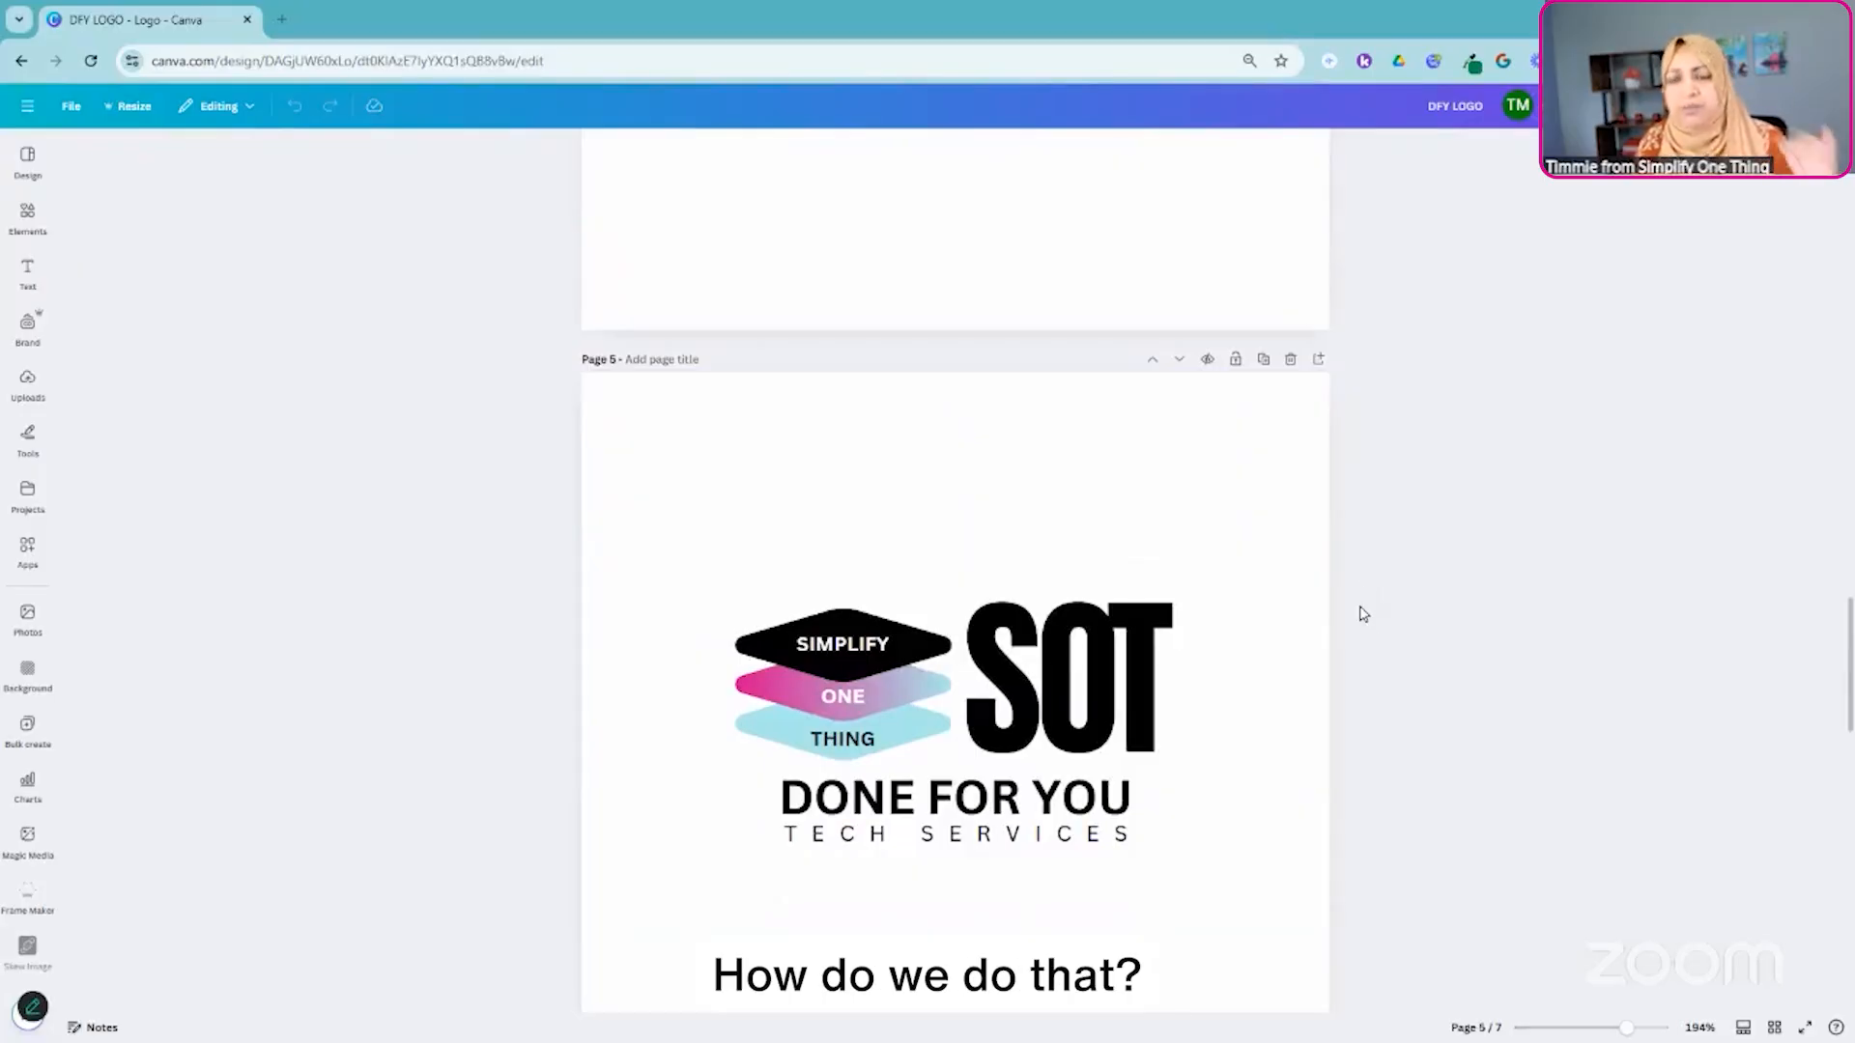
pyautogui.scroll(-2, 1470, 618)
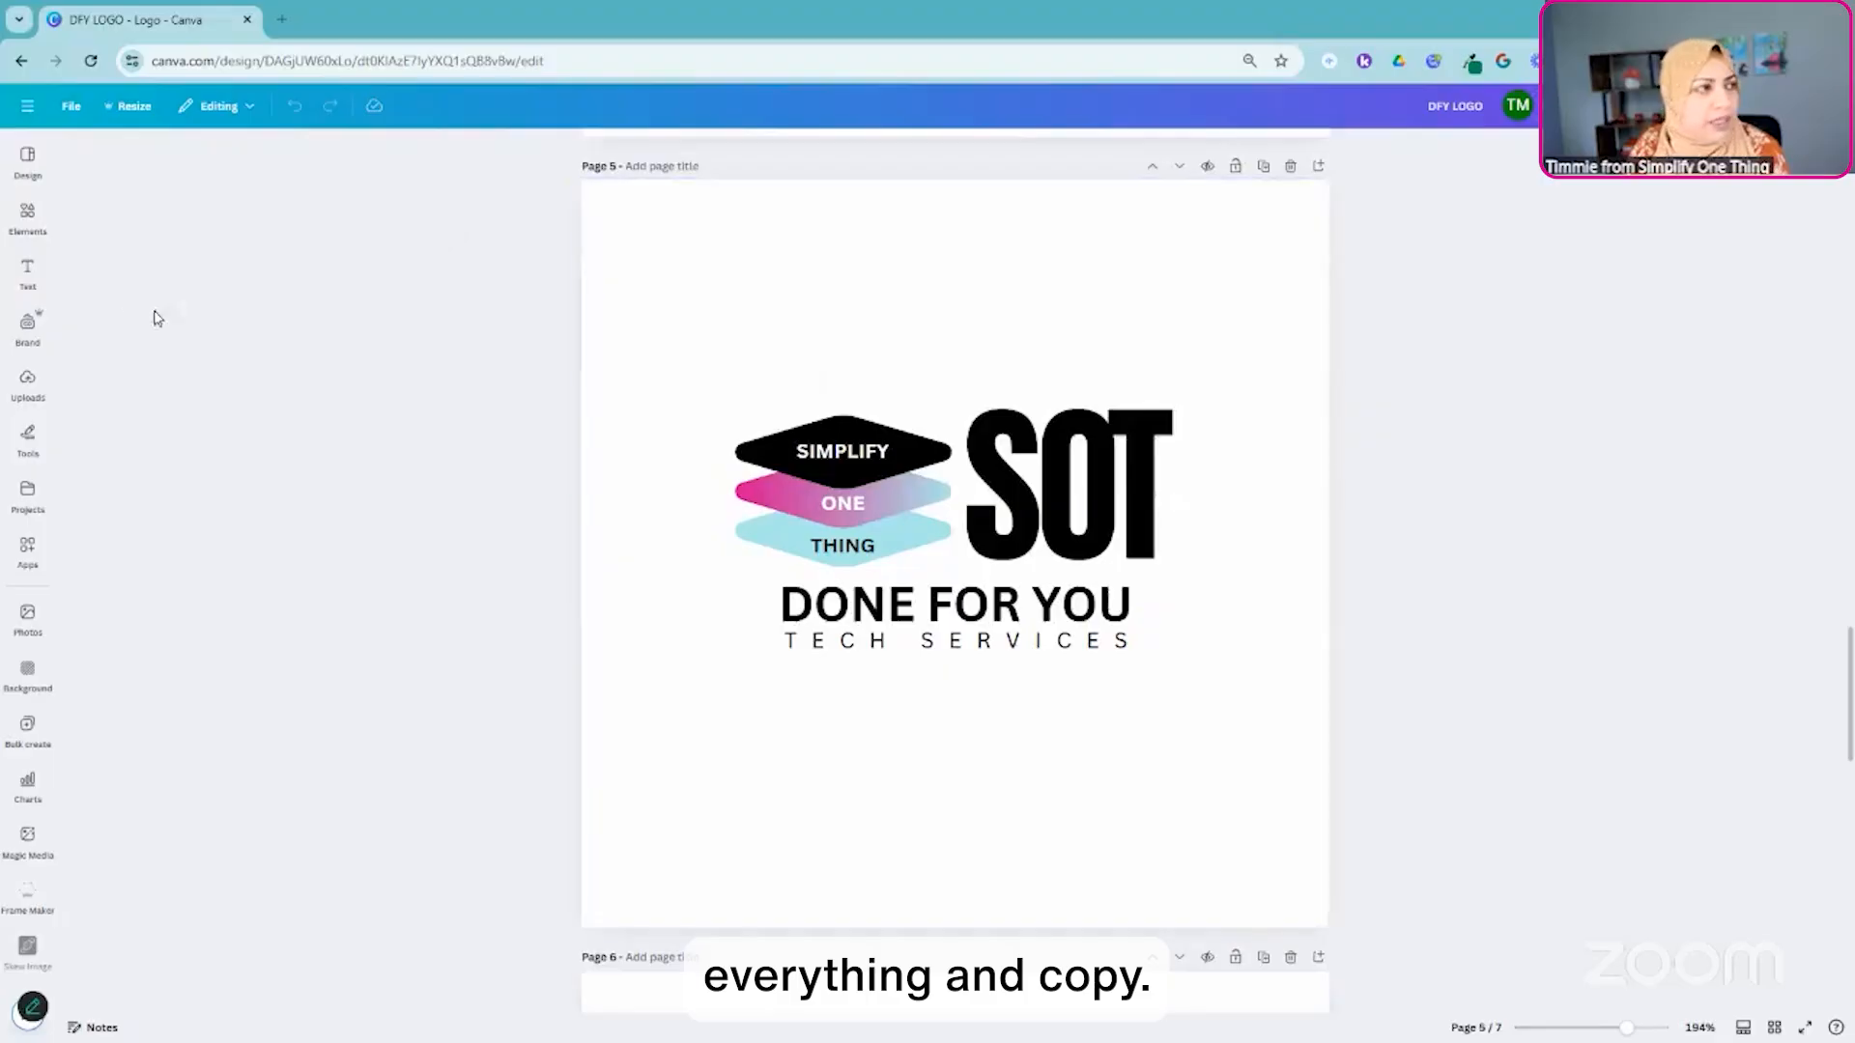
pyautogui.click(70, 114)
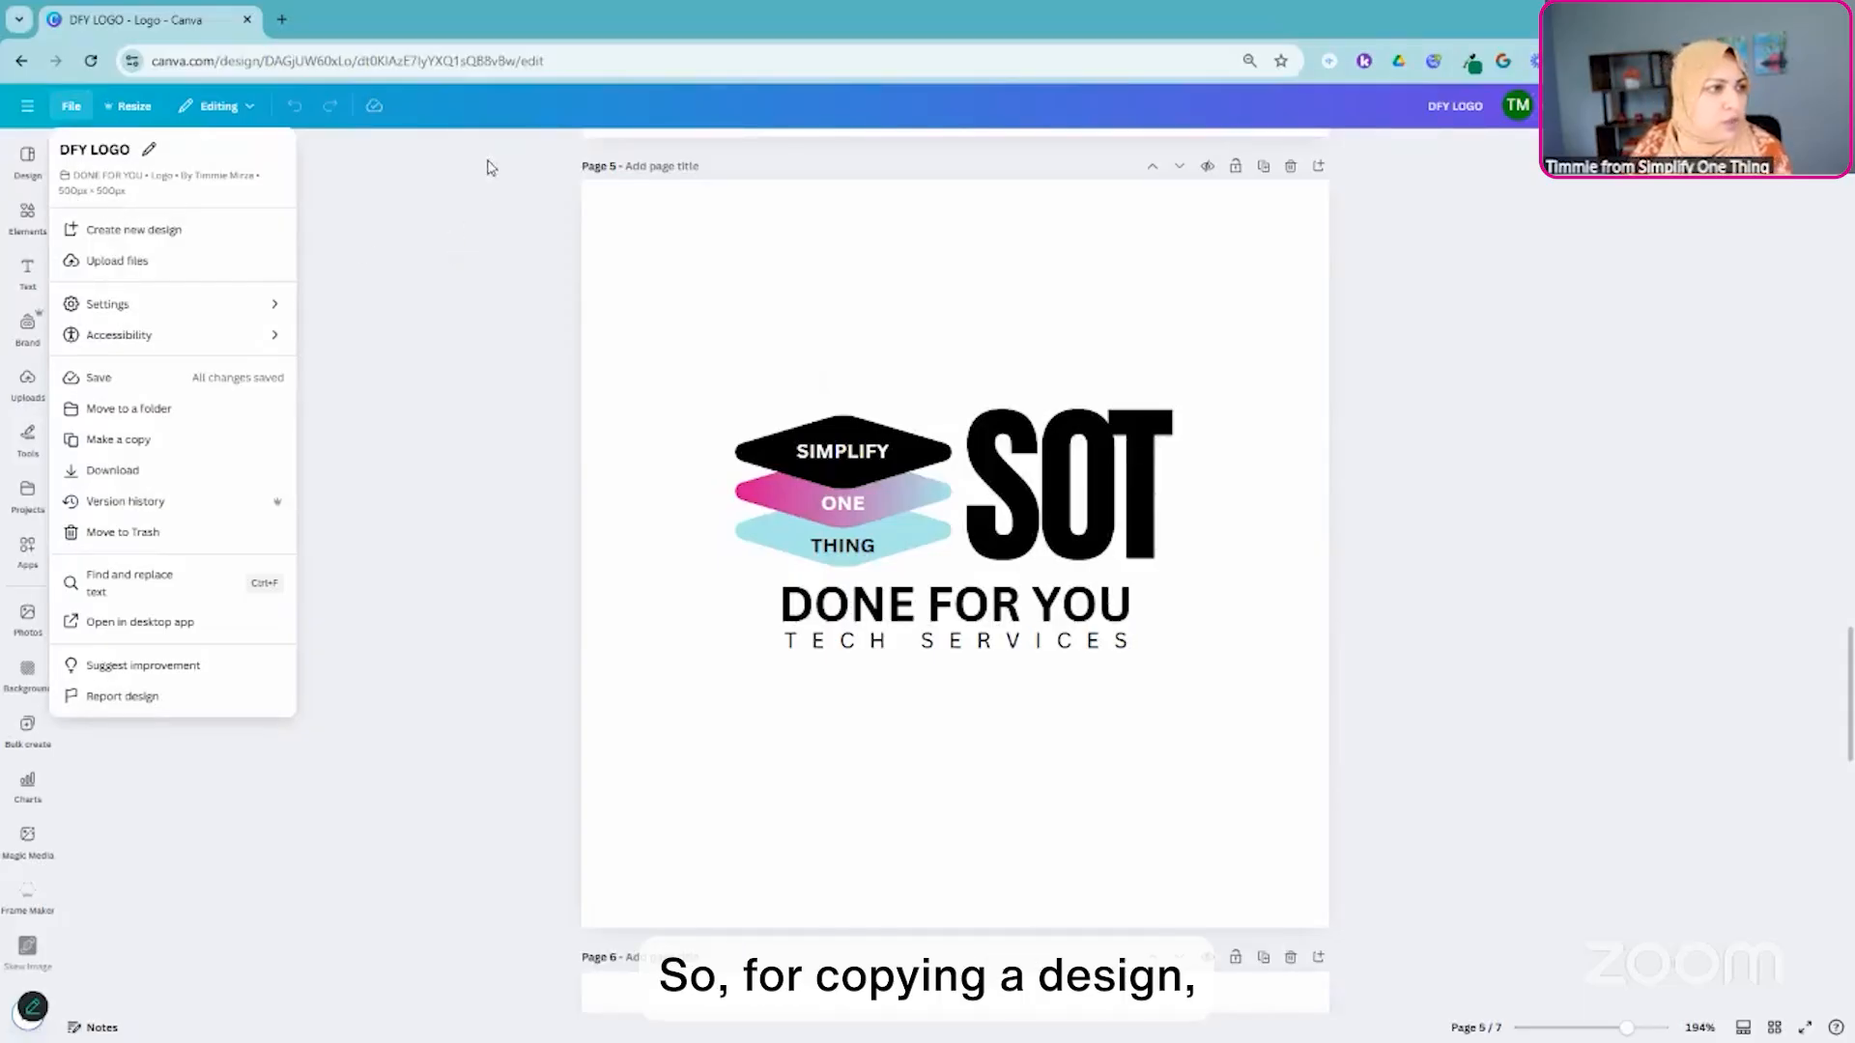
pyautogui.click(499, 214)
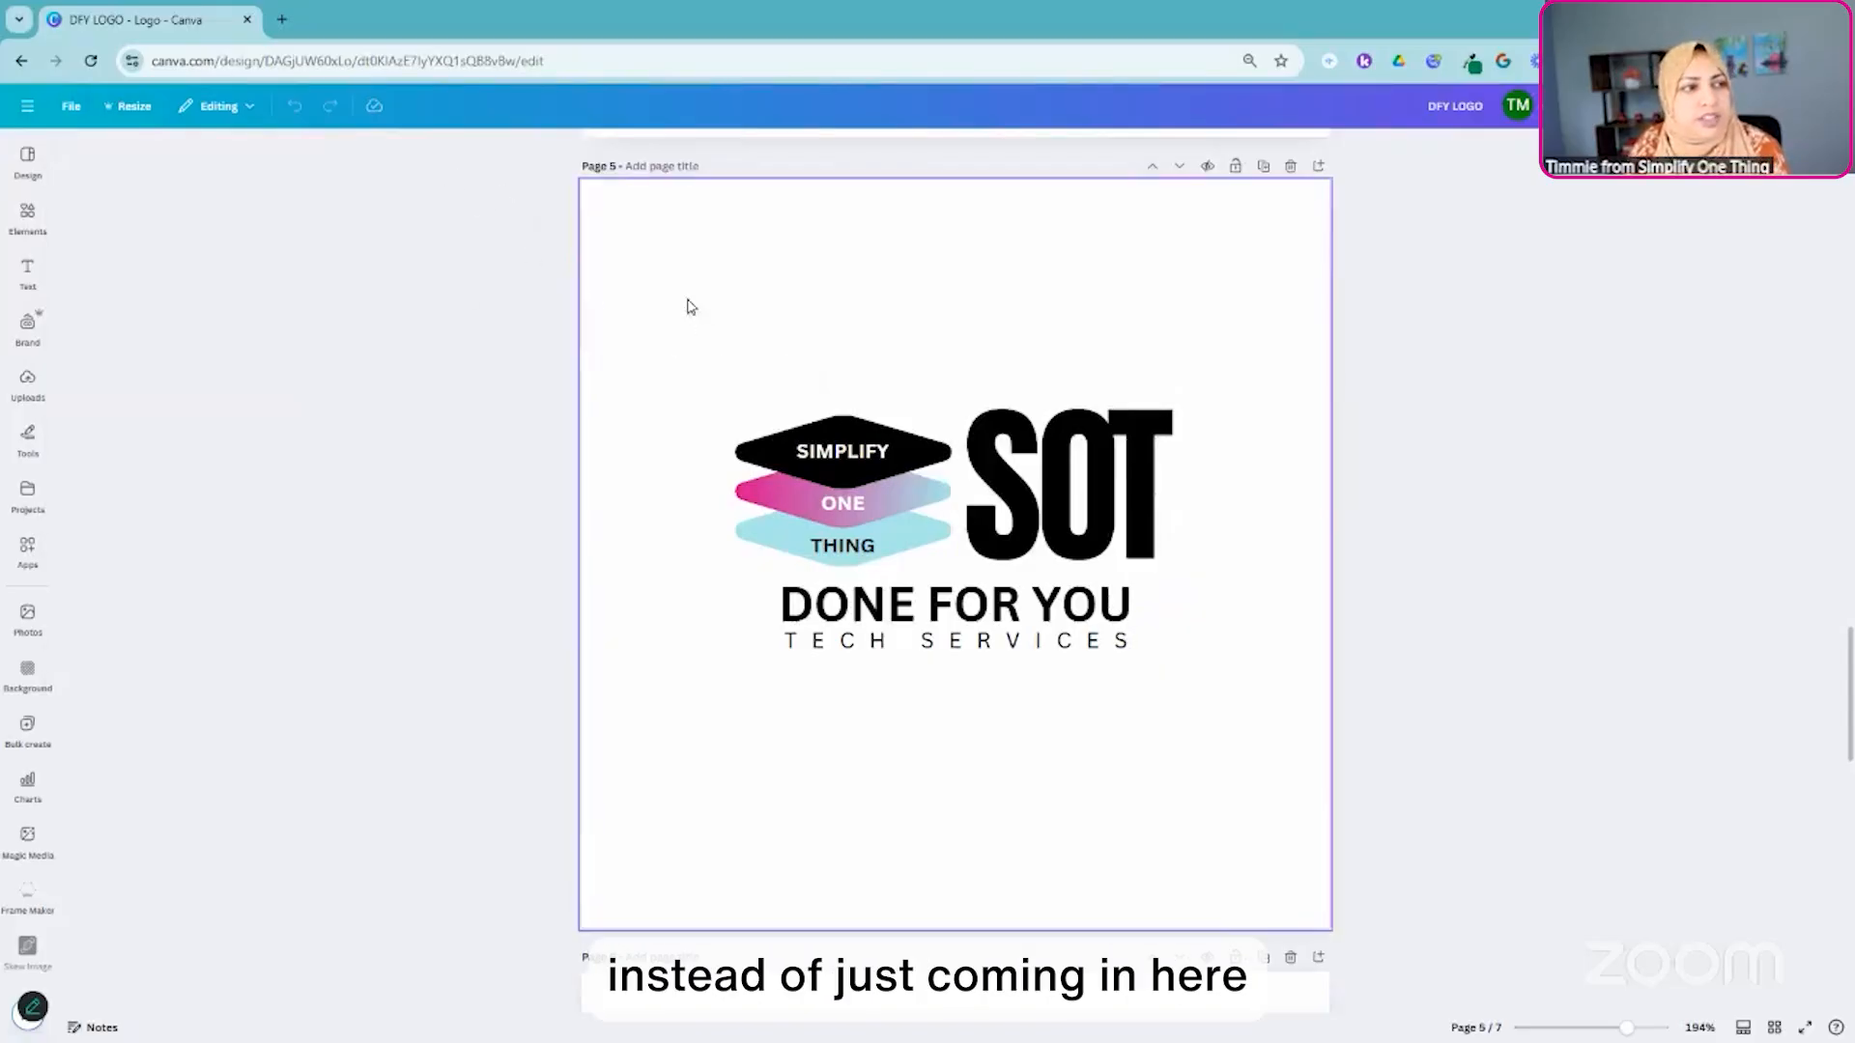
pyautogui.moveTo(679, 302); pyautogui.dragTo(1220, 695)
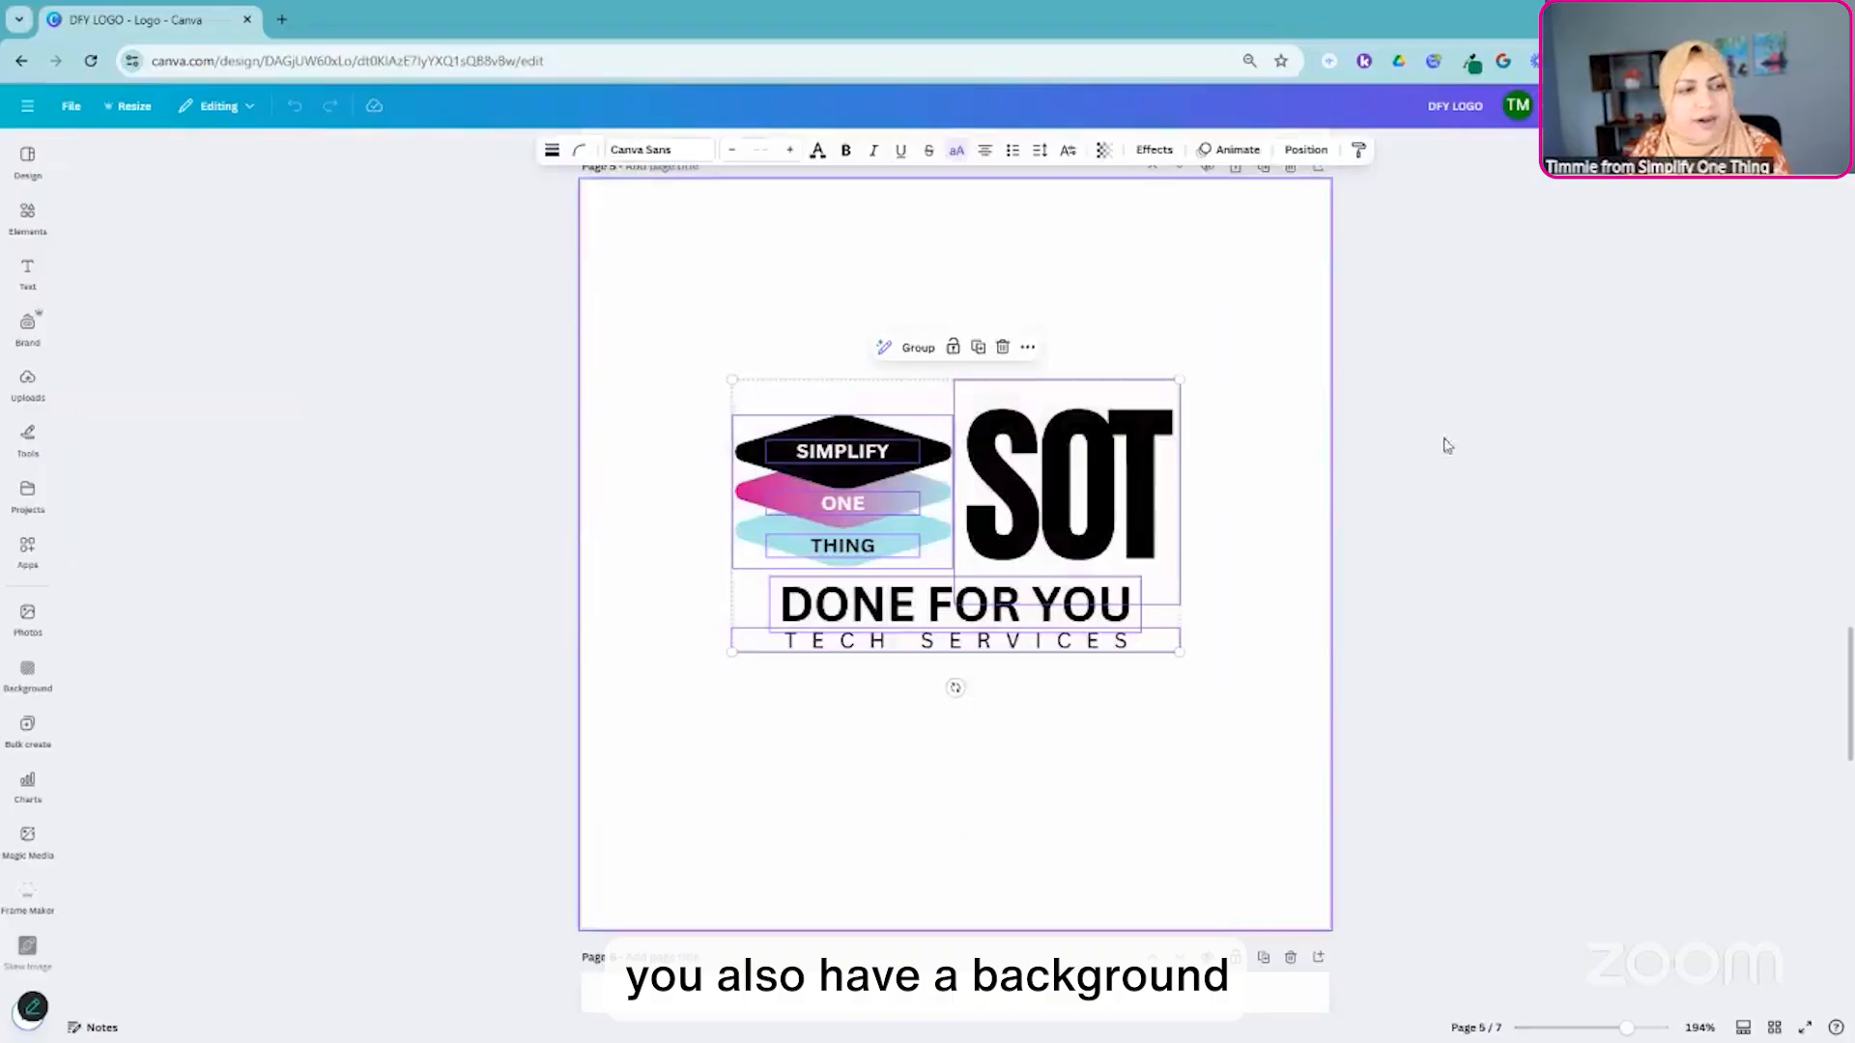
pyautogui.click(1528, 588)
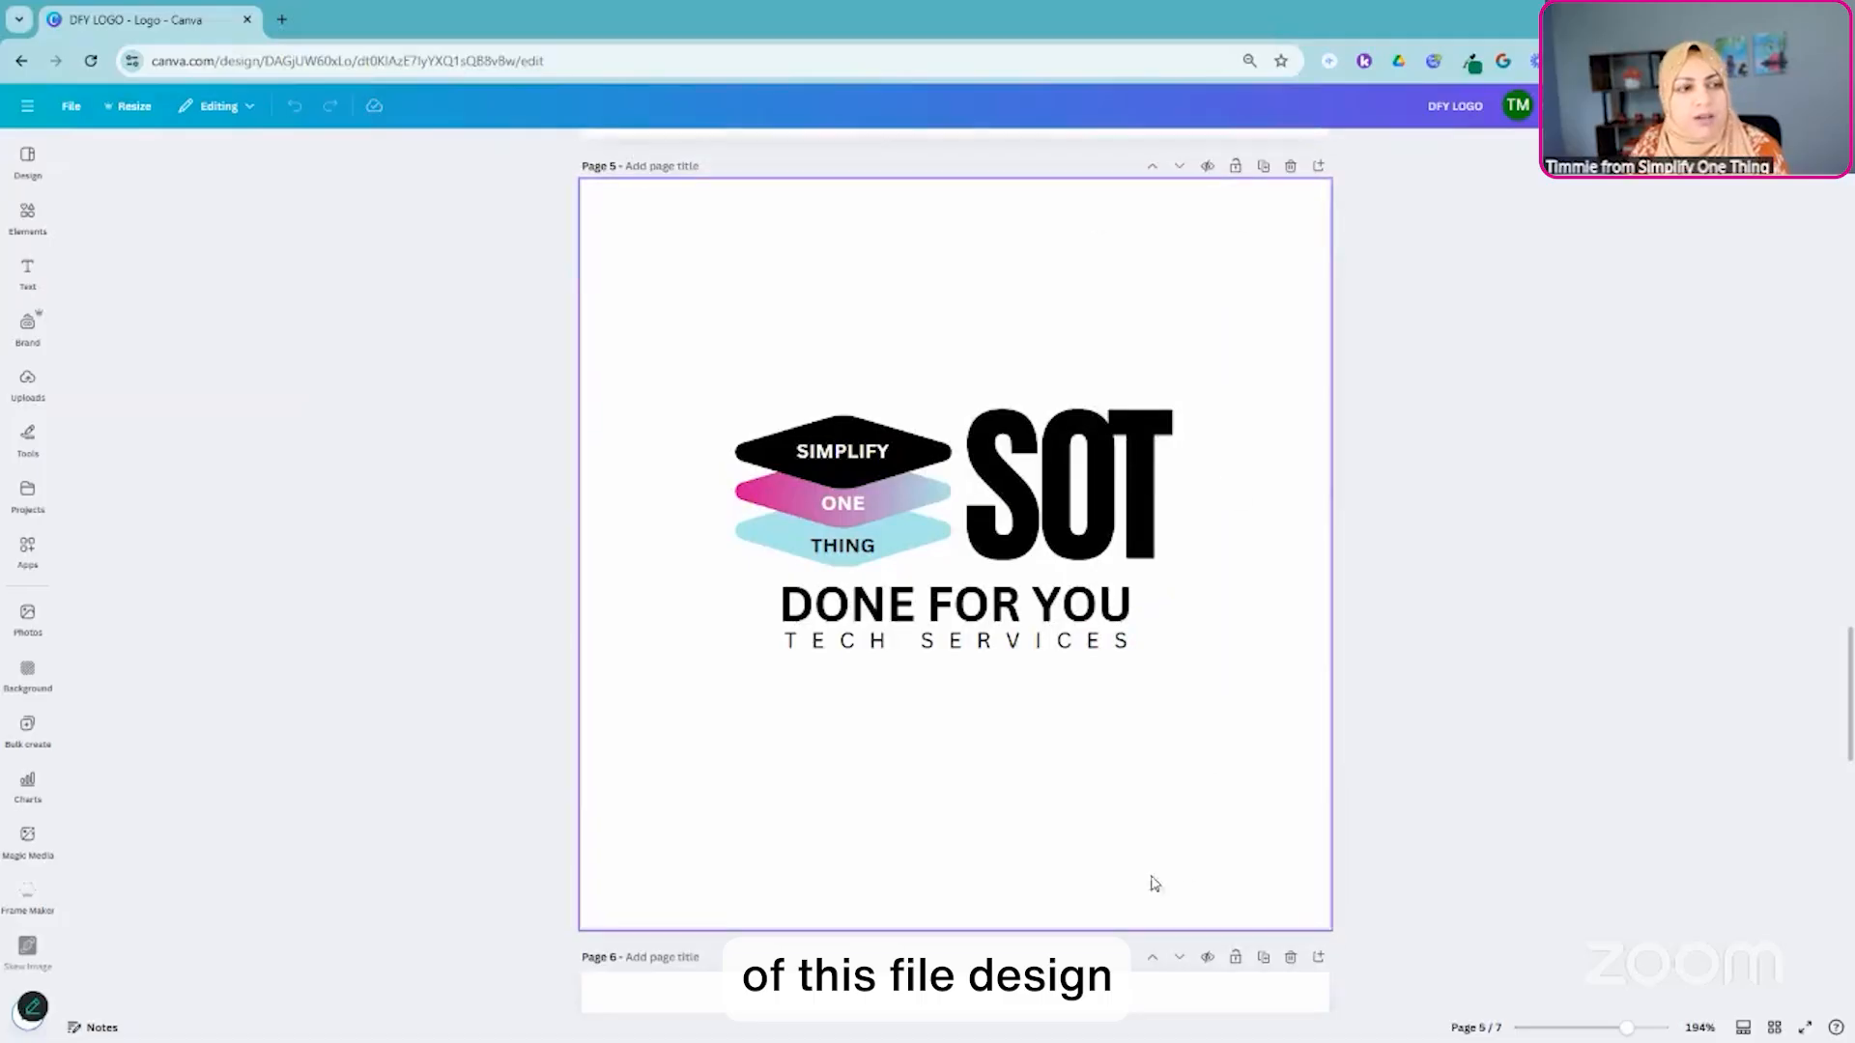
# - Copy all the logo elements on page 5 and create a new custom-size design of 500 × 500 px
pyautogui.moveTo(497, 166); pyautogui.dragTo(1416, 950)
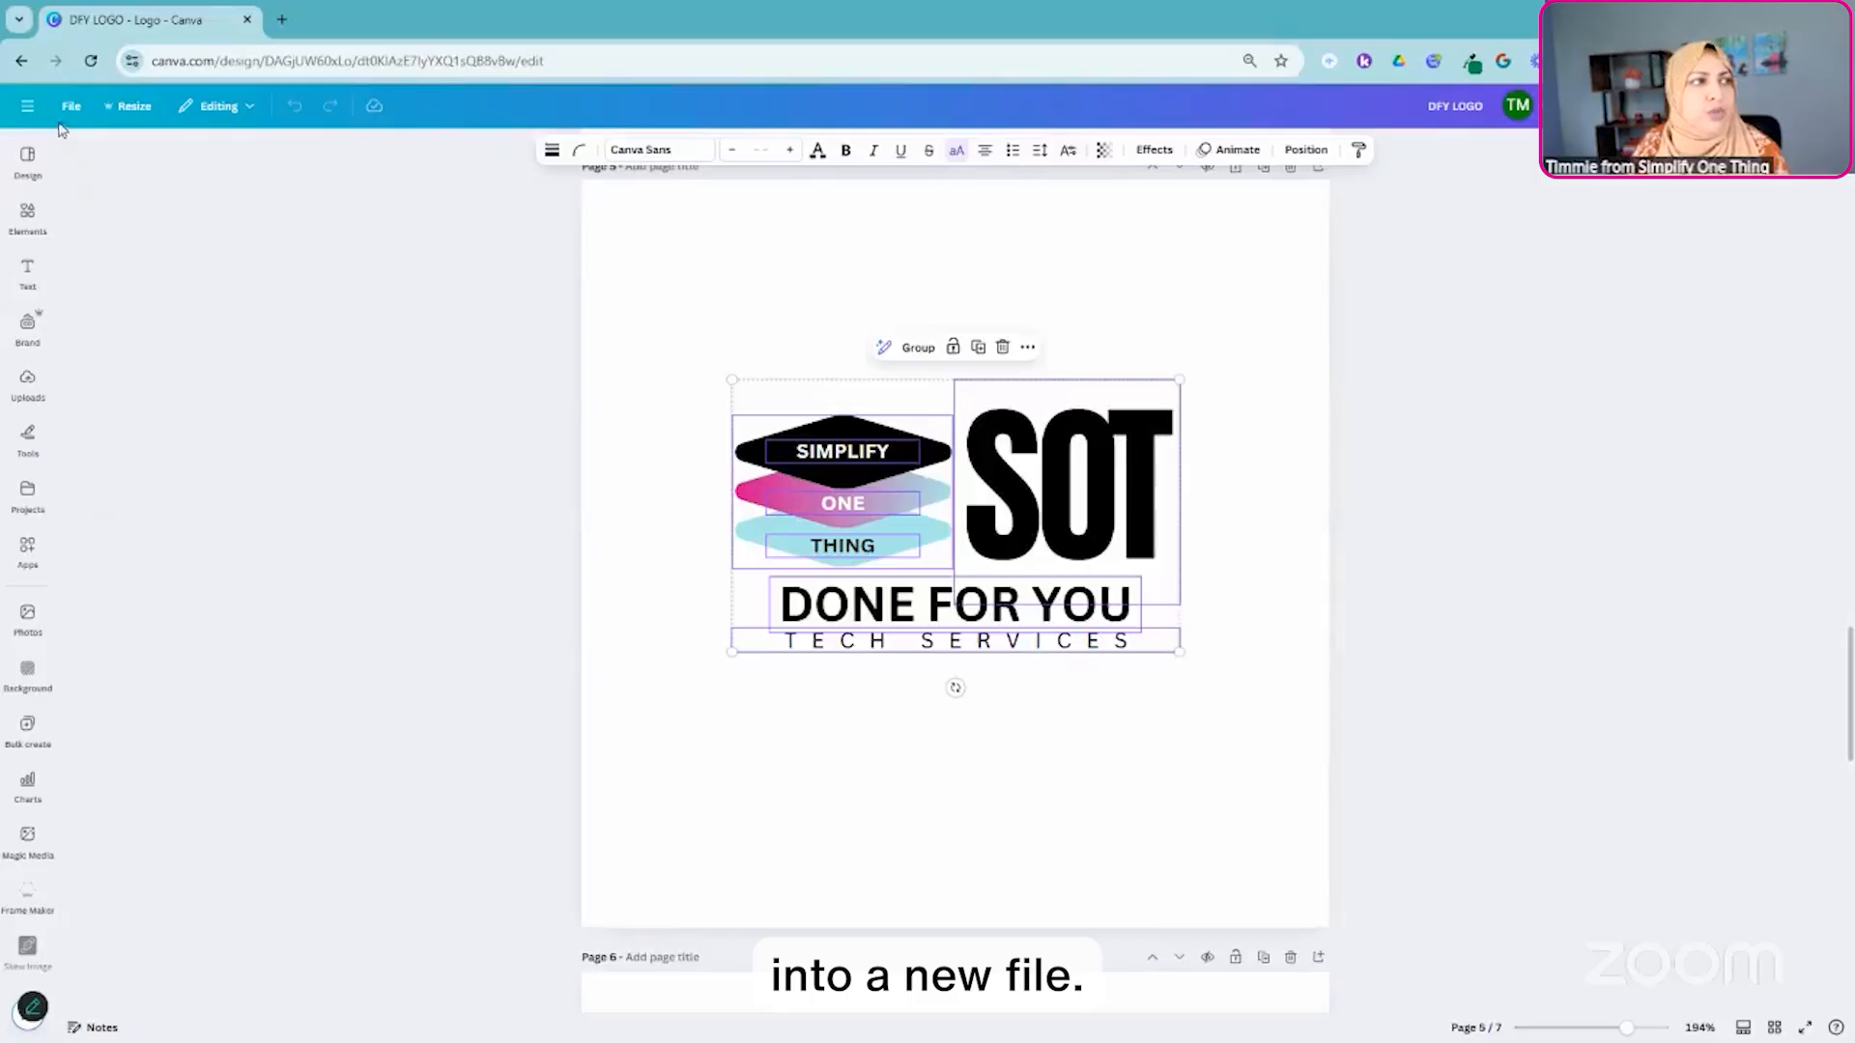
pyautogui.click(72, 107)
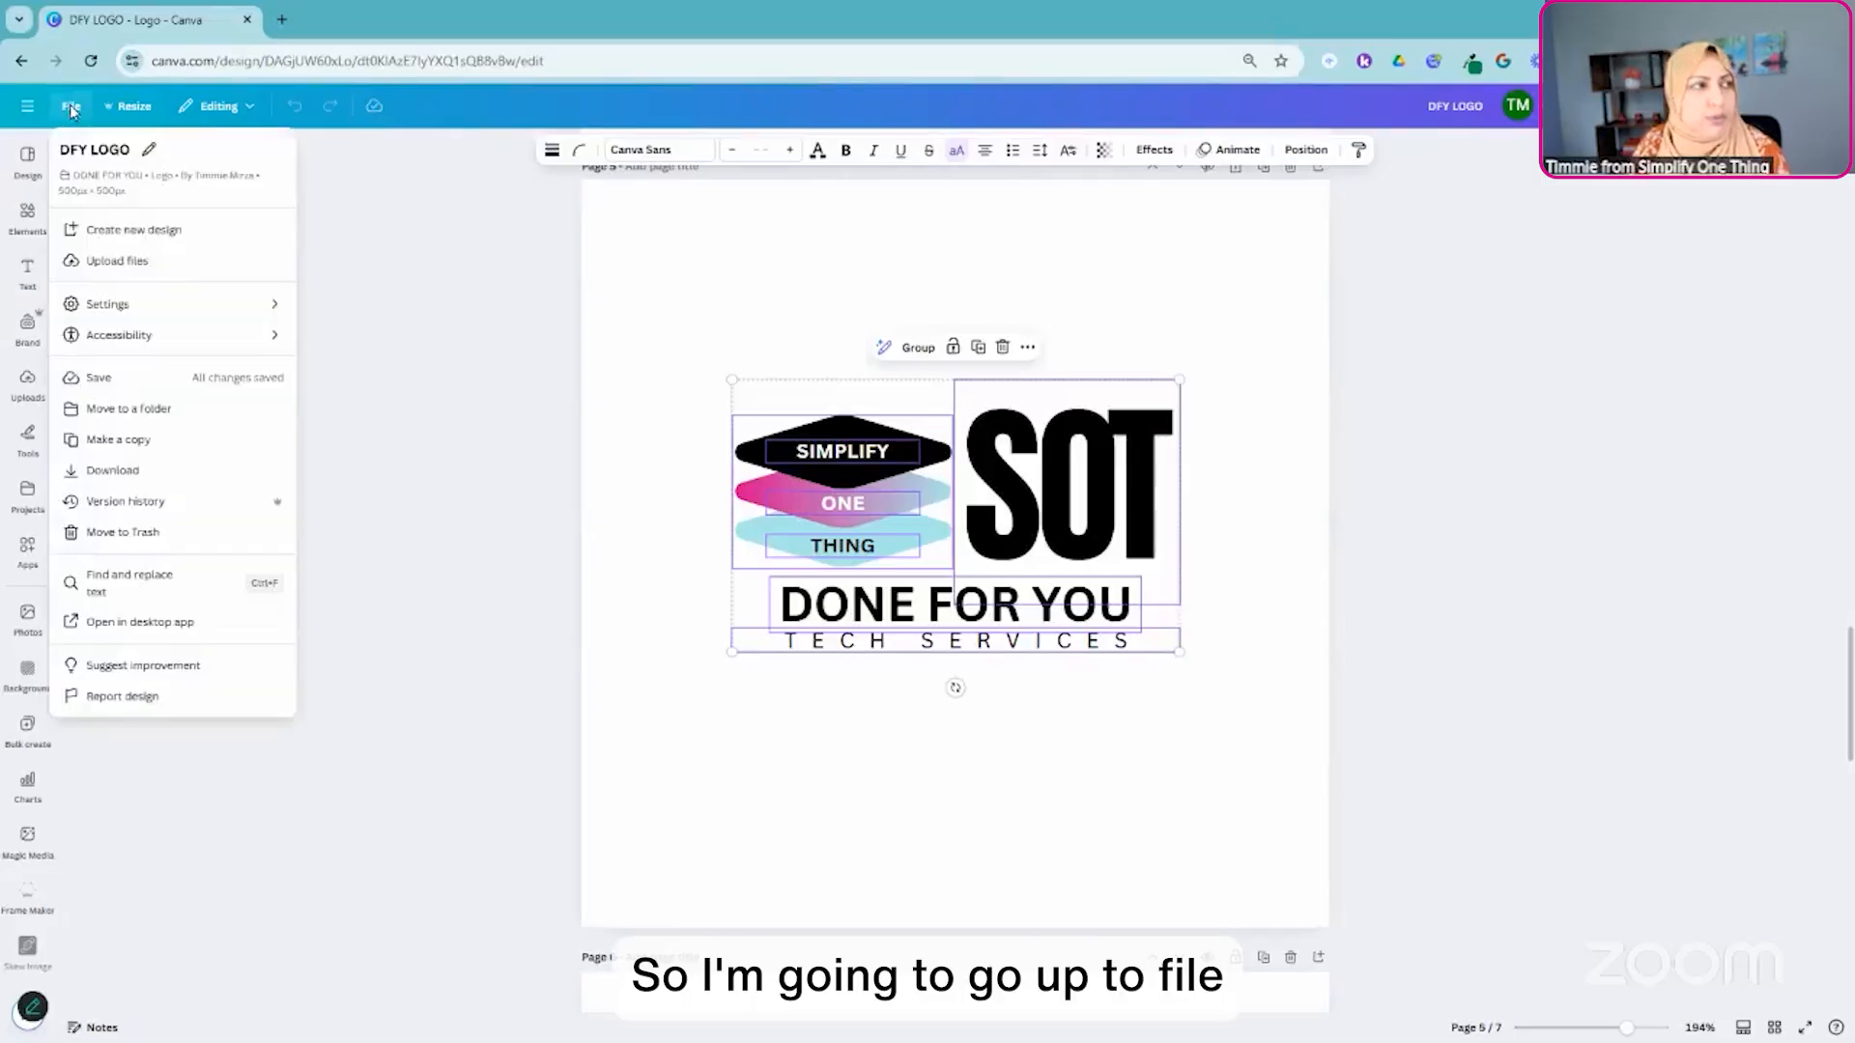
pyautogui.click(120, 230)
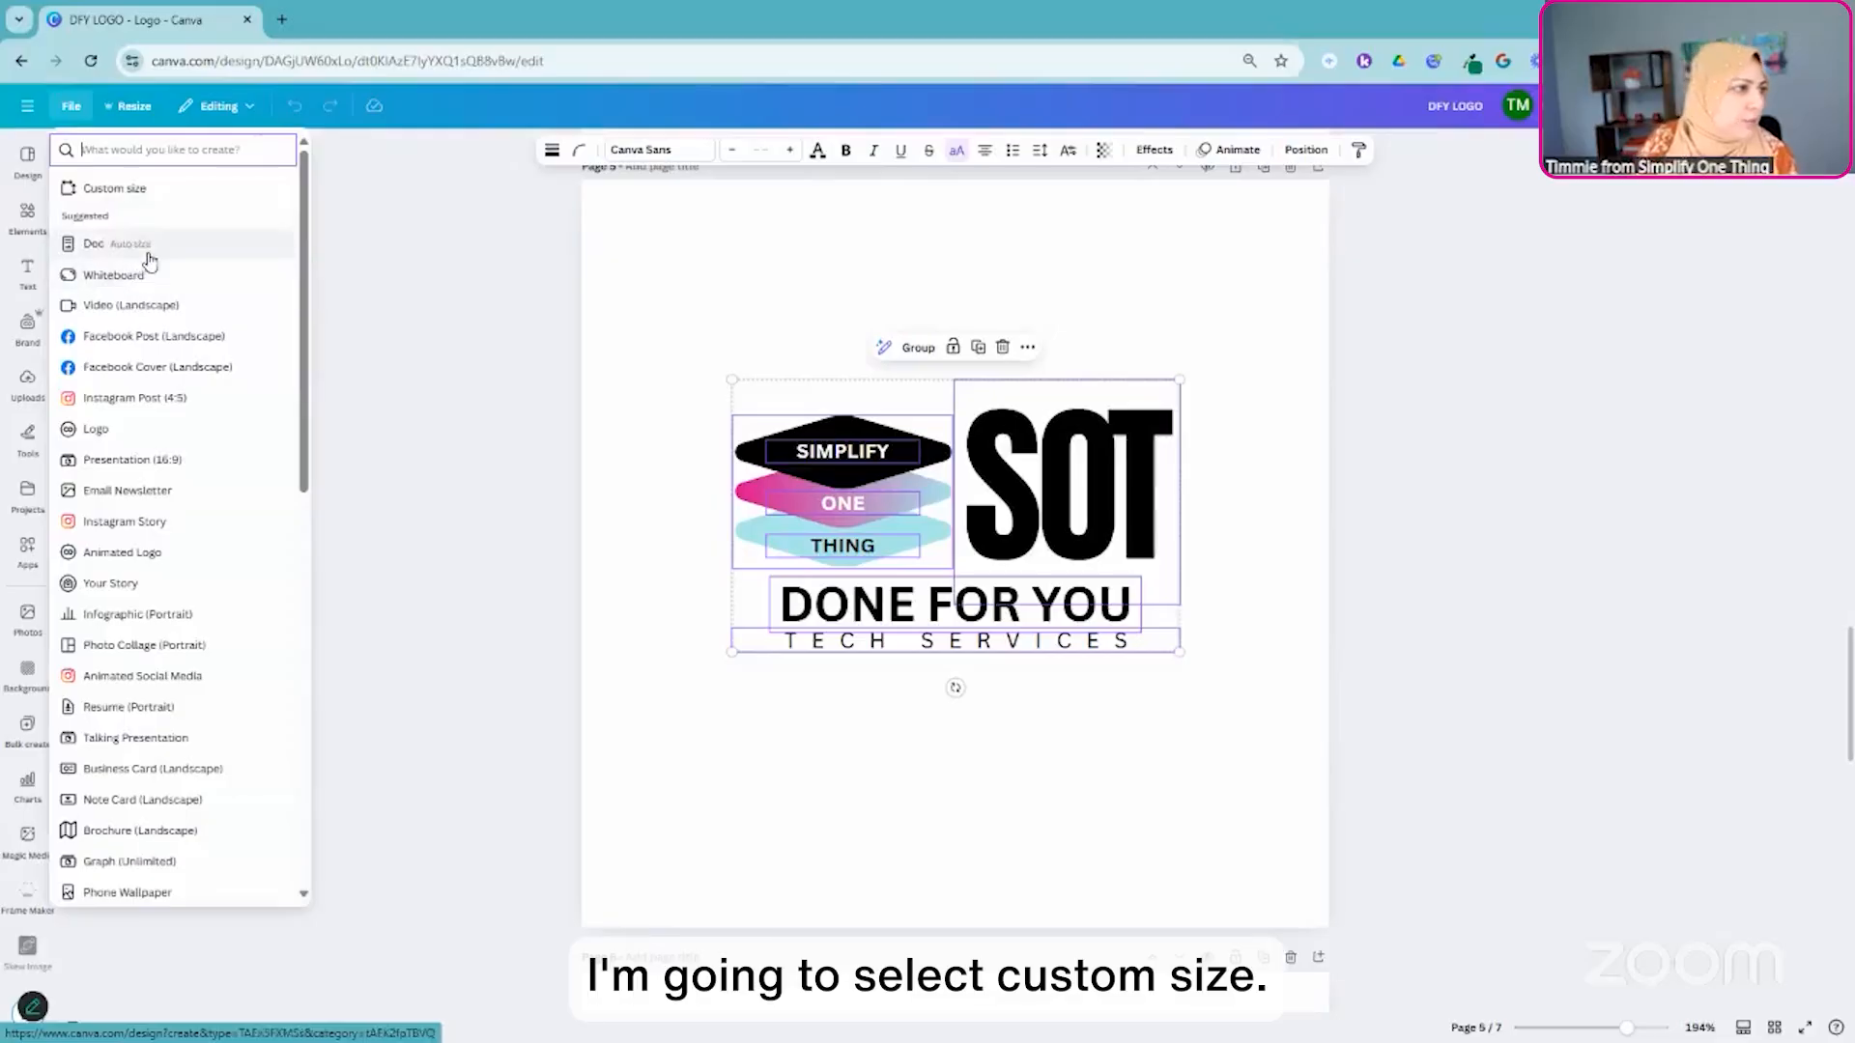
pyautogui.click(145, 189)
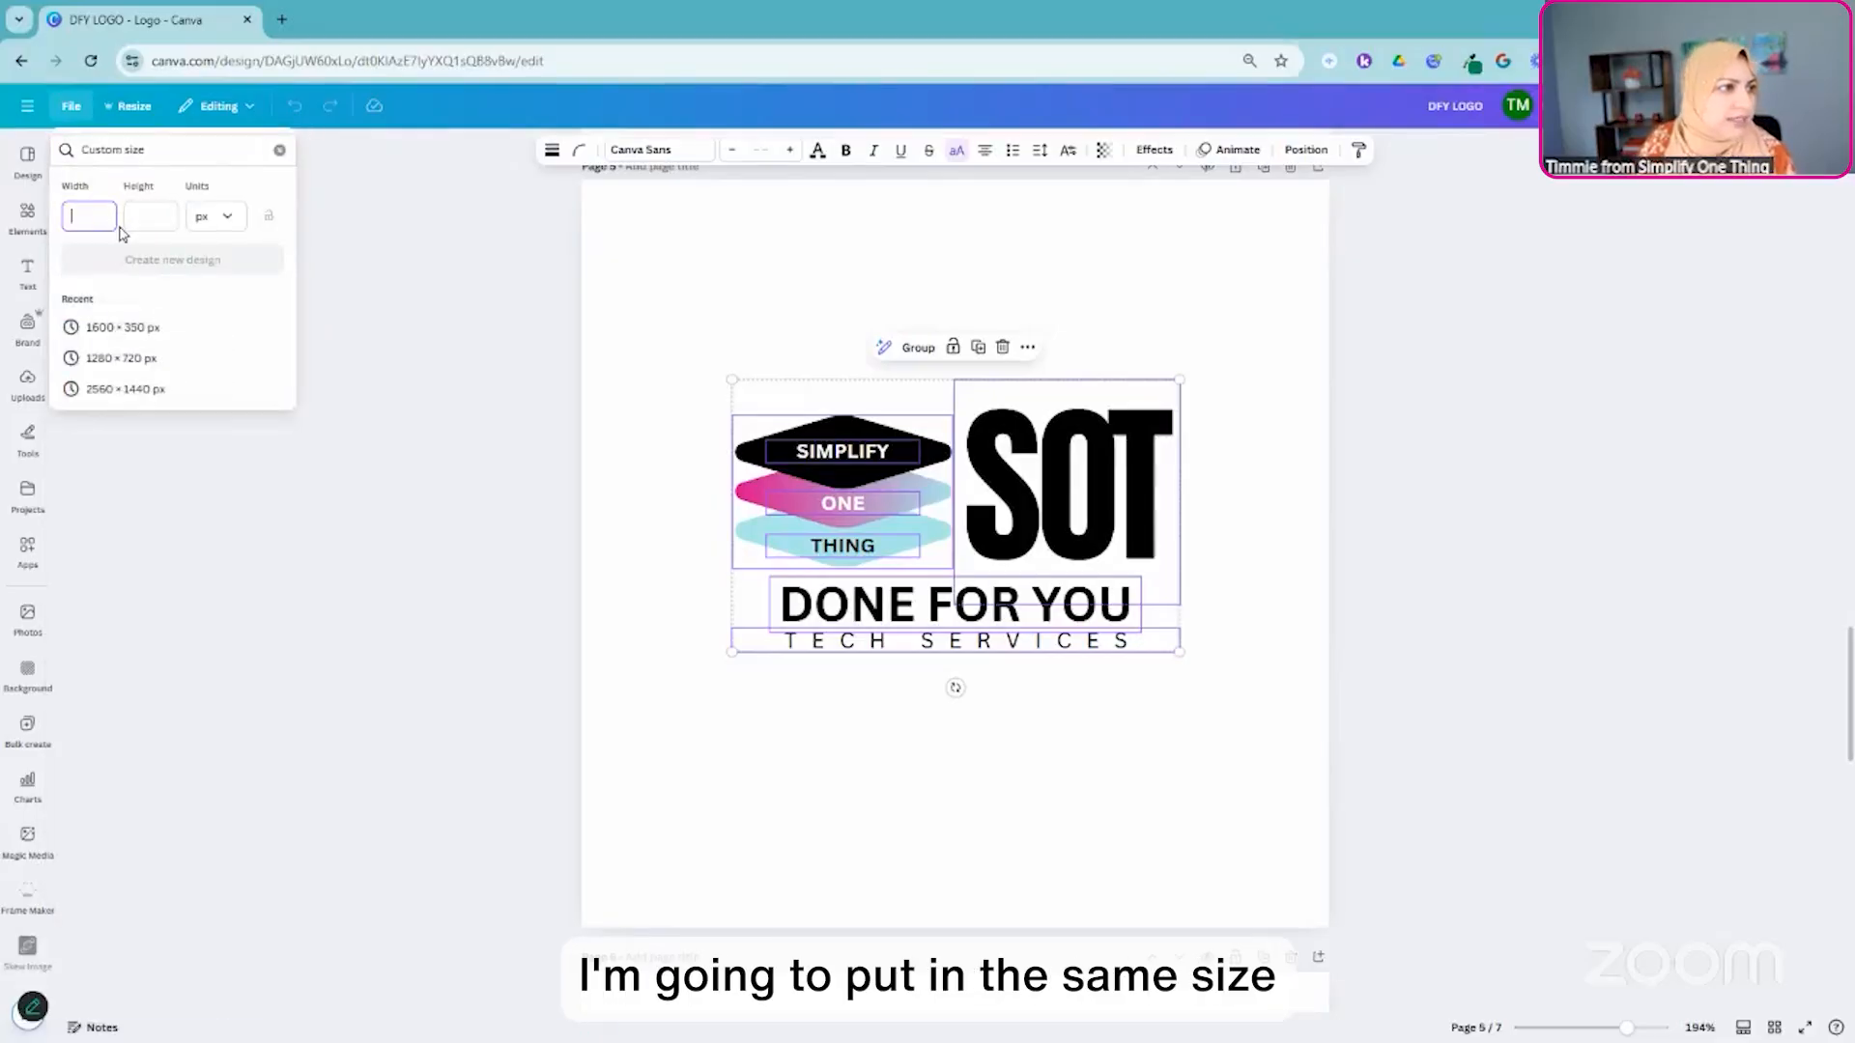
pyautogui.press('Tab')
pyautogui.write('50')
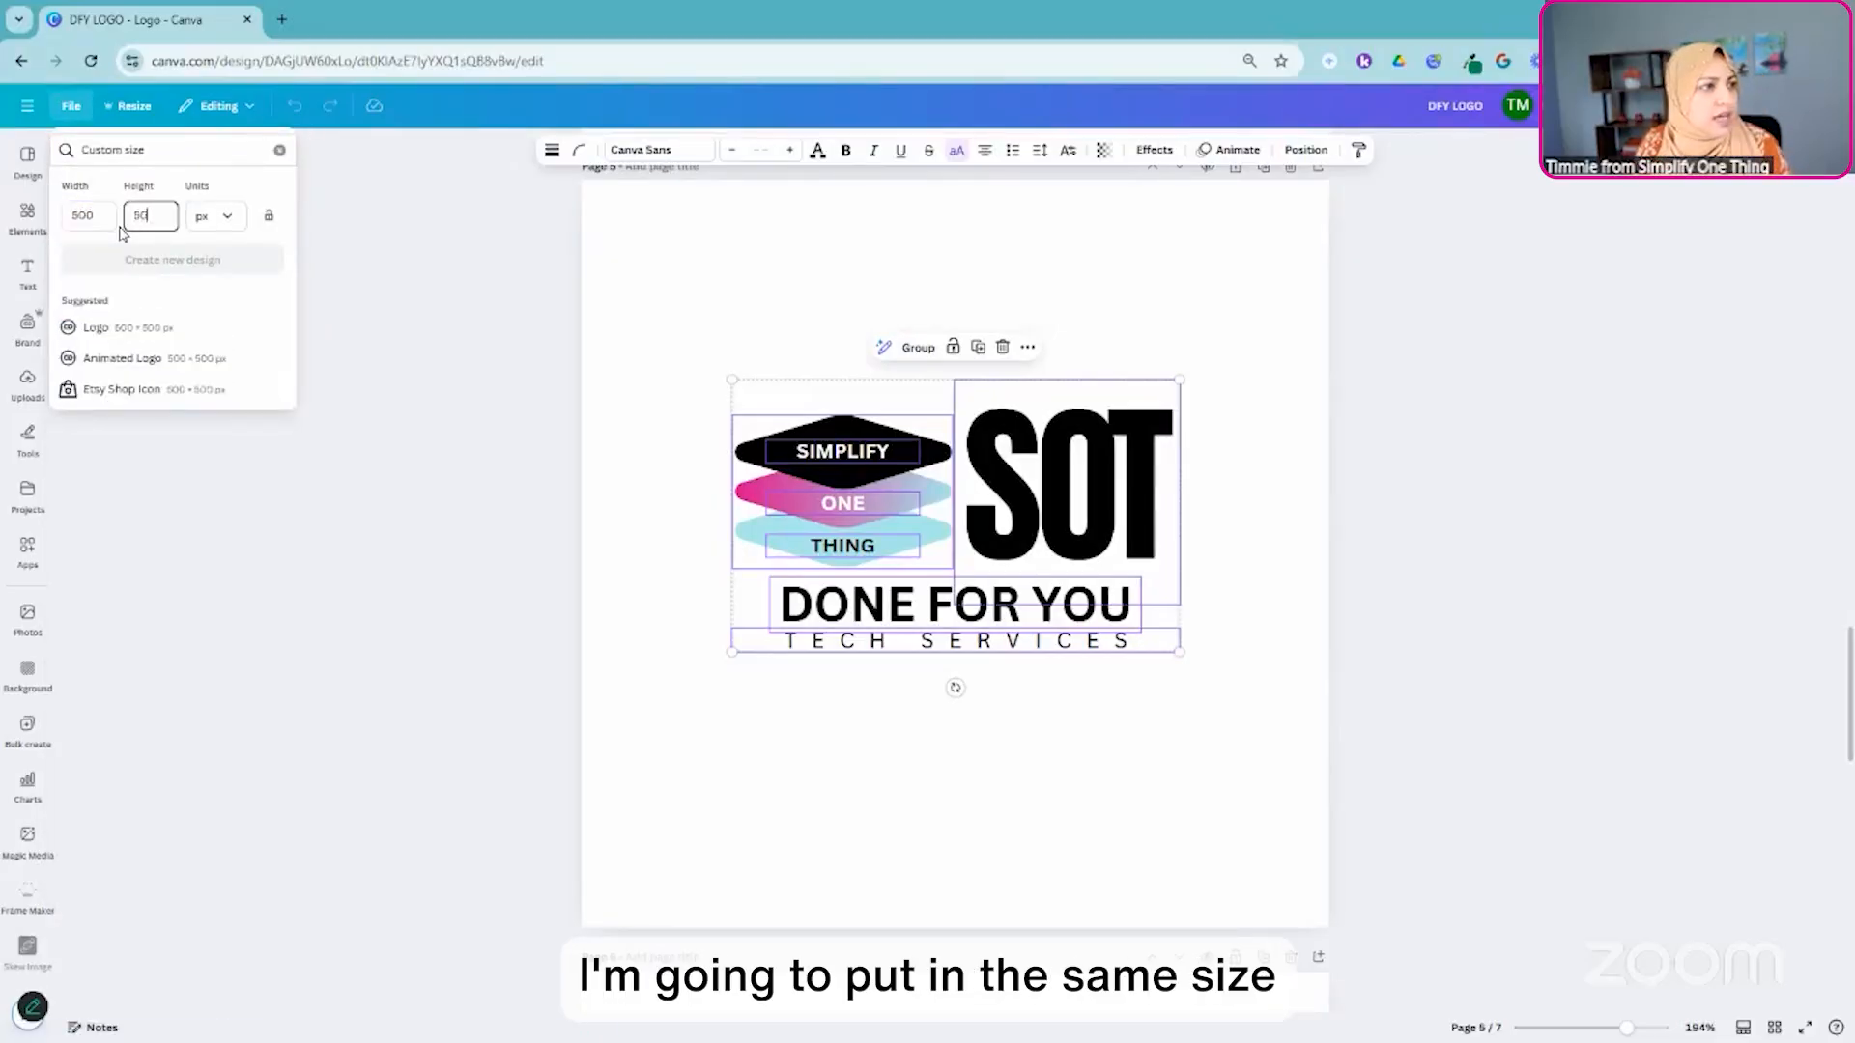
pyautogui.write('0')
pyautogui.click(173, 261)
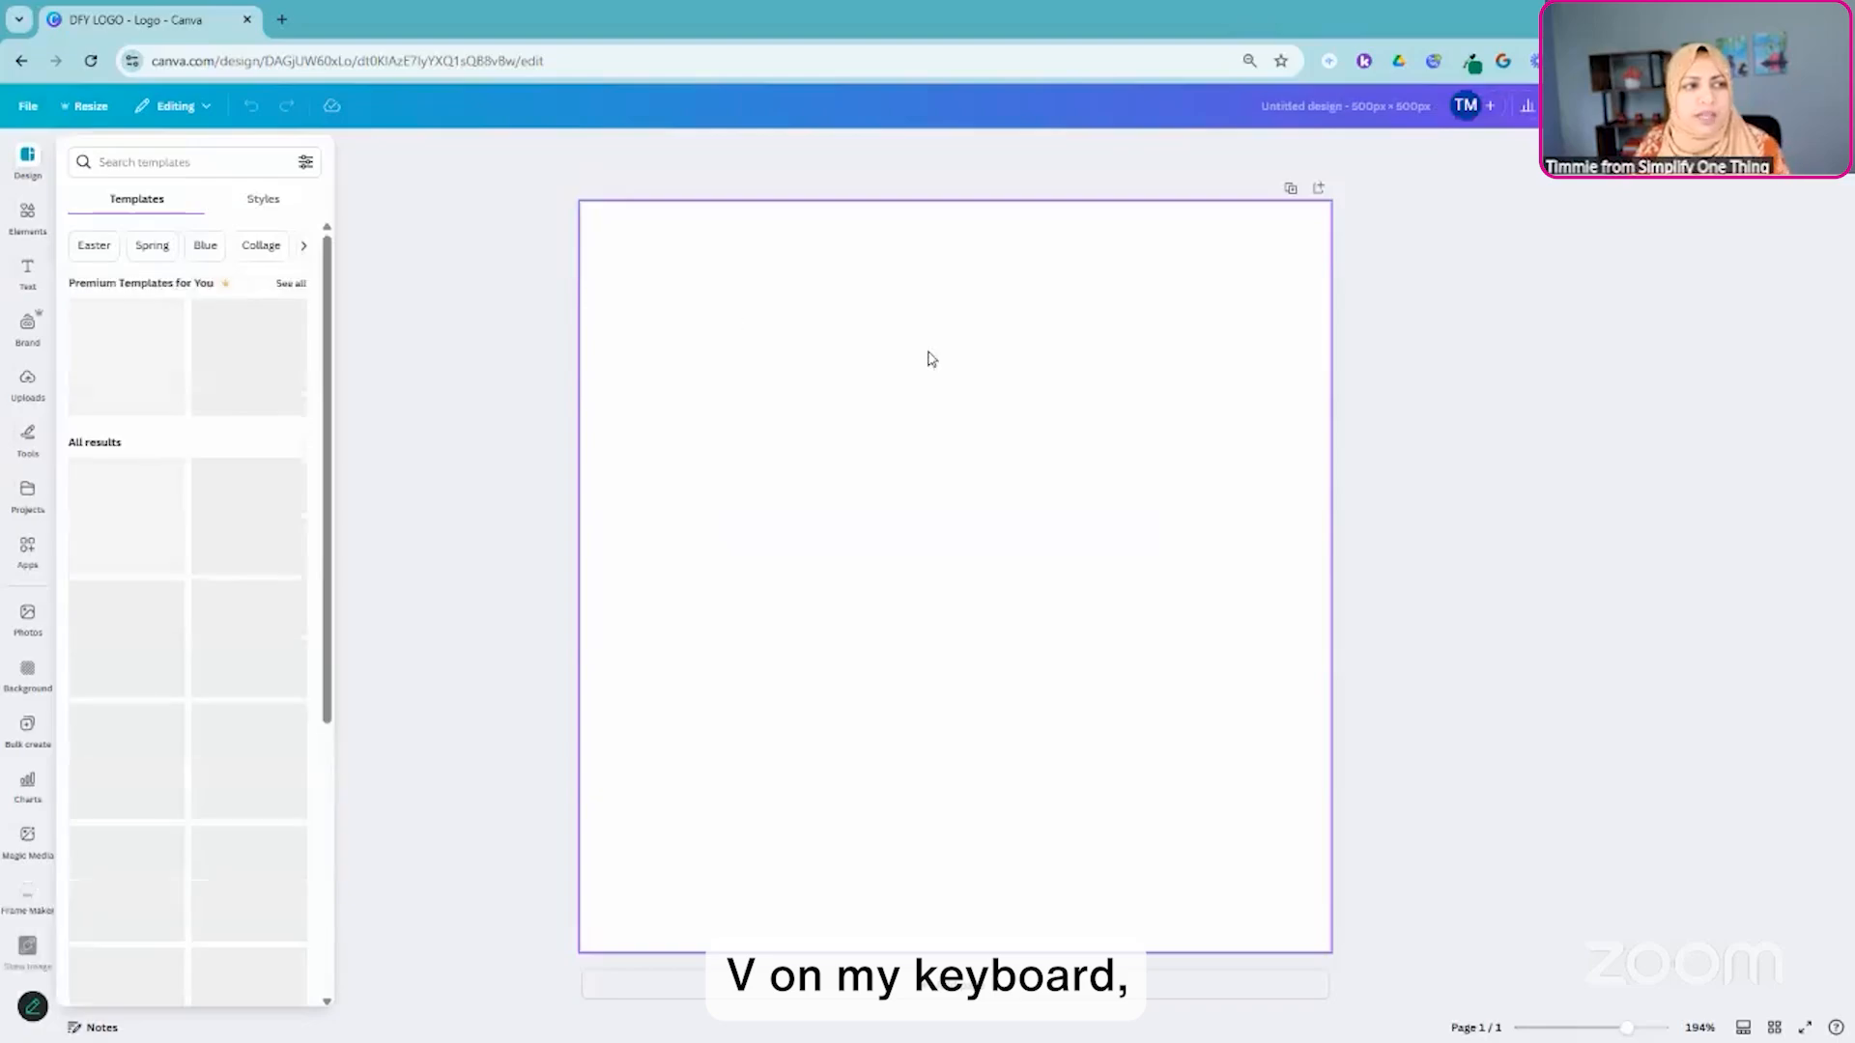
# - Paste the copied logo elements onto the blank page and name the design "Final Design"
pyautogui.hotkey('ctrl', 'v')
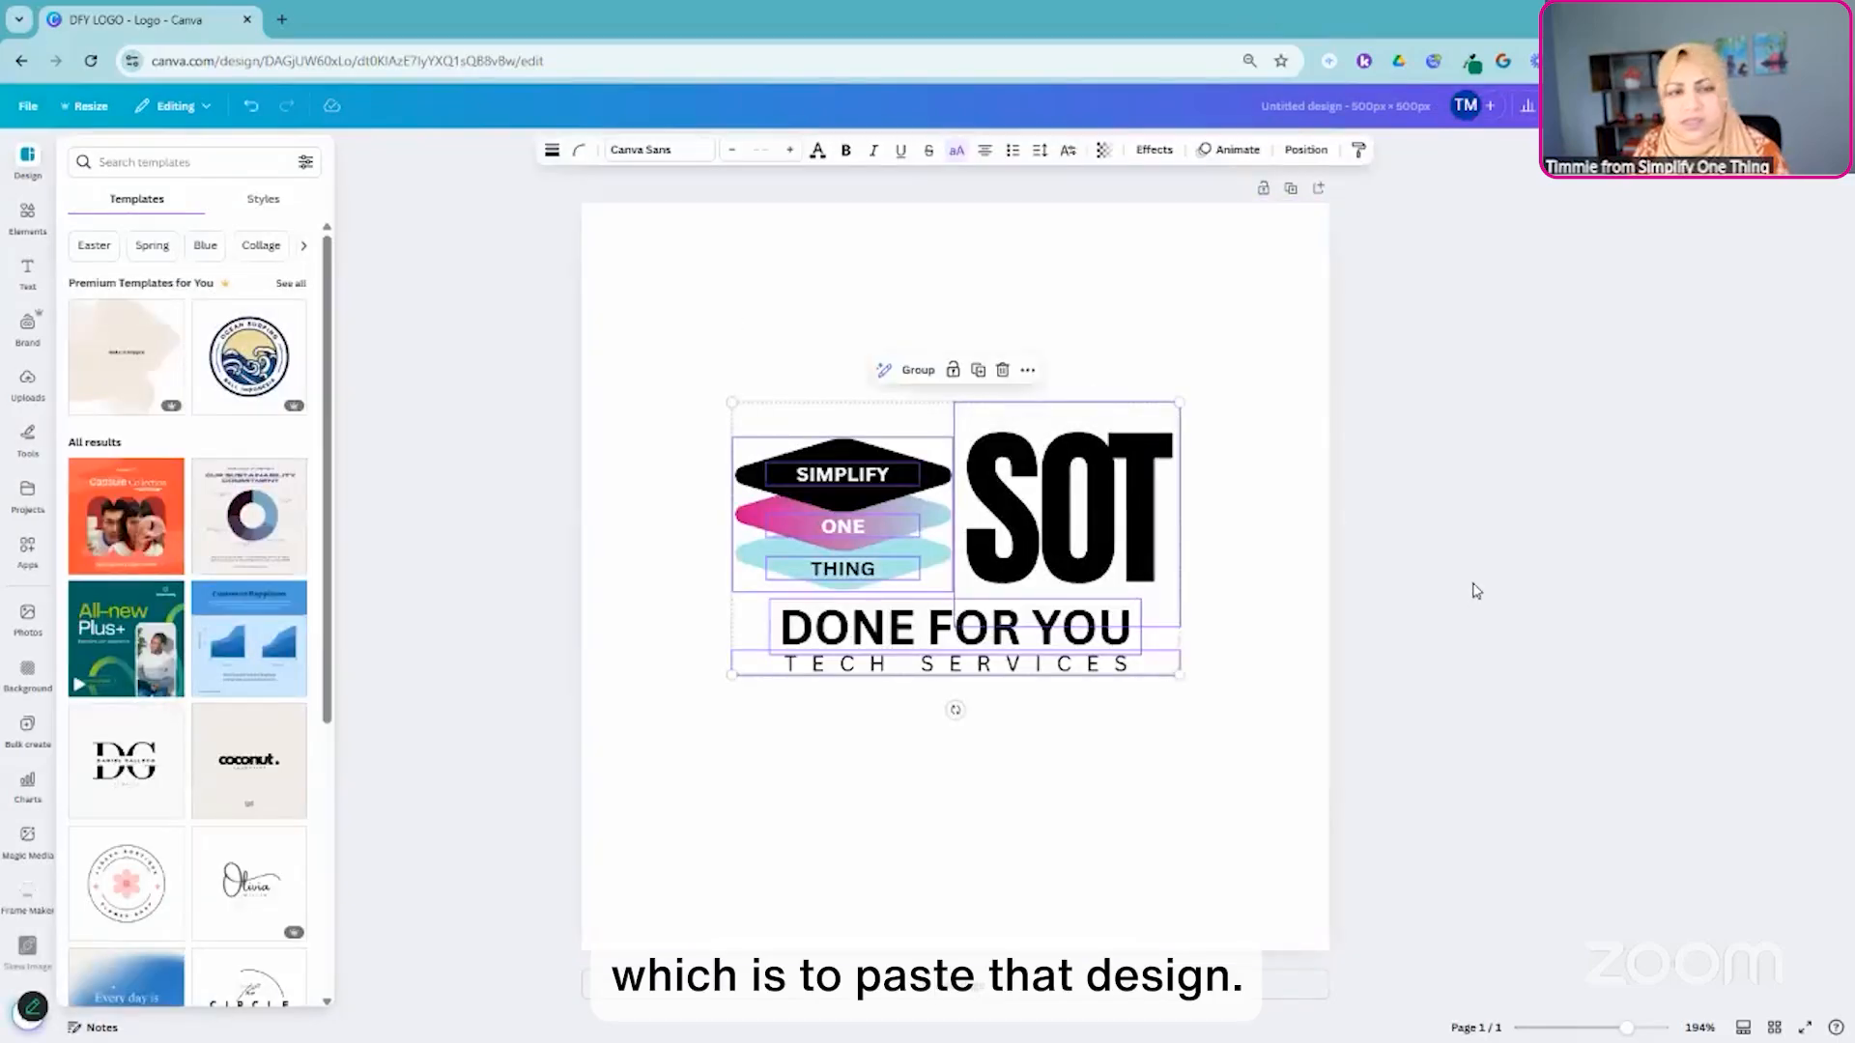
pyautogui.click(1464, 519)
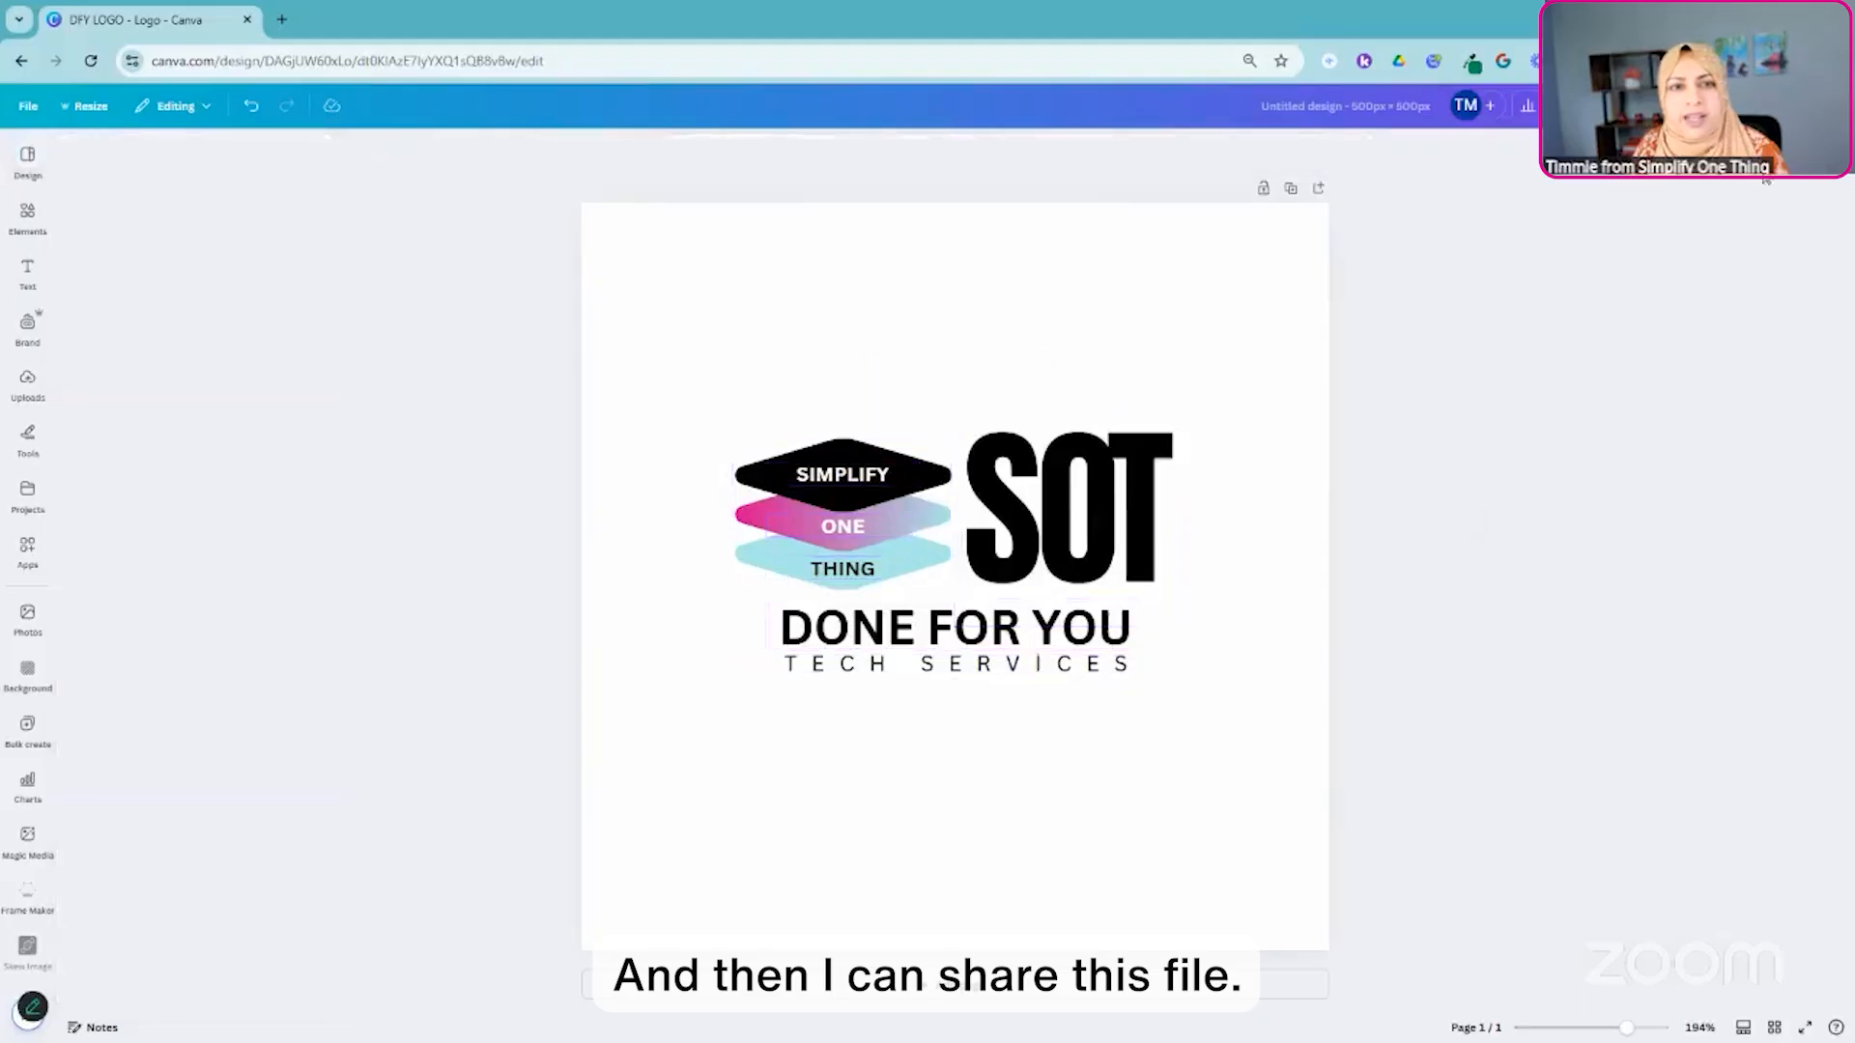
pyautogui.click(1345, 106)
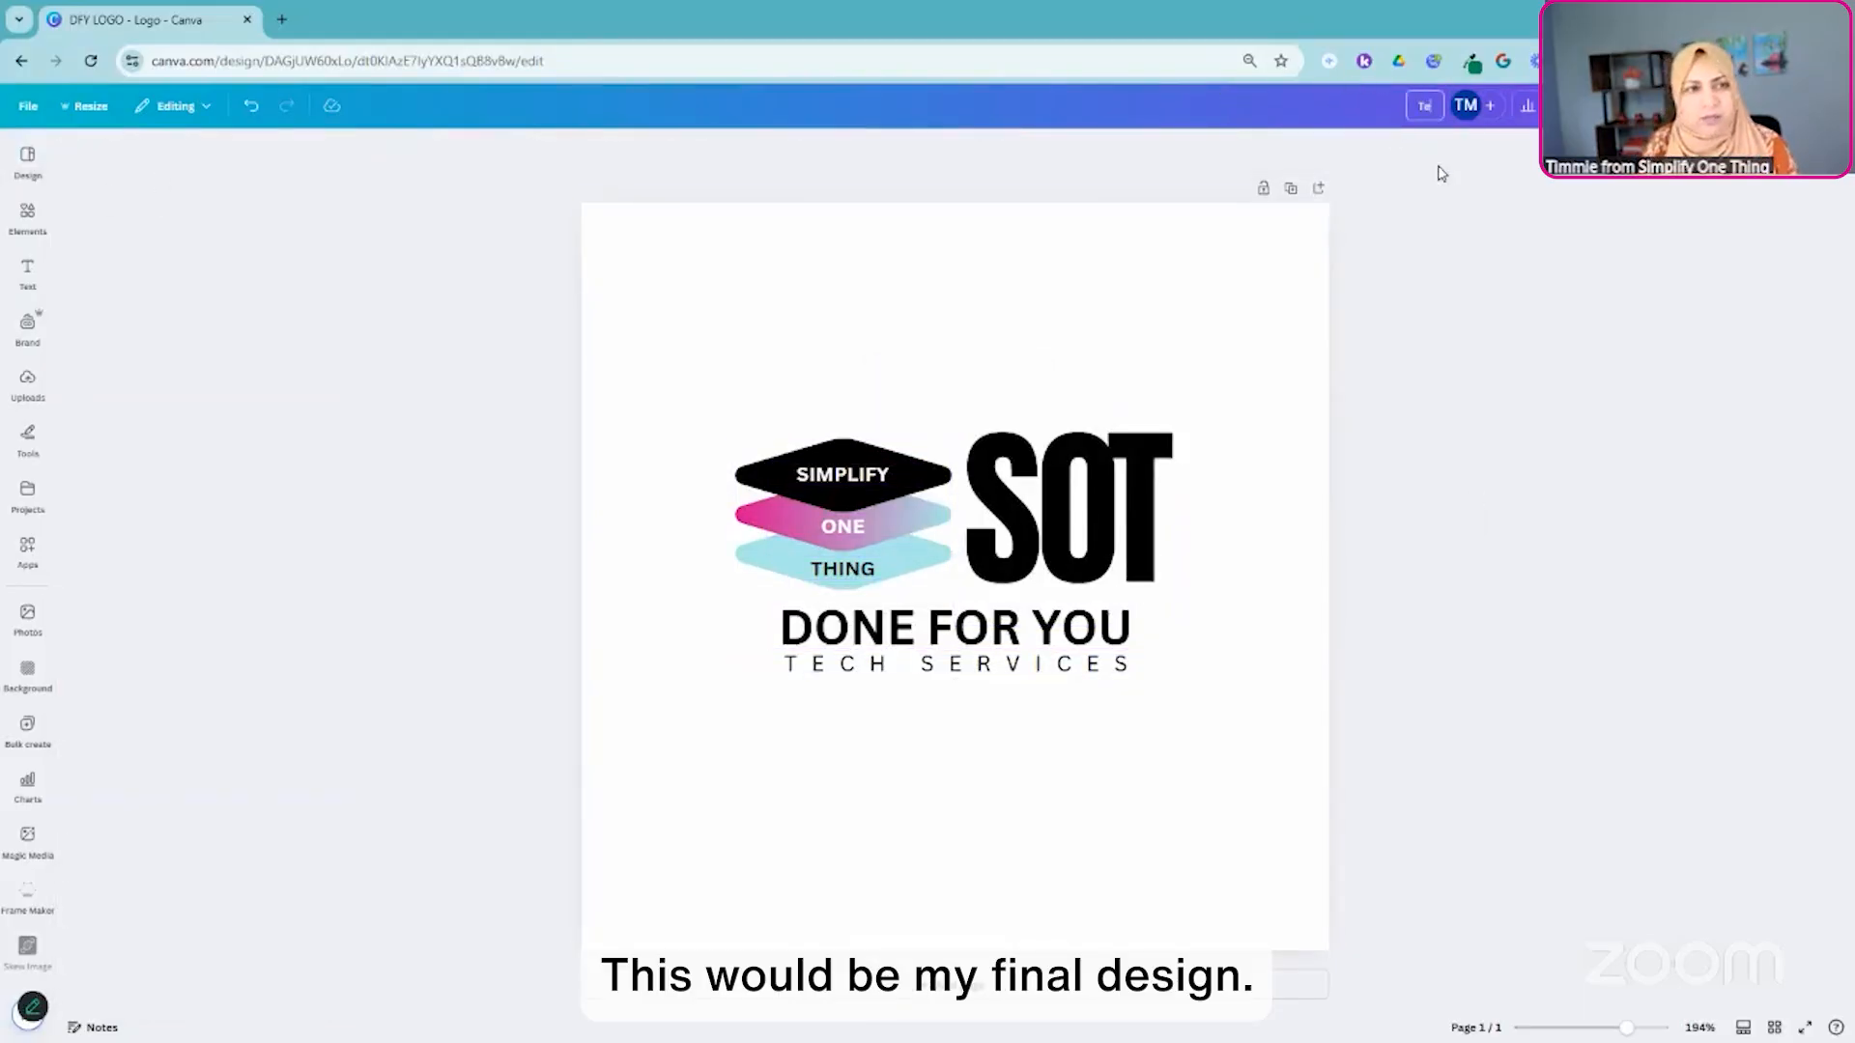
pyautogui.write('Final Design')
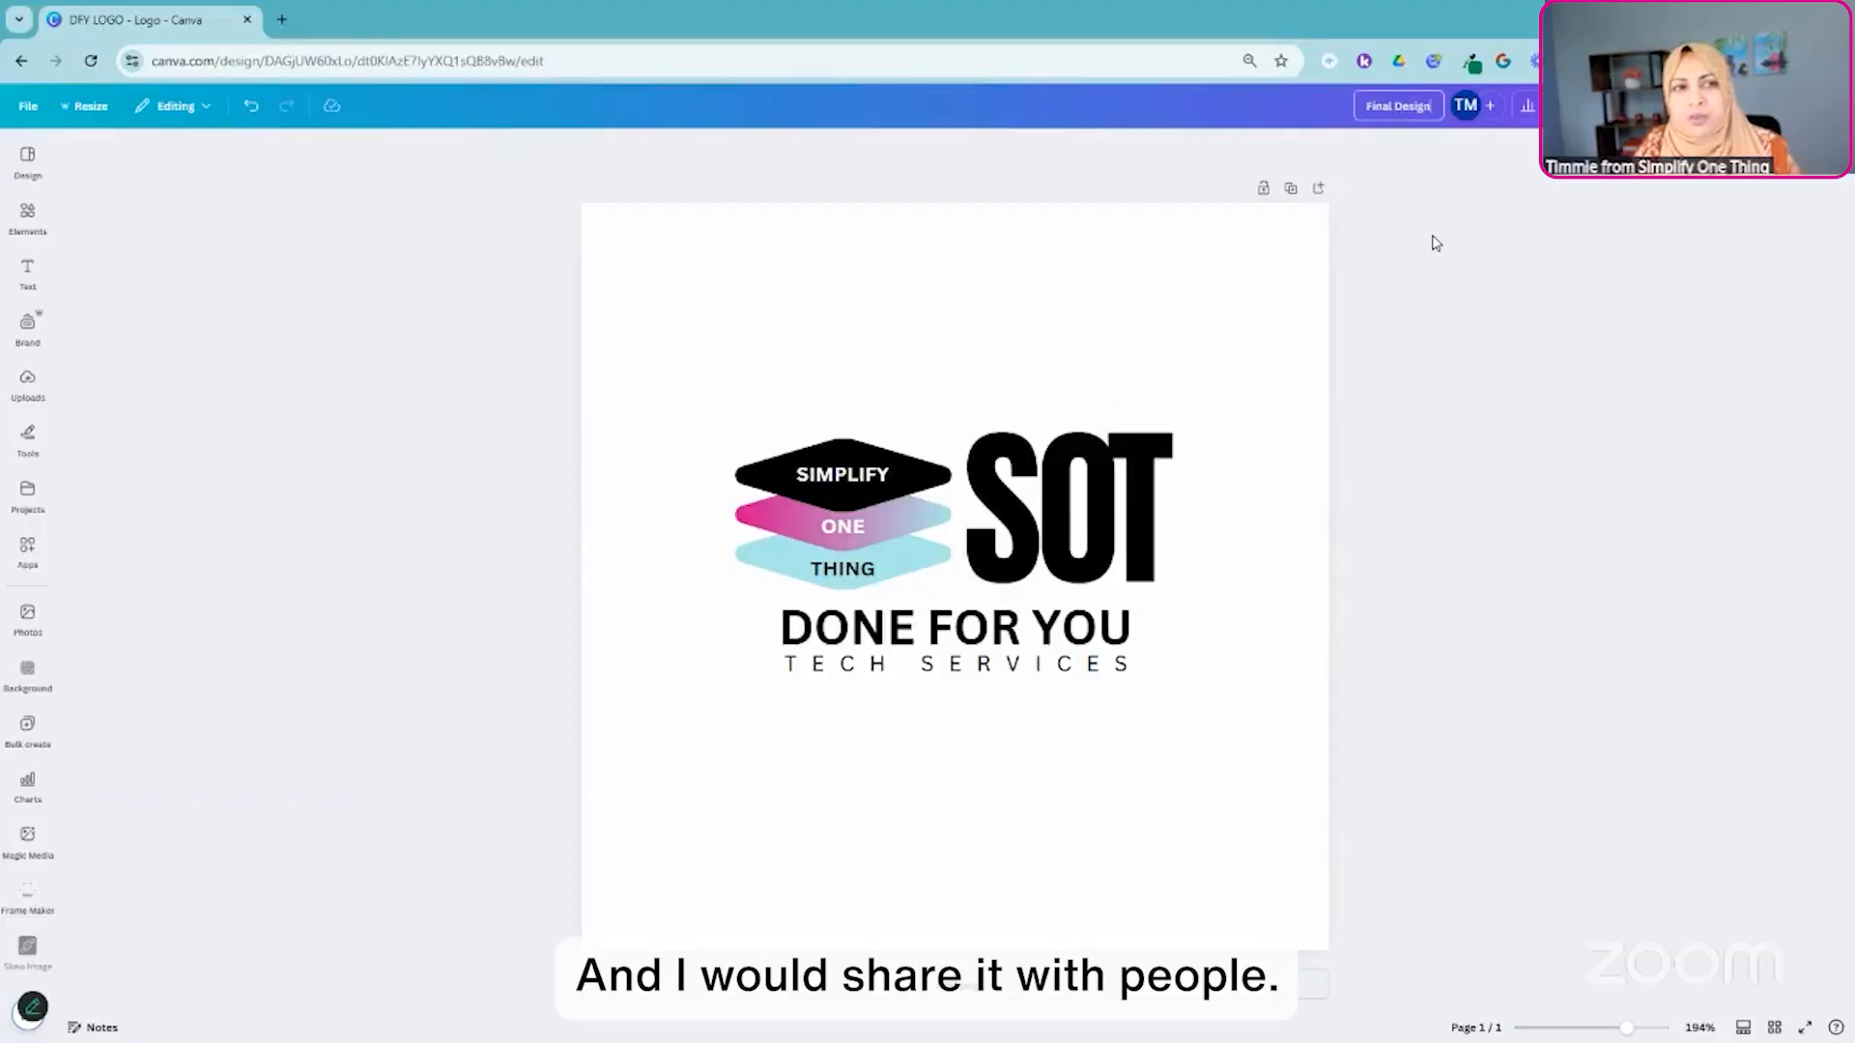
pyautogui.press('Return')
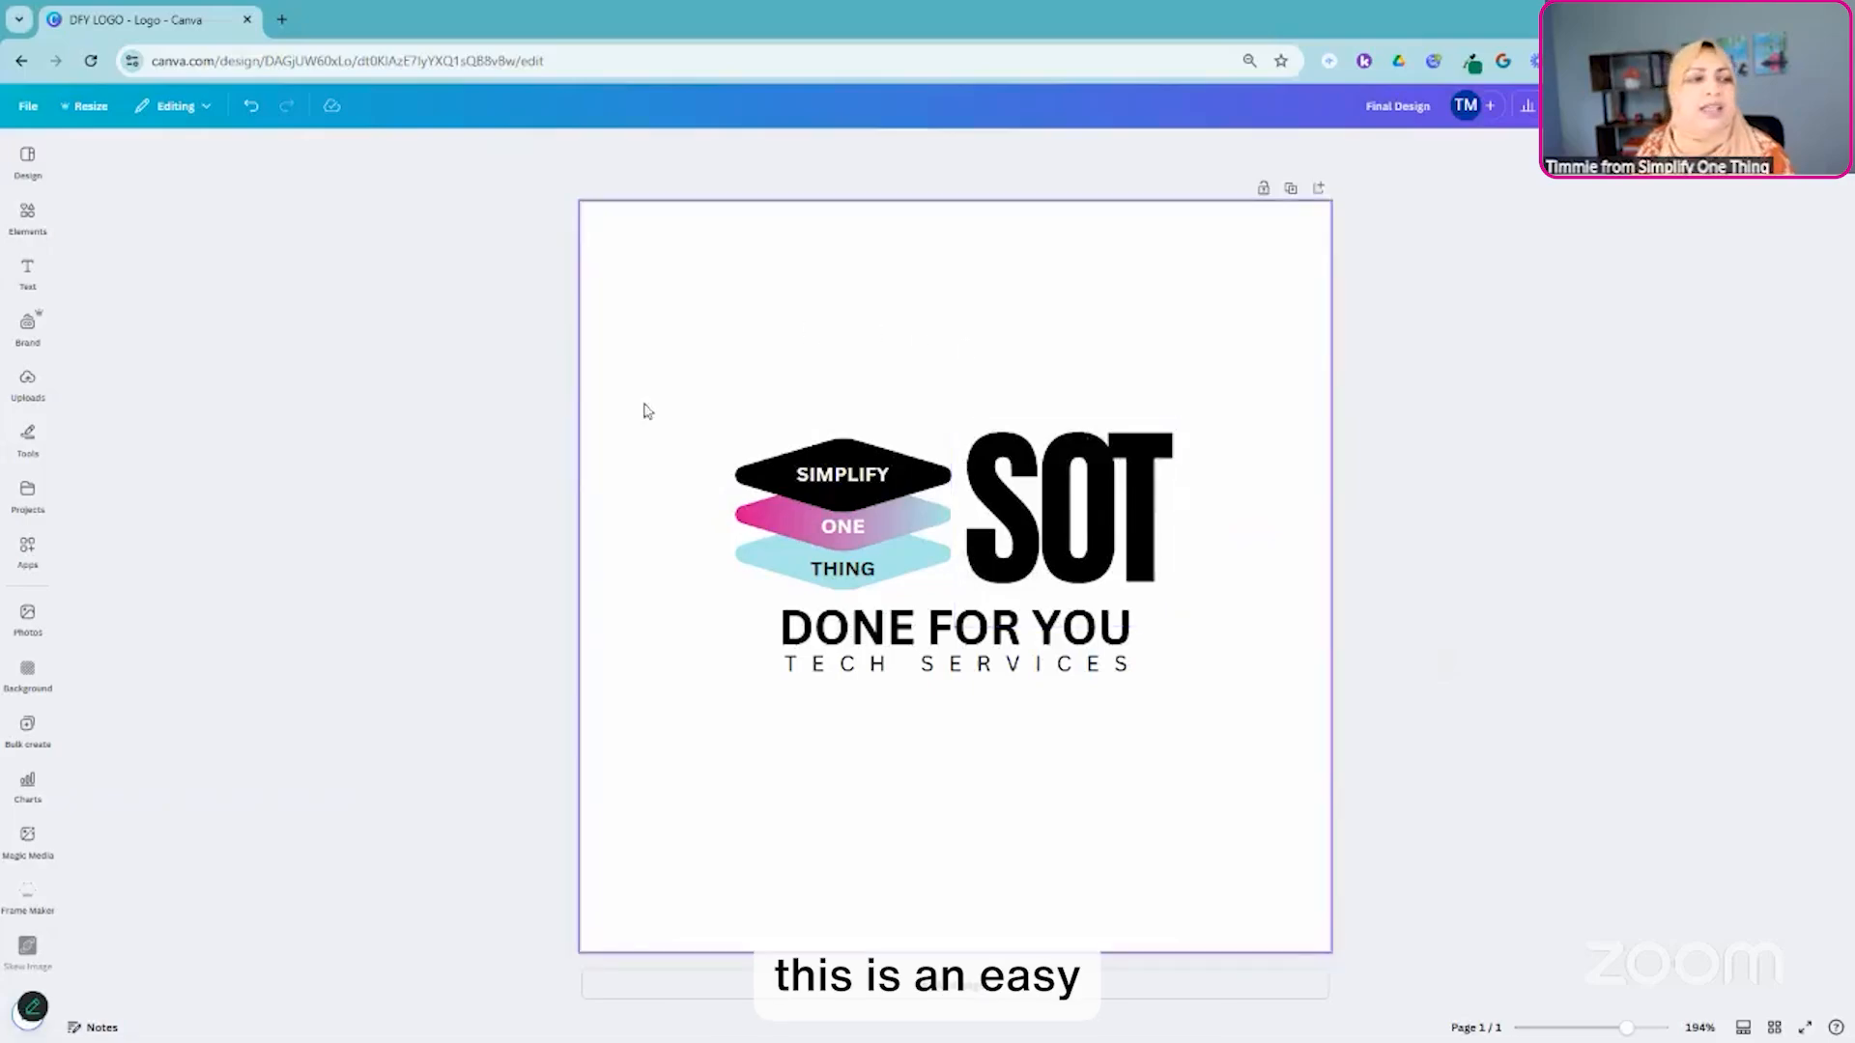
pyautogui.click(28, 107)
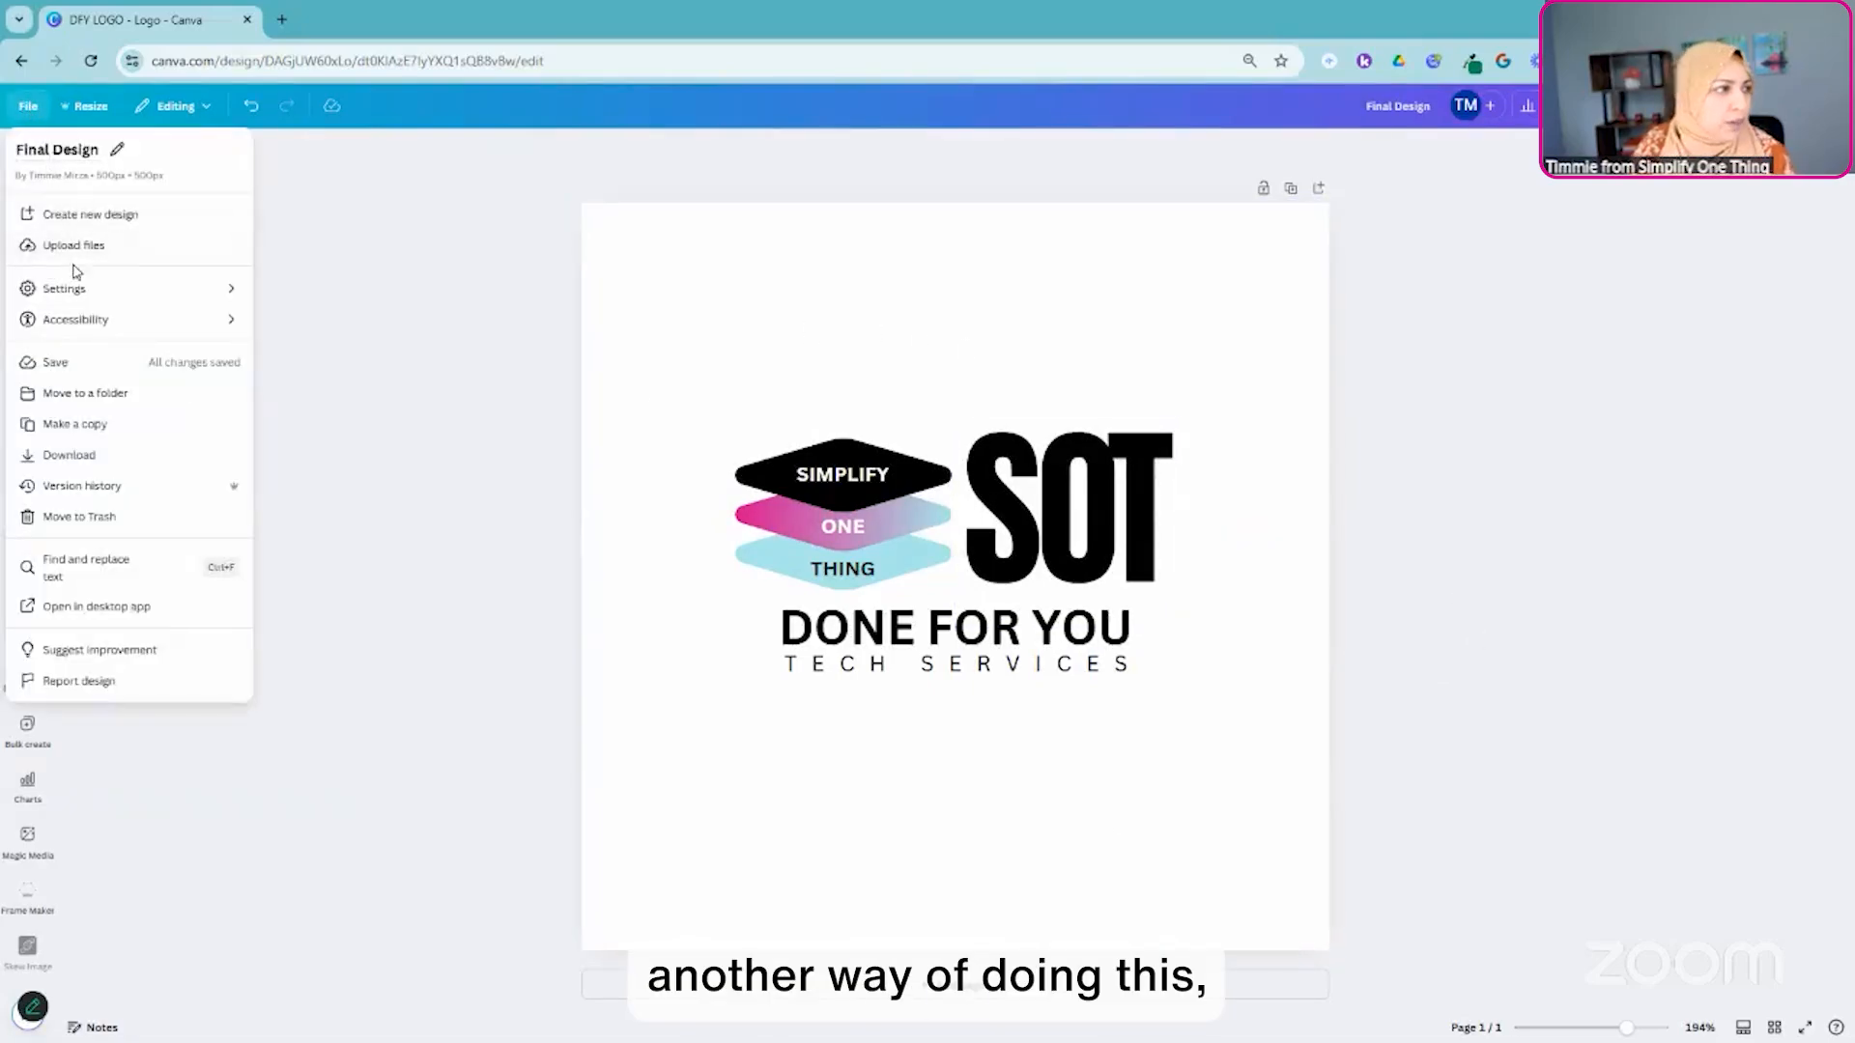
pyautogui.click(37, 107)
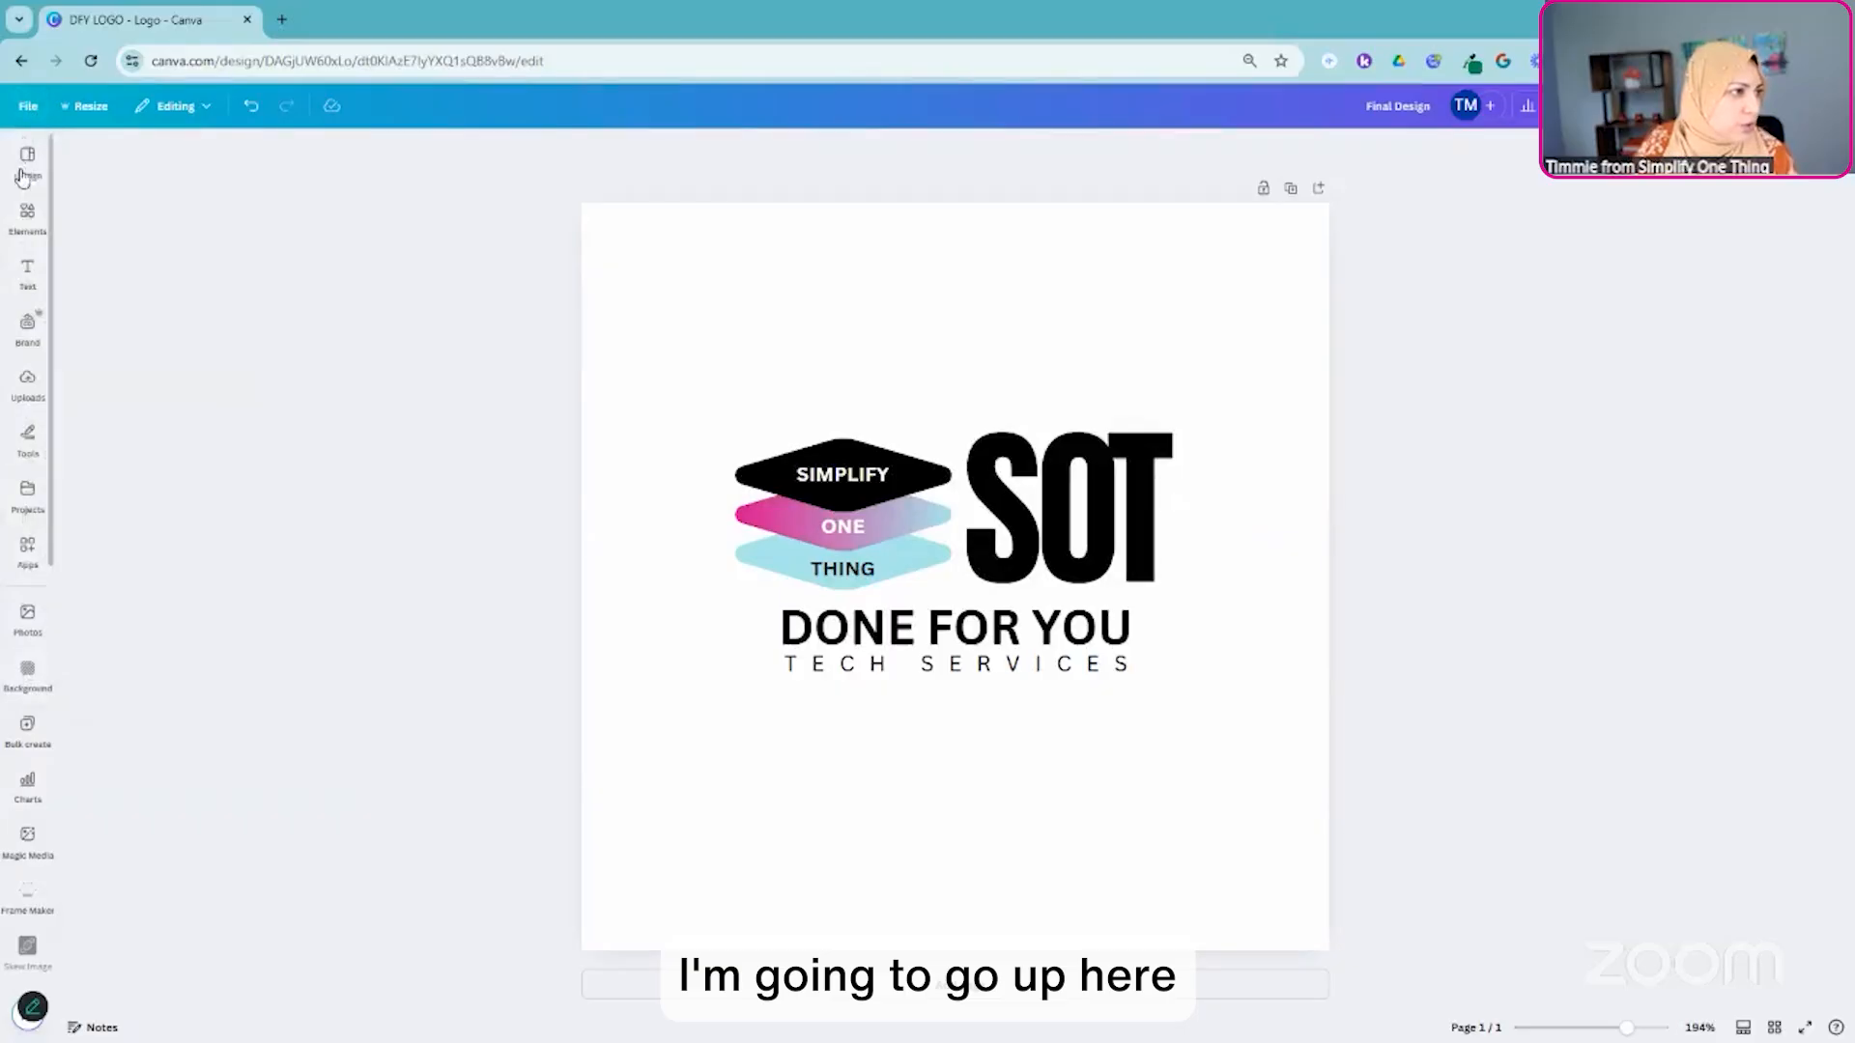
pyautogui.click(28, 107)
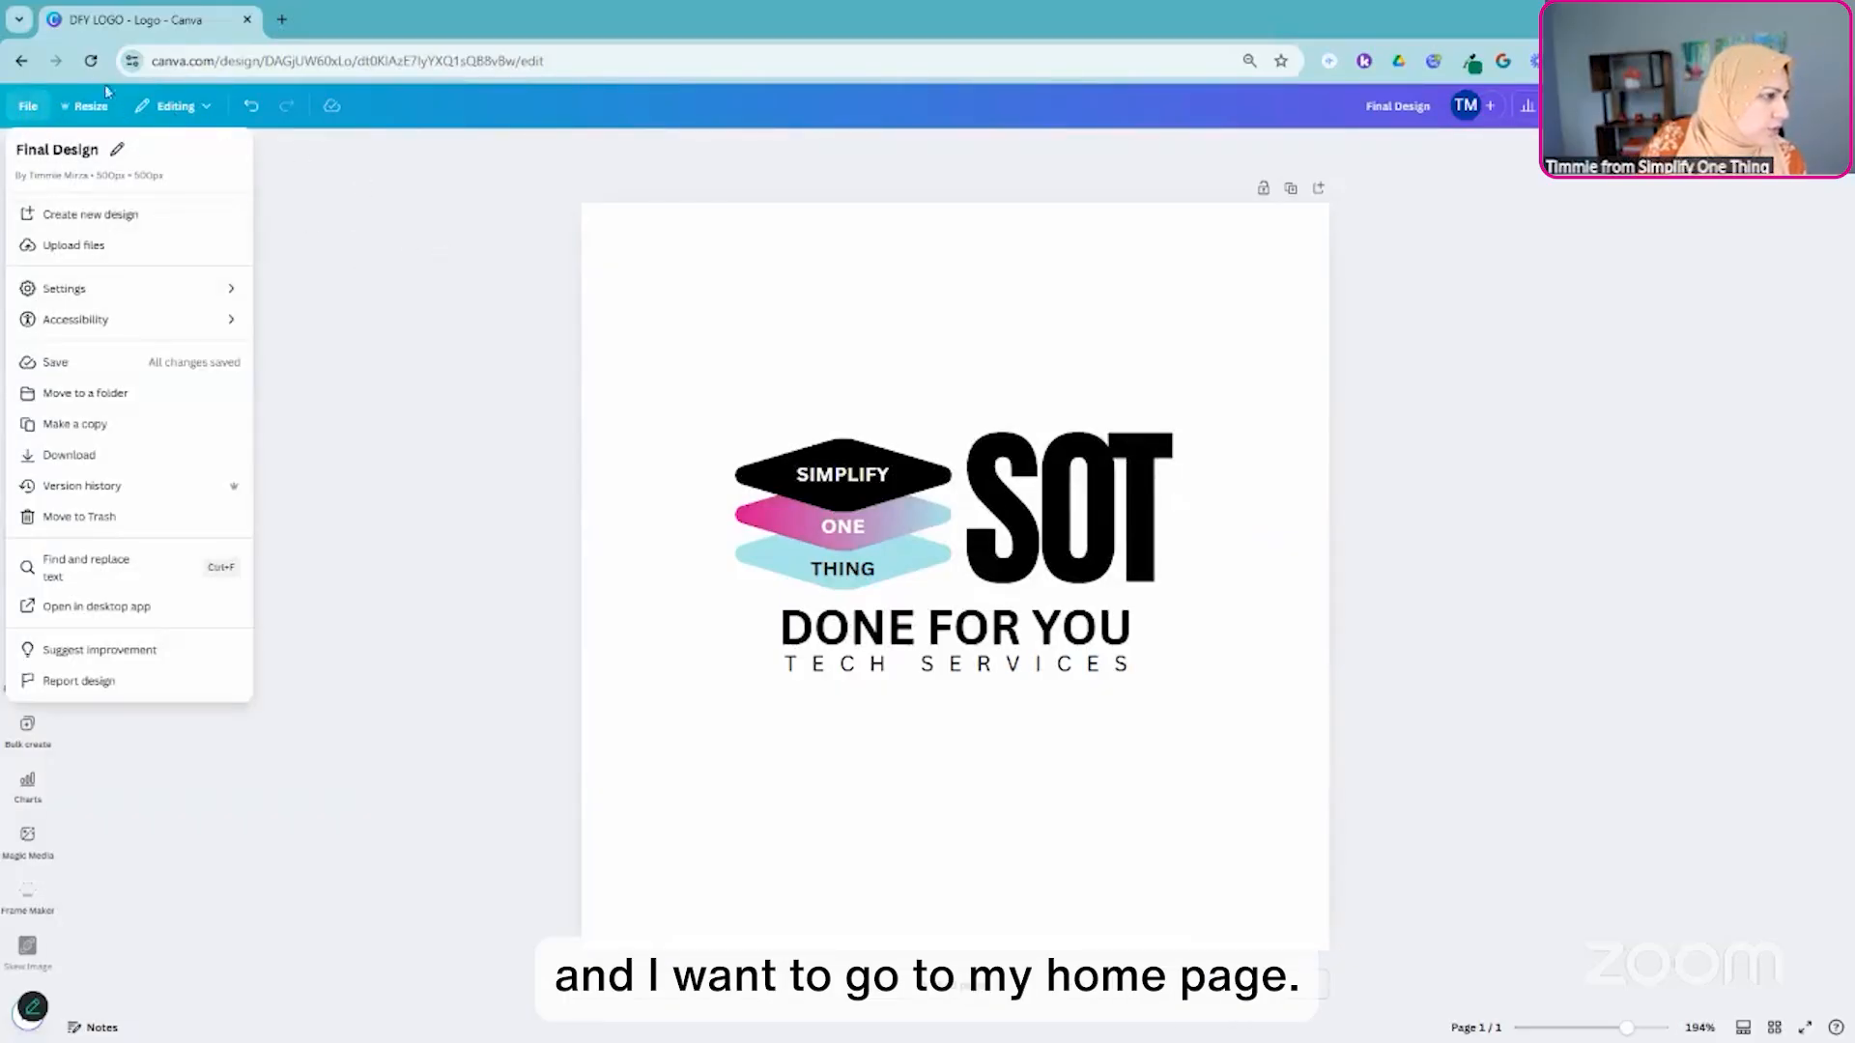
# - Return to the original DFY LOGO design and make a copy of the whole design
pyautogui.click(21, 60)
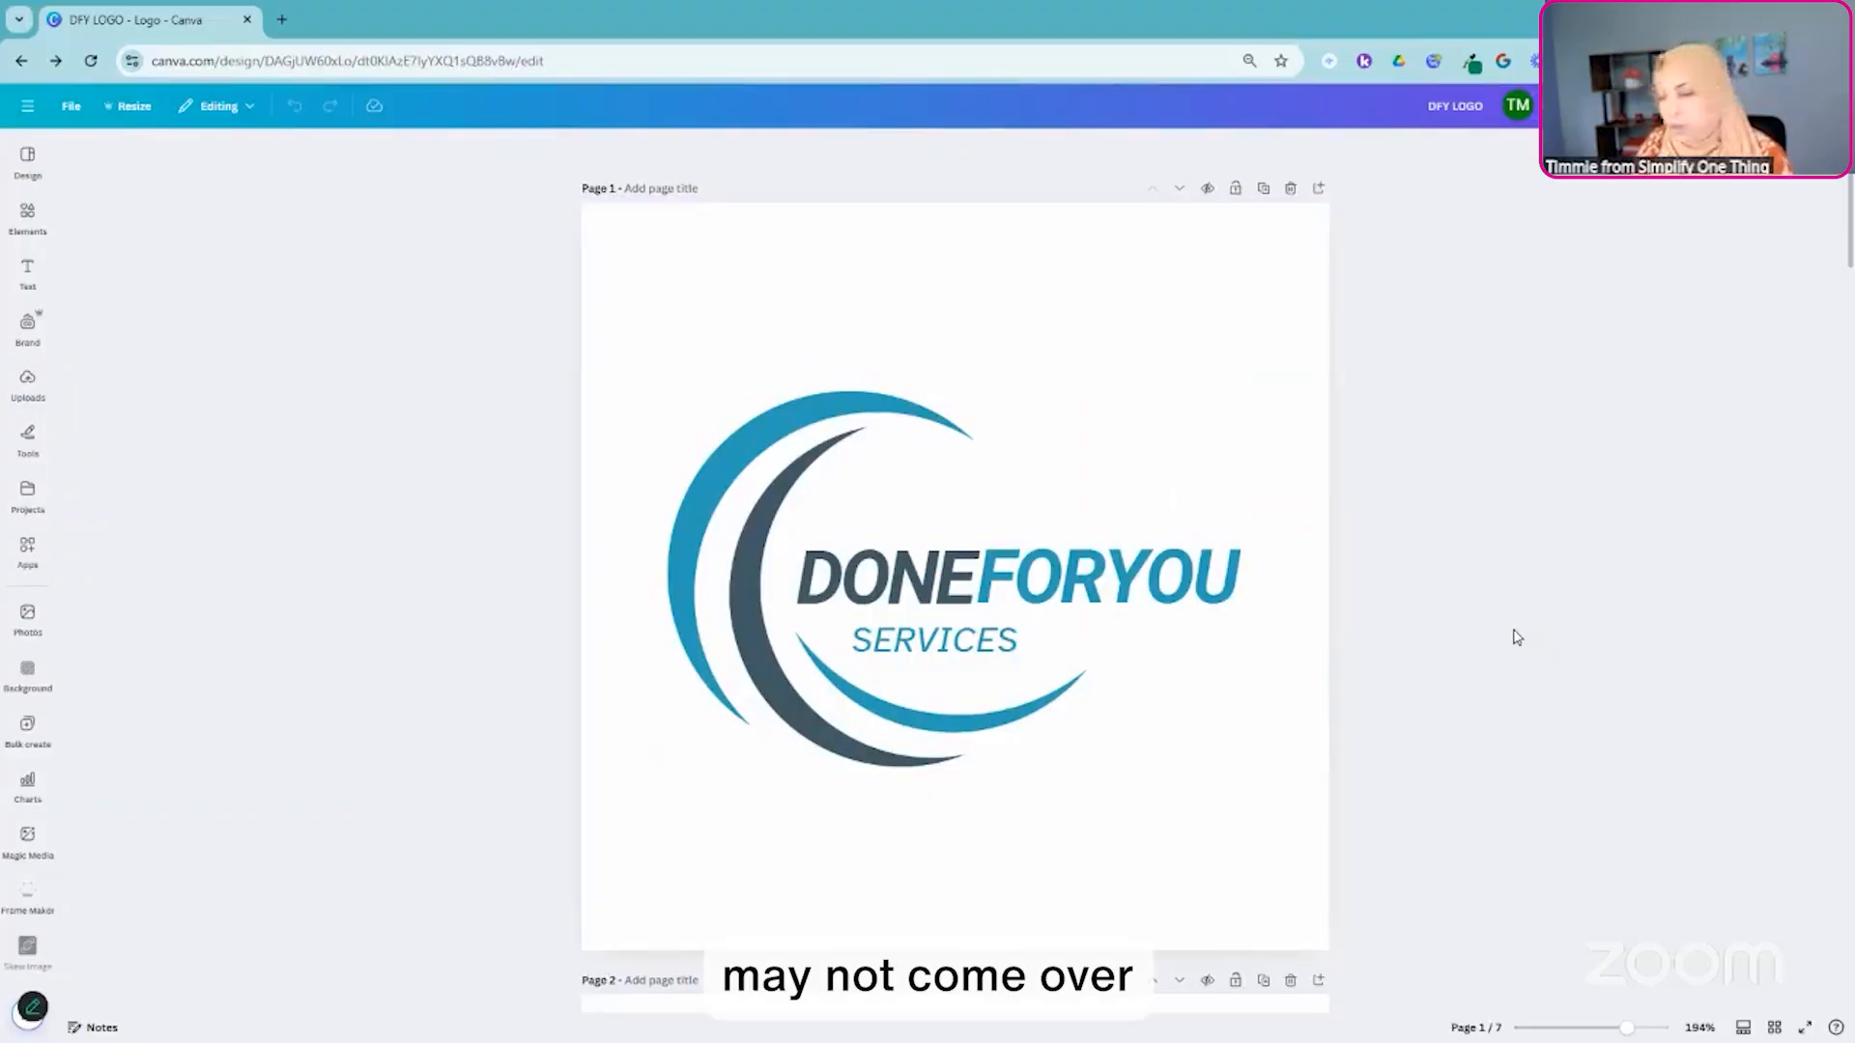
pyautogui.click(77, 107)
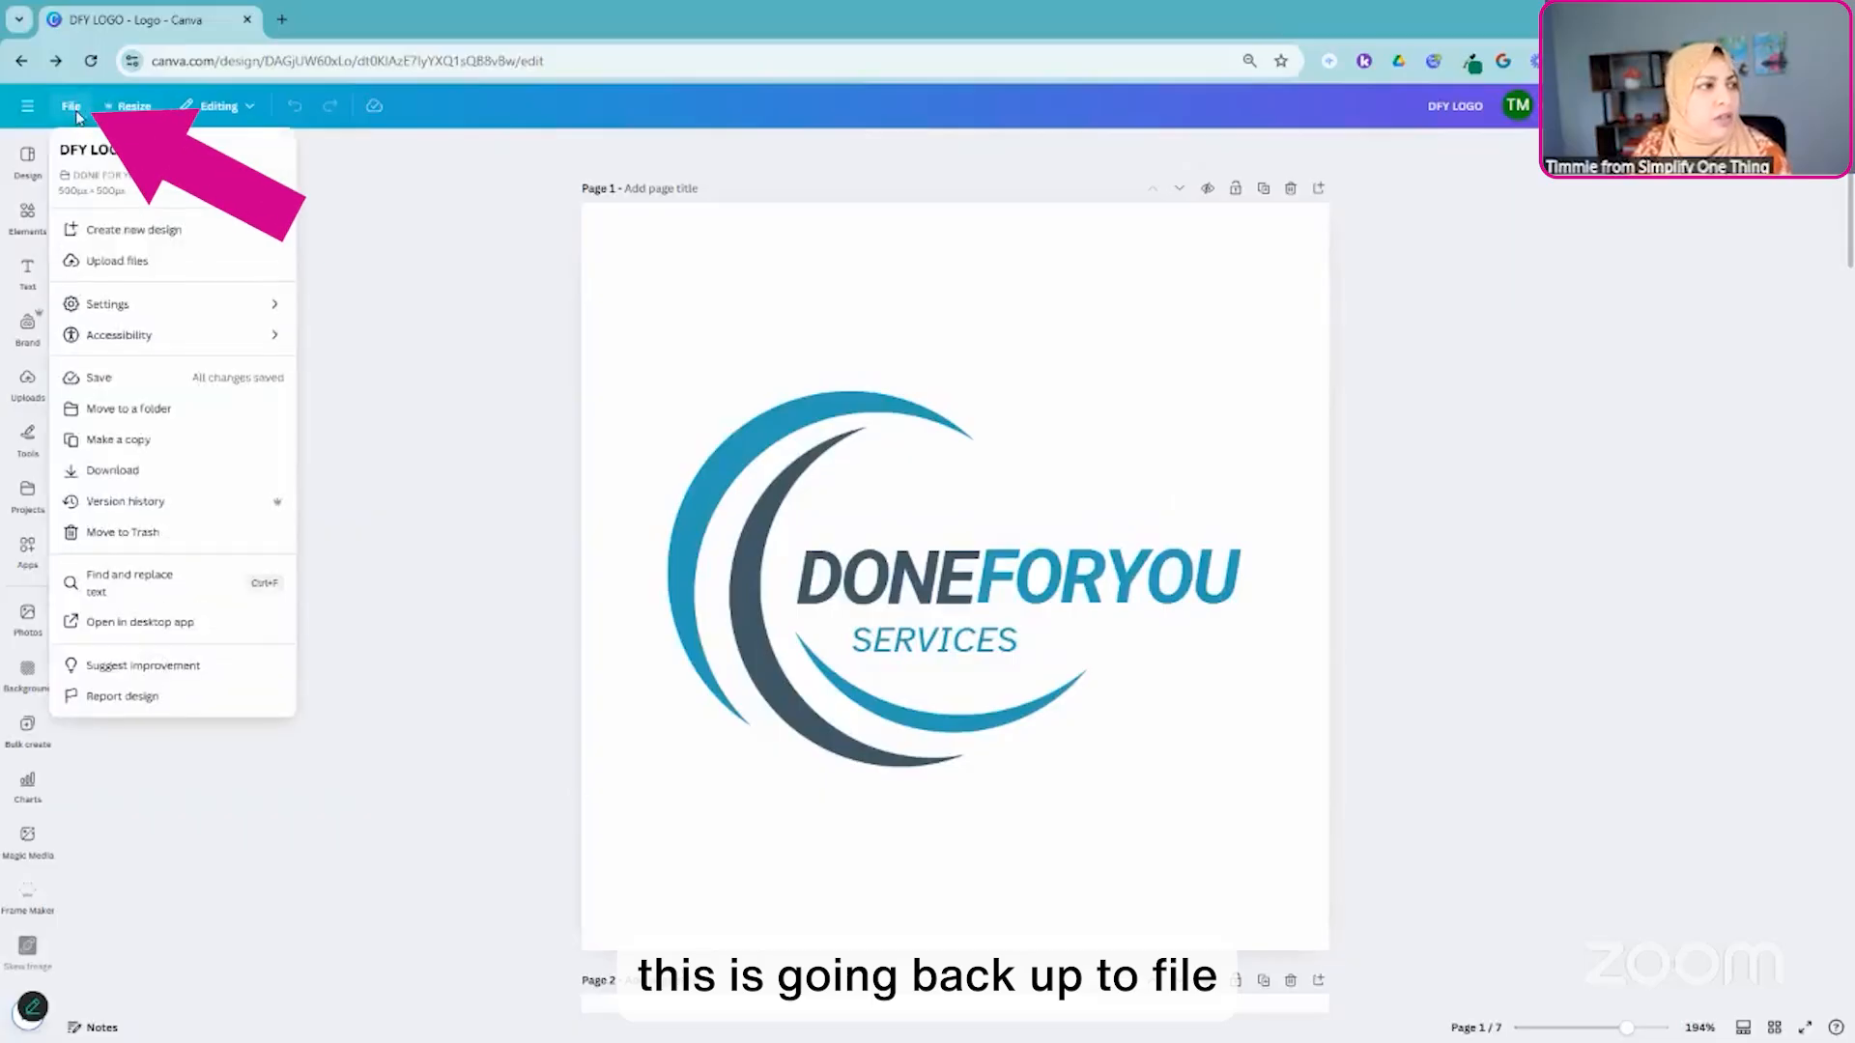
pyautogui.click(145, 441)
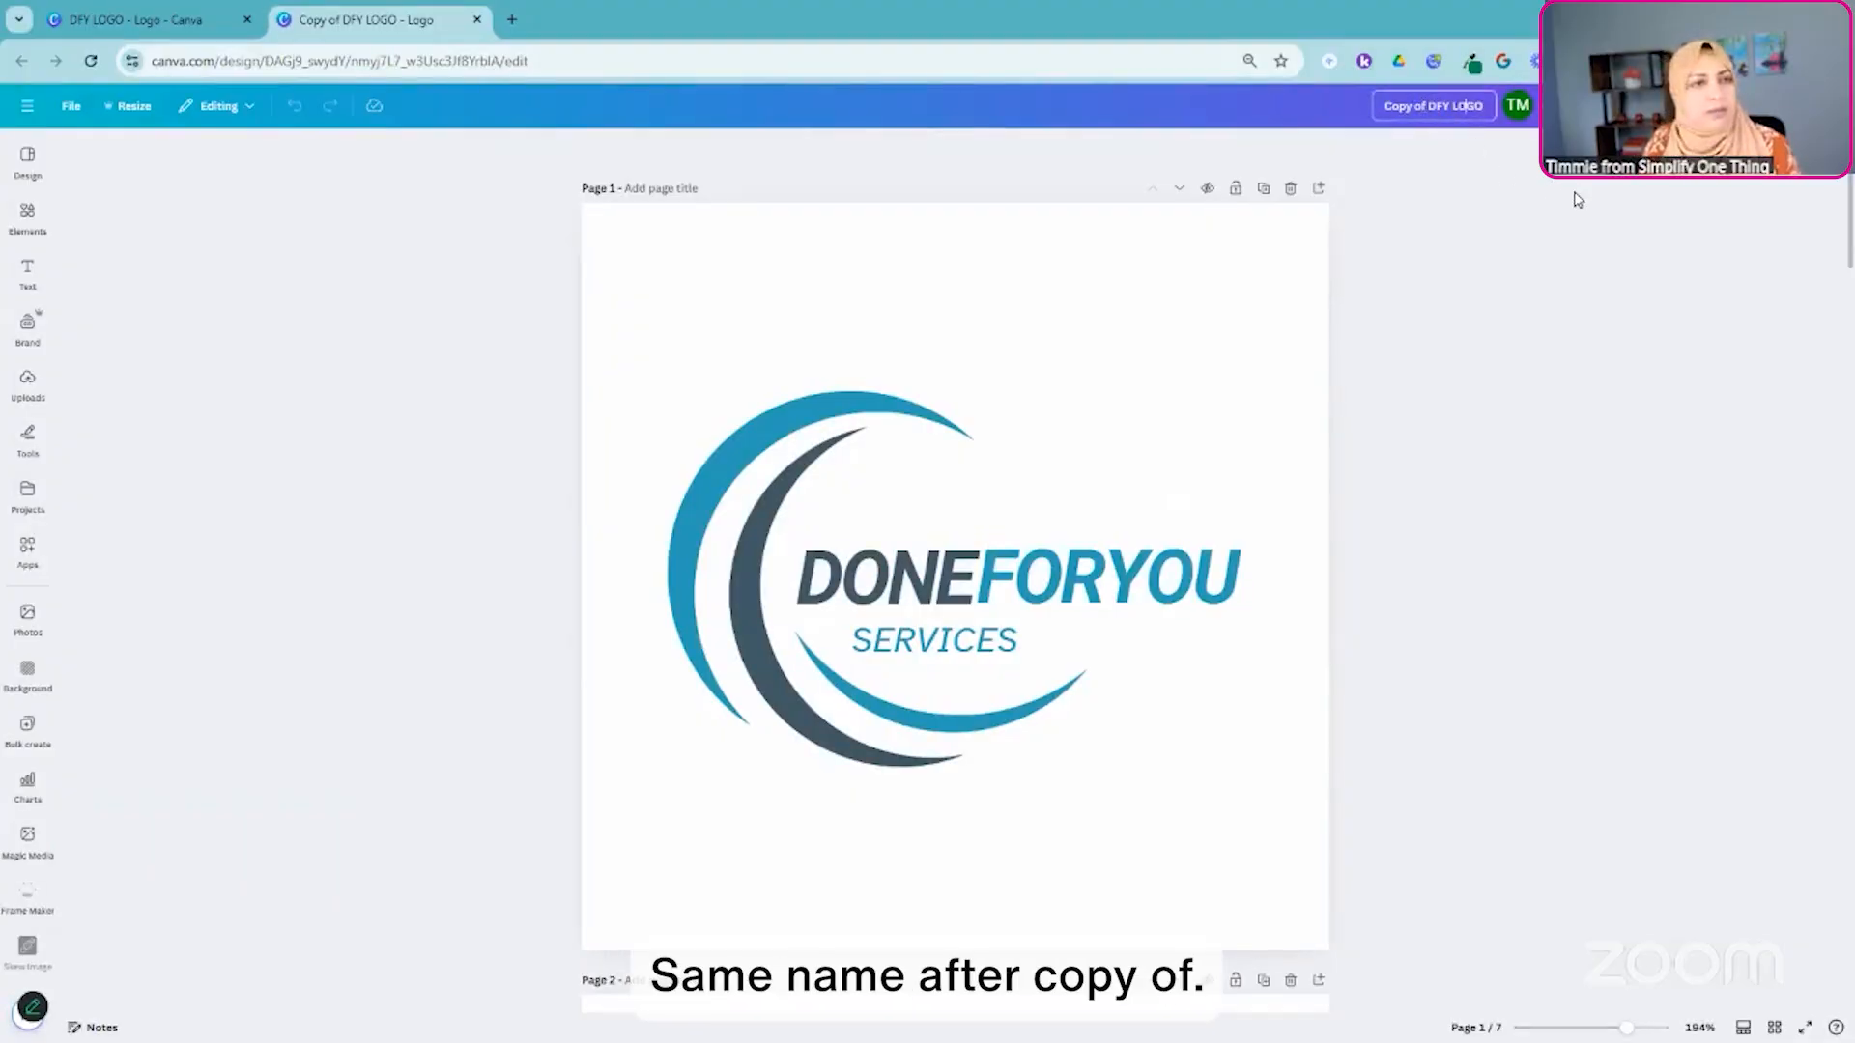
# - Rename the copied design as "Final Design - DFY LOGO"
pyautogui.press('BackSpace')
pyautogui.press('BackSpace')
pyautogui.press('BackSpace')
pyautogui.press('BackSpace')
pyautogui.press('BackSpace')
pyautogui.press('BackSpace')
pyautogui.press('BackSpace')
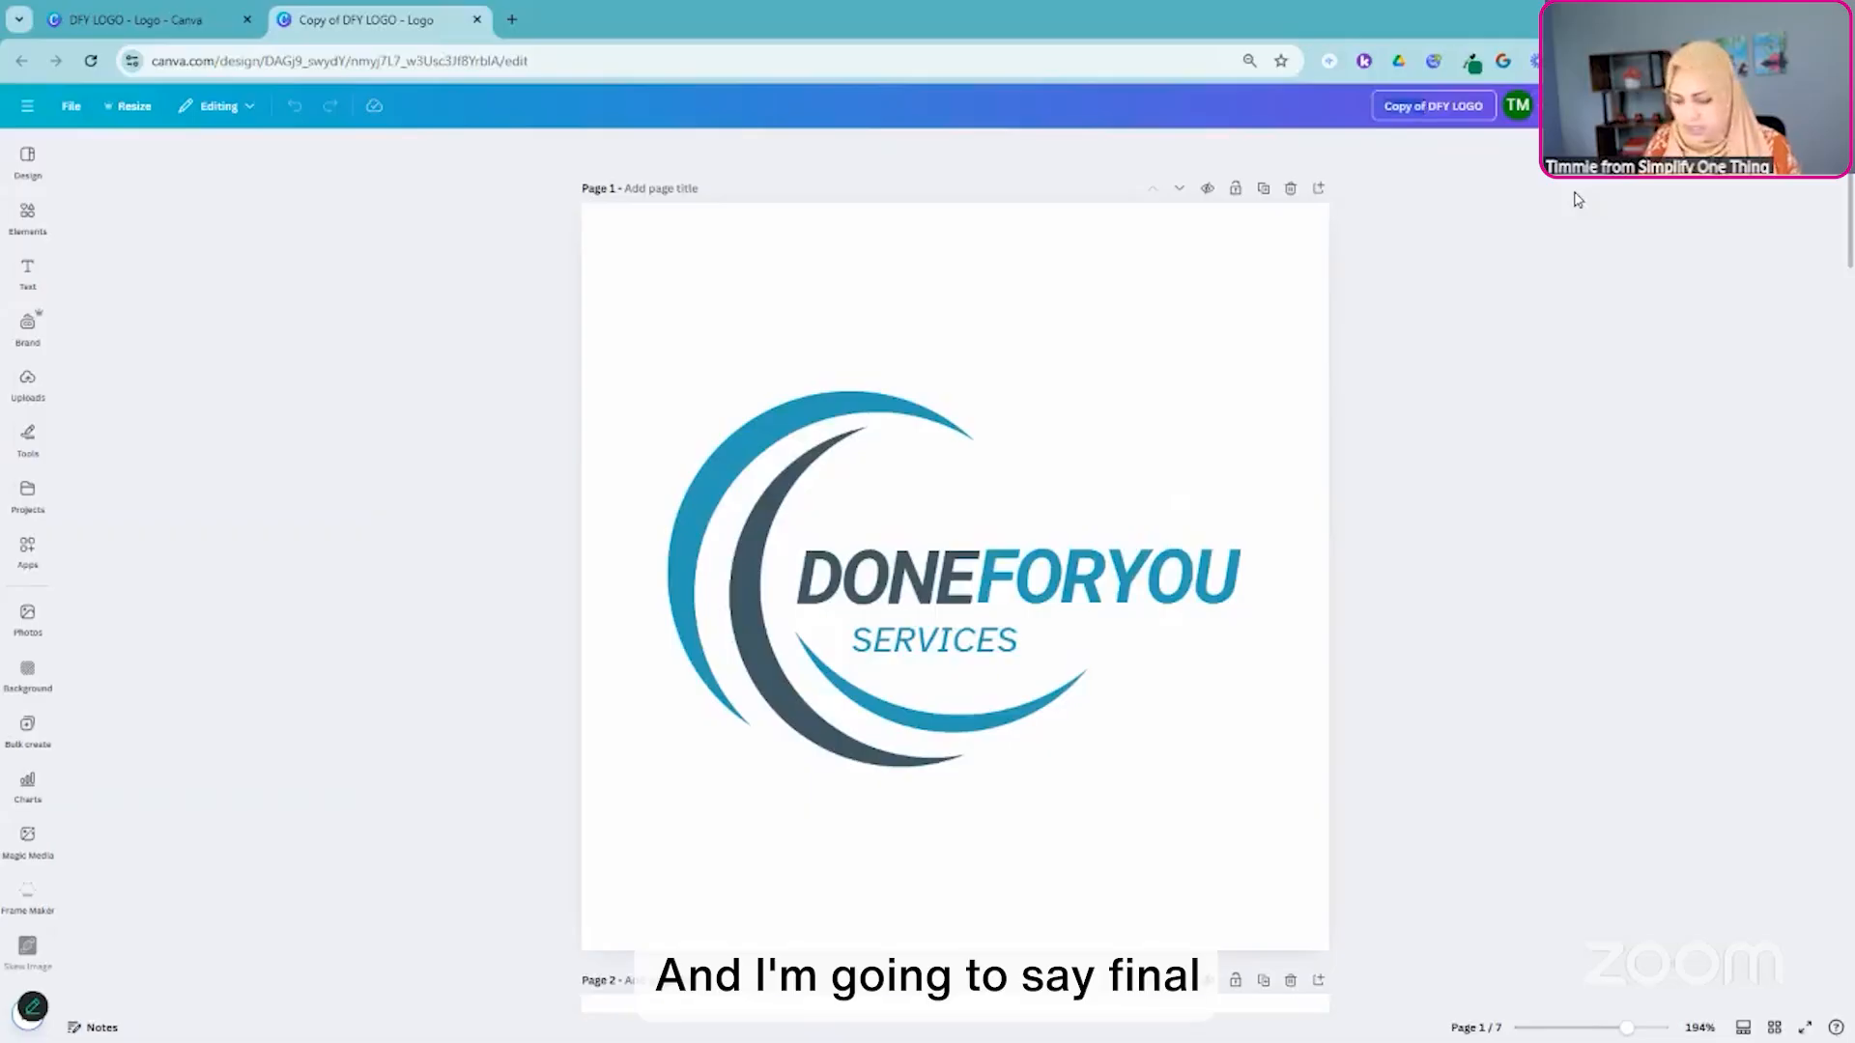
pyautogui.write('Final')
pyautogui.write(' Design')
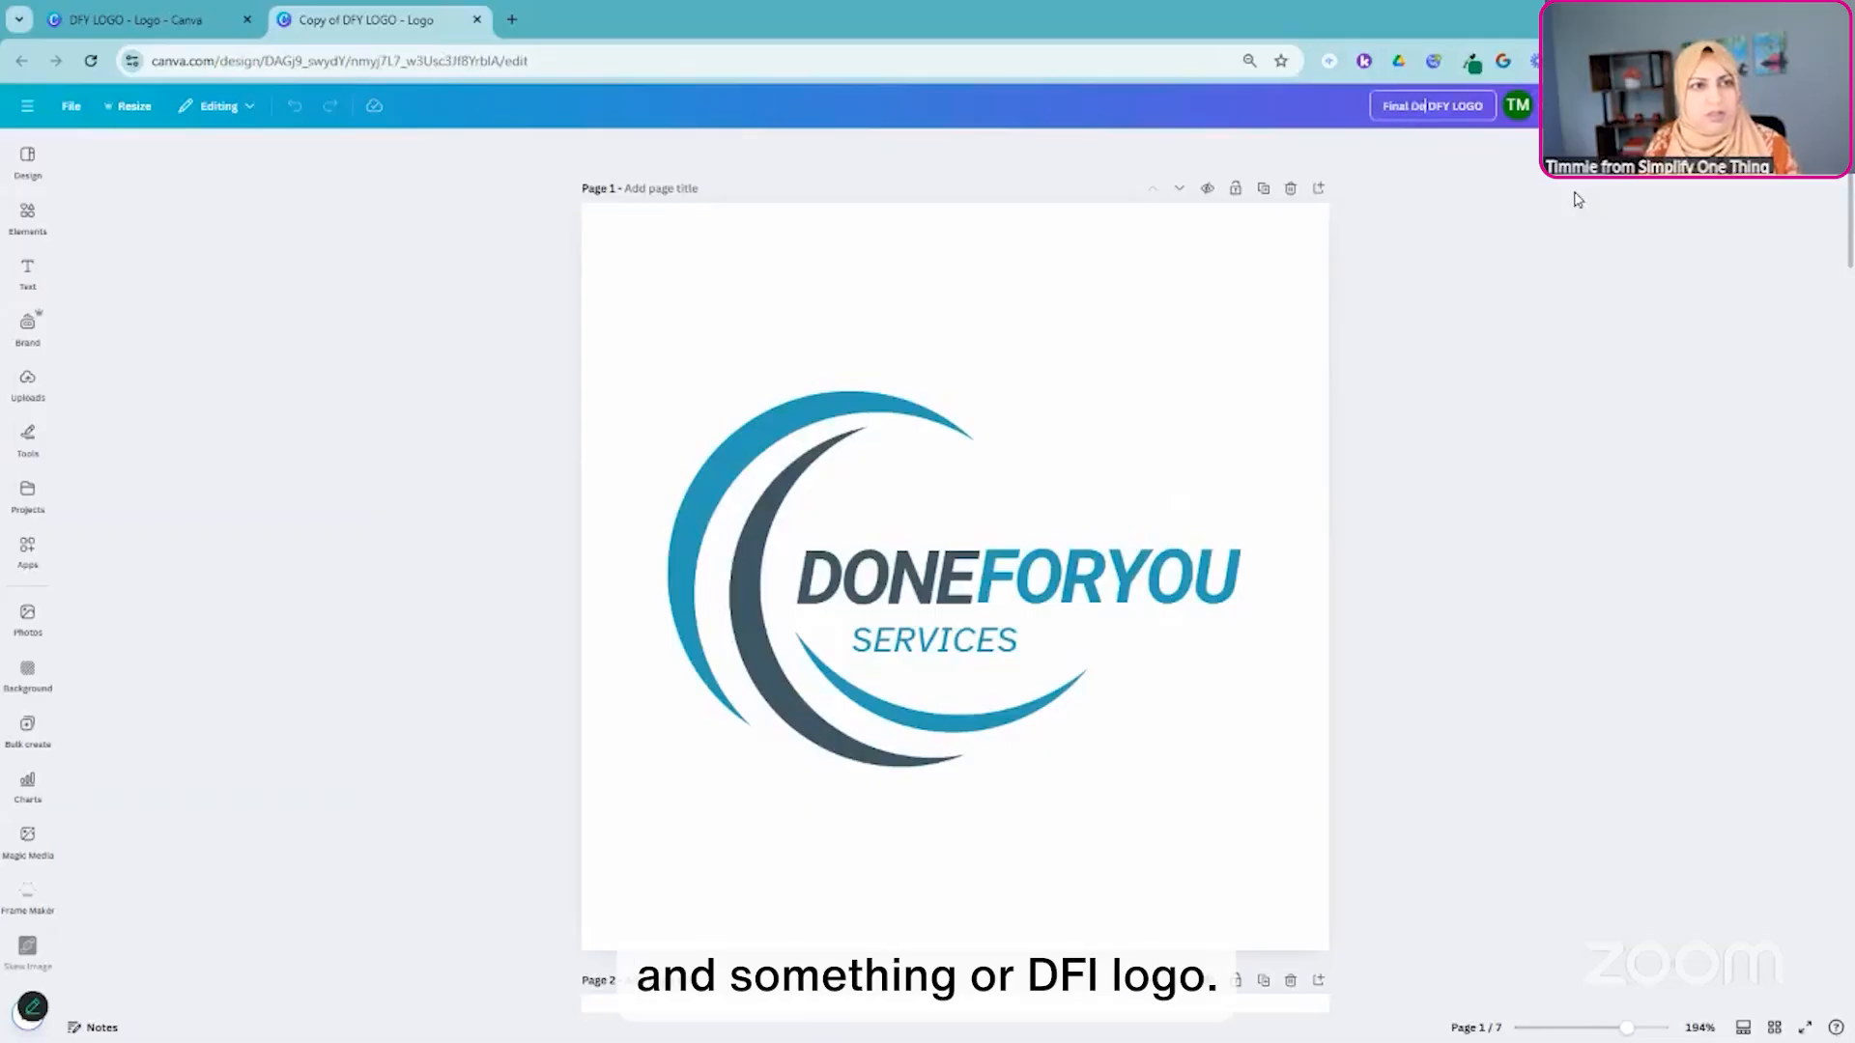
pyautogui.write(' -')
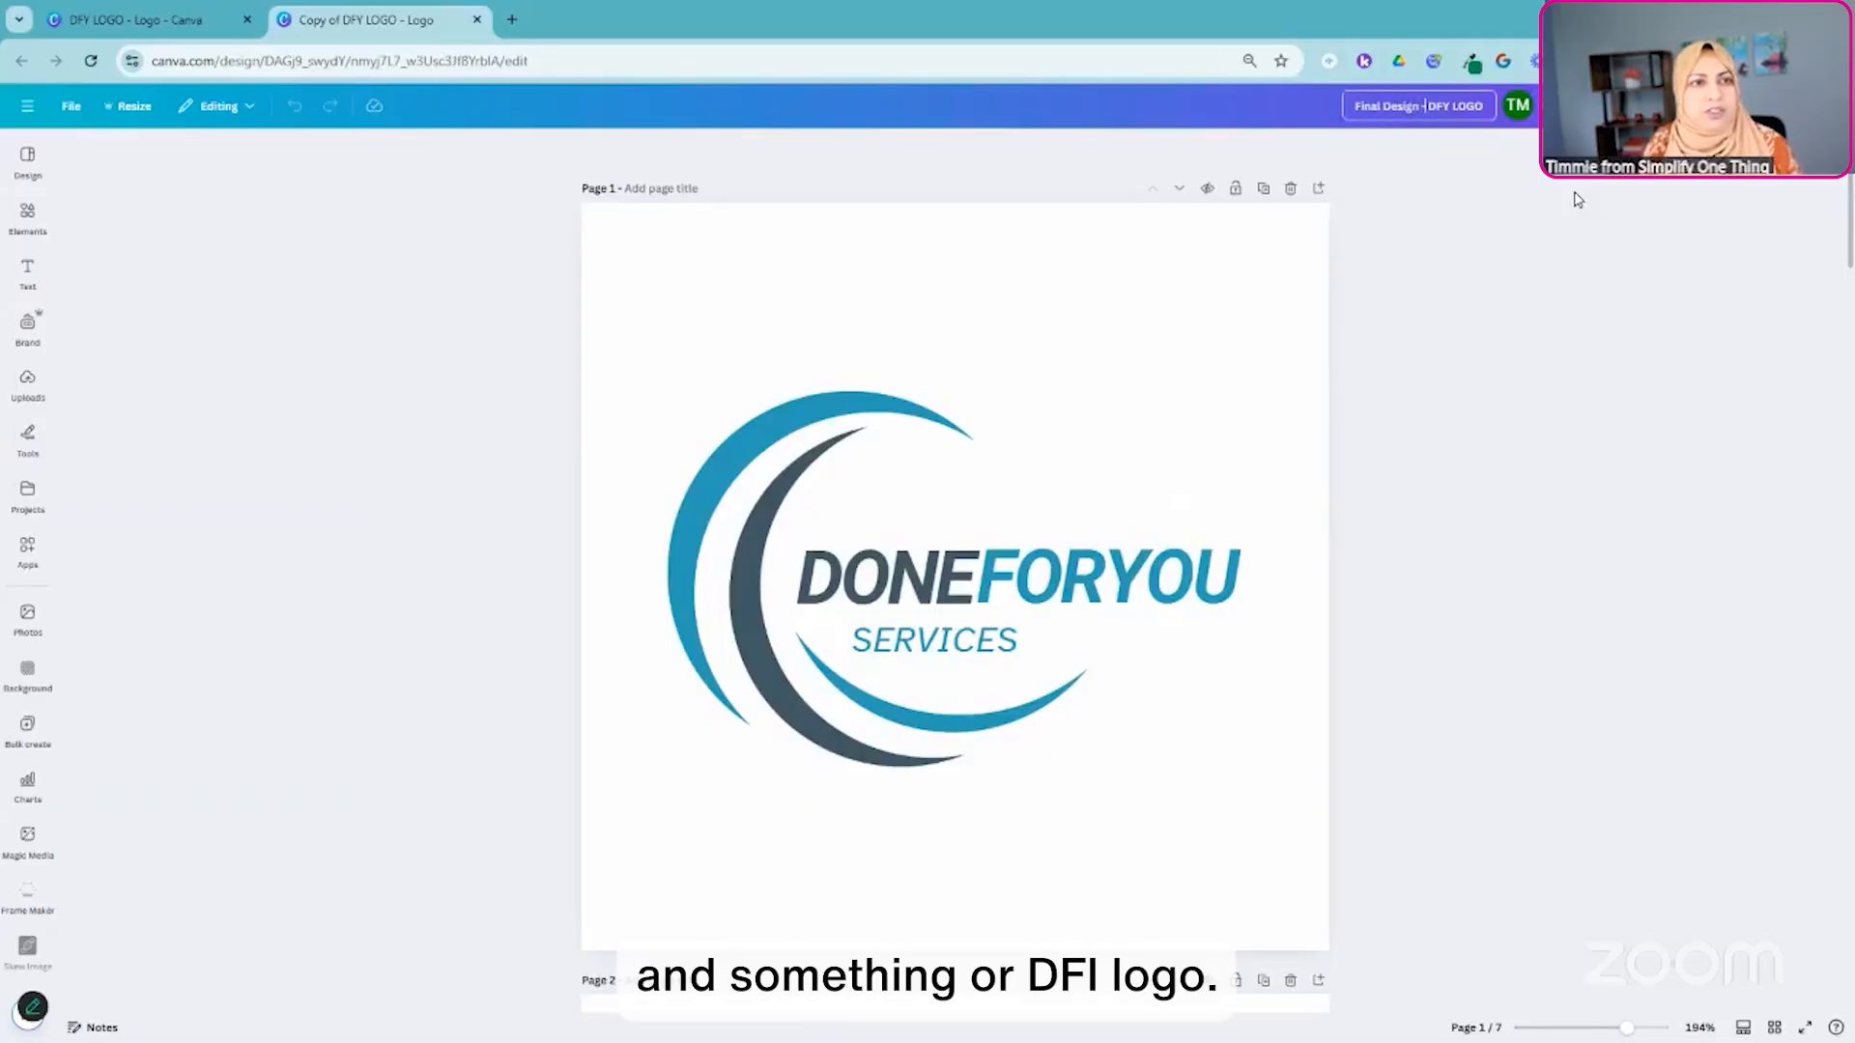
pyautogui.press('Return')
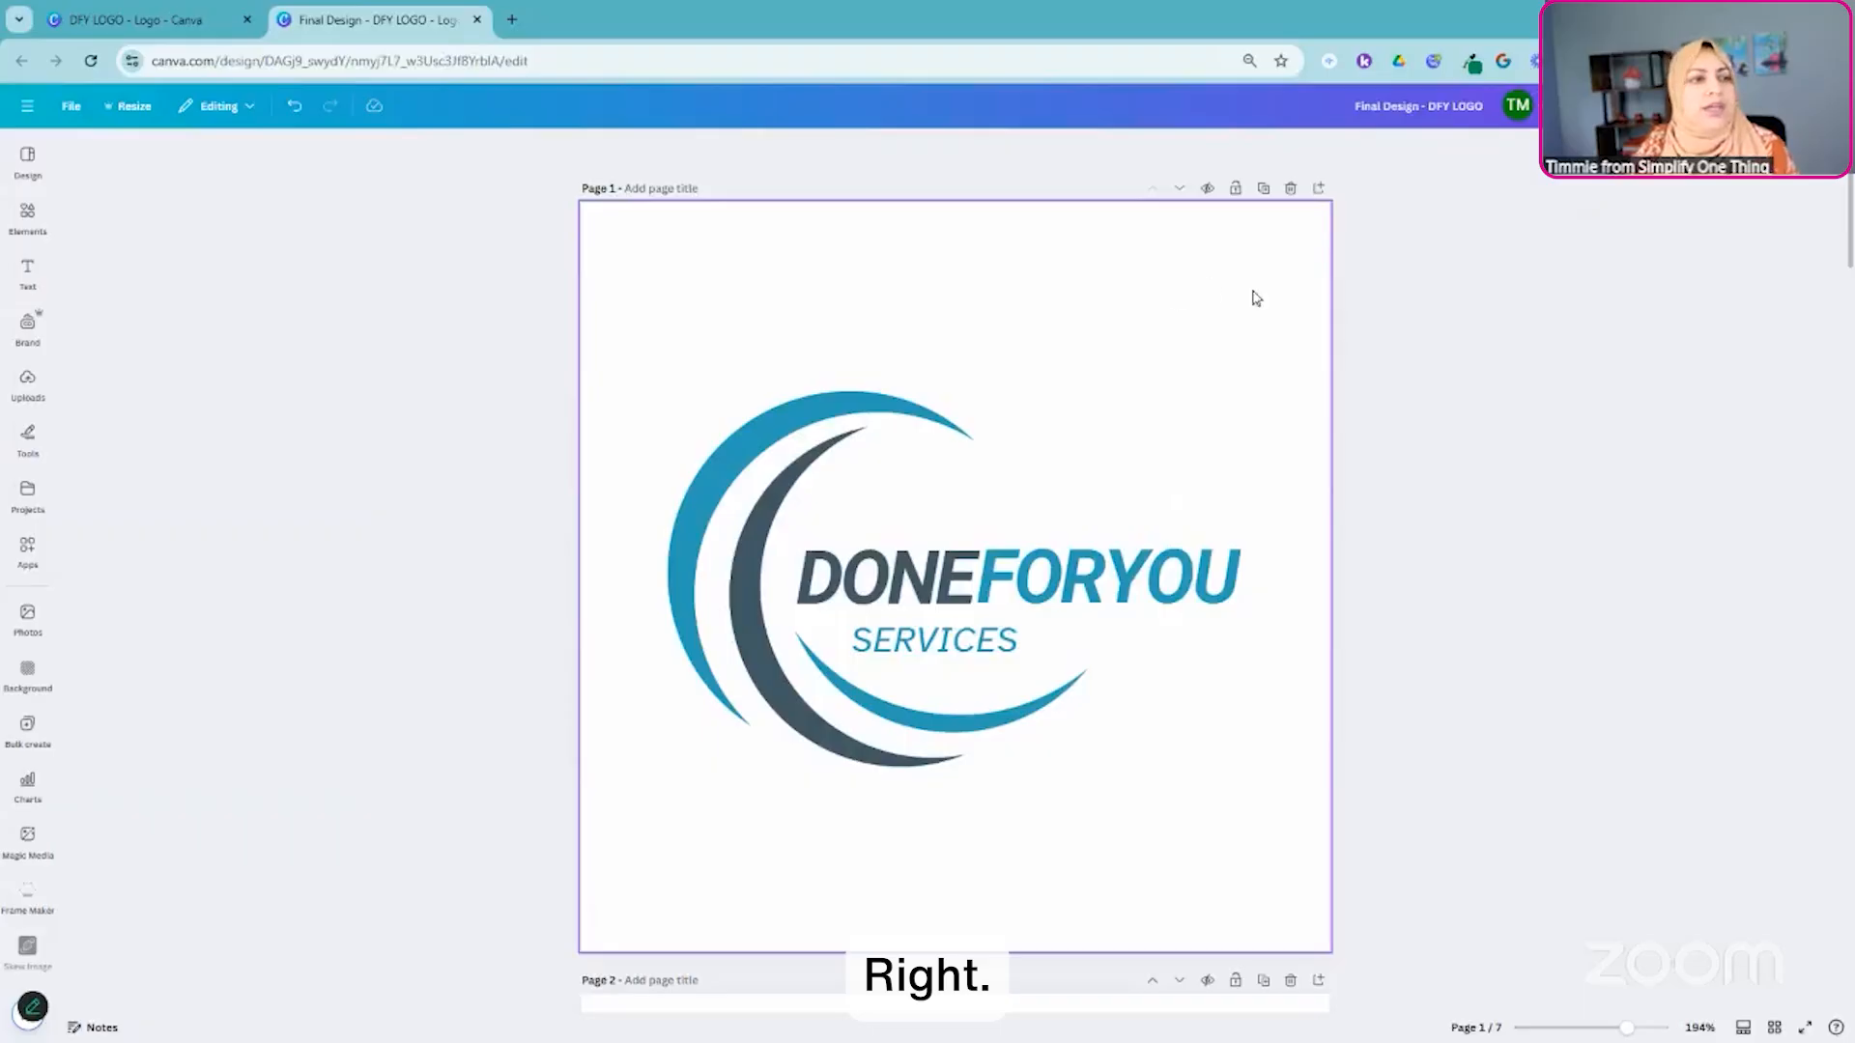
# - Delete the first three pages of the Final Design - DFY LOGO copy, up to the plain black SOT logo
pyautogui.click(1256, 299)
pyautogui.click(1291, 188)
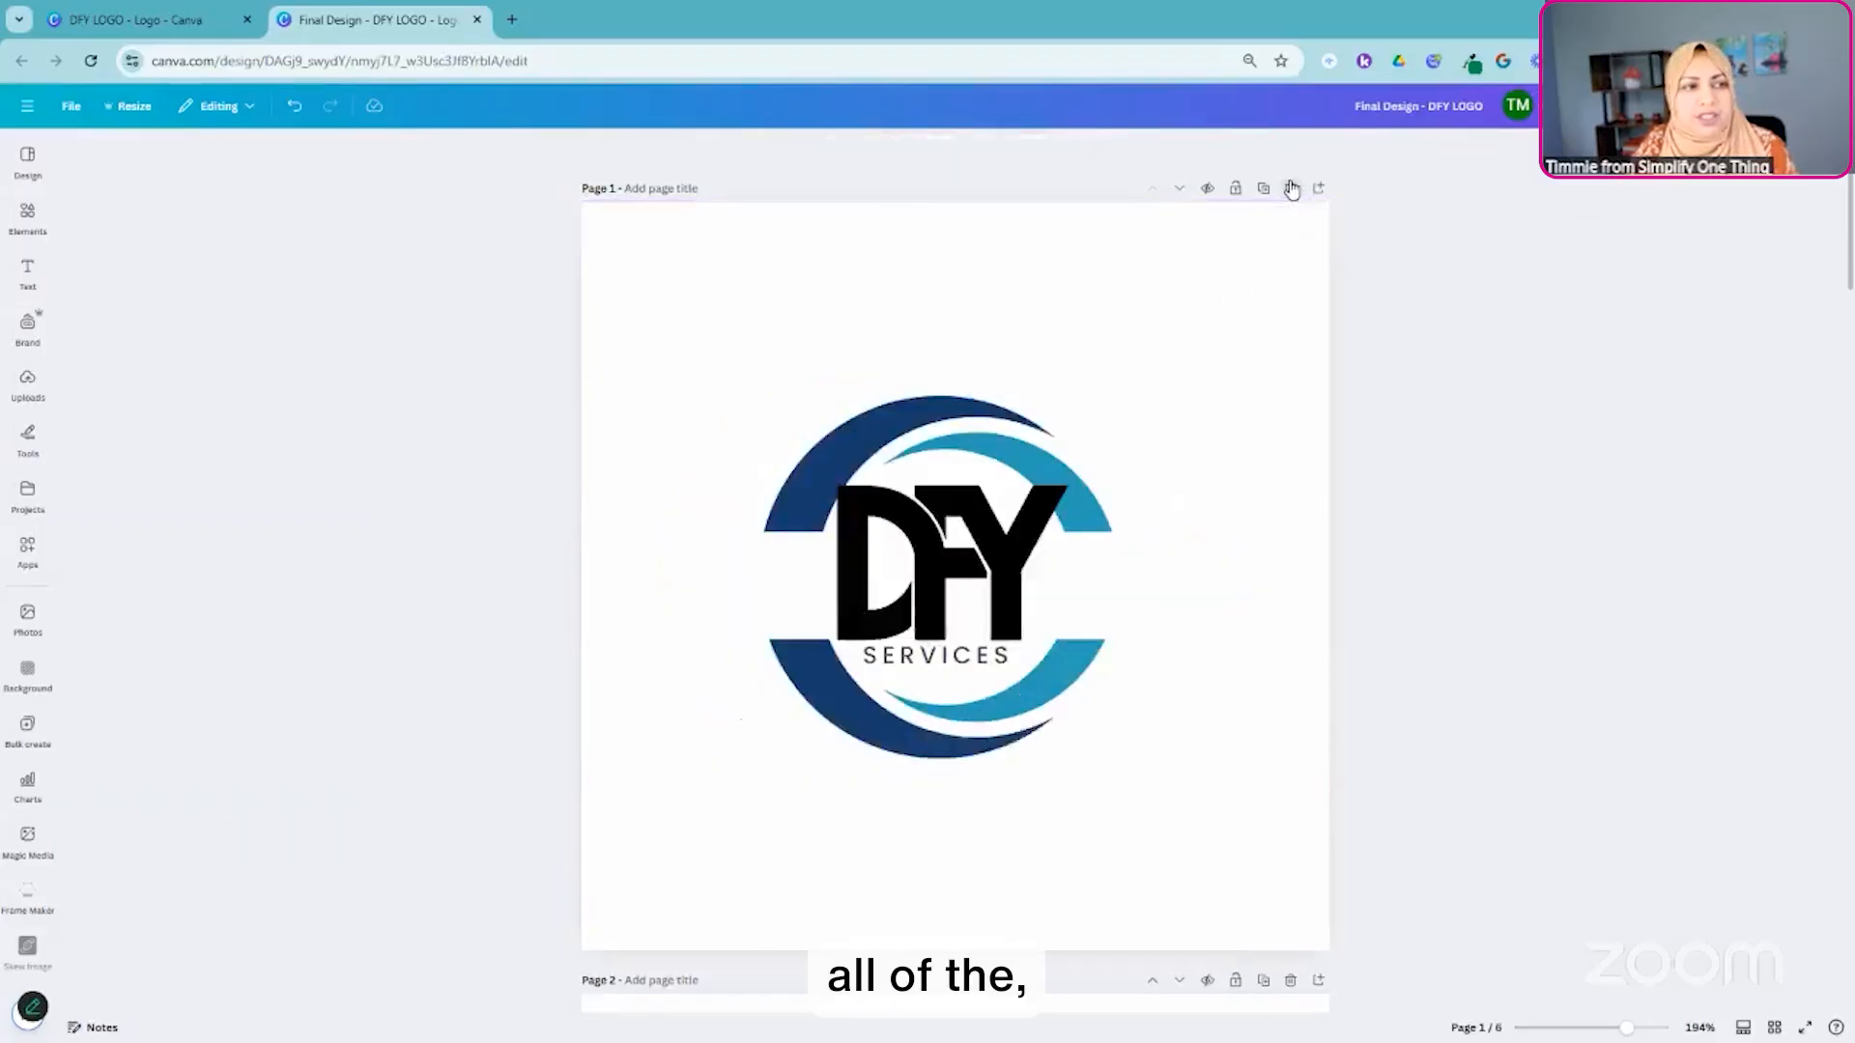
pyautogui.click(1291, 188)
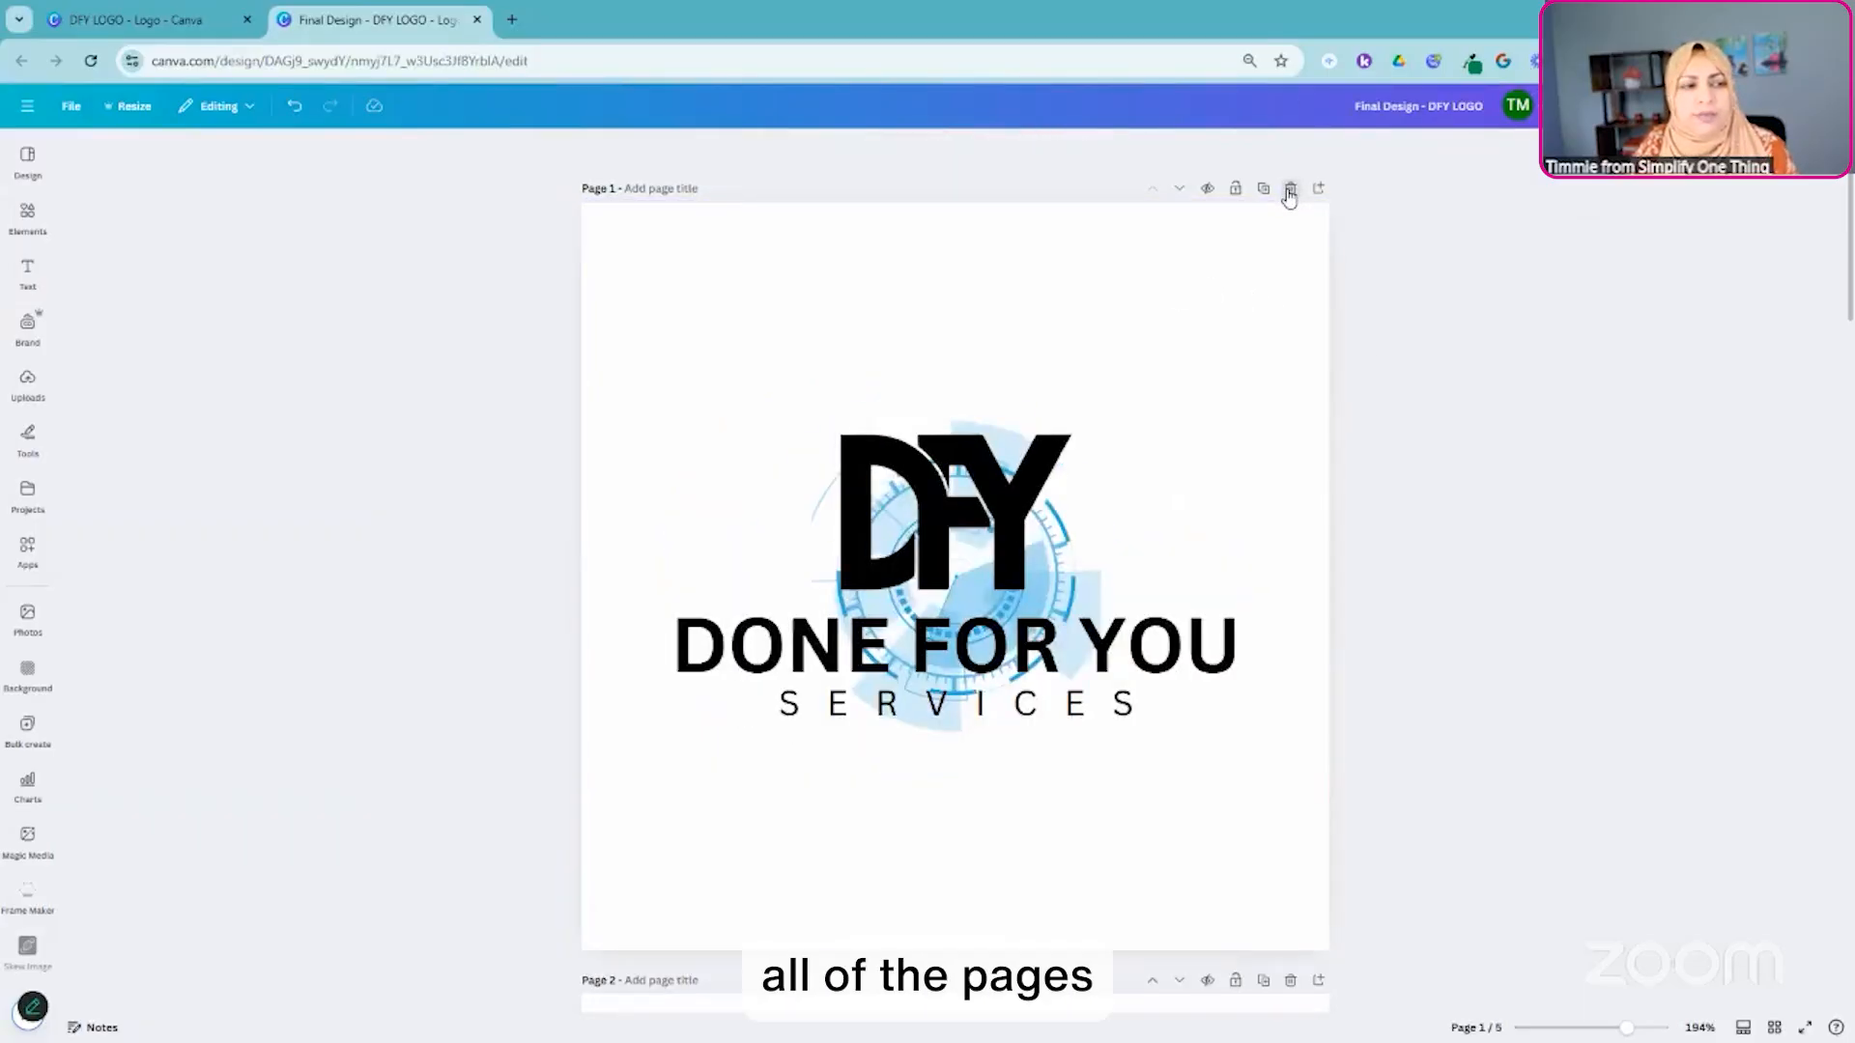
pyautogui.click(1290, 190)
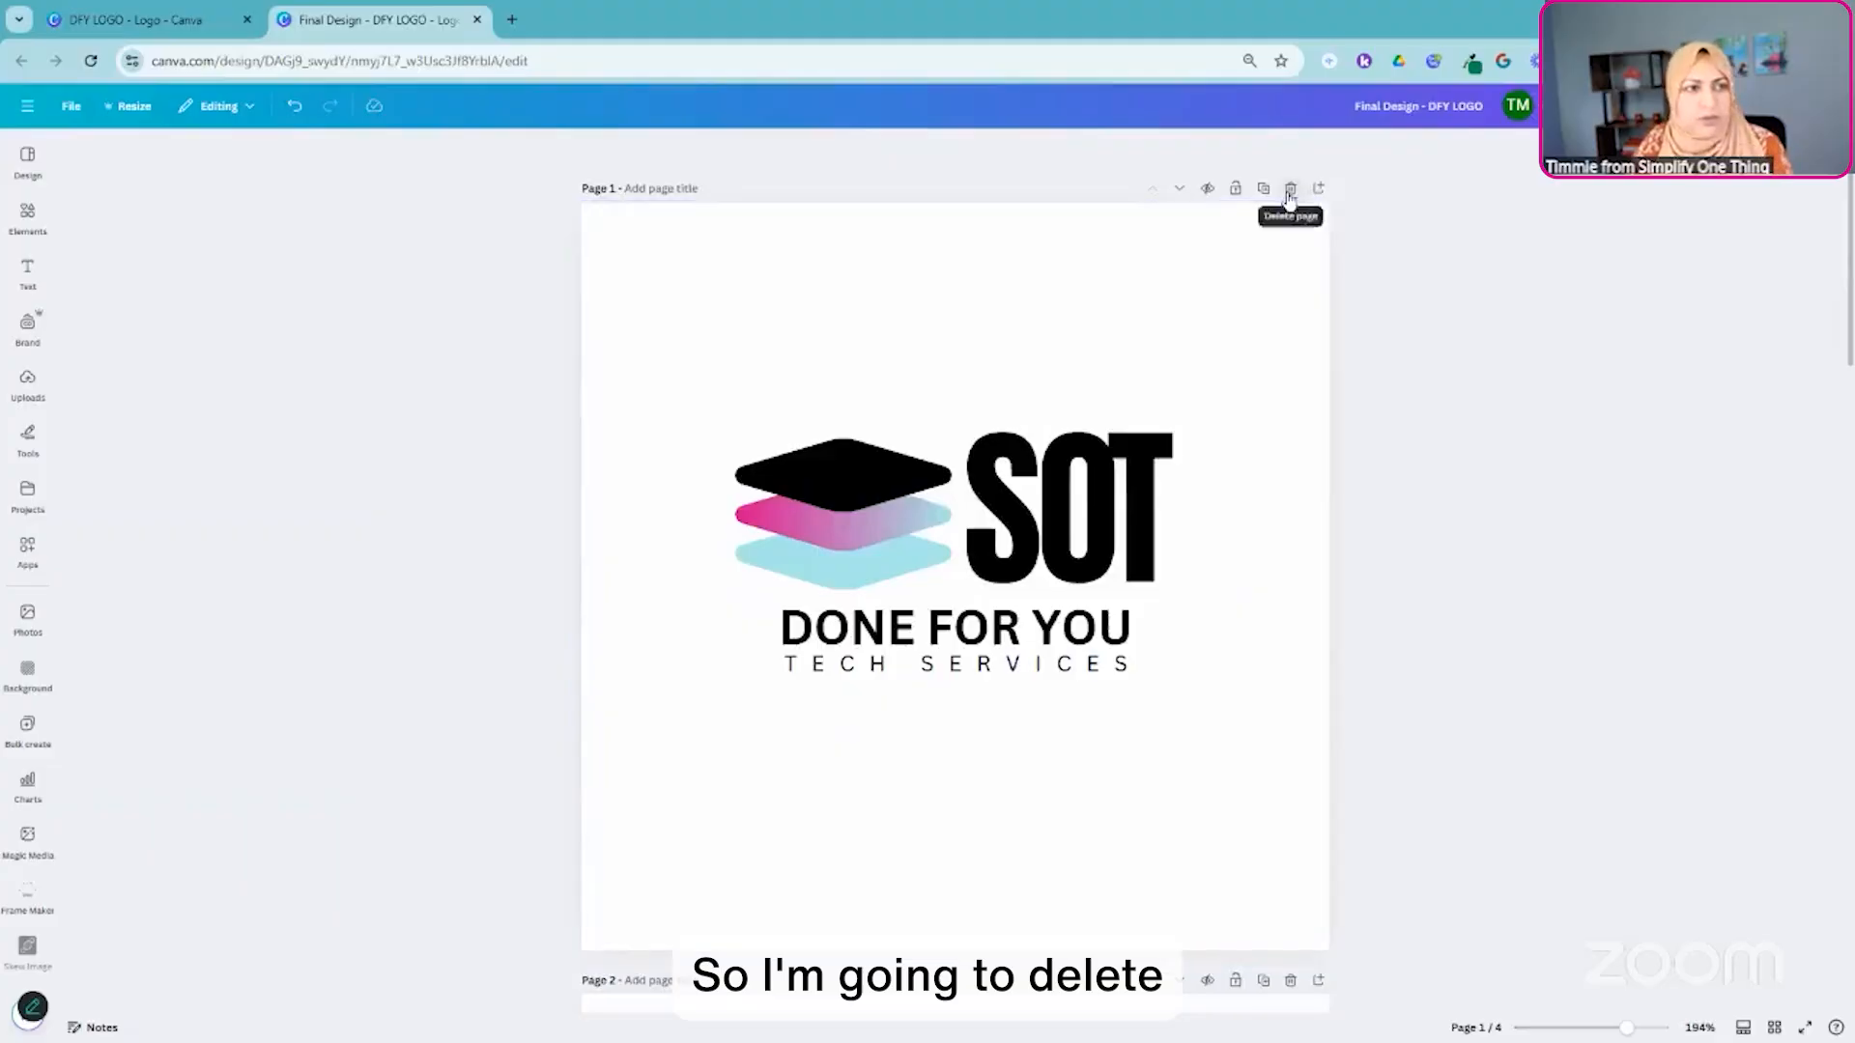
# - Delete the three other pages around the SOT logo with the SIMPLIFY ONE THING wording, and undo those three deletions
pyautogui.click(1290, 190)
pyautogui.scroll(-5, 1279, 367)
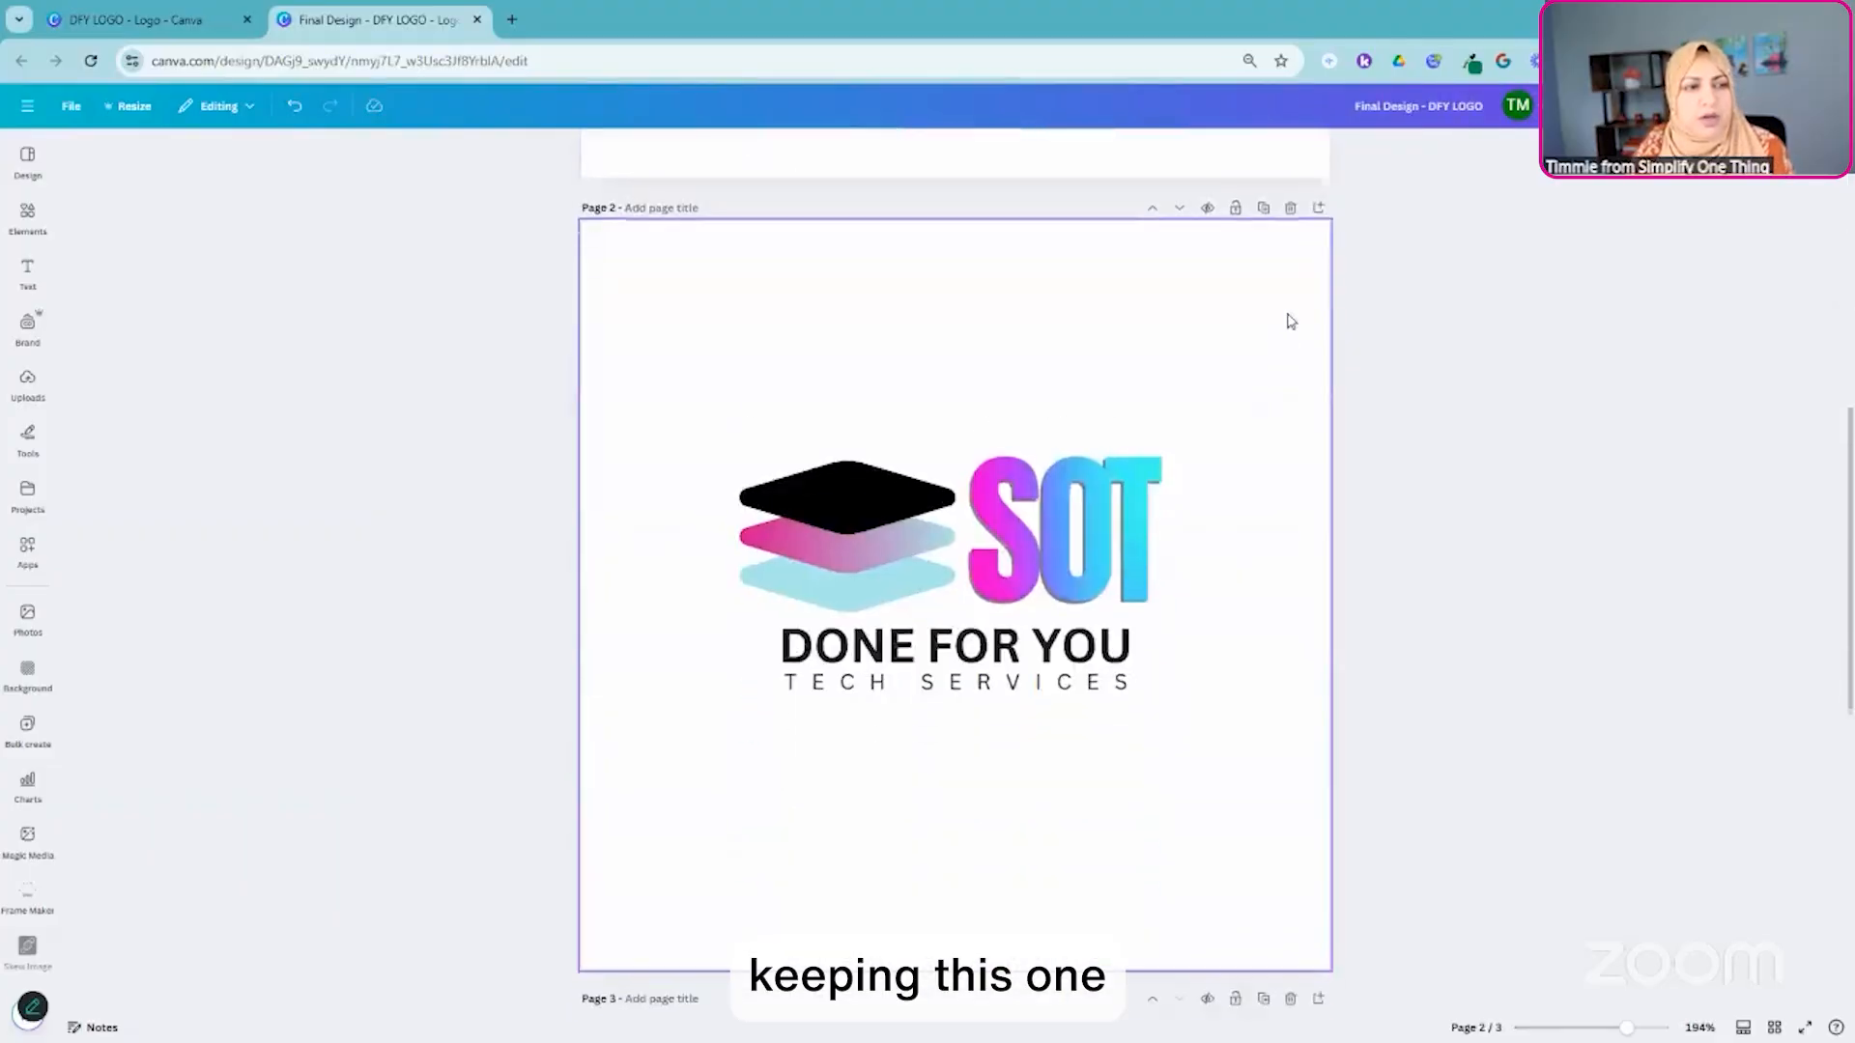
pyautogui.click(1291, 207)
pyautogui.click(1291, 208)
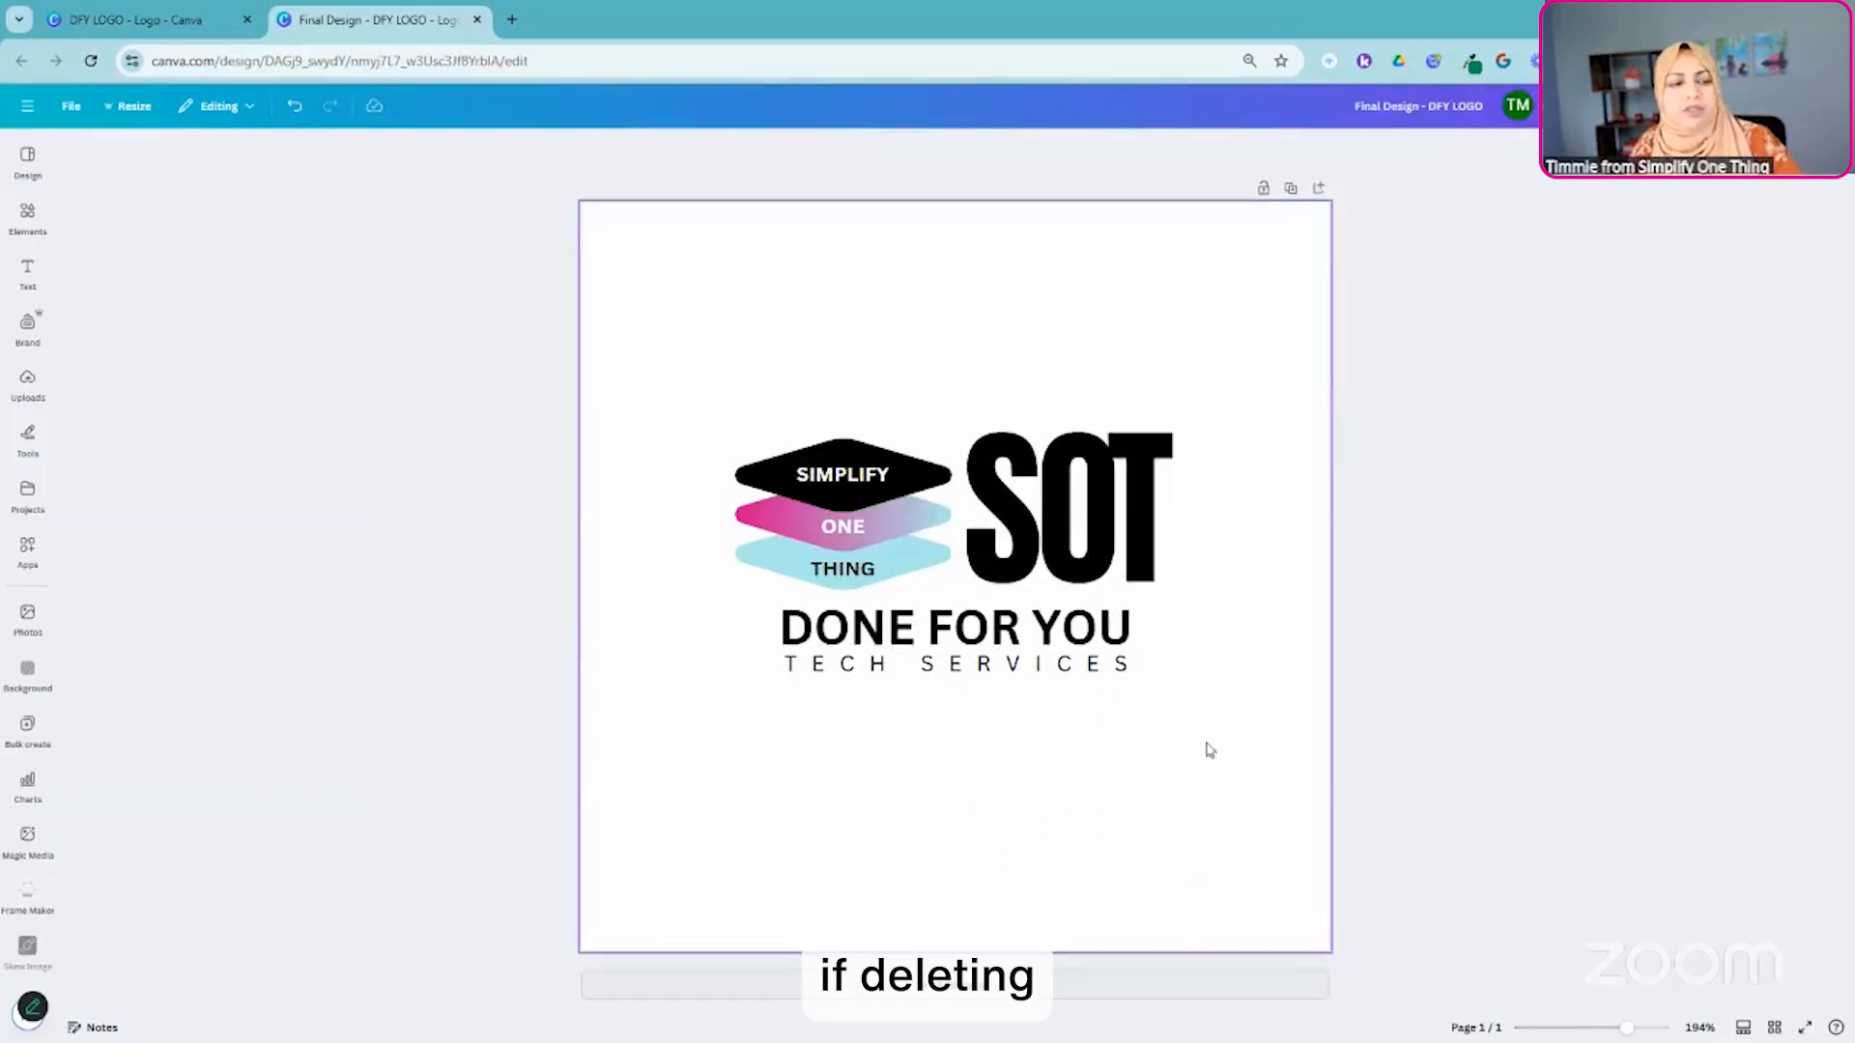
pyautogui.click(299, 108)
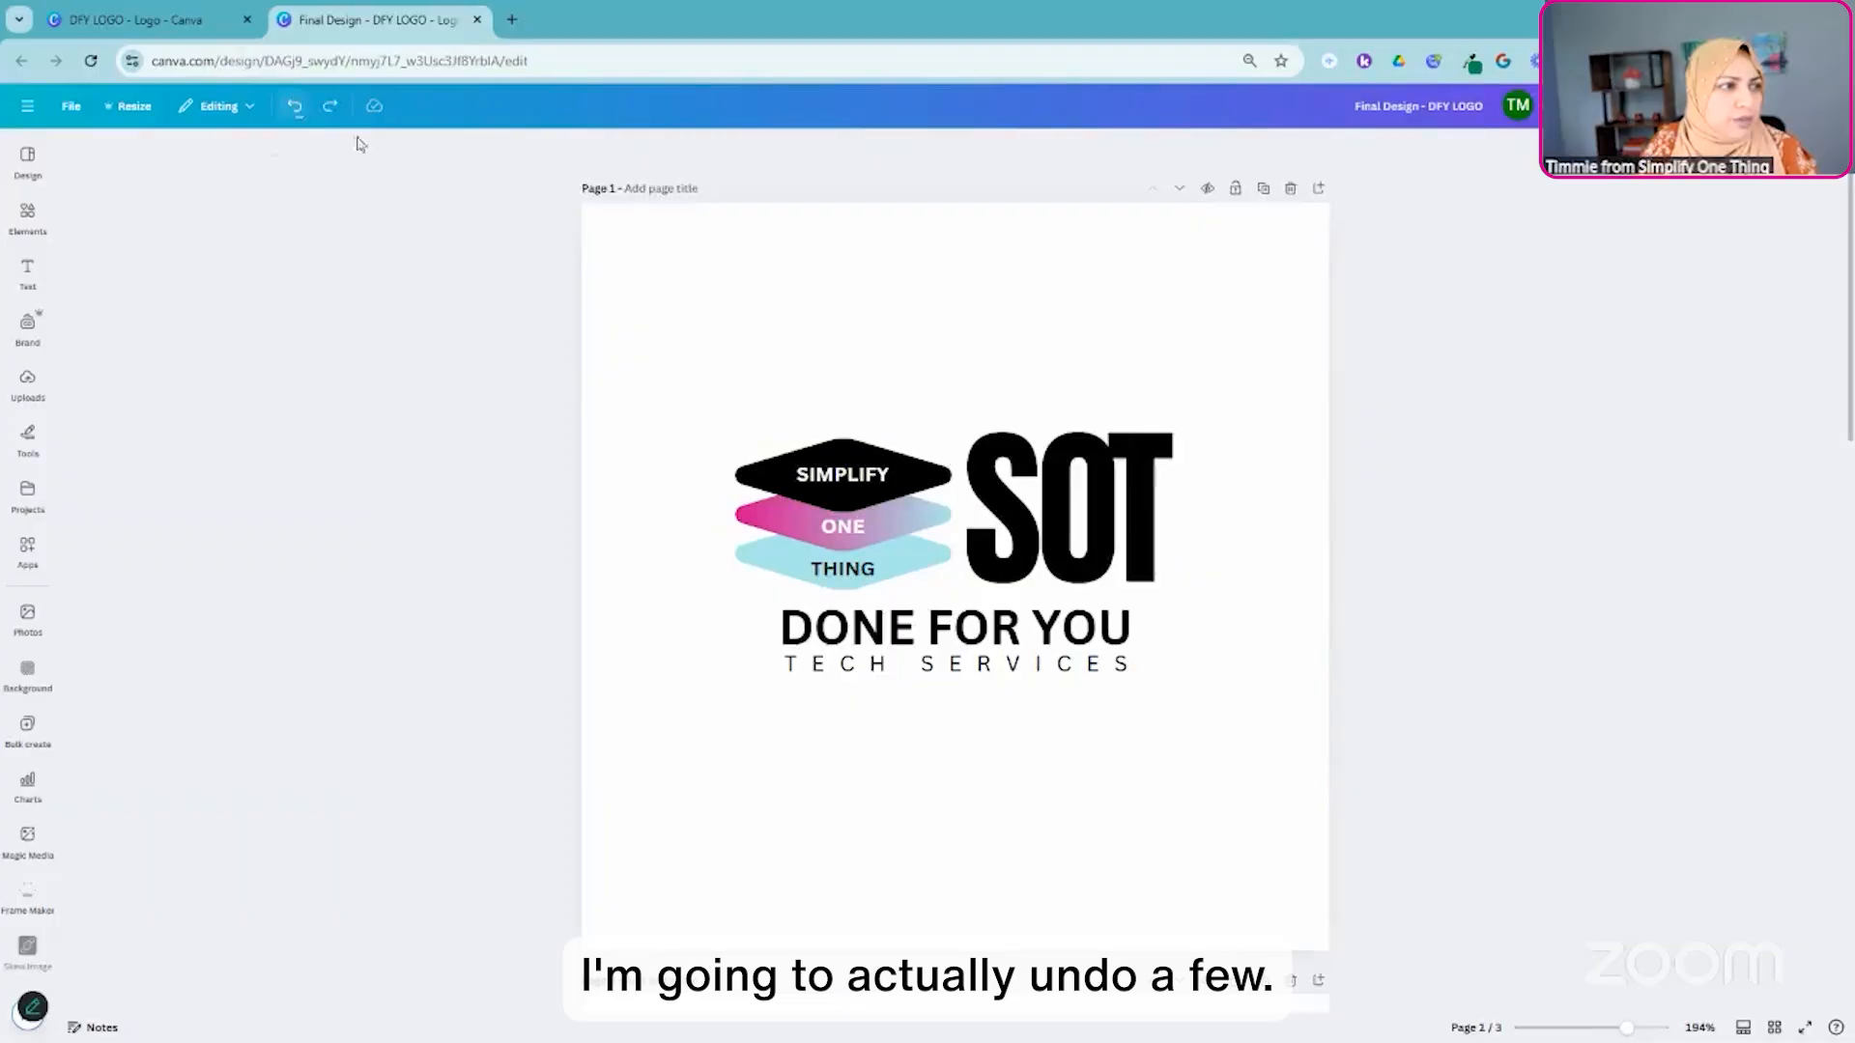
pyautogui.hotkey('ctrl', 'z')
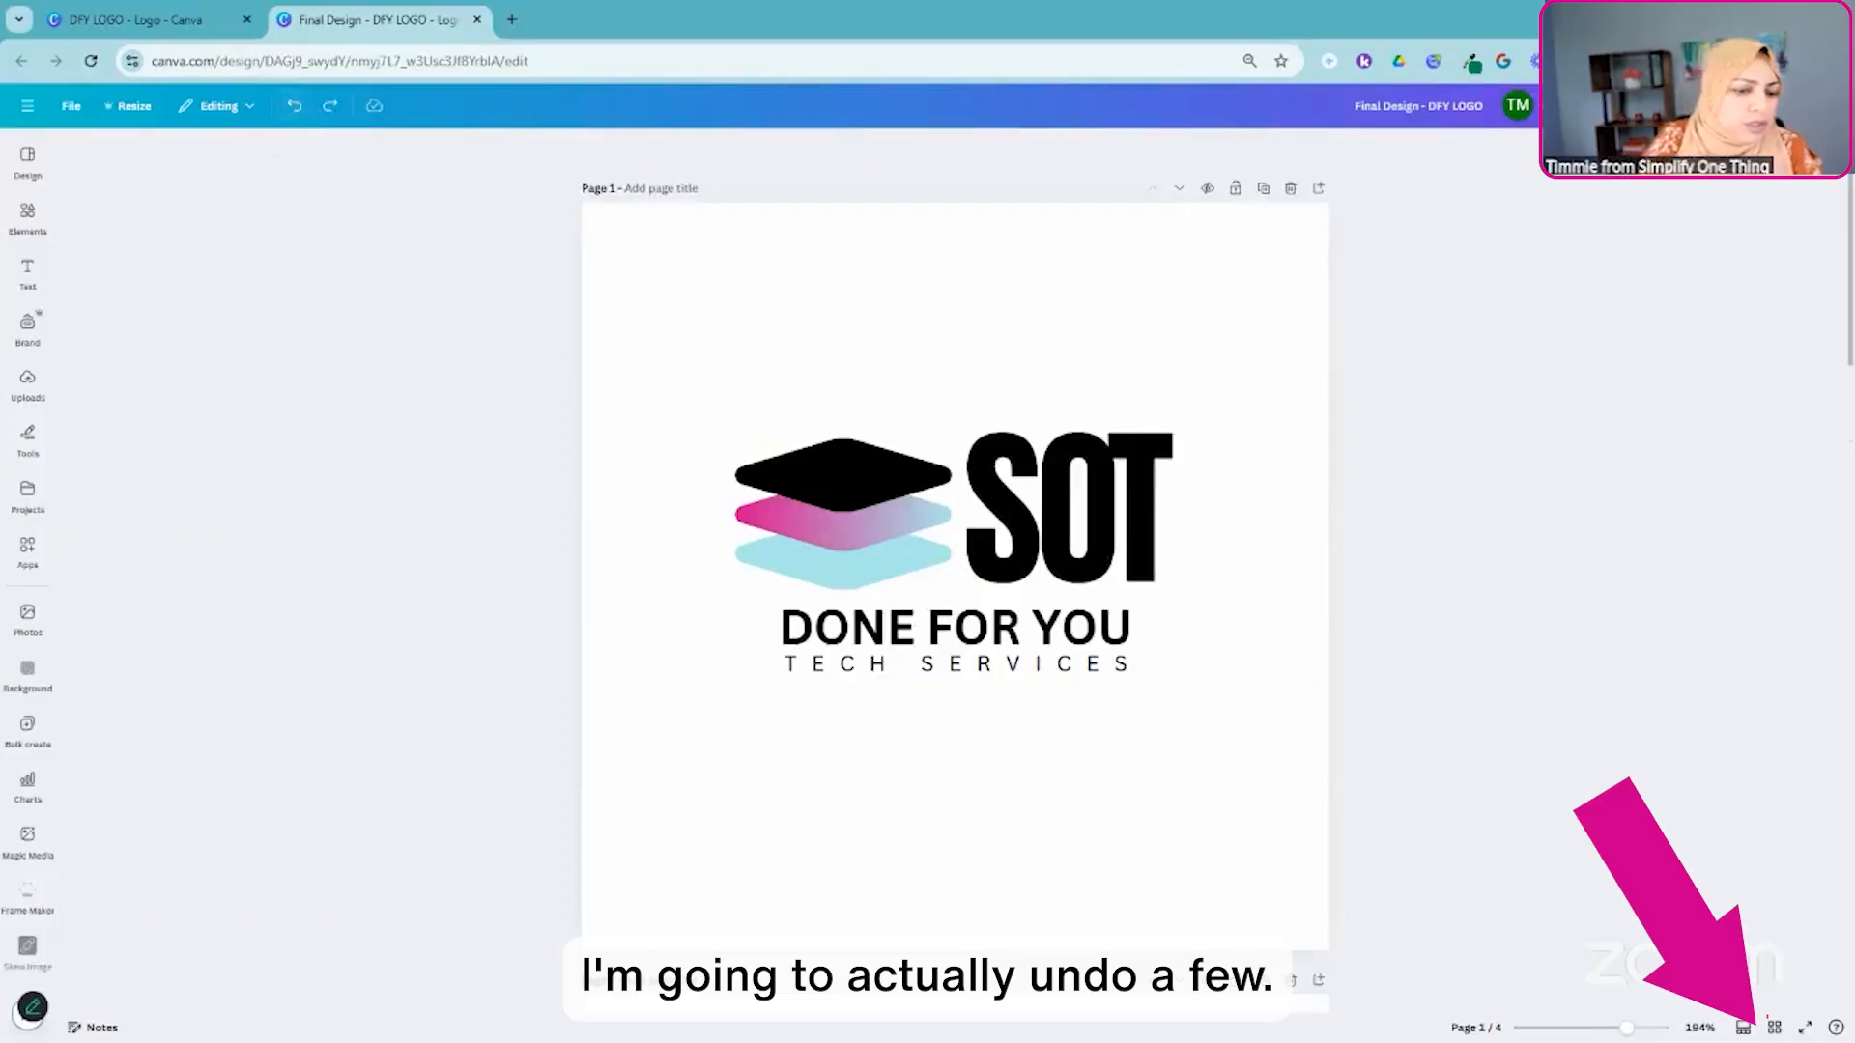
# - Delete pages 1, 3 and 4 together in grid view, keeping only the SIMPLIFY ONE THING logo page, and return to the normal page view
pyautogui.click(1774, 1027)
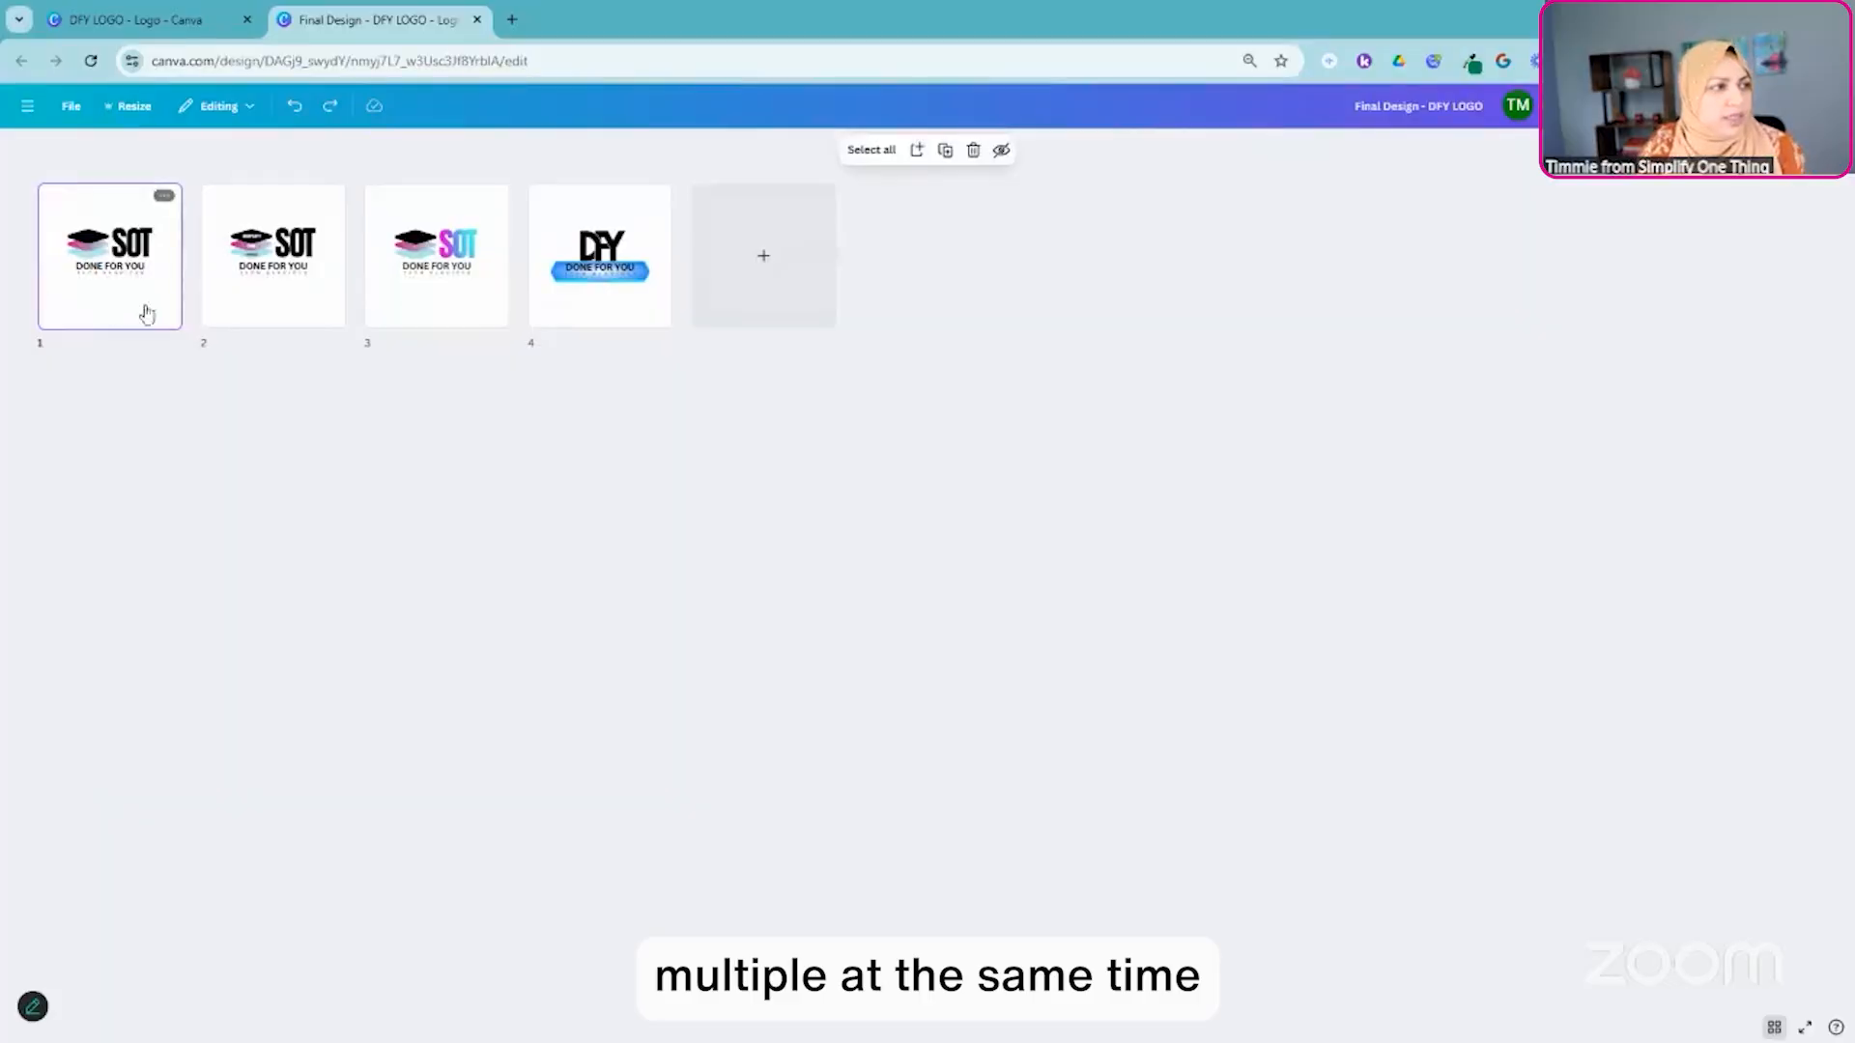
pyautogui.keyDown('shift'); pyautogui.click(470, 319); pyautogui.keyUp('shift')
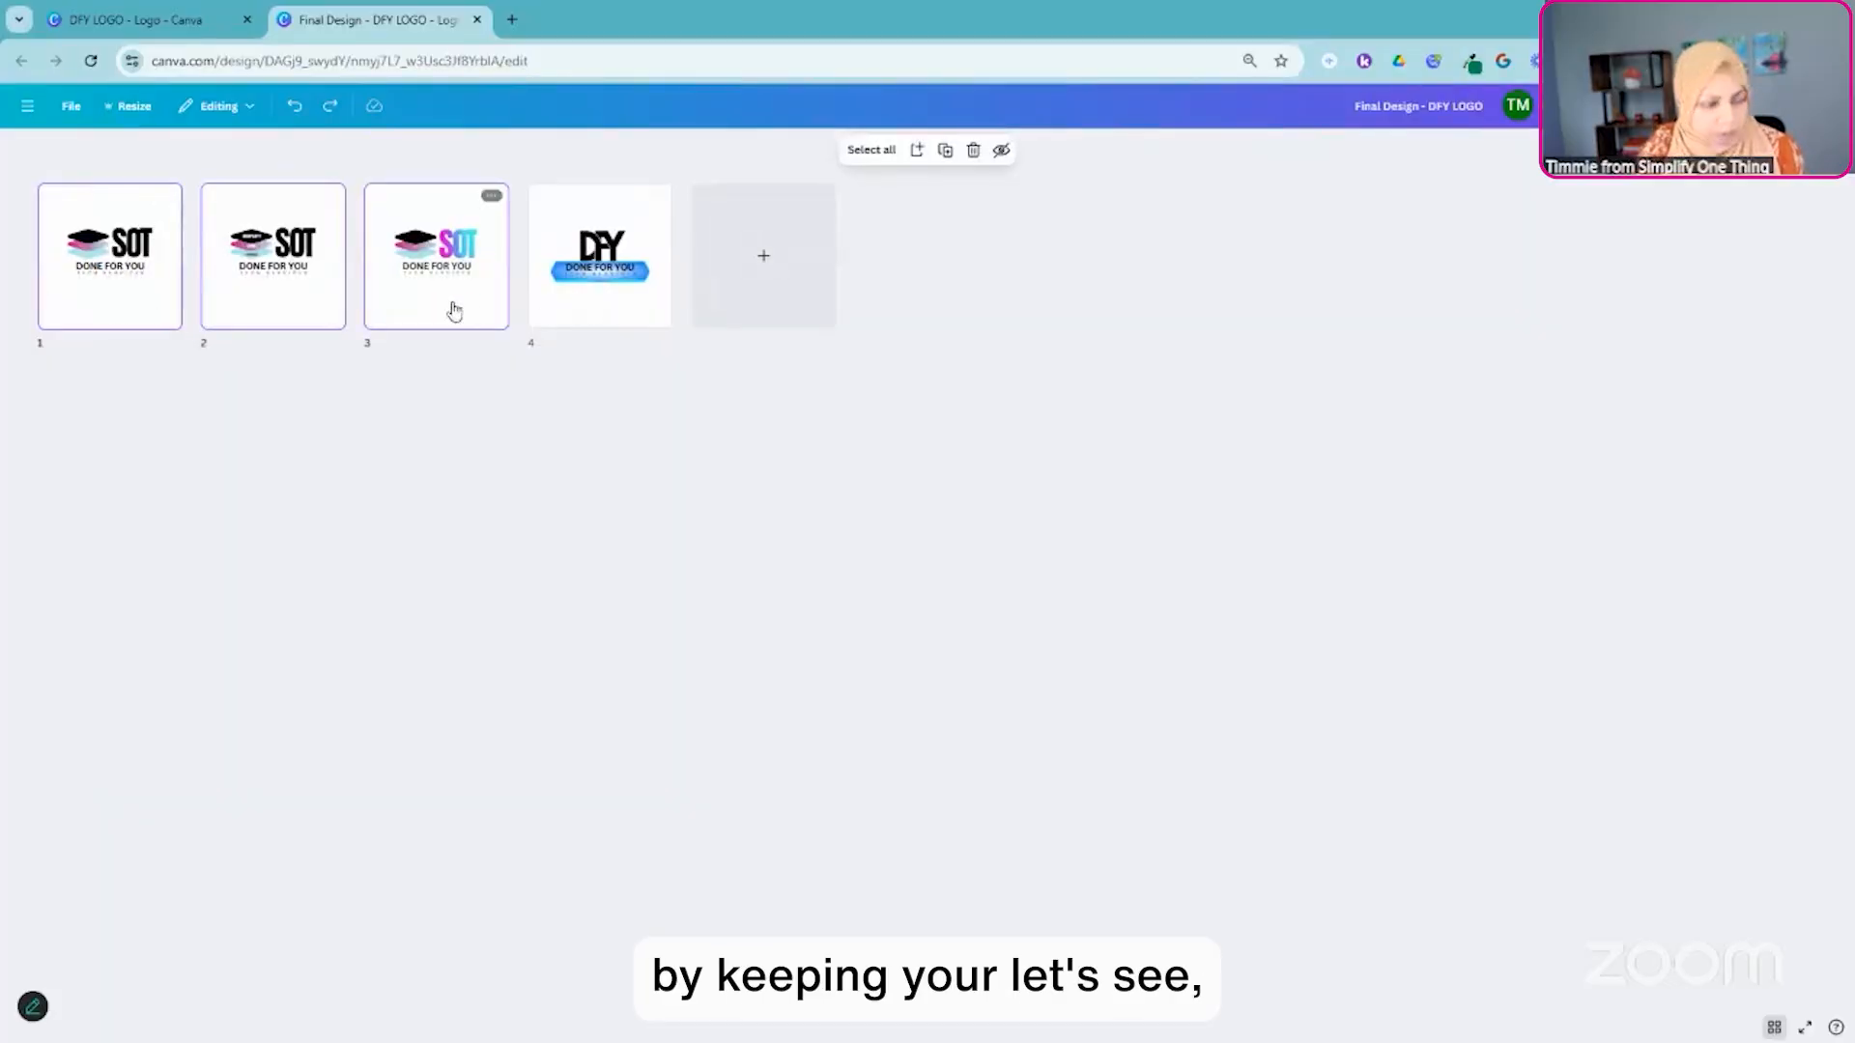
pyautogui.click(62, 282)
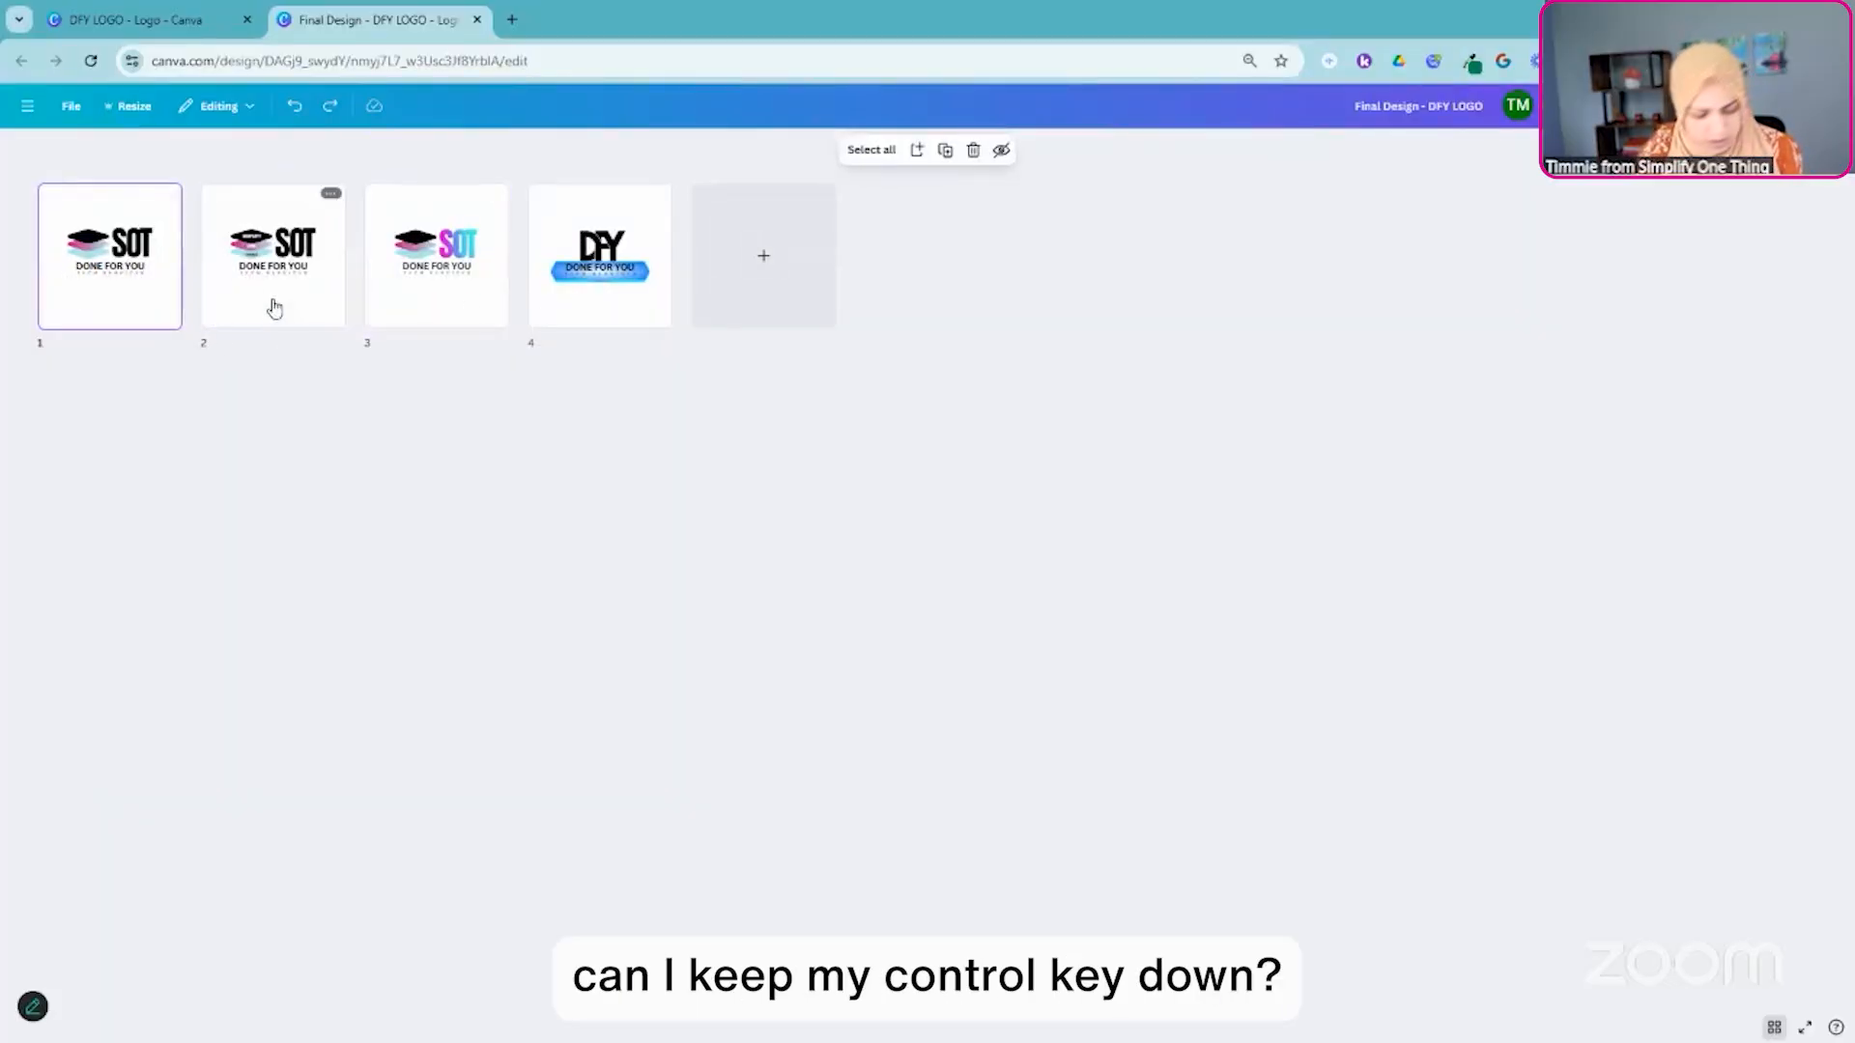
pyautogui.keyDown('ctrl'); pyautogui.click(466, 310); pyautogui.keyUp('ctrl')
pyautogui.keyDown('ctrl'); pyautogui.click(626, 313); pyautogui.keyUp('ctrl')
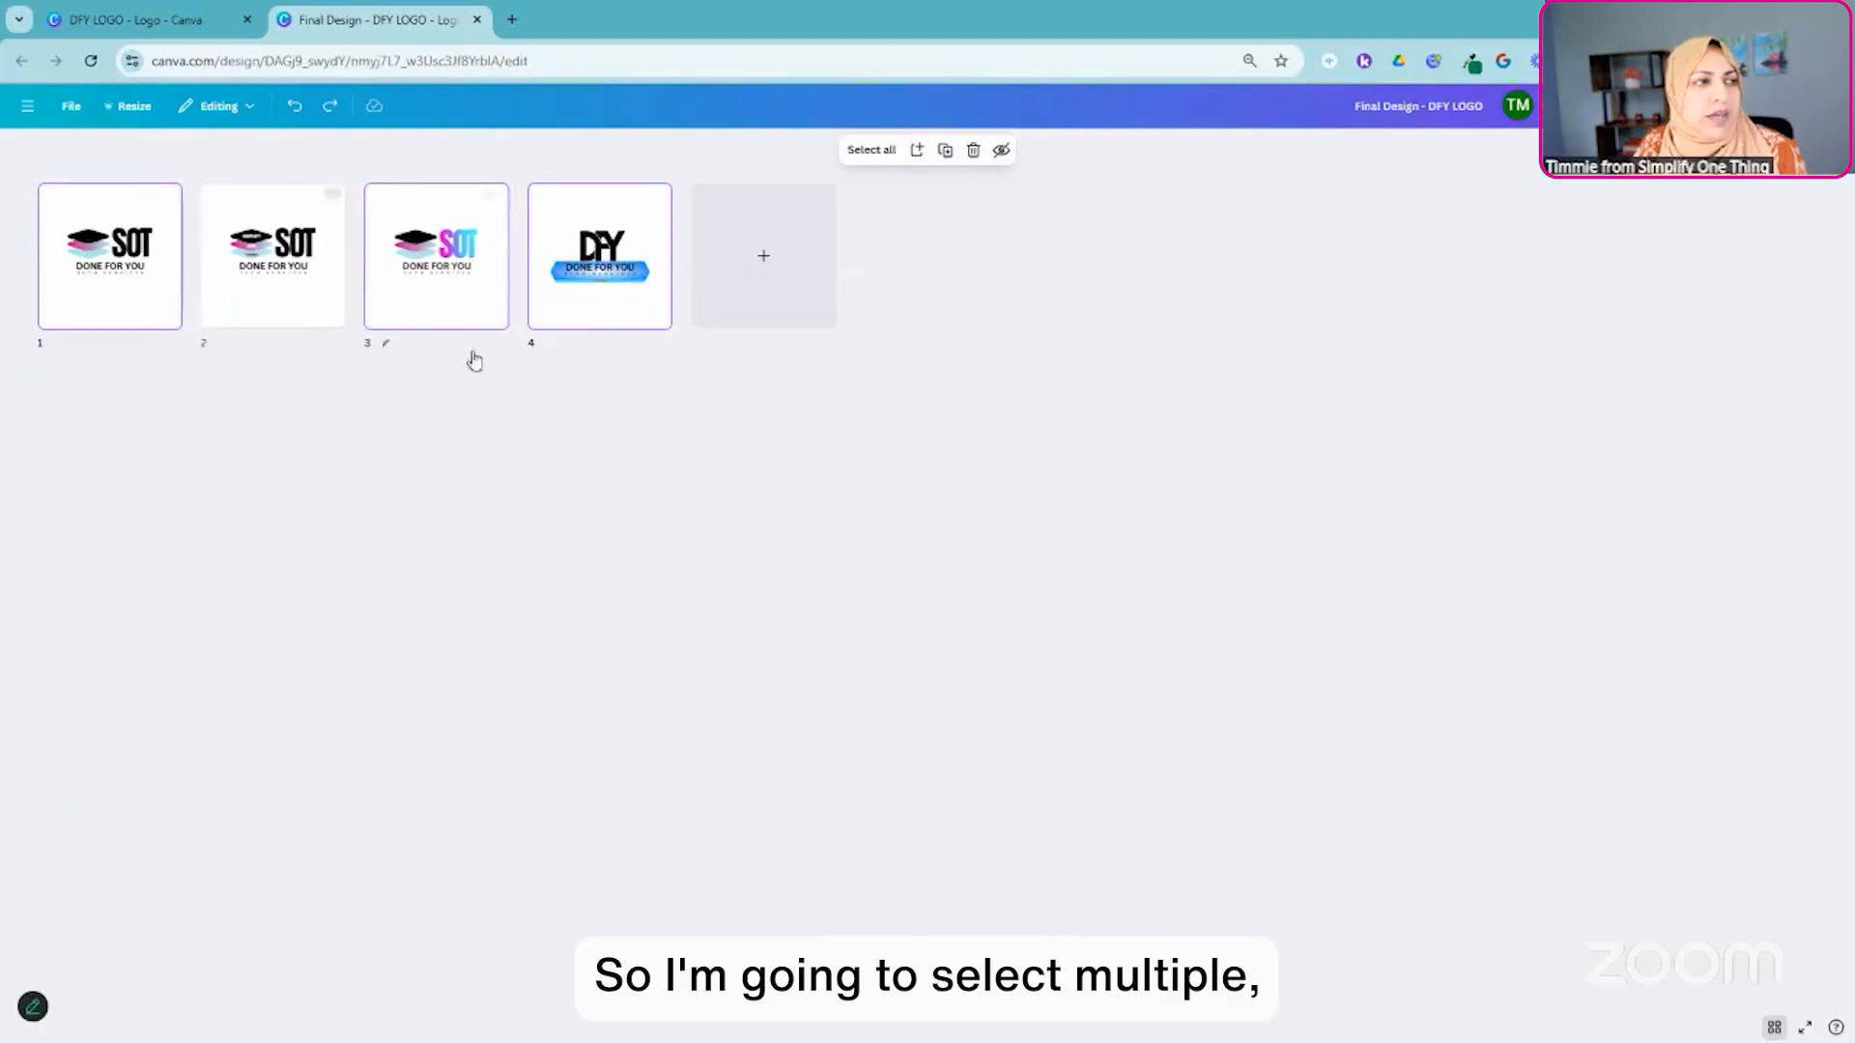
pyautogui.click(974, 151)
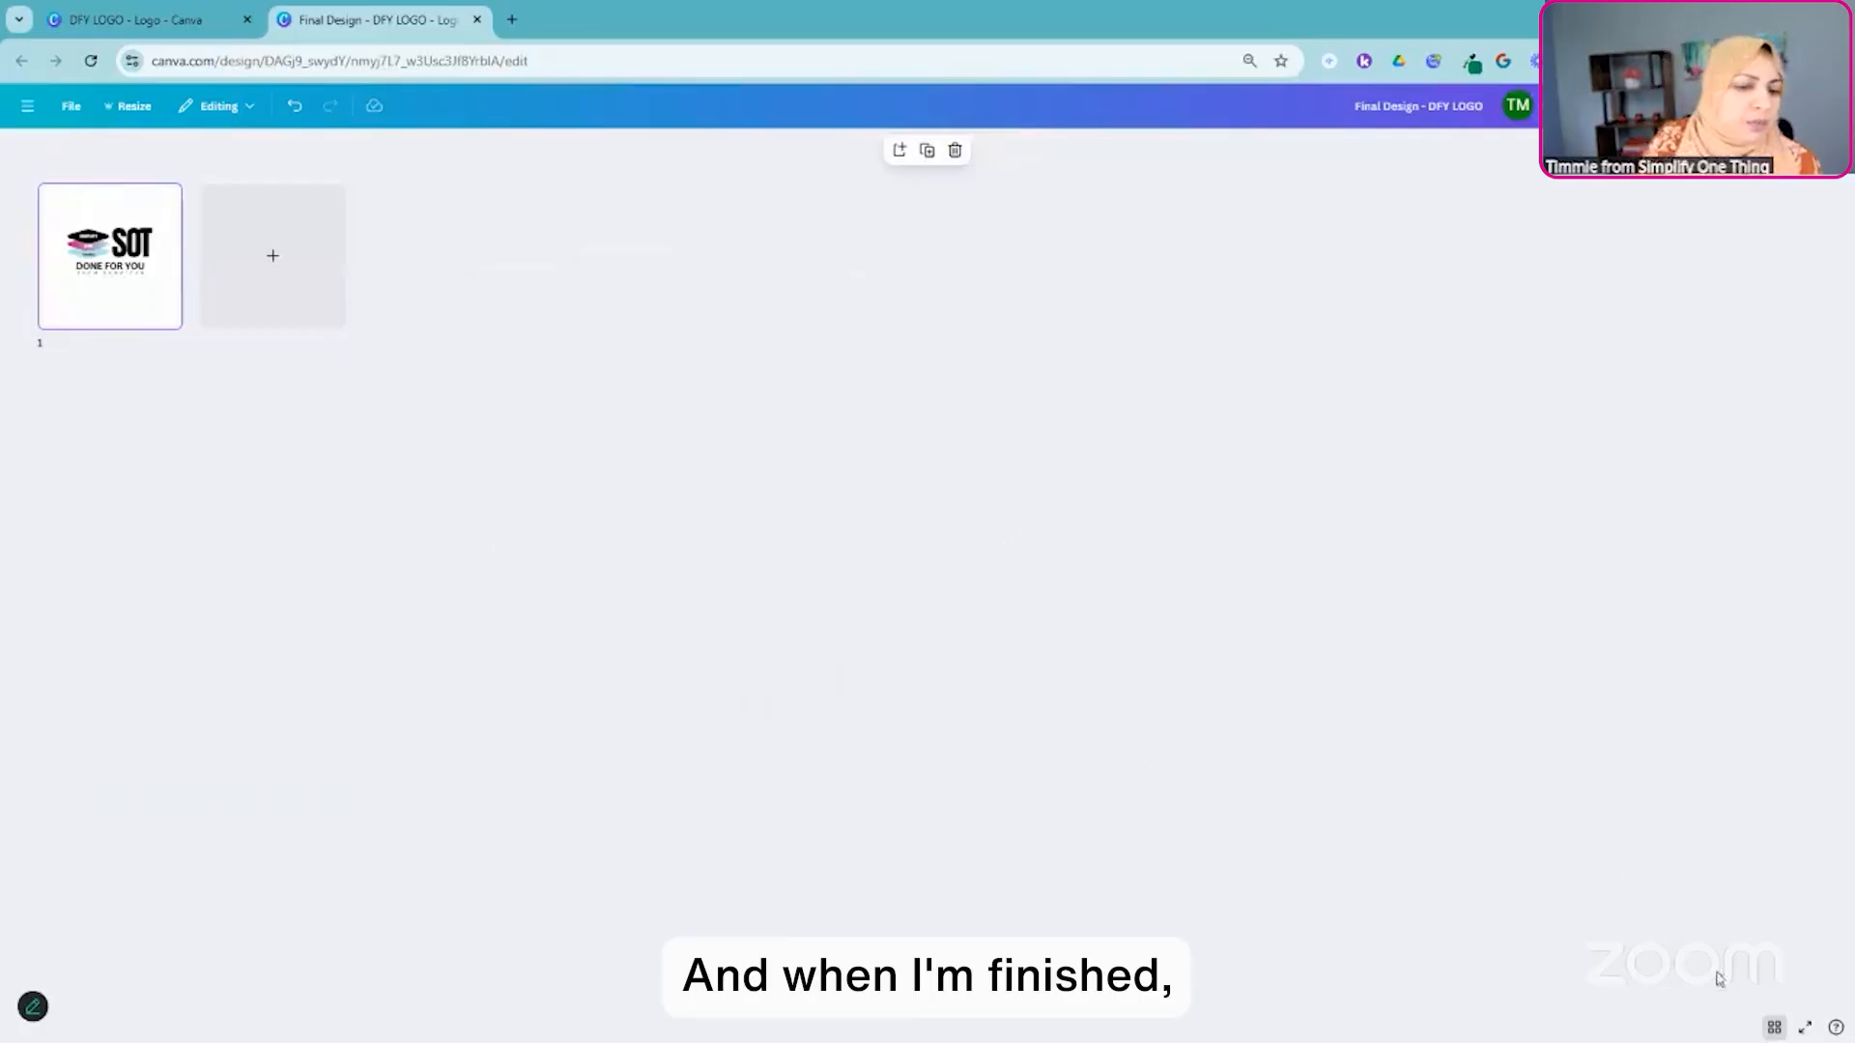
pyautogui.click(1773, 1027)
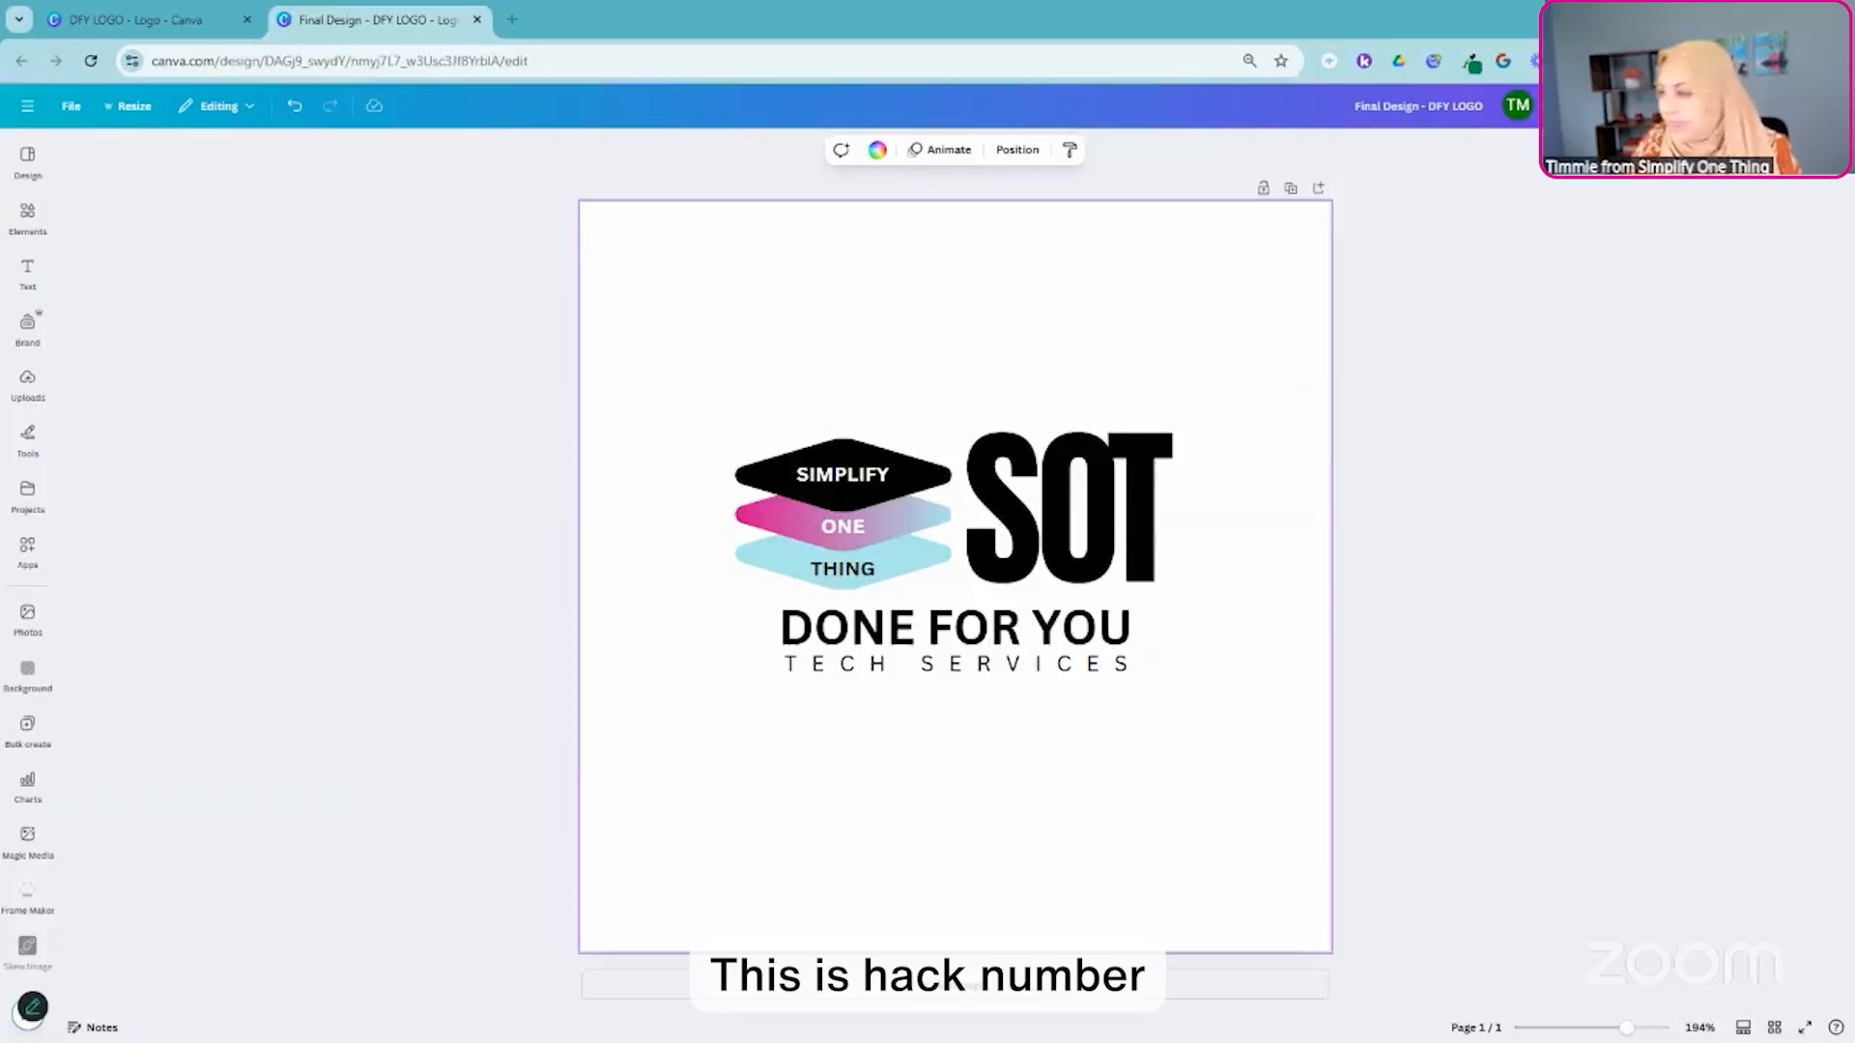
# - Share the design with edit access and a notification to the collaborator's e-mail address, and dismiss the team invitation offer without inviting anyone
pyautogui.click(1803, 106)
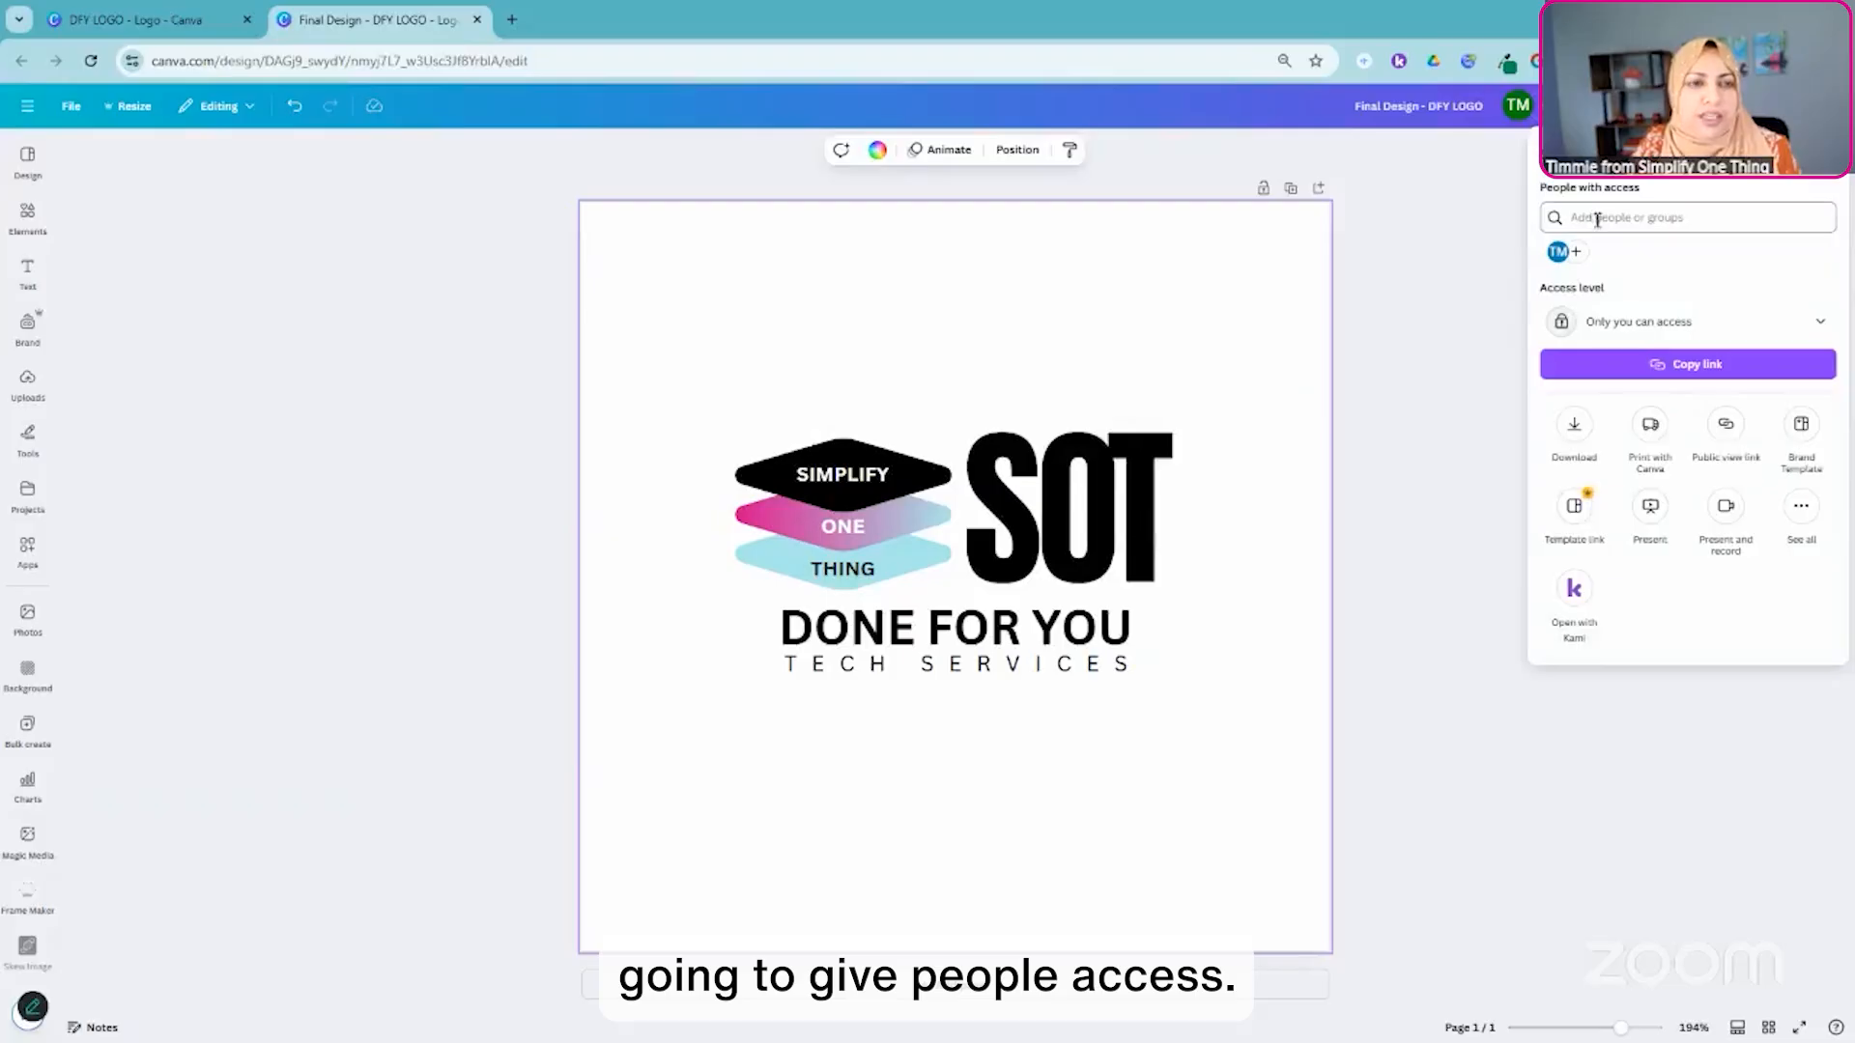
pyautogui.click(1614, 217)
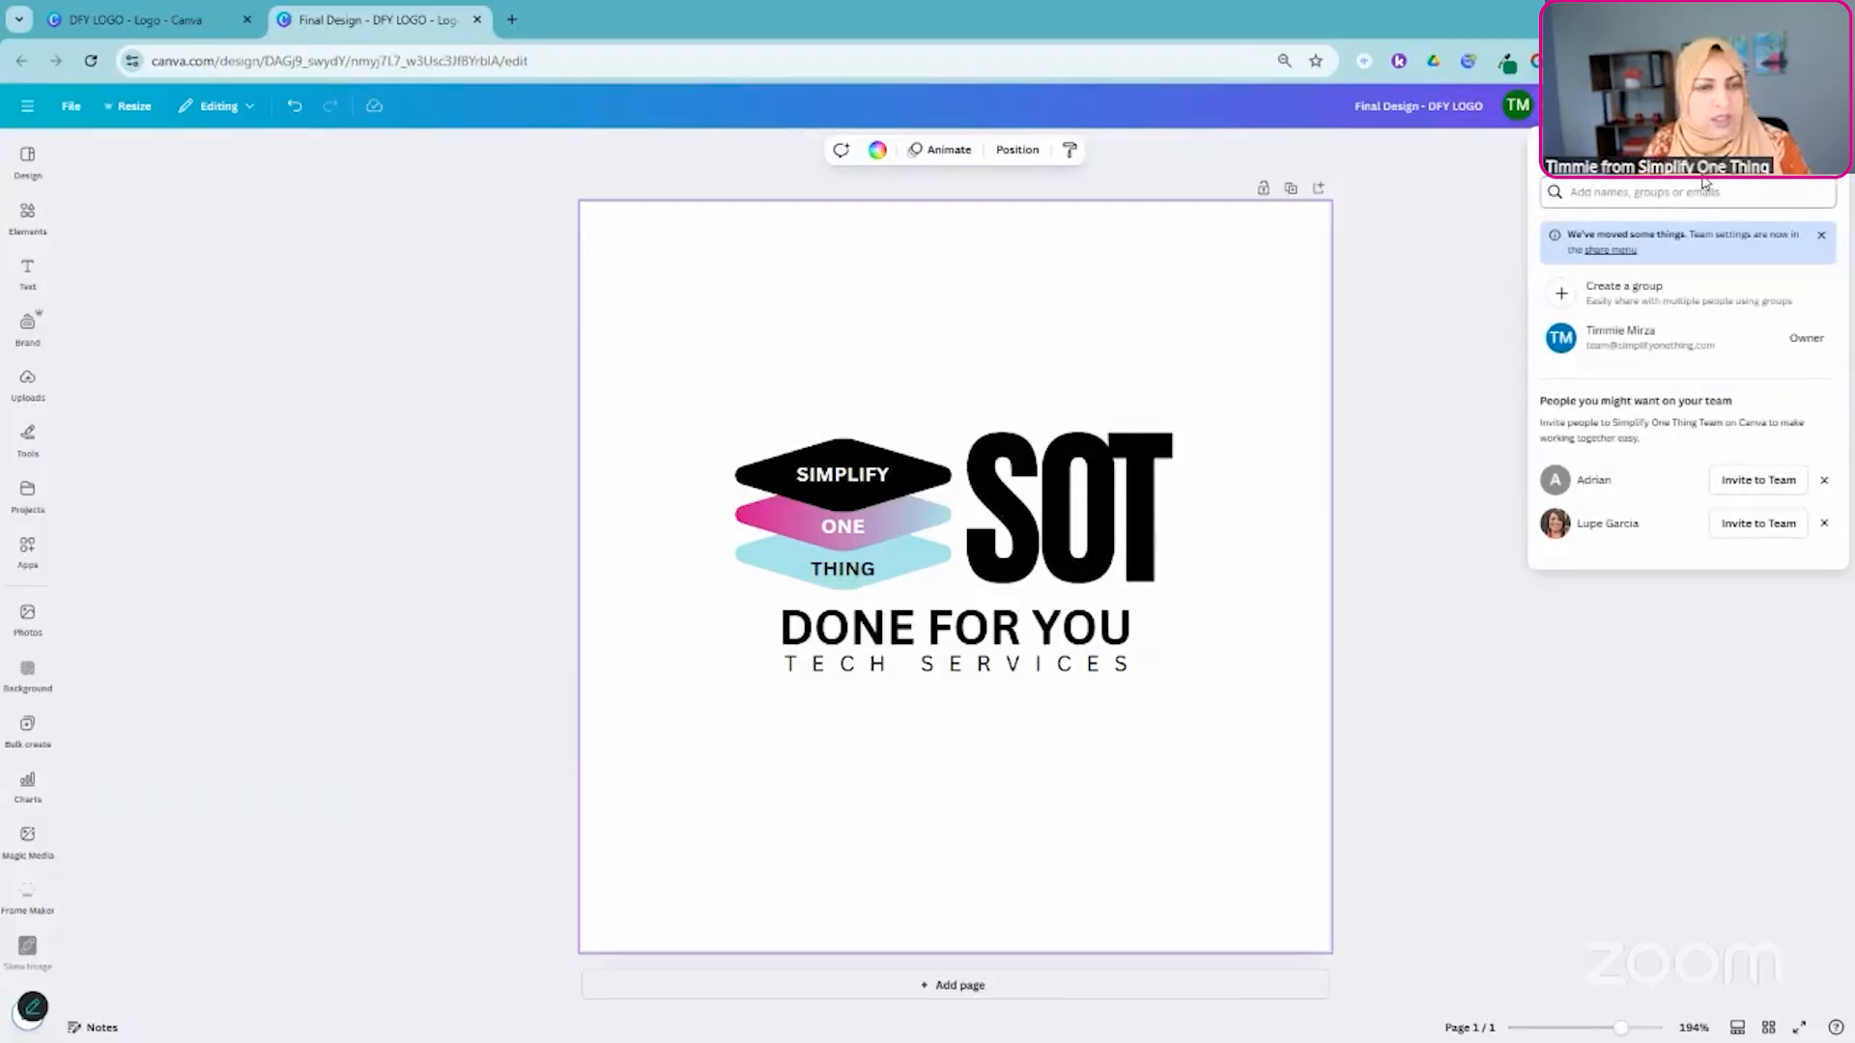
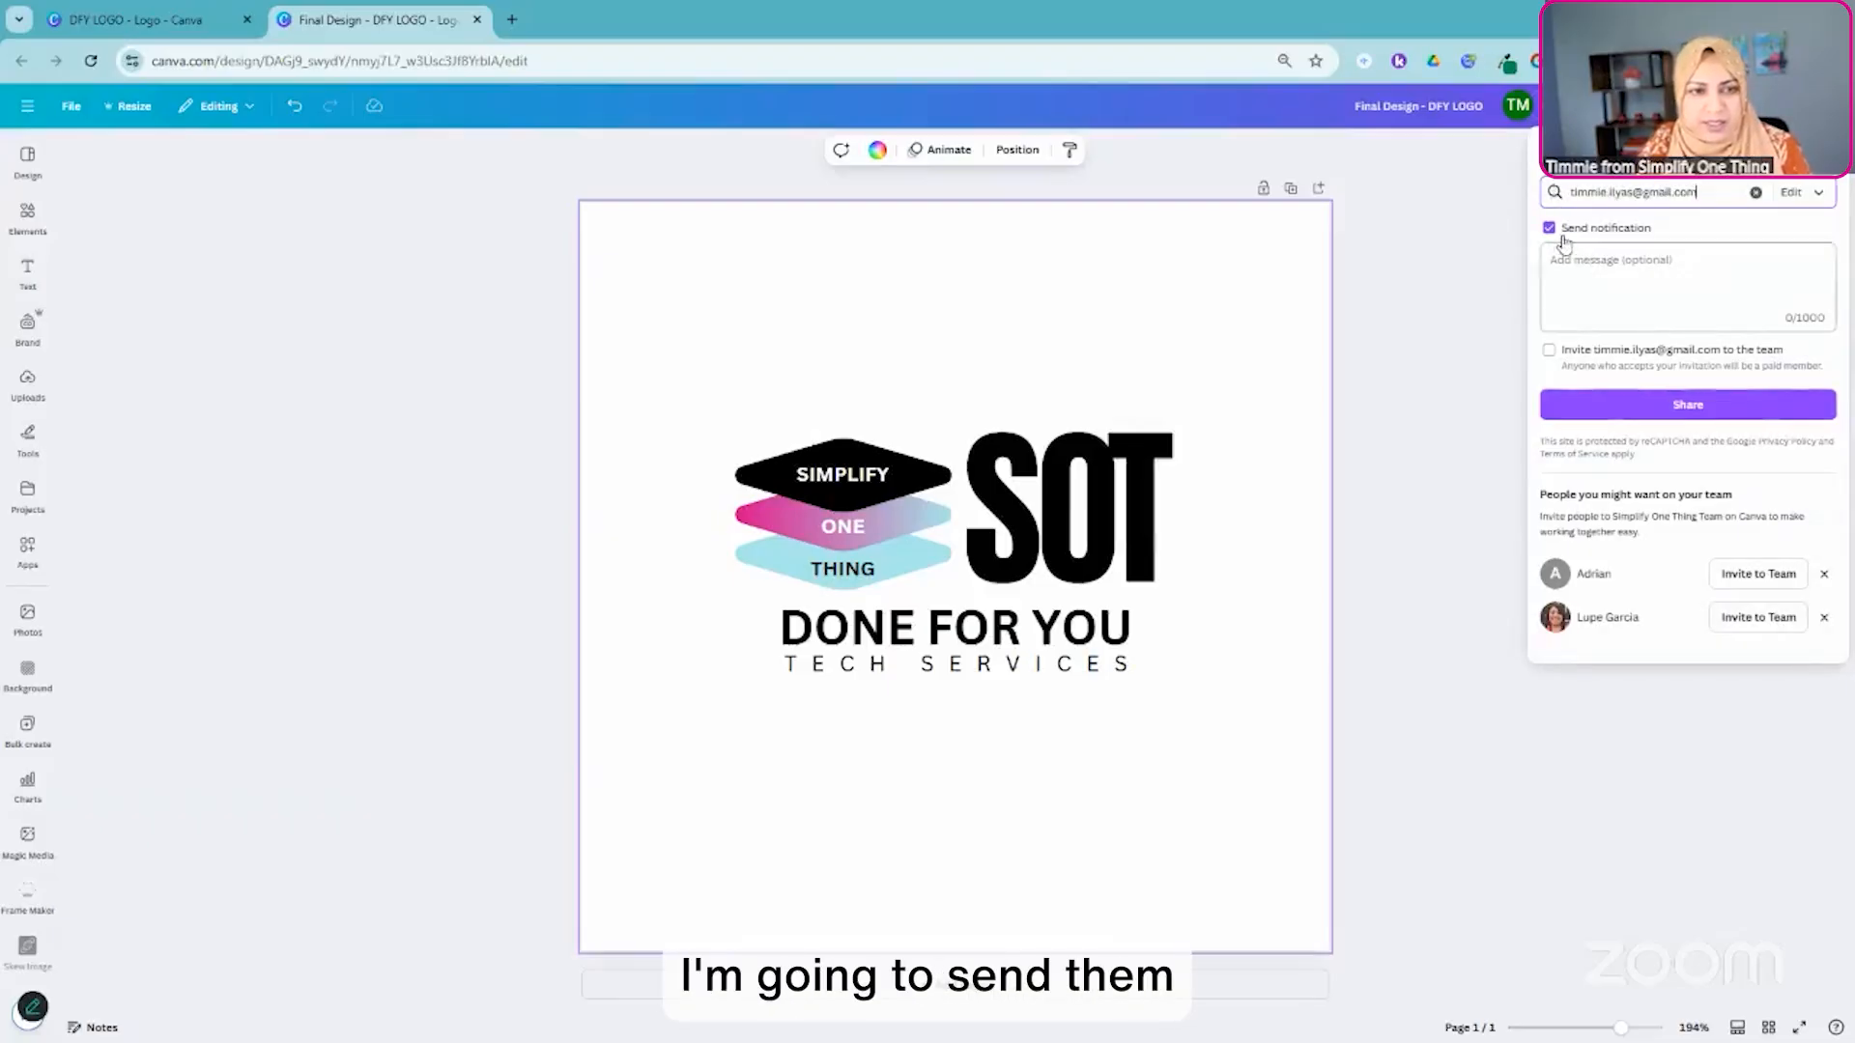
pyautogui.click(1819, 194)
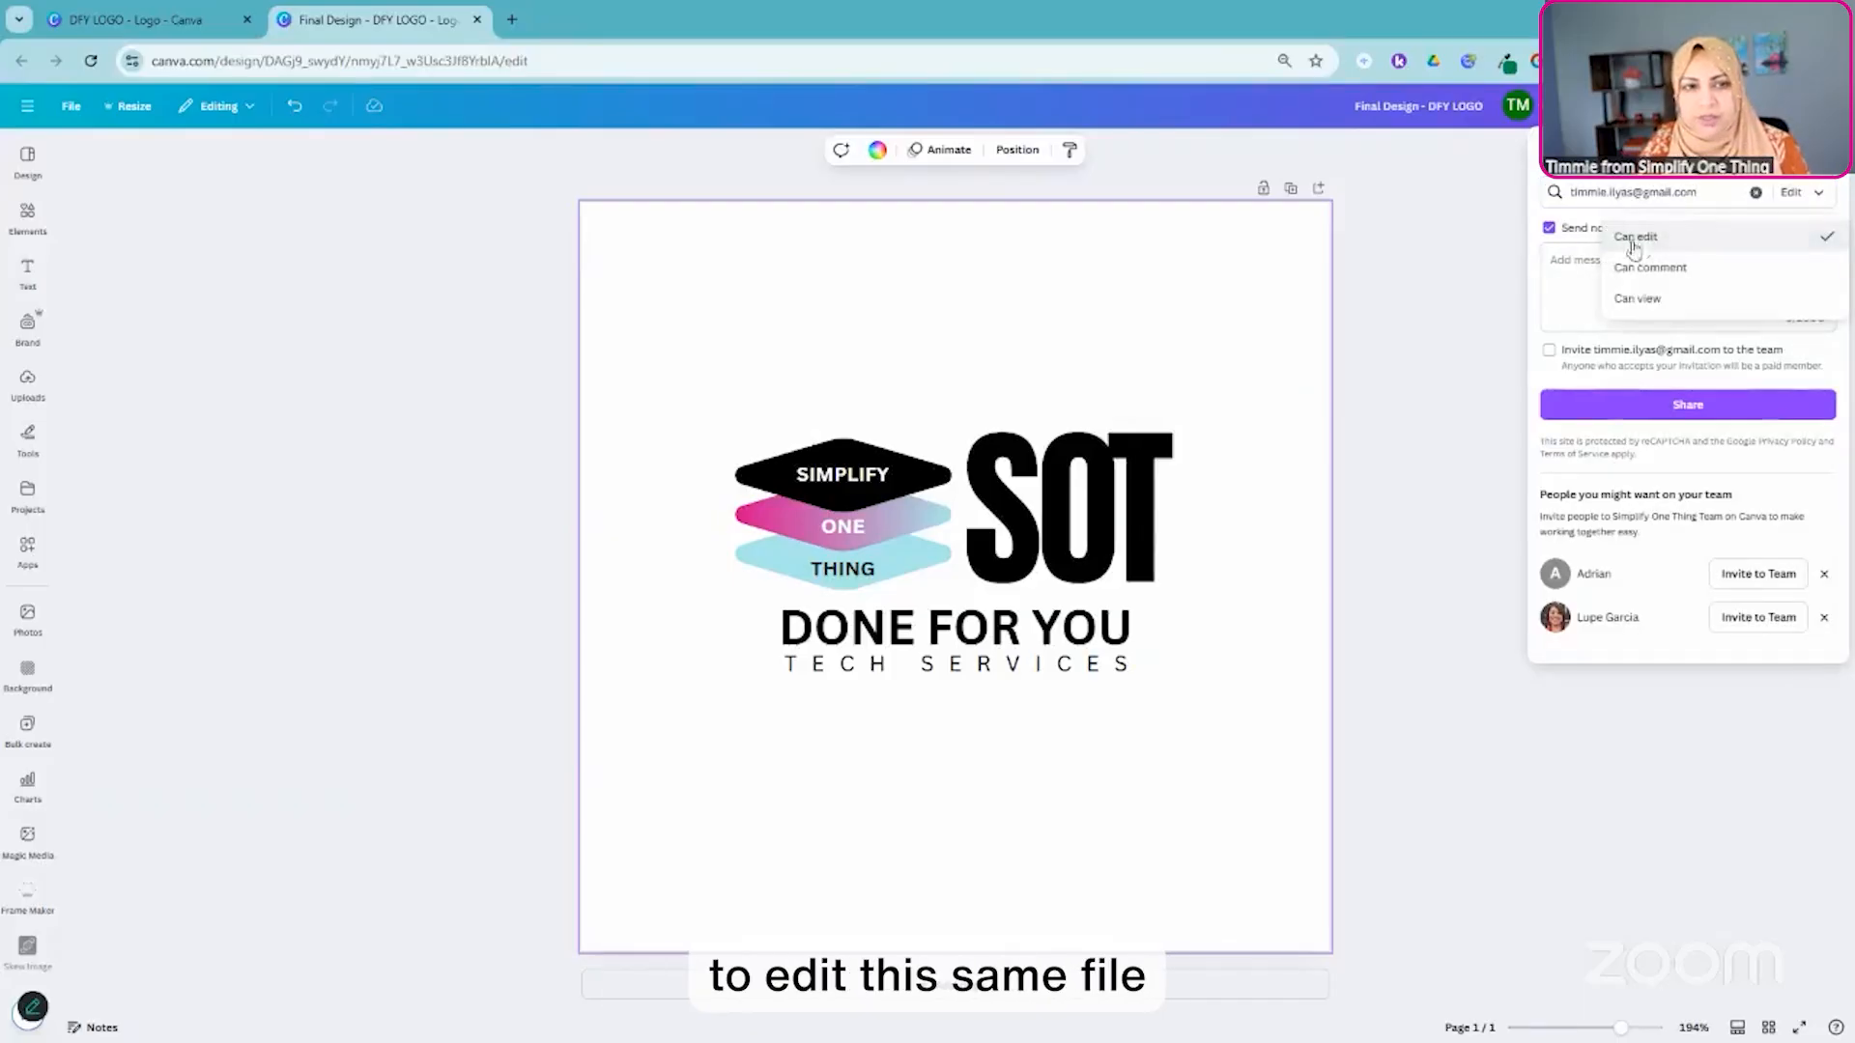
pyautogui.click(1571, 260)
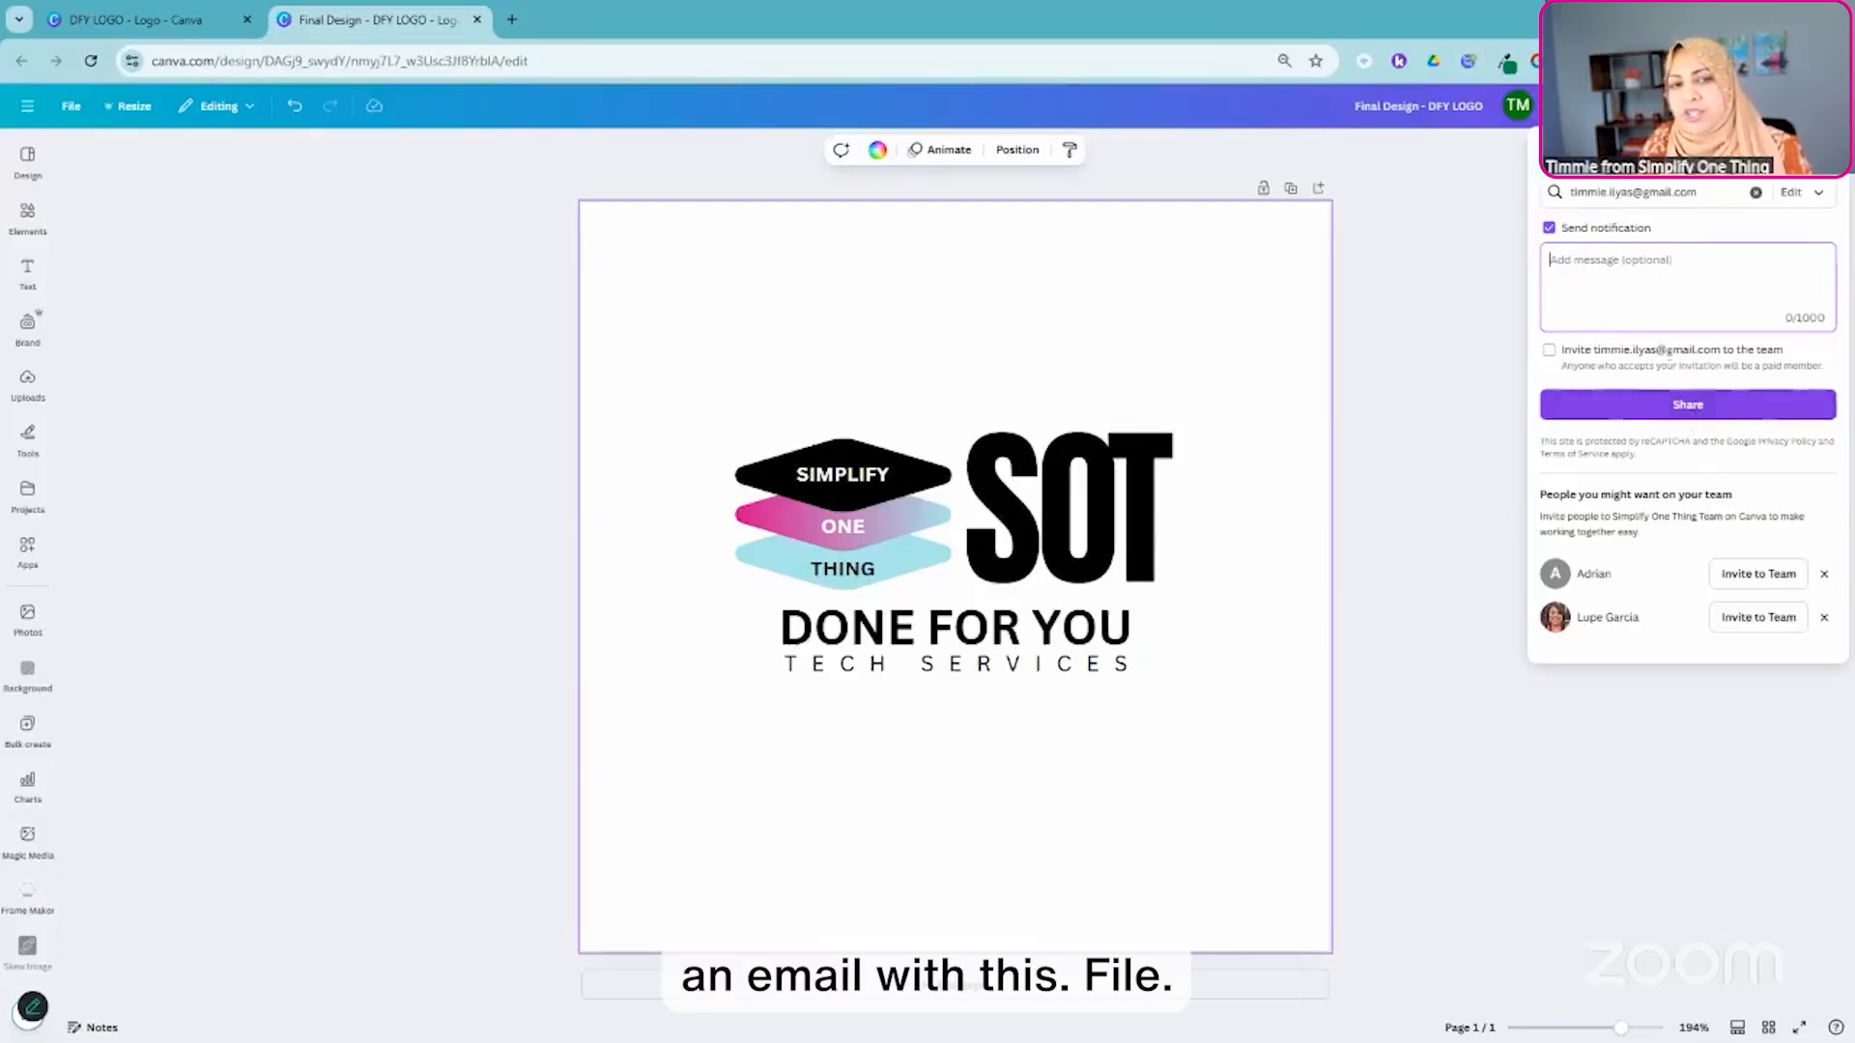
pyautogui.click(1691, 409)
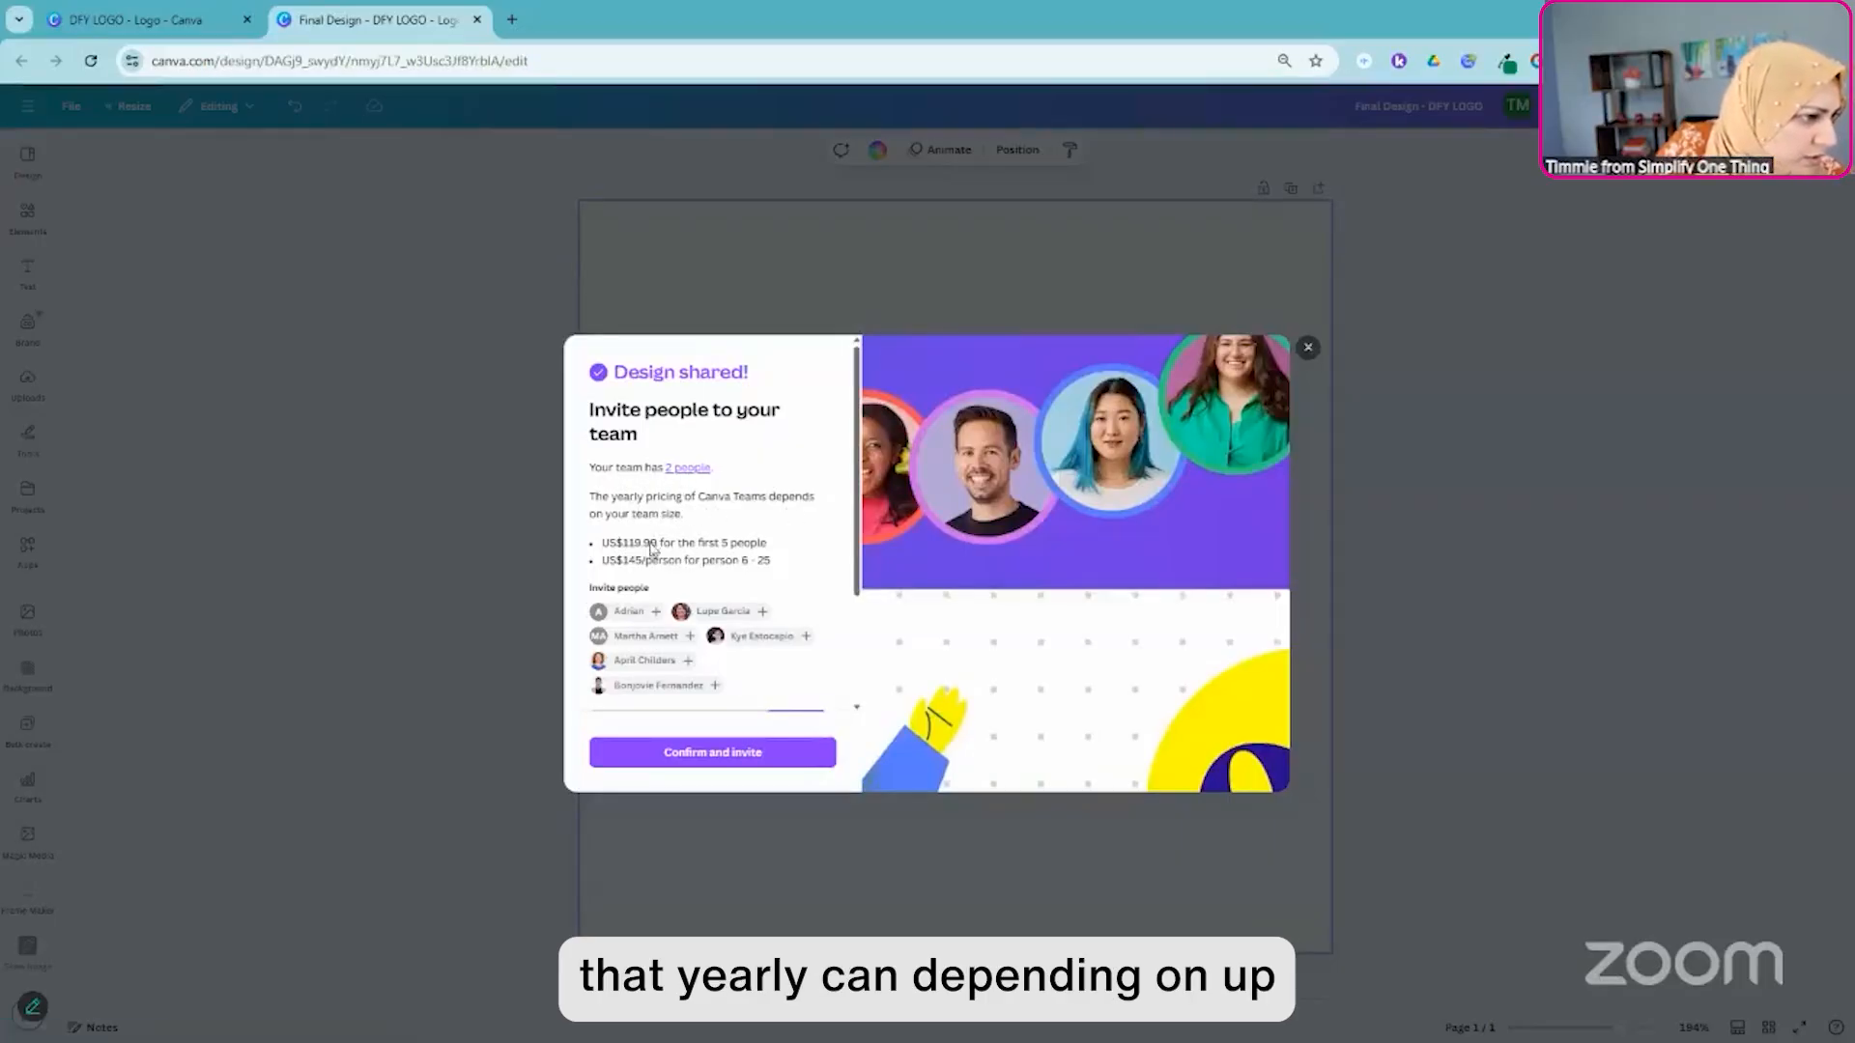
pyautogui.scroll(-2, 706, 601)
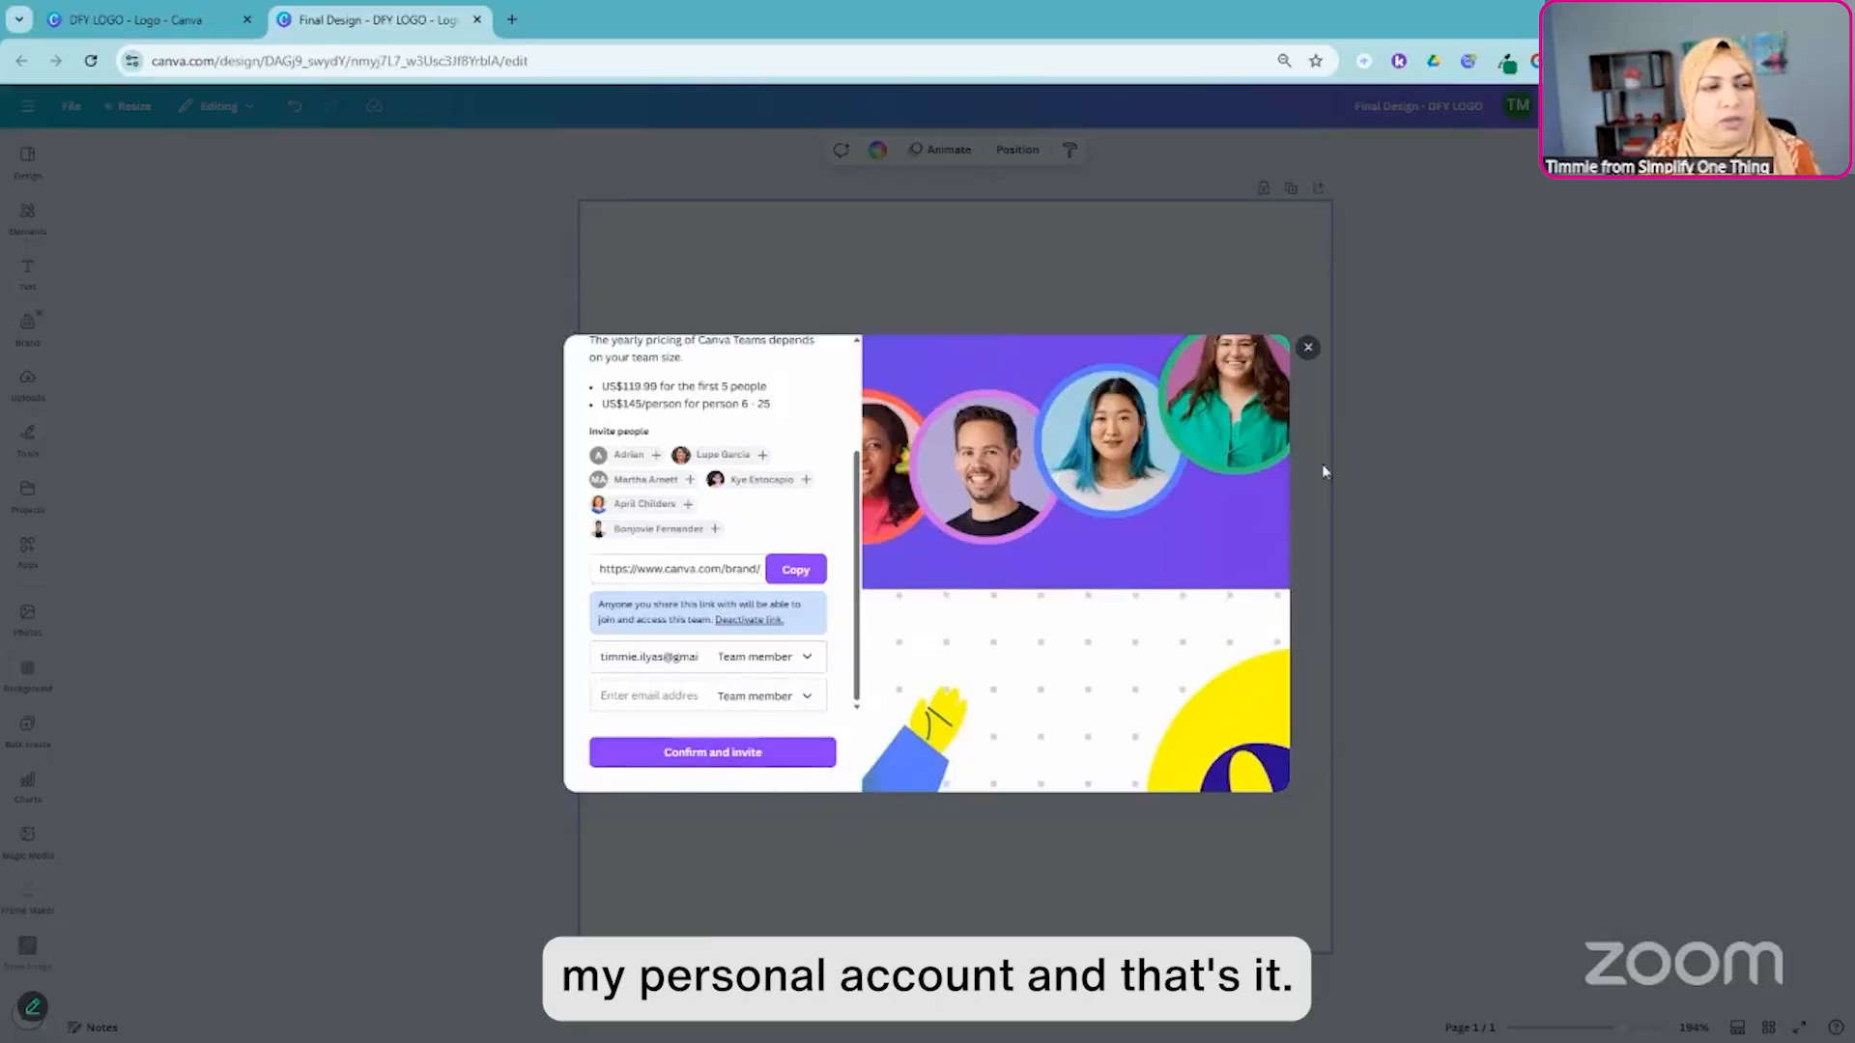
pyautogui.click(1308, 349)
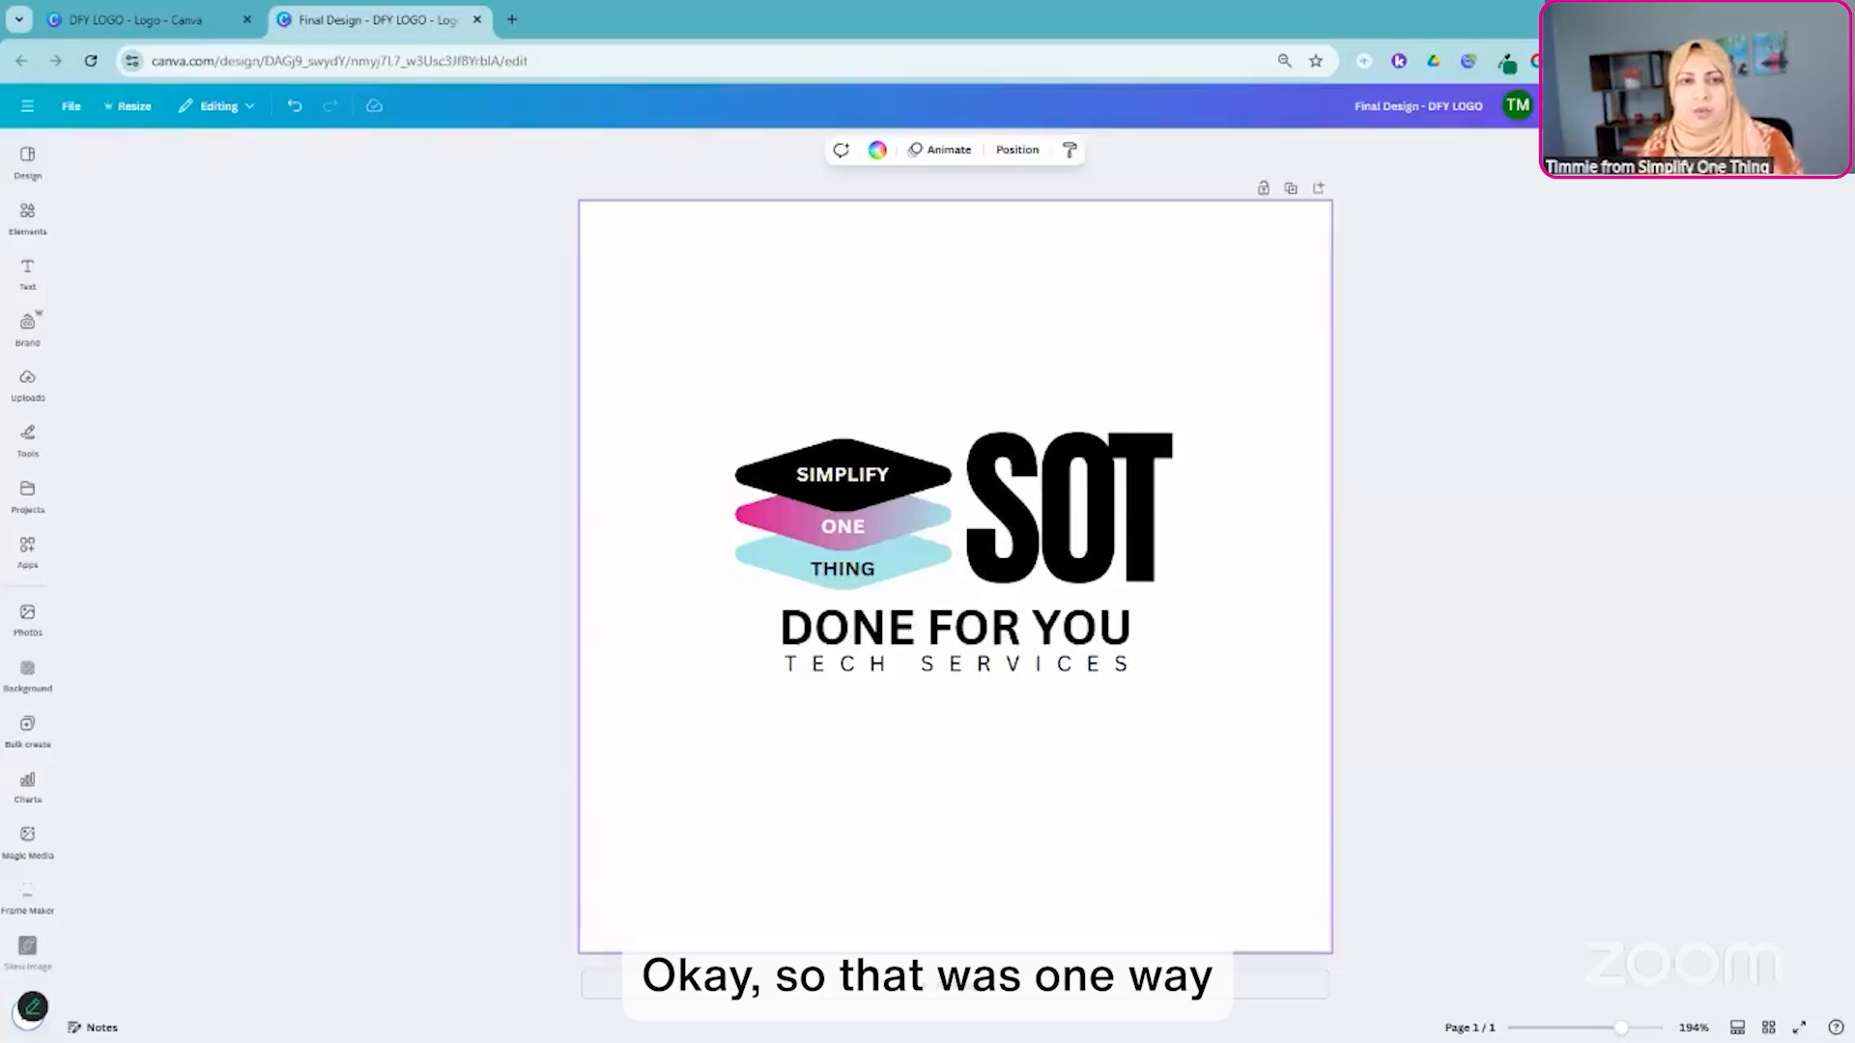
# - Create a public view link for the design and copy it
pyautogui.click(1805, 107)
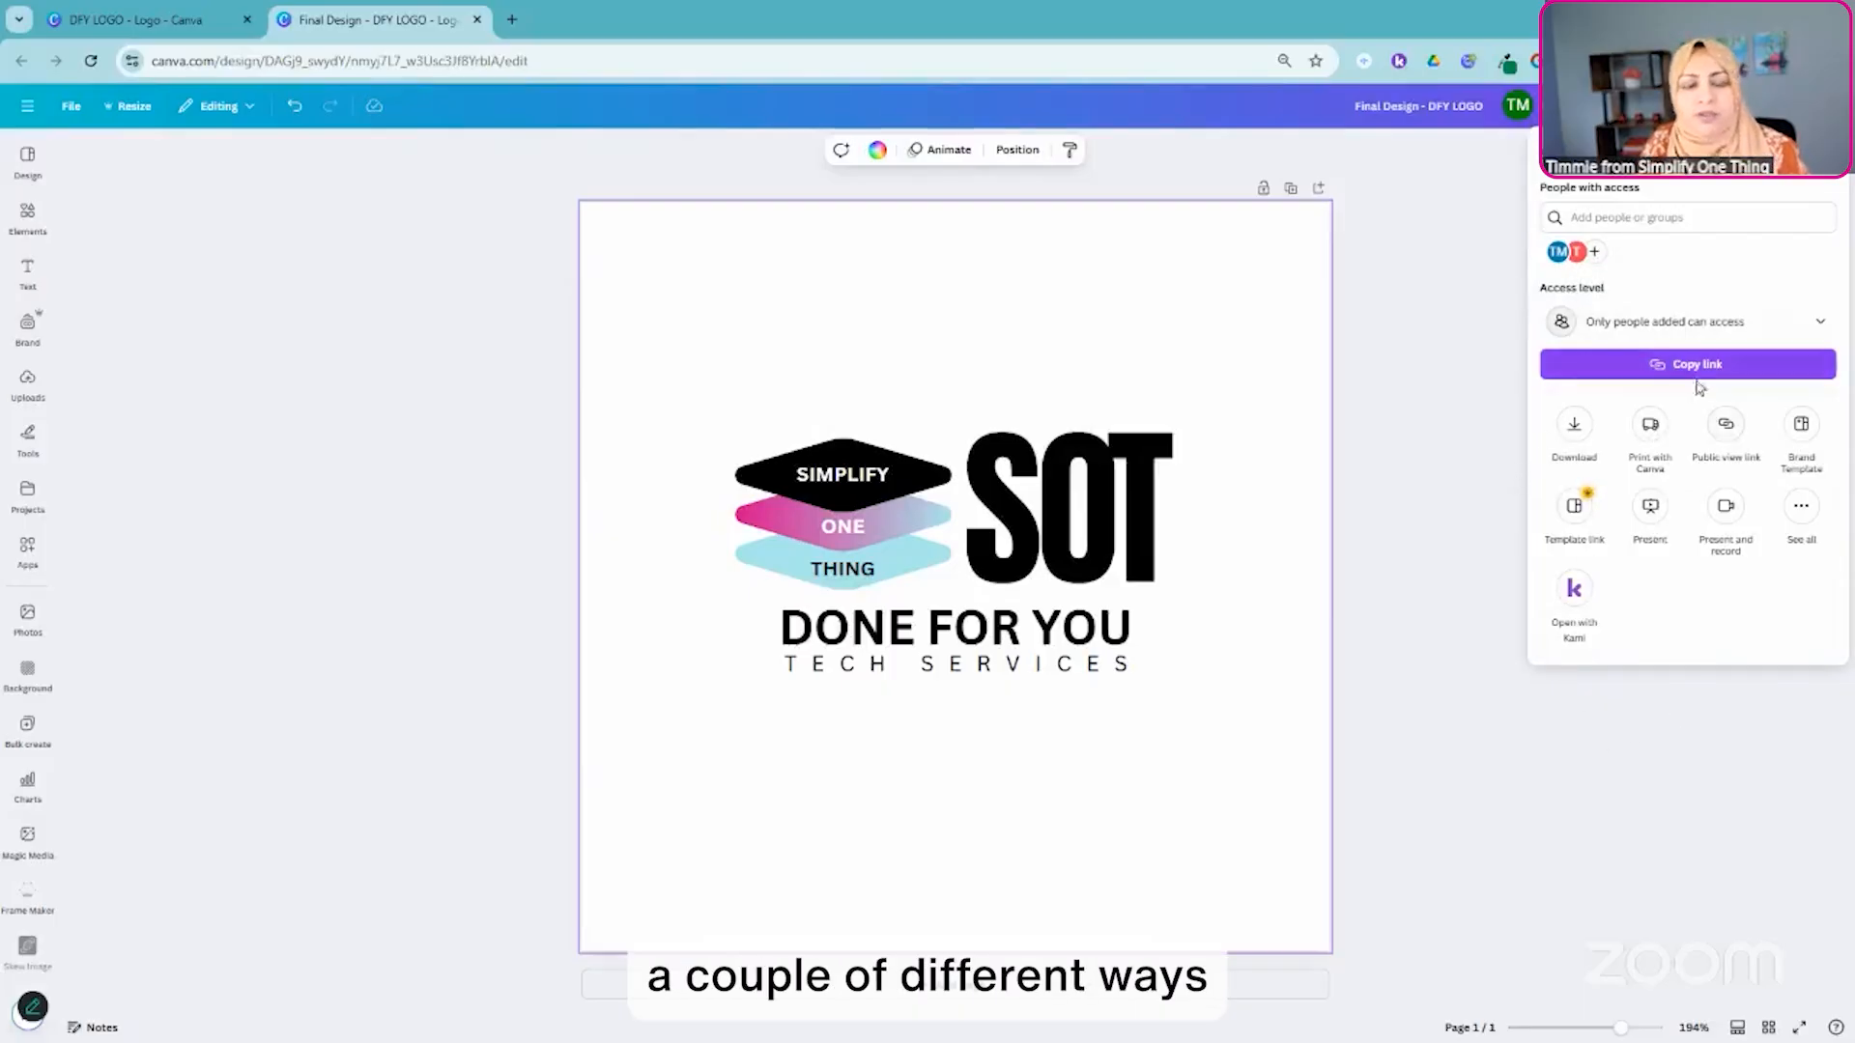
pyautogui.click(1725, 428)
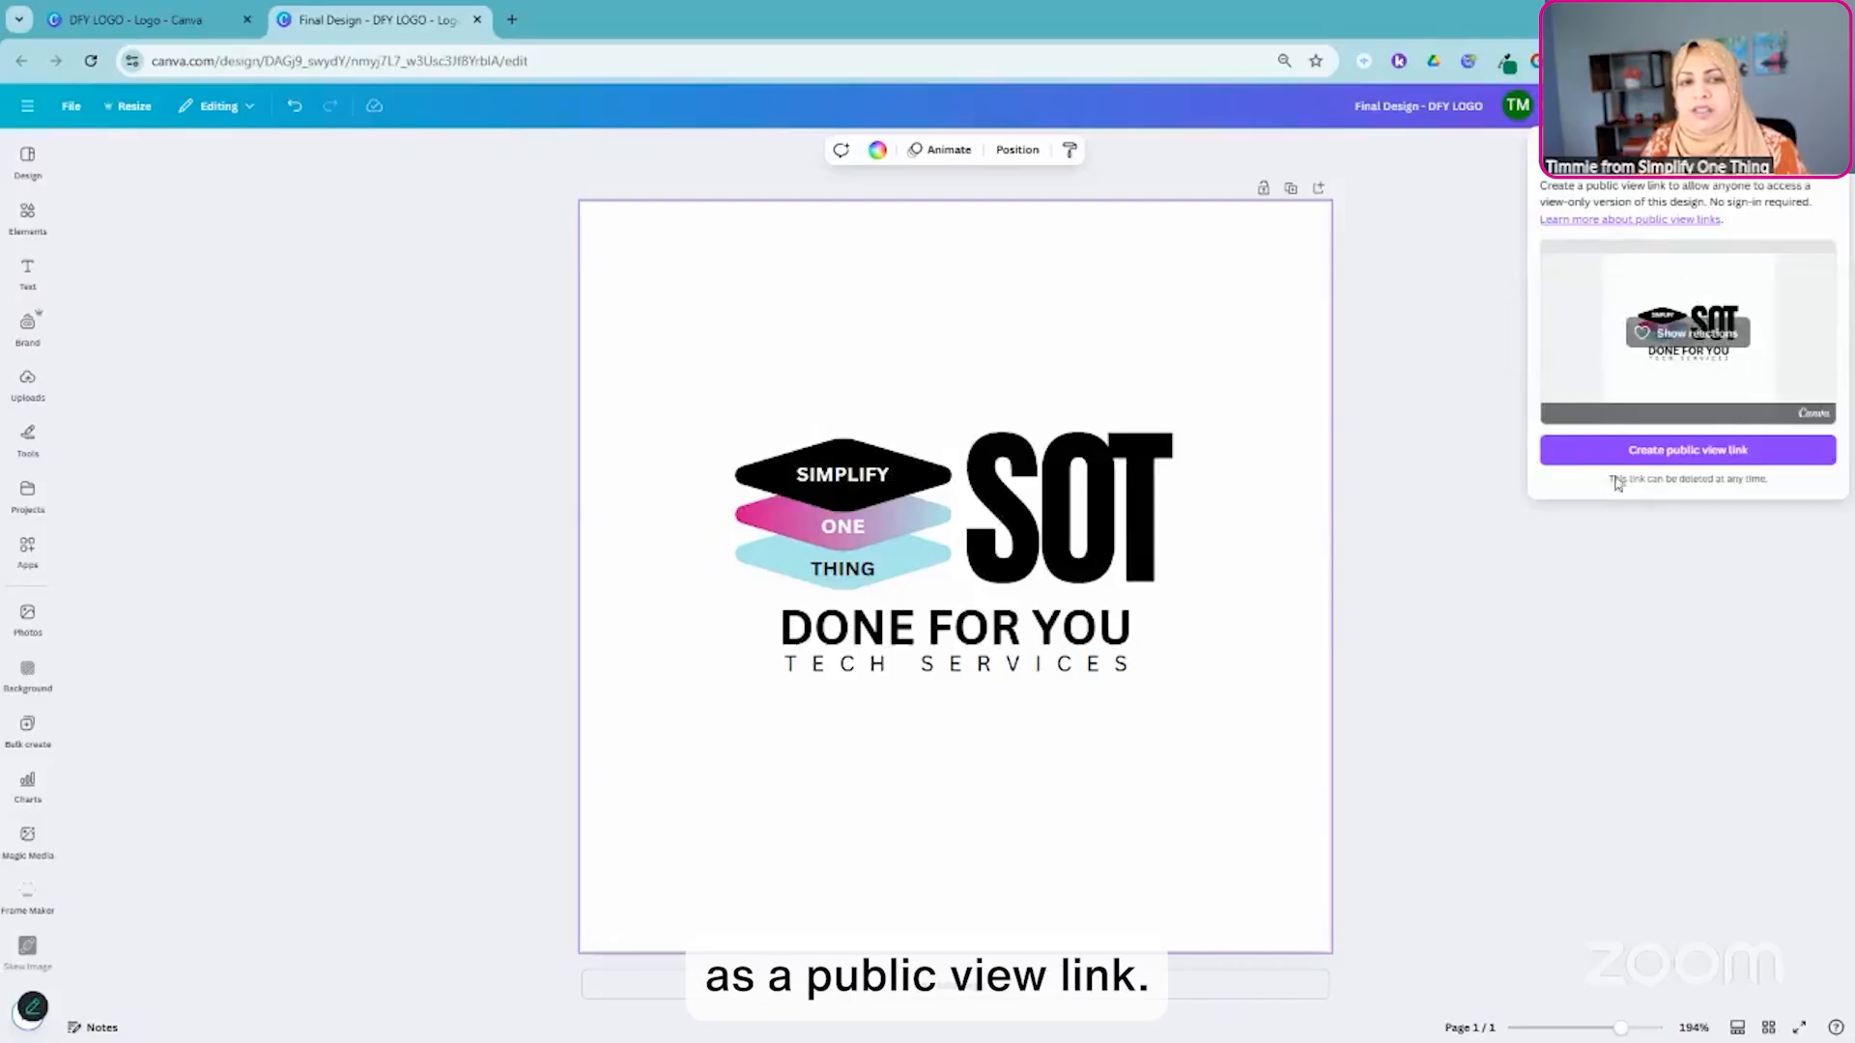
pyautogui.click(1694, 452)
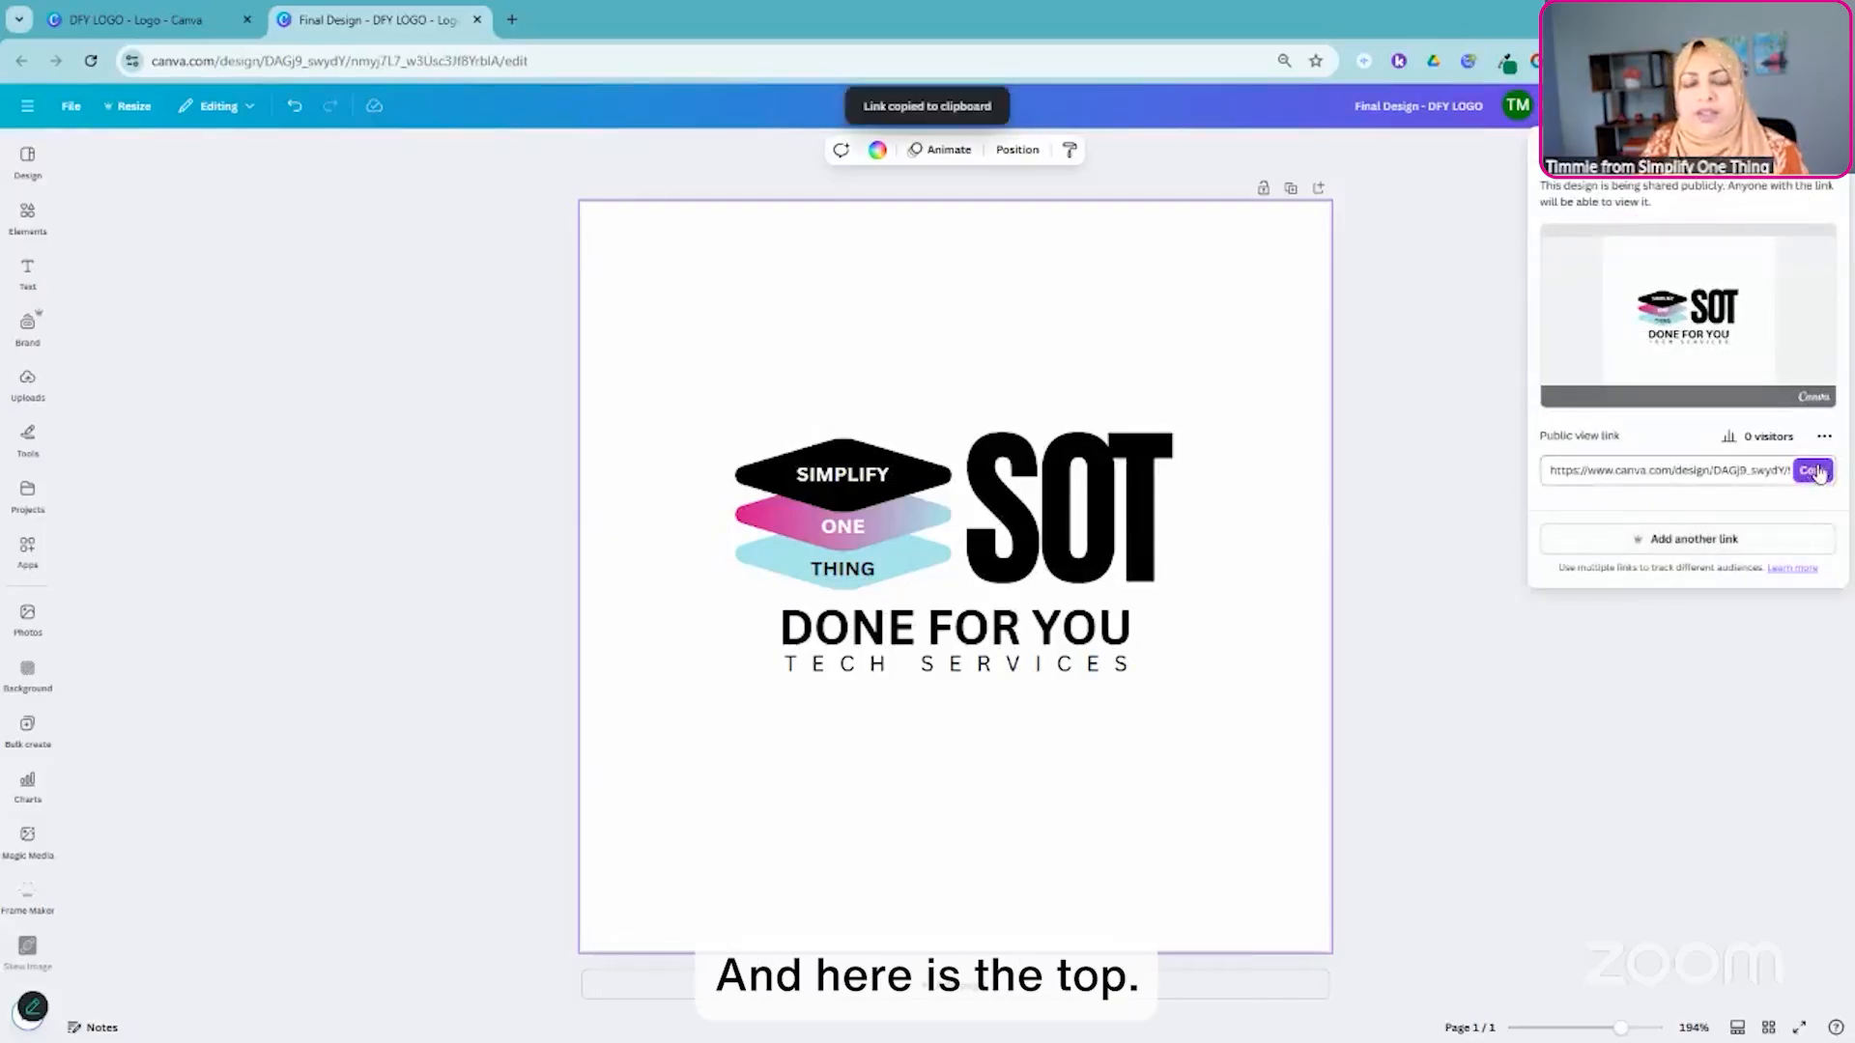
pyautogui.click(1813, 471)
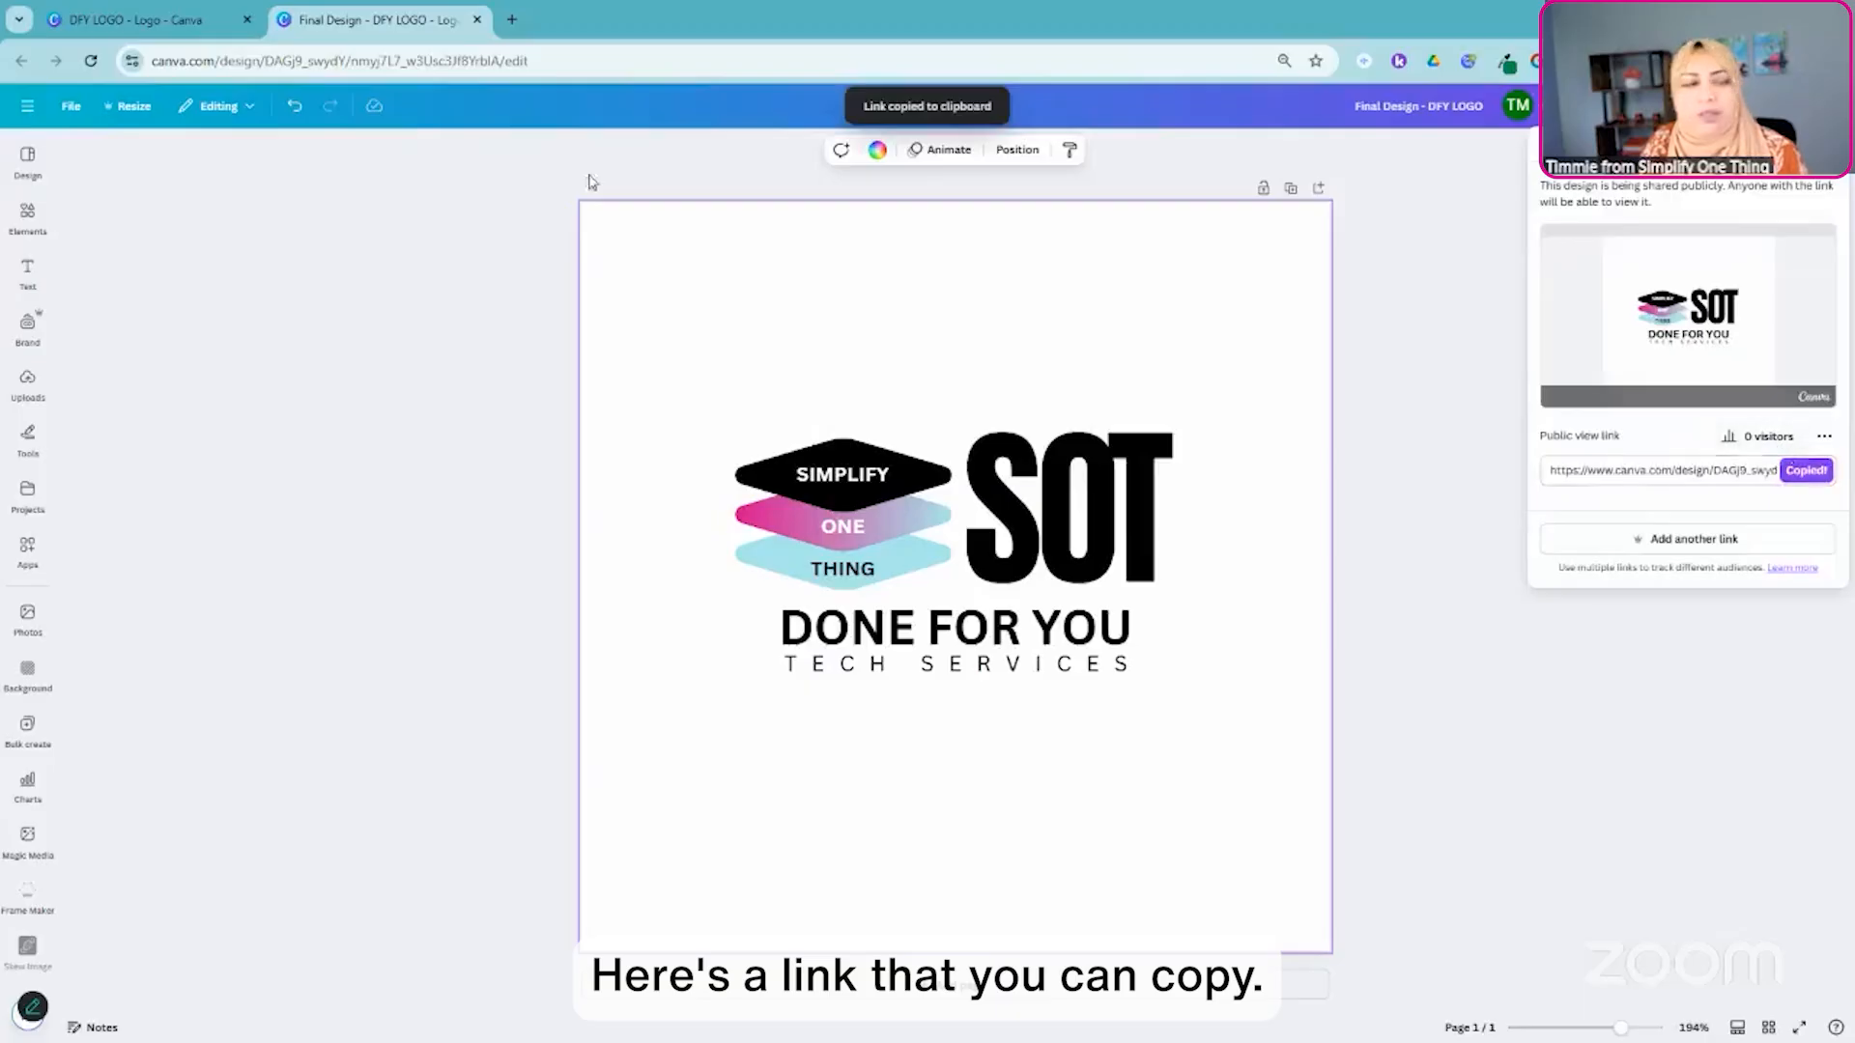
# - Open the copied public view link in a new browser tab and check the viewer's options, including Edit document
pyautogui.click(512, 20)
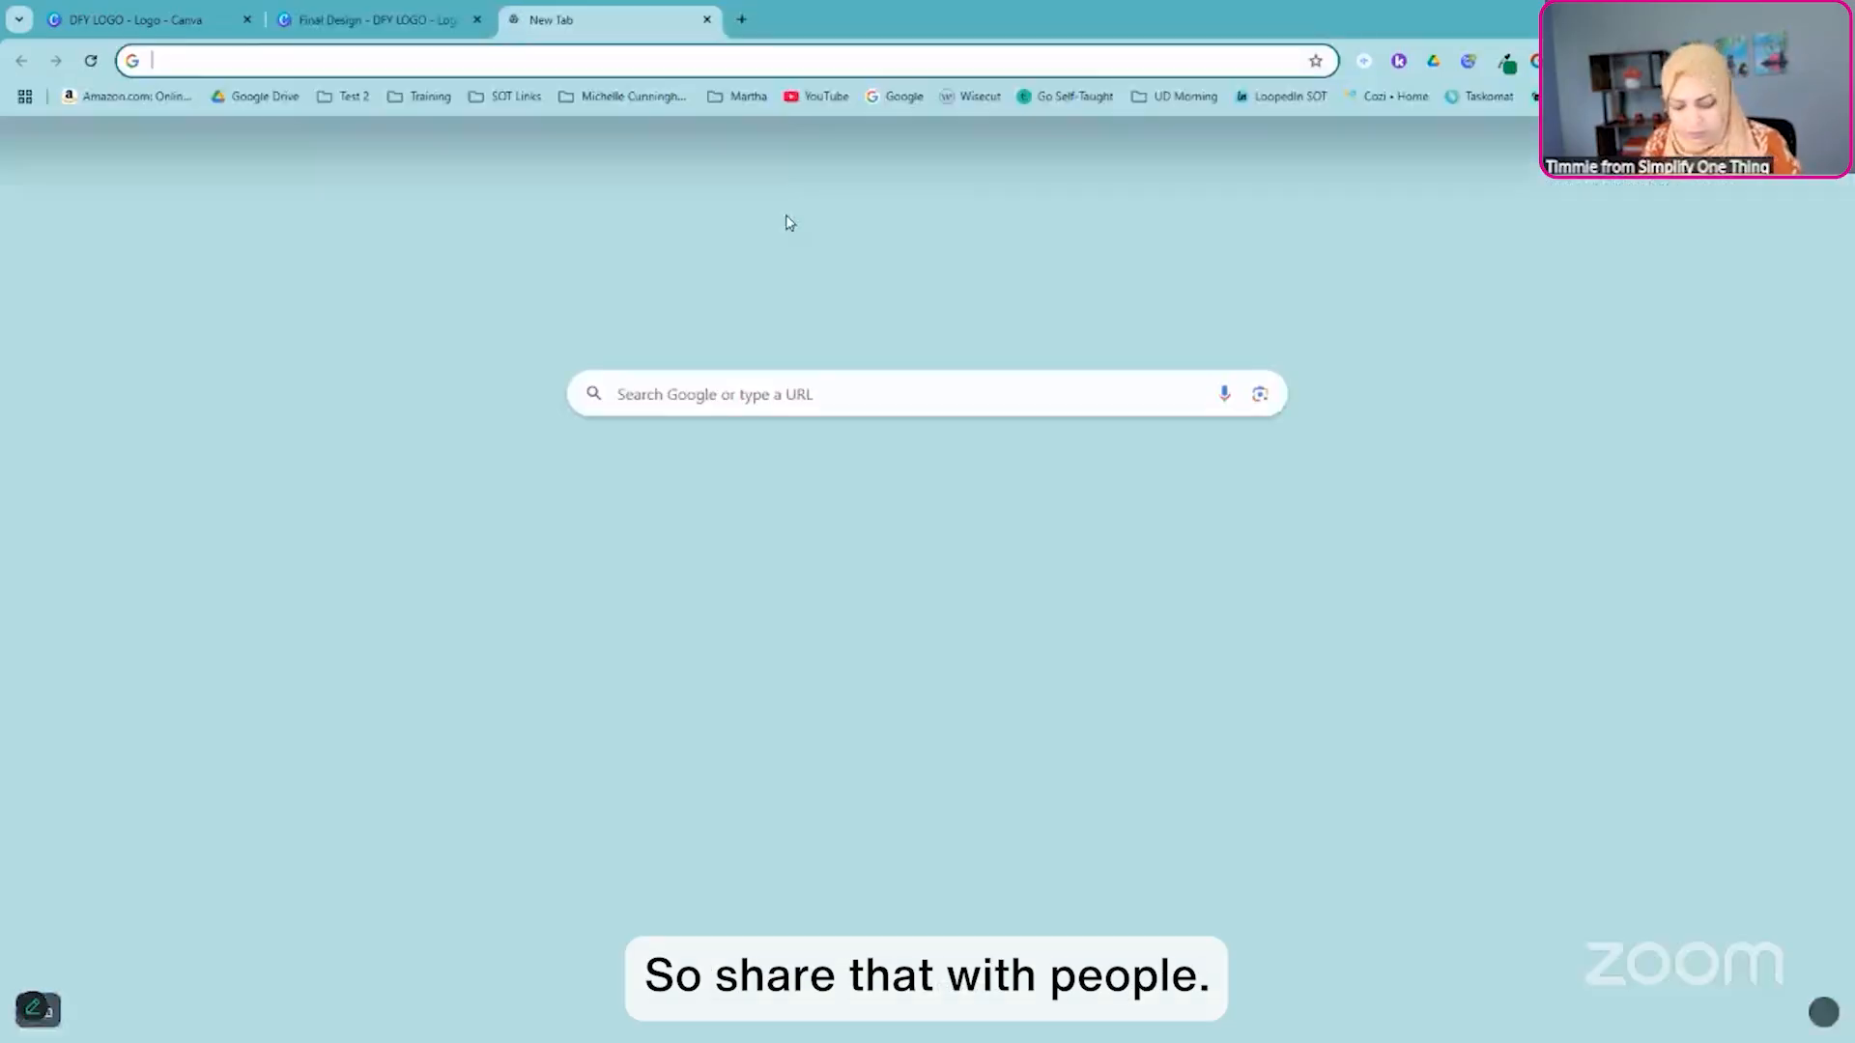
pyautogui.hotkey('ctrl', 'v')
pyautogui.press('Return')
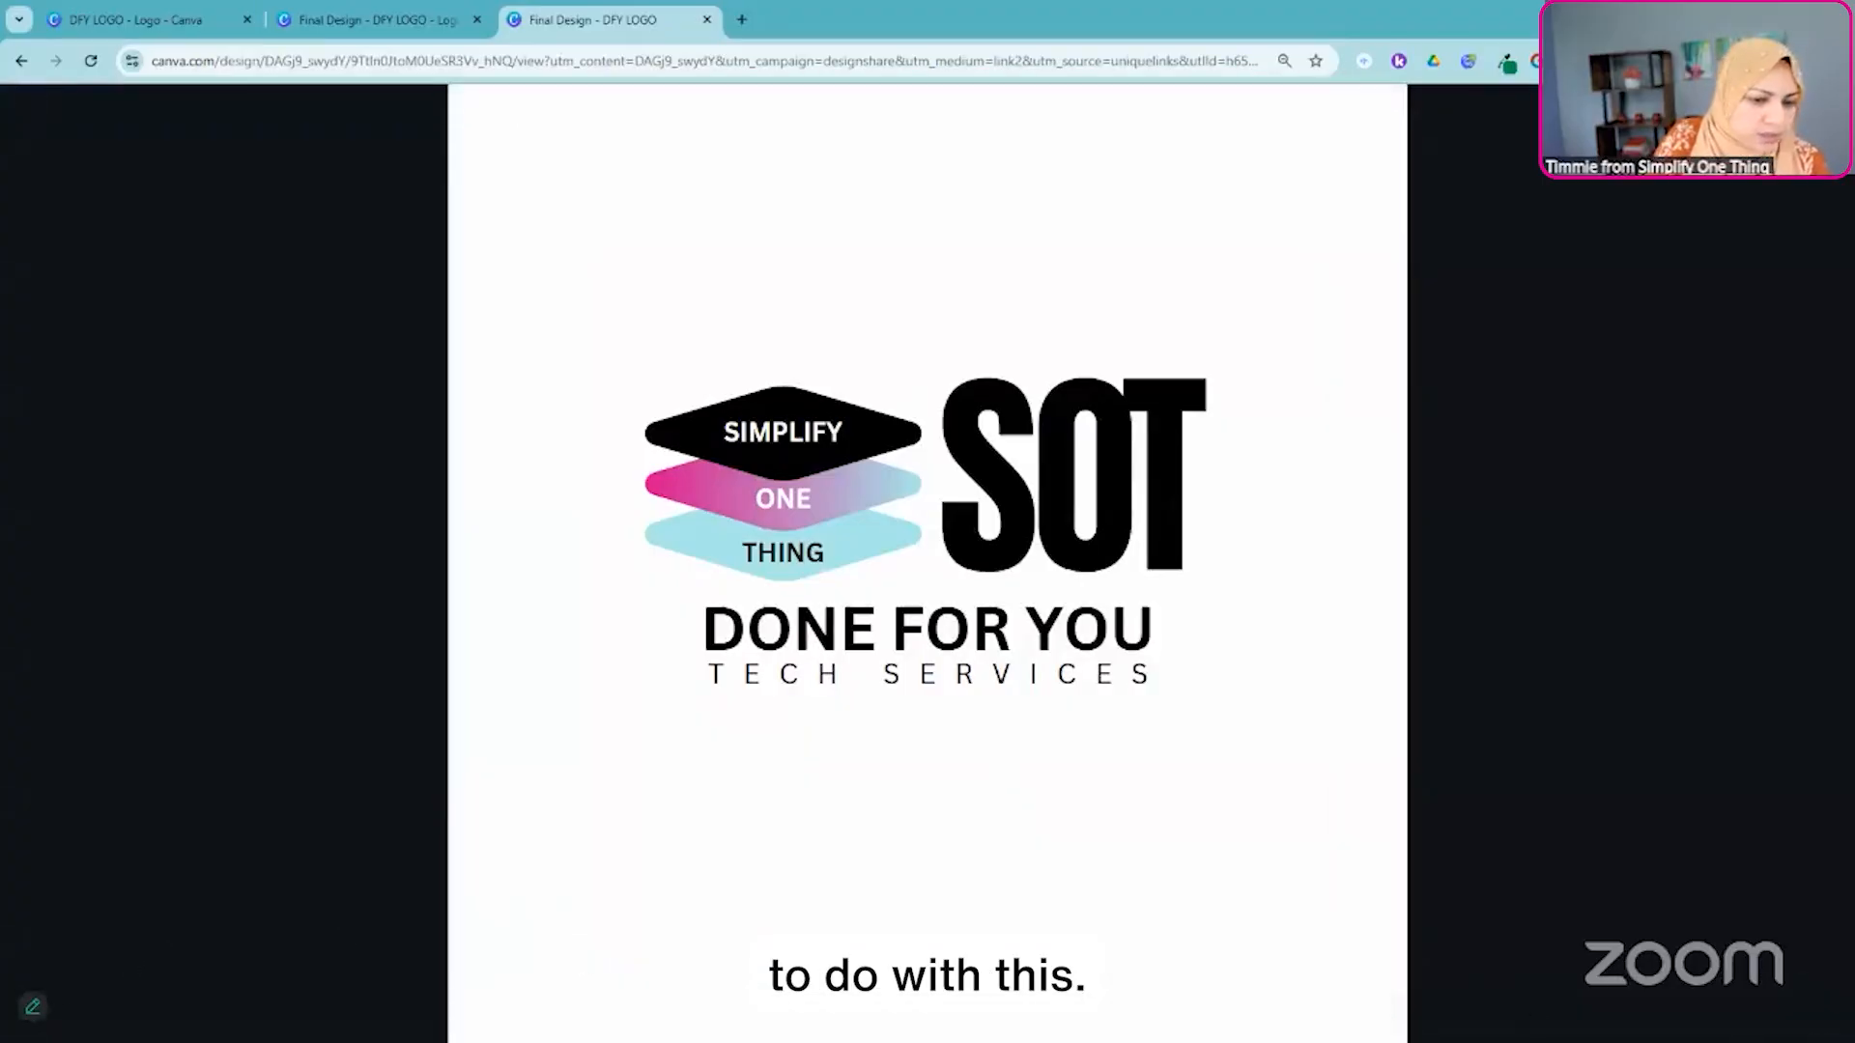
pyautogui.click(1782, 1020)
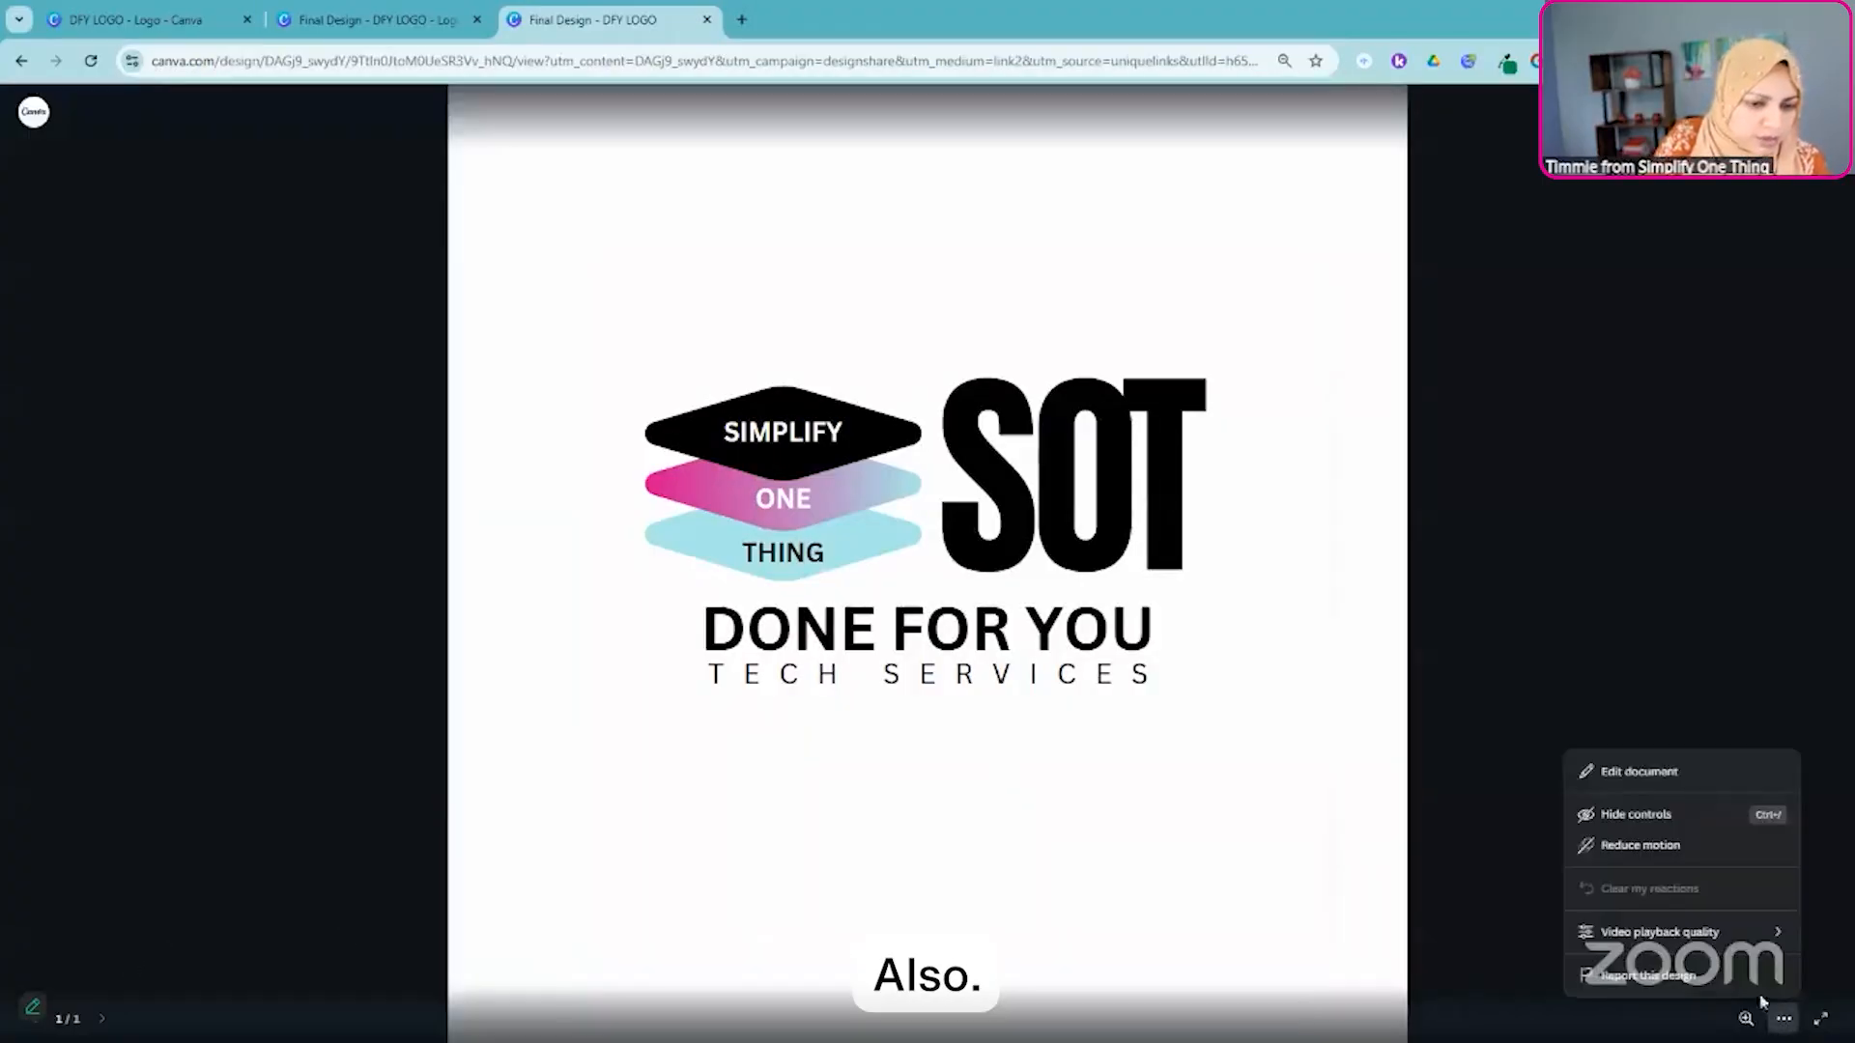
pyautogui.click(1629, 774)
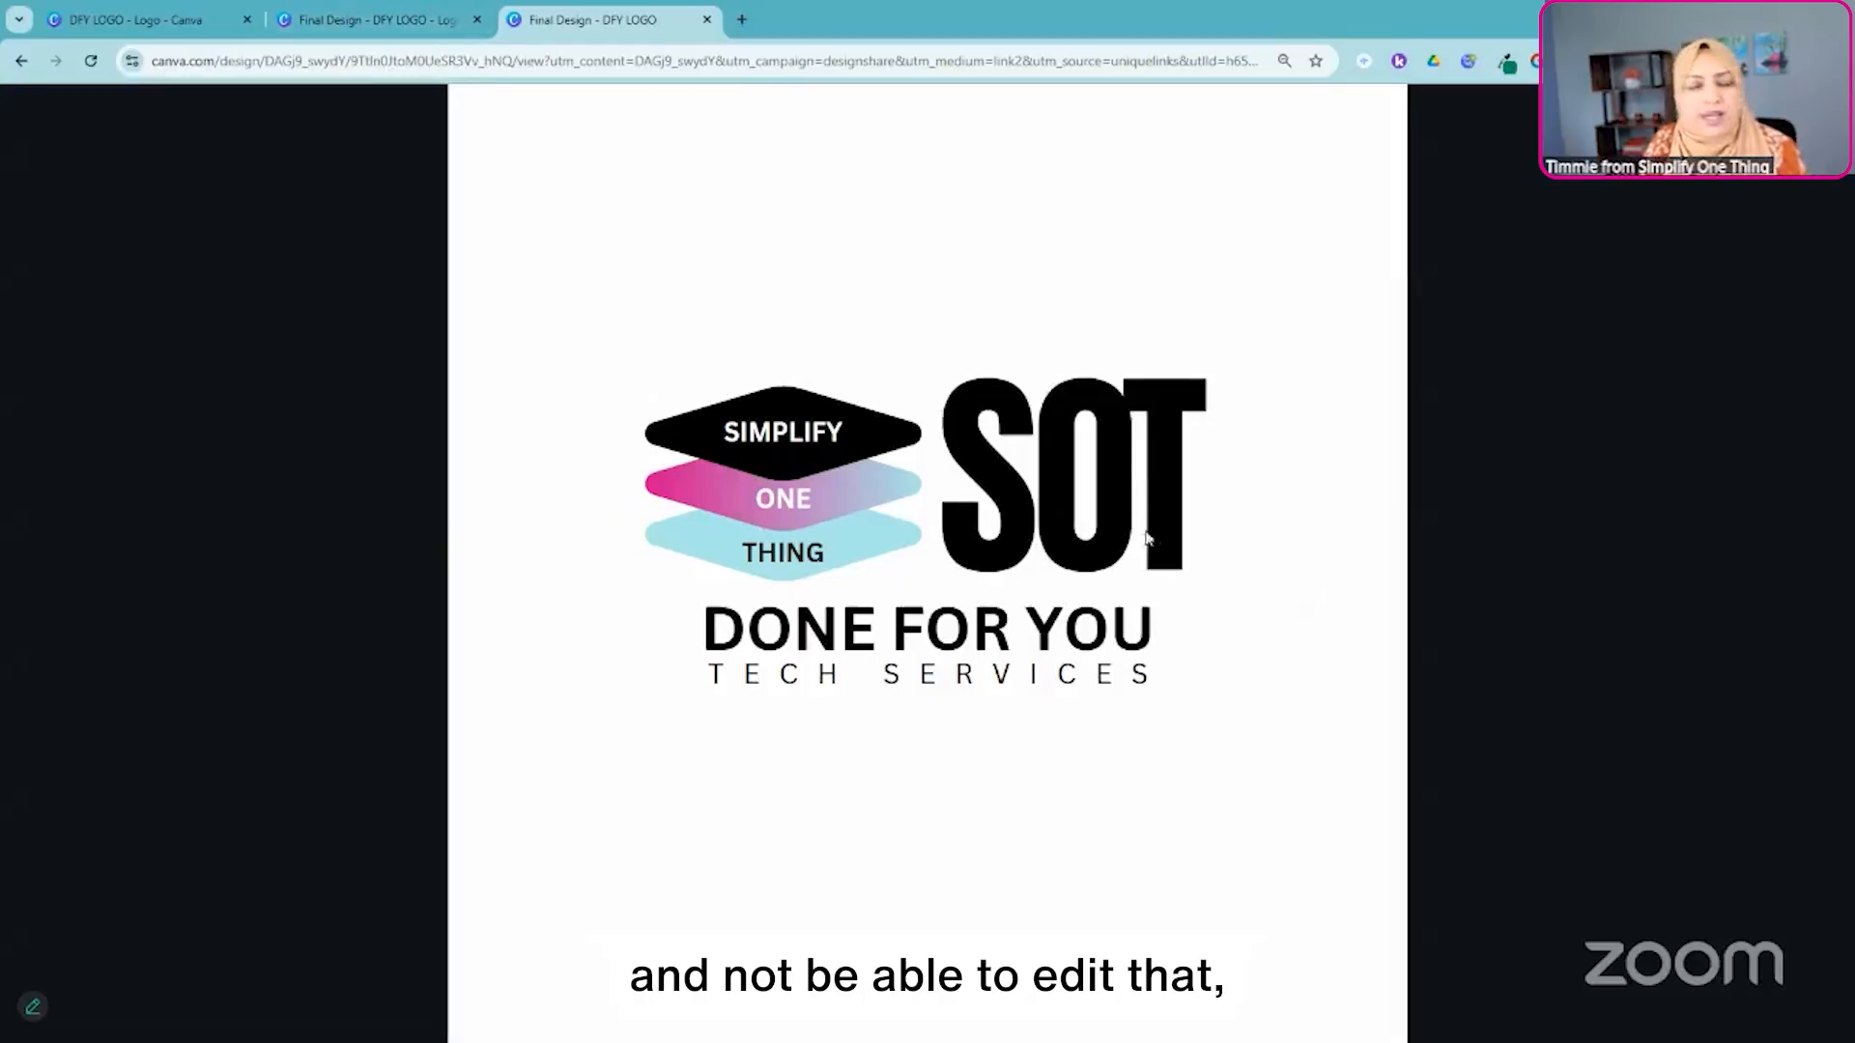
# - Return to the Final Design tab and try to share the design with comment access to another collaborator's e-mail address, without a team invitation
pyautogui.click(378, 23)
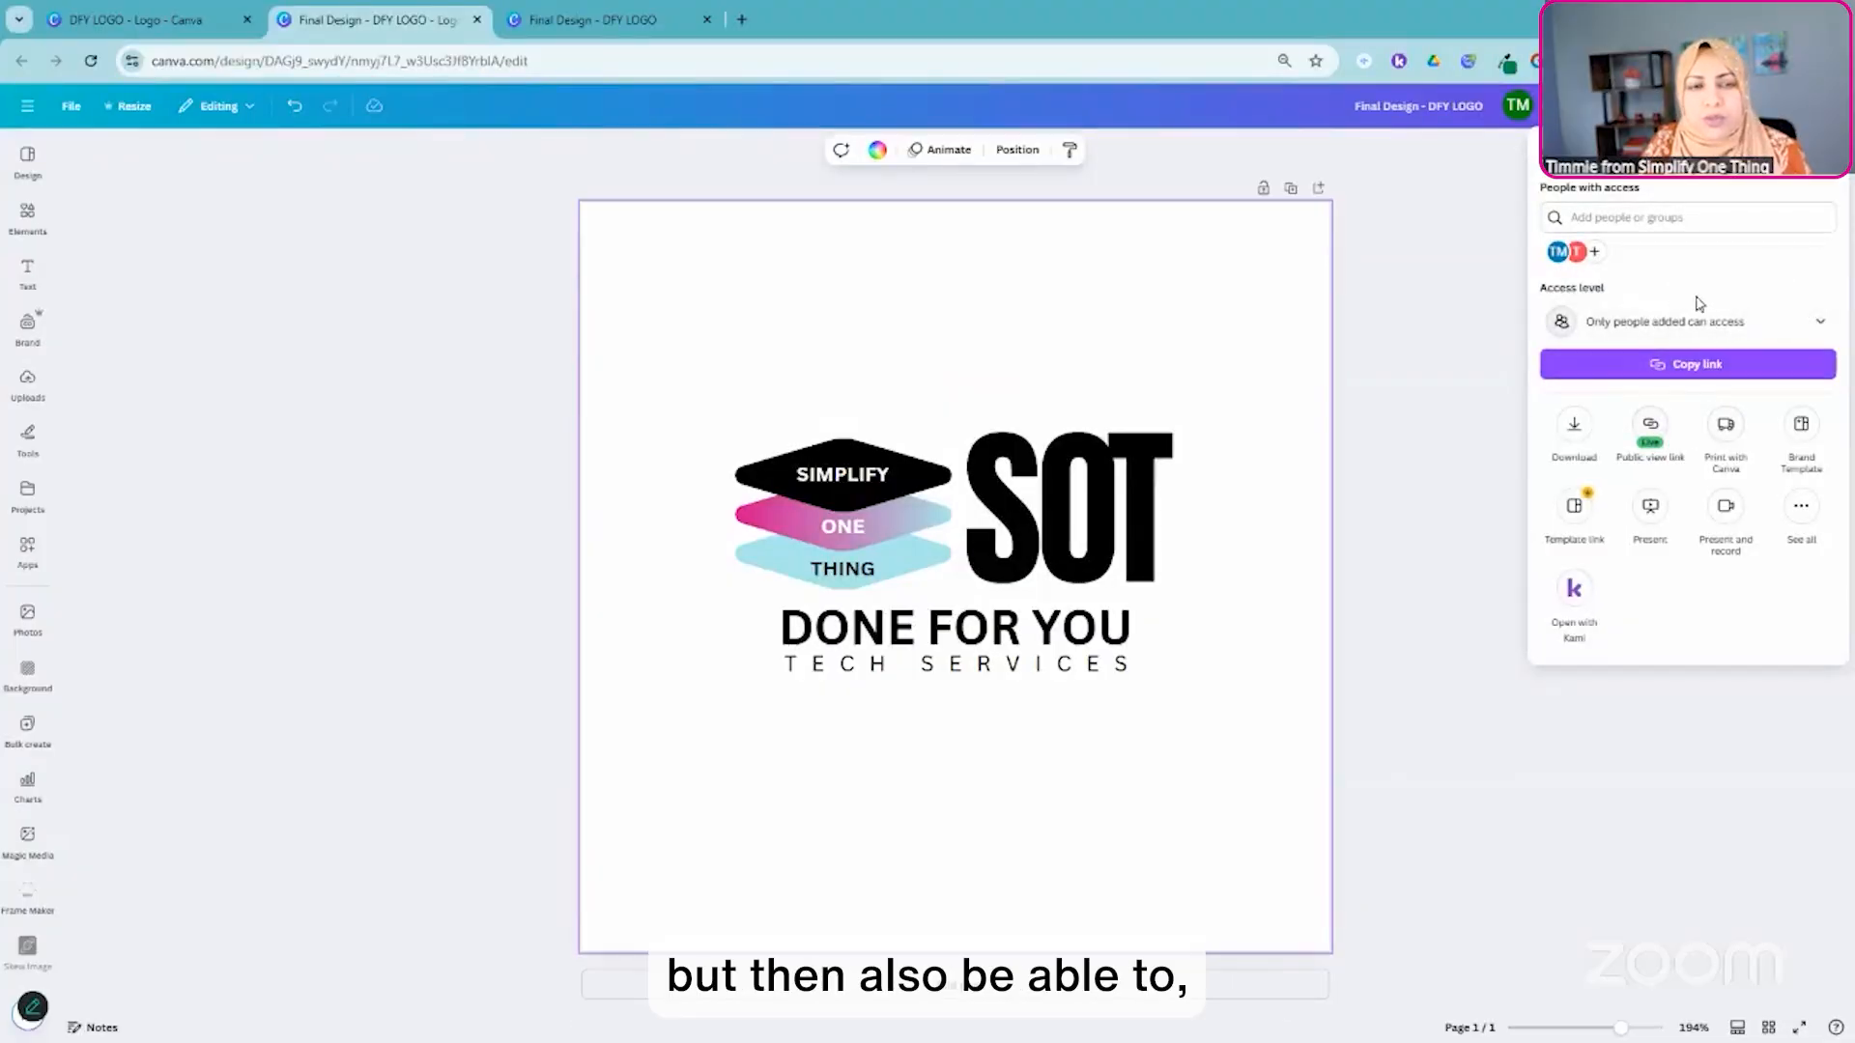
pyautogui.click(1594, 220)
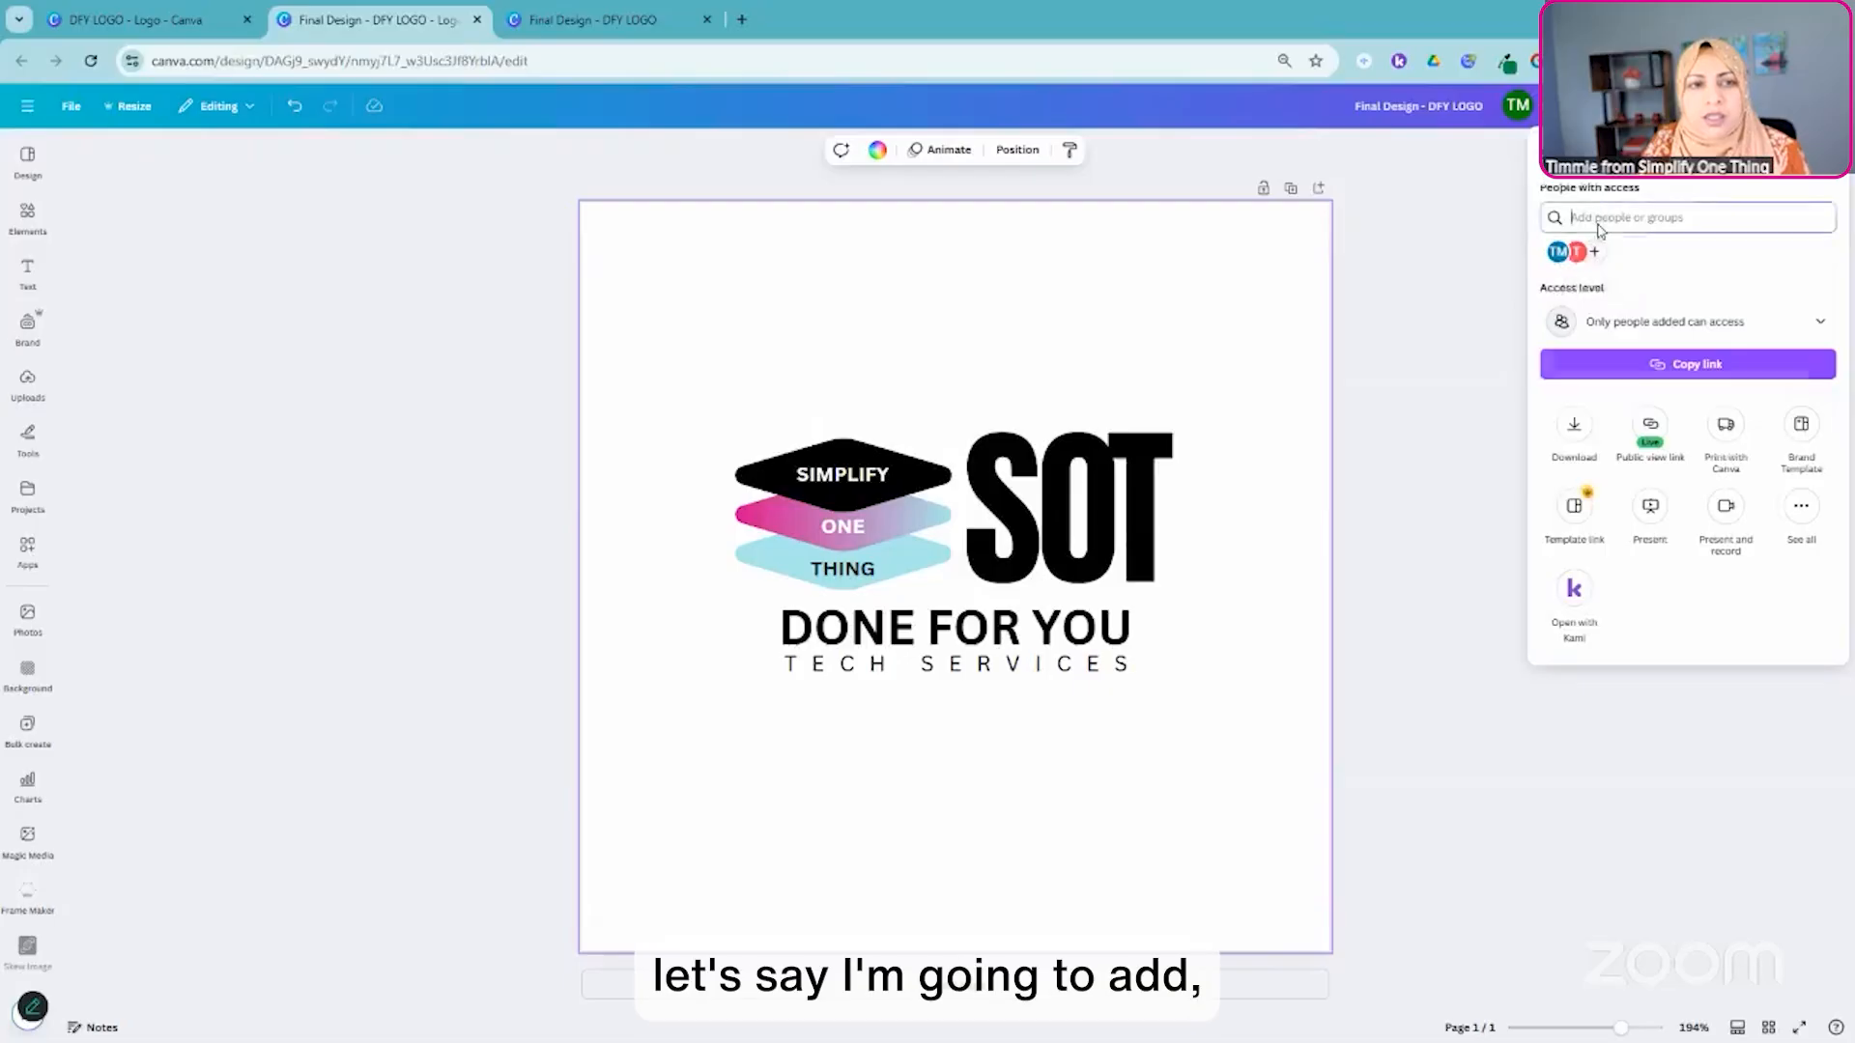
pyautogui.click(1600, 192)
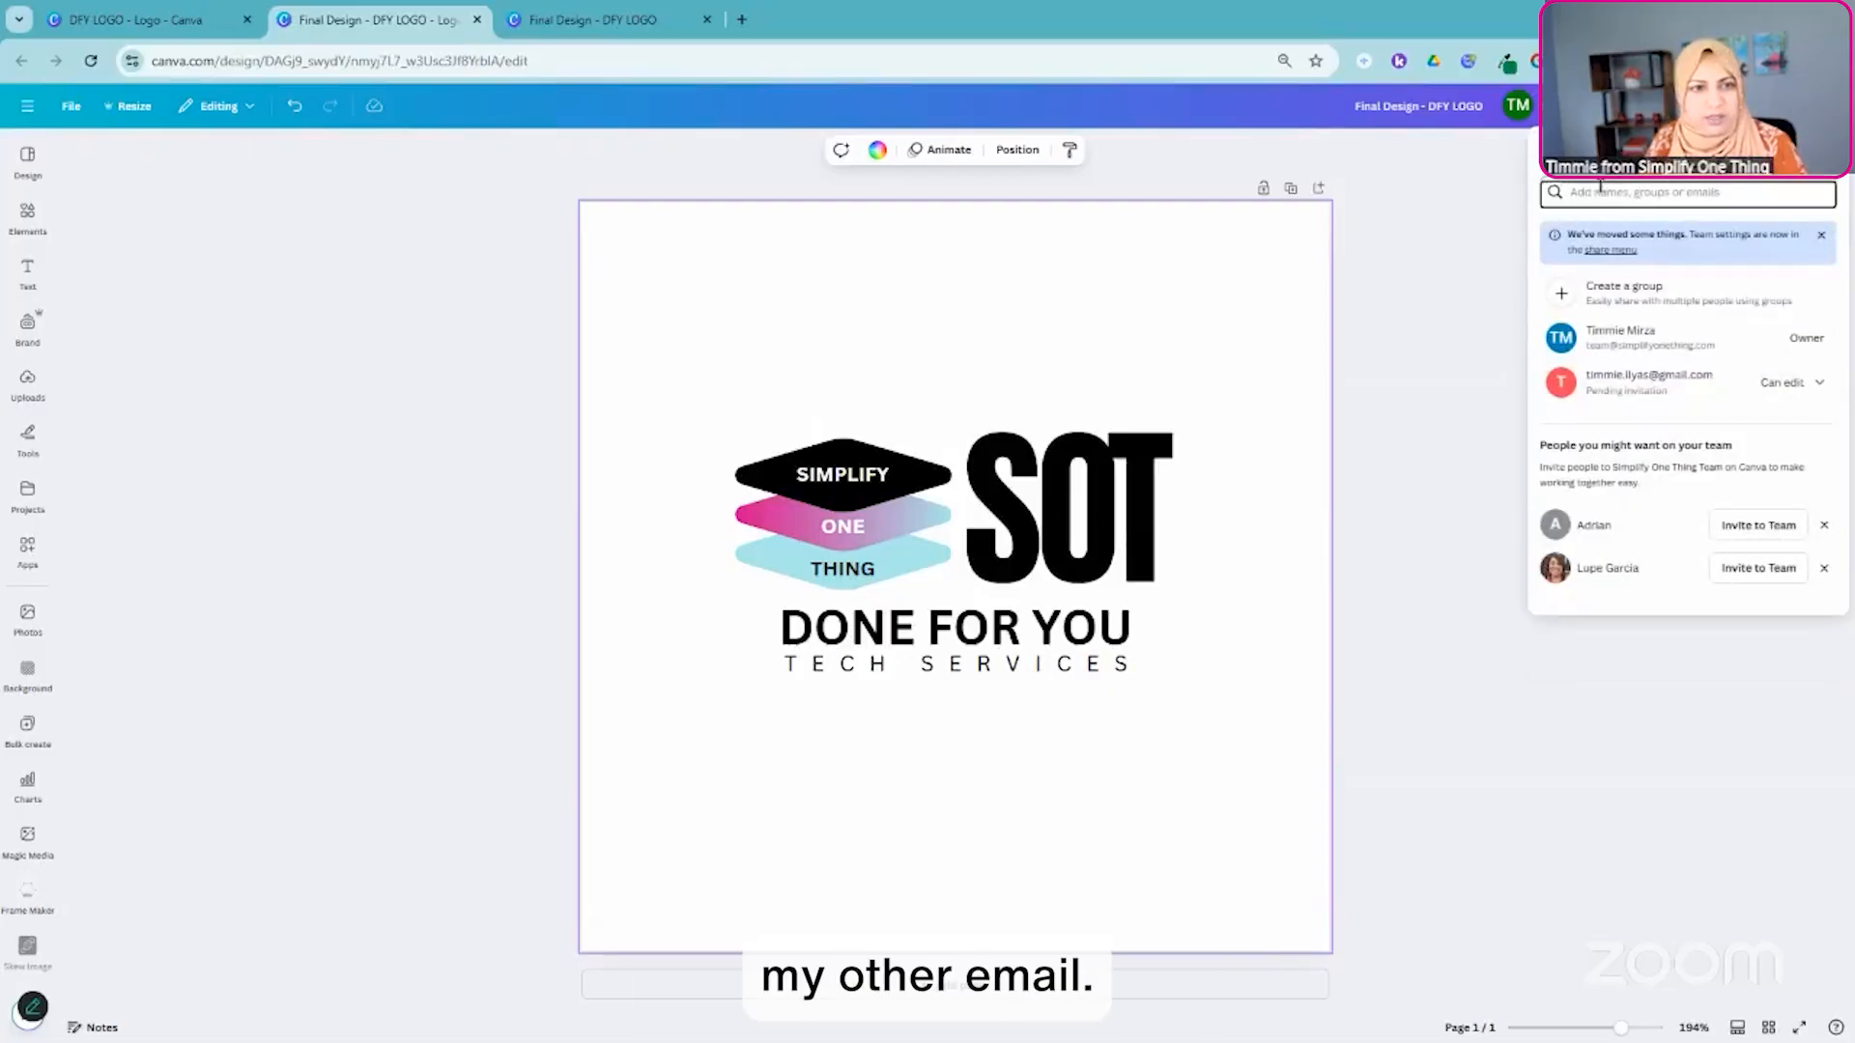
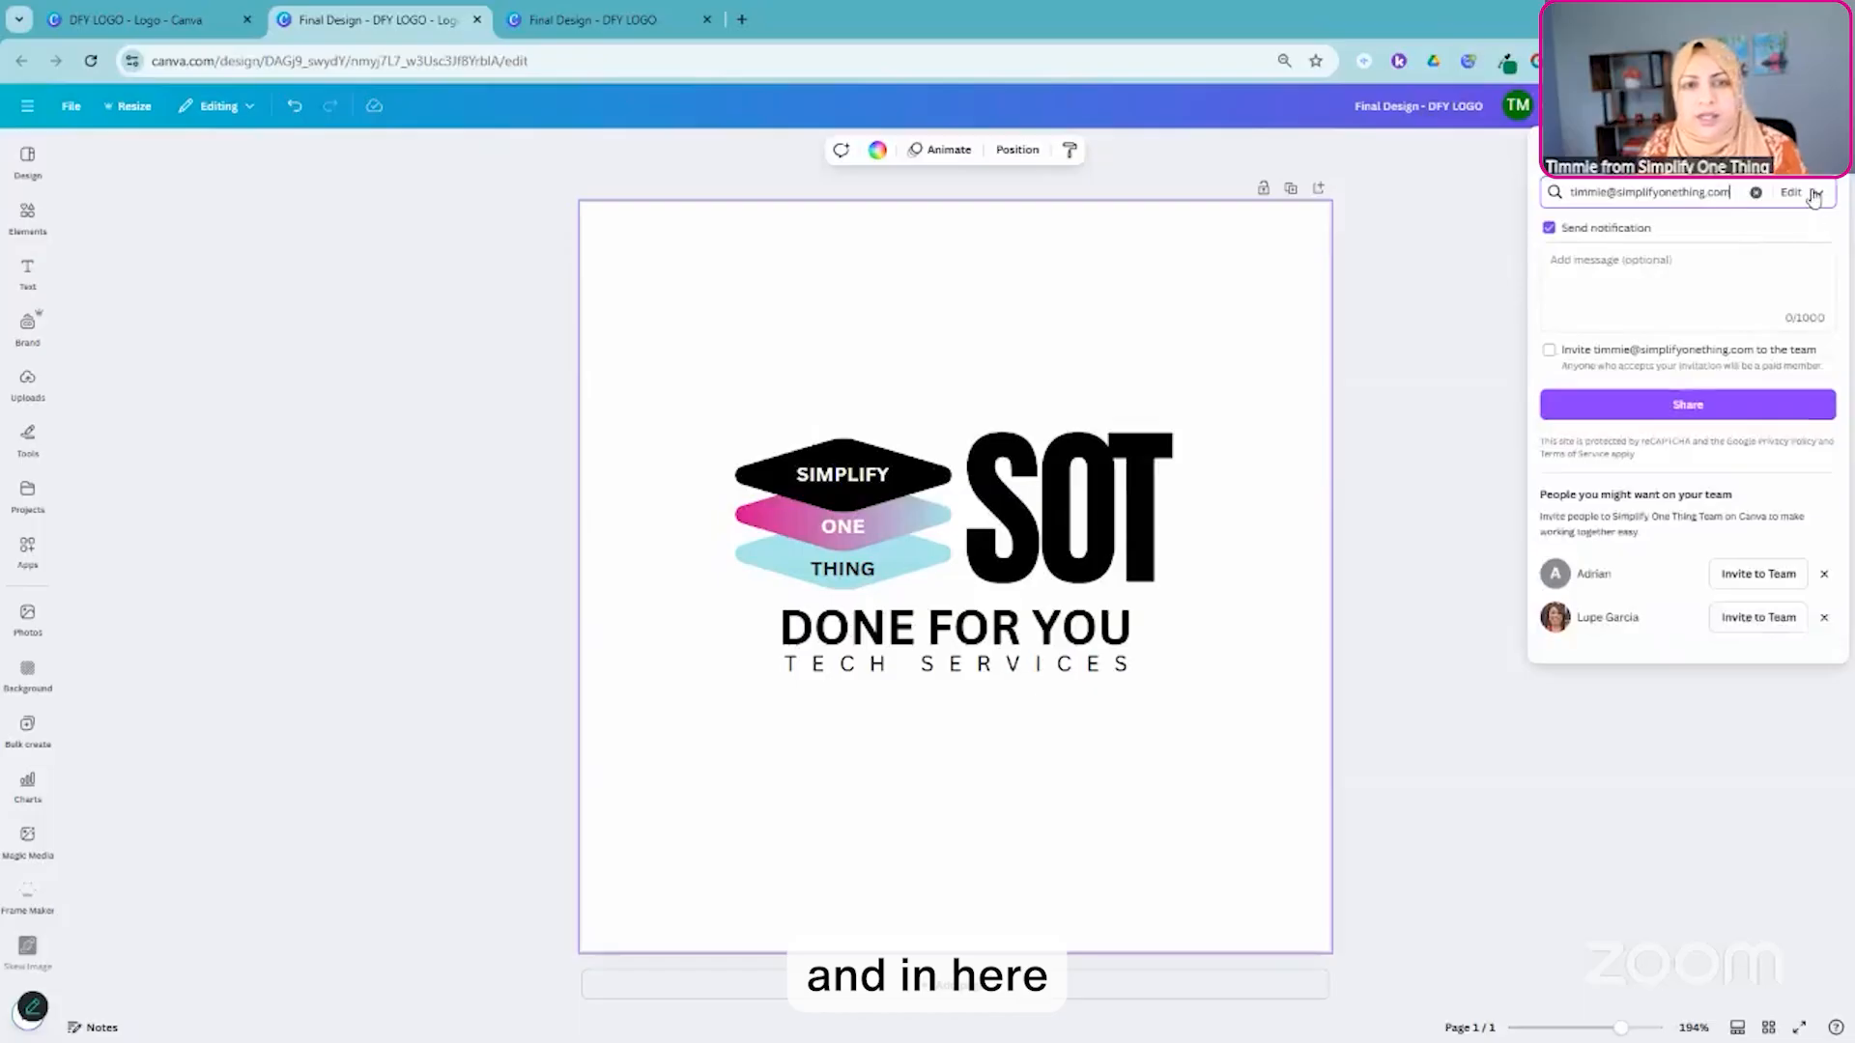
pyautogui.click(1815, 196)
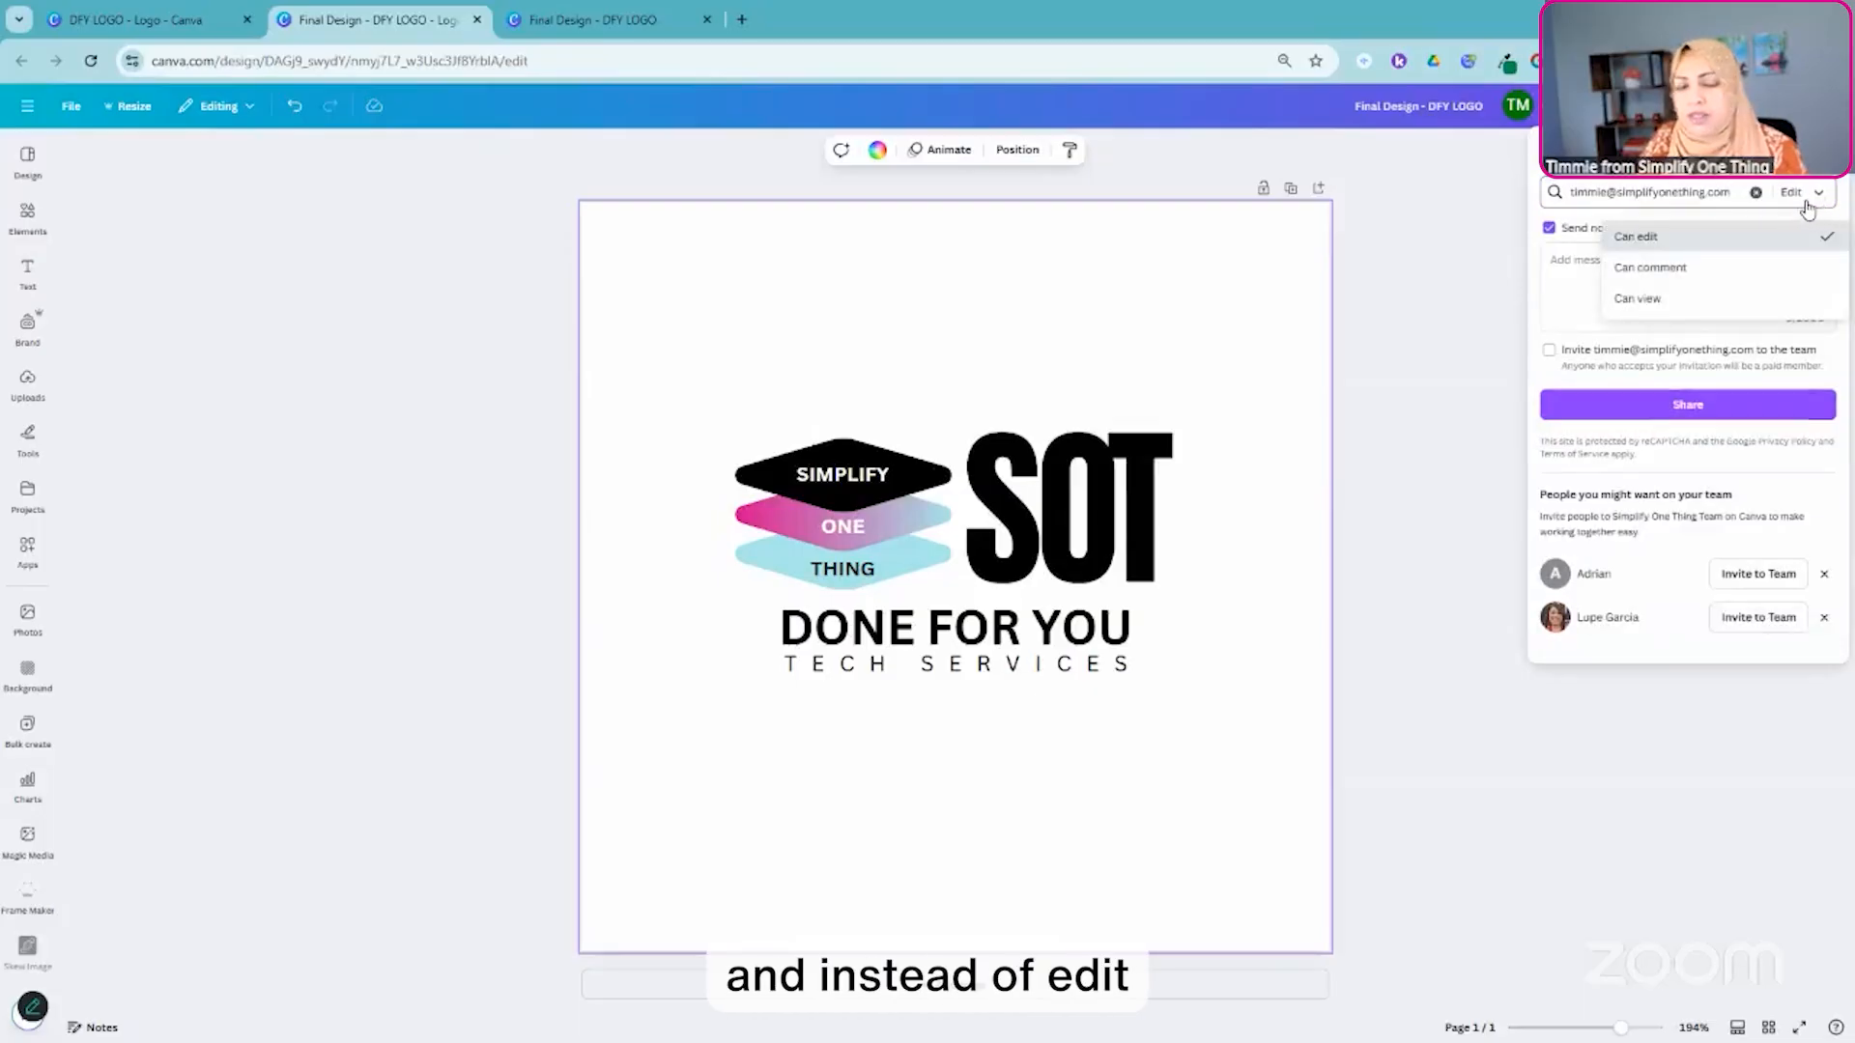
pyautogui.click(1676, 276)
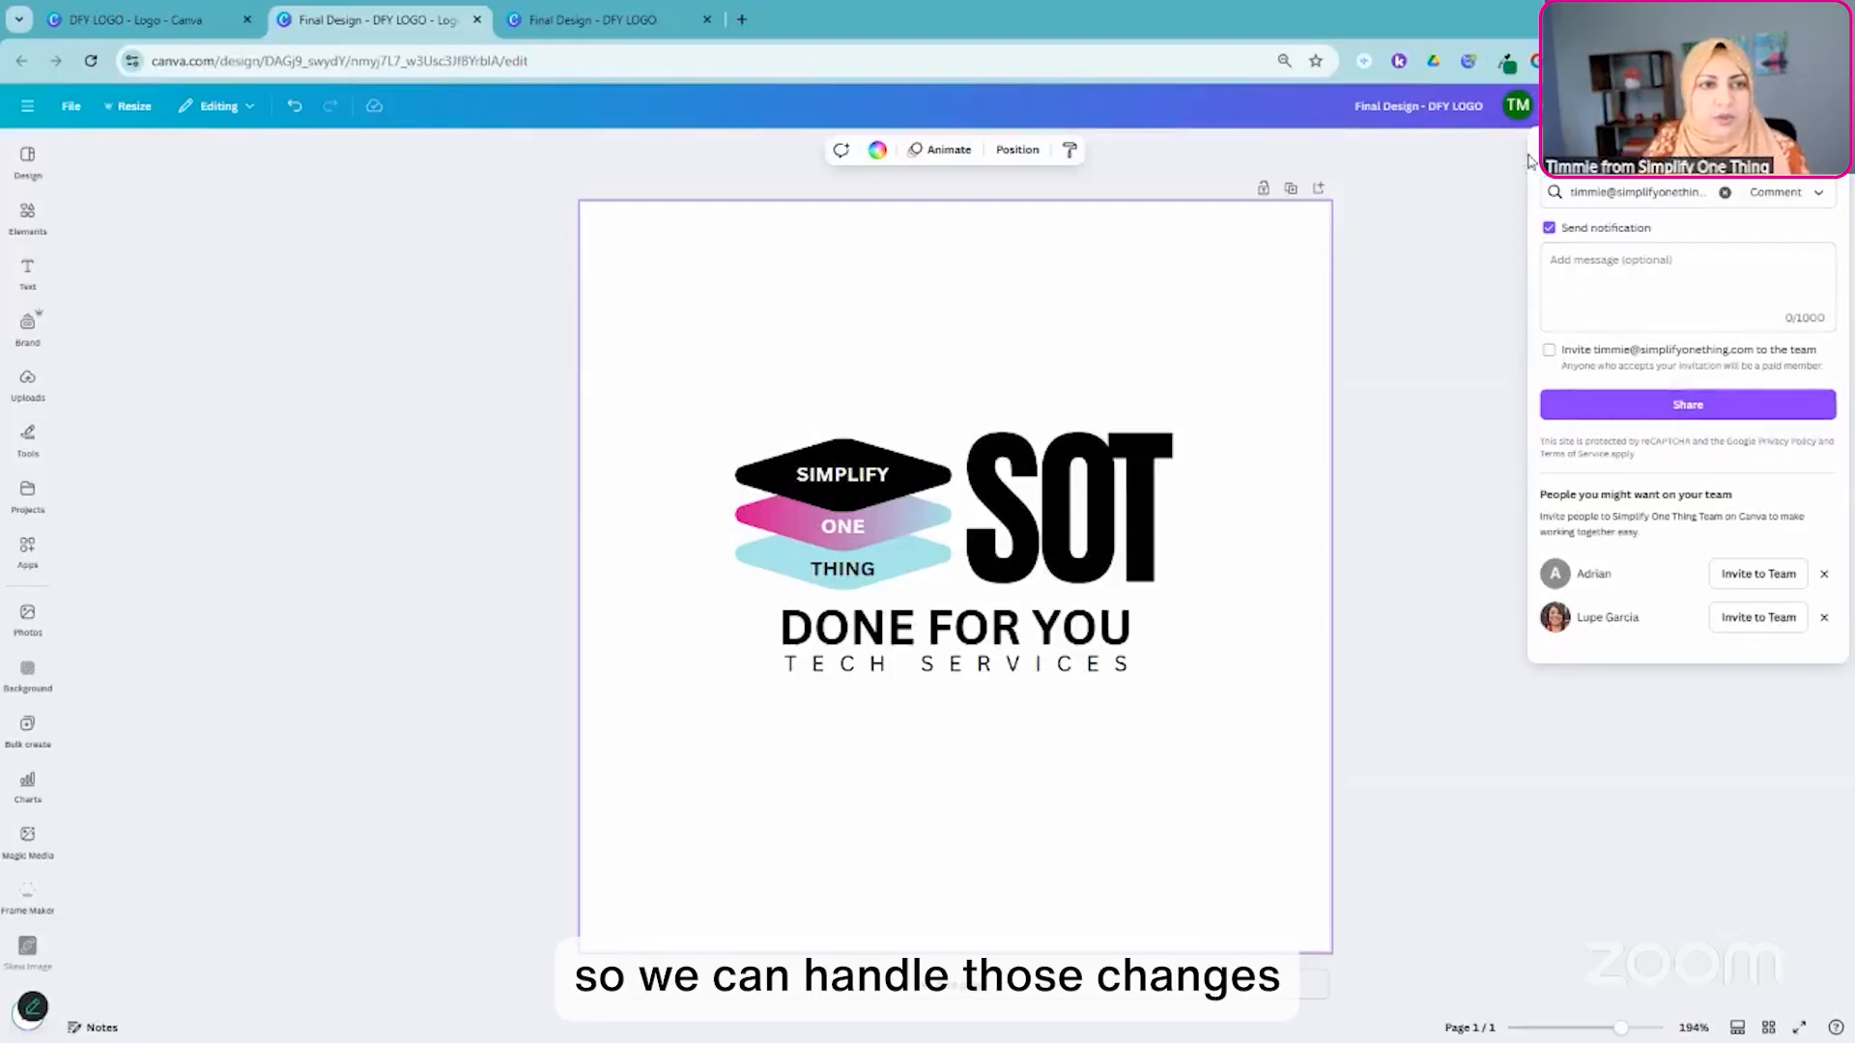
pyautogui.click(1681, 403)
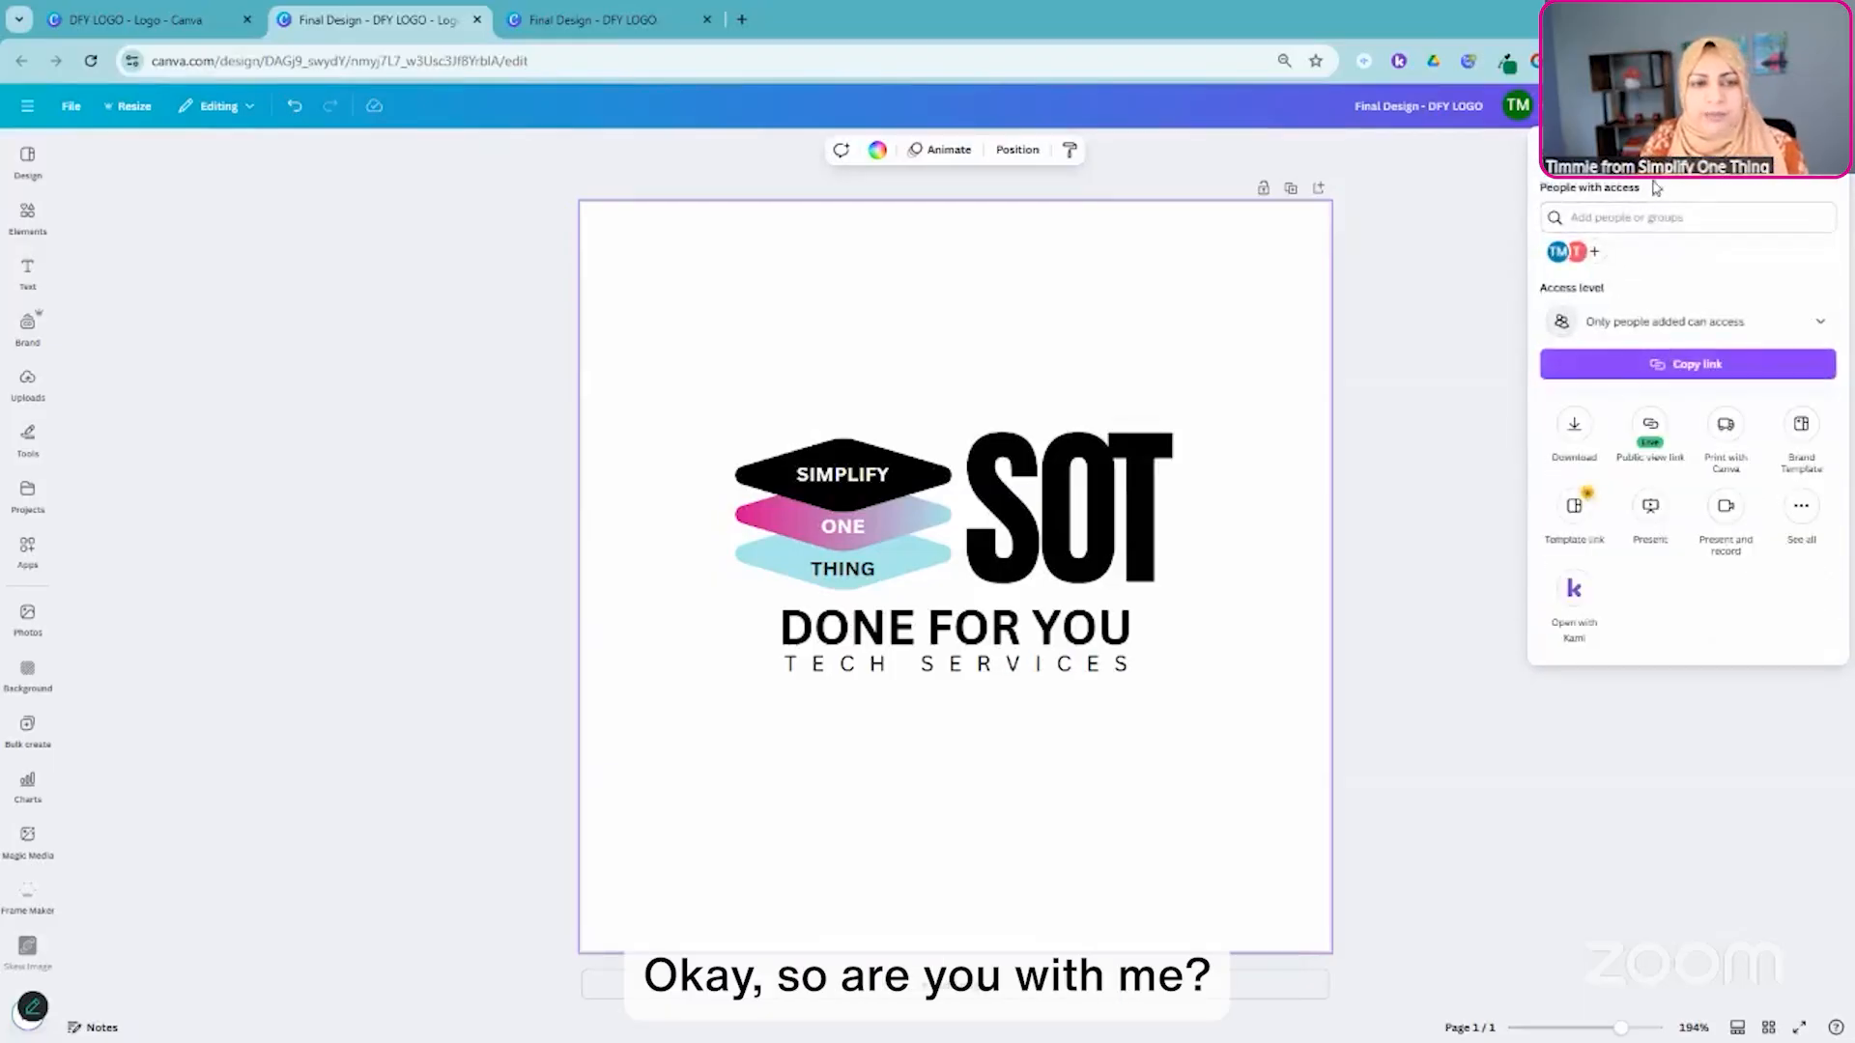
# - Create a template link for the final logo design and copy it
pyautogui.click(1700, 369)
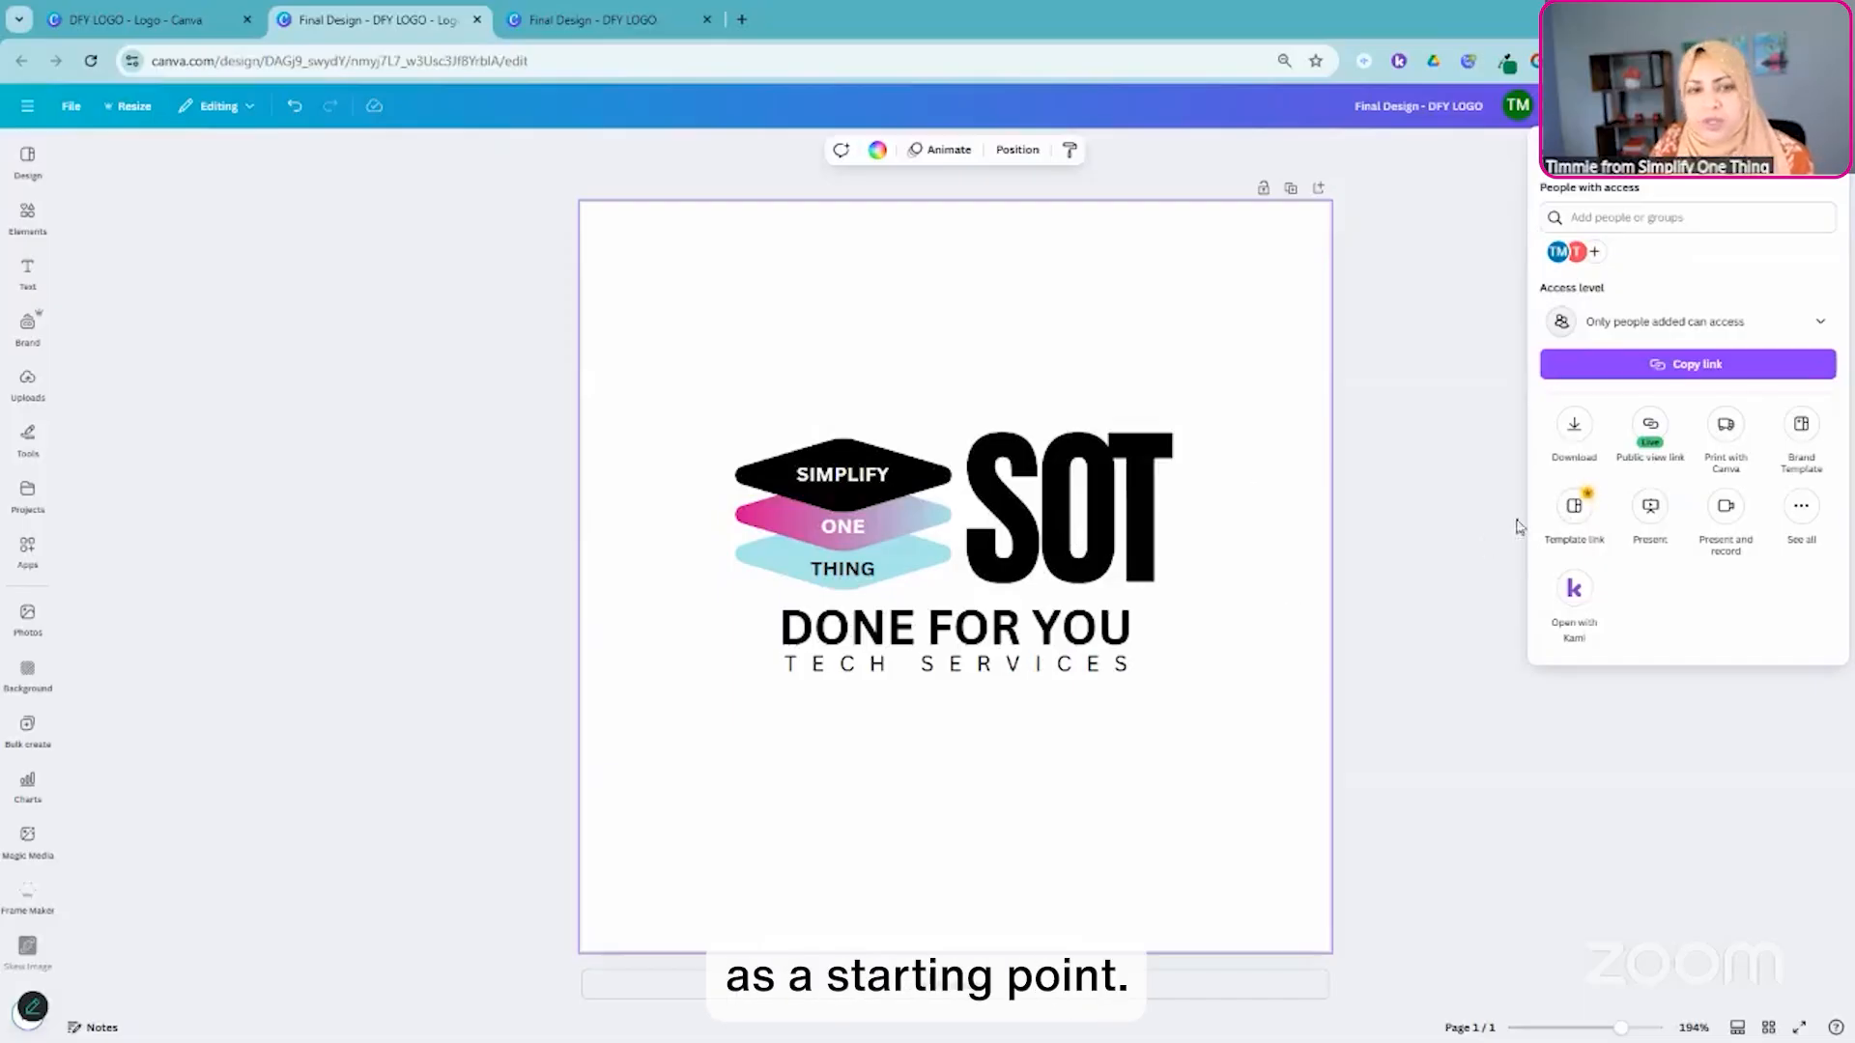
pyautogui.click(1575, 507)
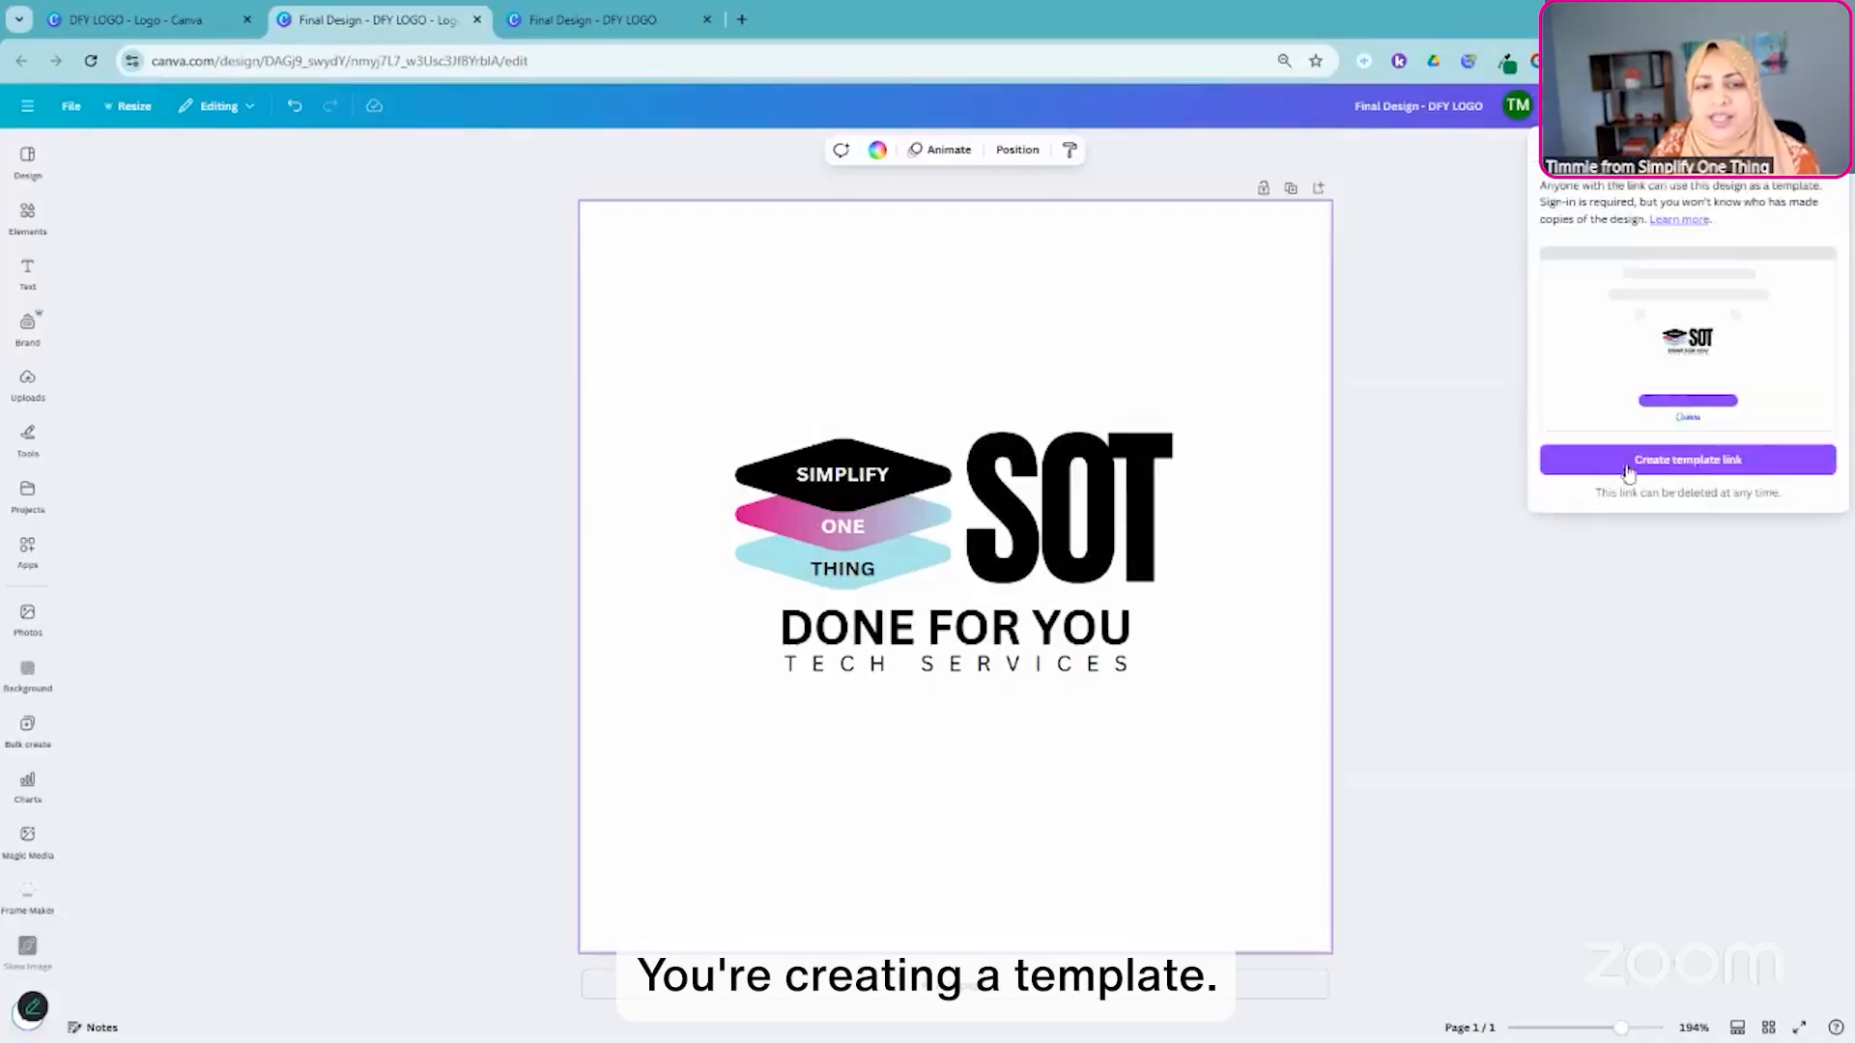
pyautogui.click(1714, 475)
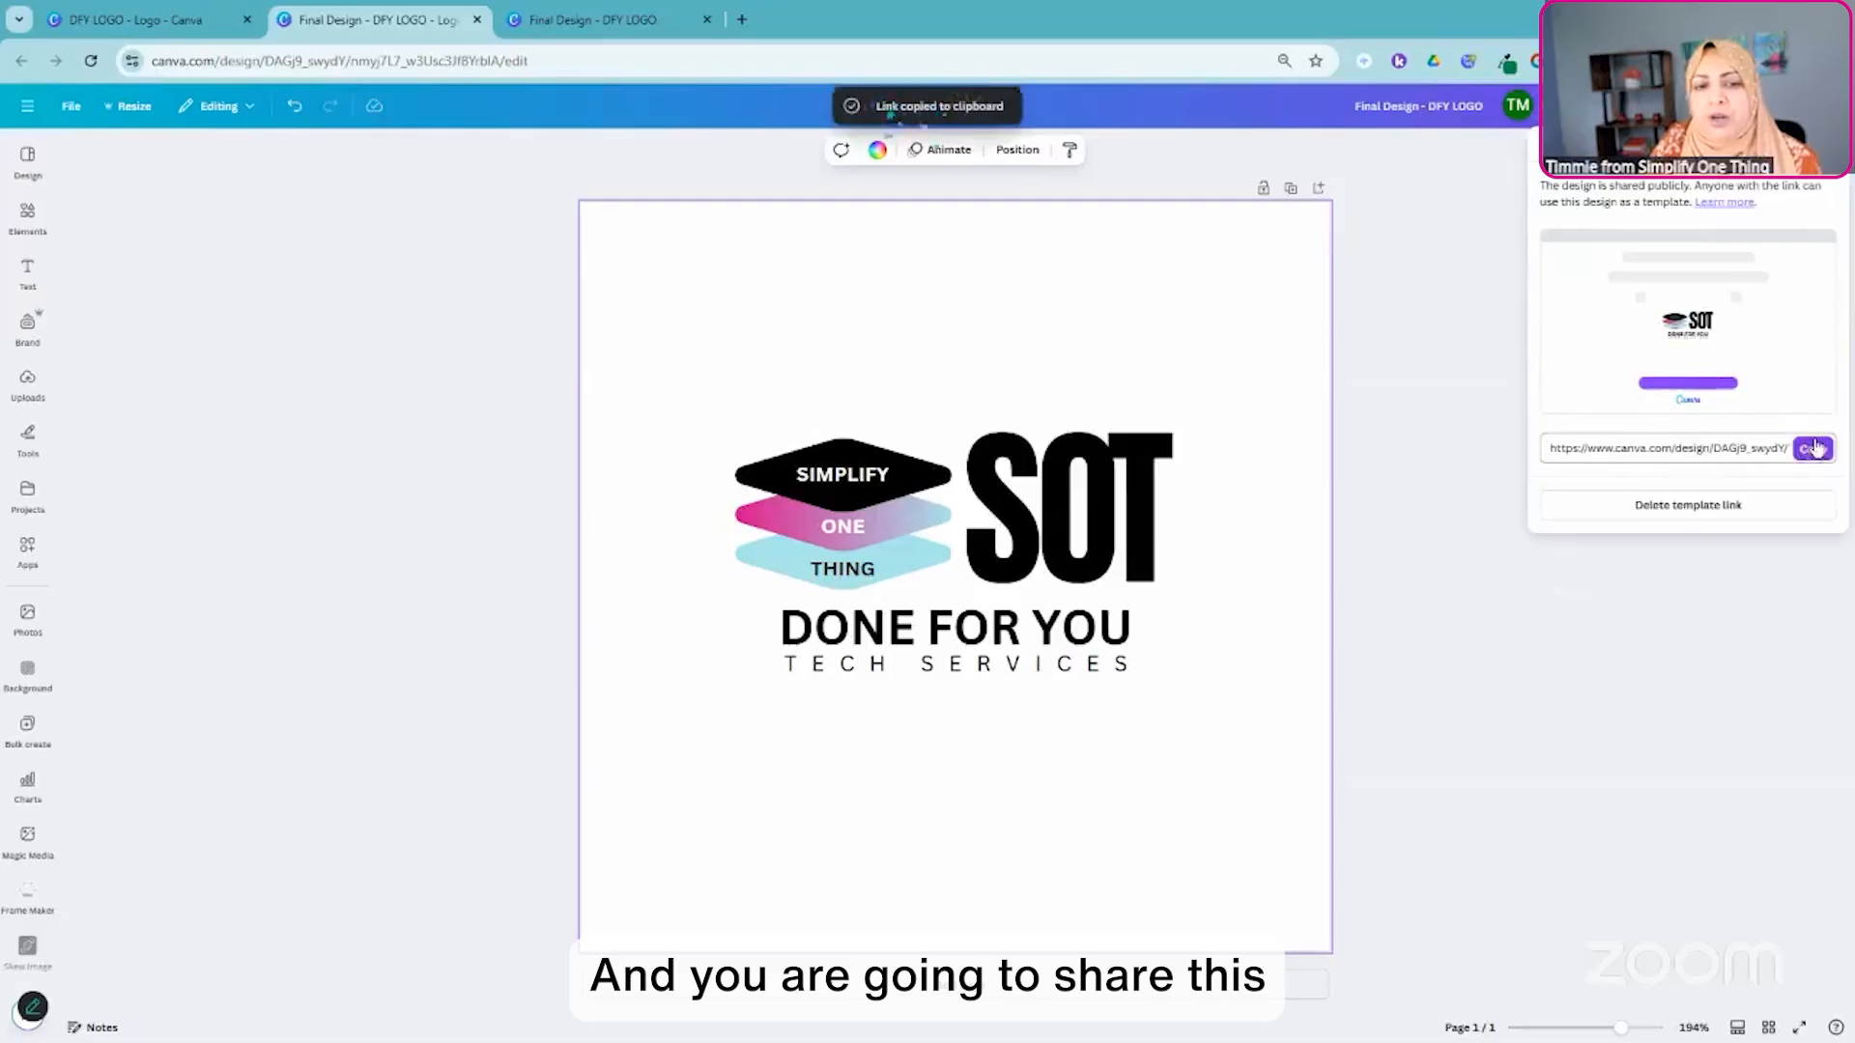
pyautogui.click(1814, 447)
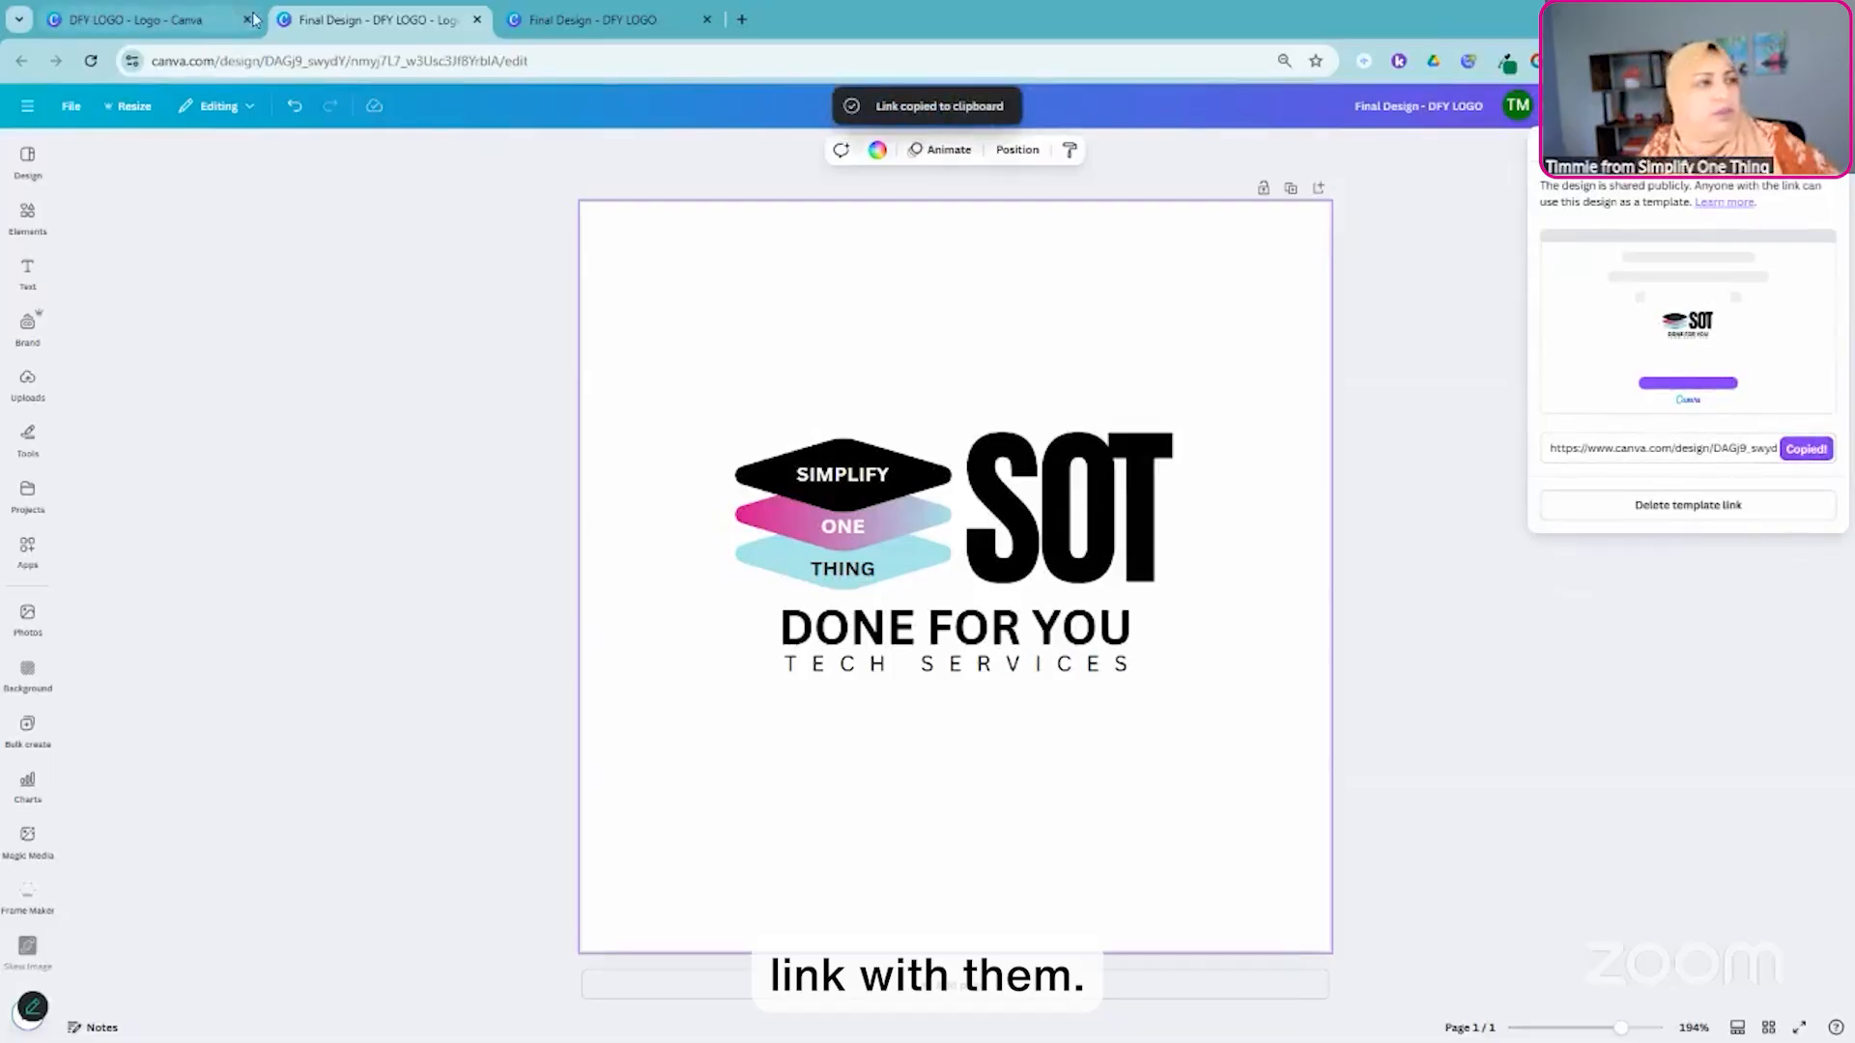
# - Open the copied template link in a new browser tab
pyautogui.click(742, 19)
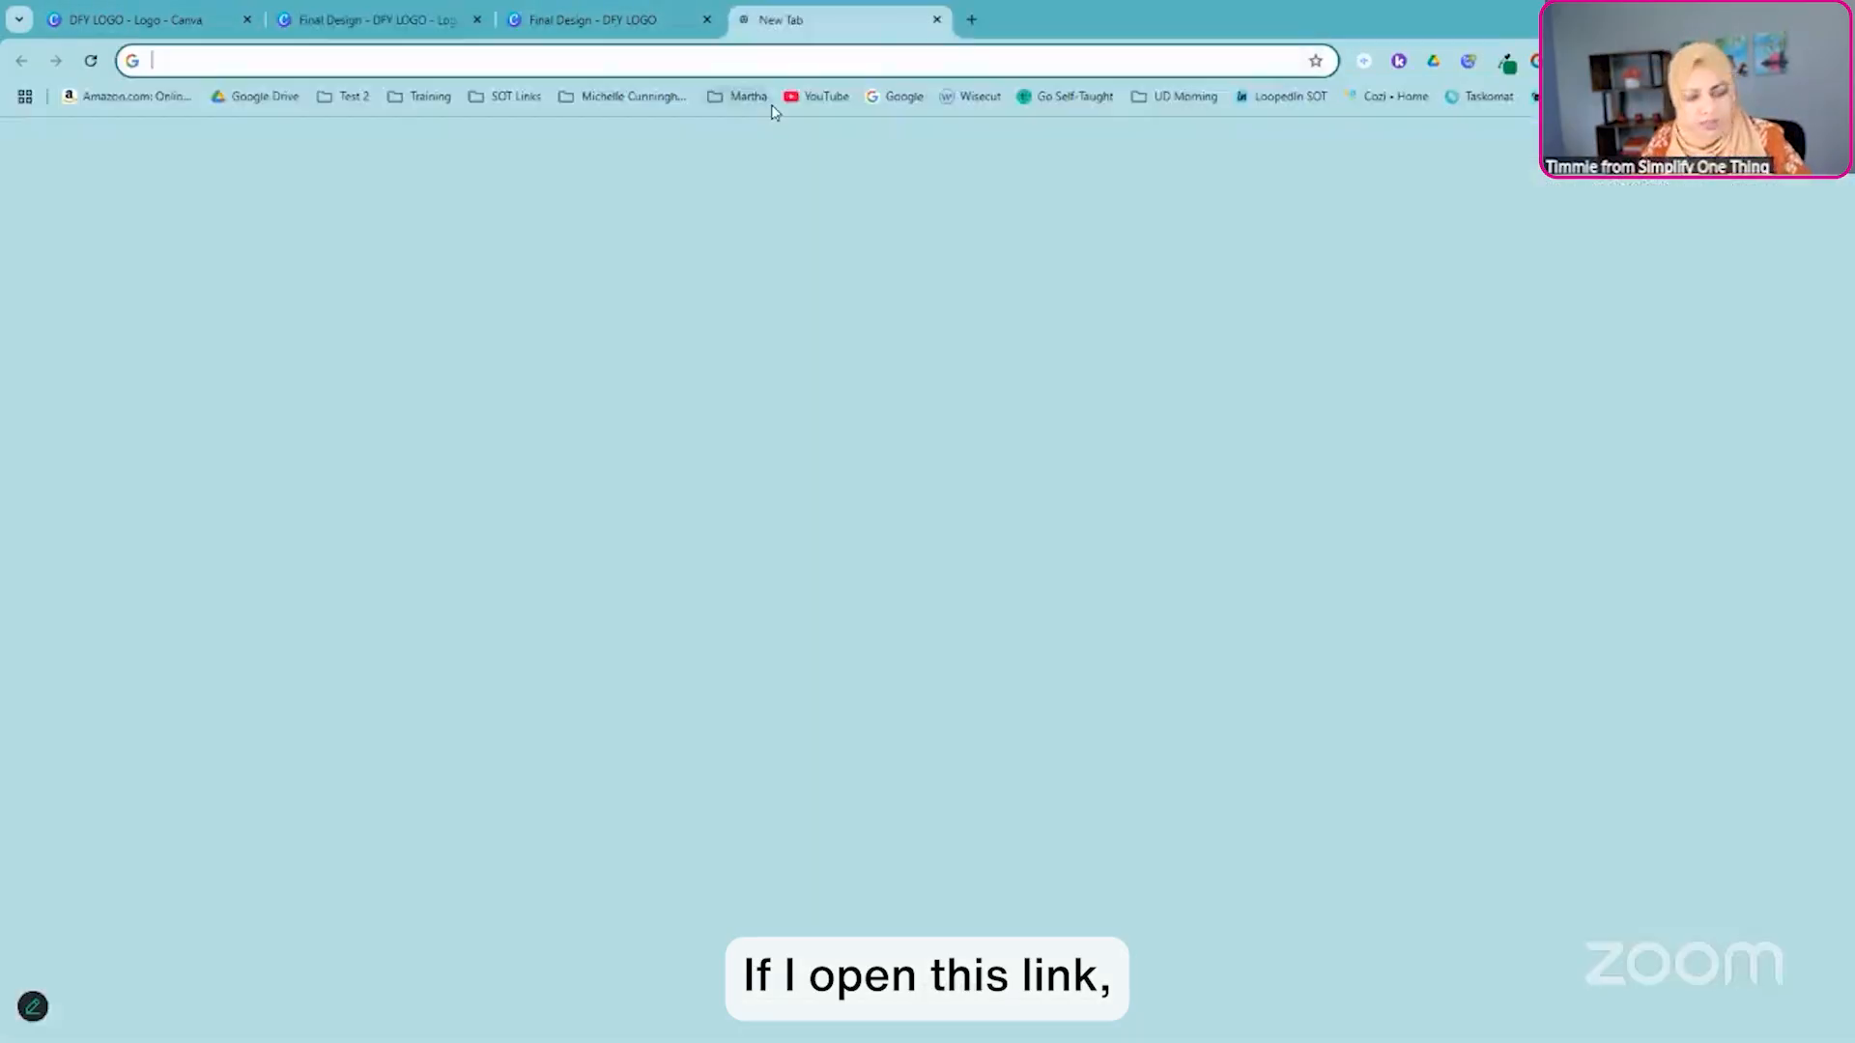
pyautogui.hotkey('ctrl', 'v')
pyautogui.press('Return')
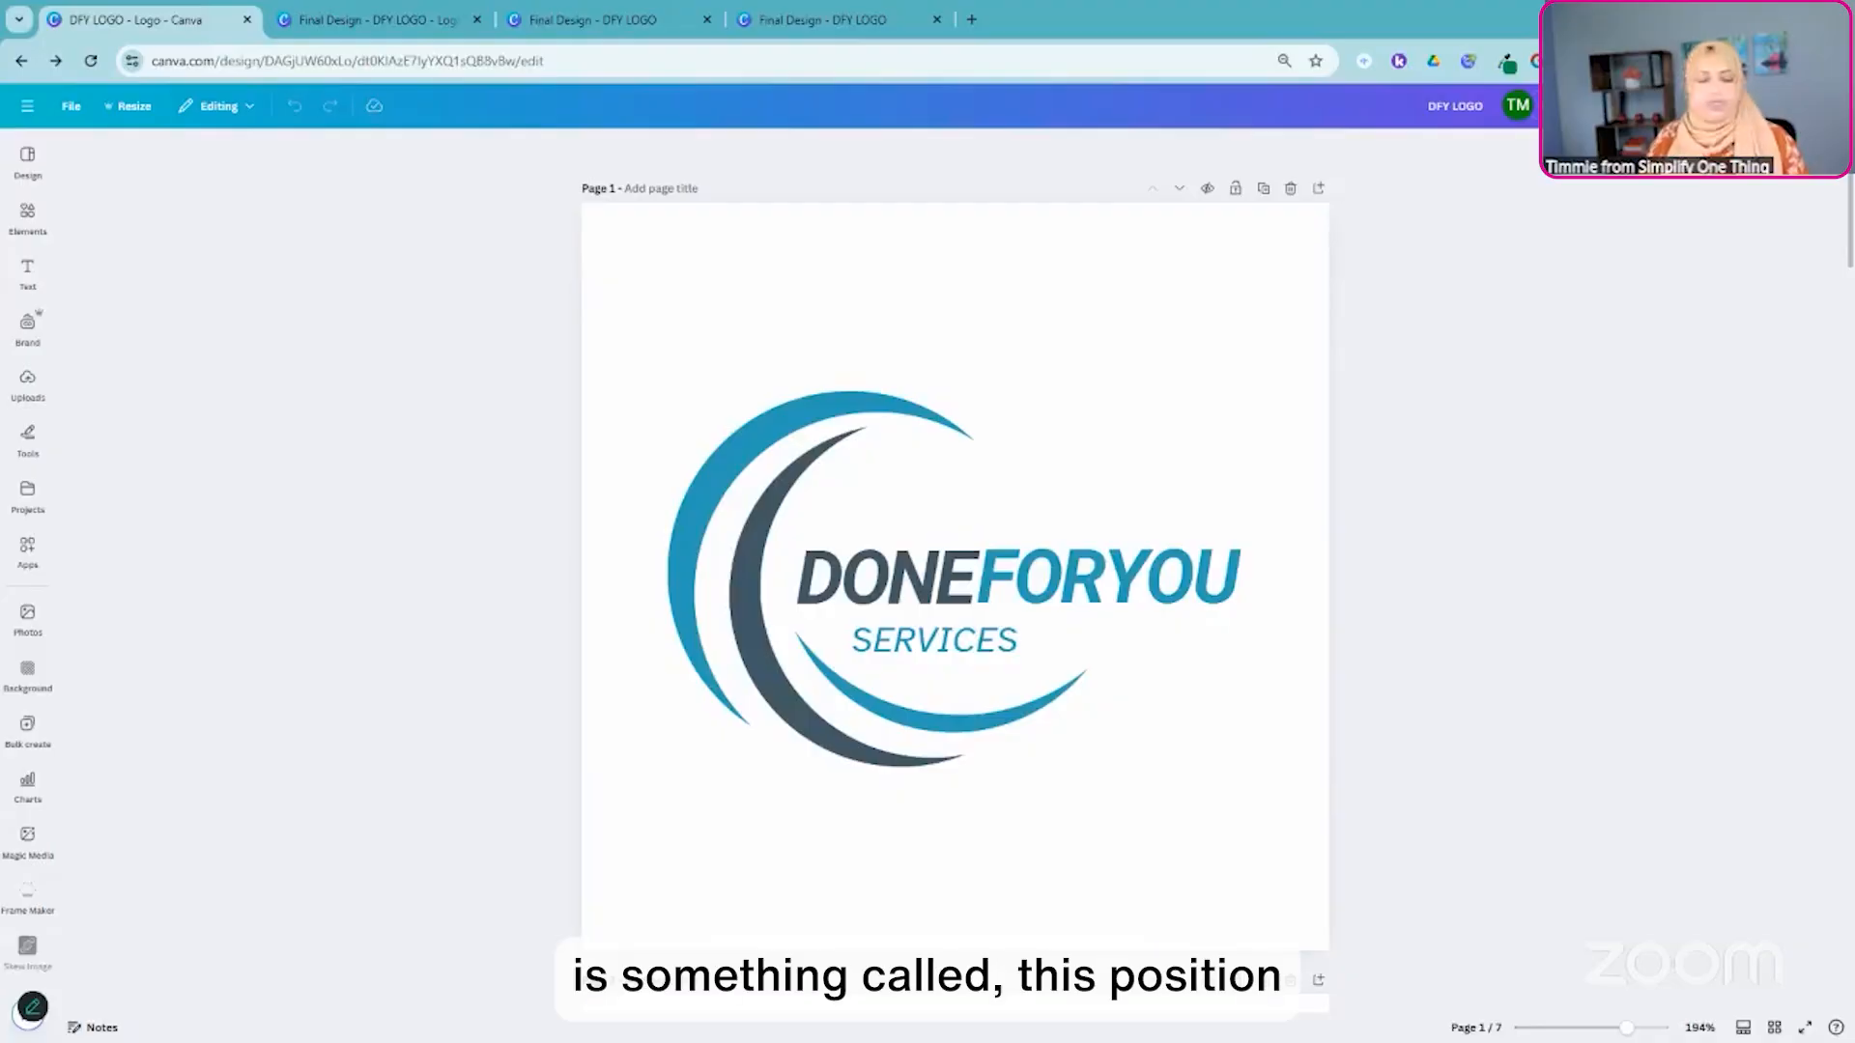
# - Examine the page 1 logo in the original DFY LOGO design: its individual elements, layer order and the arrangement options for the swoosh graphic
pyautogui.scroll(-6, 1179, 521)
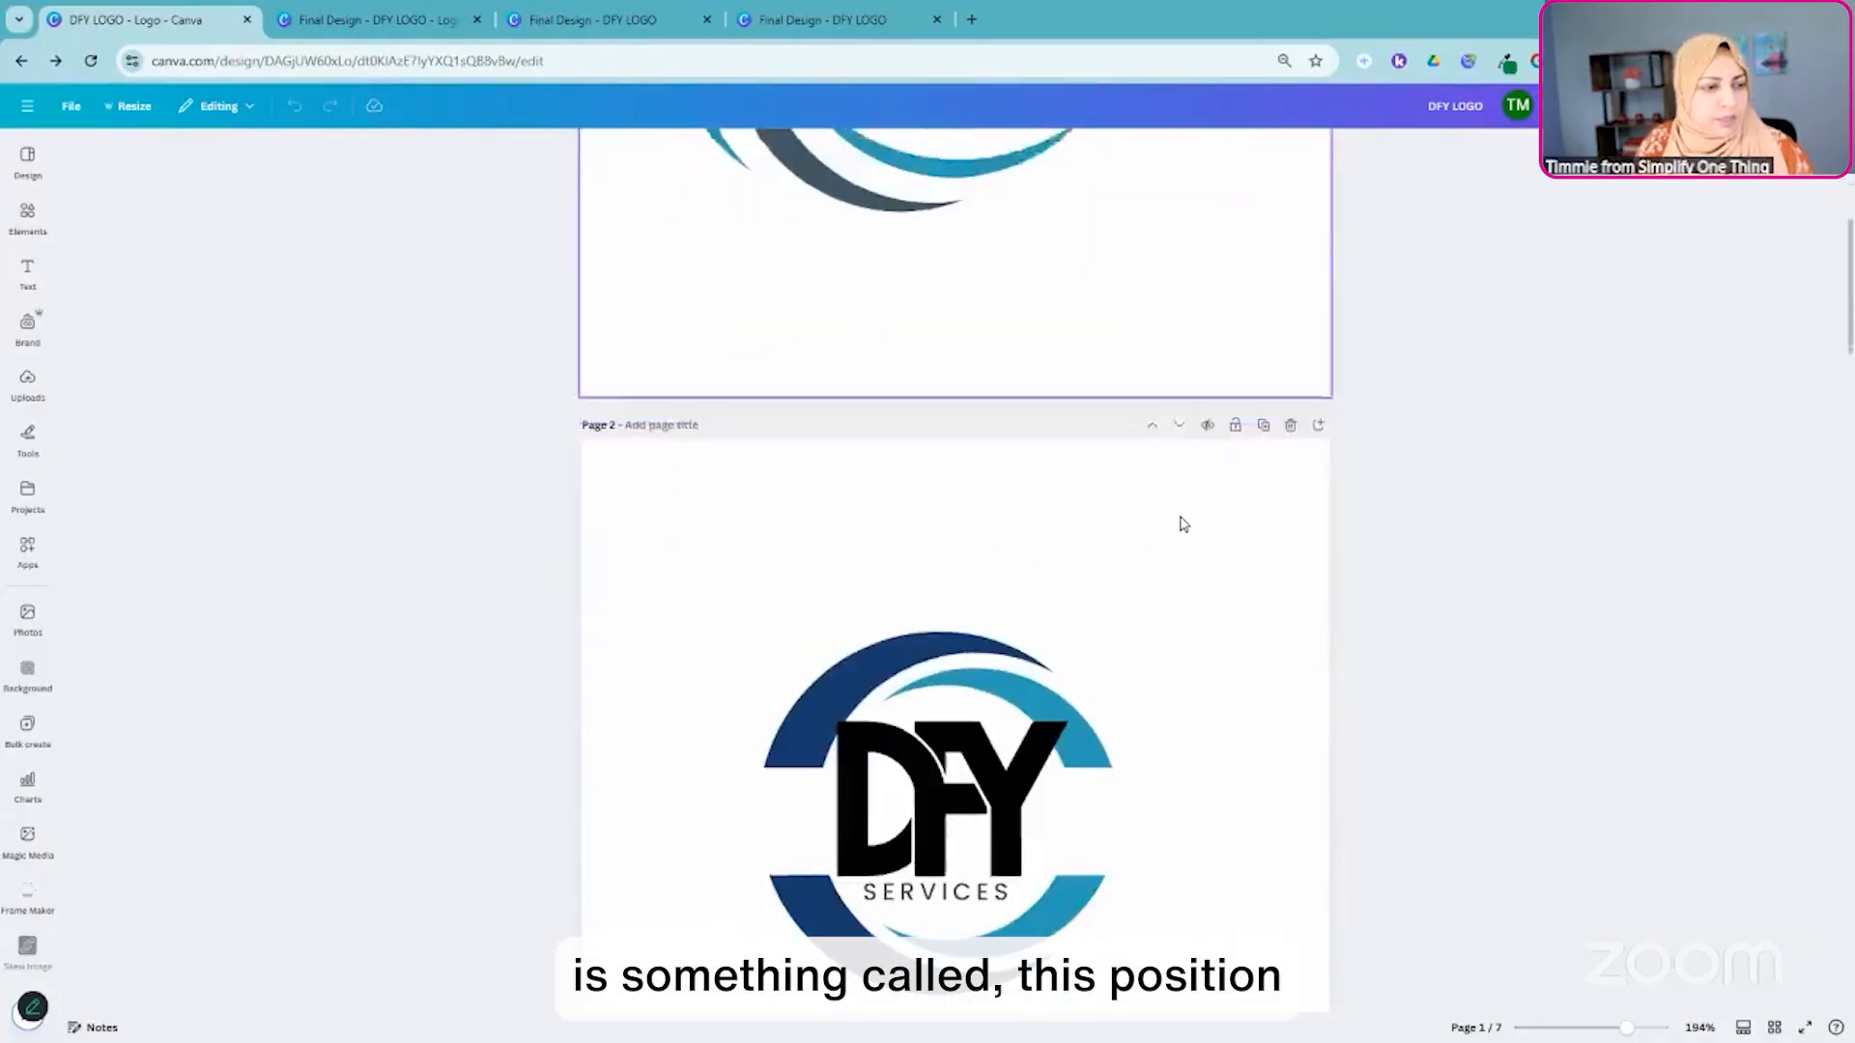
pyautogui.scroll(5, 1175, 523)
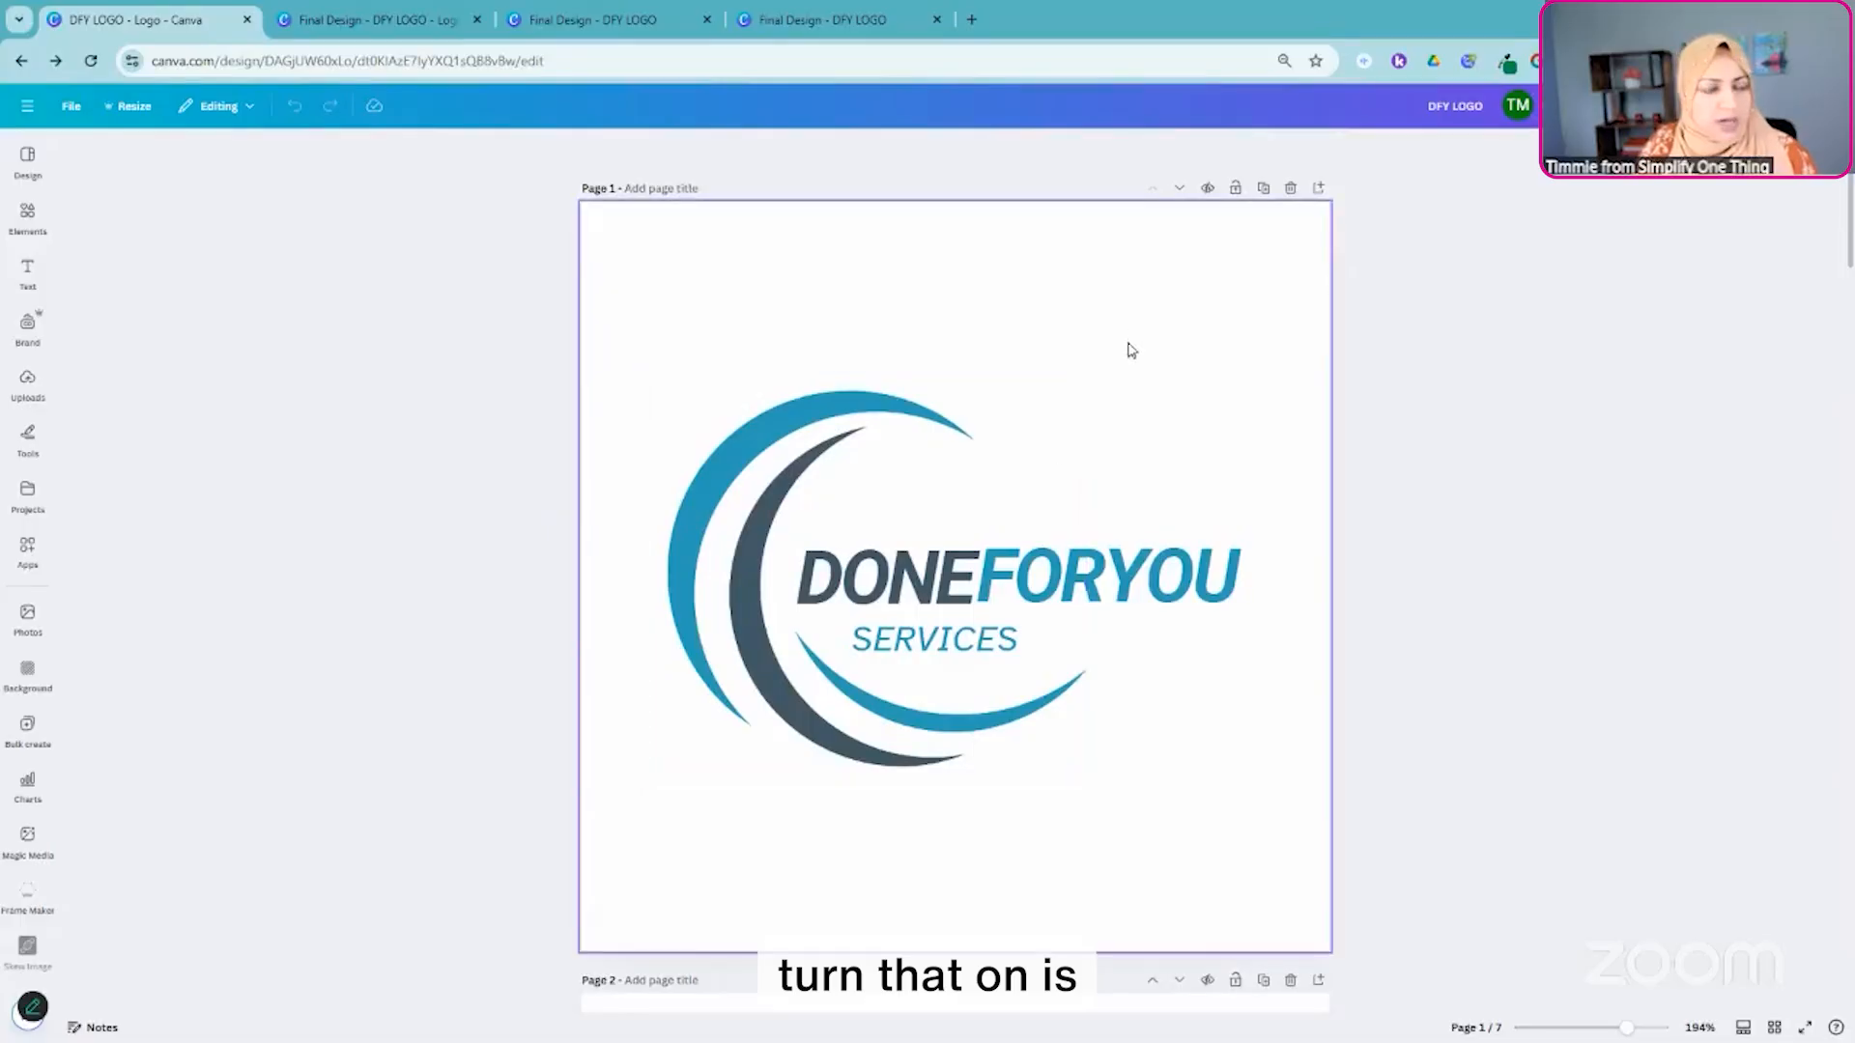
pyautogui.click(929, 512)
pyautogui.click(886, 582)
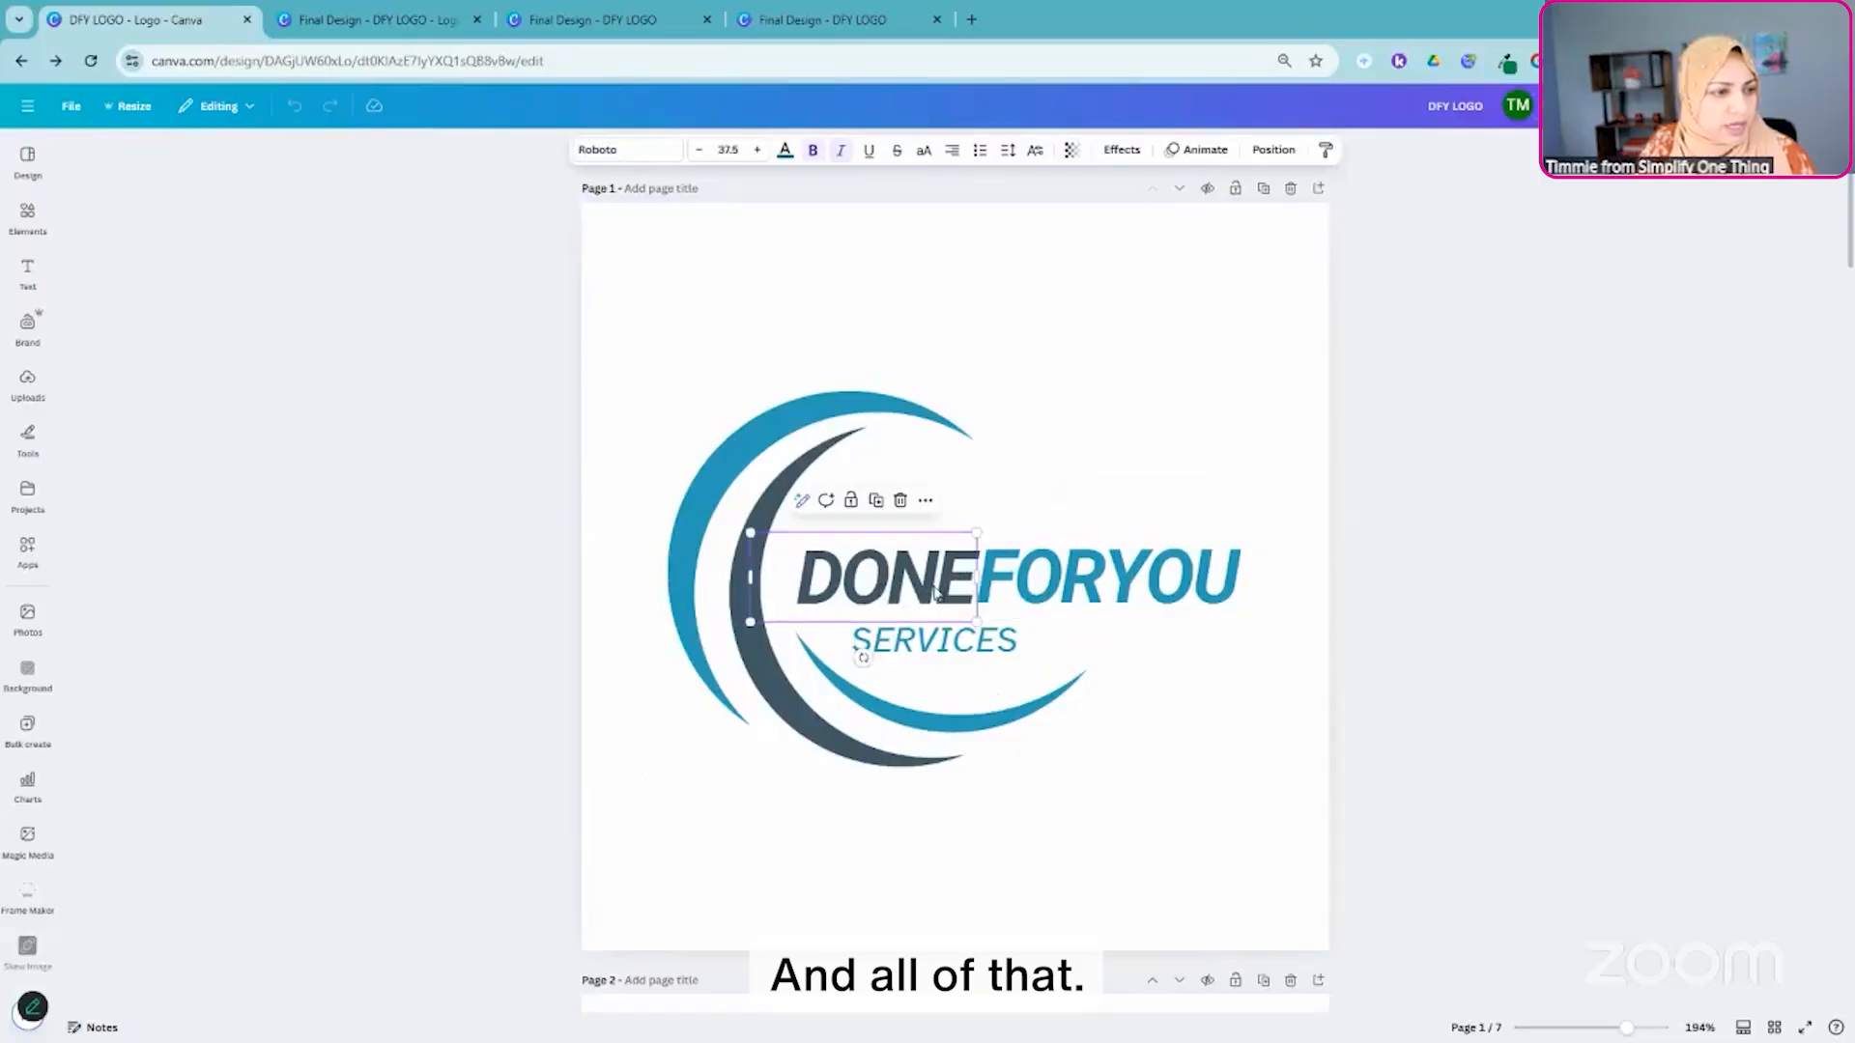
pyautogui.click(901, 645)
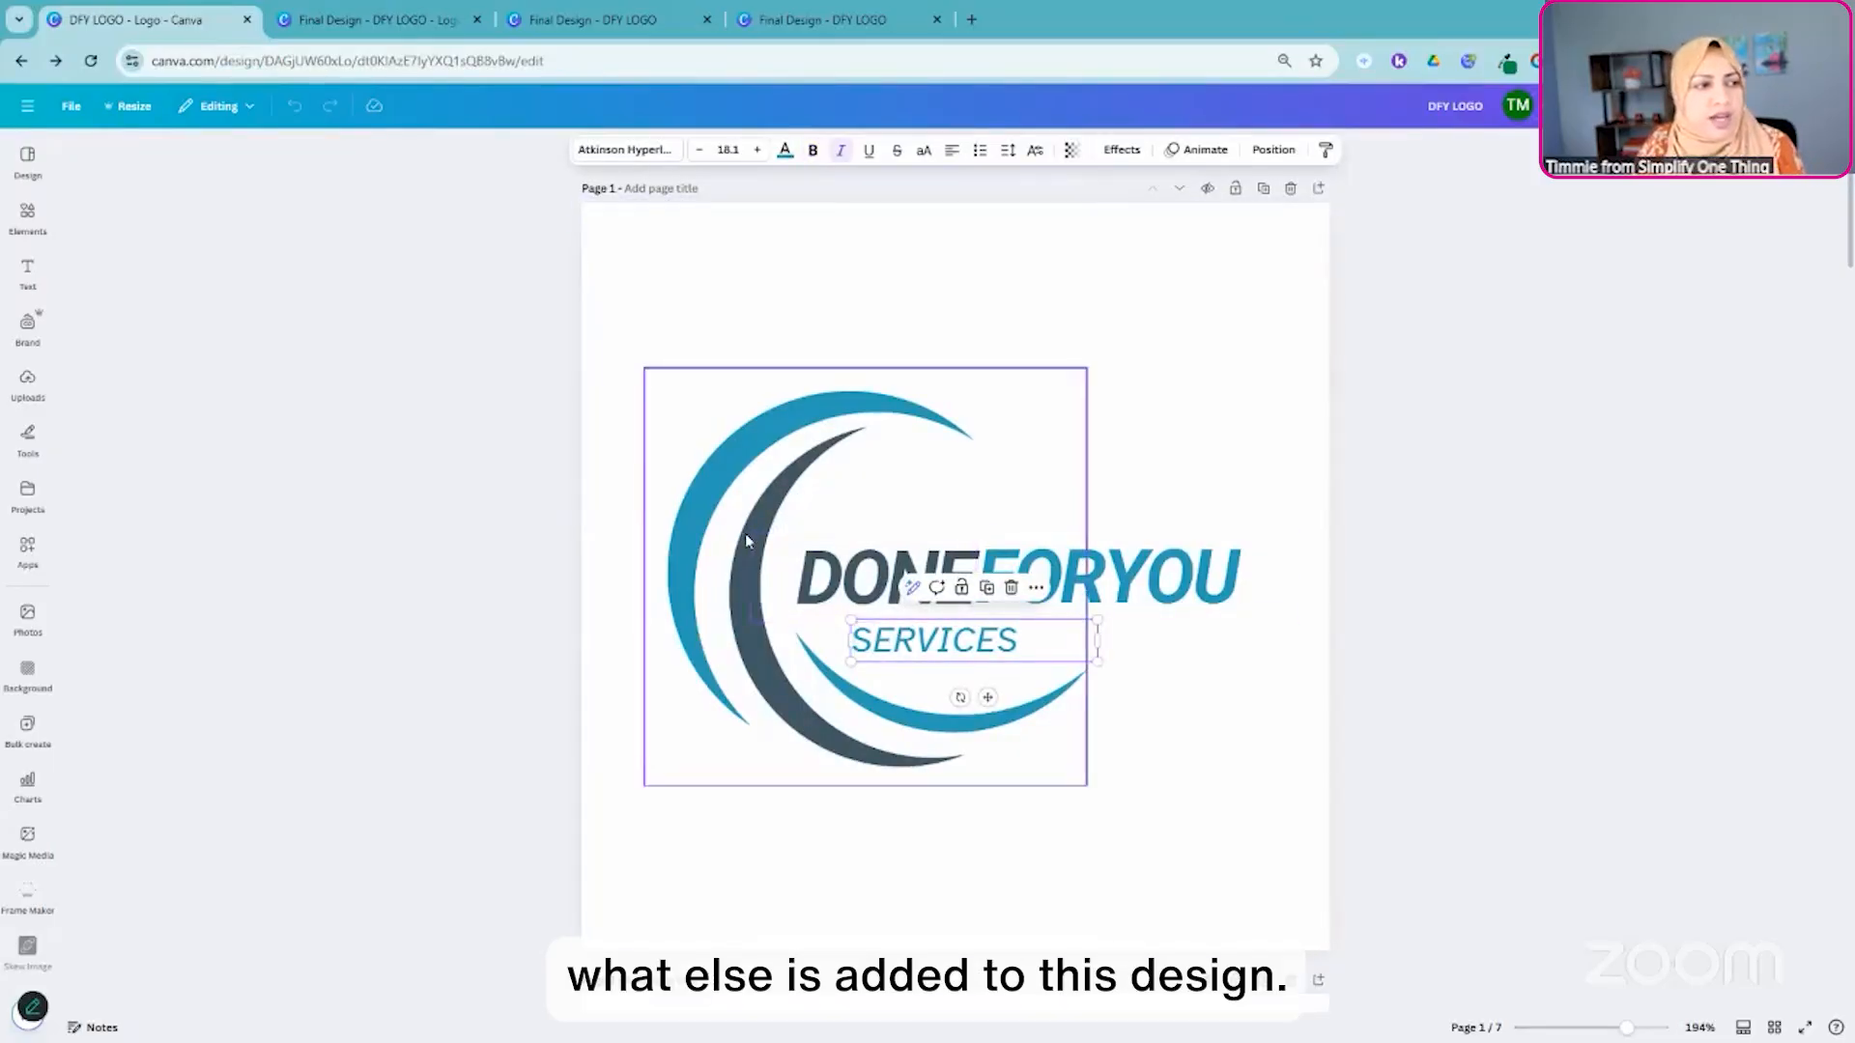
pyautogui.click(955, 301)
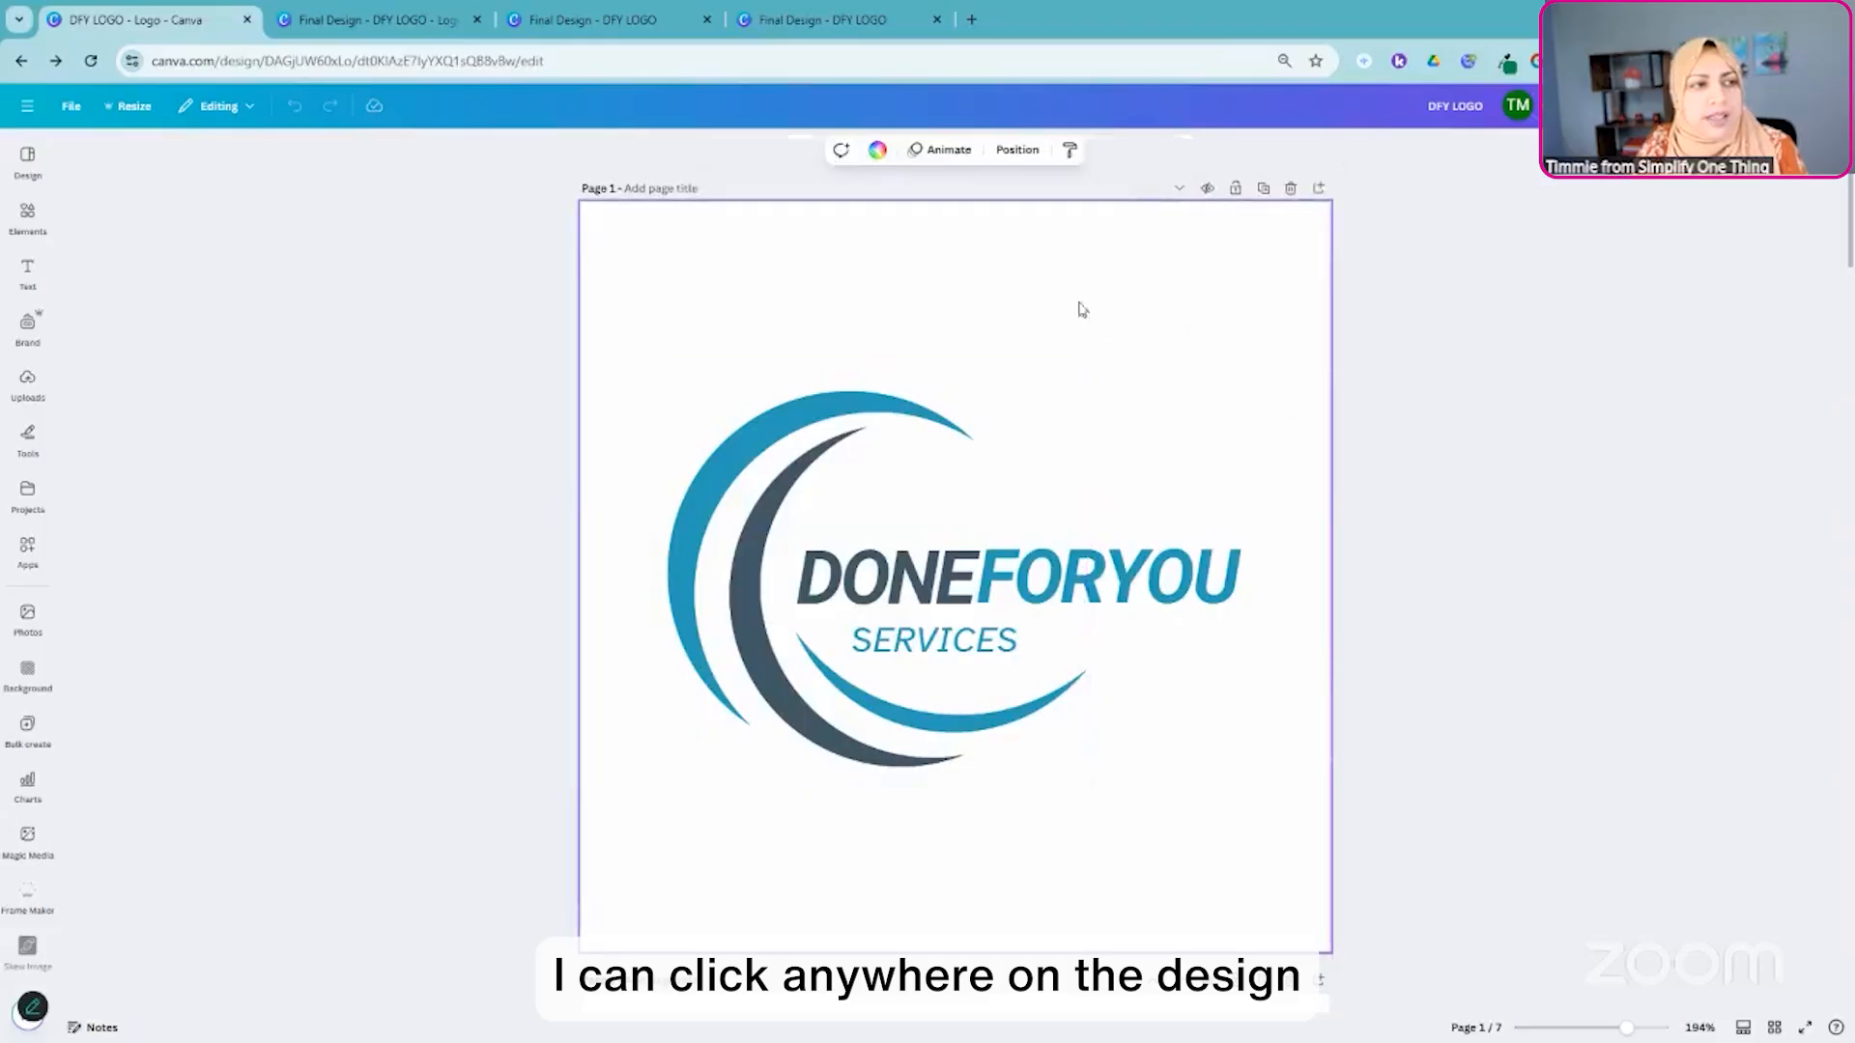
pyautogui.click(1018, 155)
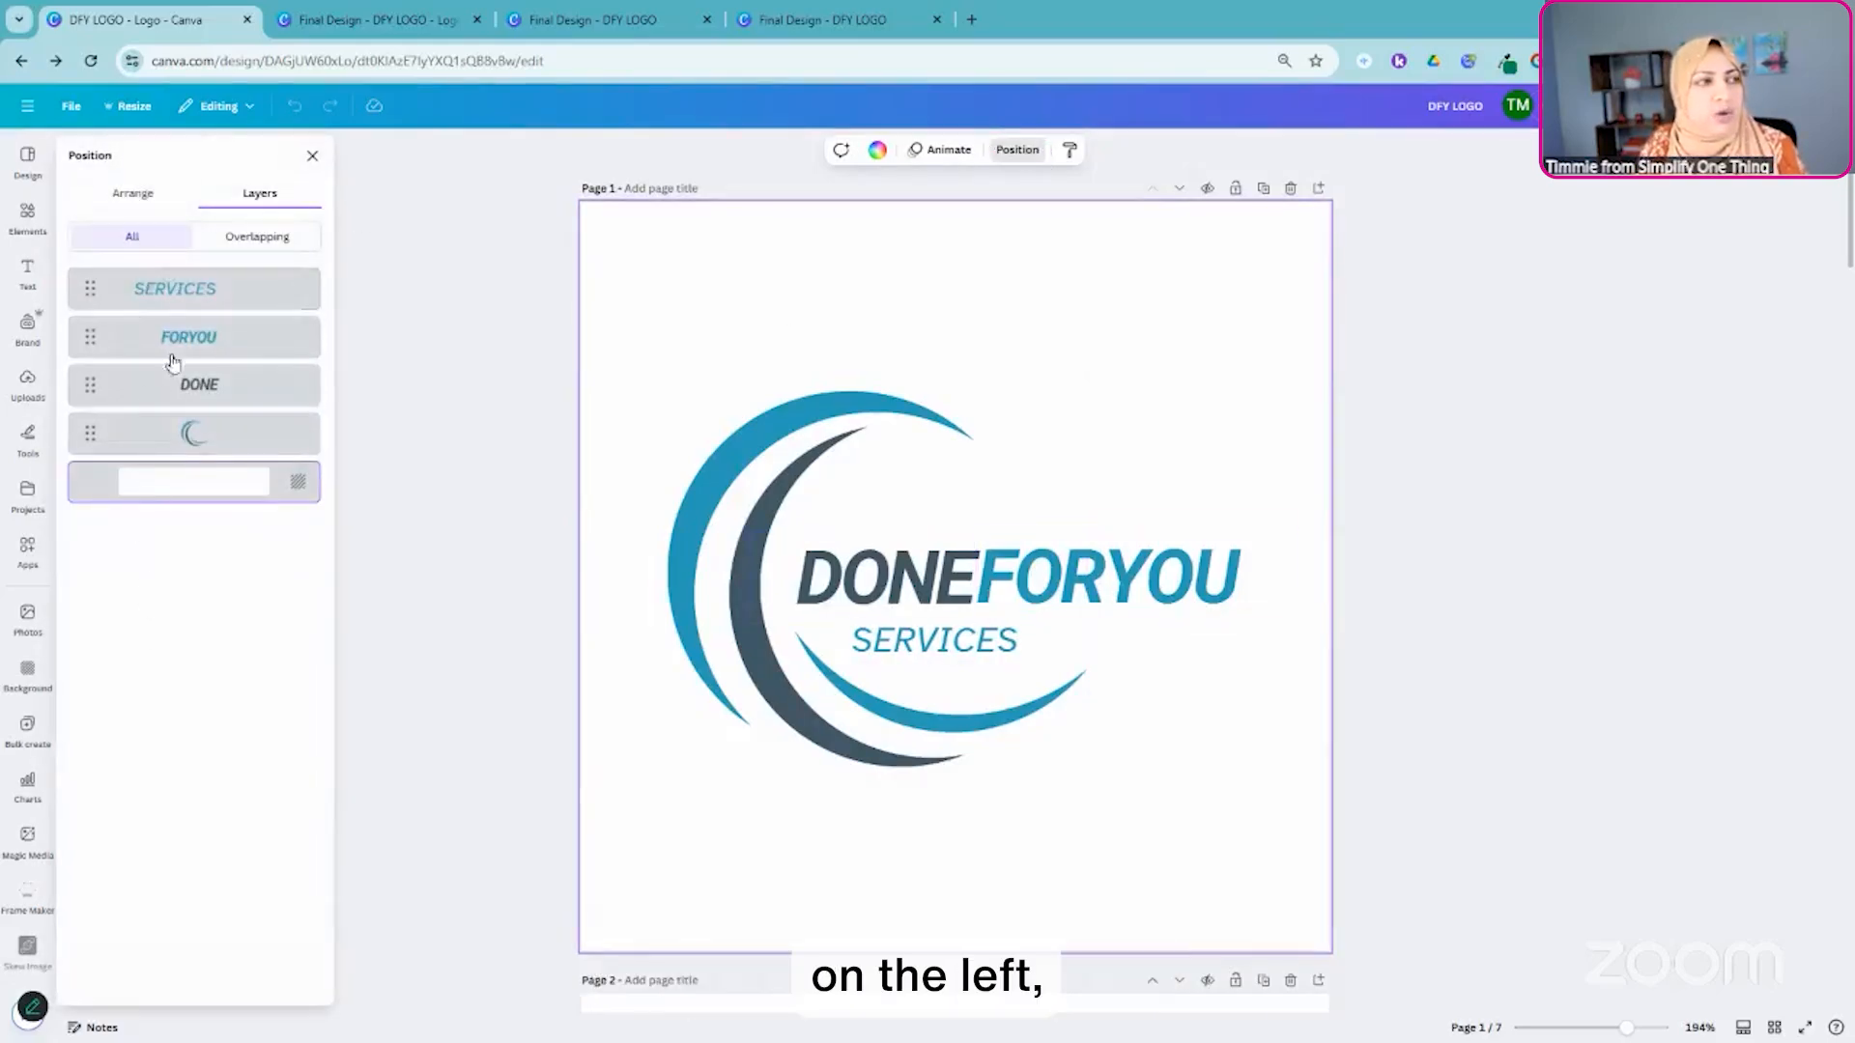
pyautogui.click(126, 202)
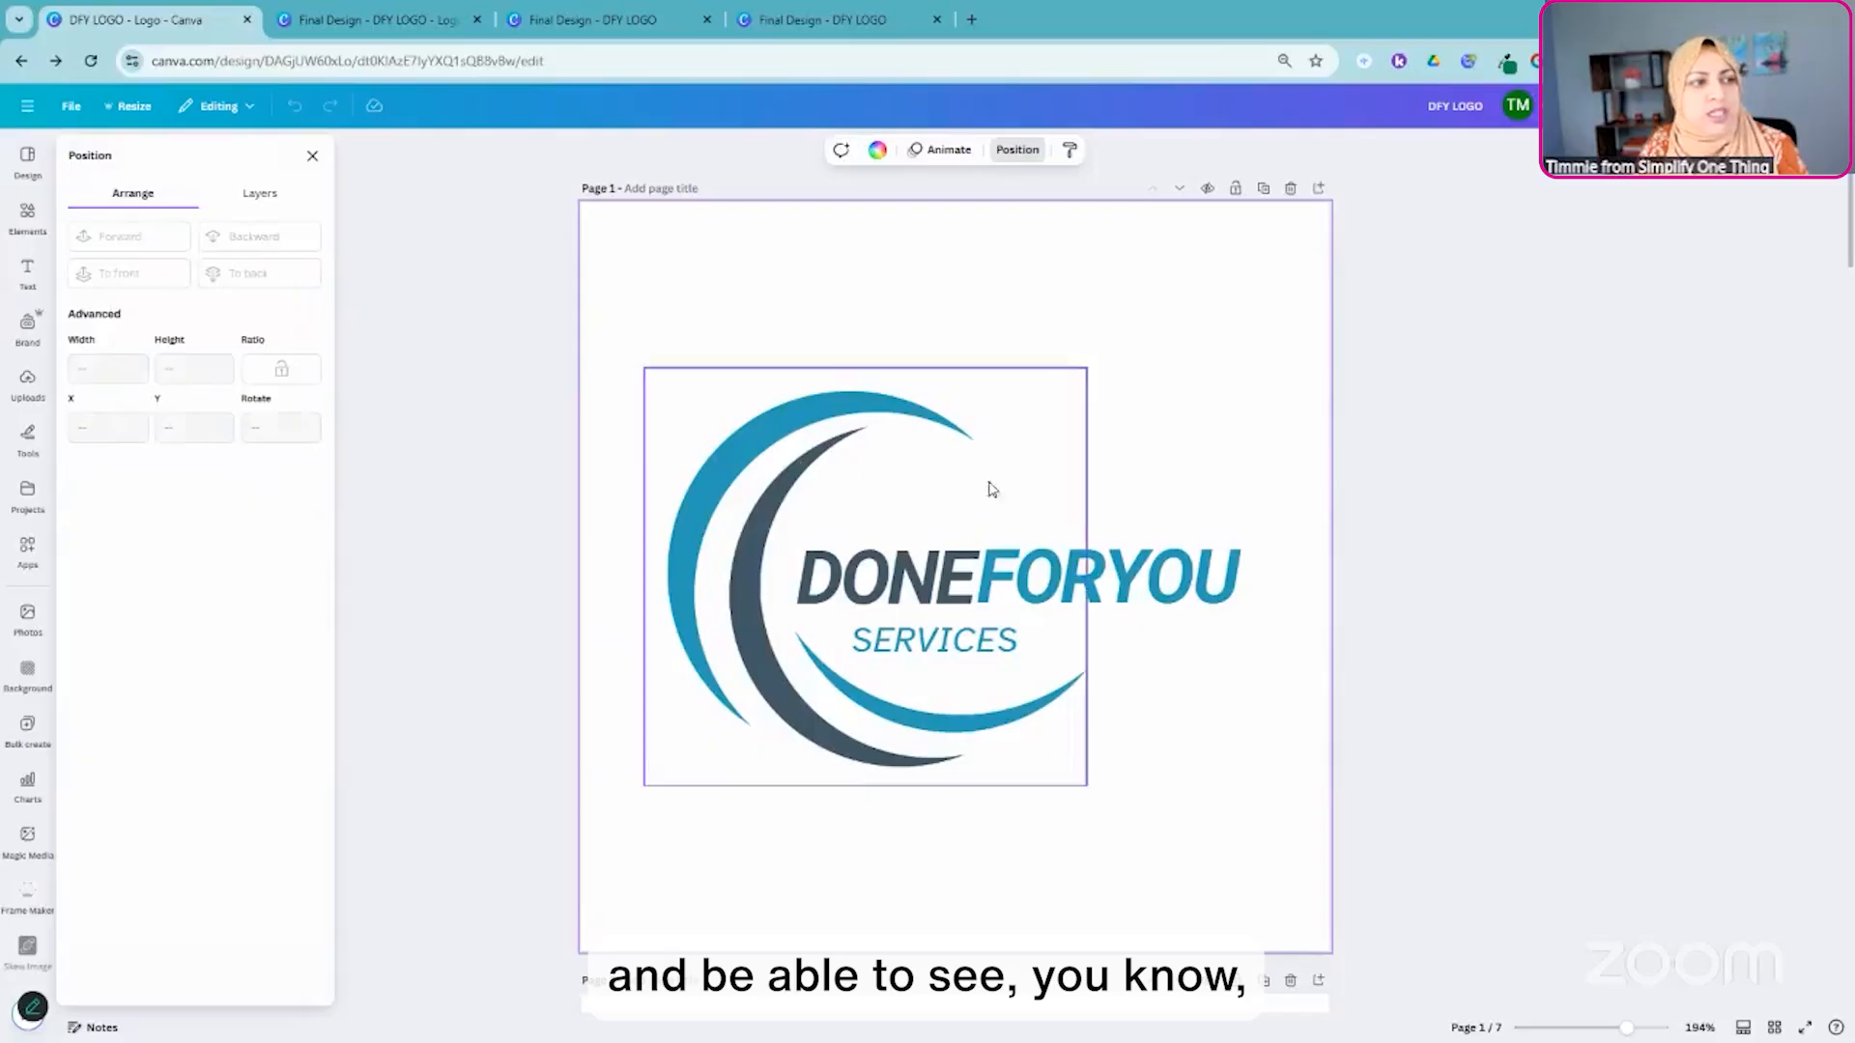
pyautogui.click(783, 454)
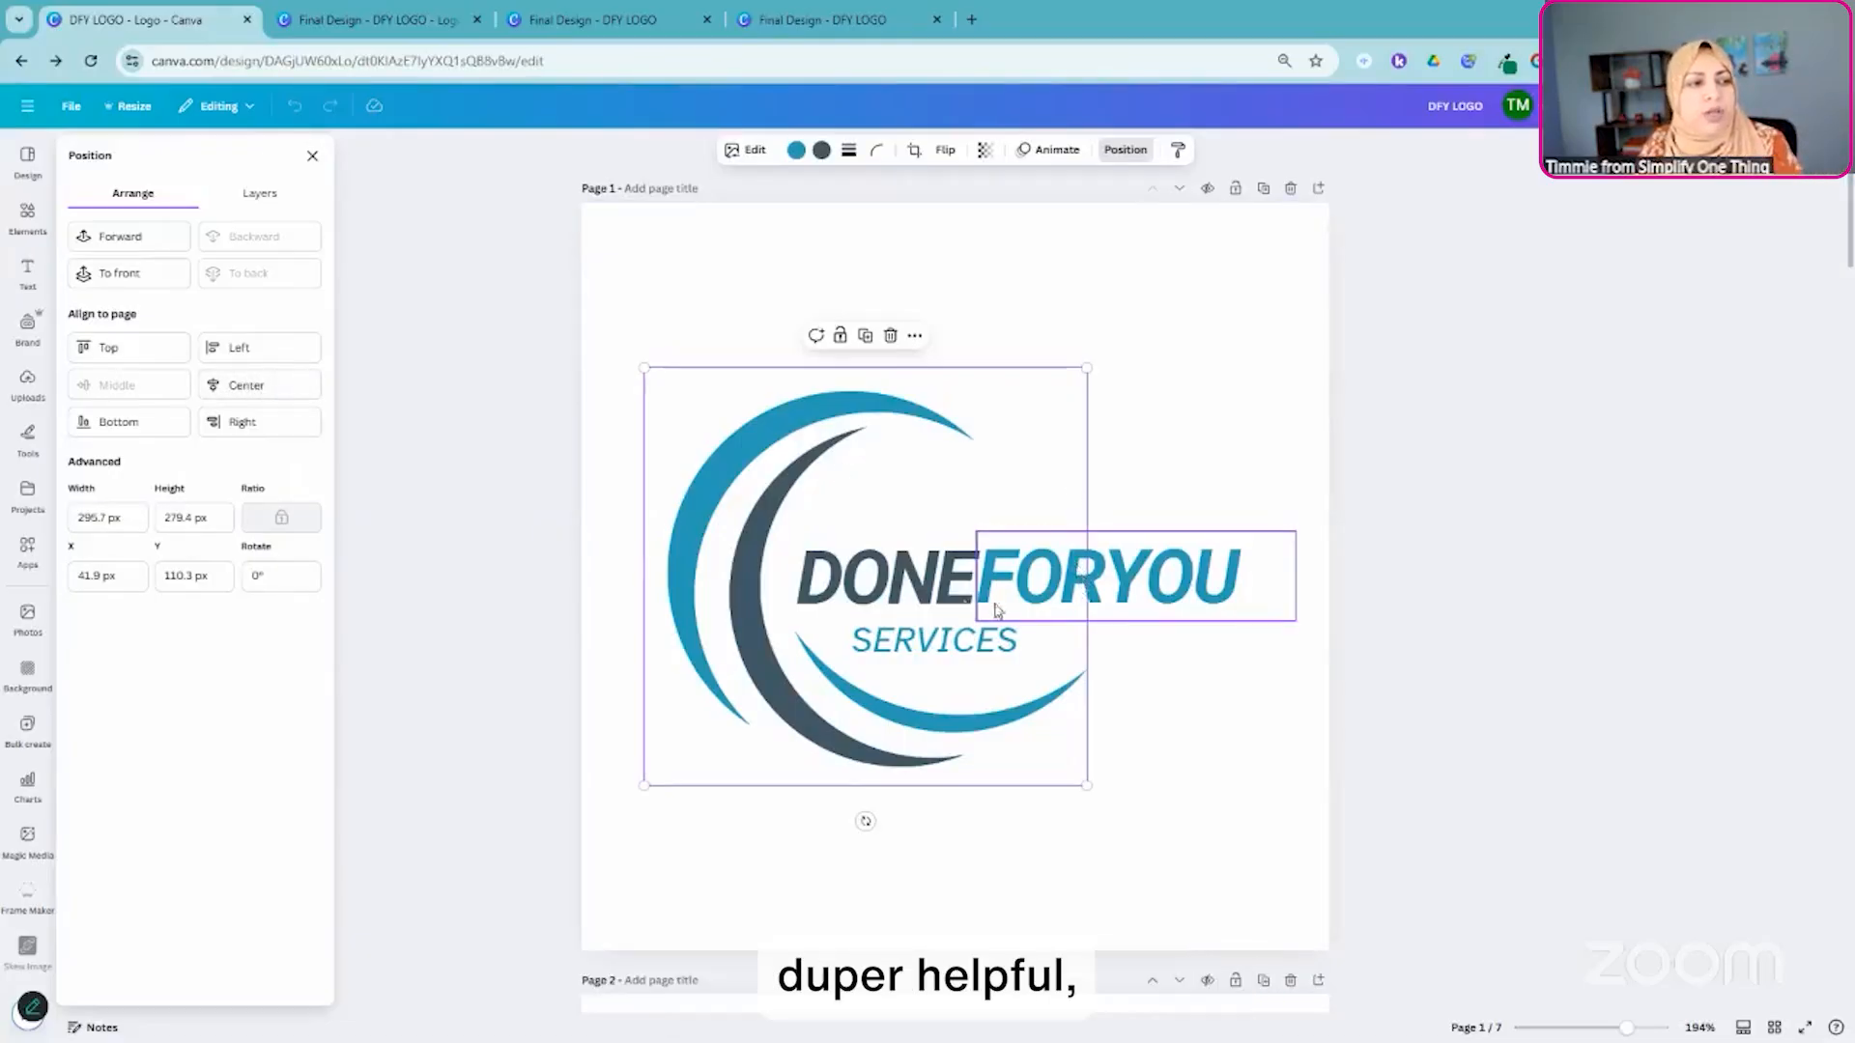
# - Move the SERVICES text on page 1 slightly closer to DONEFORYOU and align it horizontally to the page center
pyautogui.click(925, 649)
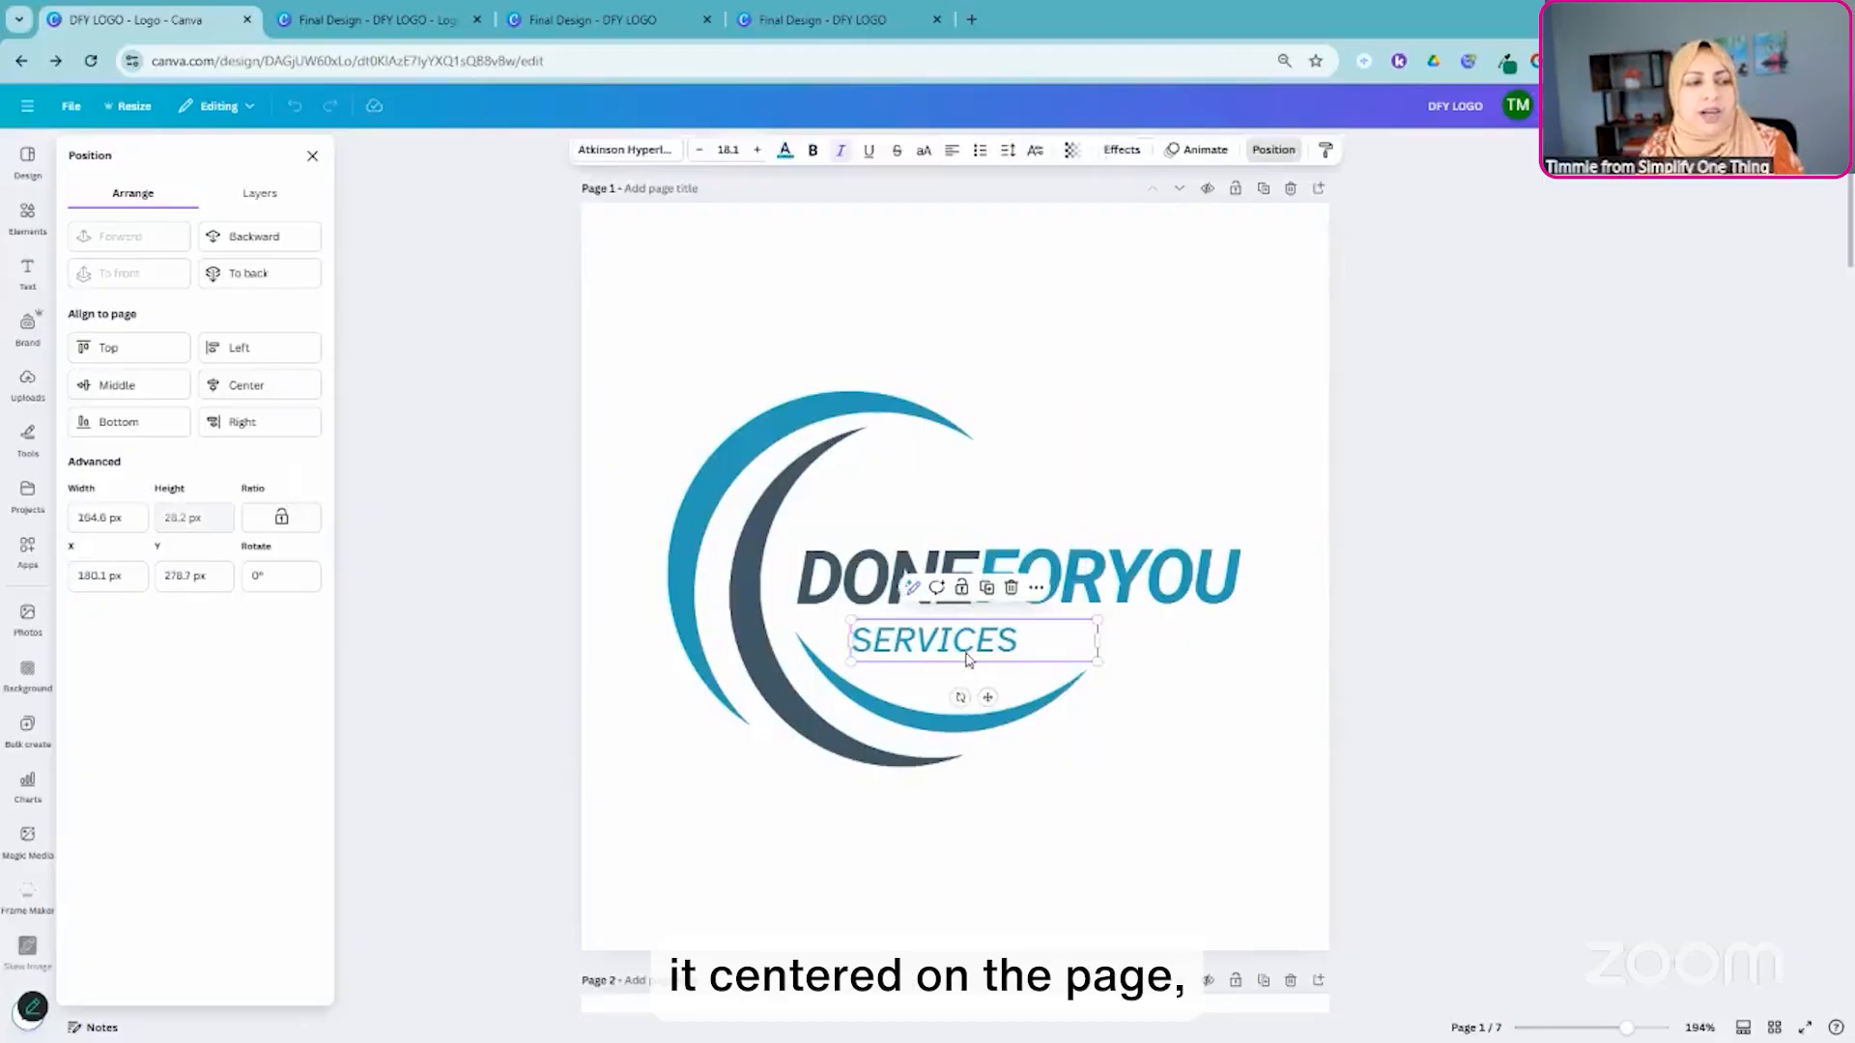
pyautogui.moveTo(930, 643); pyautogui.dragTo(971, 638)
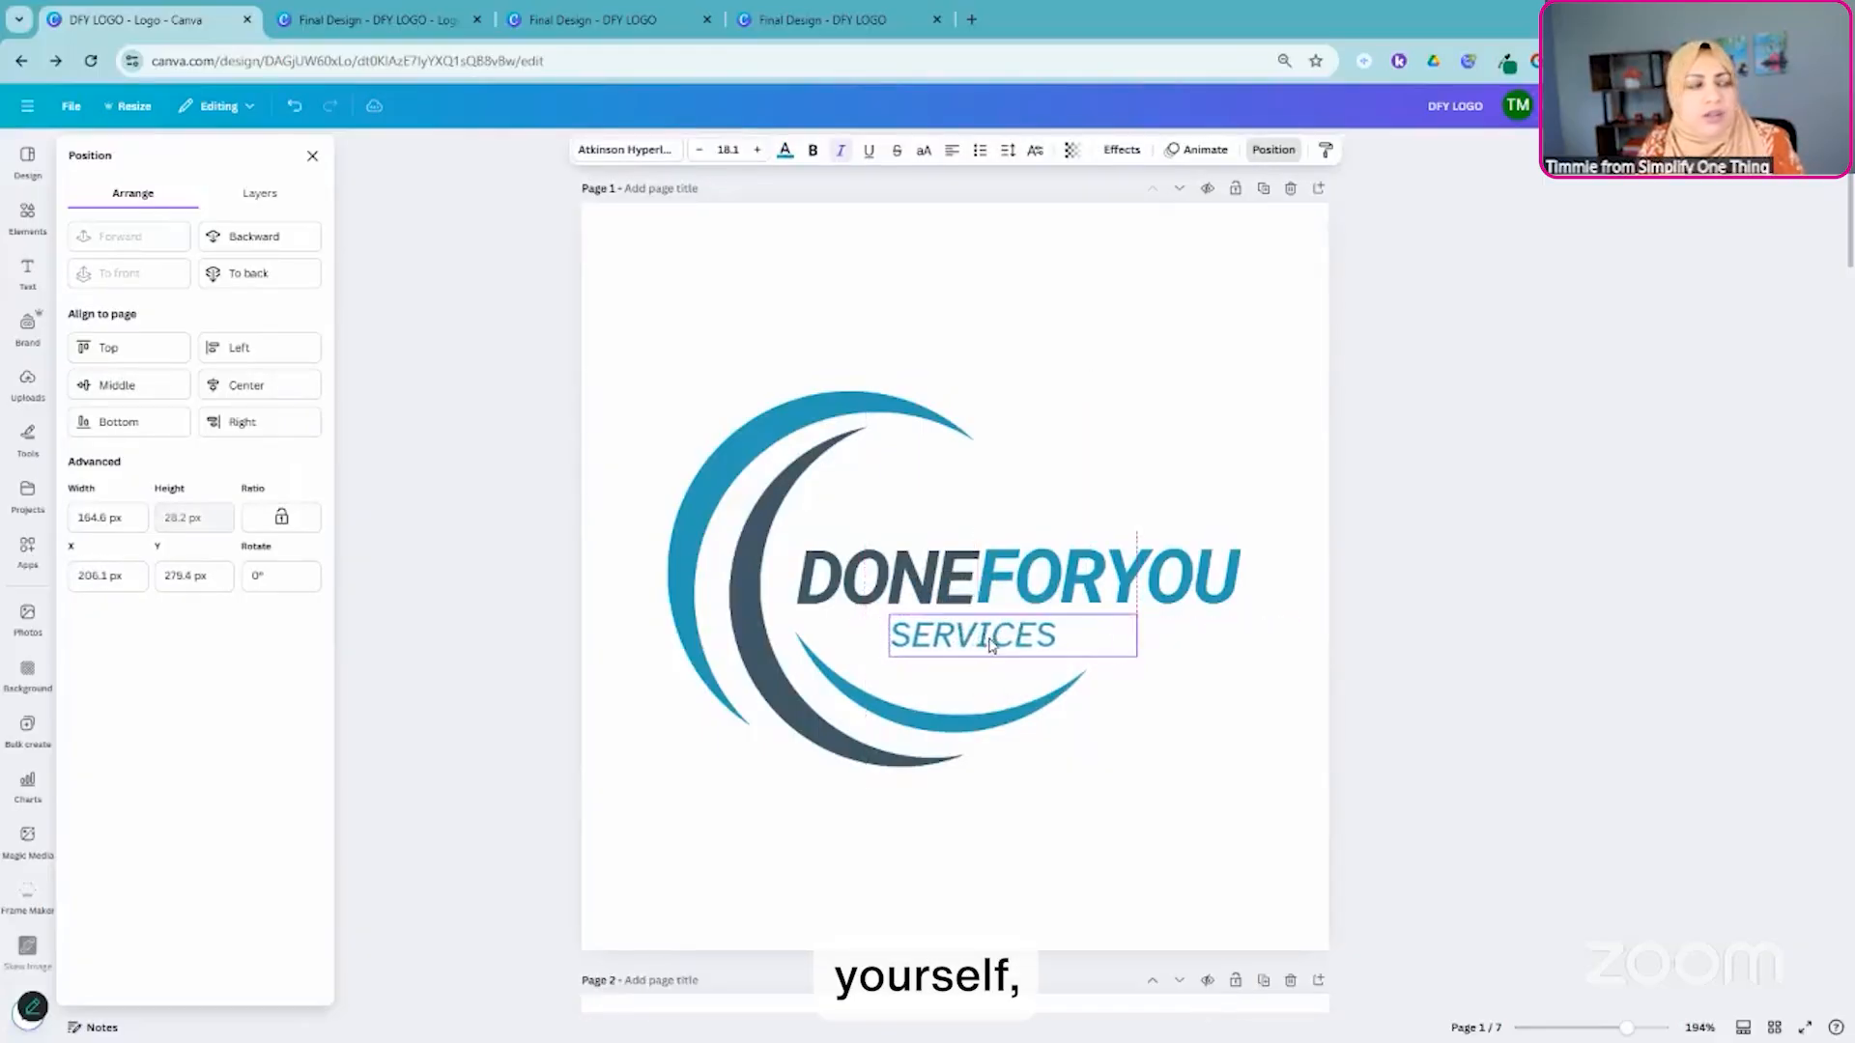
pyautogui.click(246, 394)
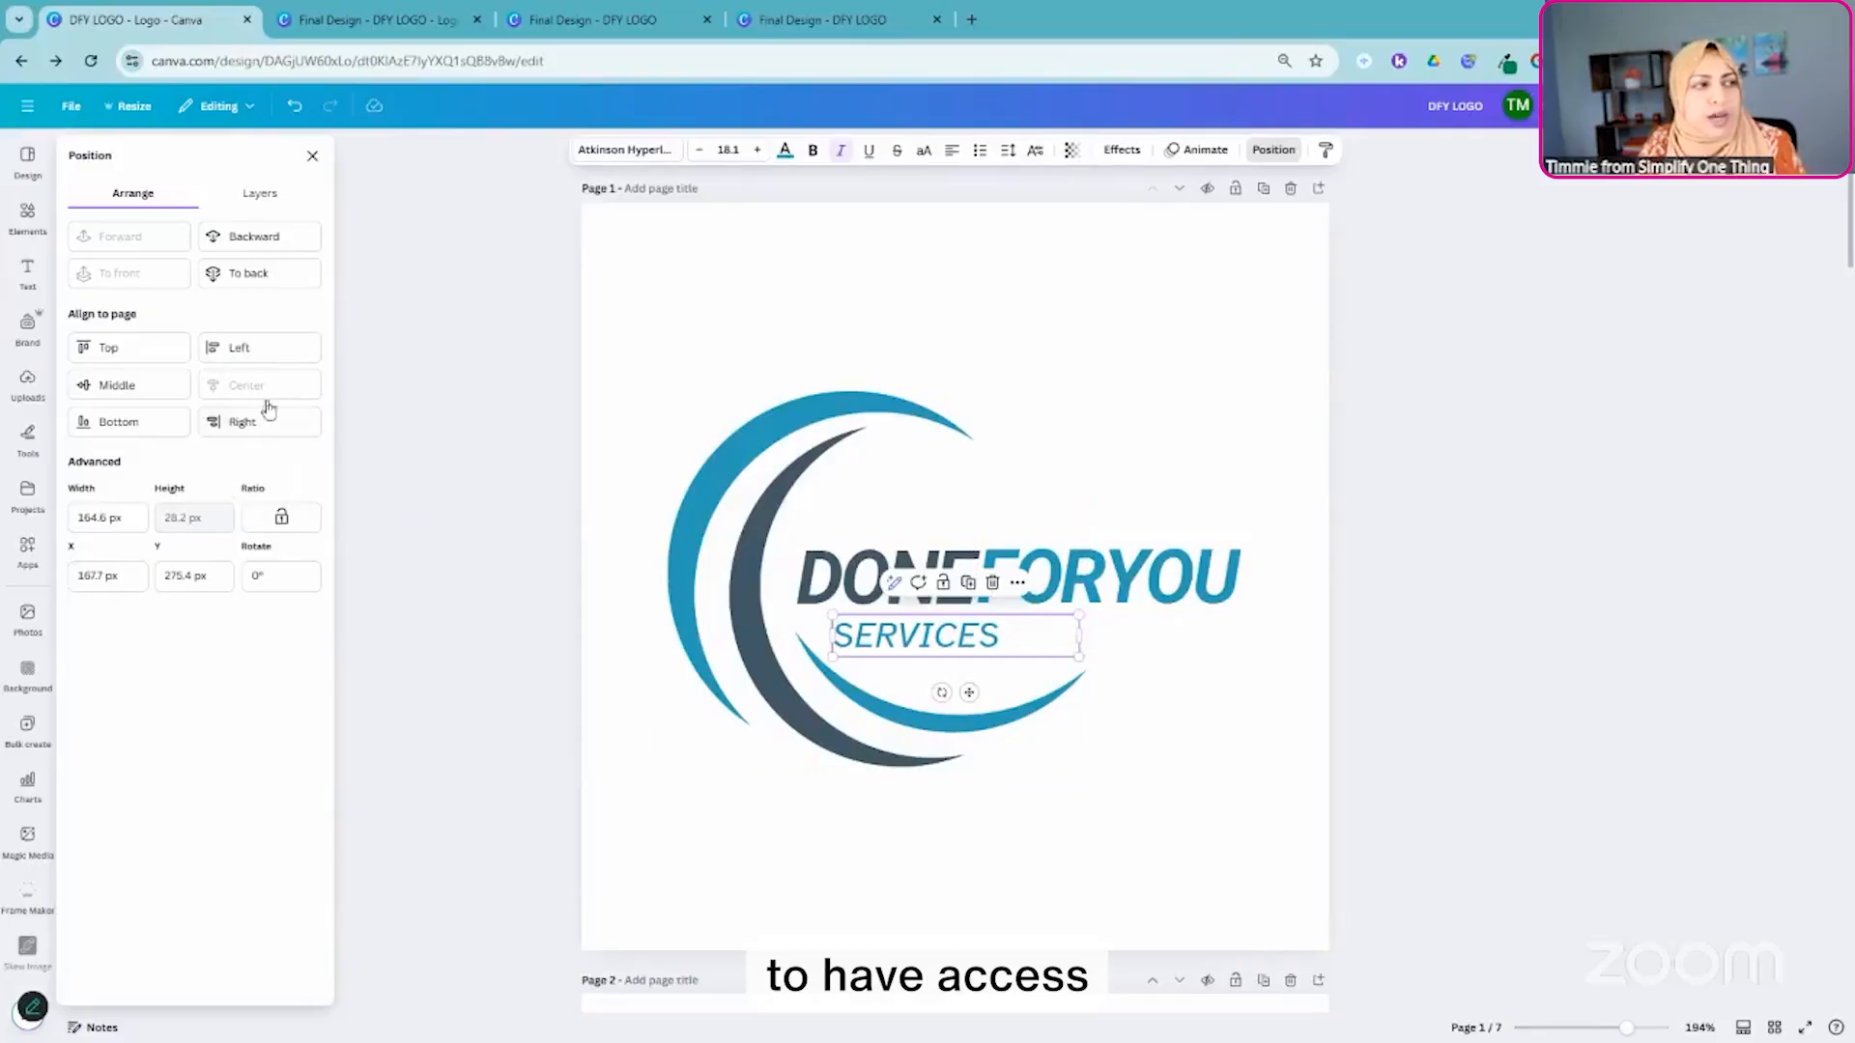
# - Bring the DONE text layer on page 1 to the front and open its text for editing
pyautogui.click(259, 196)
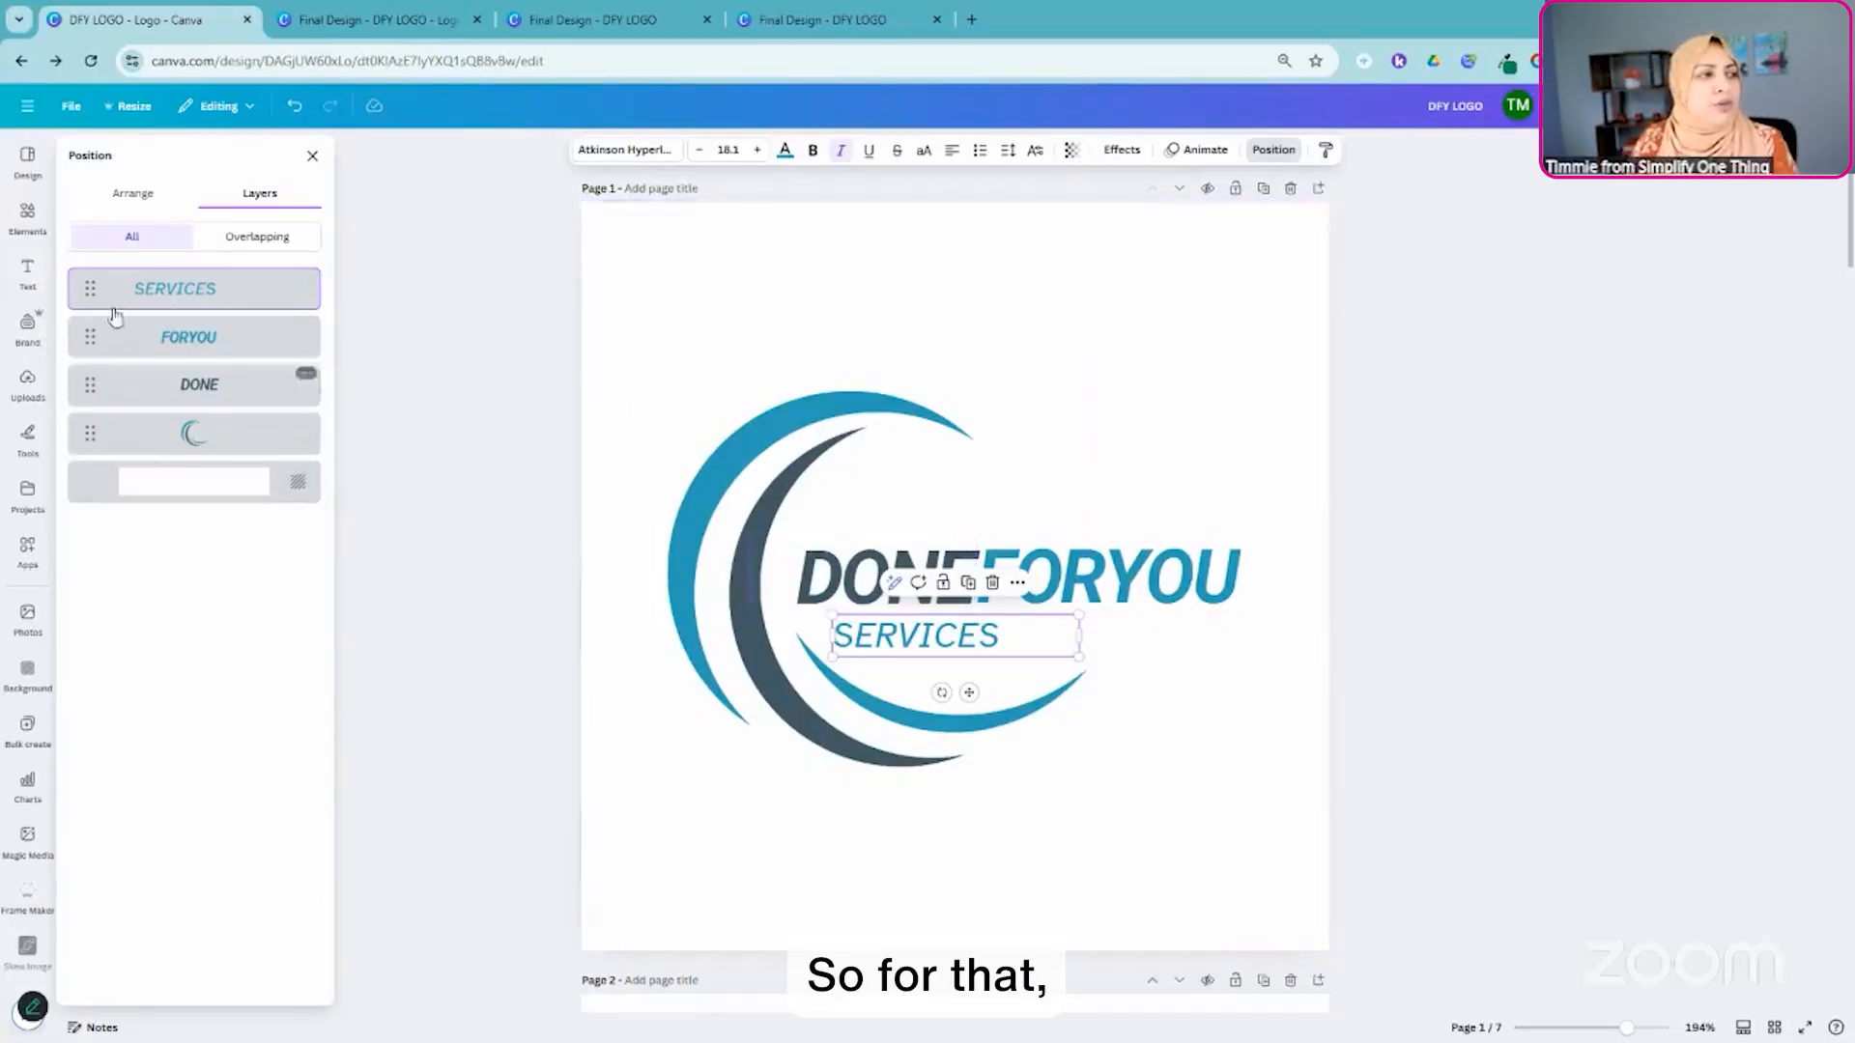
pyautogui.click(130, 396)
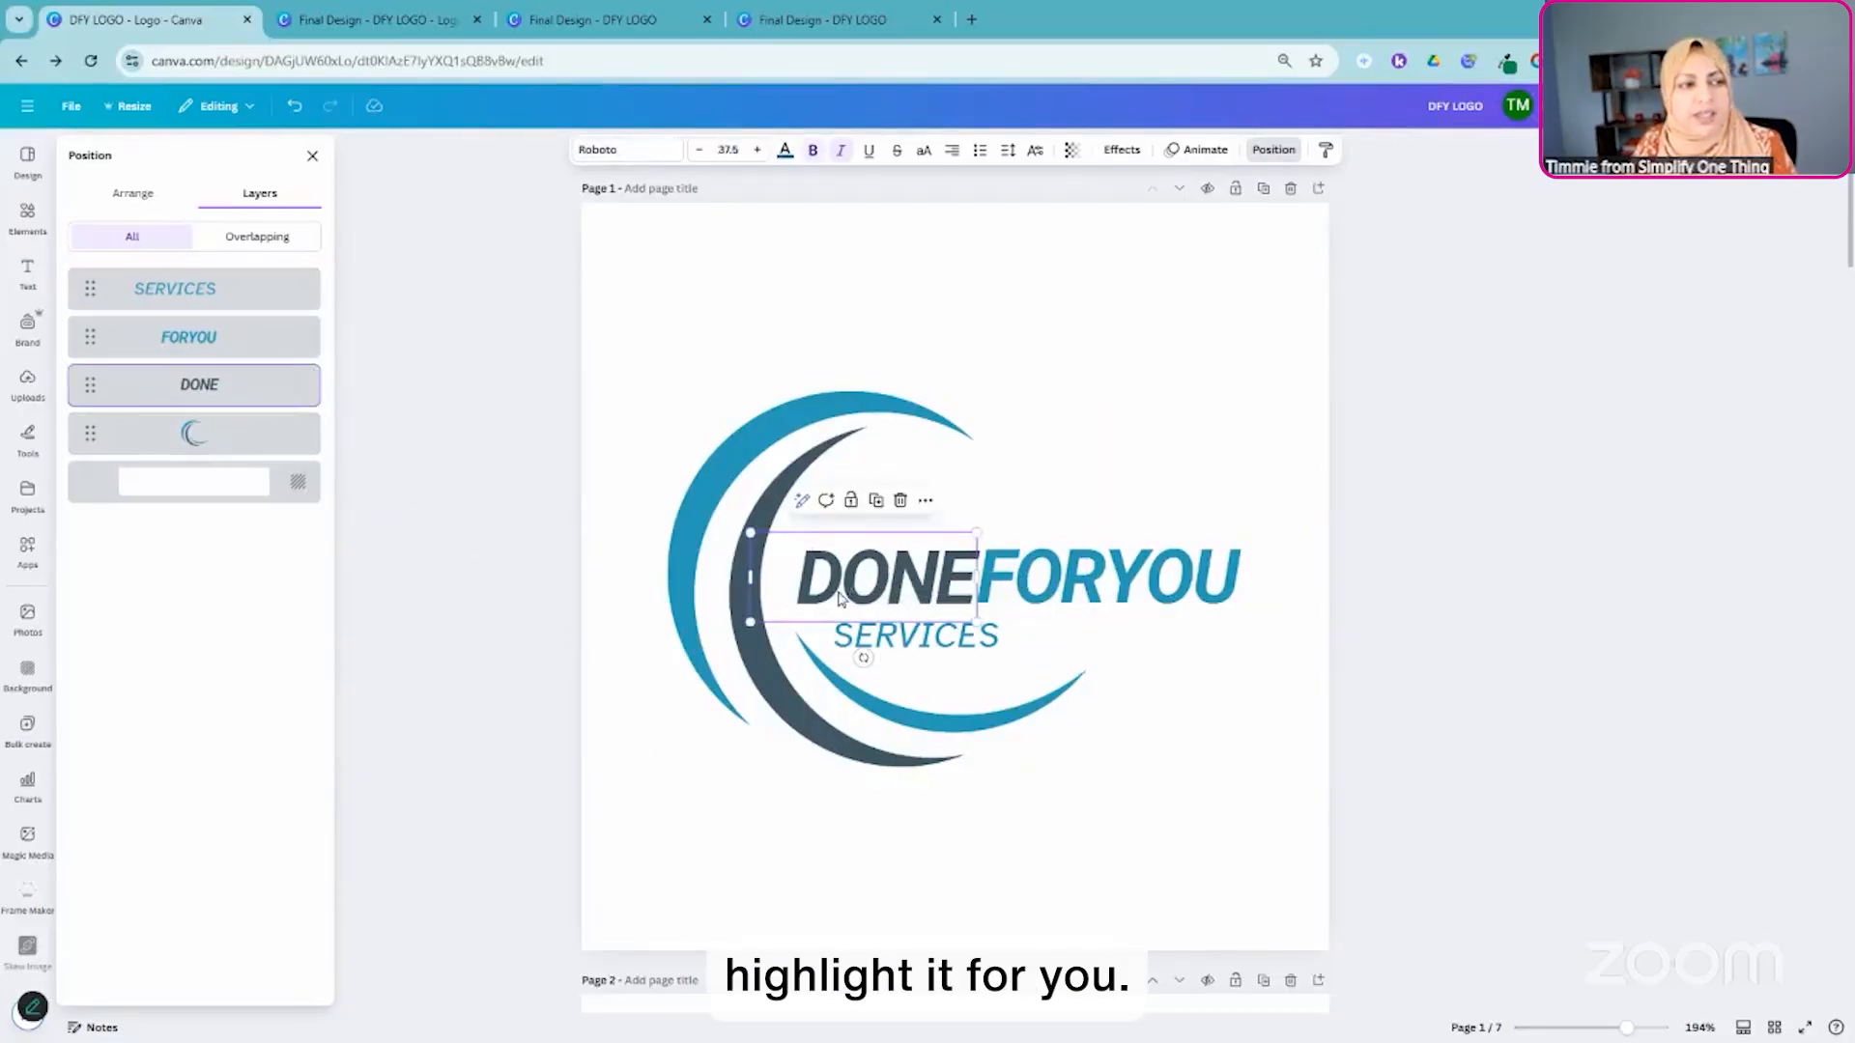
pyautogui.click(305, 373)
pyautogui.moveTo(376, 586)
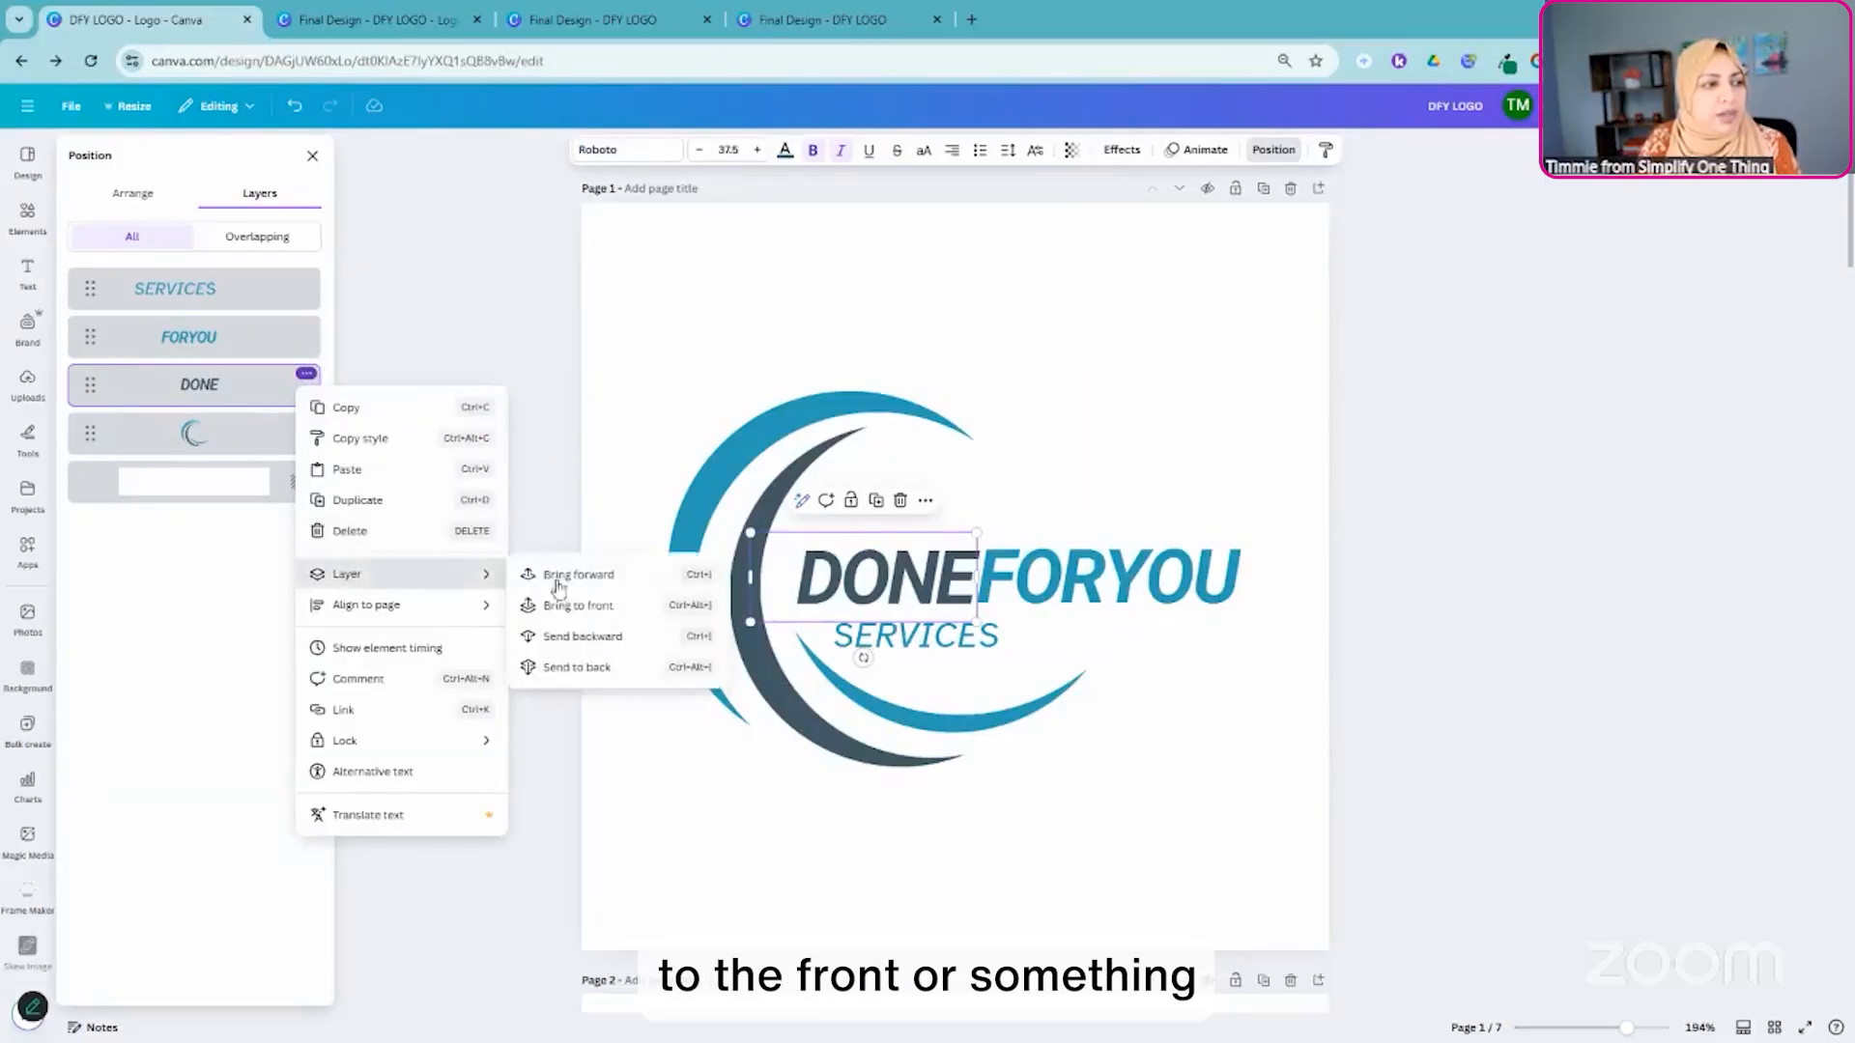
pyautogui.click(596, 606)
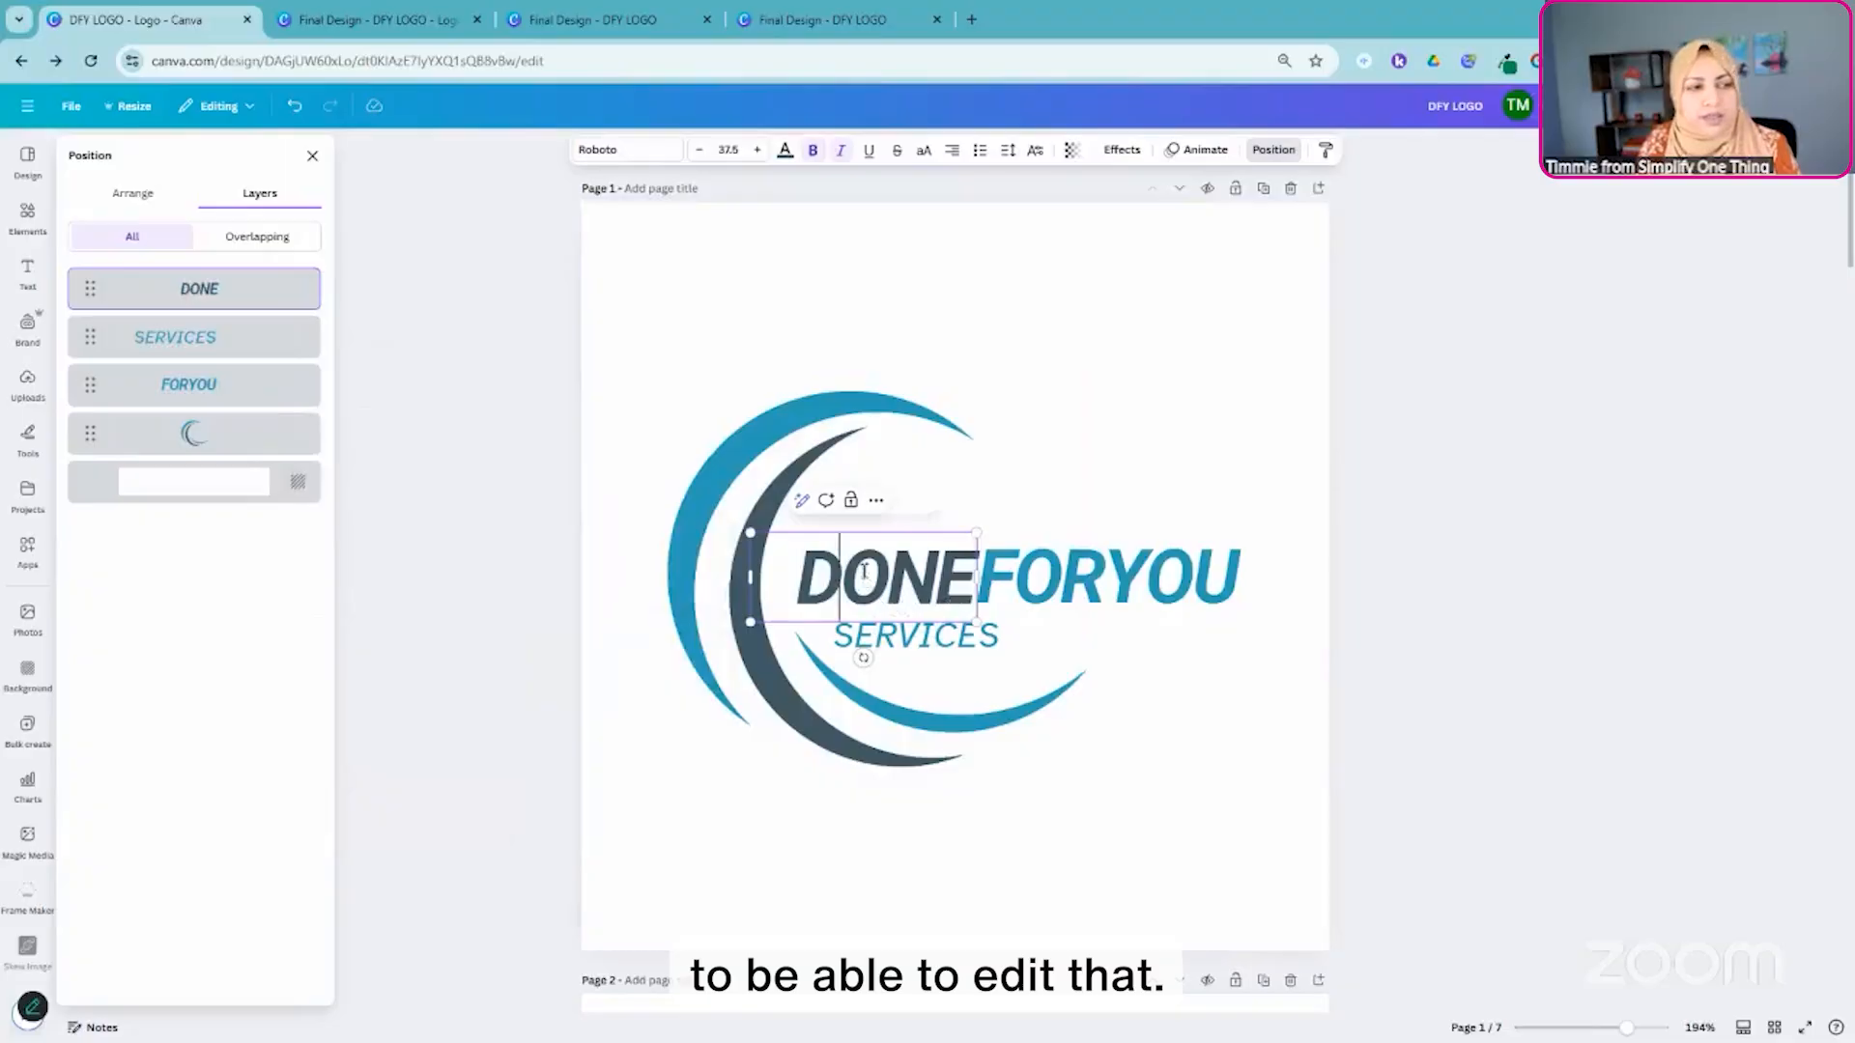
pyautogui.doubleClick(869, 578)
# - Compare the layer order and arrangement options for the page 1 background and swoosh graphic, and view the DFY SERVICES logo on page 2
pyautogui.click(189, 488)
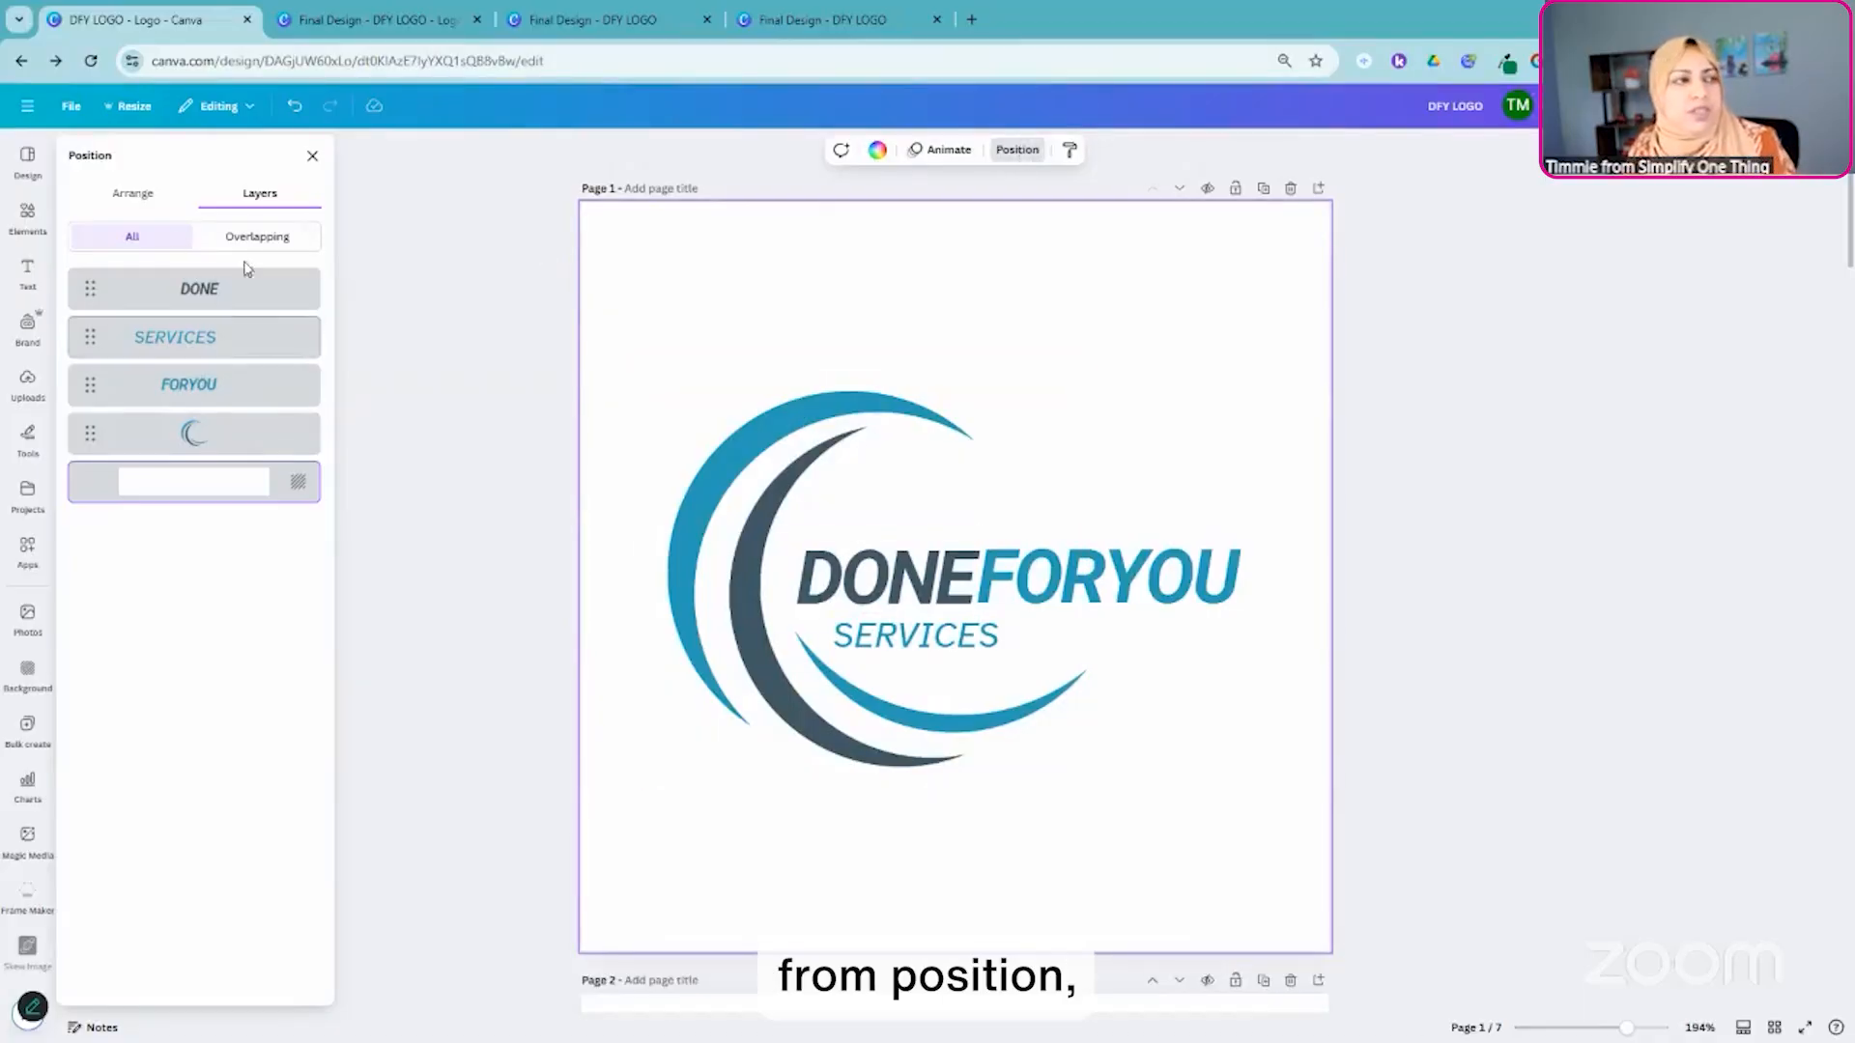
pyautogui.click(132, 193)
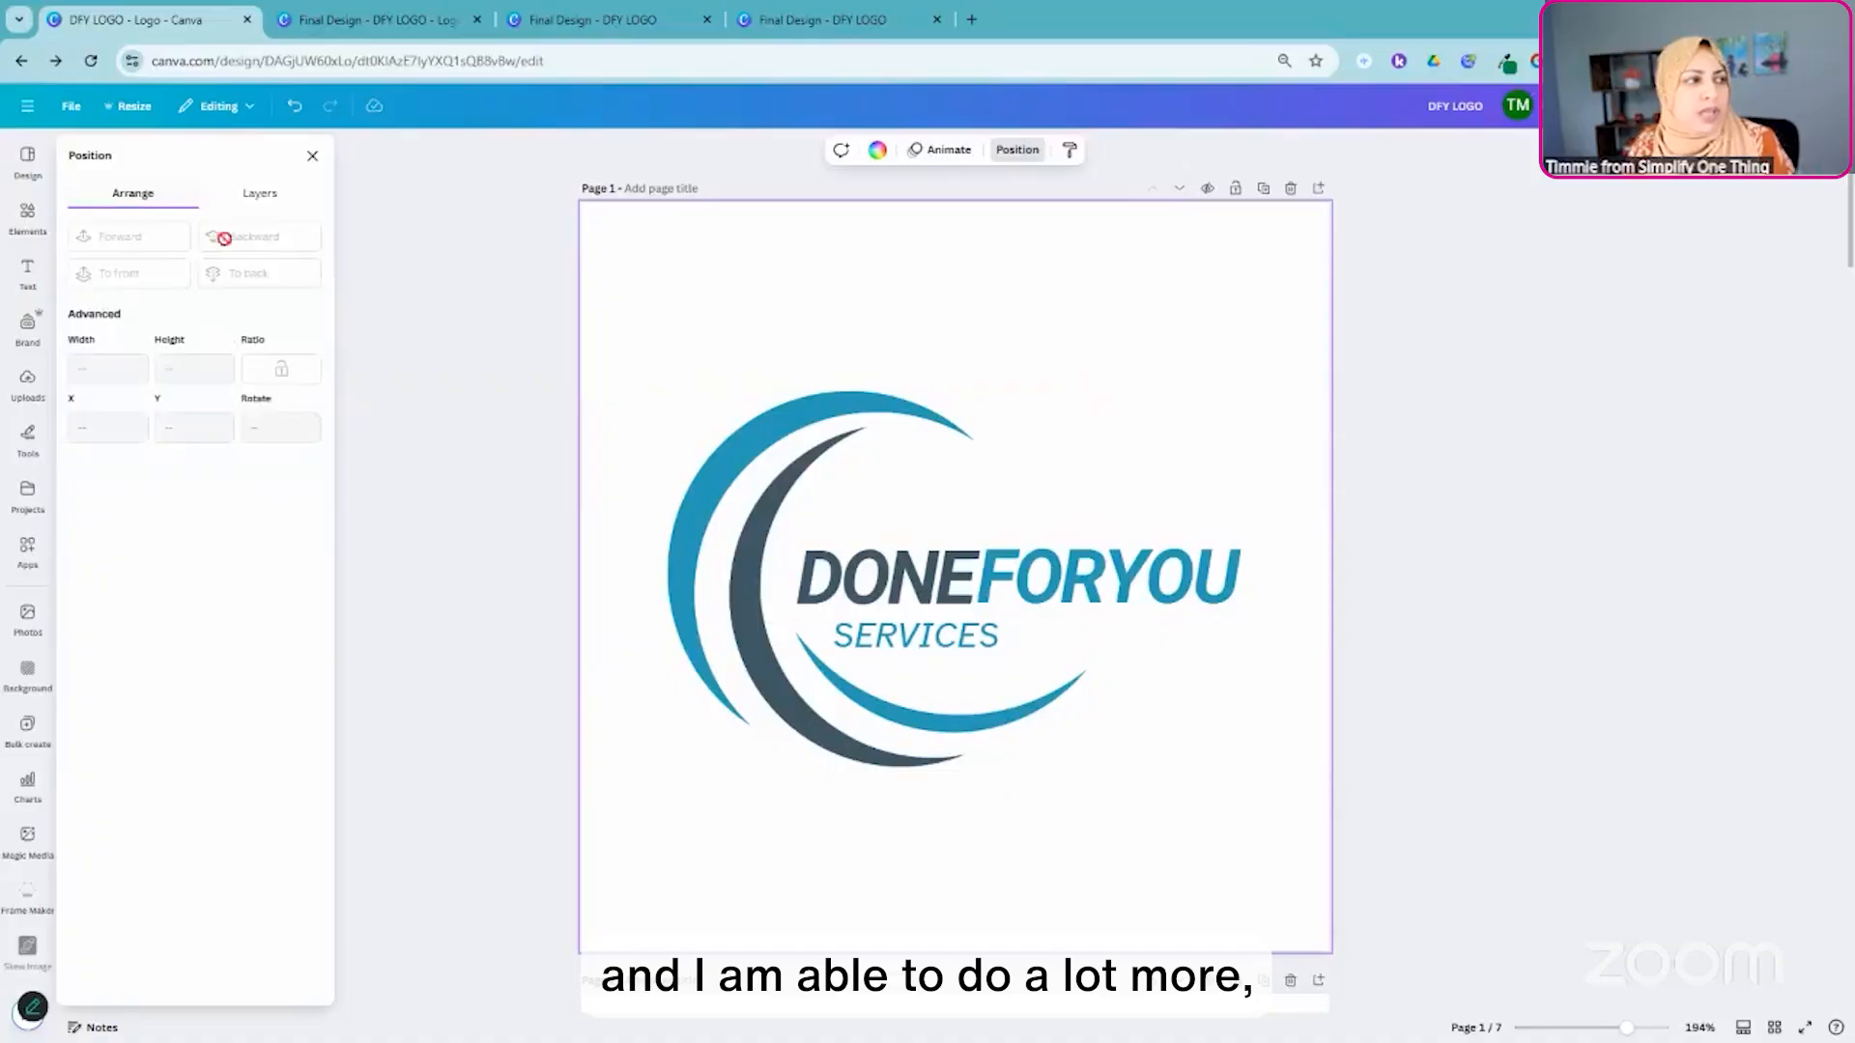
pyautogui.click(258, 197)
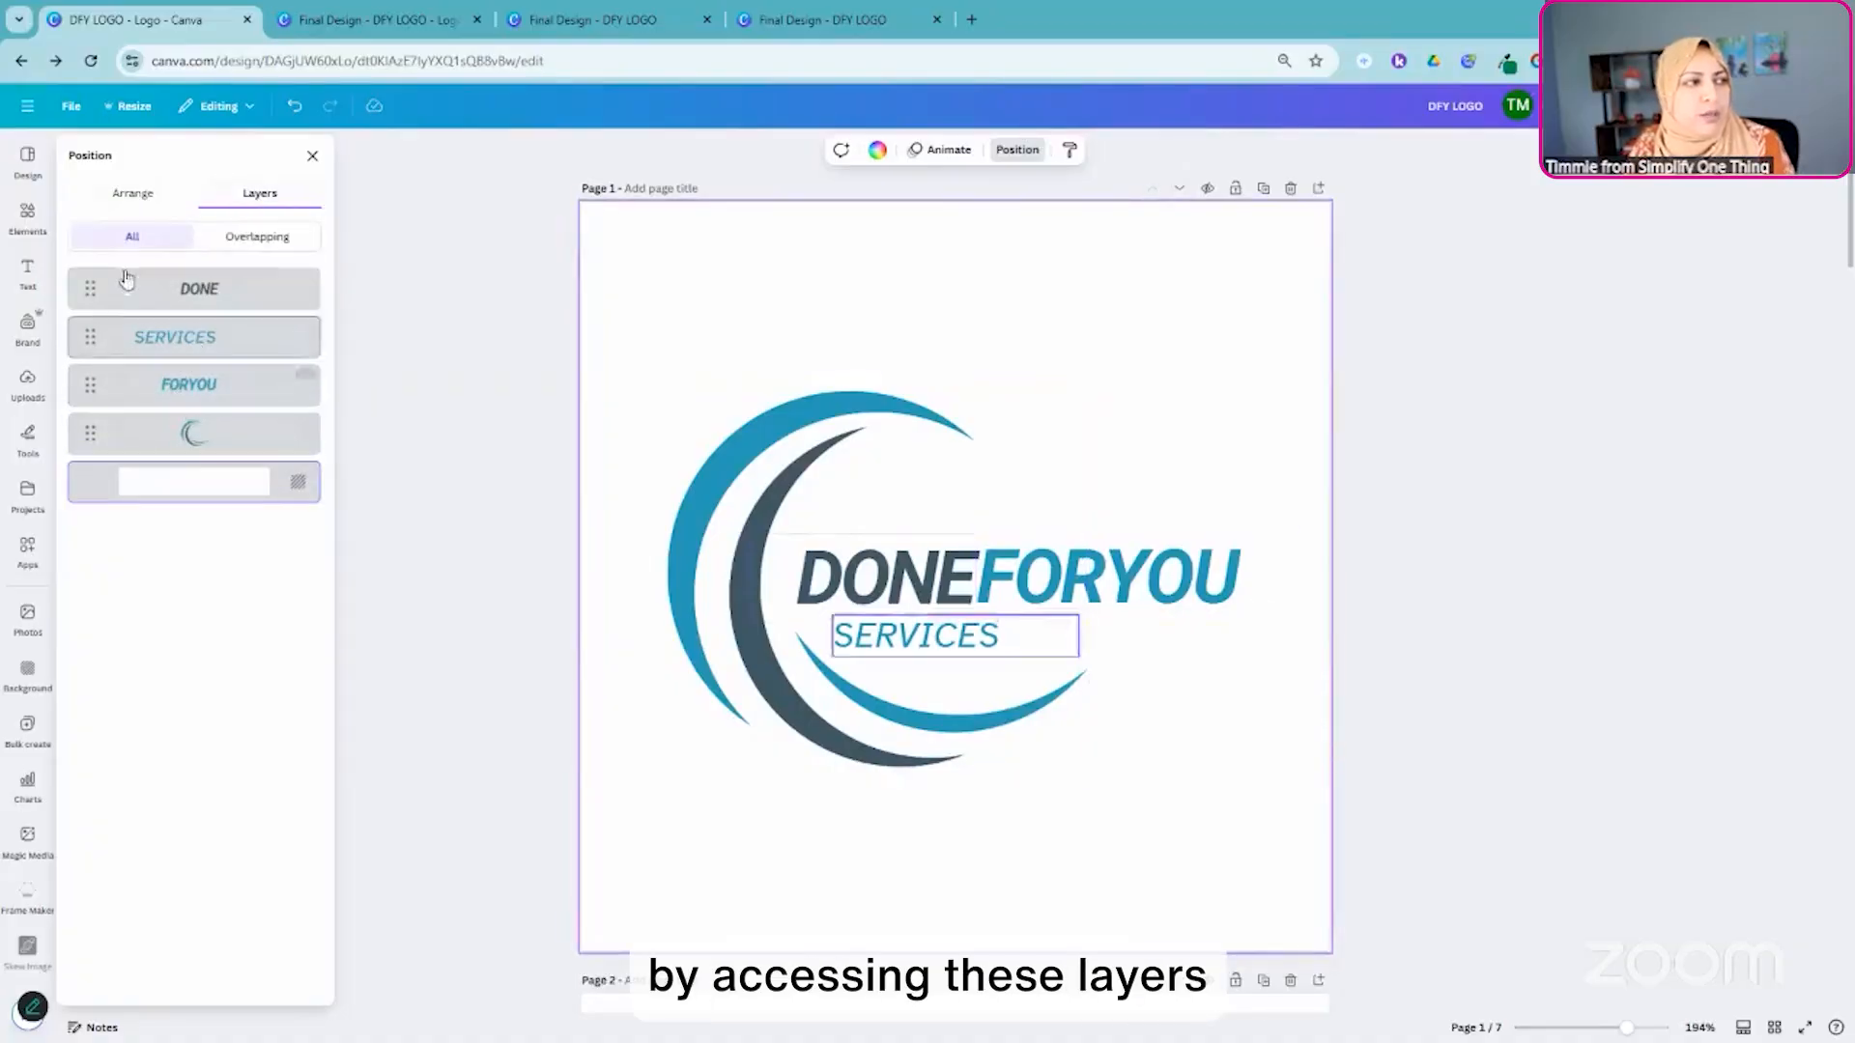
pyautogui.click(128, 194)
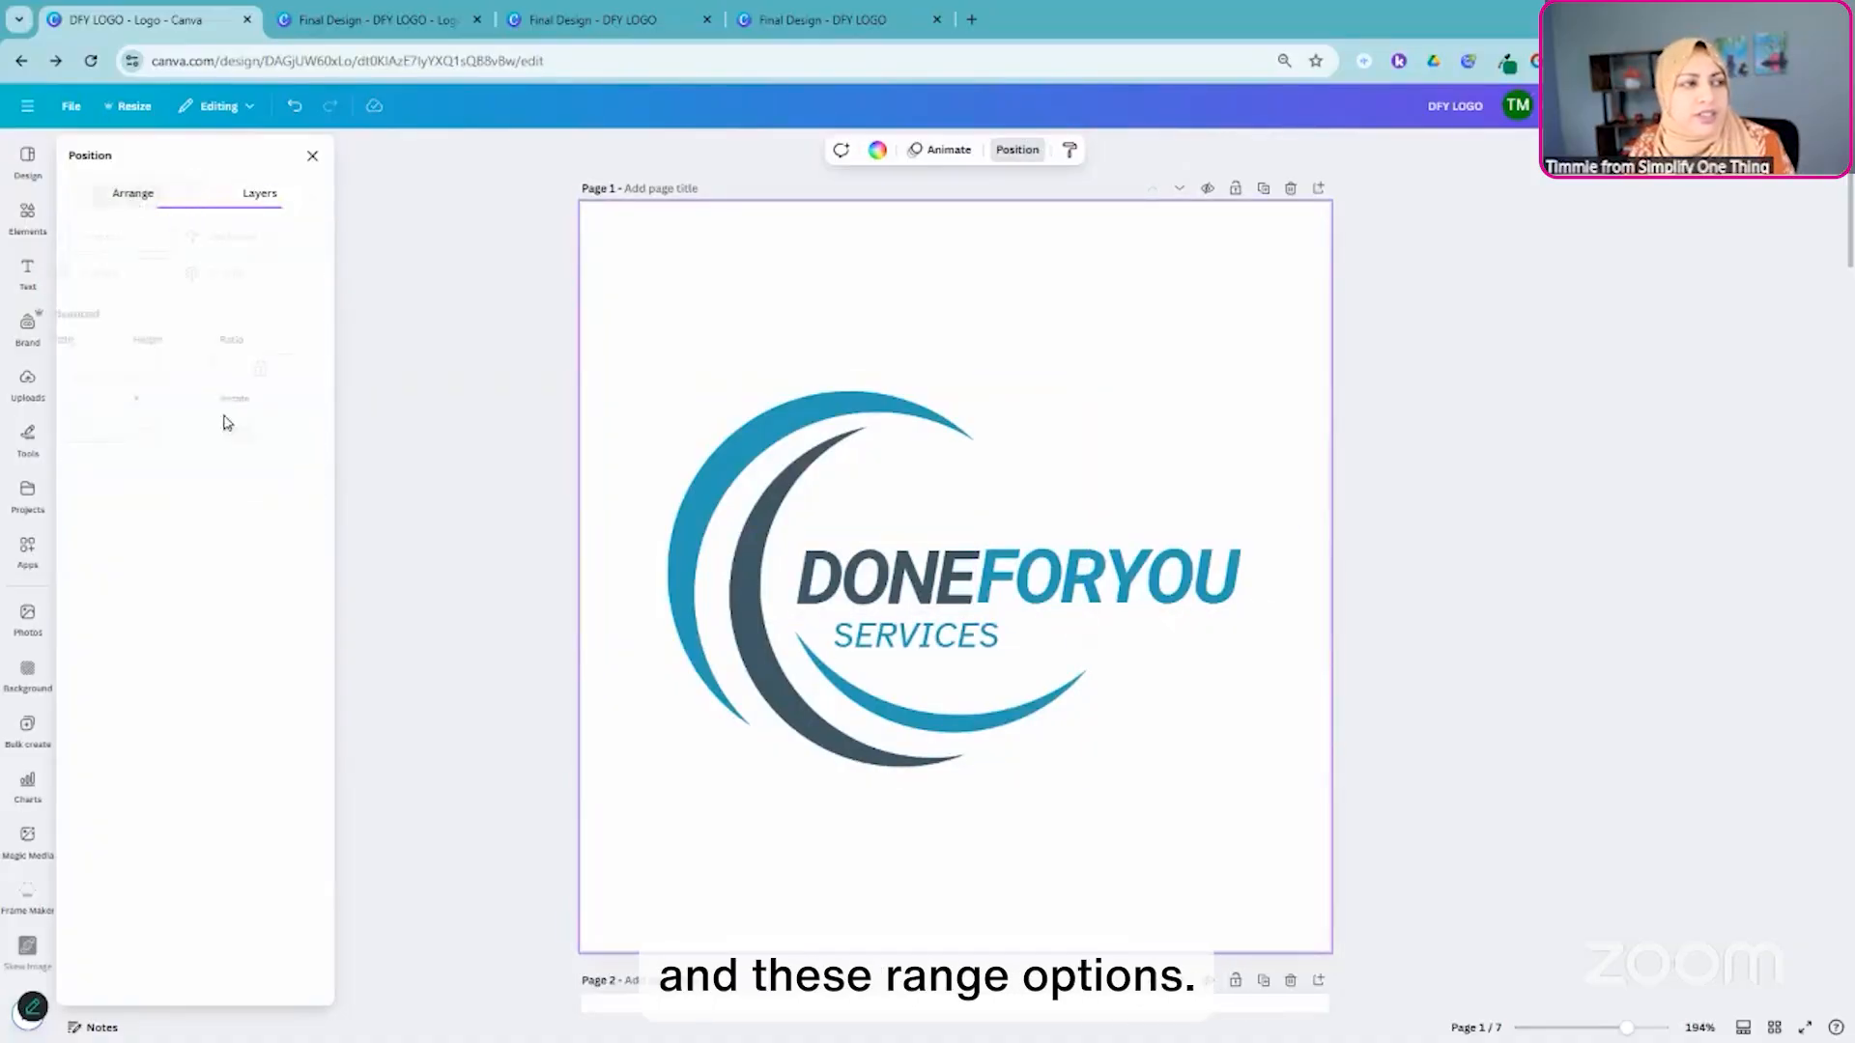
pyautogui.click(946, 489)
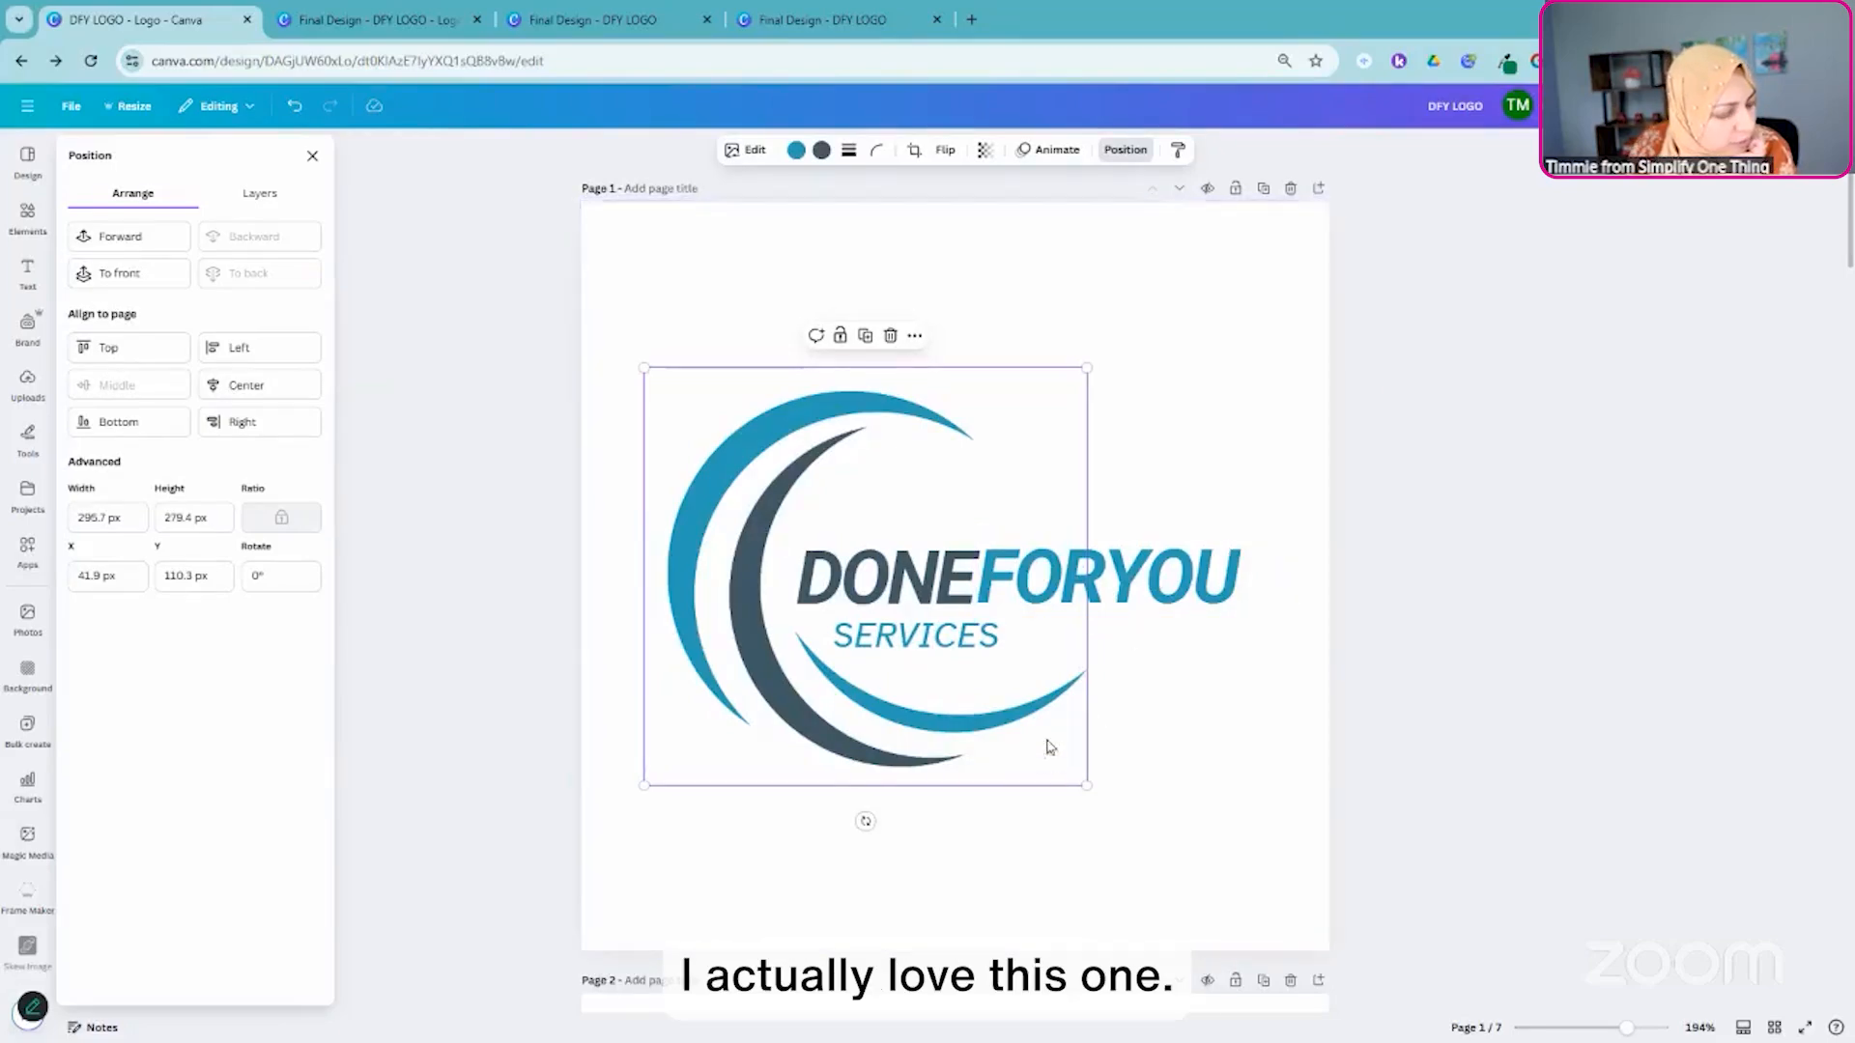
pyautogui.scroll(-6, 1113, 676)
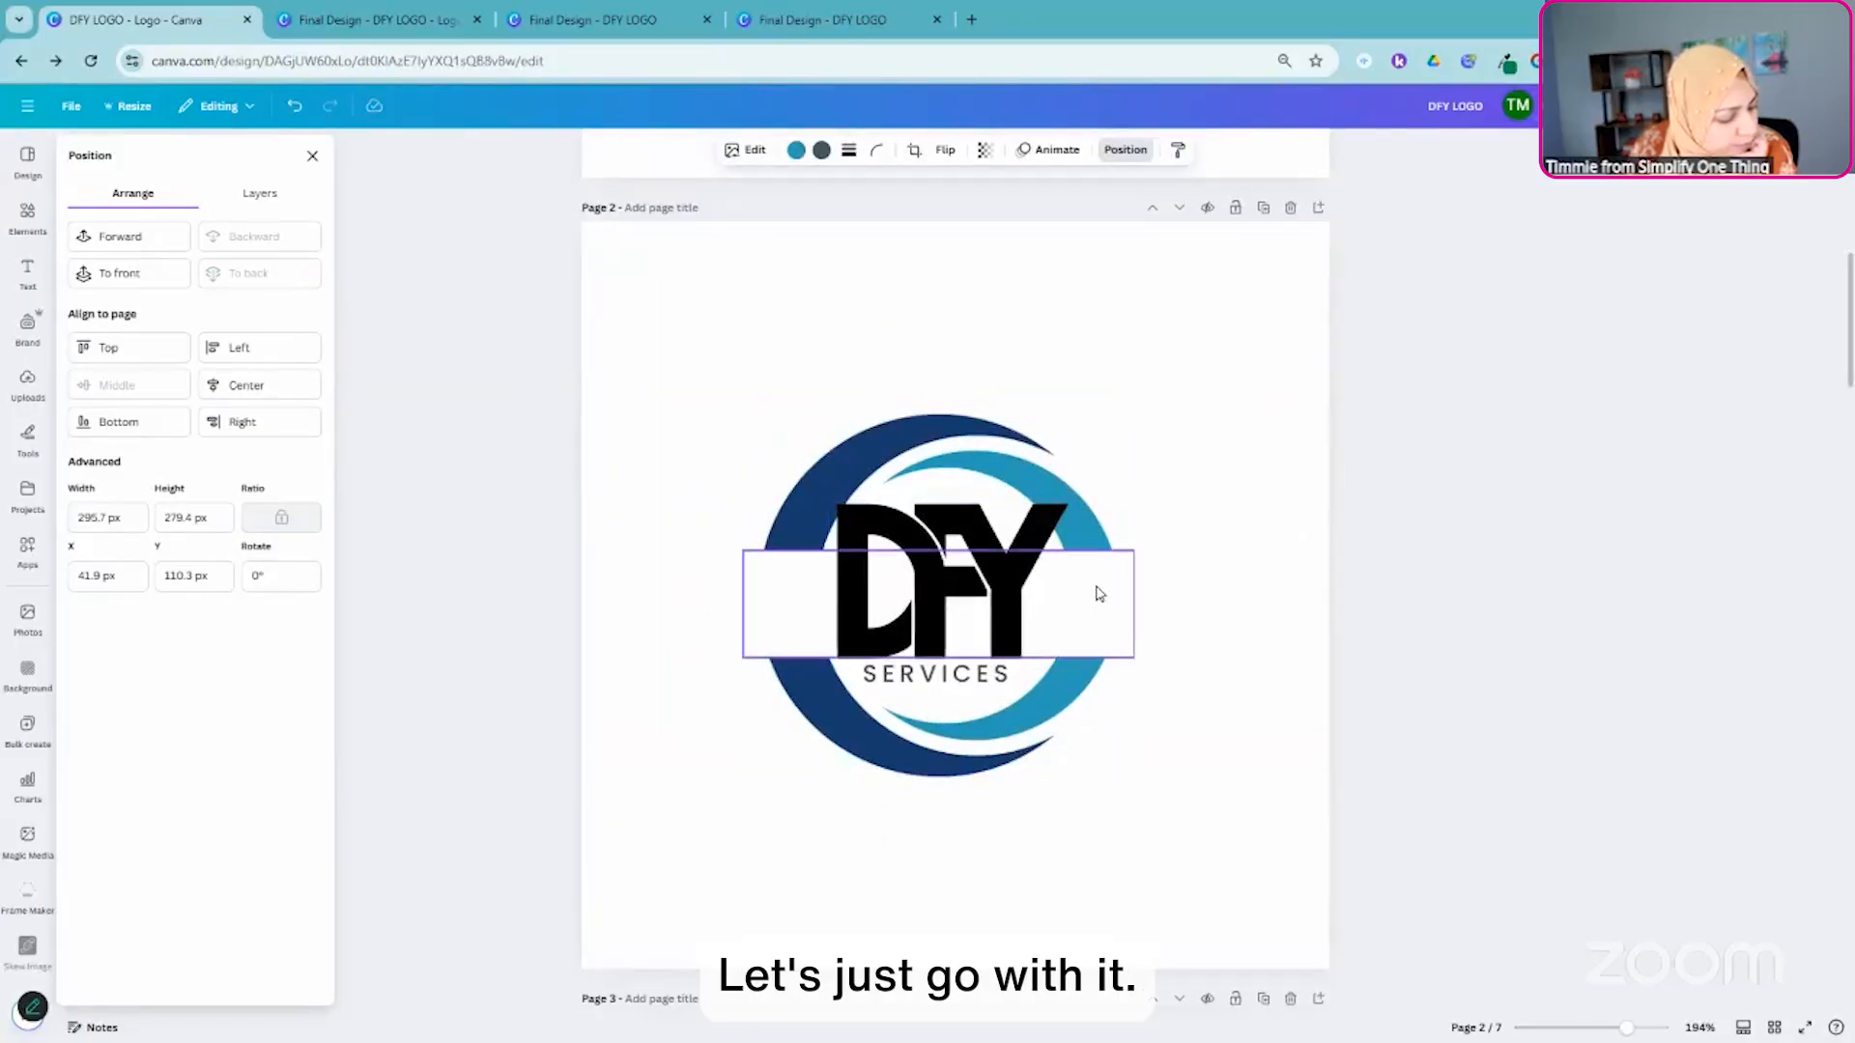
pyautogui.click(65, 114)
pyautogui.moveTo(117, 309)
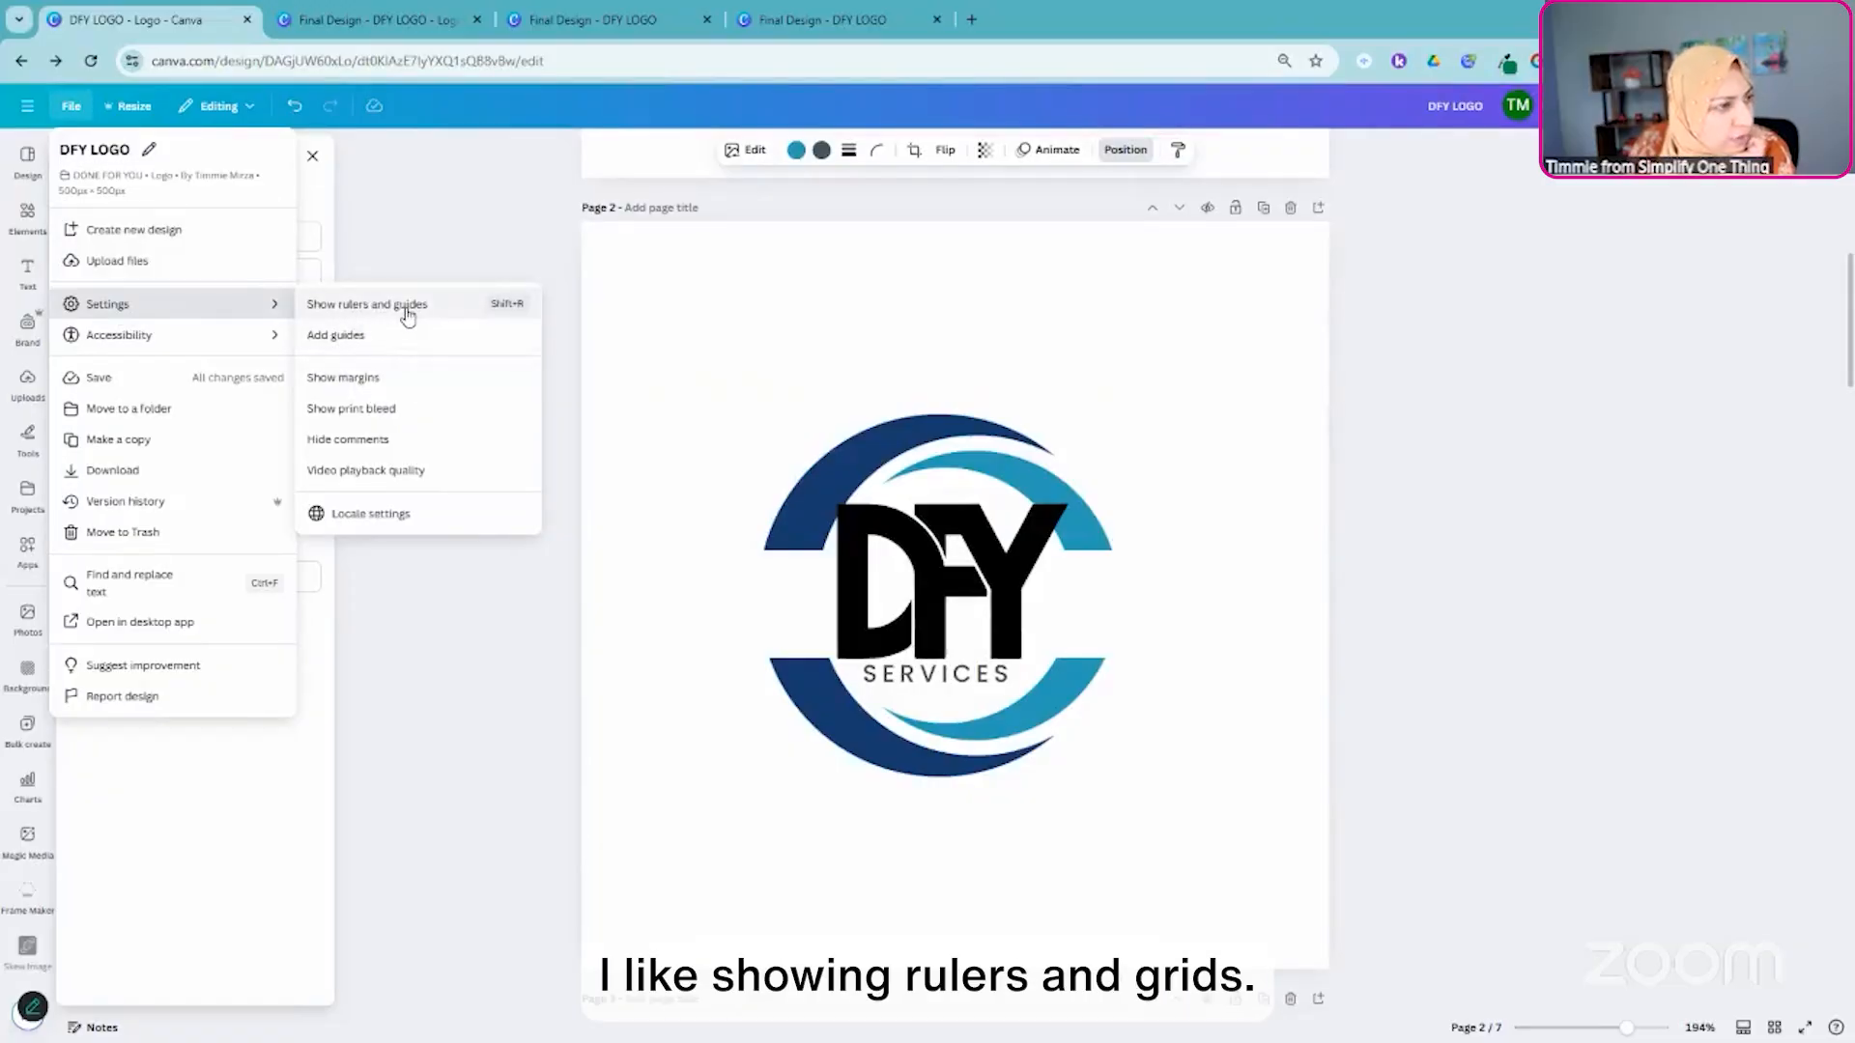
pyautogui.click(691, 275)
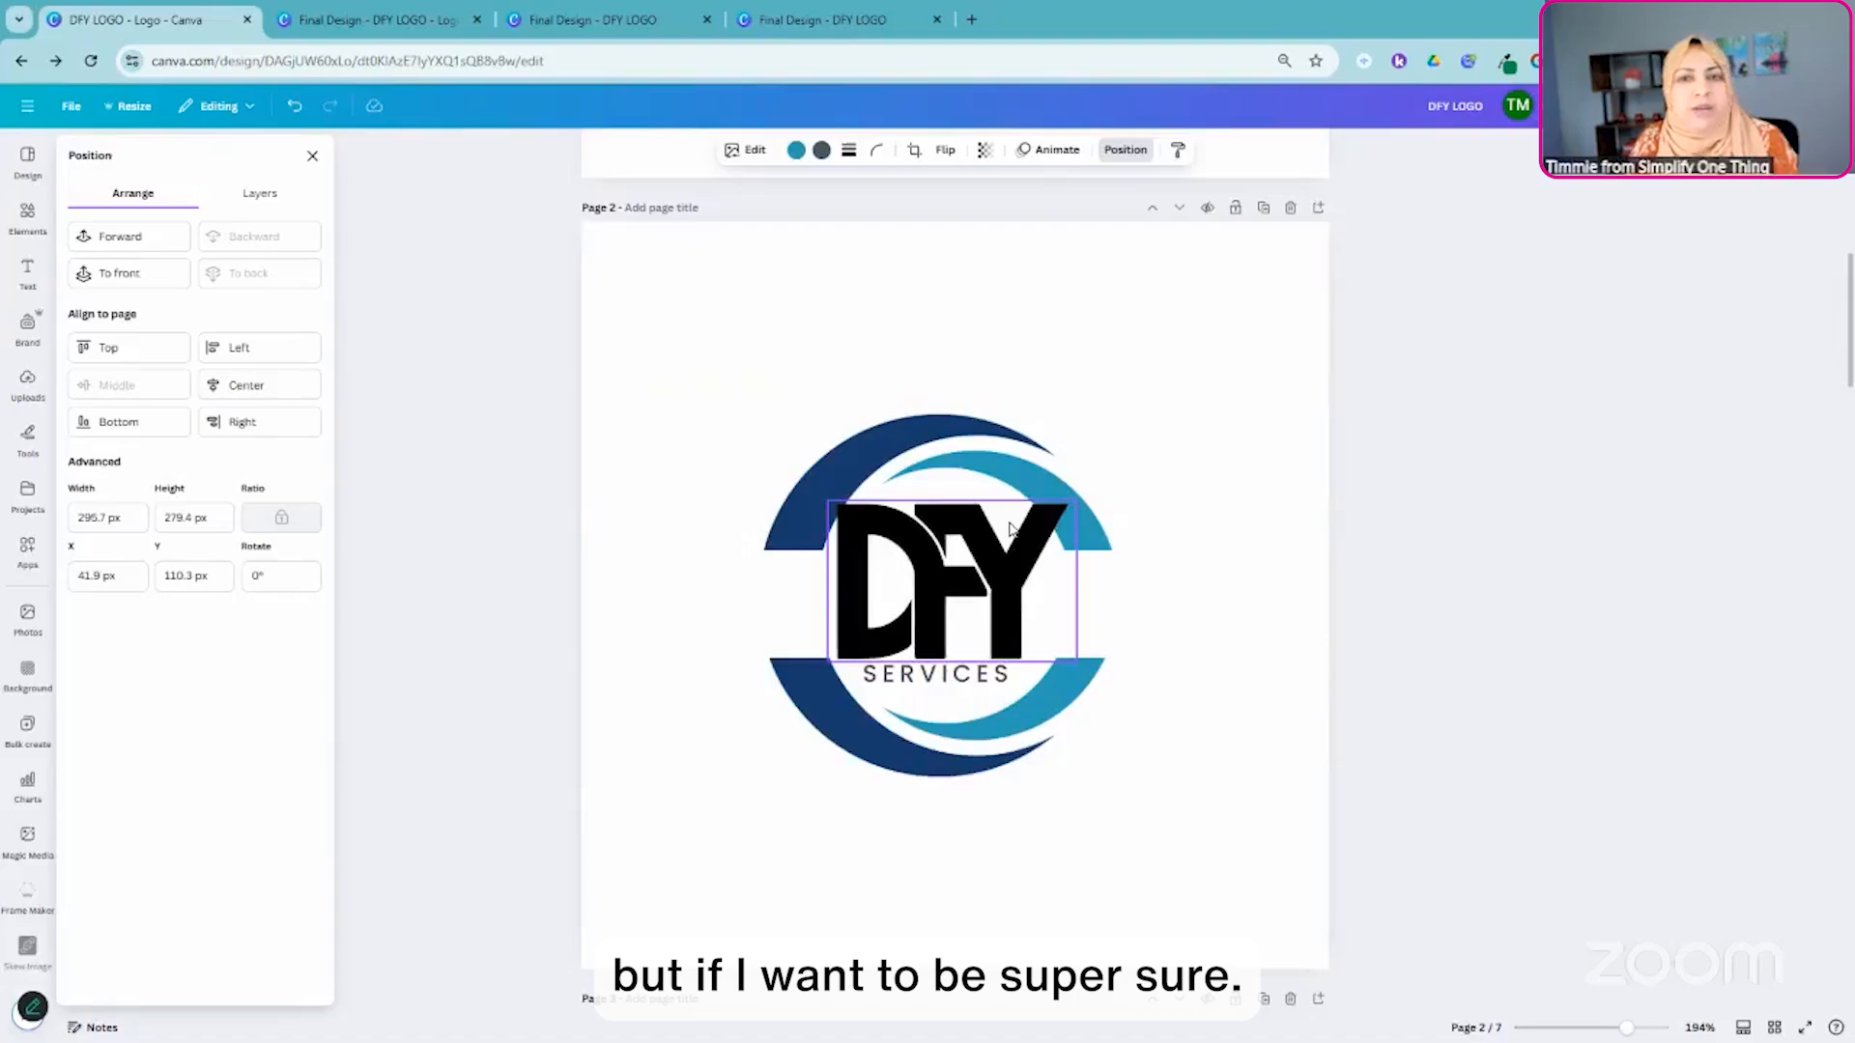
# - Turn on rulers and guides for the logo design and close the element position settings
pyautogui.click(68, 108)
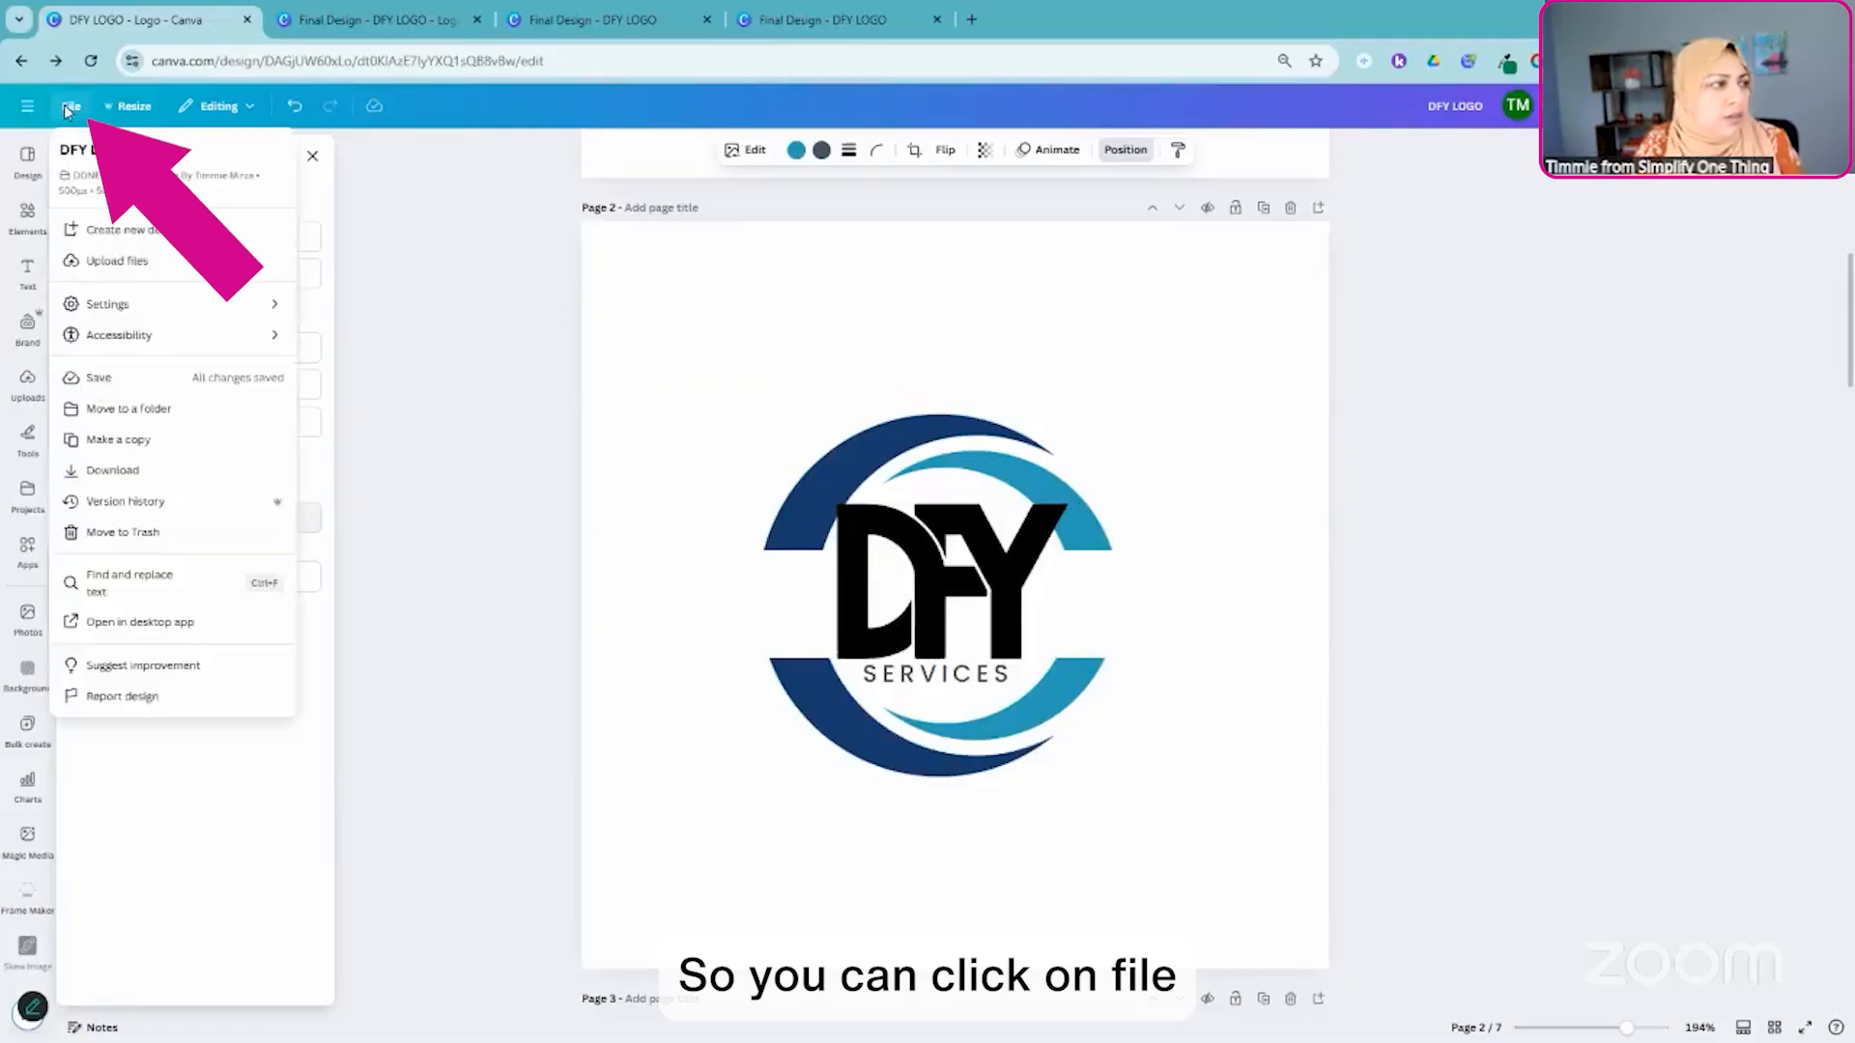
pyautogui.moveTo(276, 304)
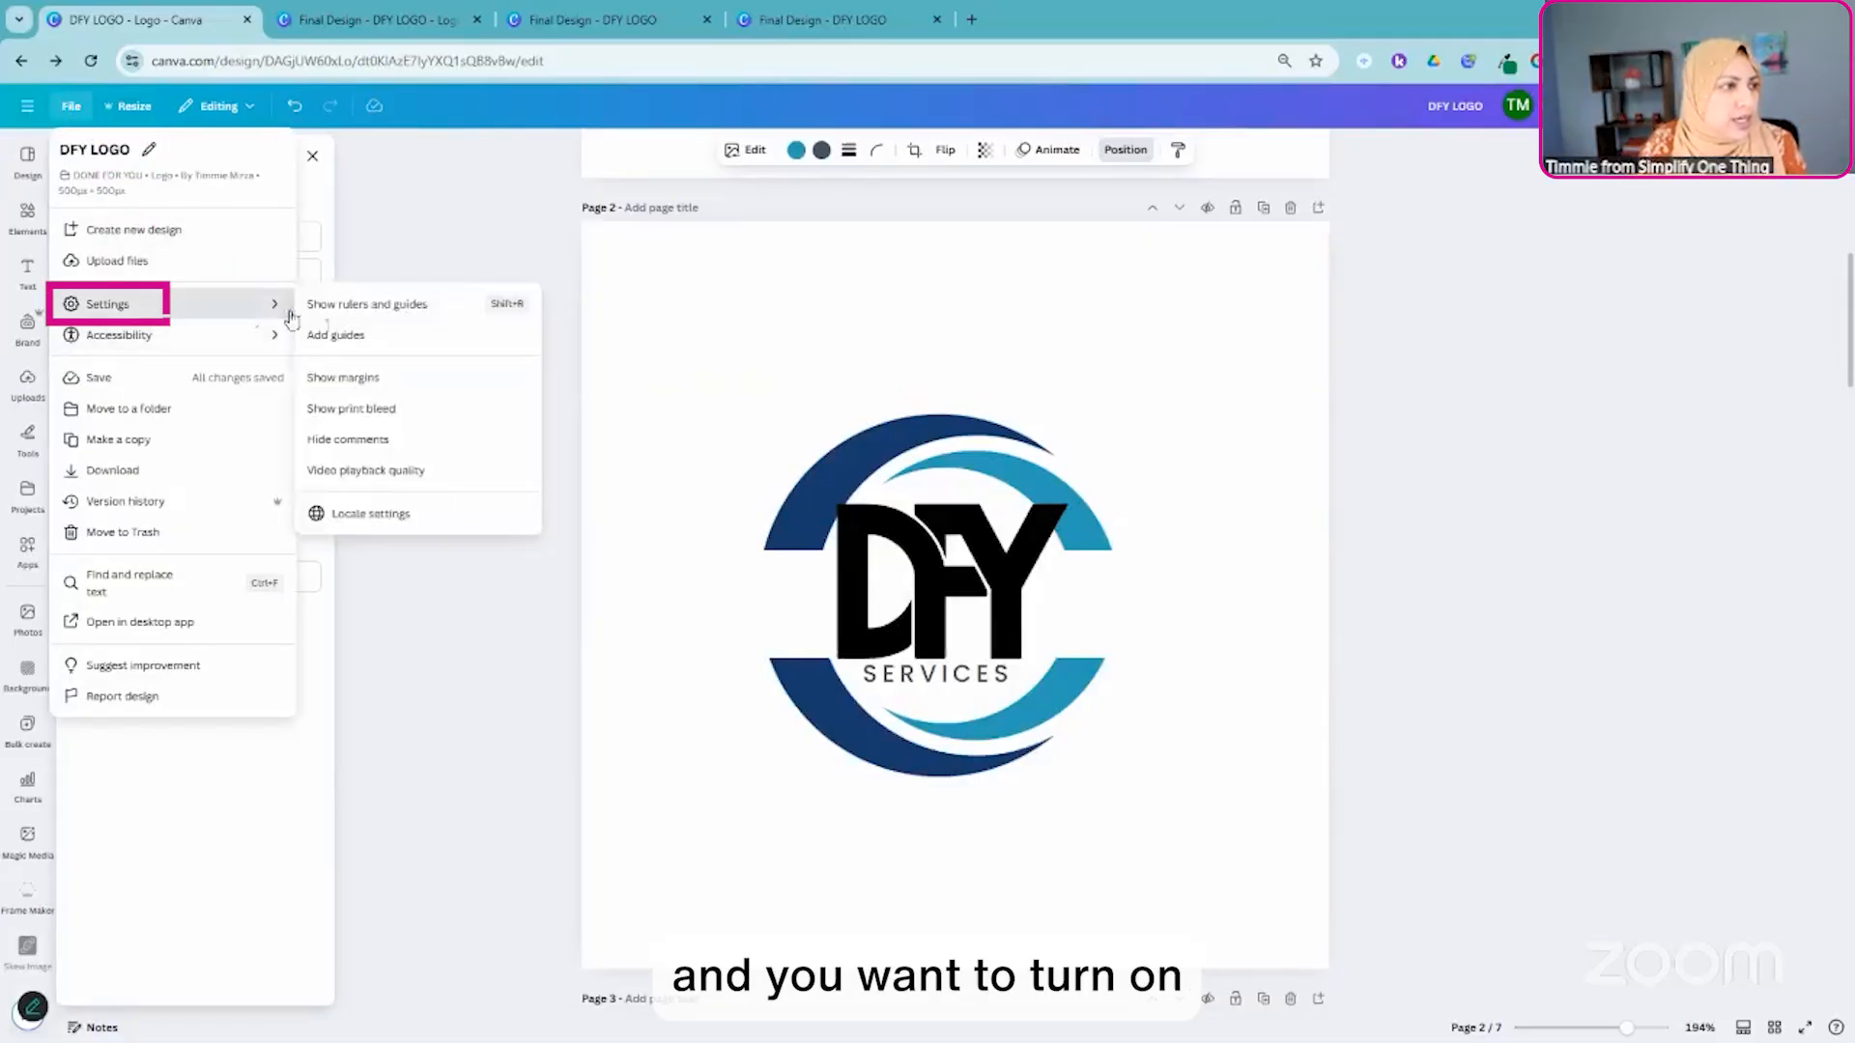
pyautogui.click(398, 305)
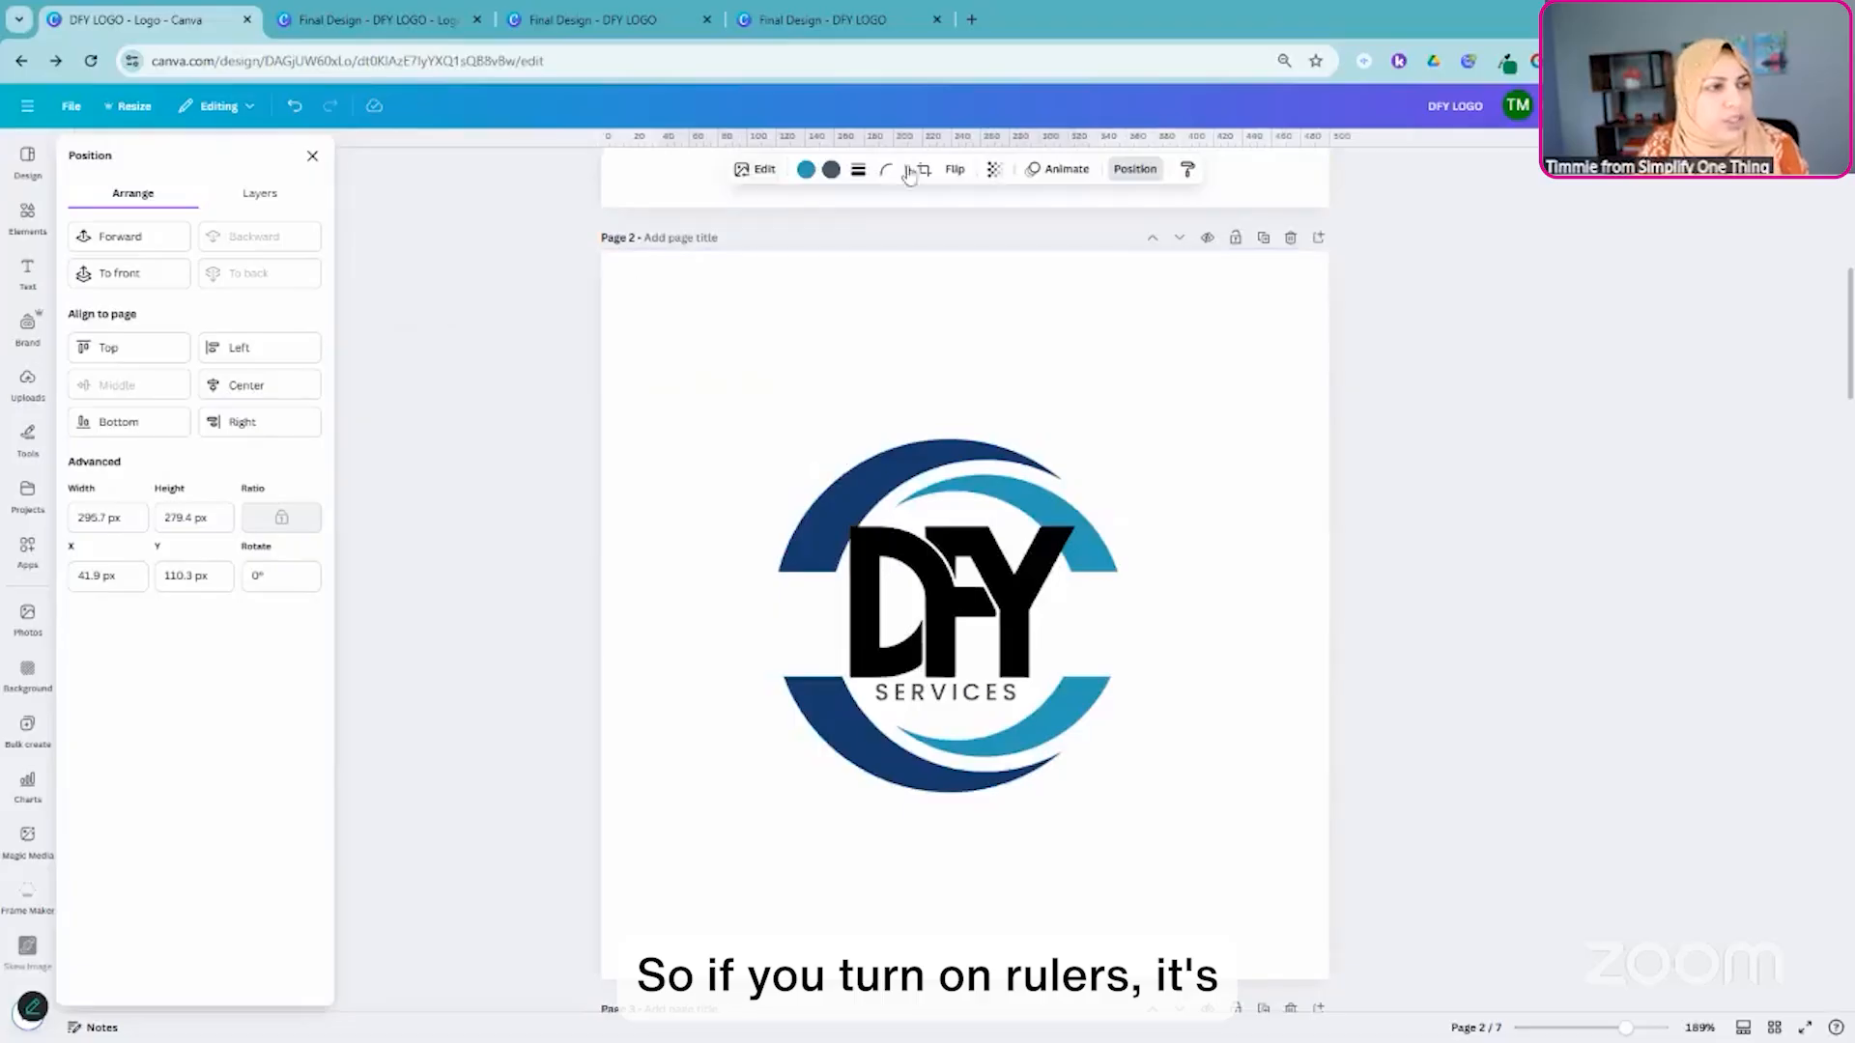
pyautogui.click(848, 334)
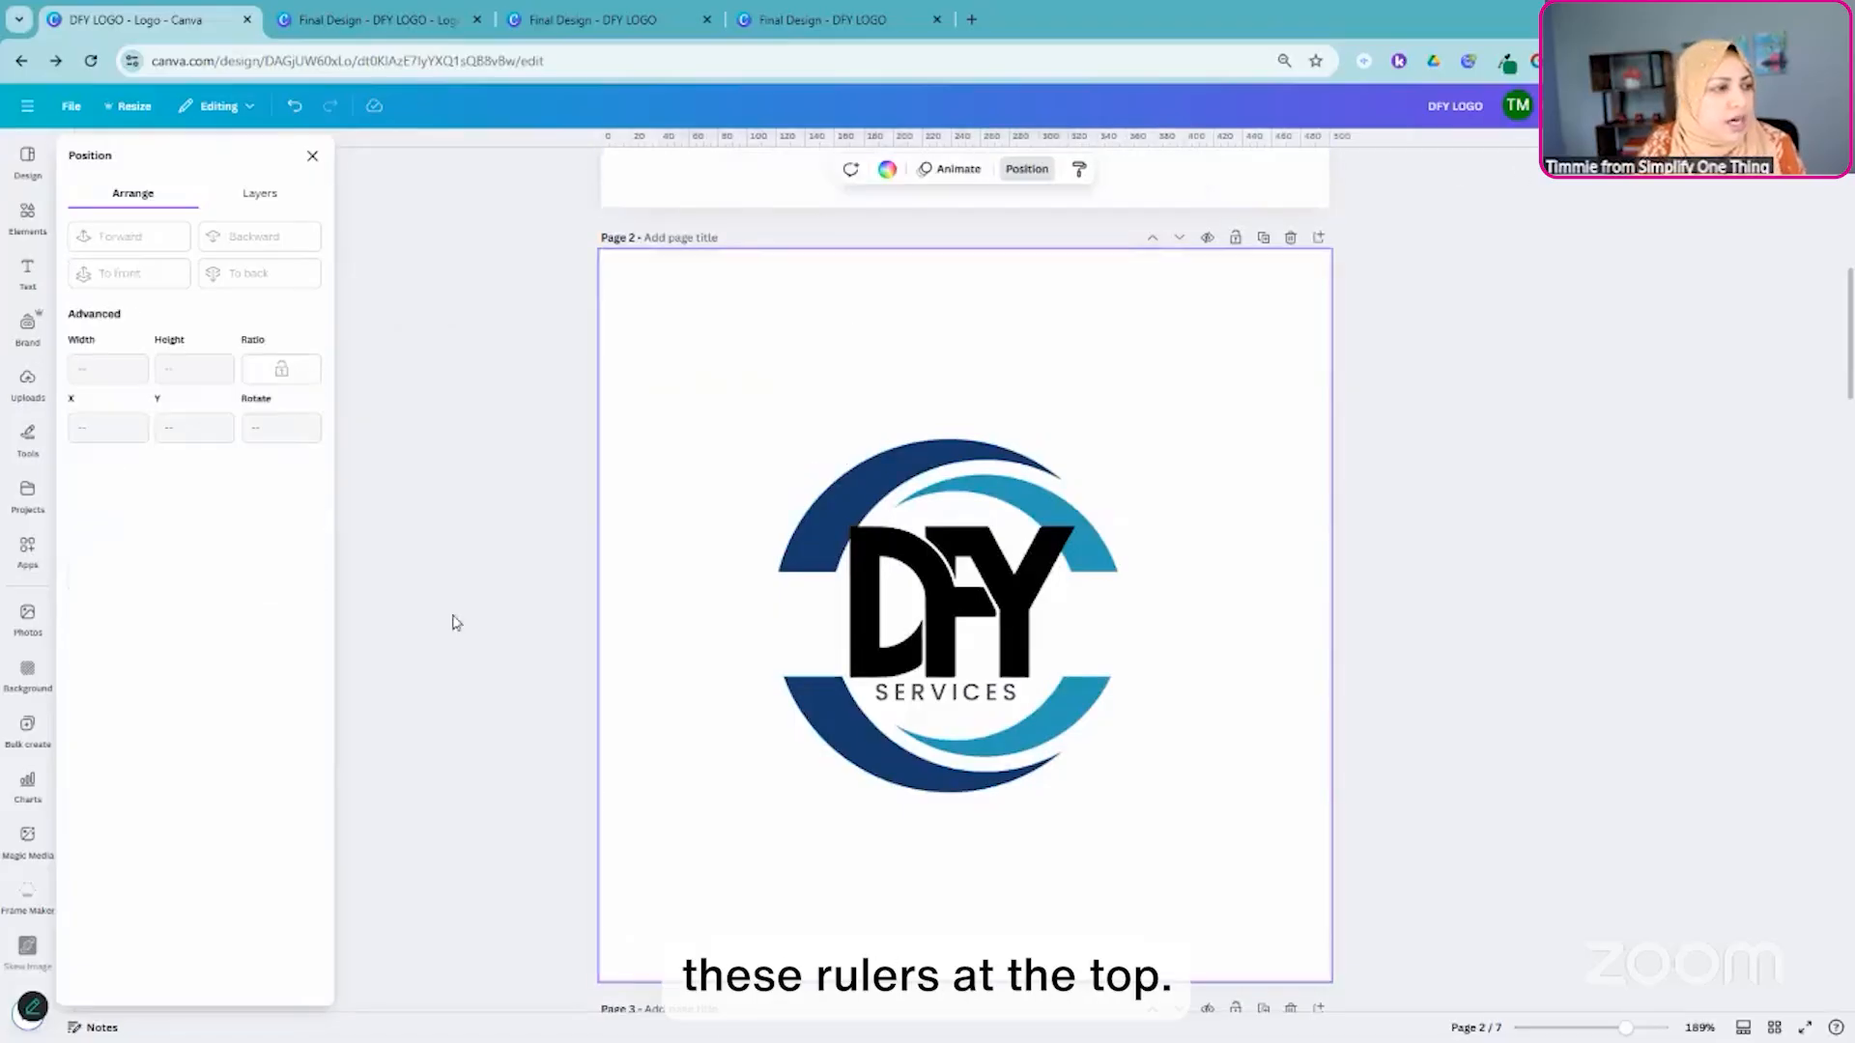
pyautogui.click(312, 156)
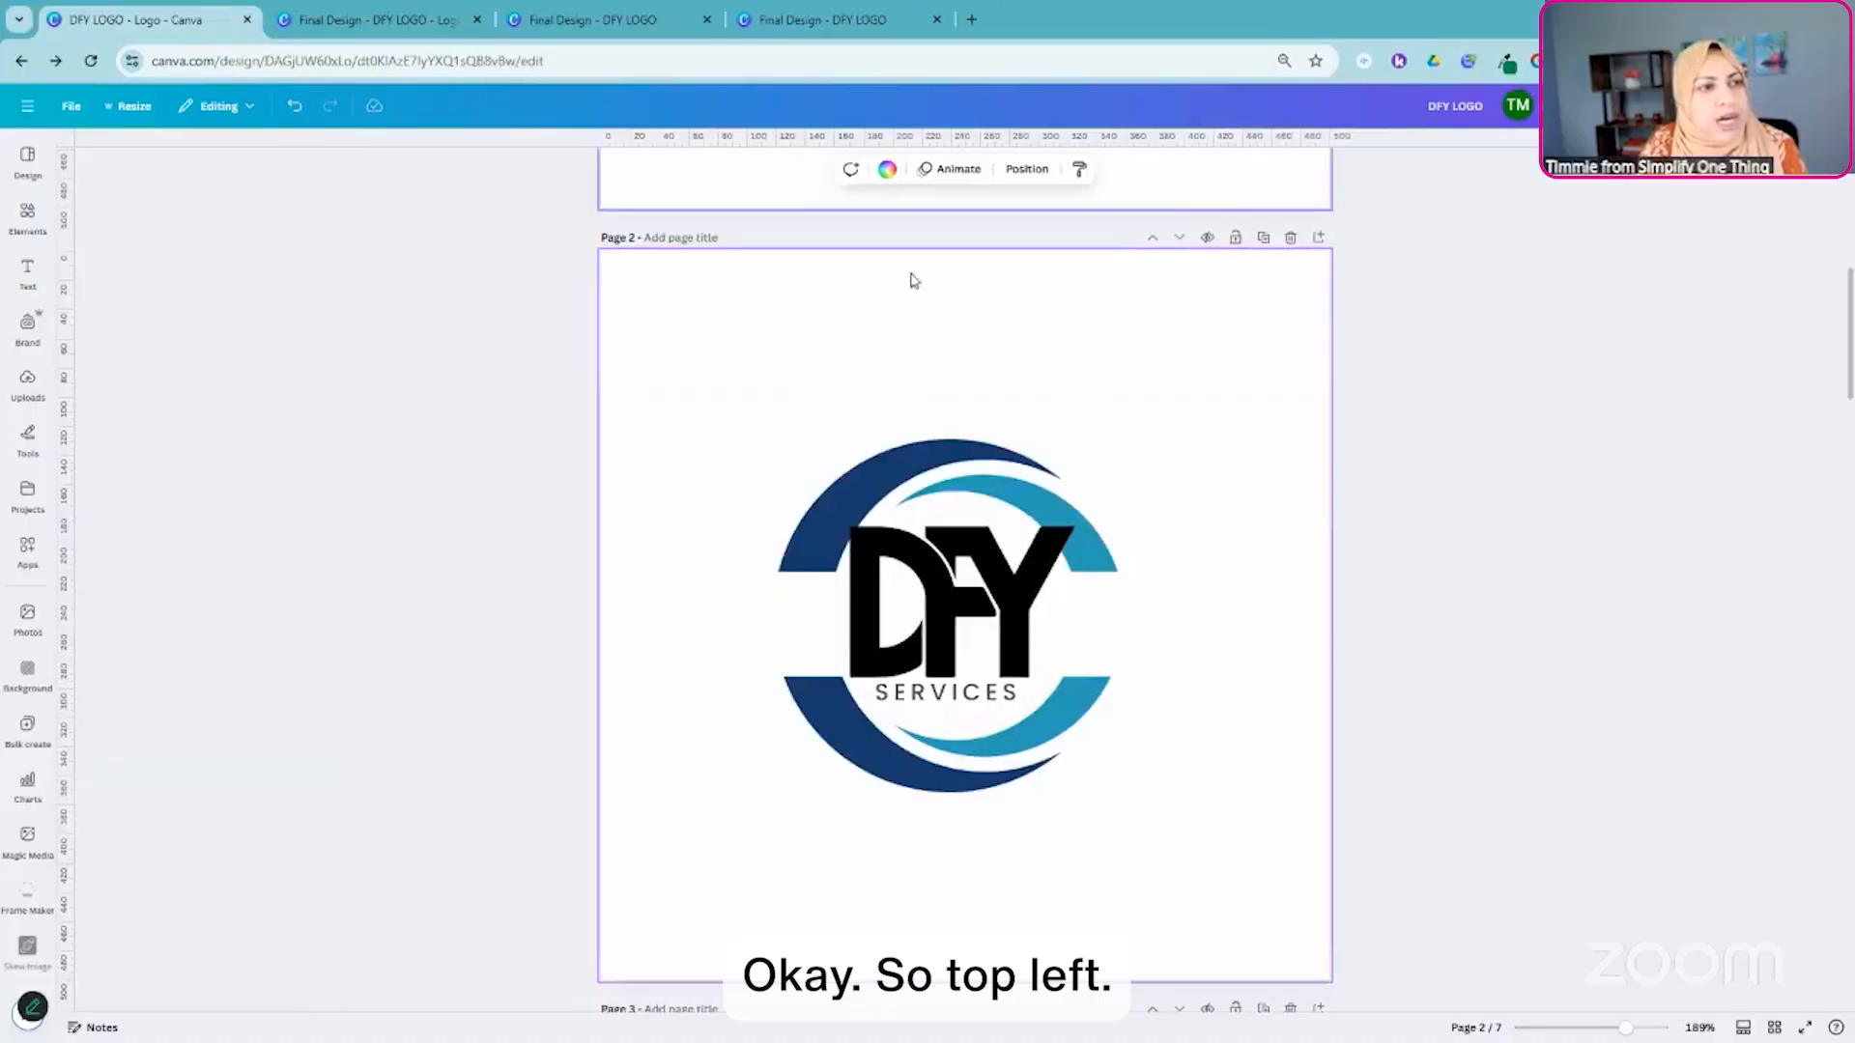
# - Select the circular swoosh graphic on page 2, preview the 12-column guide layout and dismiss it without adding guides
pyautogui.click(802, 501)
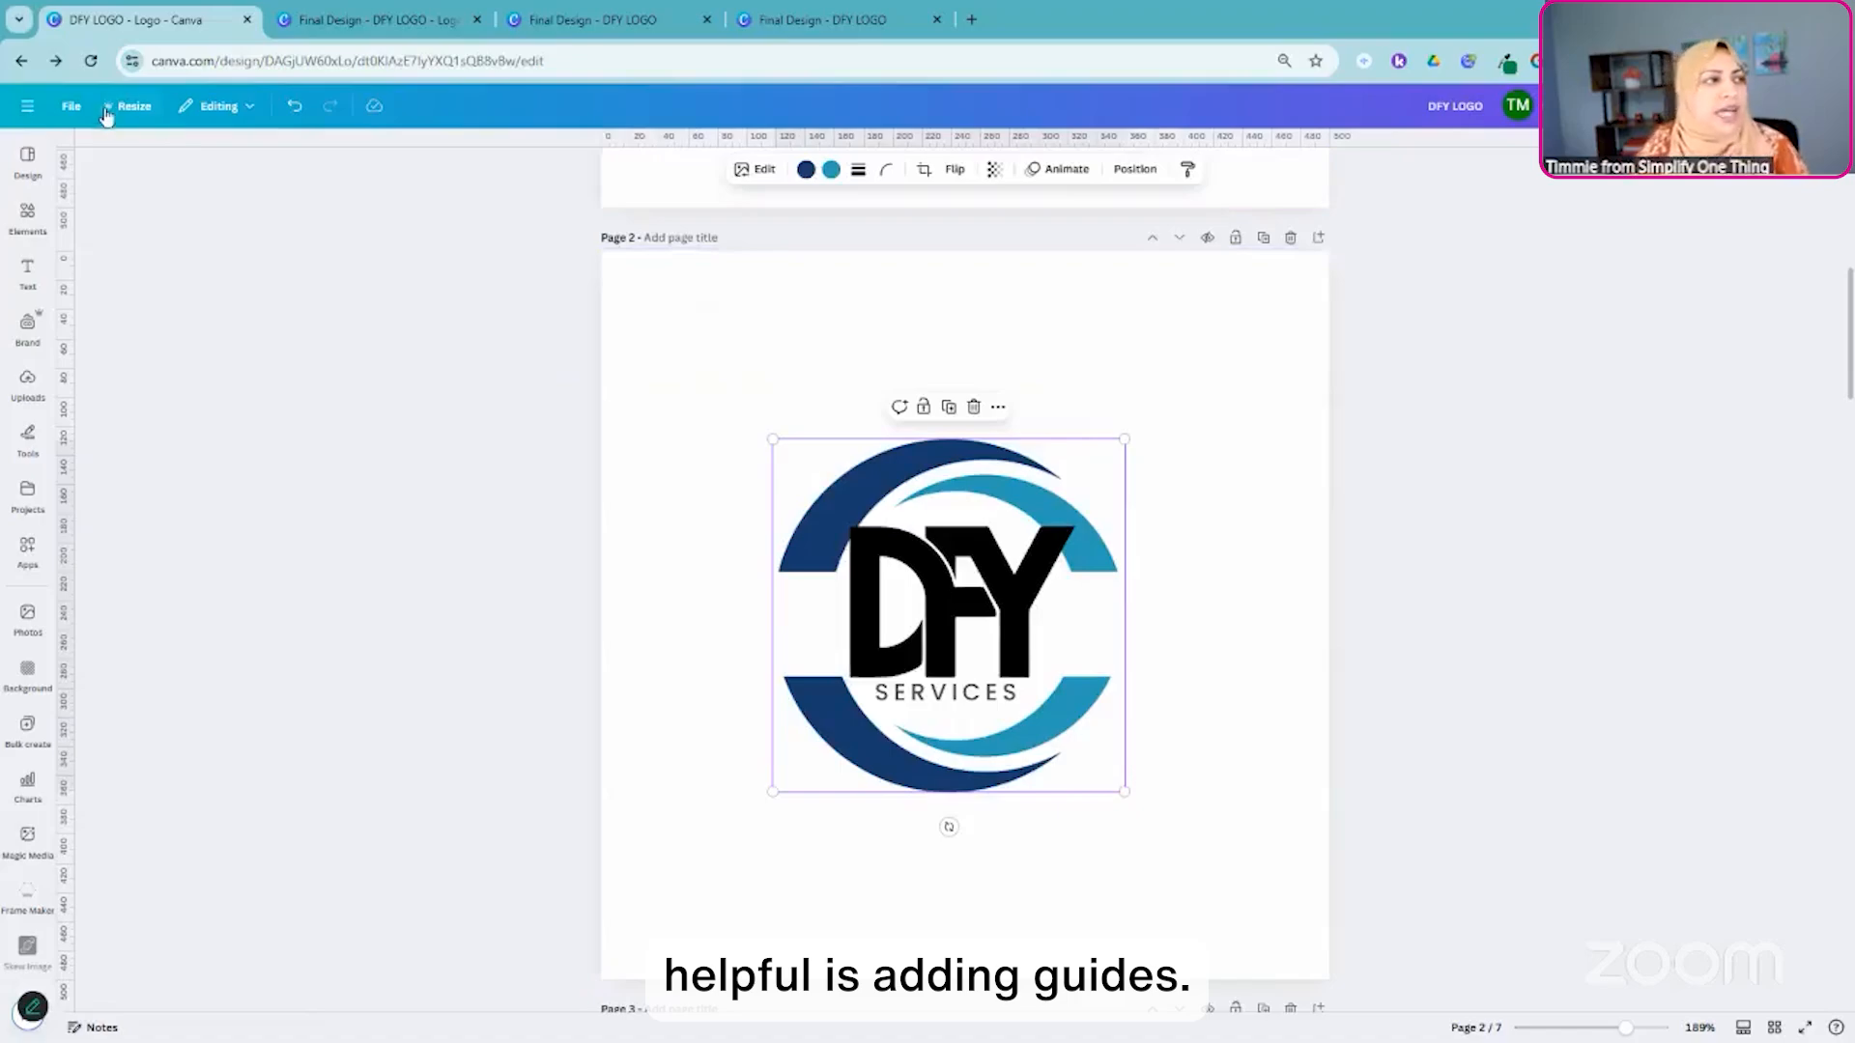
pyautogui.click(74, 108)
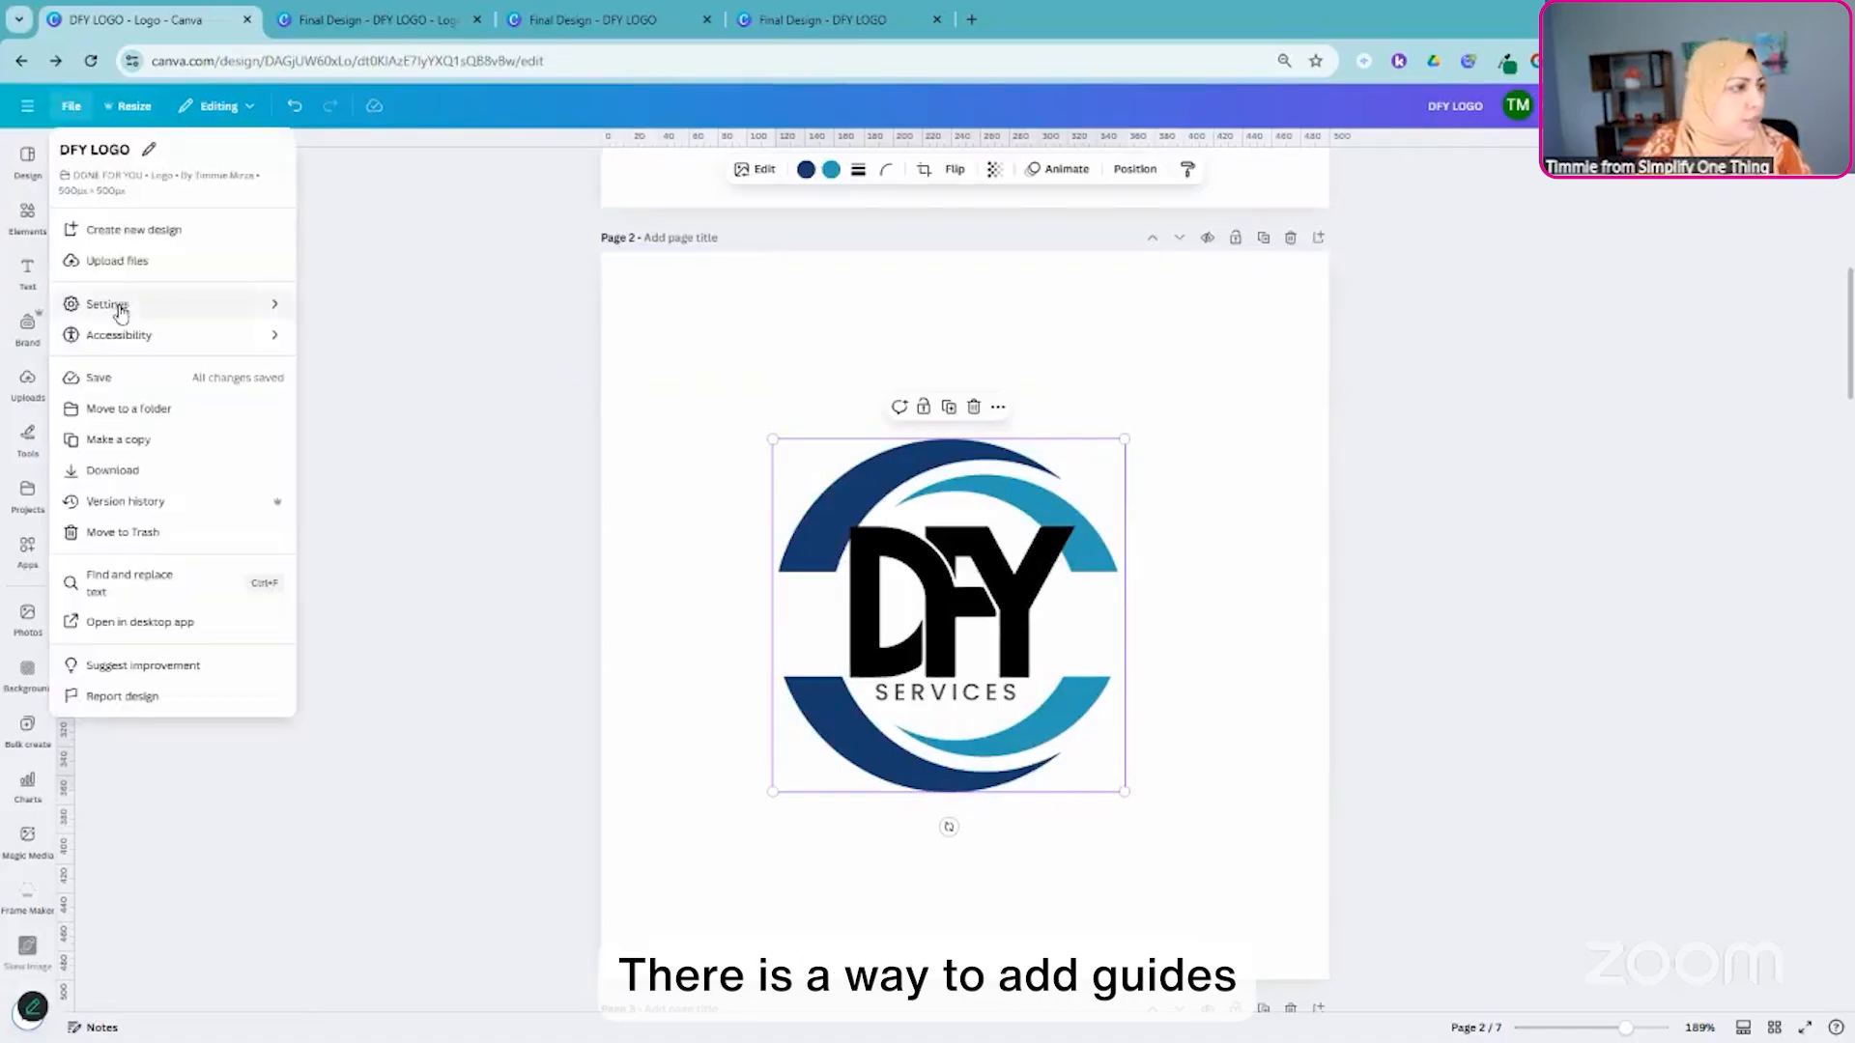
pyautogui.click(136, 303)
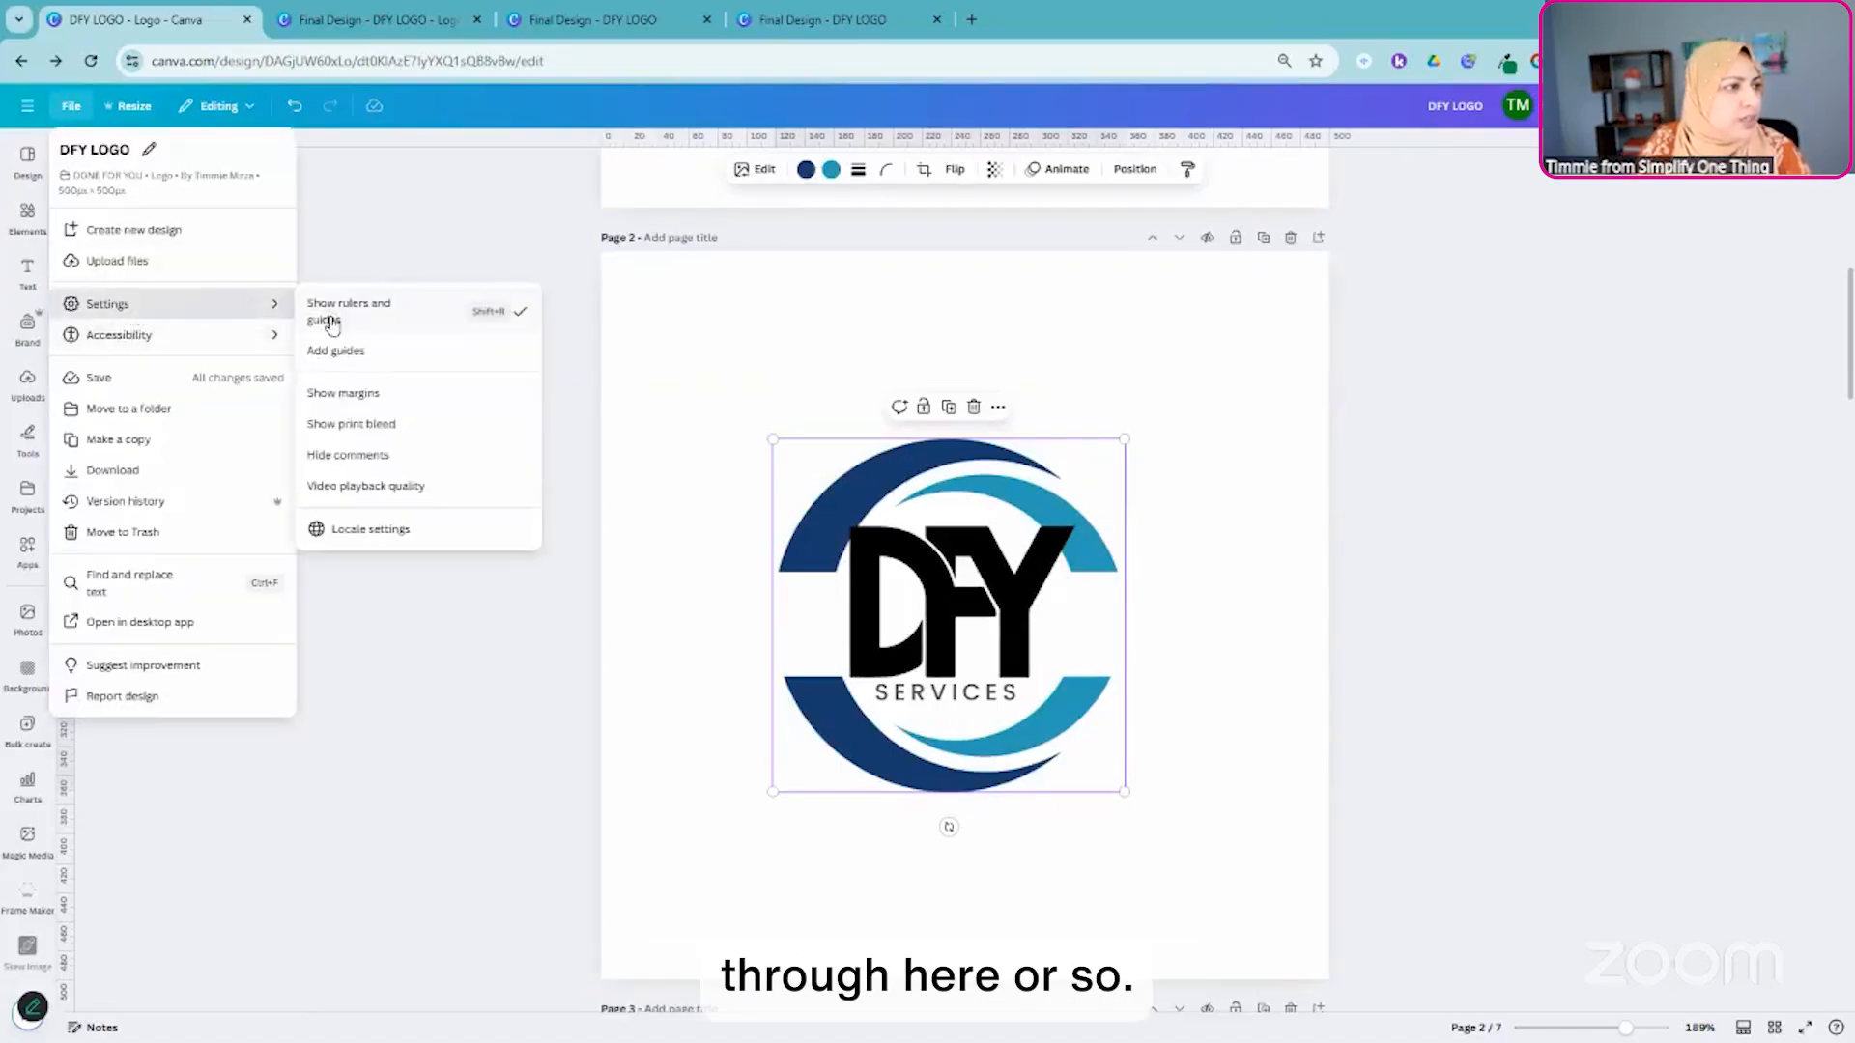
pyautogui.click(379, 356)
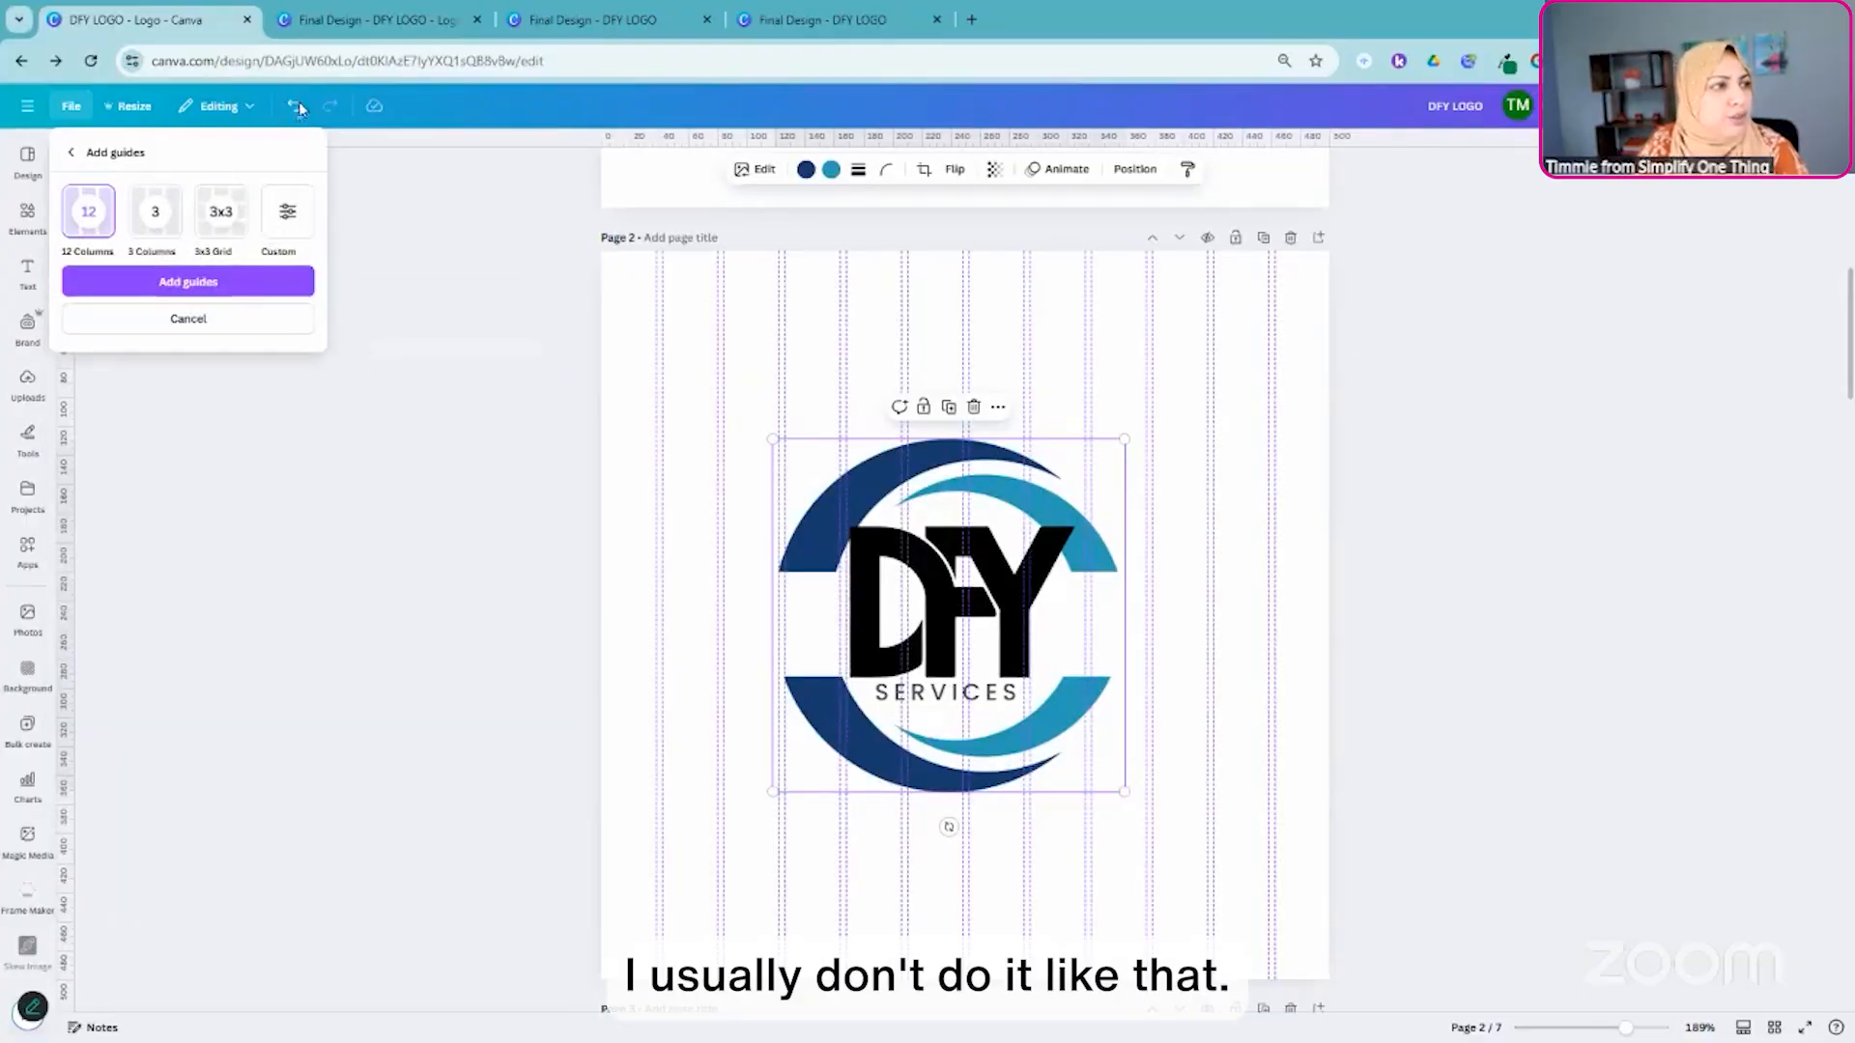
pyautogui.click(188, 319)
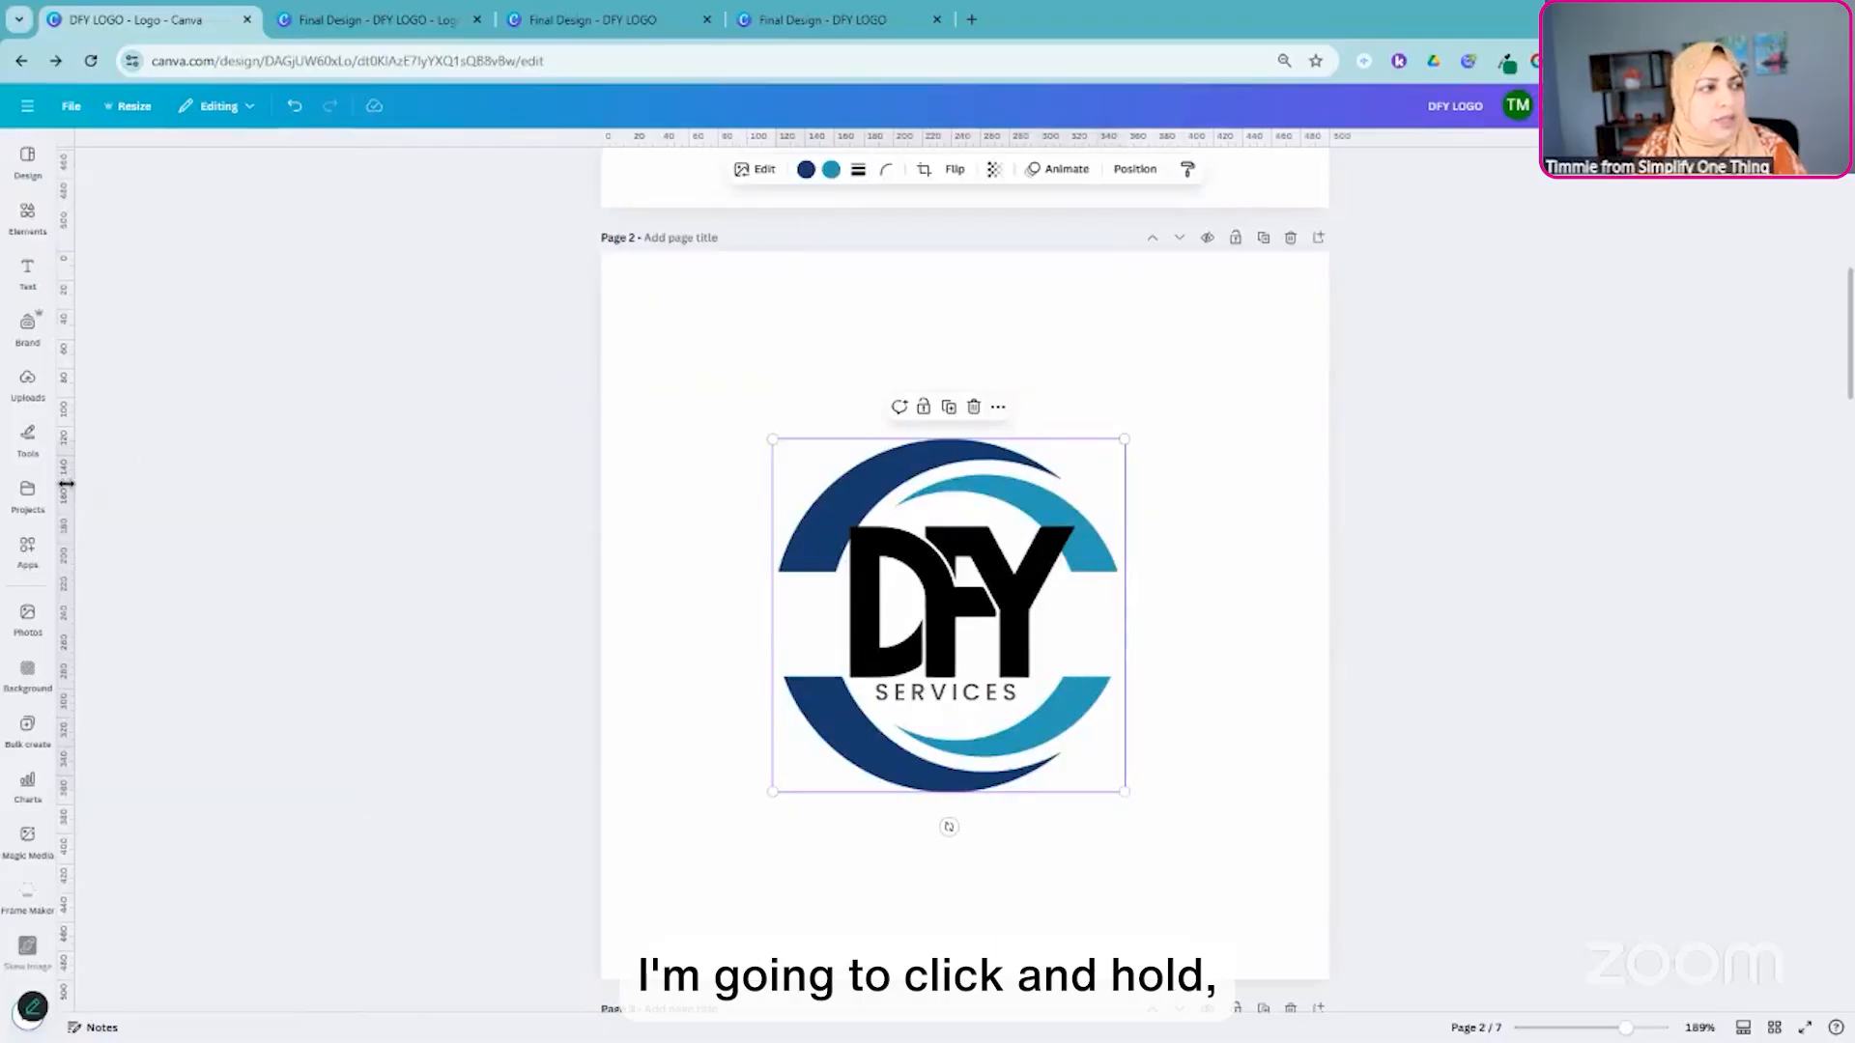
# - Add vertical guides at about 130 px and 370 px and center the page 2 circular swoosh graphic between them
pyautogui.moveTo(81, 483); pyautogui.dragTo(807, 503)
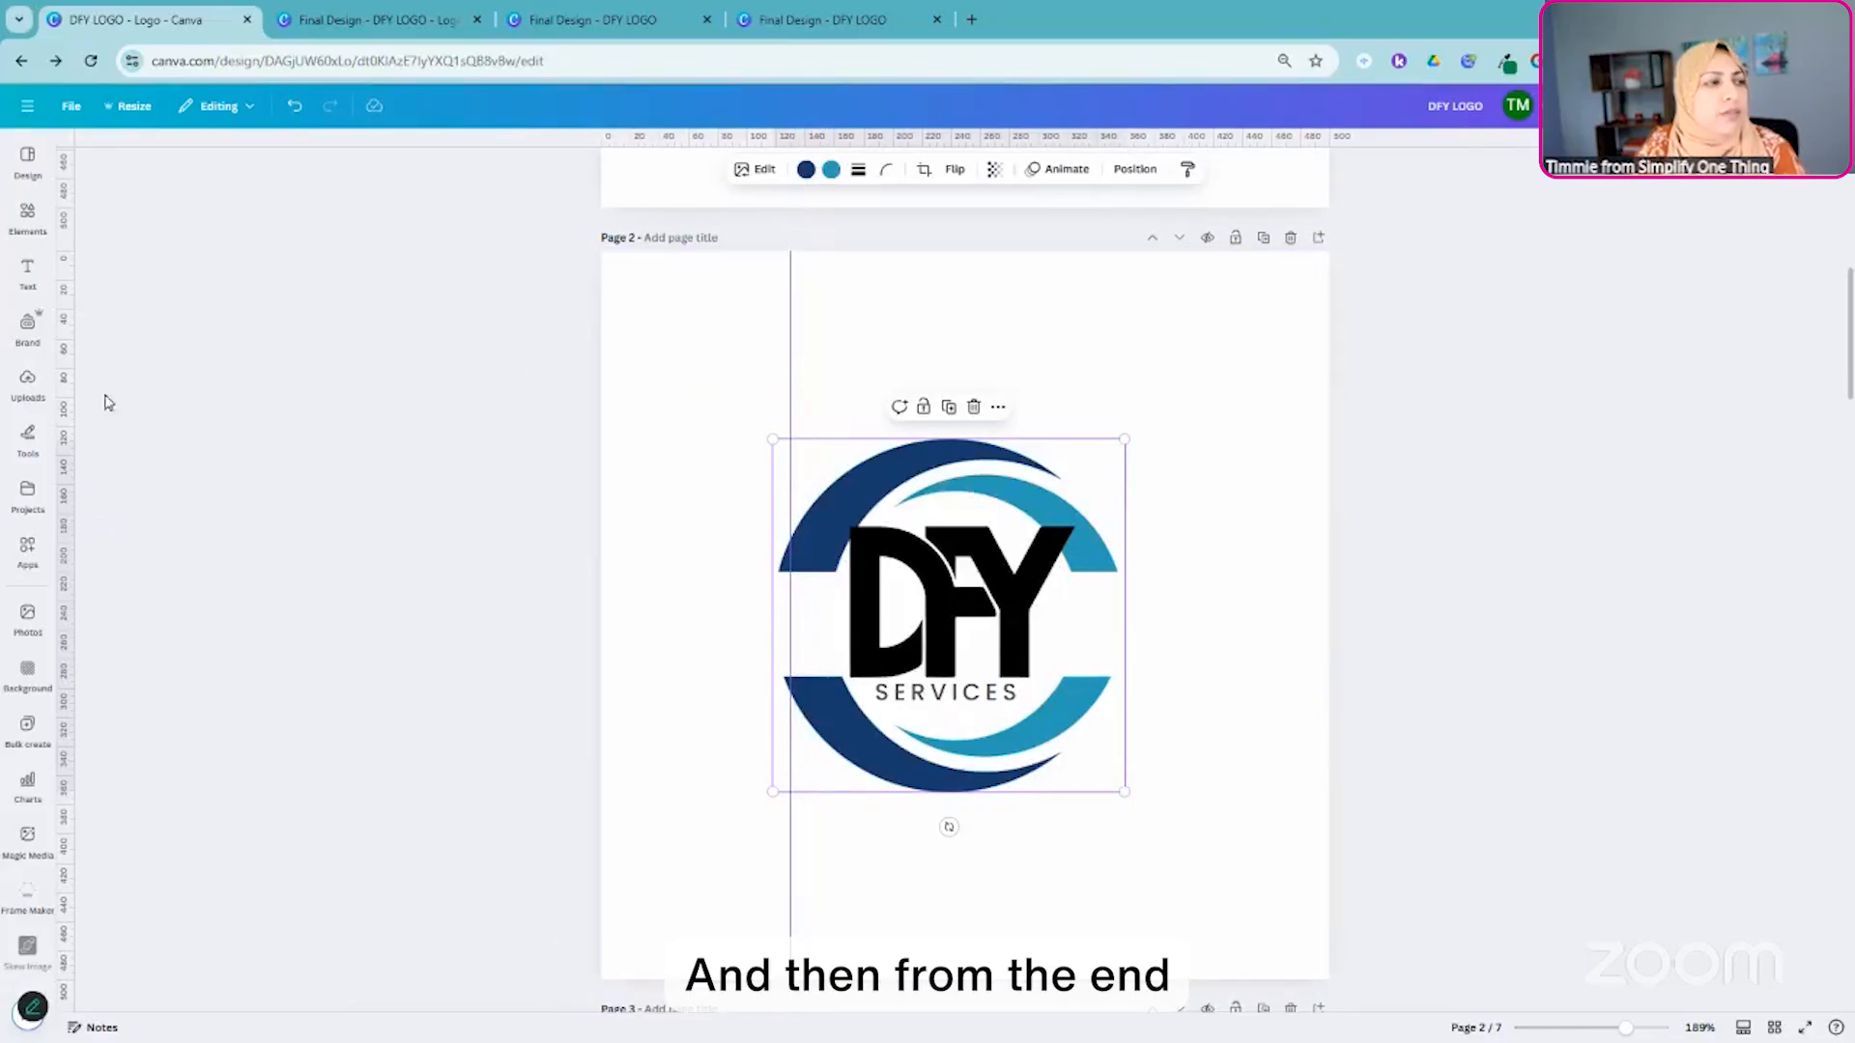
pyautogui.moveTo(63, 396)
pyautogui.mouseDown()
pyautogui.moveTo(757, 373)
pyautogui.moveTo(1269, 383)
pyautogui.moveTo(1208, 401)
pyautogui.moveTo(1142, 376)
pyautogui.mouseUp()
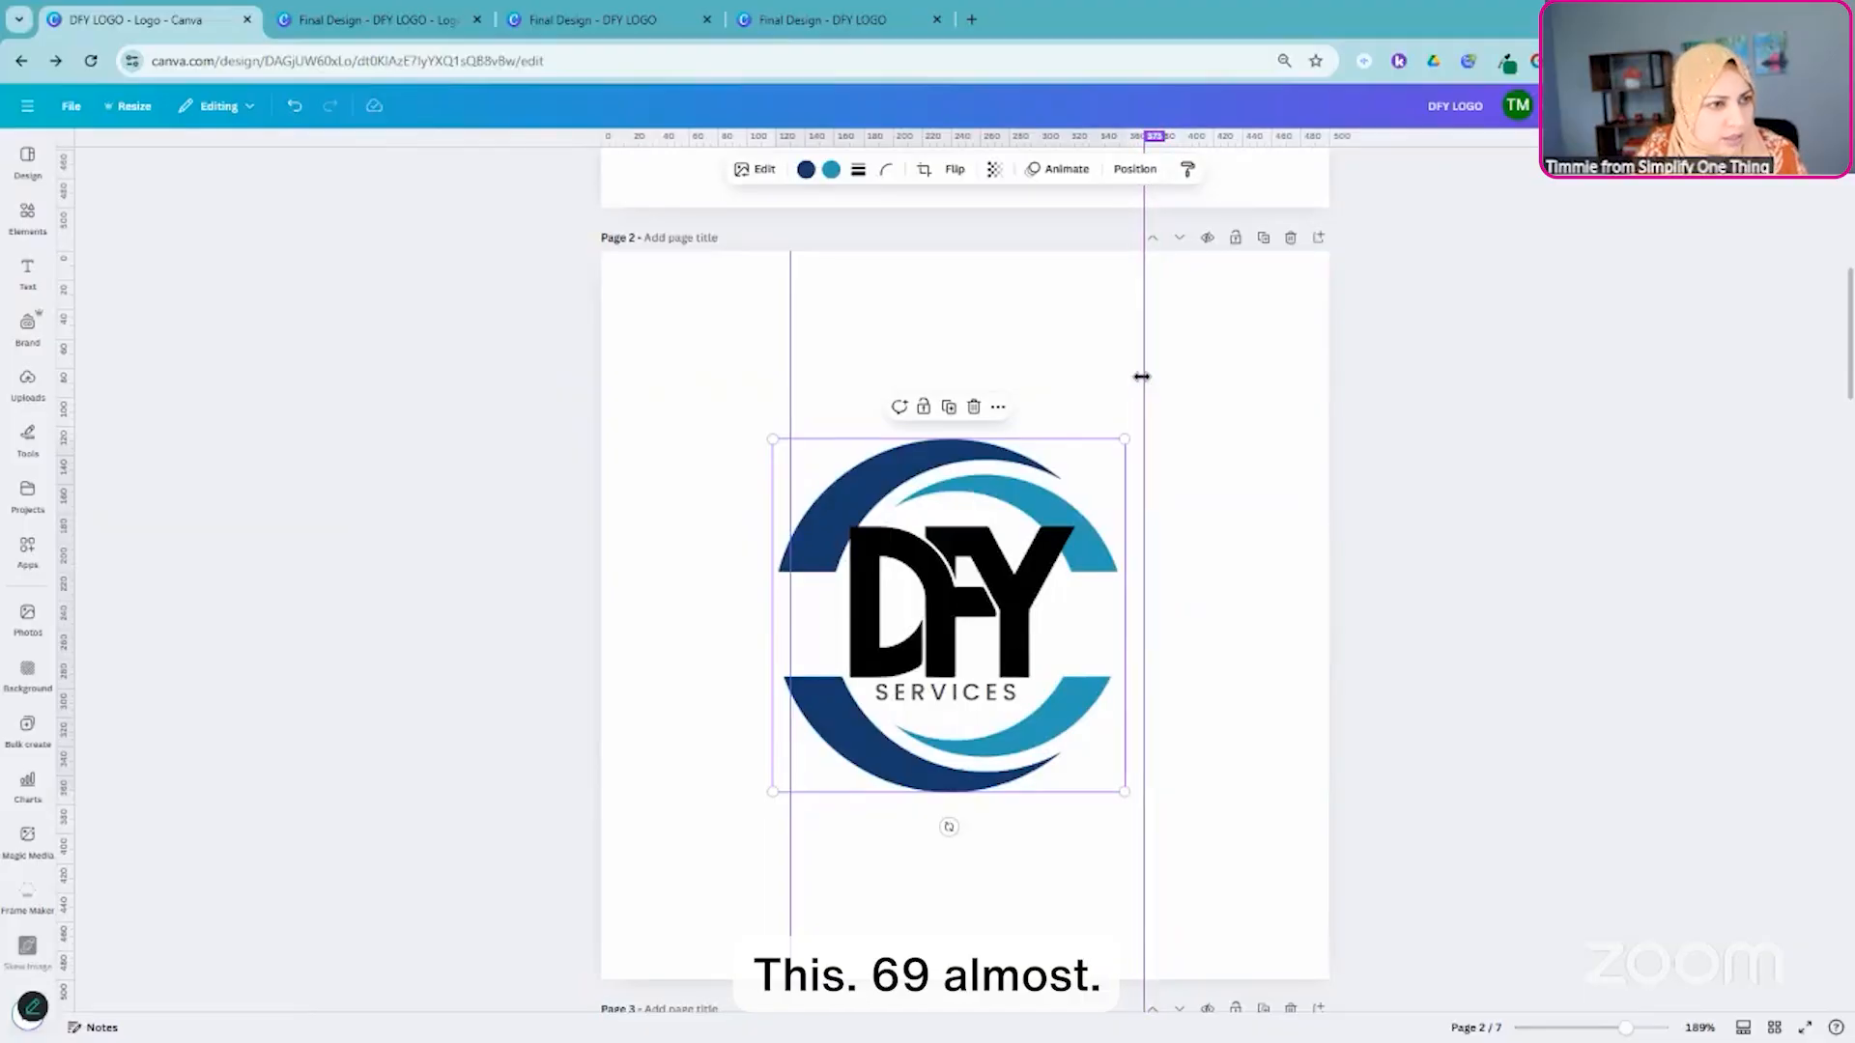
pyautogui.moveTo(1142, 380); pyautogui.dragTo(1140, 378)
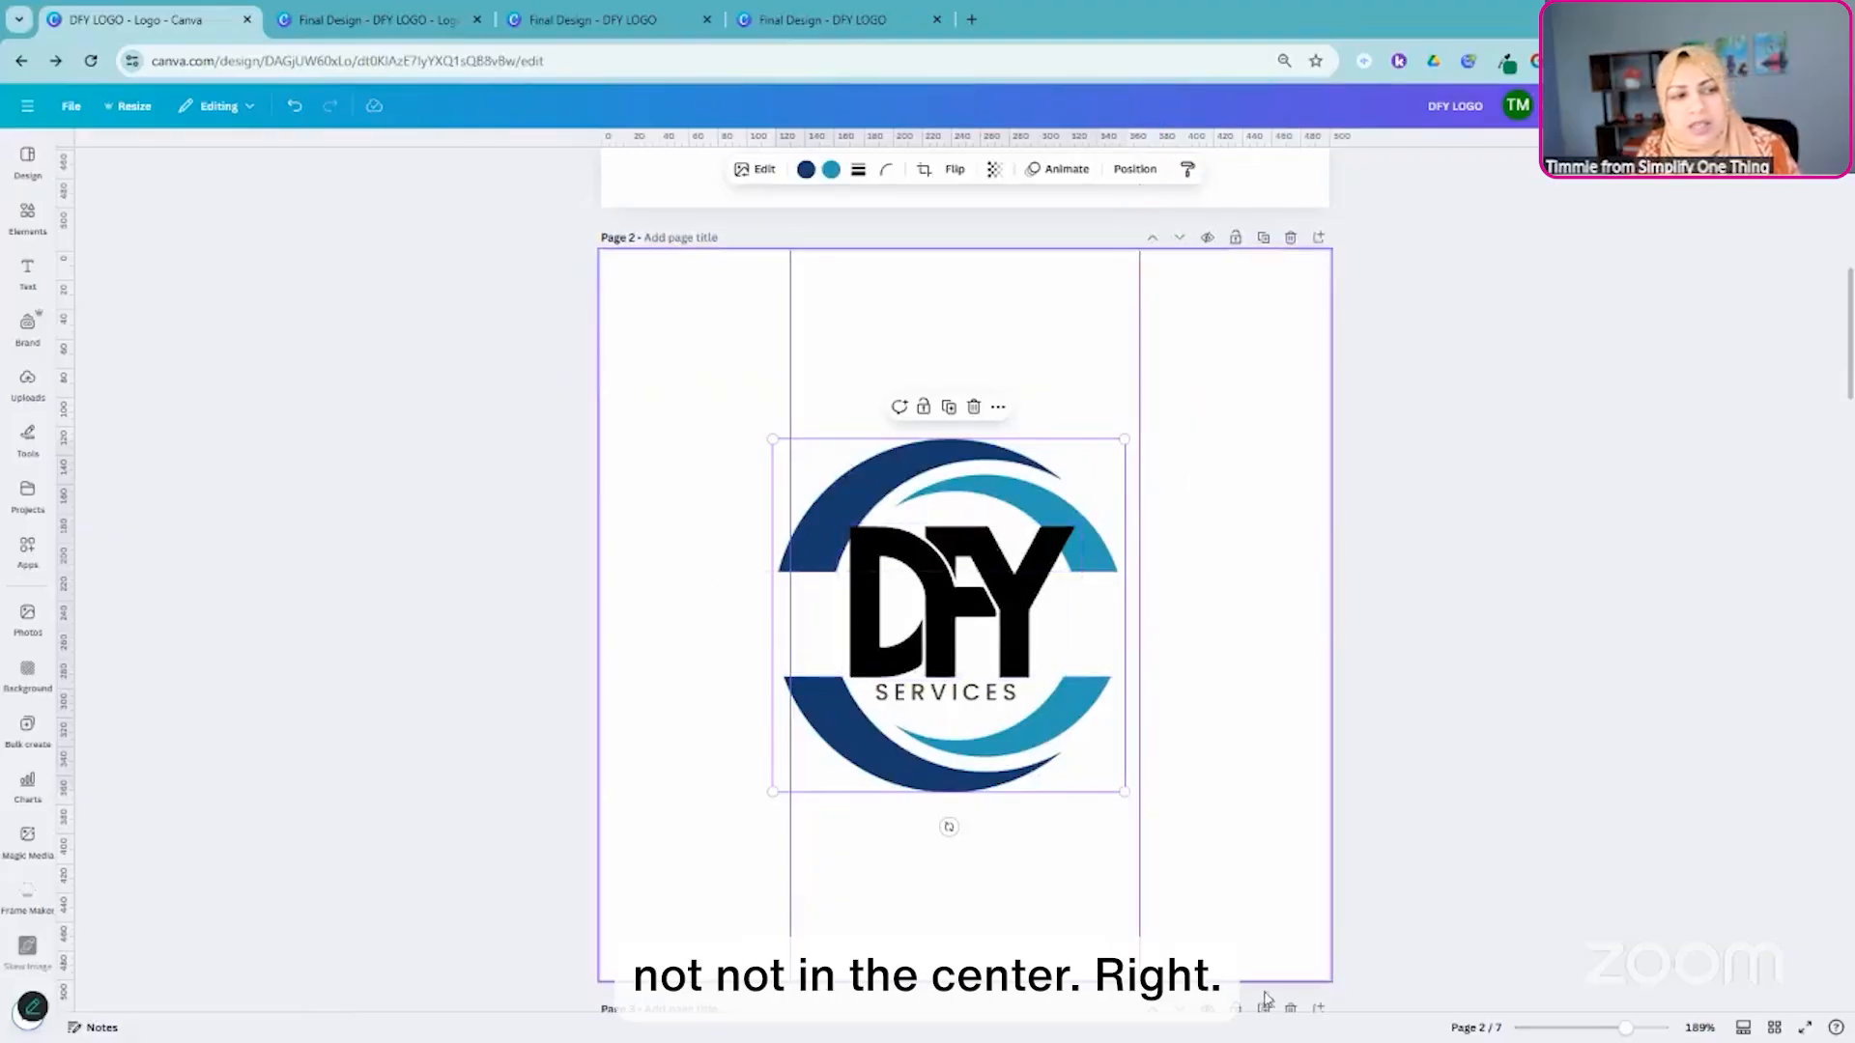
pyautogui.moveTo(1084, 767); pyautogui.dragTo(1090, 770)
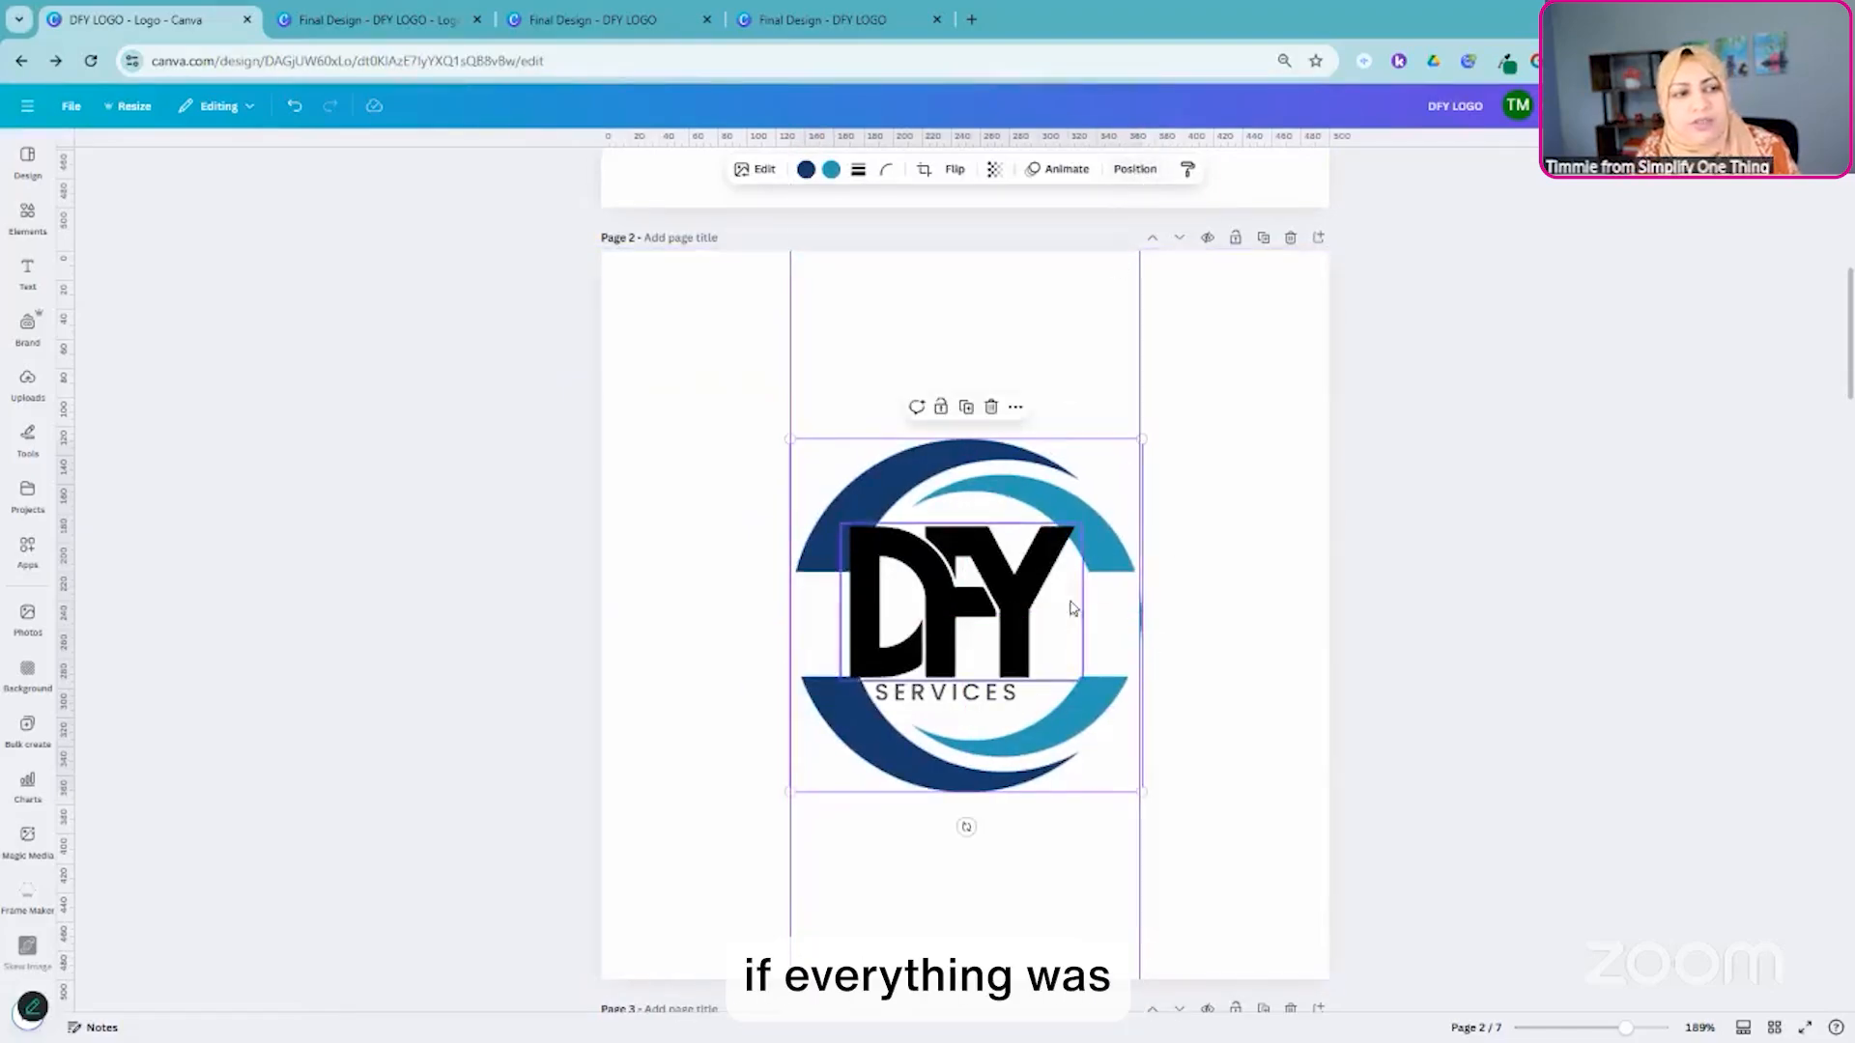
# - Open the position settings for the circular graphic and add horizontal guides at about 50 px and 460 px
pyautogui.click(1136, 170)
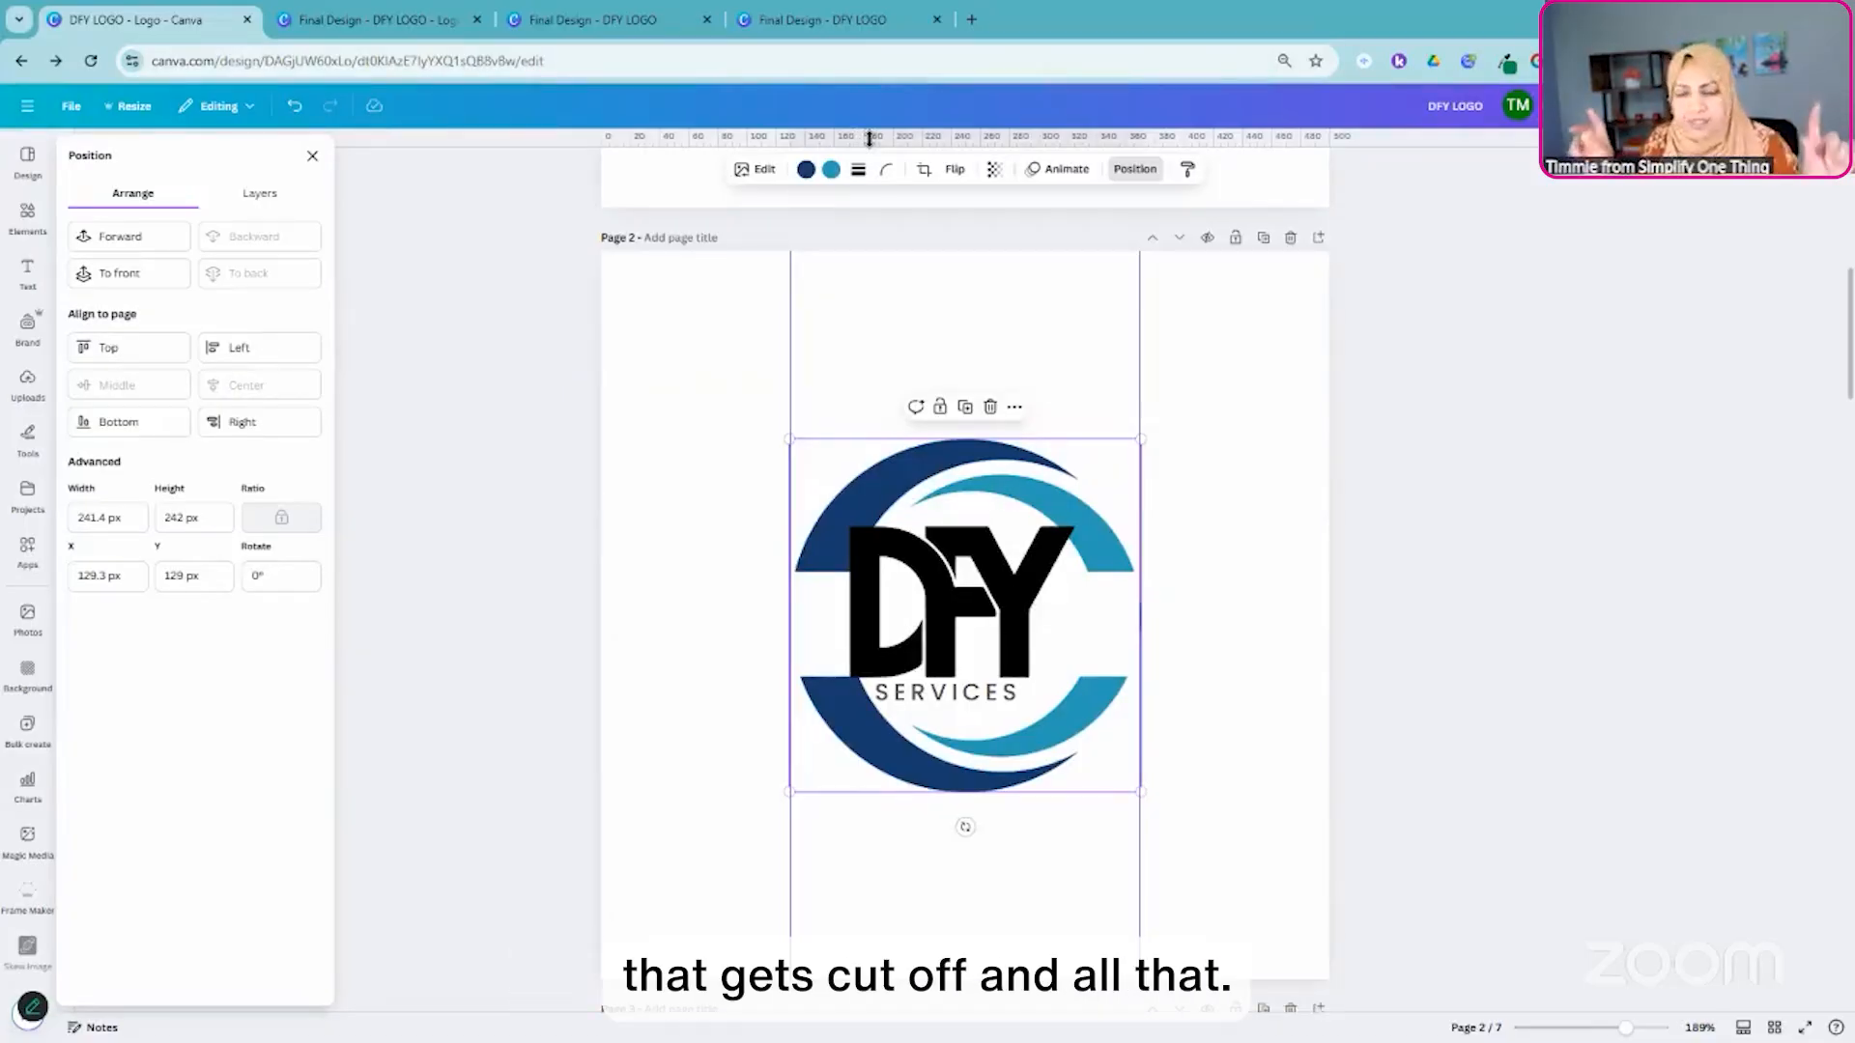
pyautogui.moveTo(871, 172); pyautogui.dragTo(892, 320)
pyautogui.moveTo(952, 141); pyautogui.dragTo(956, 921)
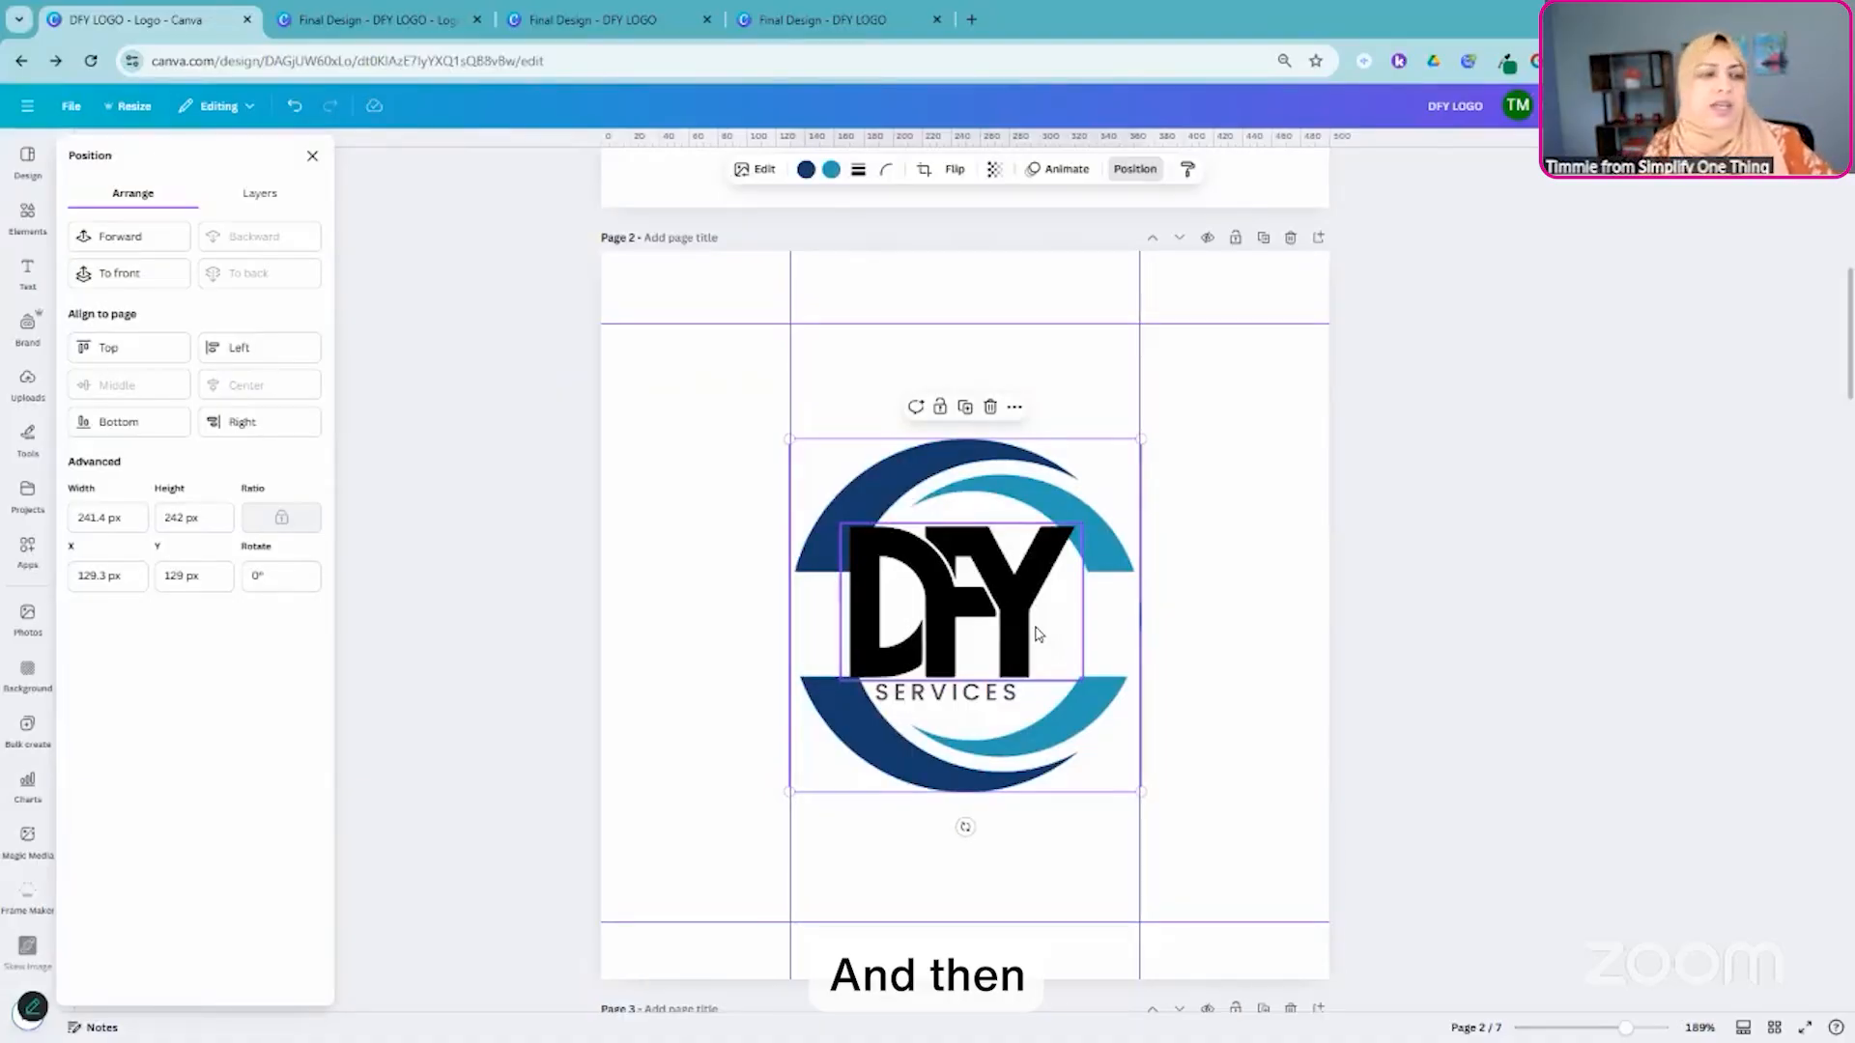
# - Examine which pages carry the added guides and how the logos on pages 1 to 3 line up with them
pyautogui.scroll(-7, 1117, 551)
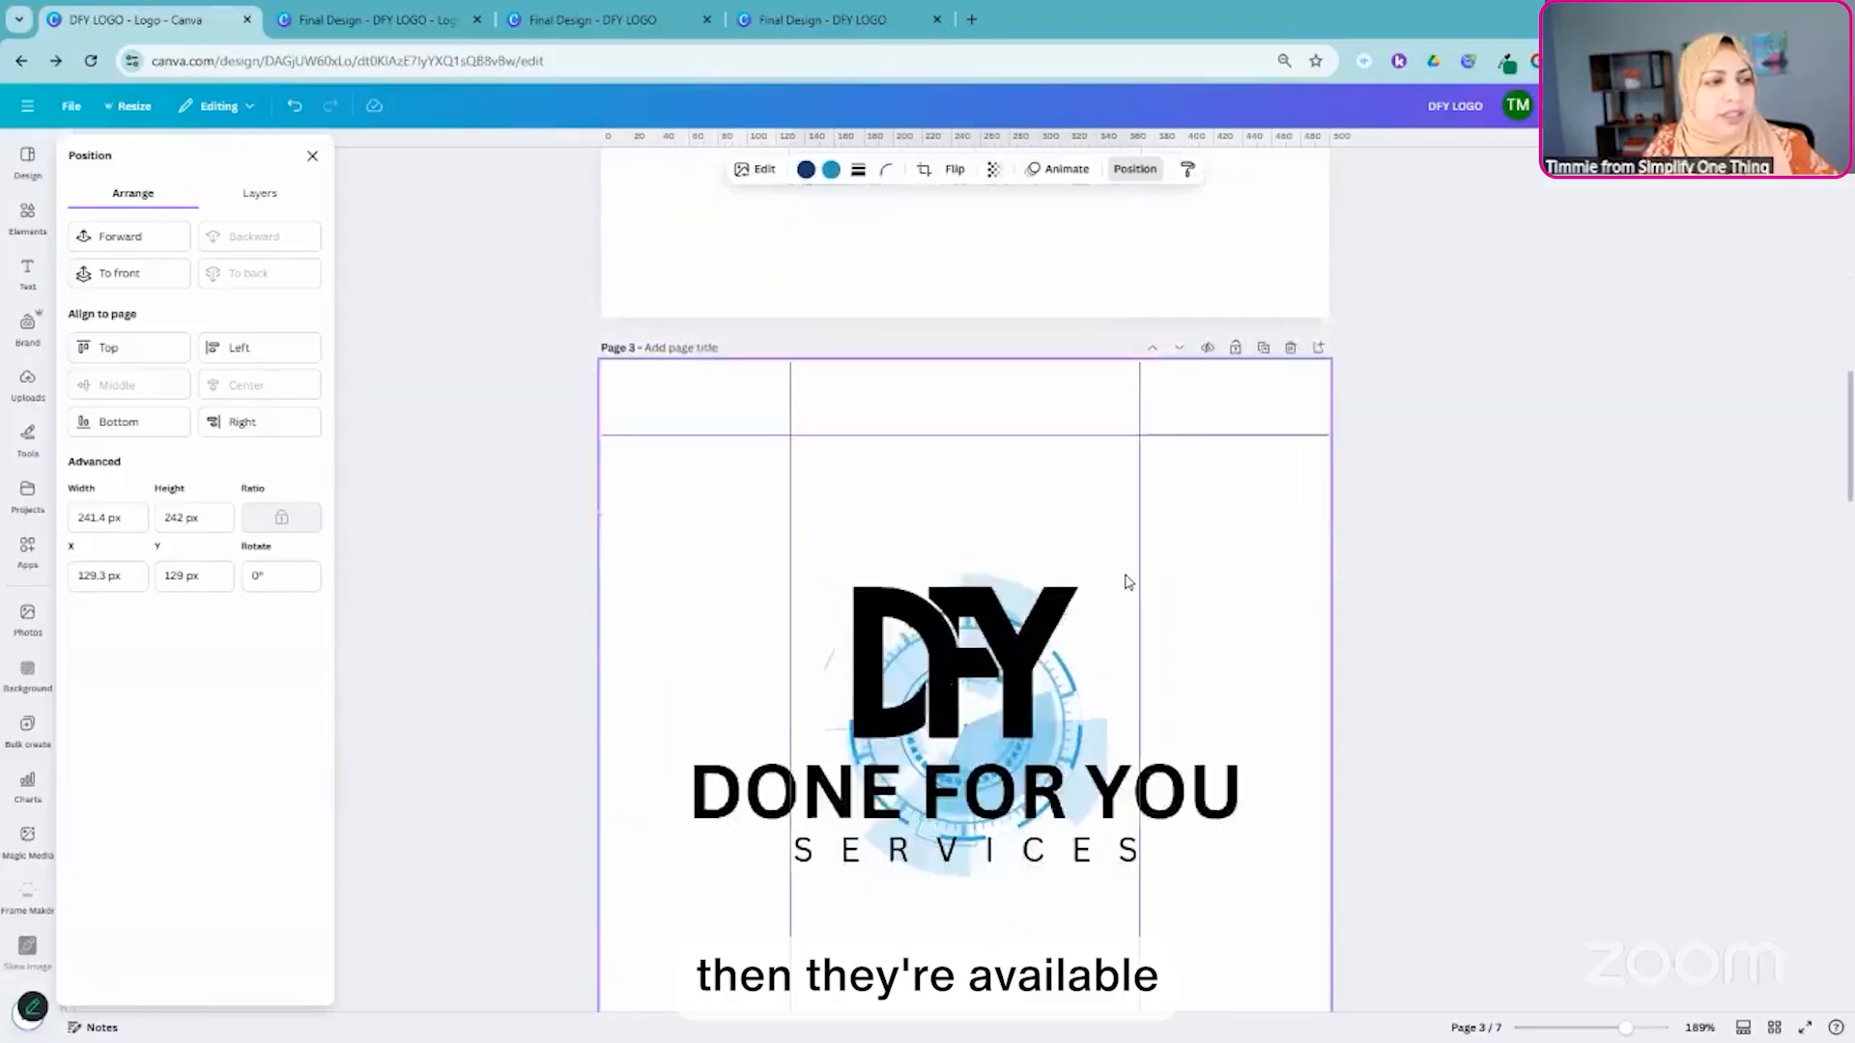
pyautogui.scroll(5, 1126, 581)
pyautogui.scroll(-5, 1130, 579)
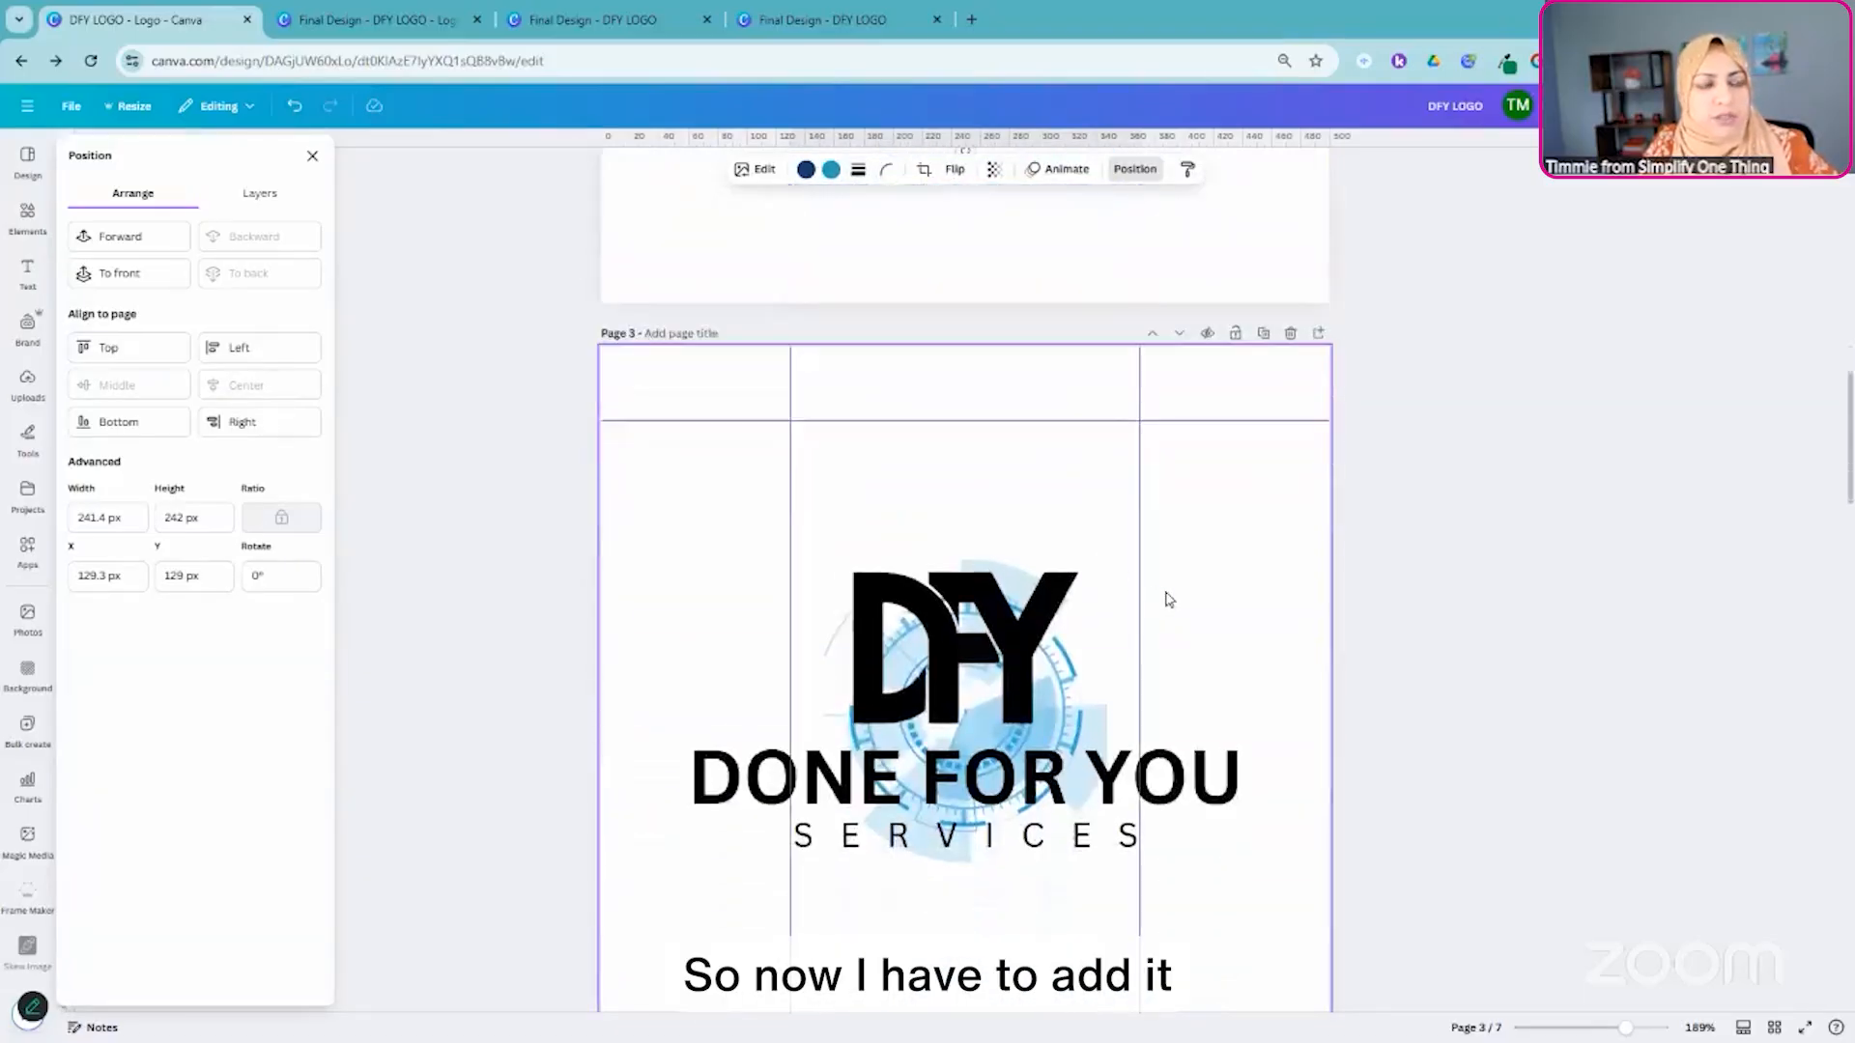
pyautogui.scroll(-5, 1169, 600)
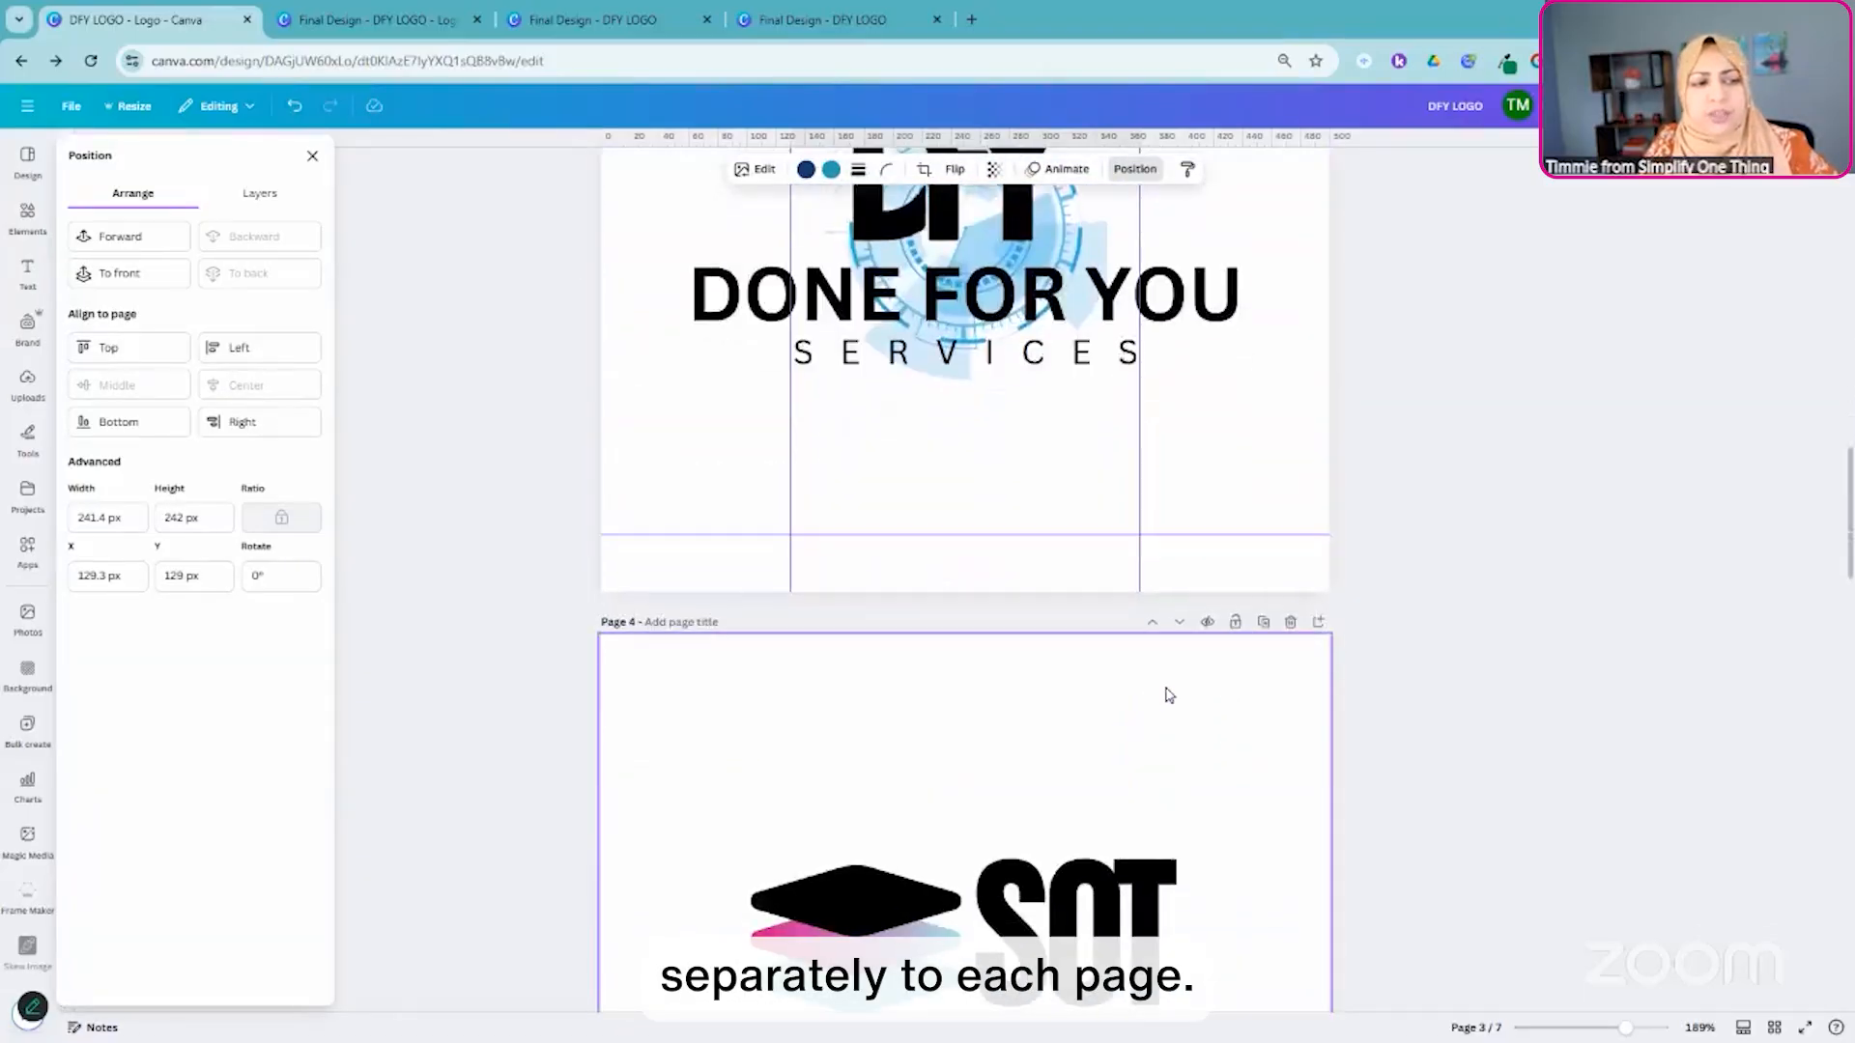
pyautogui.scroll(8, 1171, 688)
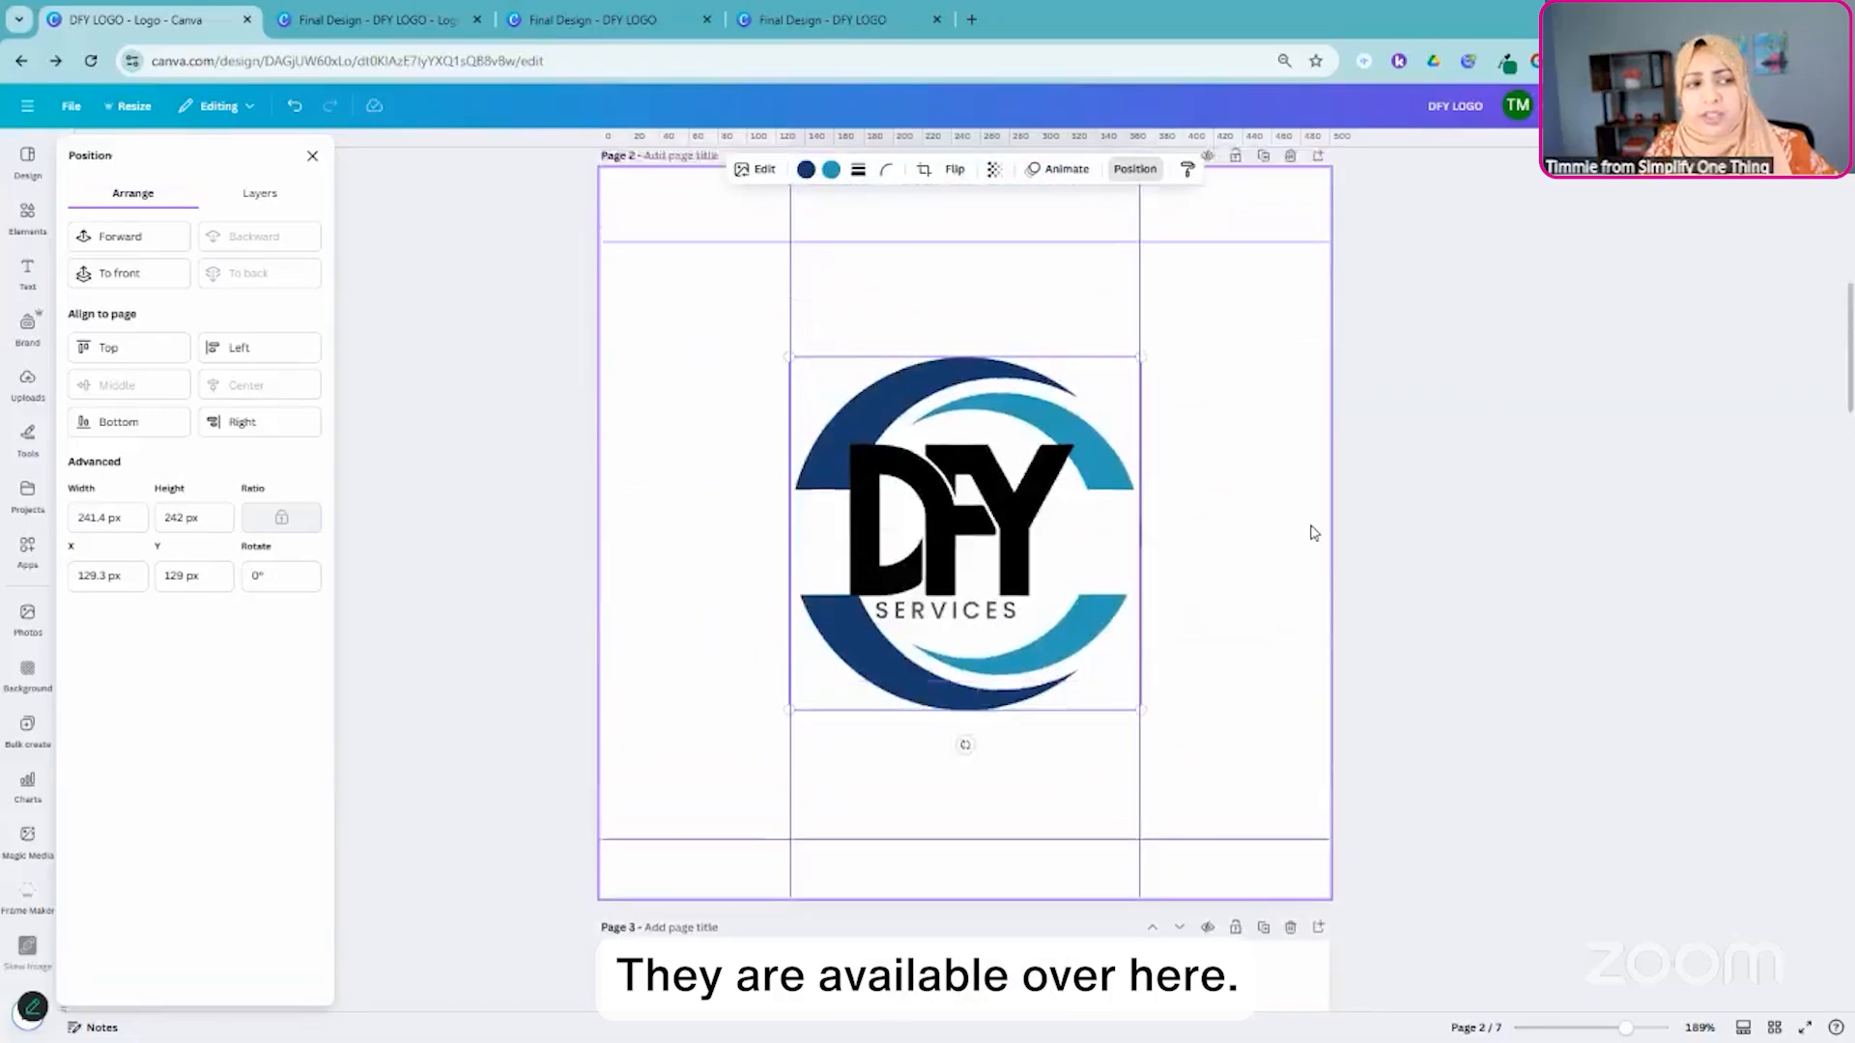
pyautogui.scroll(3, 1319, 502)
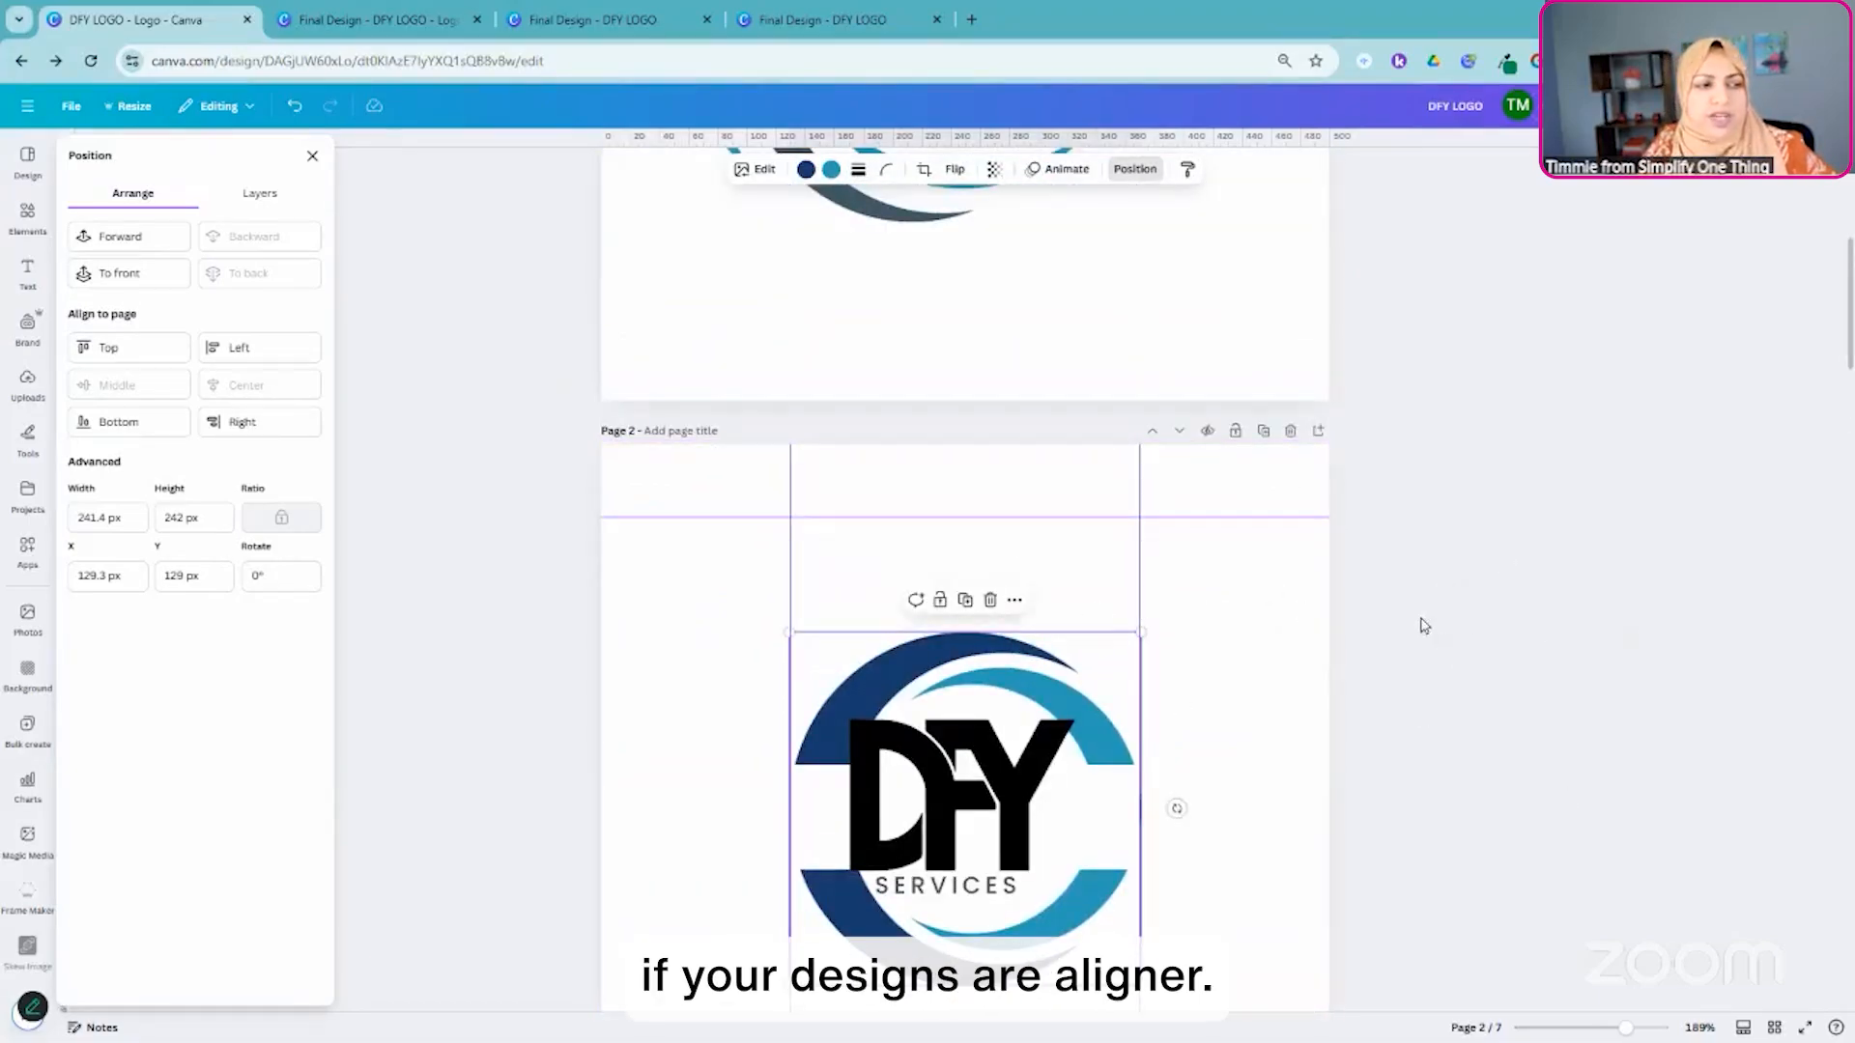
pyautogui.scroll(-2, 1454, 425)
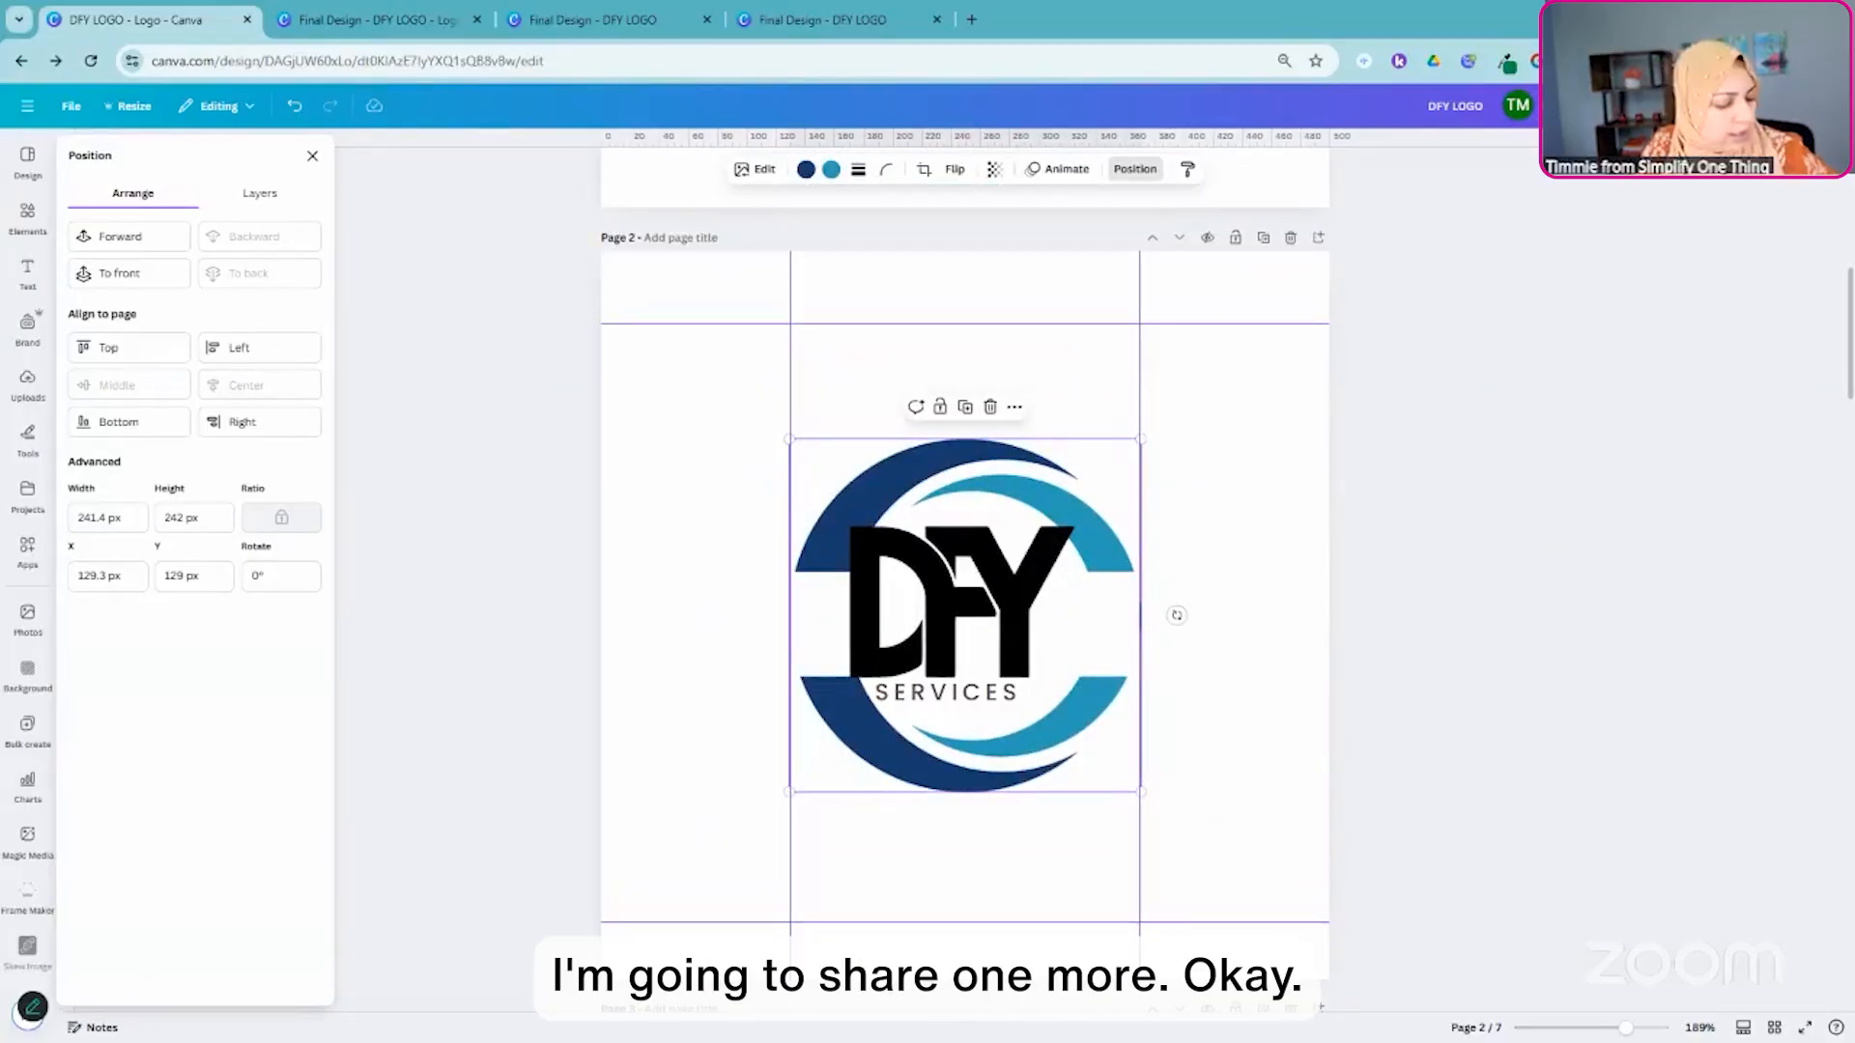
pyautogui.scroll(5, 1711, 797)
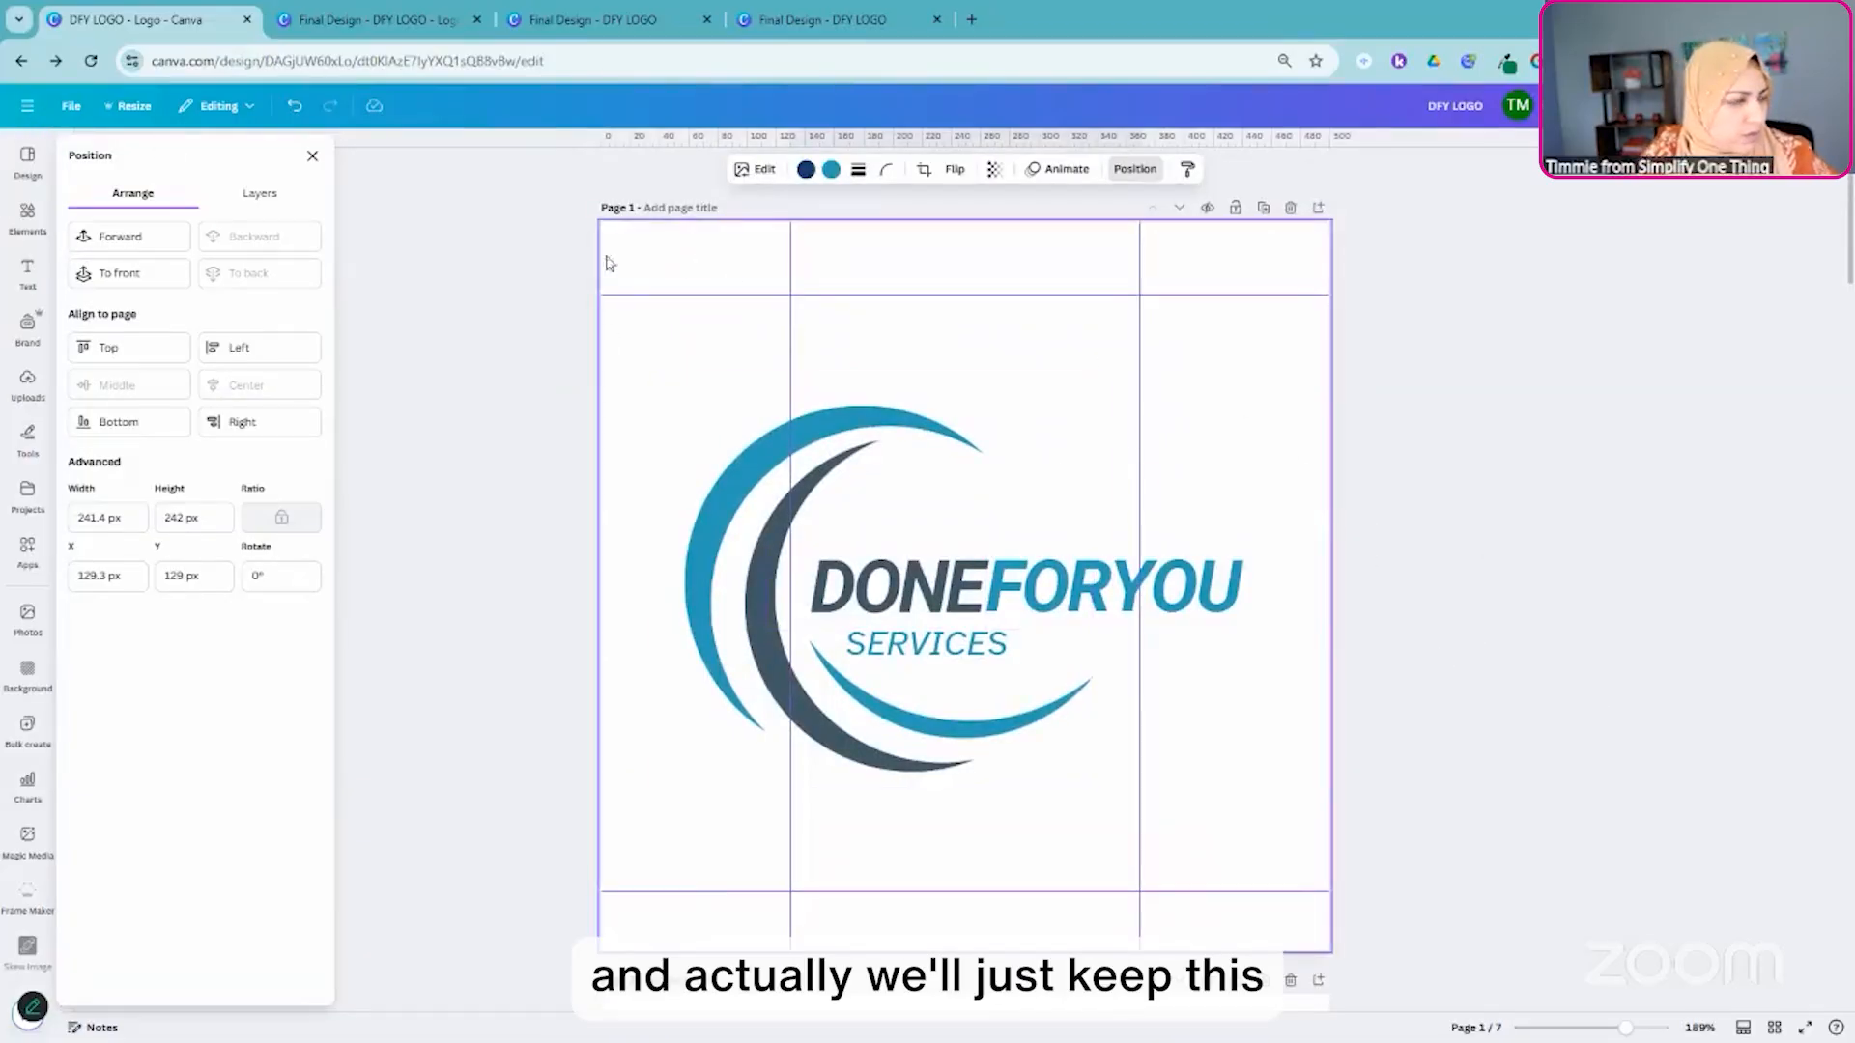
# - Close the position settings and hide the rulers and guides in the design
pyautogui.click(472, 272)
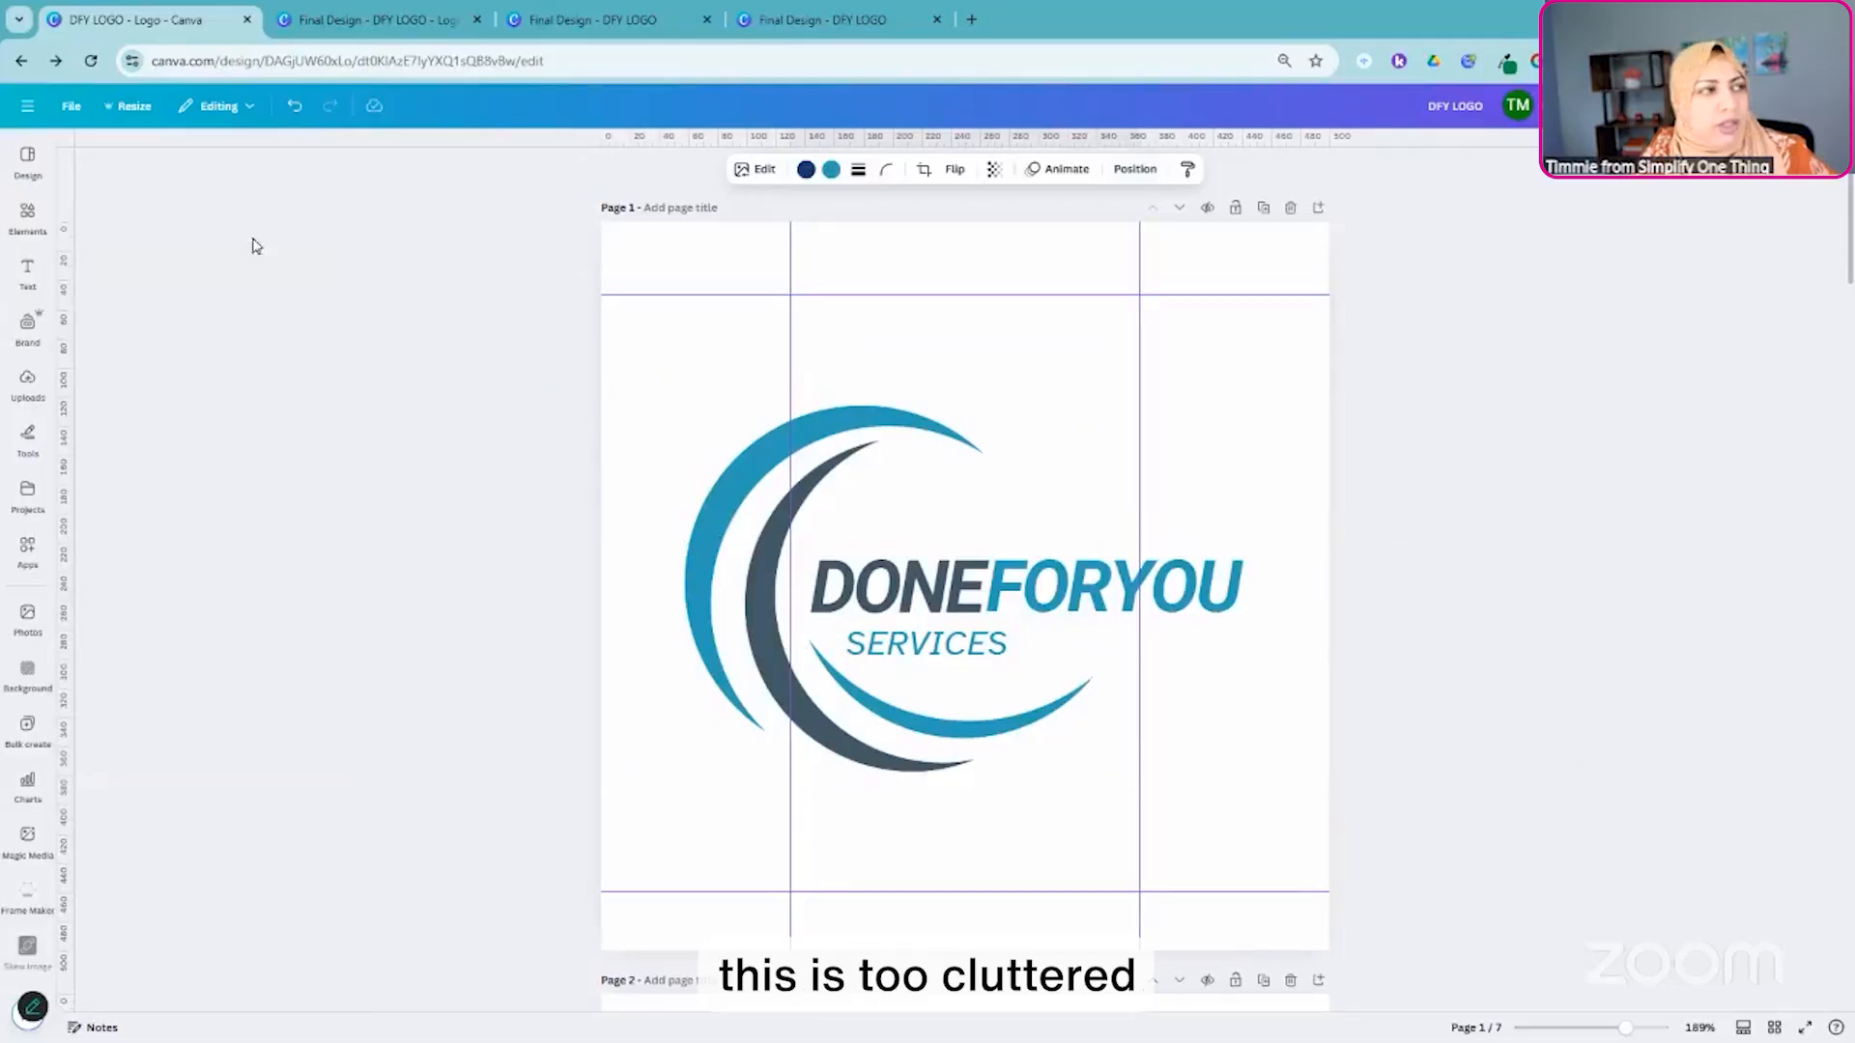
pyautogui.click(70, 114)
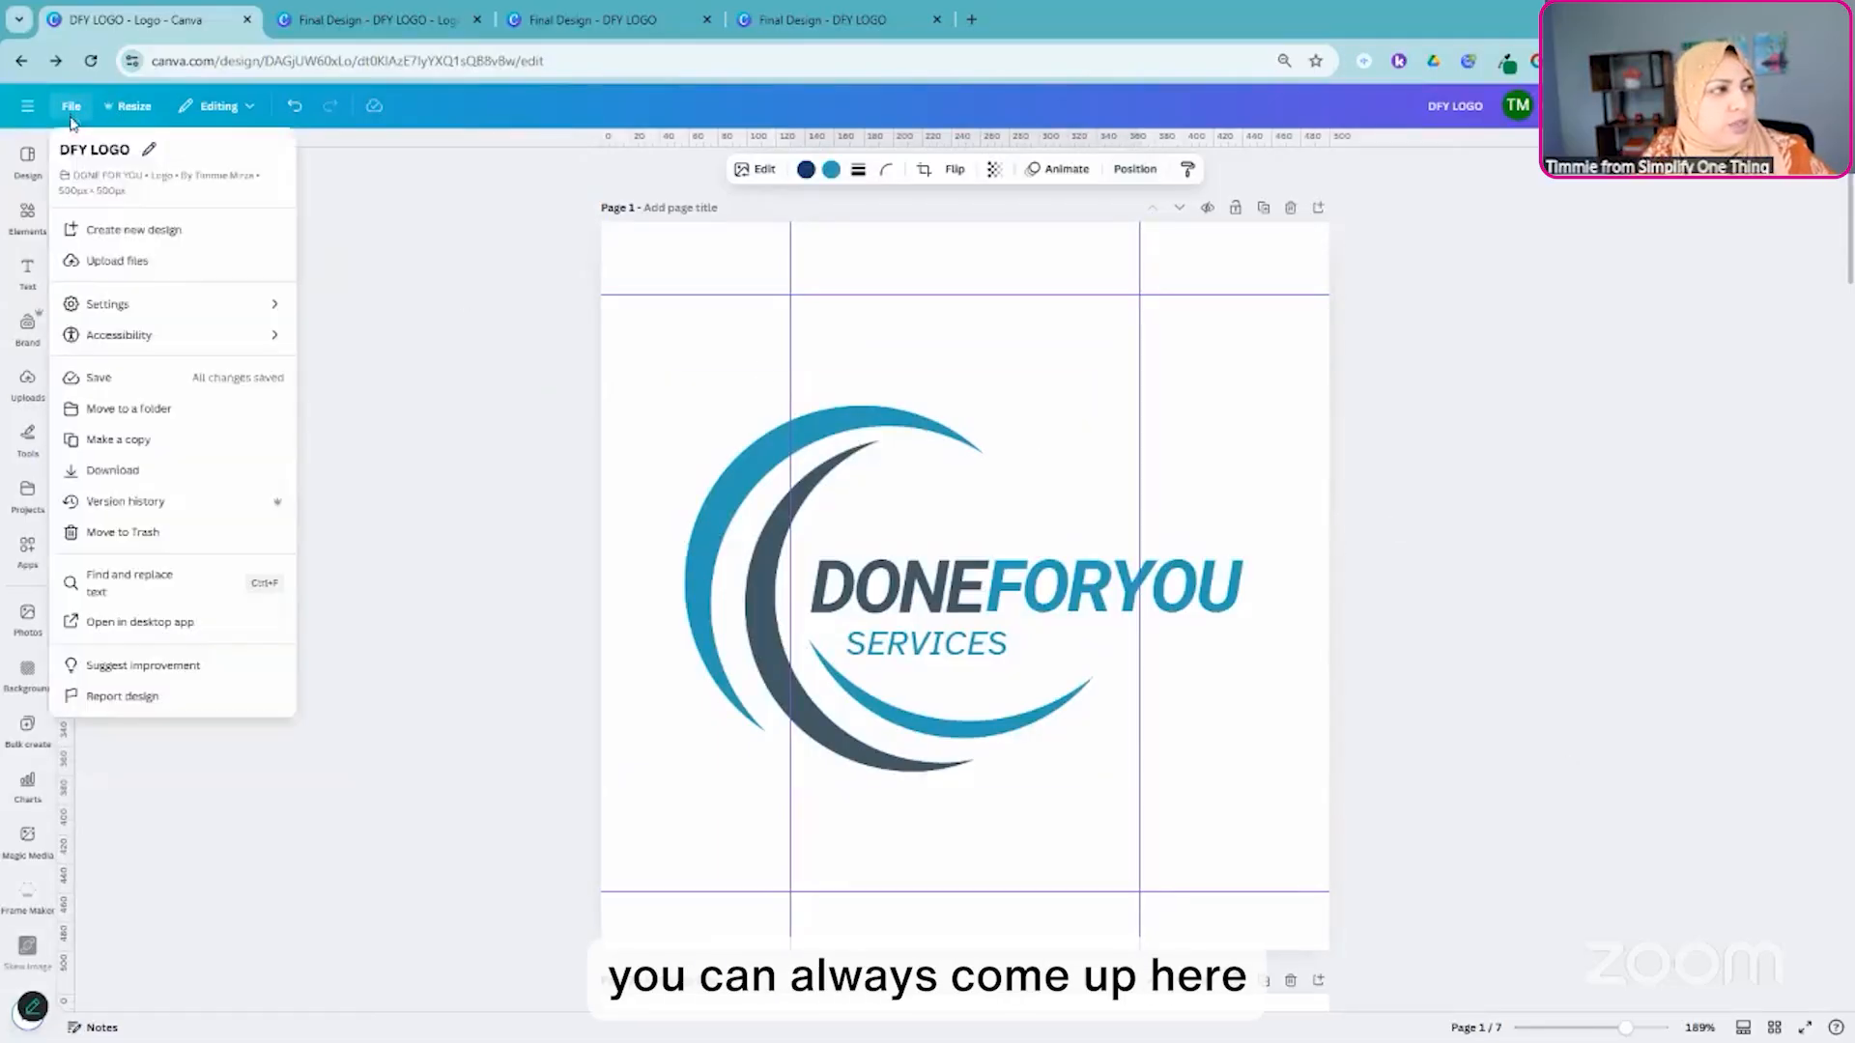
pyautogui.moveTo(120, 305)
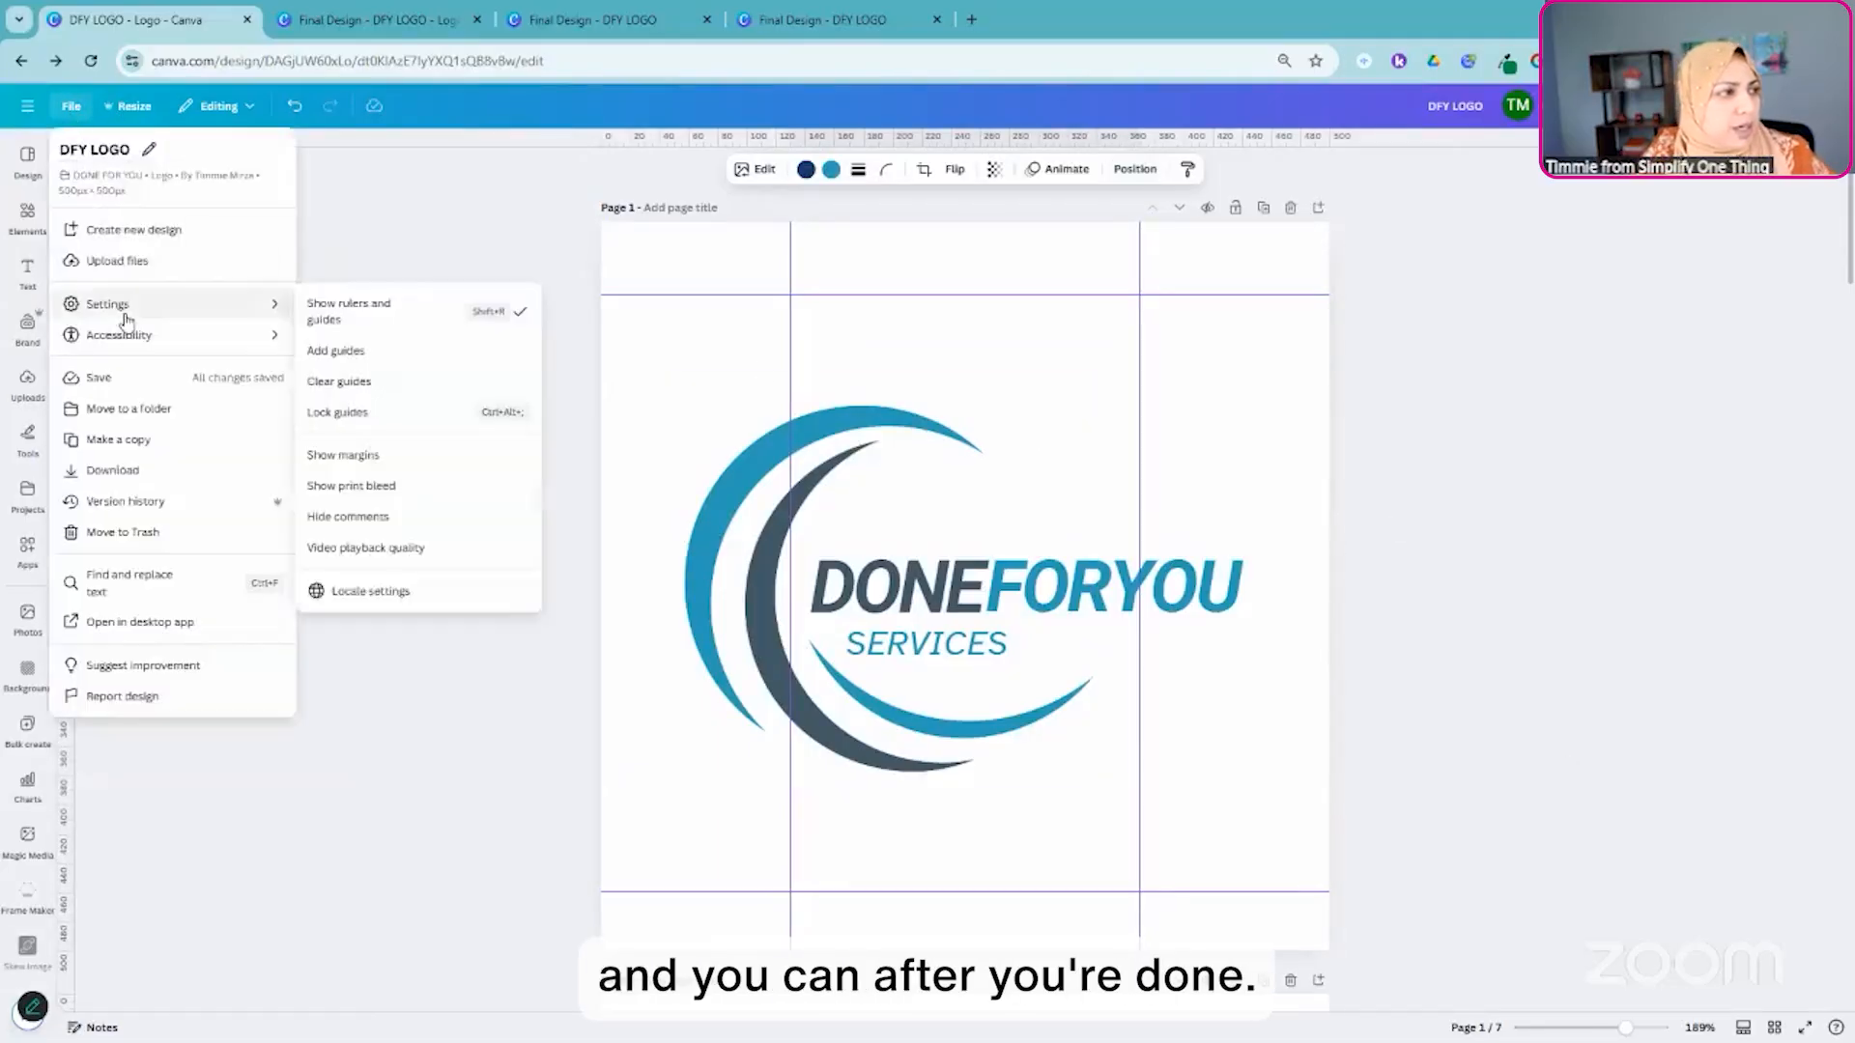
pyautogui.click(379, 309)
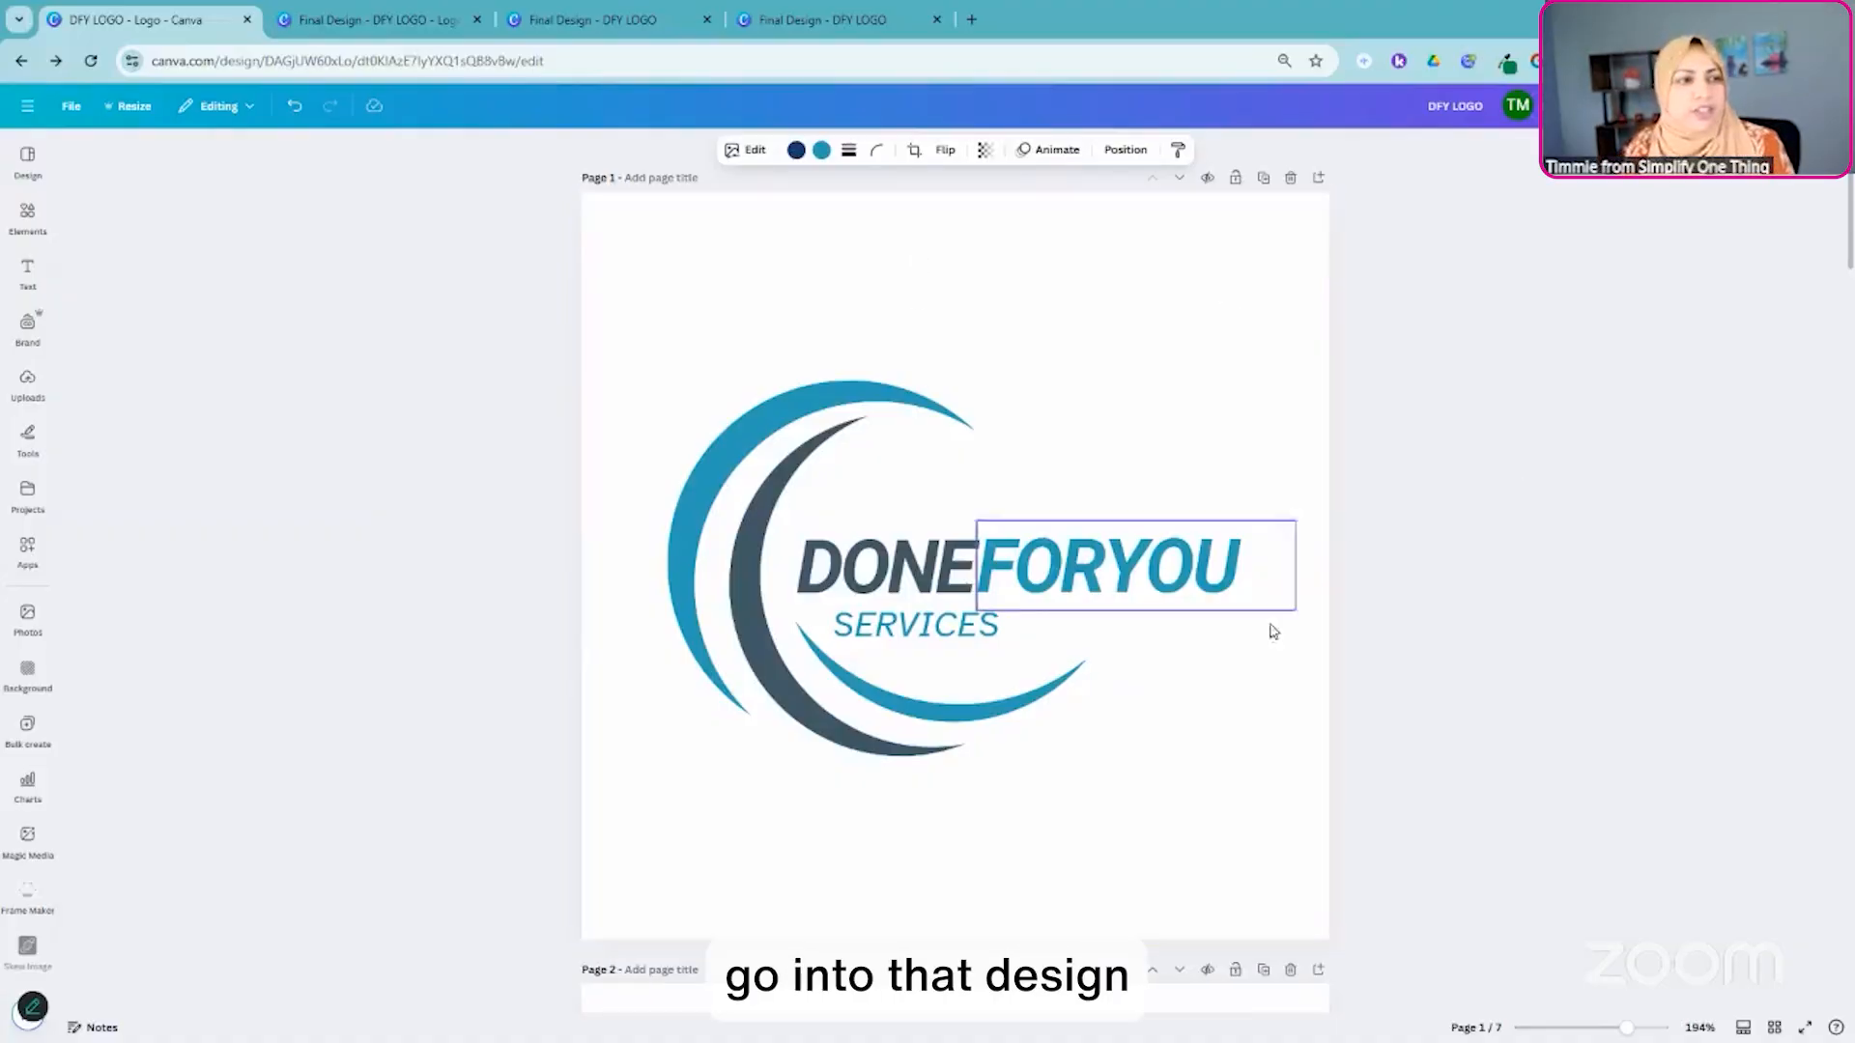
# - Create a resized copy of all pages at YouTube Thumbnail size, 1280 × 720 px, and open it to review the page layouts
pyautogui.click(126, 106)
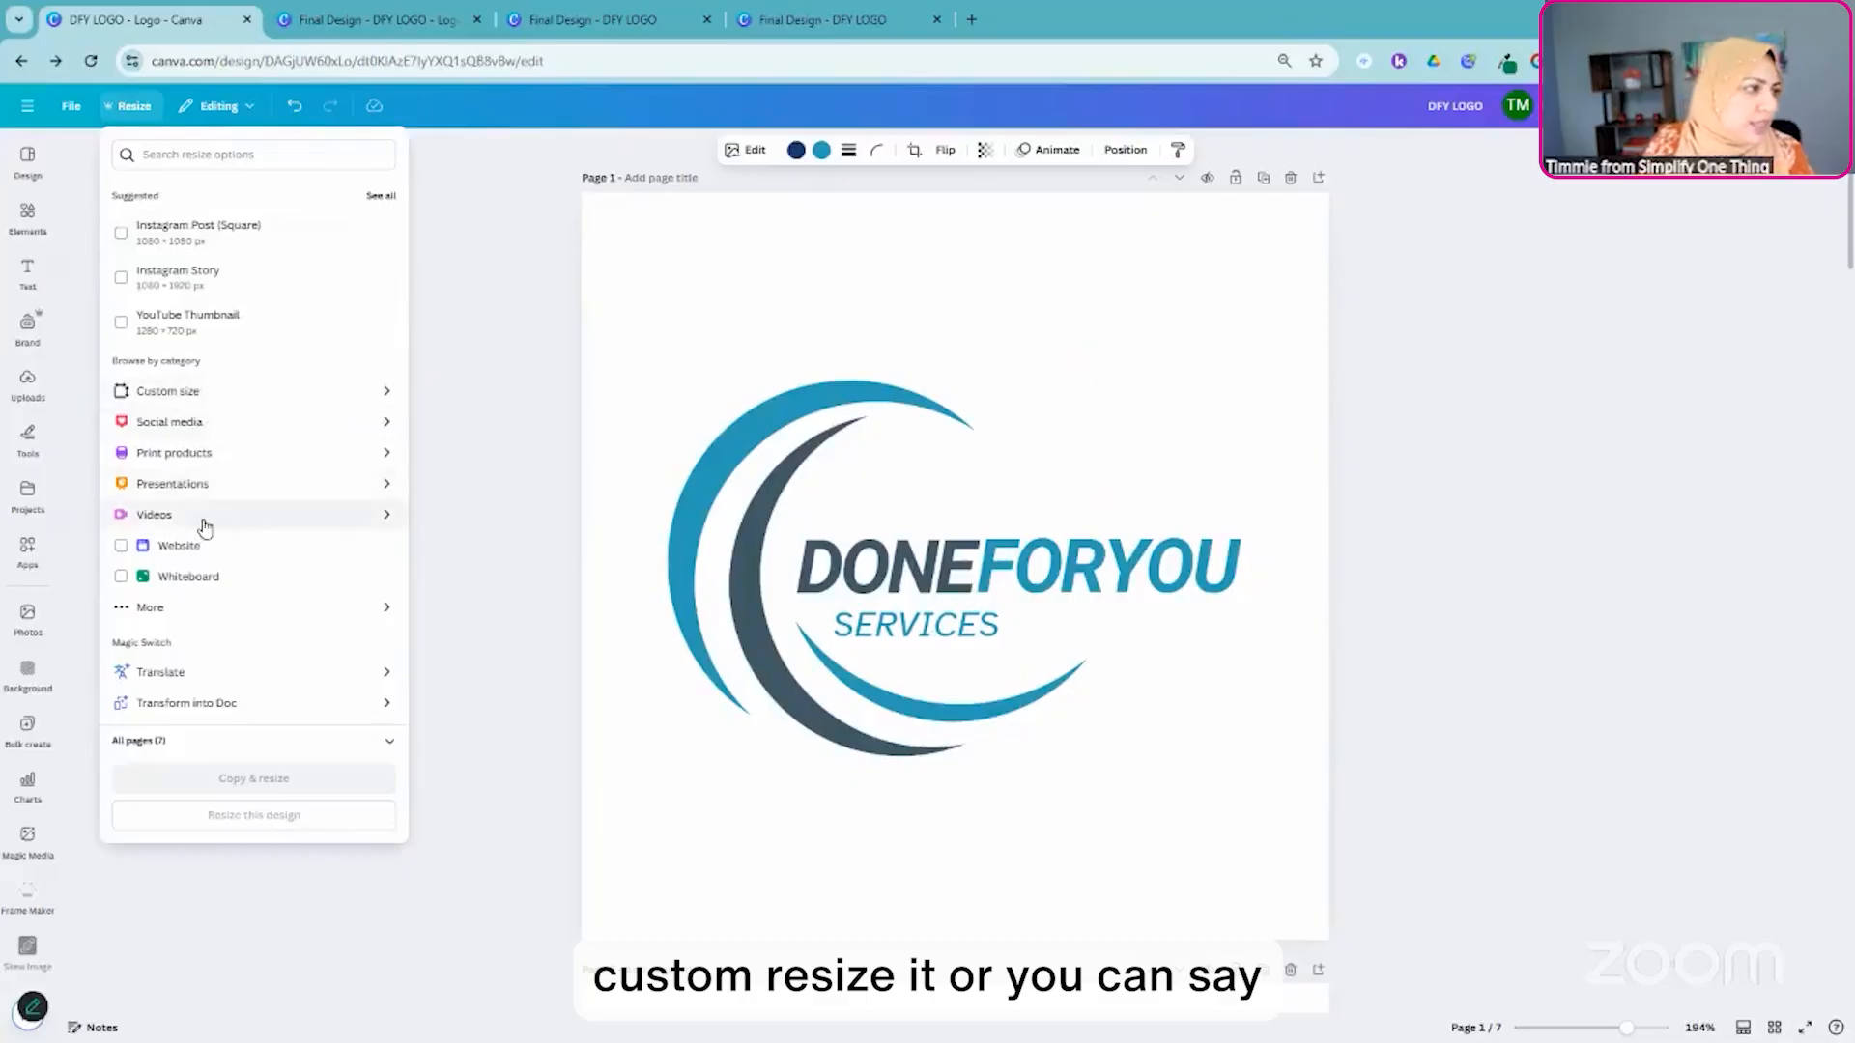
pyautogui.click(208, 332)
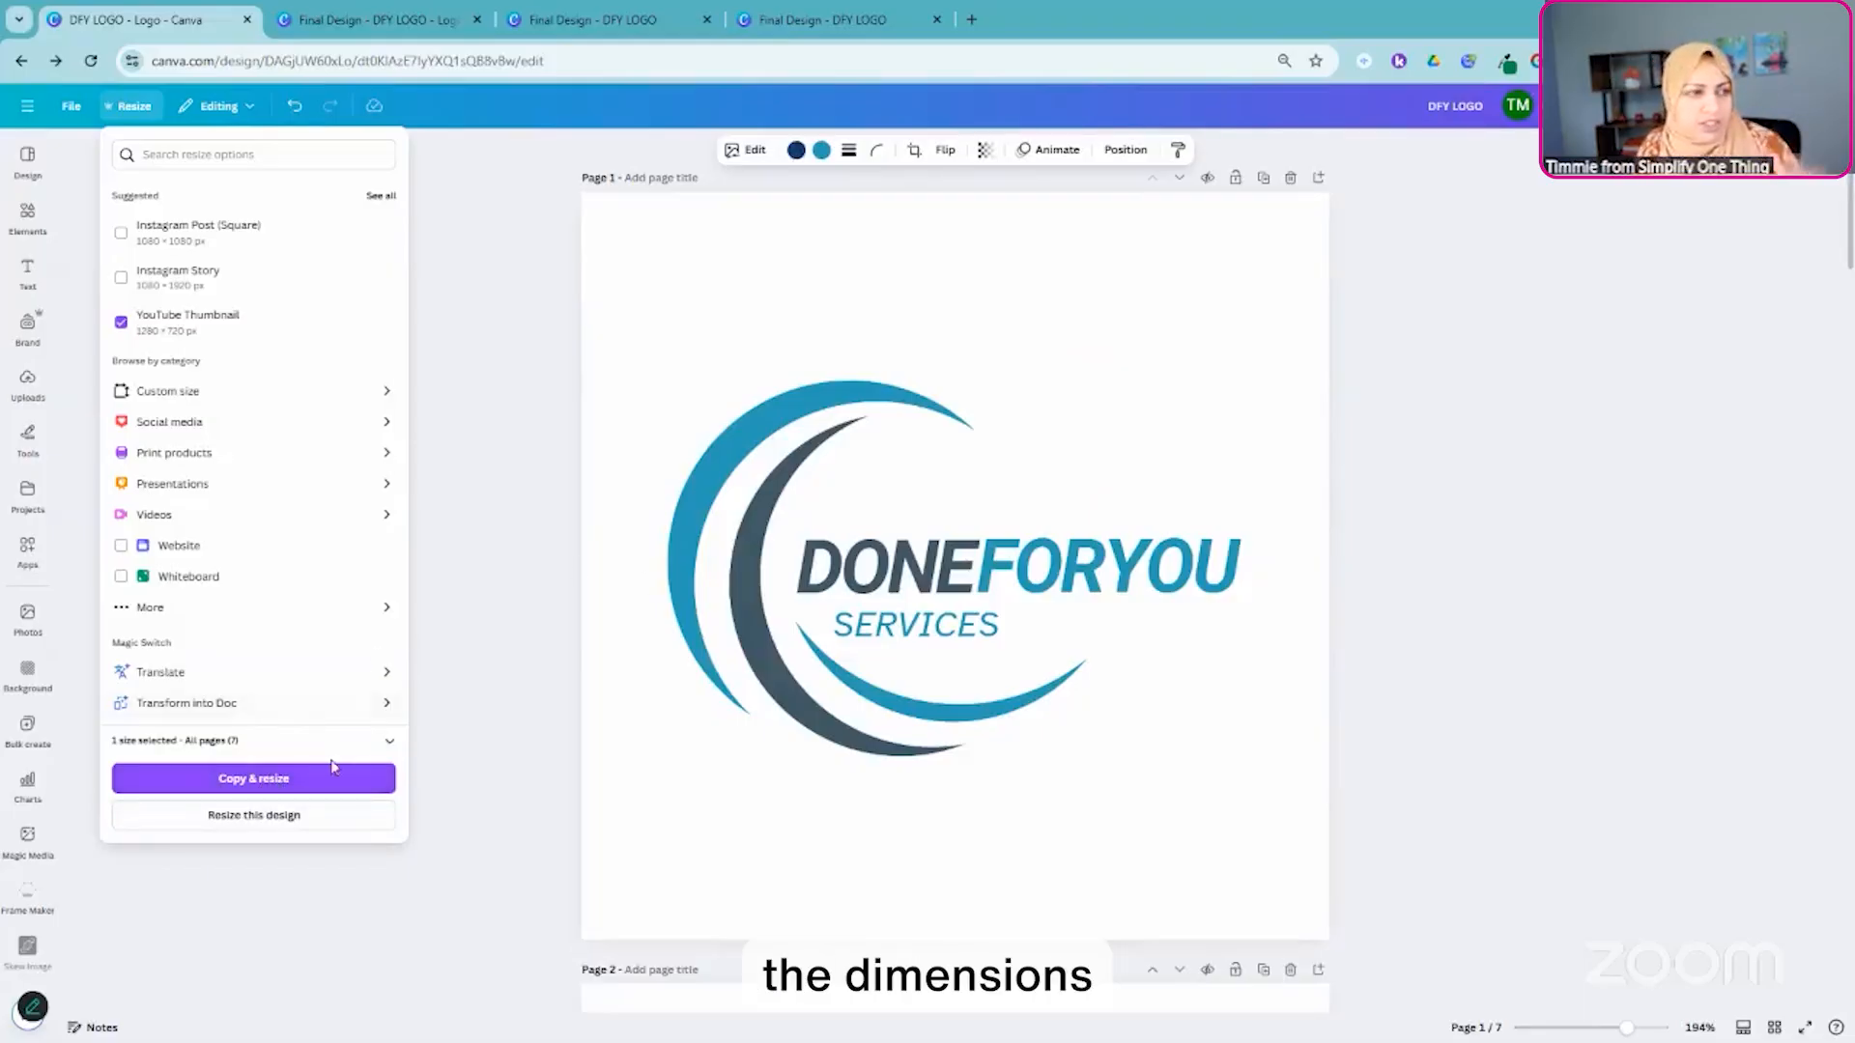
pyautogui.click(255, 784)
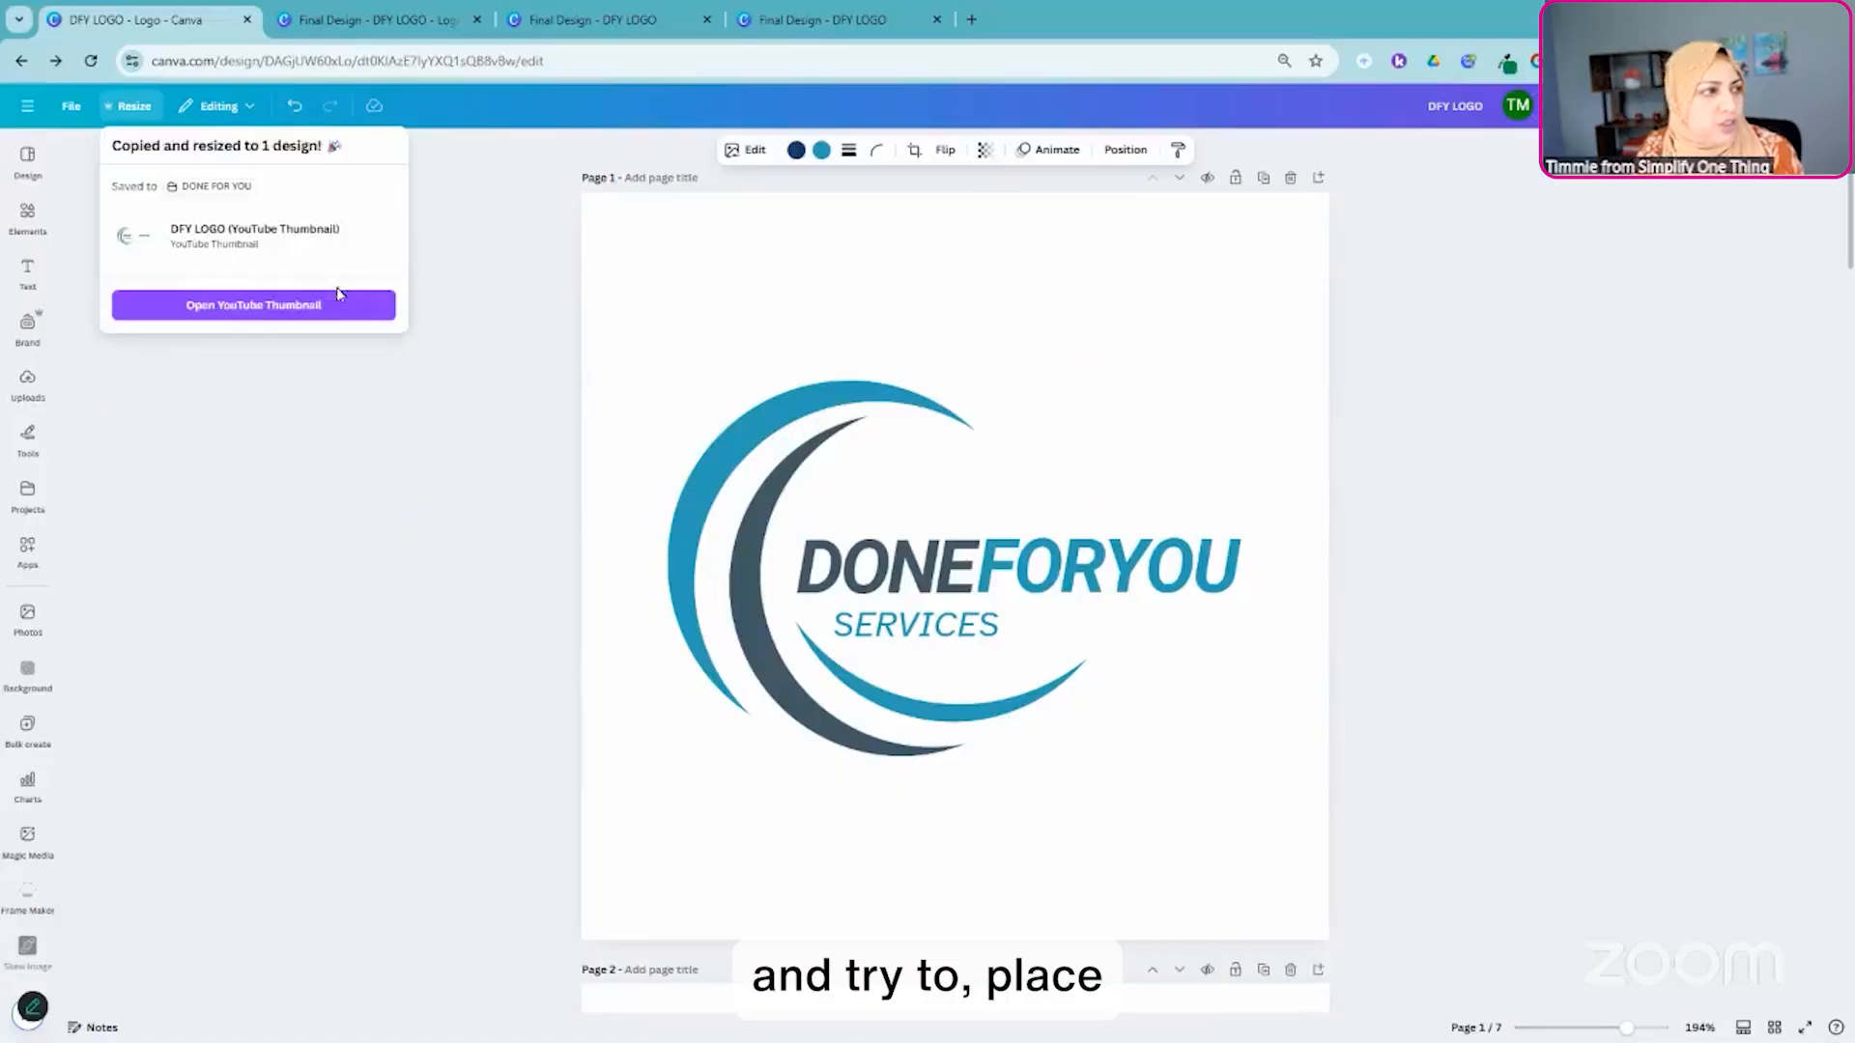
pyautogui.click(261, 307)
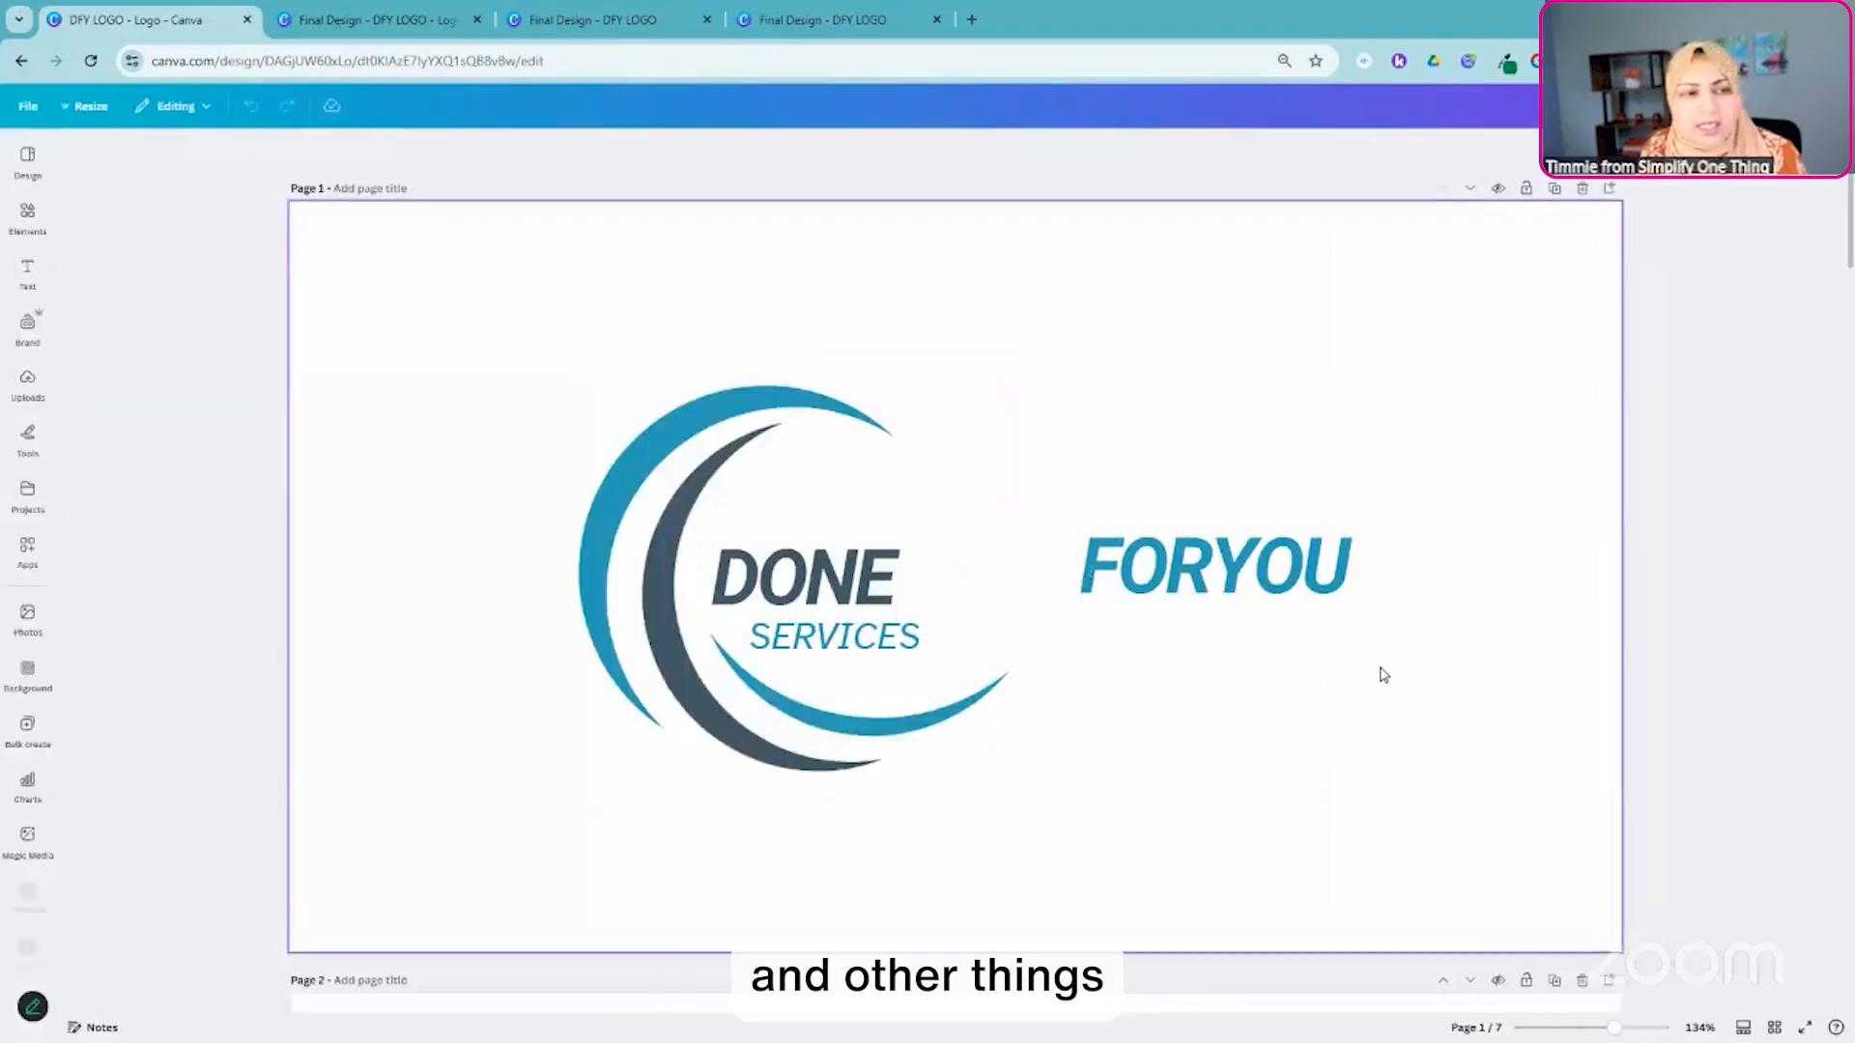
pyautogui.scroll(-6, 1379, 673)
pyautogui.scroll(-5, 1378, 673)
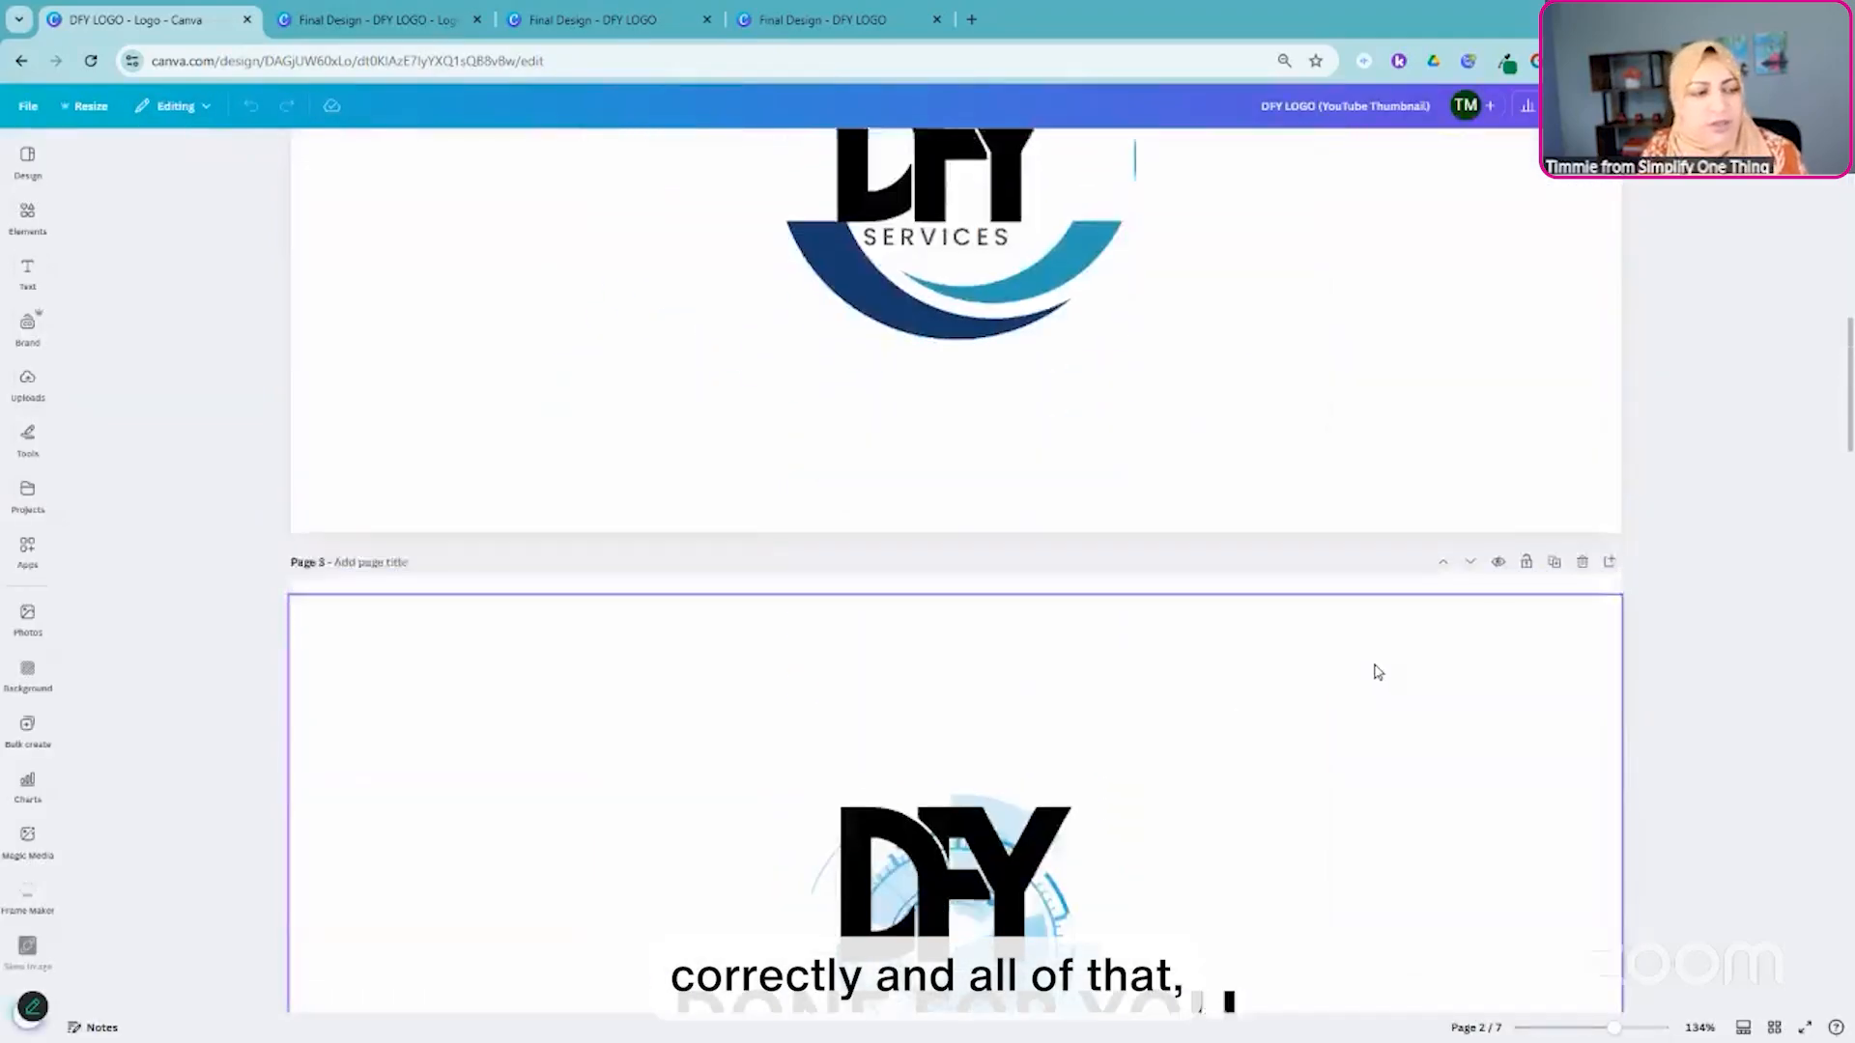
pyautogui.scroll(10, 1379, 658)
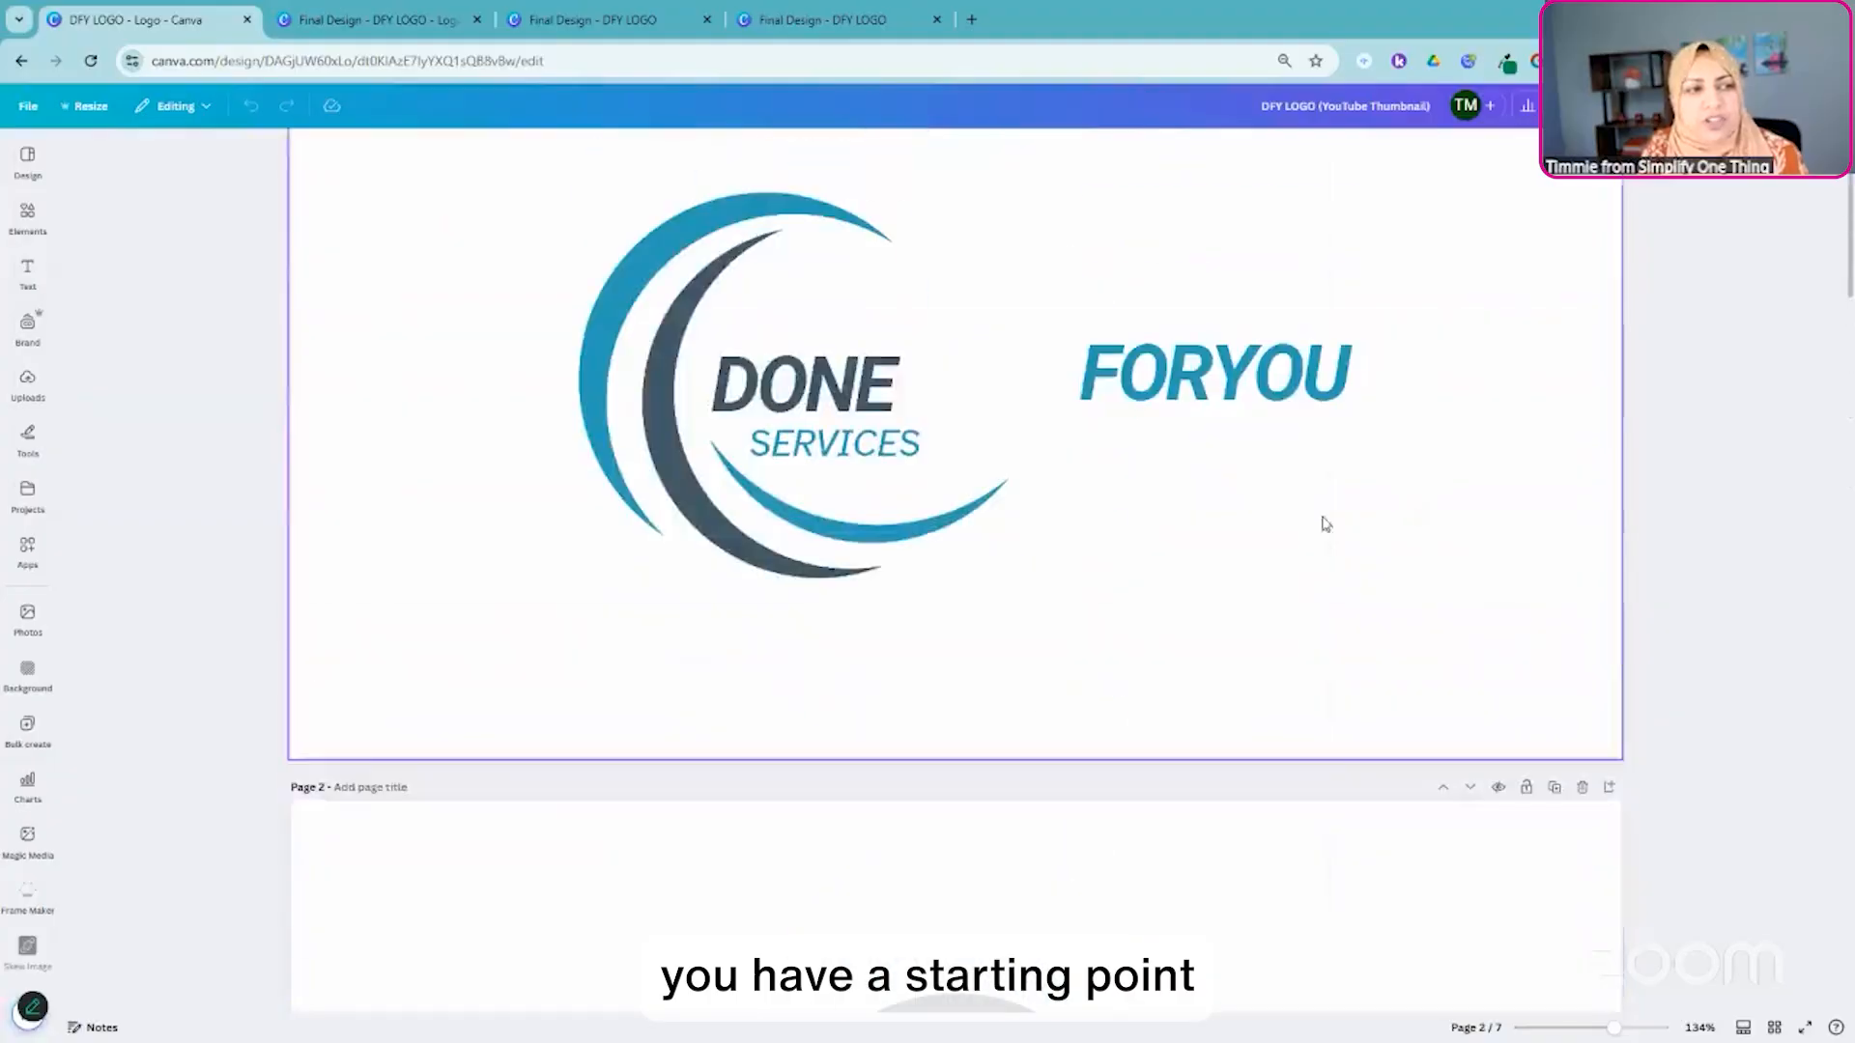
# - Move the FORYOU text on page 1 directly beside DONE so the two words form one line
pyautogui.click(1174, 396)
pyautogui.moveTo(1174, 396); pyautogui.dragTo(1025, 396)
pyautogui.scroll(2, 1208, 493)
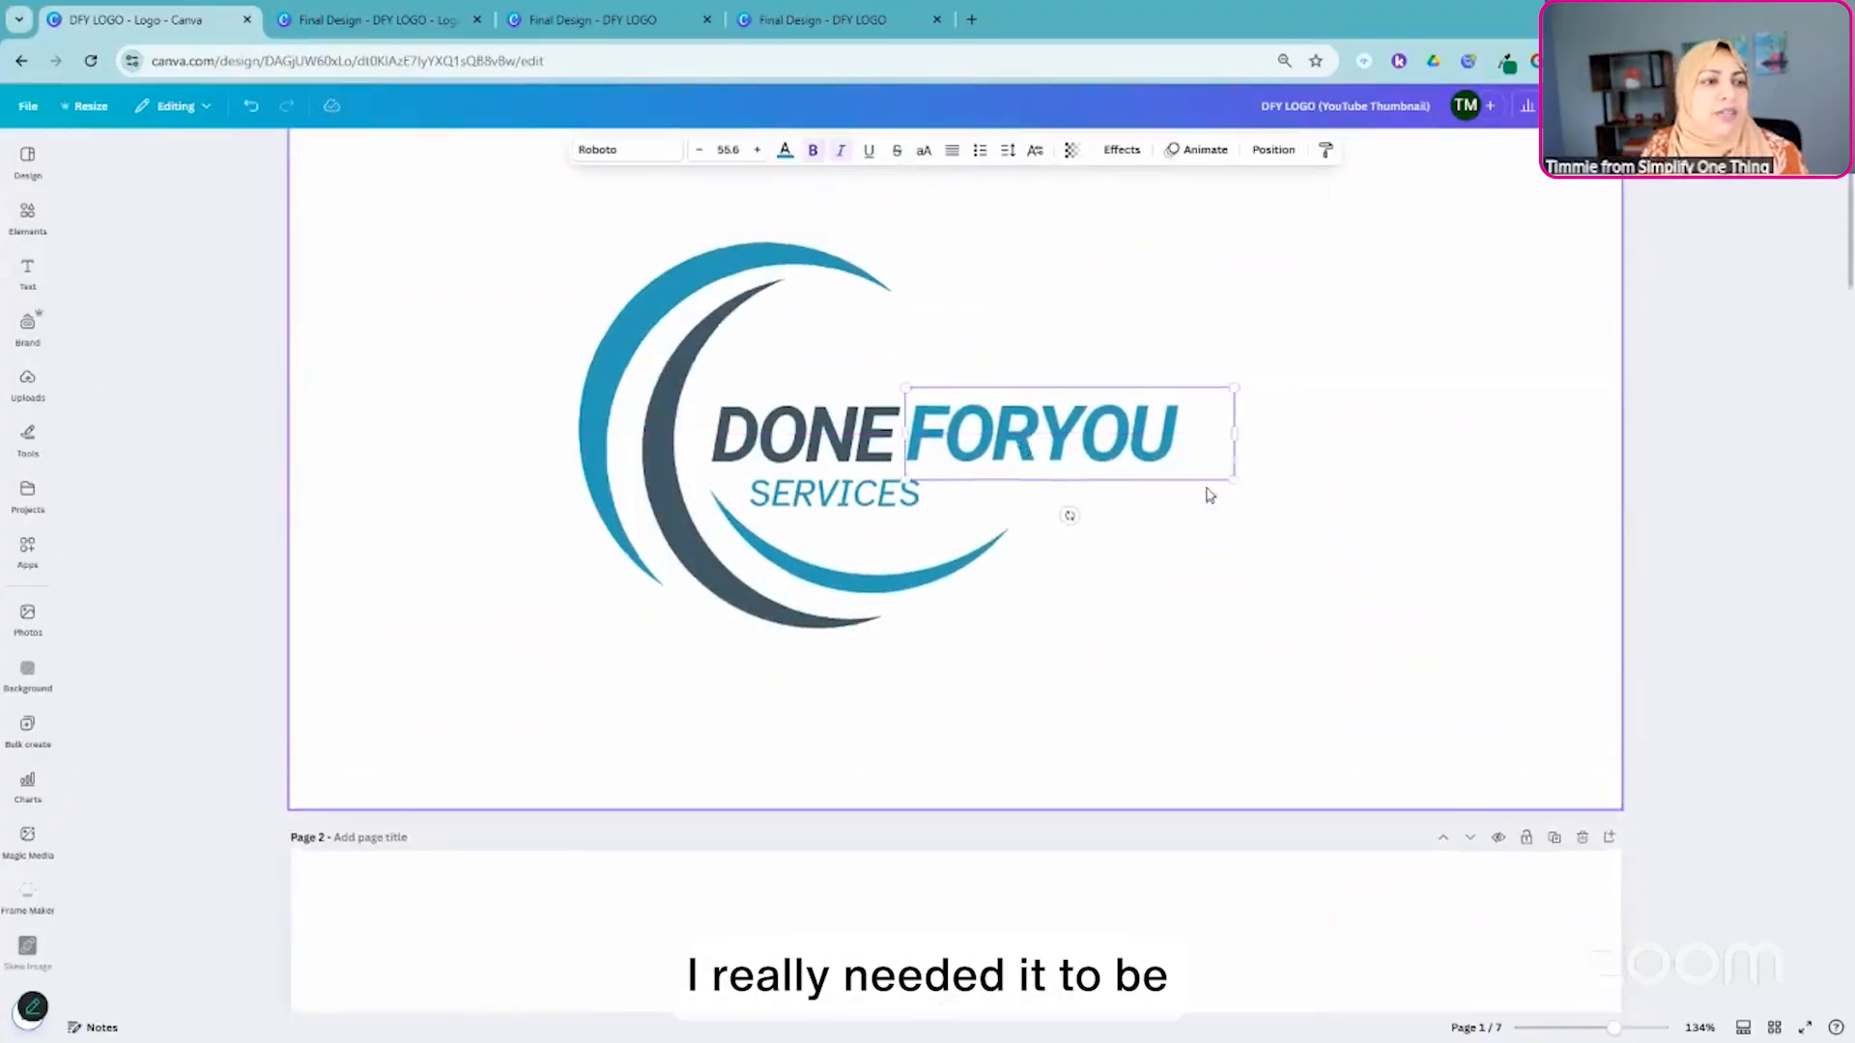
# - Group all logo elements on page 1 and center the group horizontally on the page
pyautogui.moveTo(467, 284); pyautogui.dragTo(1284, 811)
pyautogui.moveTo(1145, 729); pyautogui.dragTo(1181, 726)
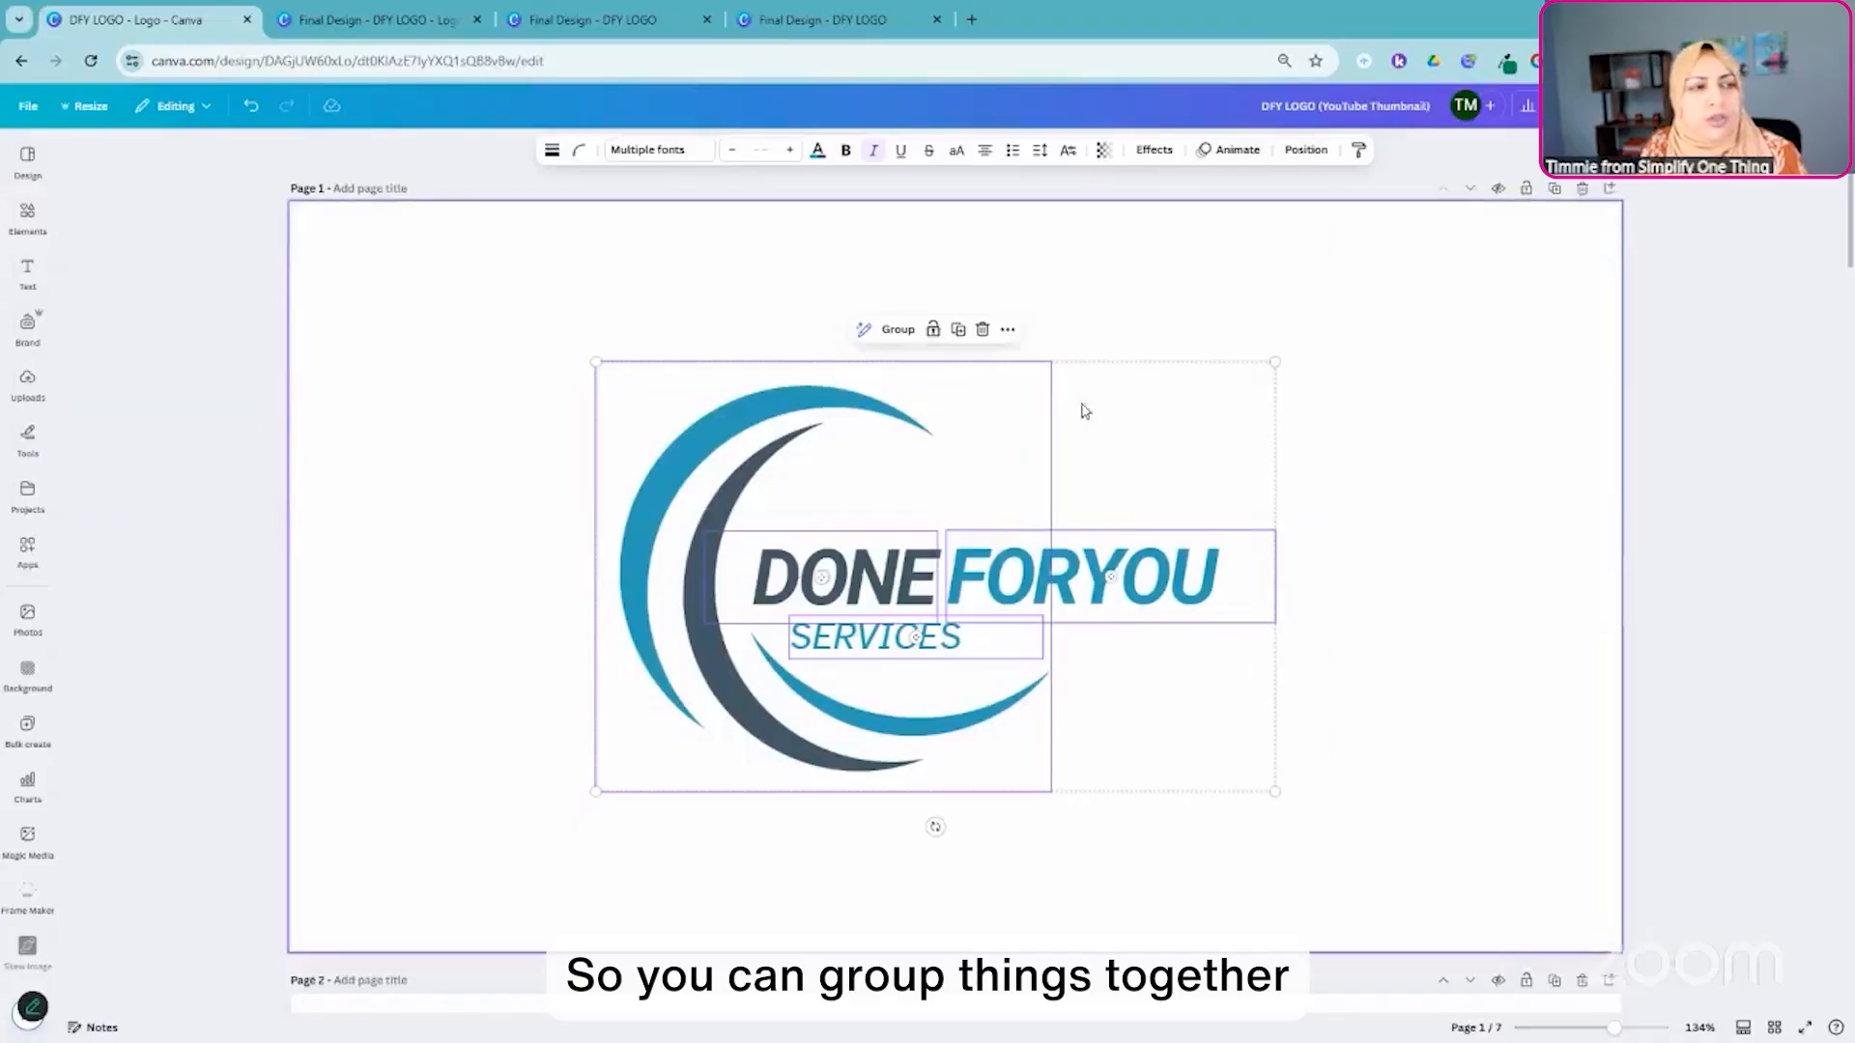
pyautogui.click(891, 329)
pyautogui.click(1304, 150)
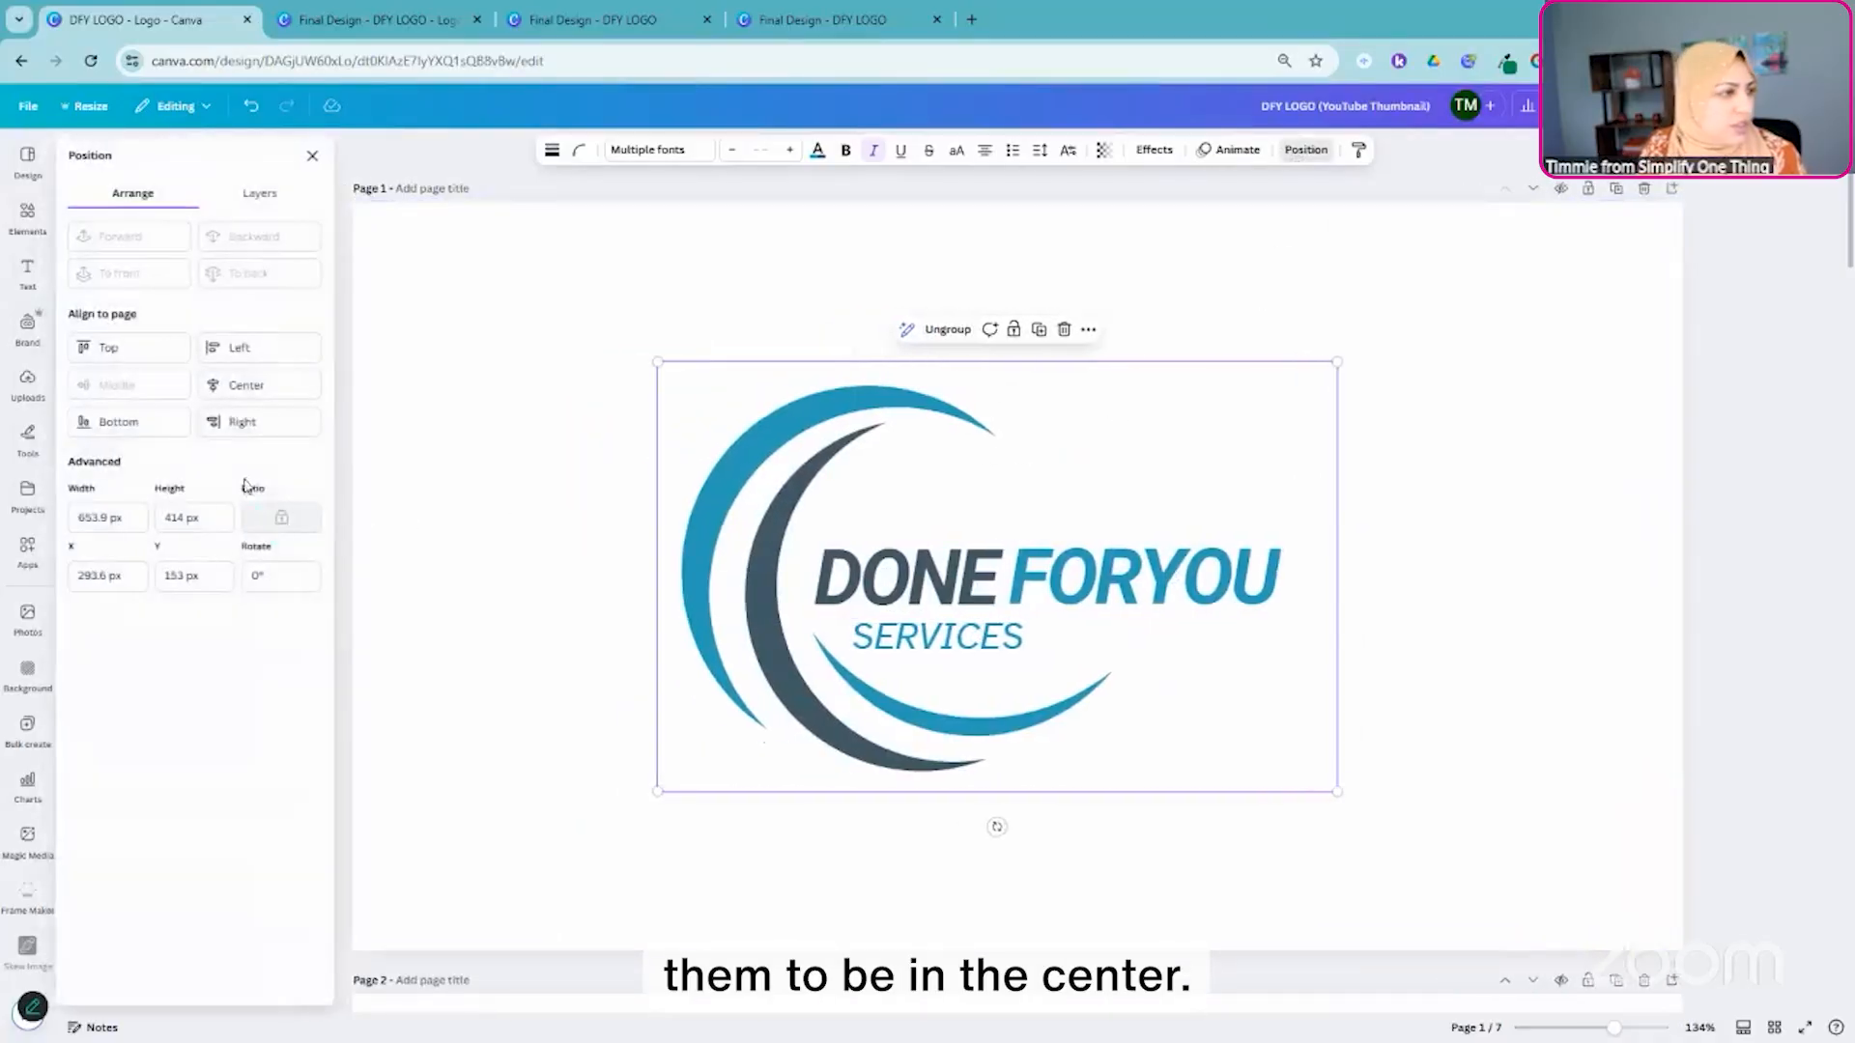
pyautogui.click(242, 384)
pyautogui.click(1679, 652)
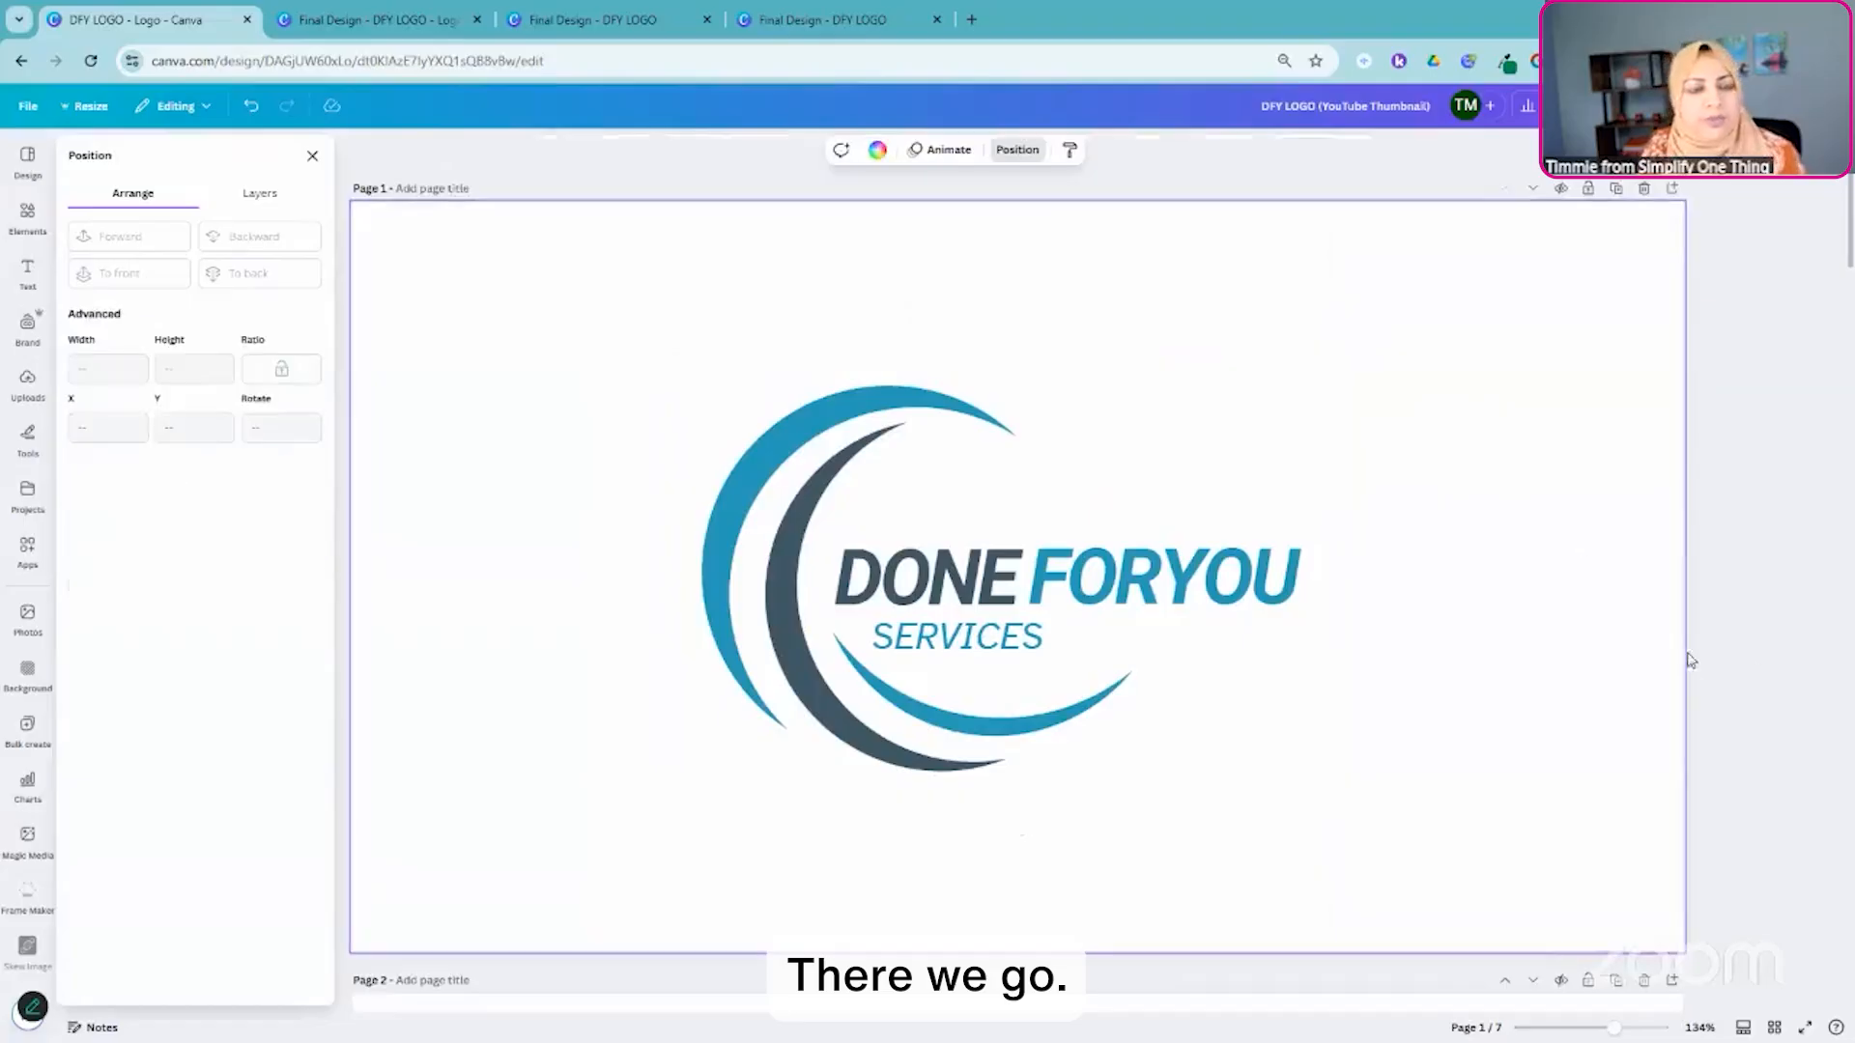
# - Examine how the logos on pages 2 to 5 are laid out in the resized design
pyautogui.scroll(-2, 1672, 650)
pyautogui.scroll(-10, 1492, 624)
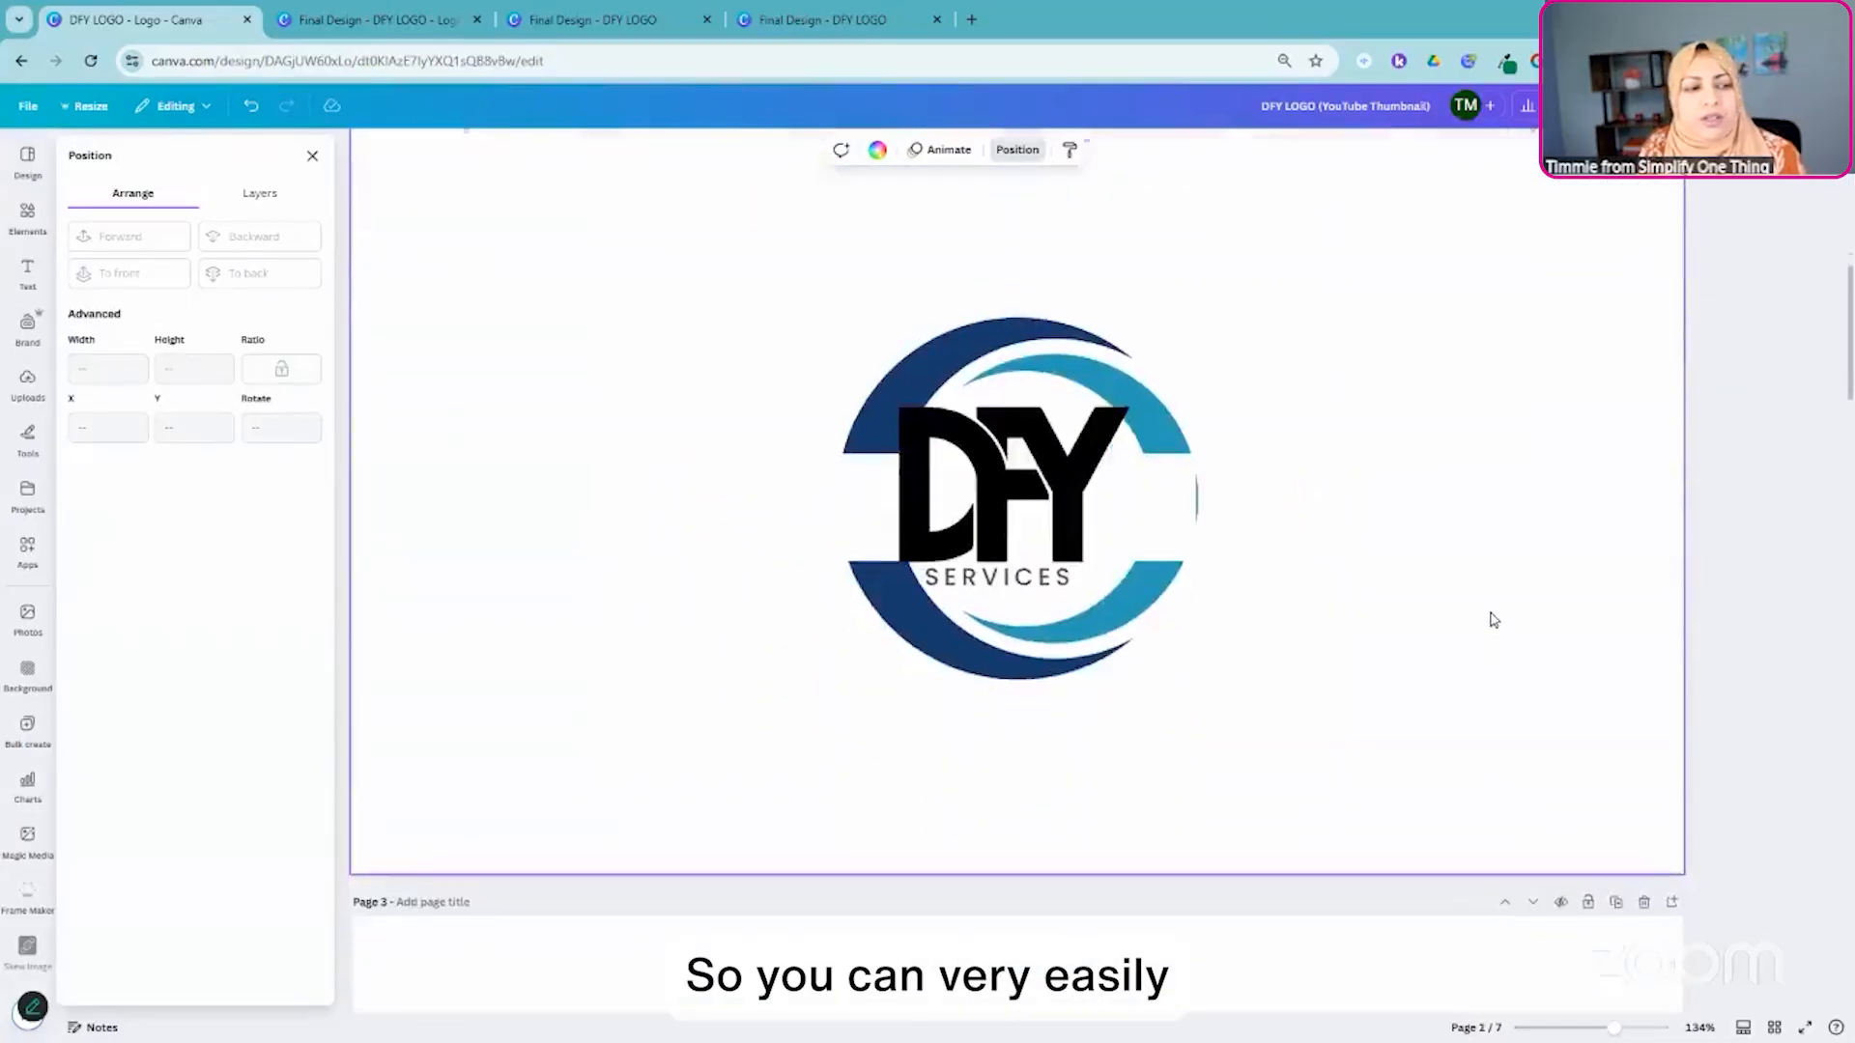
pyautogui.scroll(-8, 1487, 611)
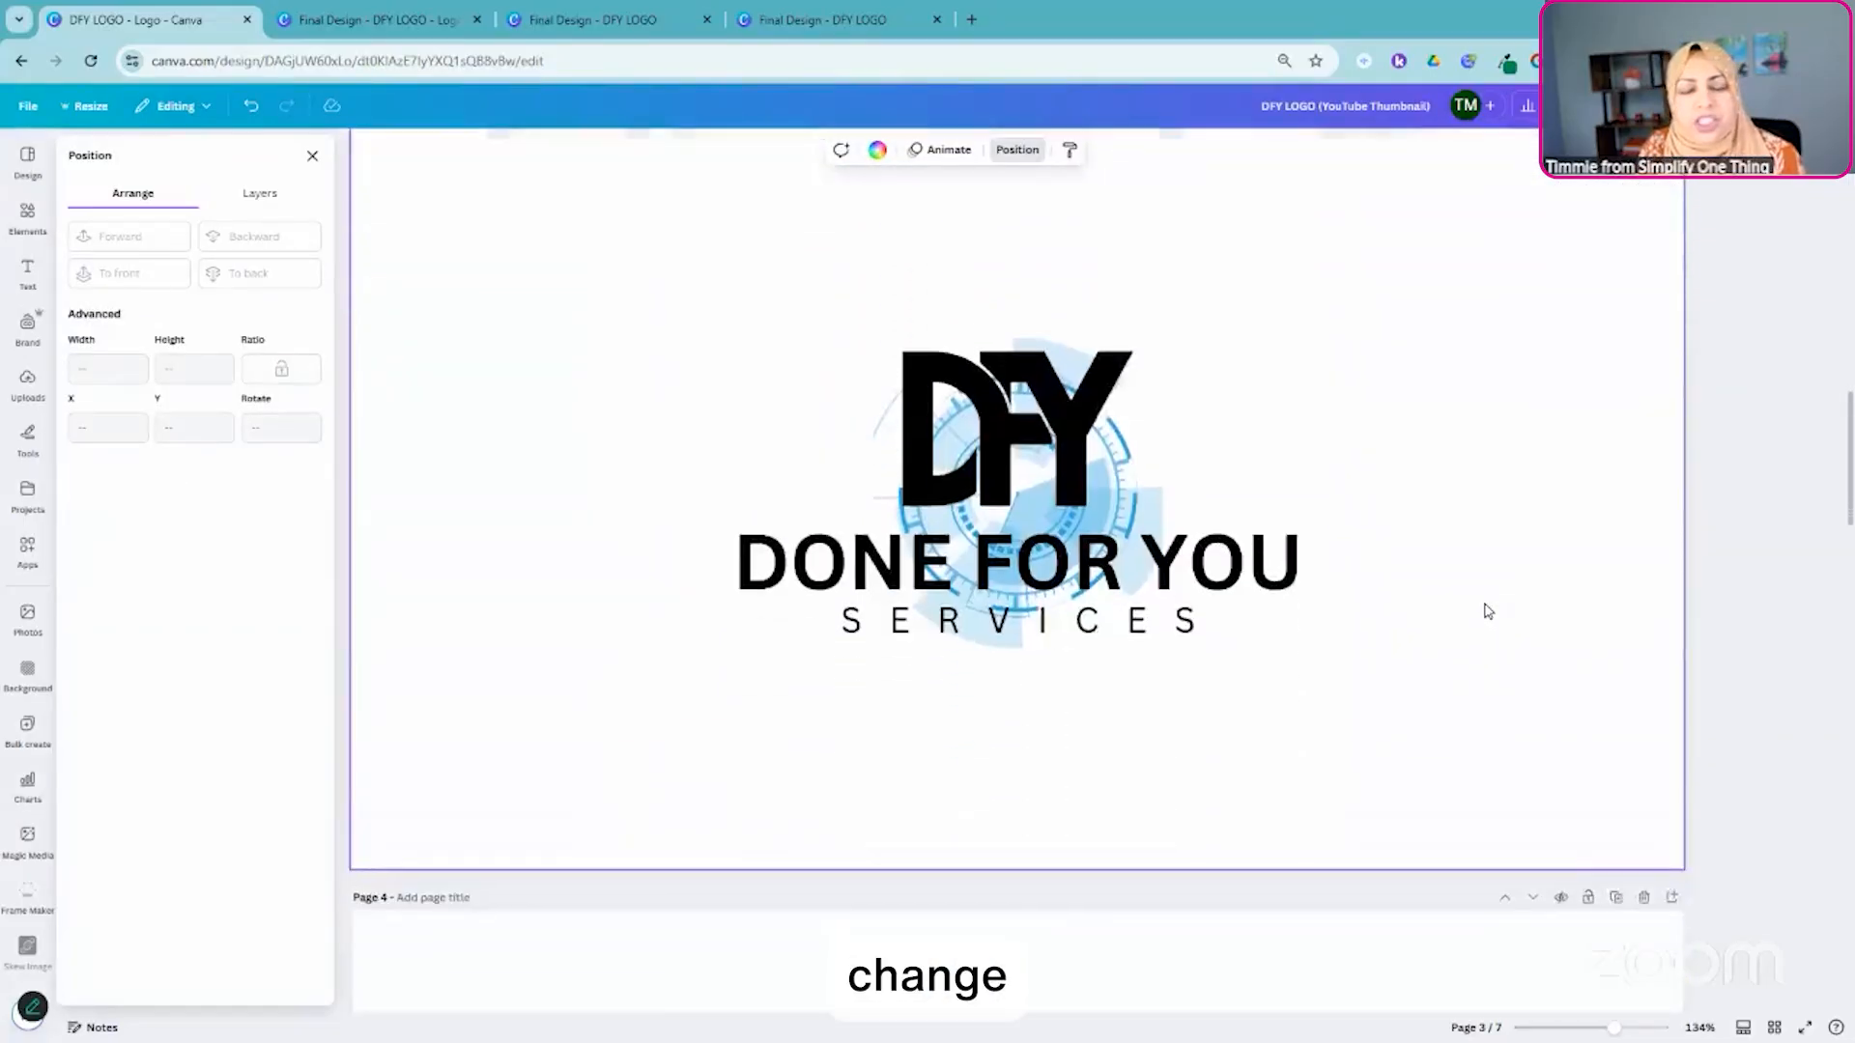
pyautogui.scroll(-3, 1488, 612)
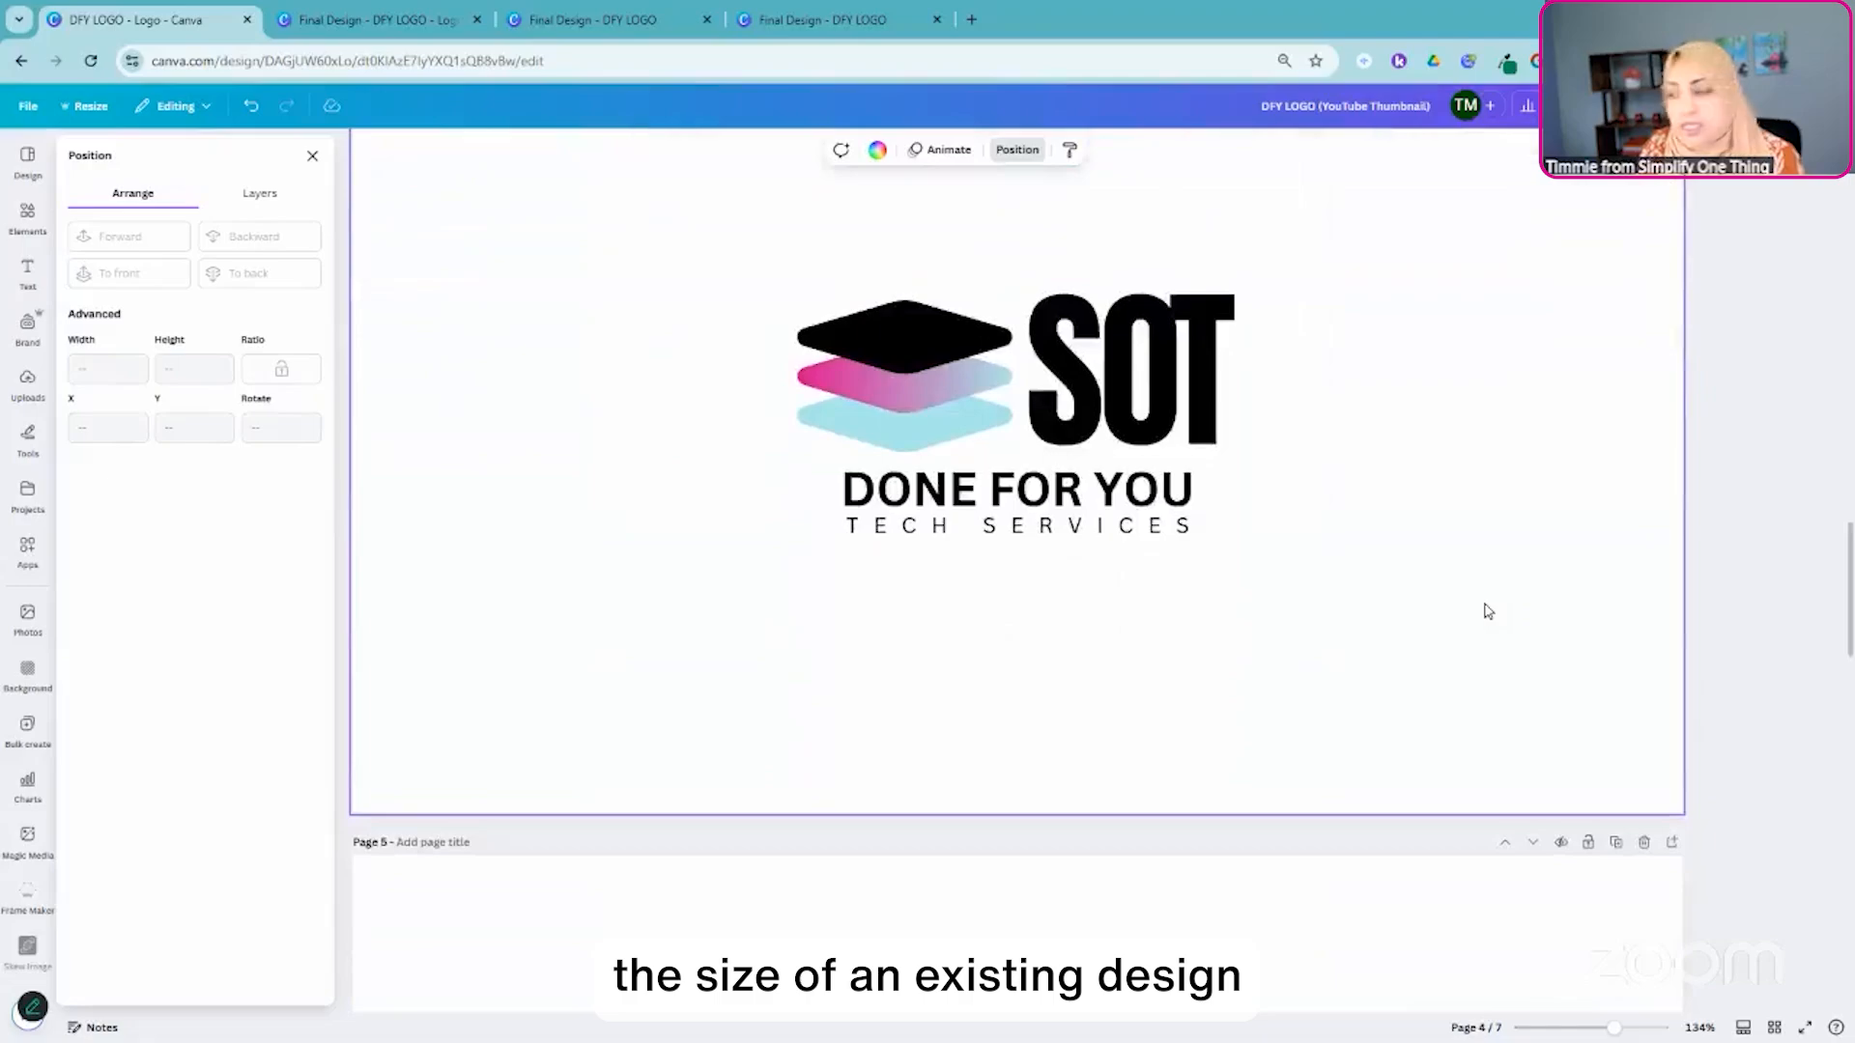
pyautogui.scroll(-4, 1487, 611)
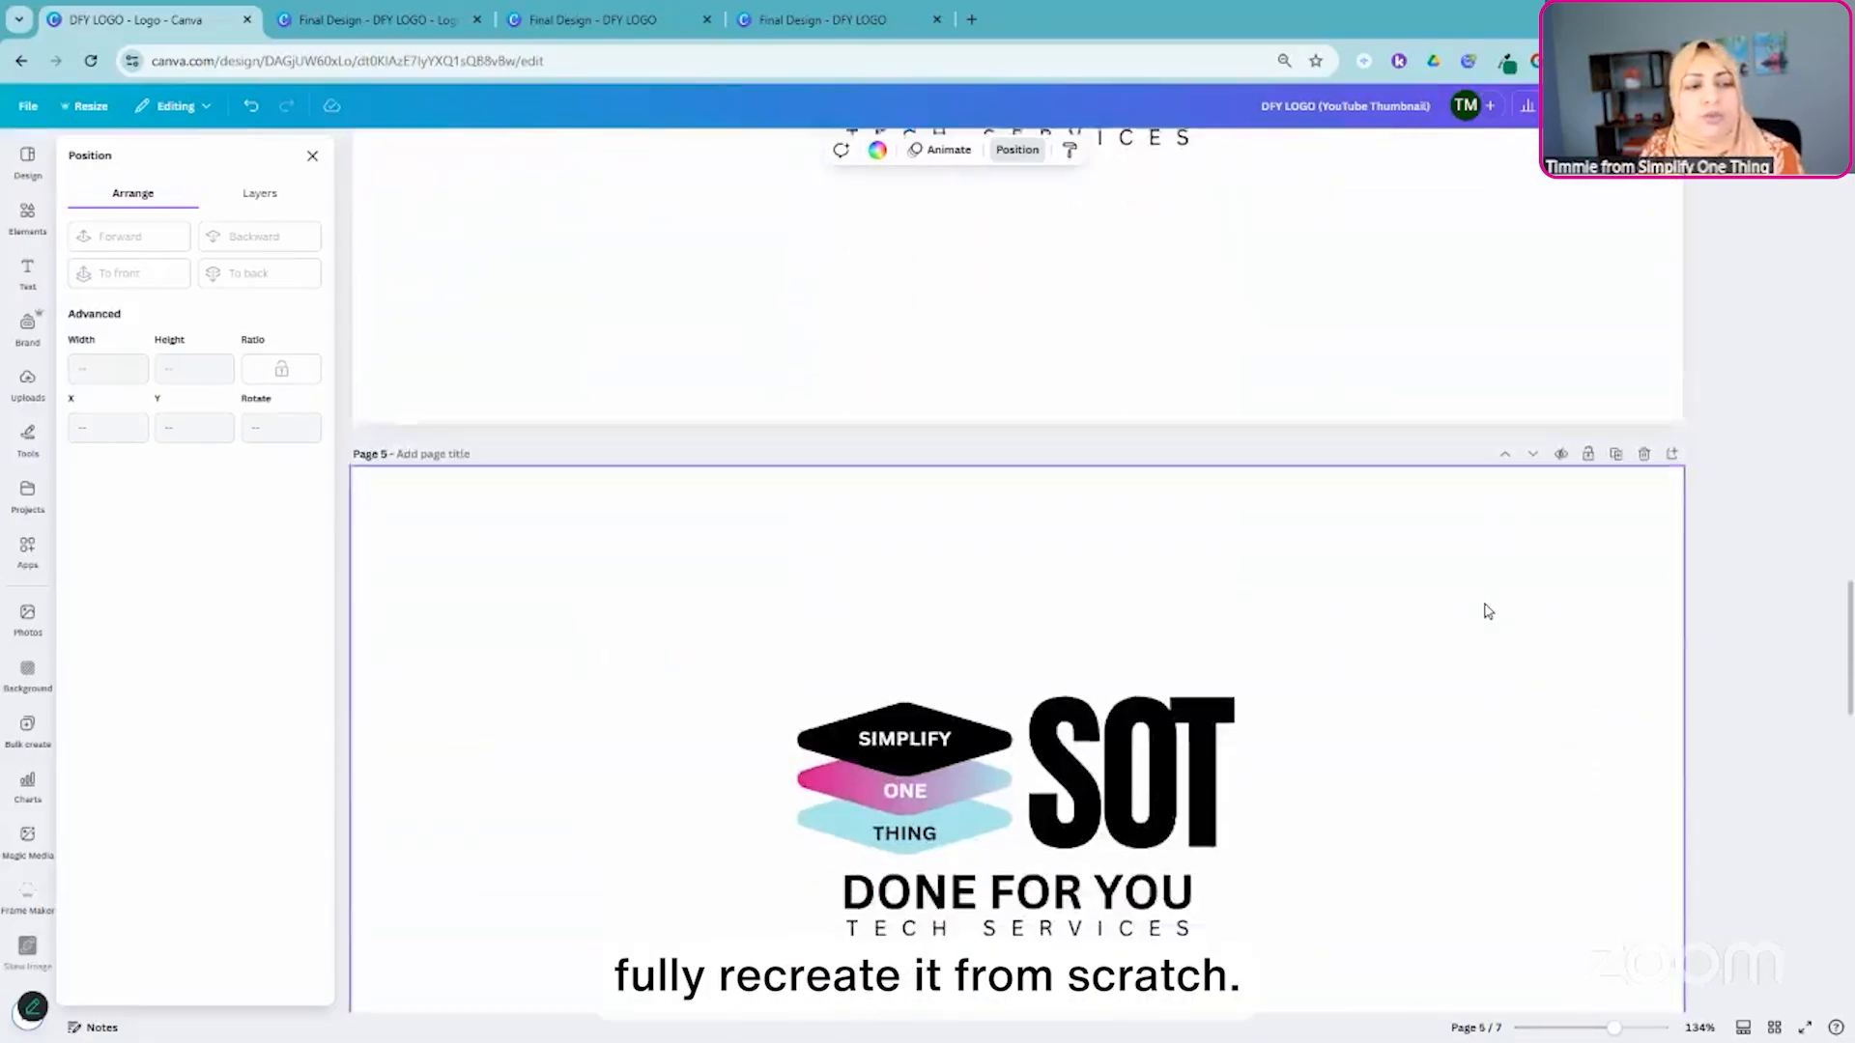
pyautogui.scroll(-3, 1487, 612)
pyautogui.scroll(1, 1487, 611)
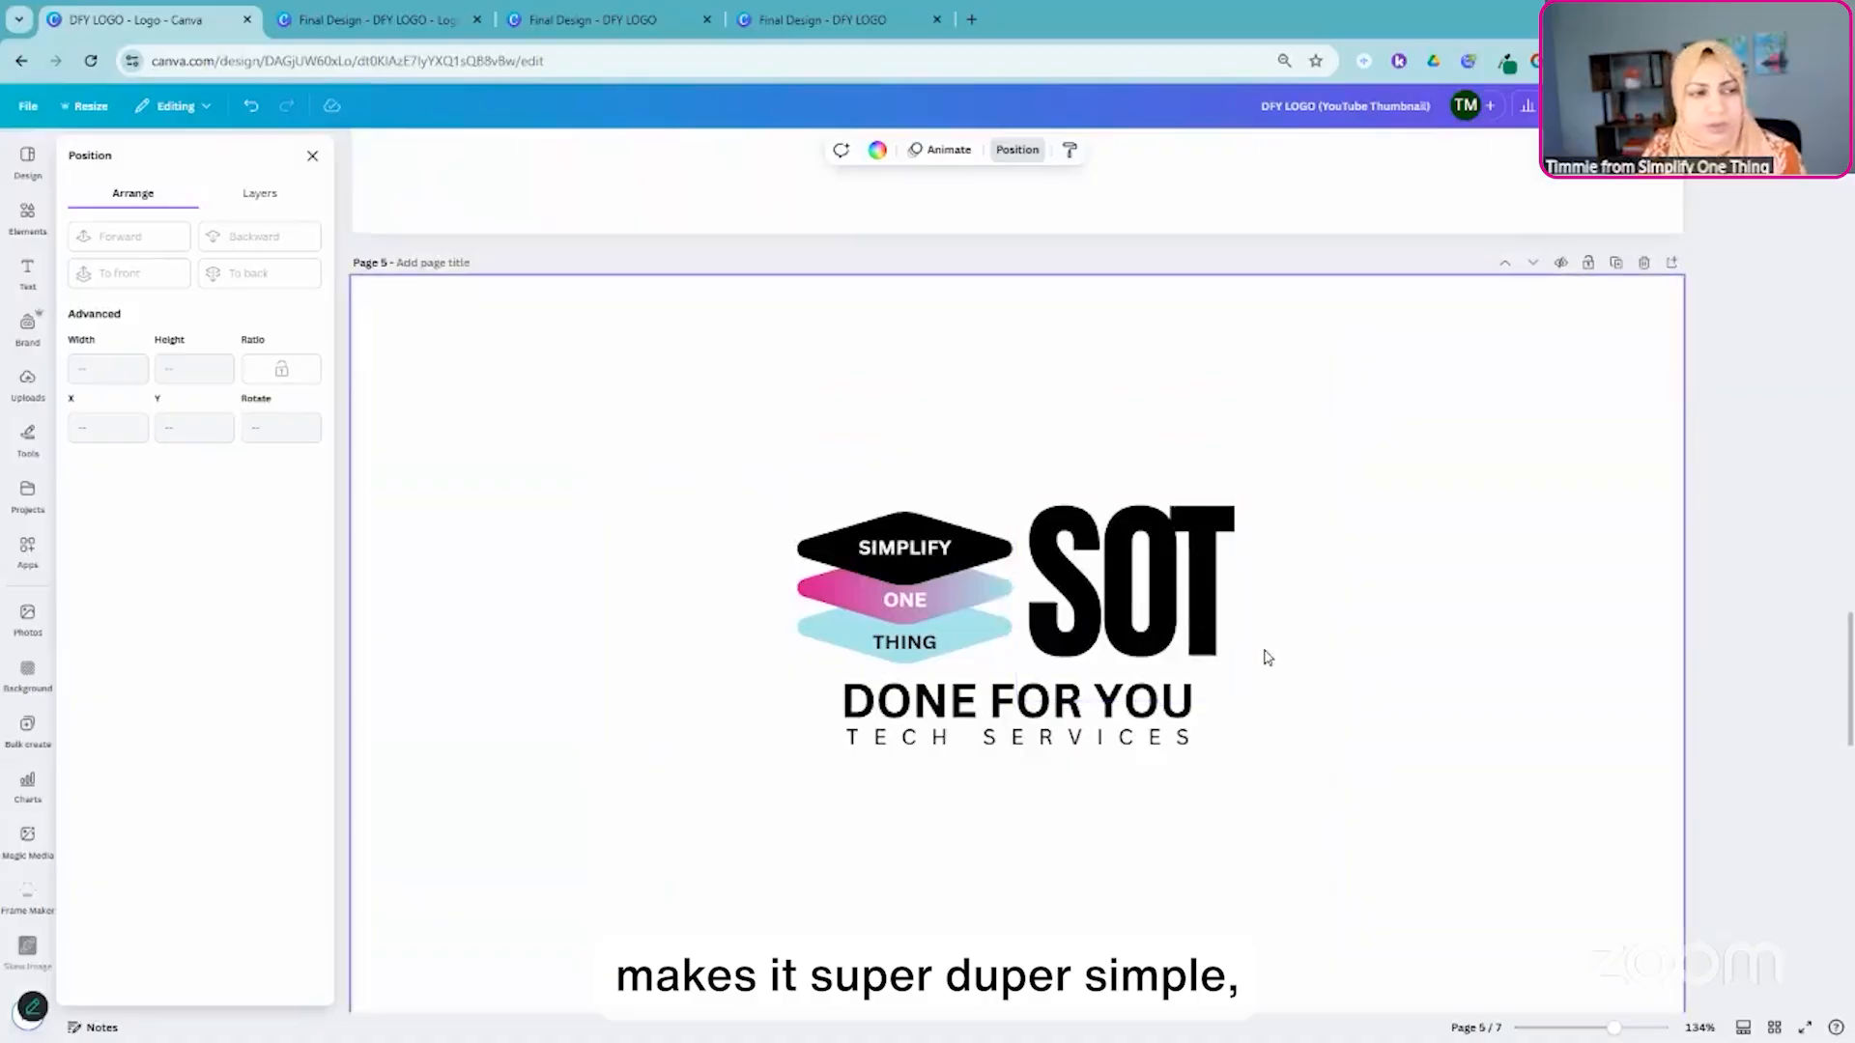
pyautogui.scroll(8, 1044, 414)
pyautogui.scroll(8, 1044, 413)
# - Switch to the Final Design - DFY LOGO file and copy all elements of the SOT logo
pyautogui.click(367, 20)
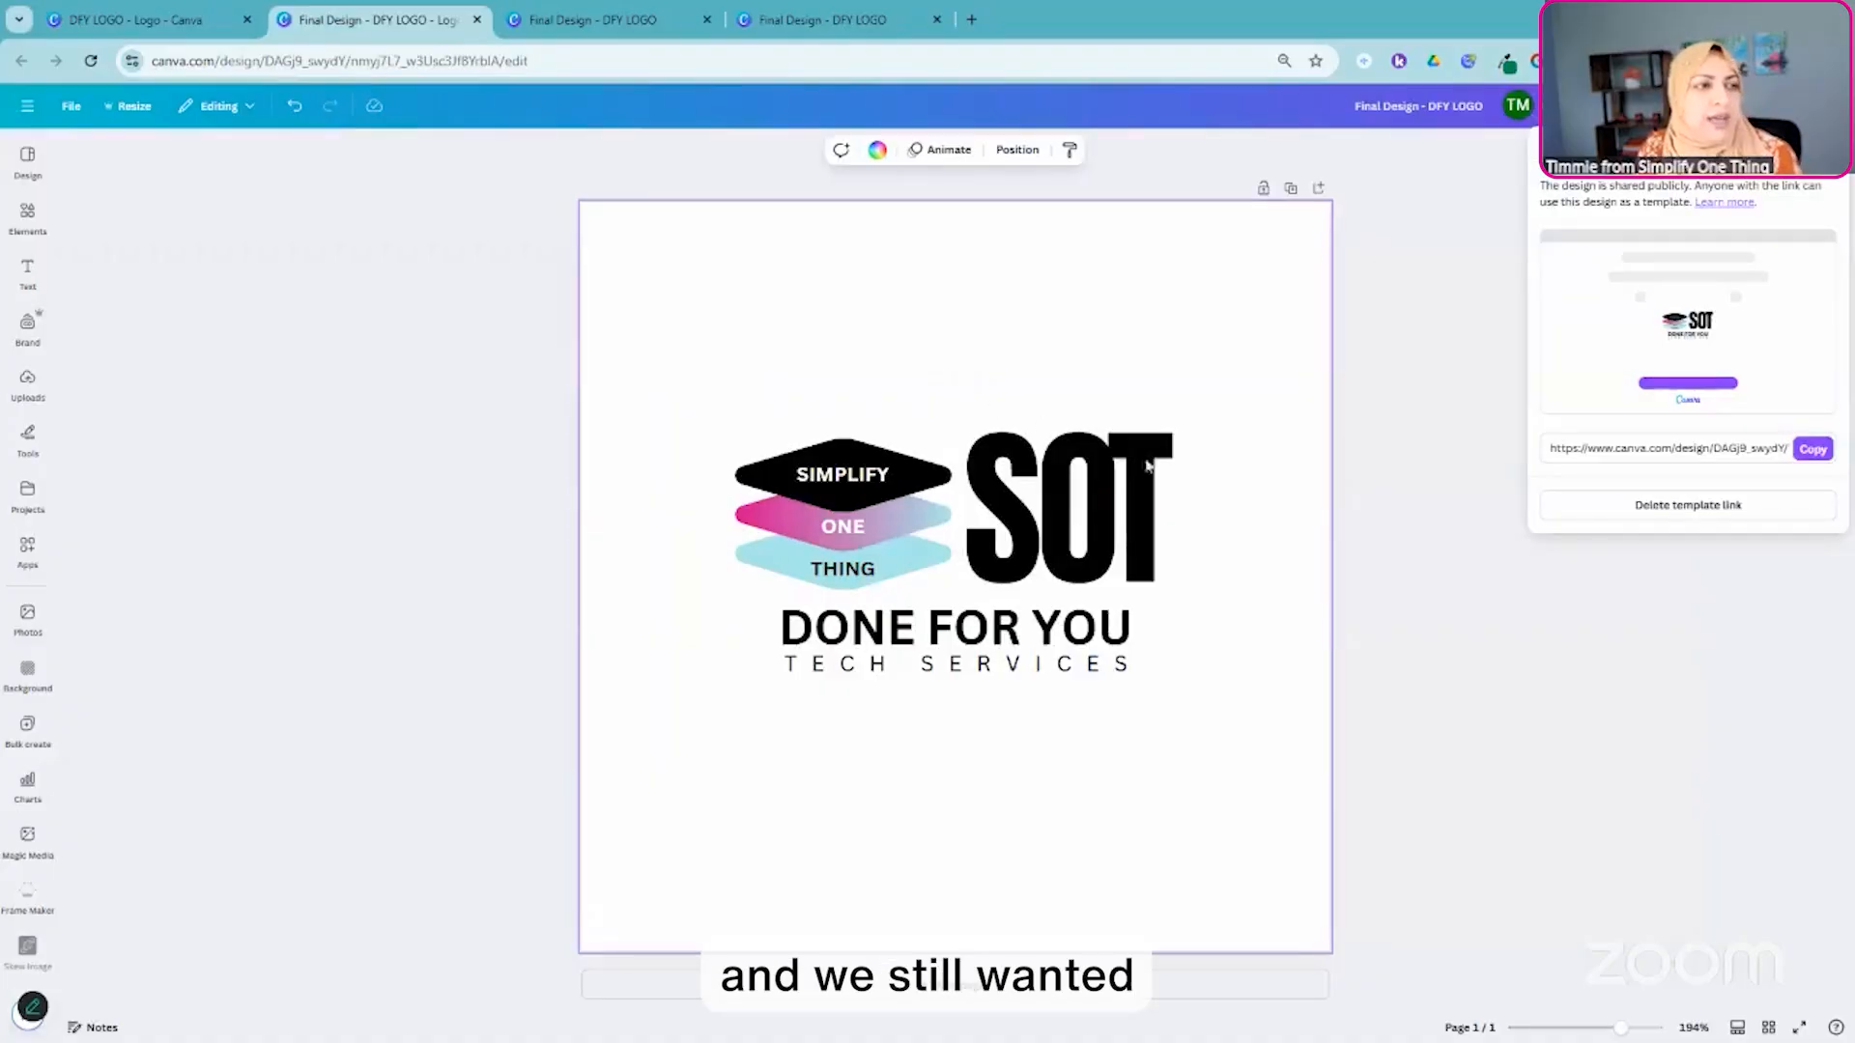
pyautogui.click(1449, 655)
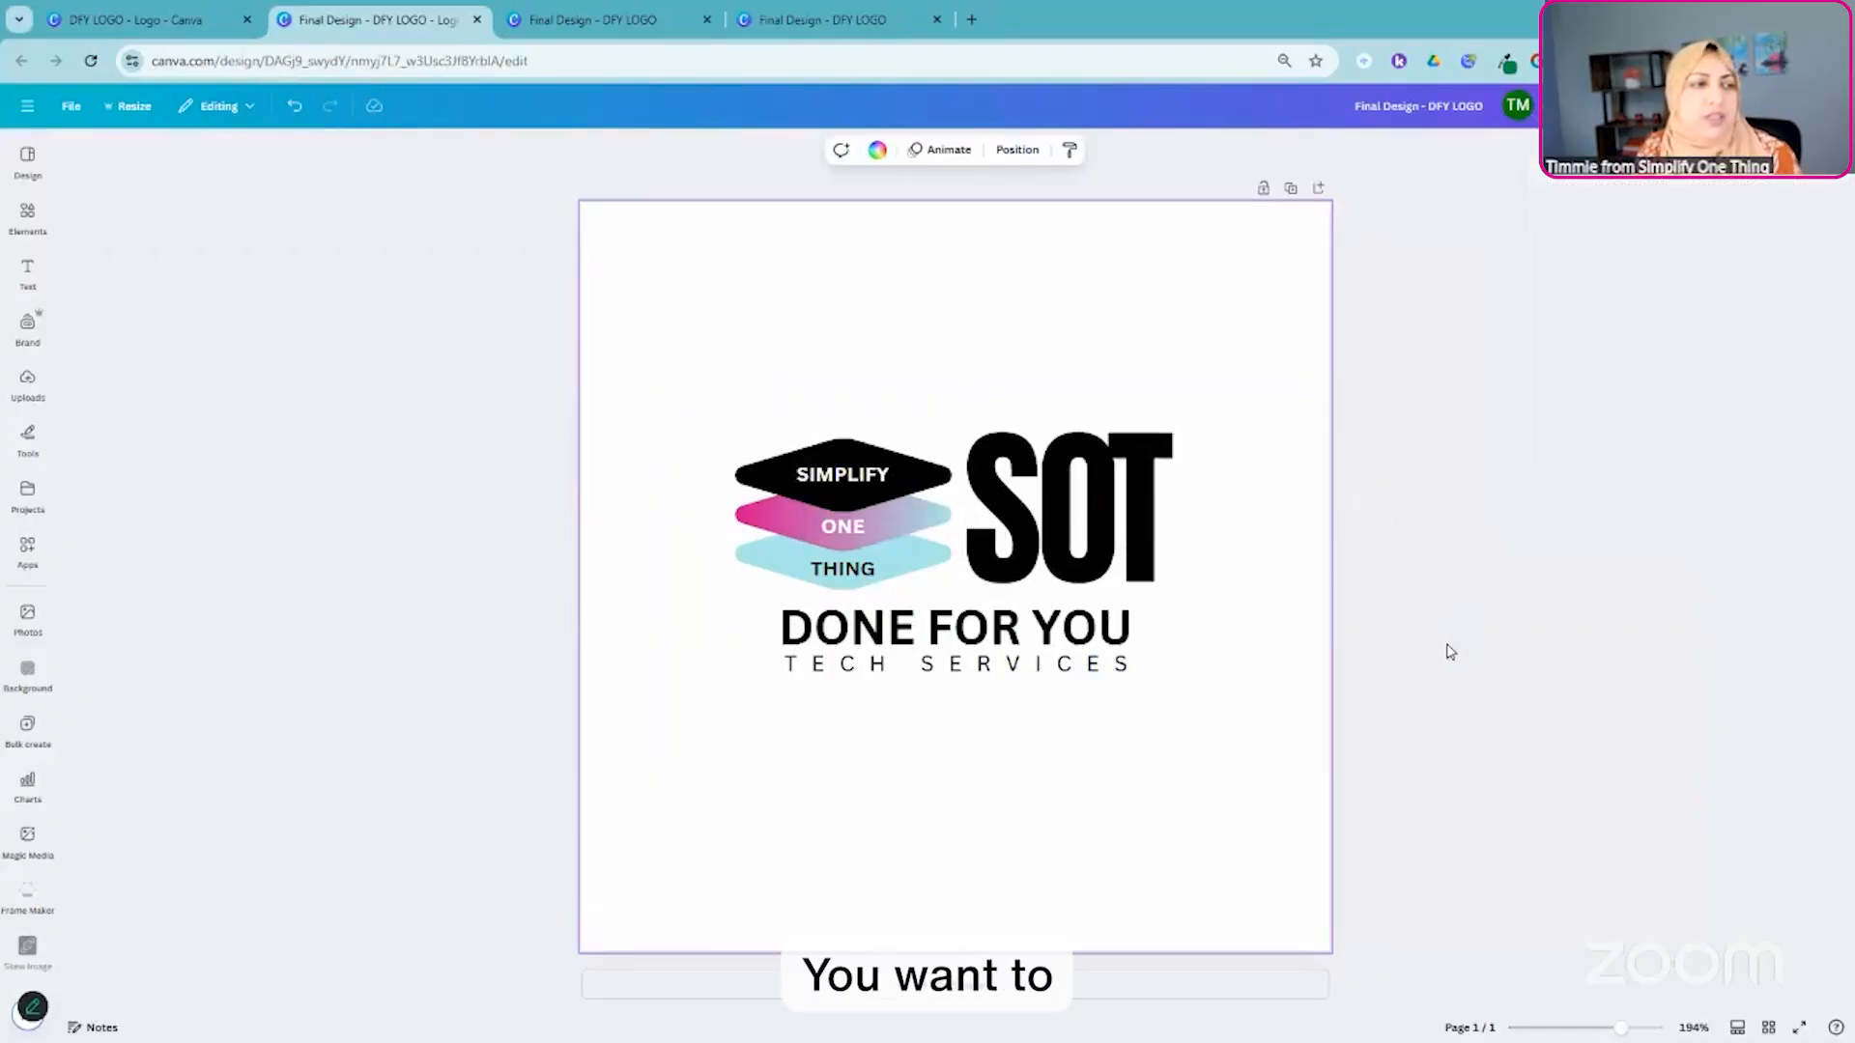
pyautogui.moveTo(468, 172); pyautogui.dragTo(1407, 967)
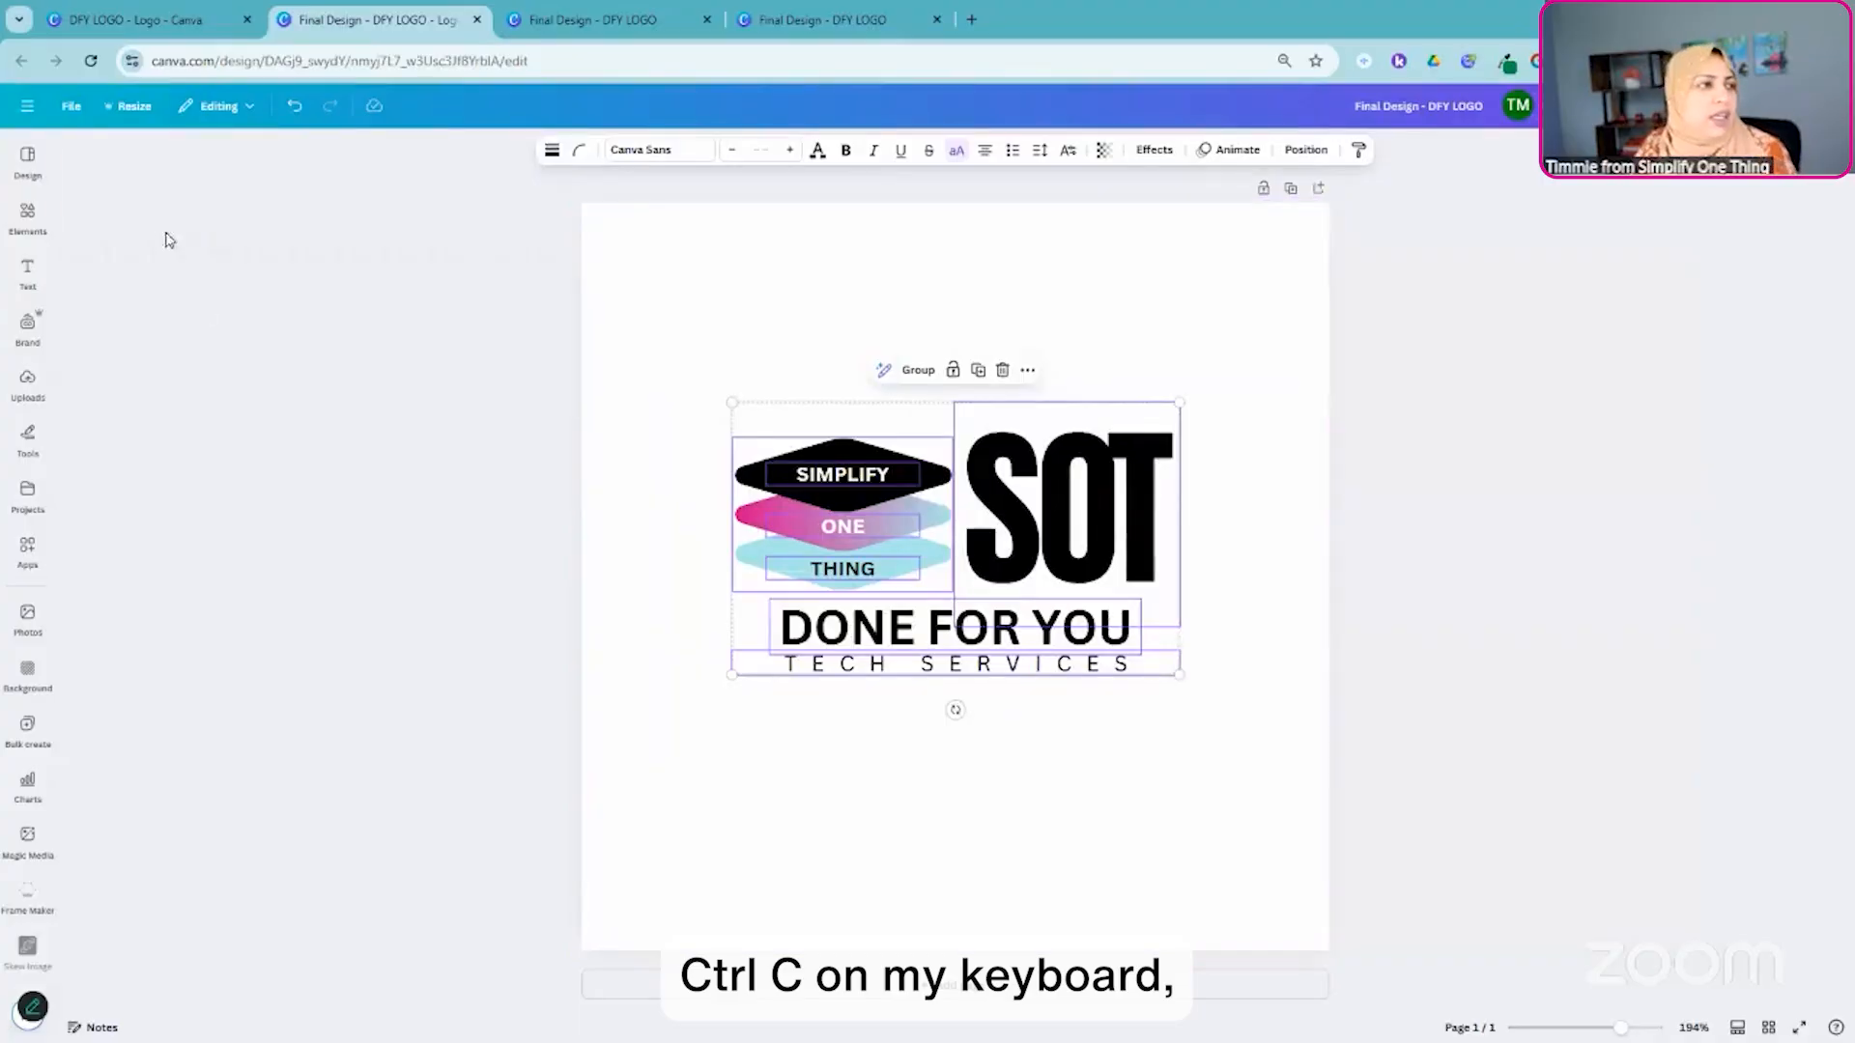
# - Create a new custom-size design of 1280 × 720 px, checking the YouTube Thumbnail dimensions in the resized copy
pyautogui.click(77, 106)
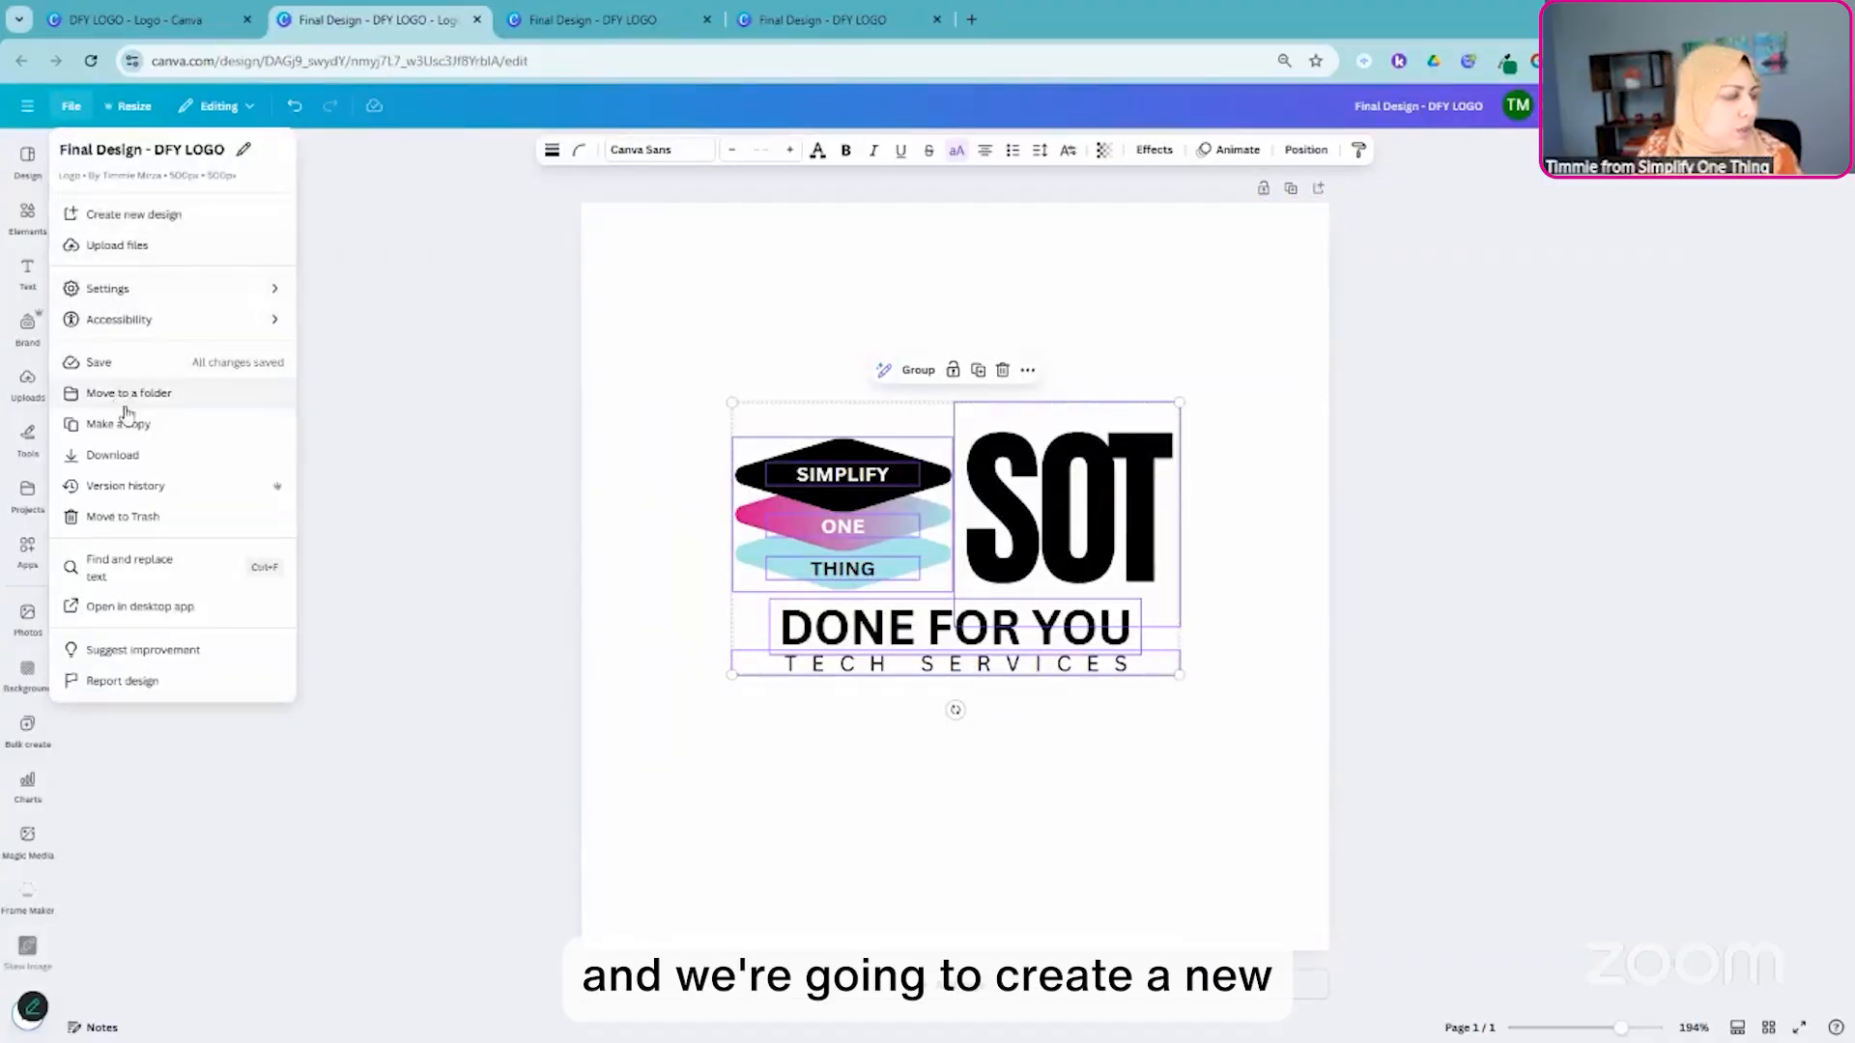
pyautogui.click(138, 219)
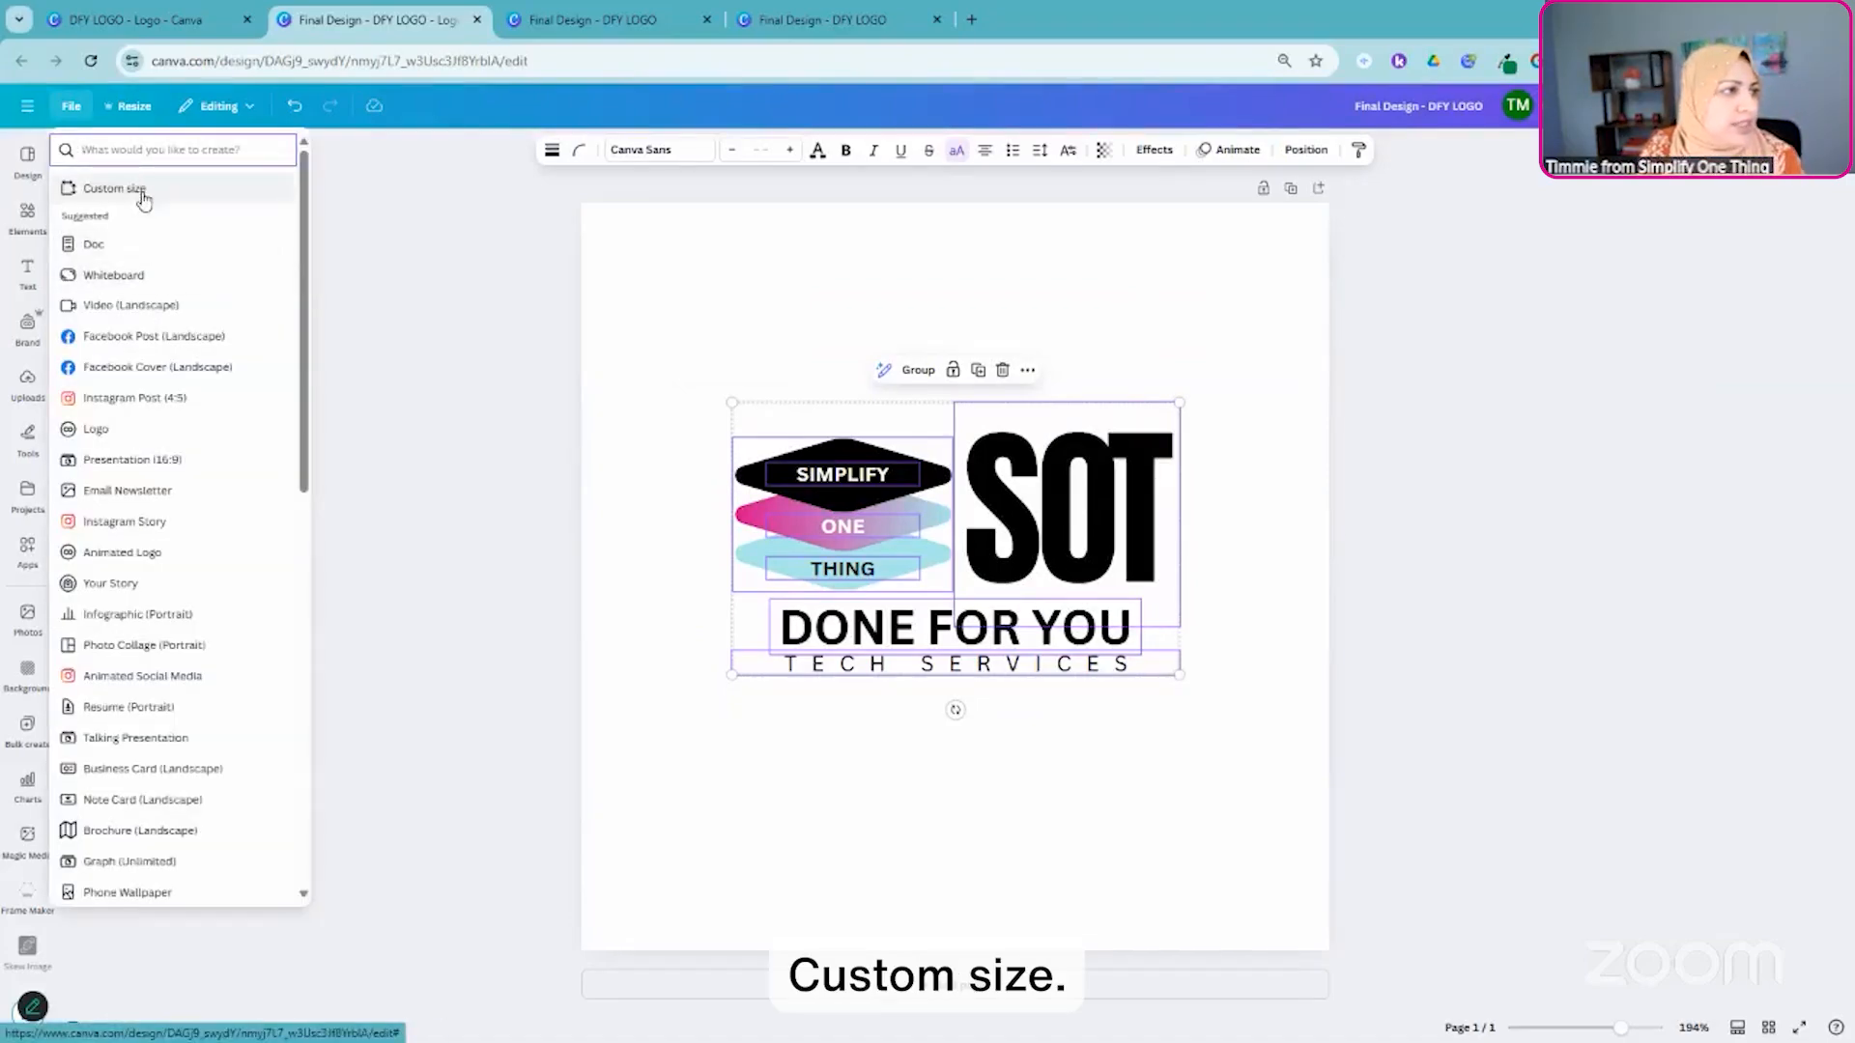
pyautogui.click(143, 196)
pyautogui.click(135, 20)
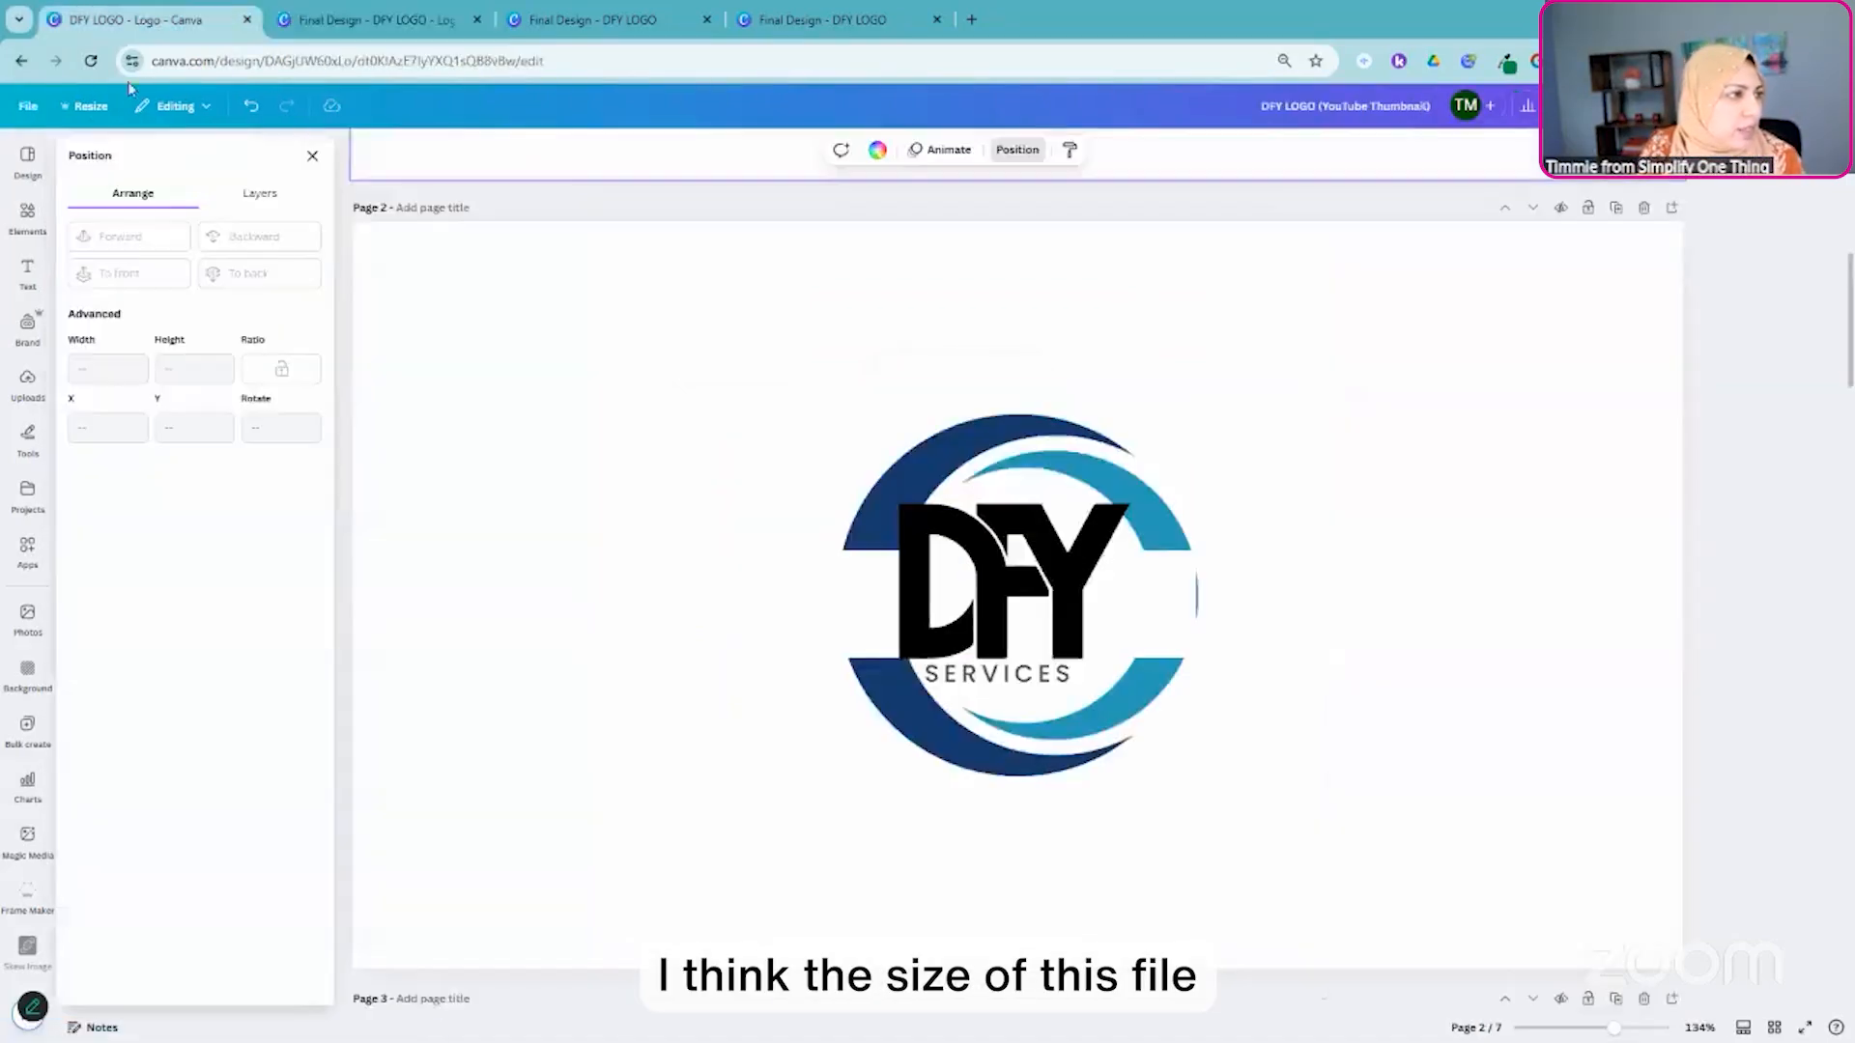
pyautogui.click(88, 109)
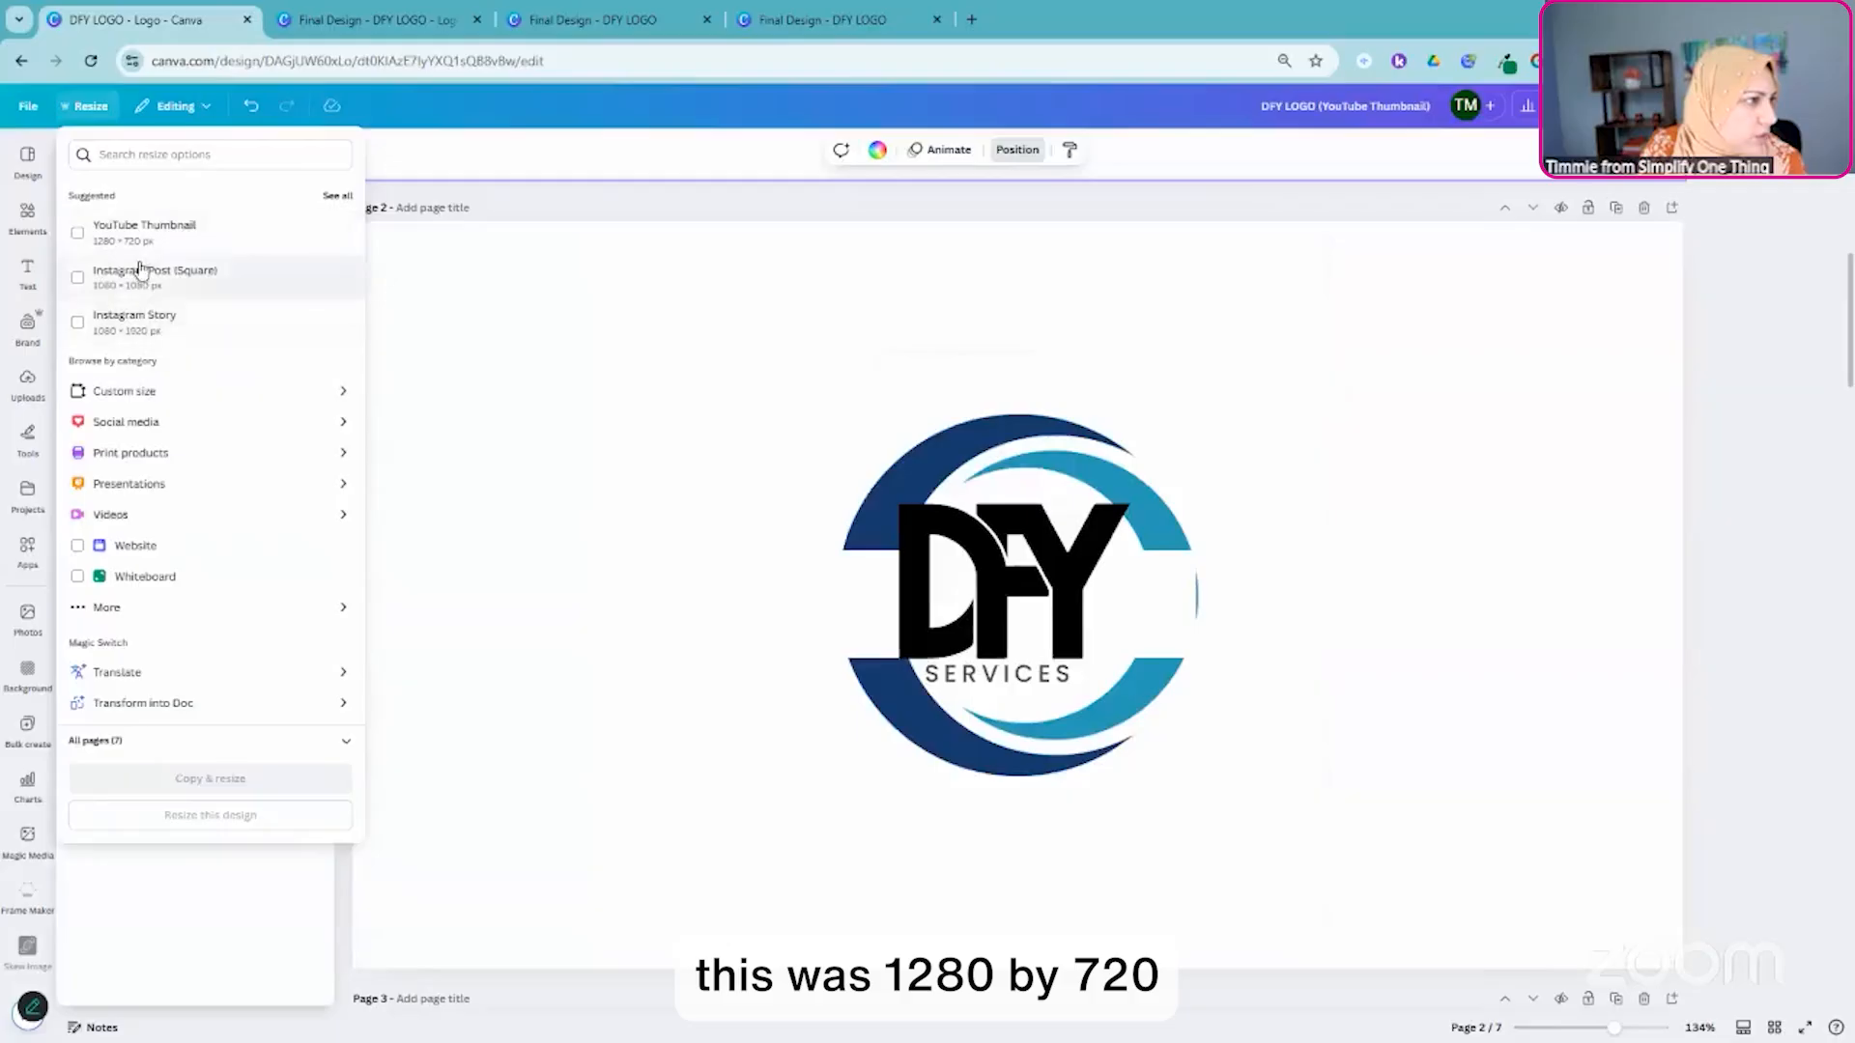
pyautogui.click(367, 19)
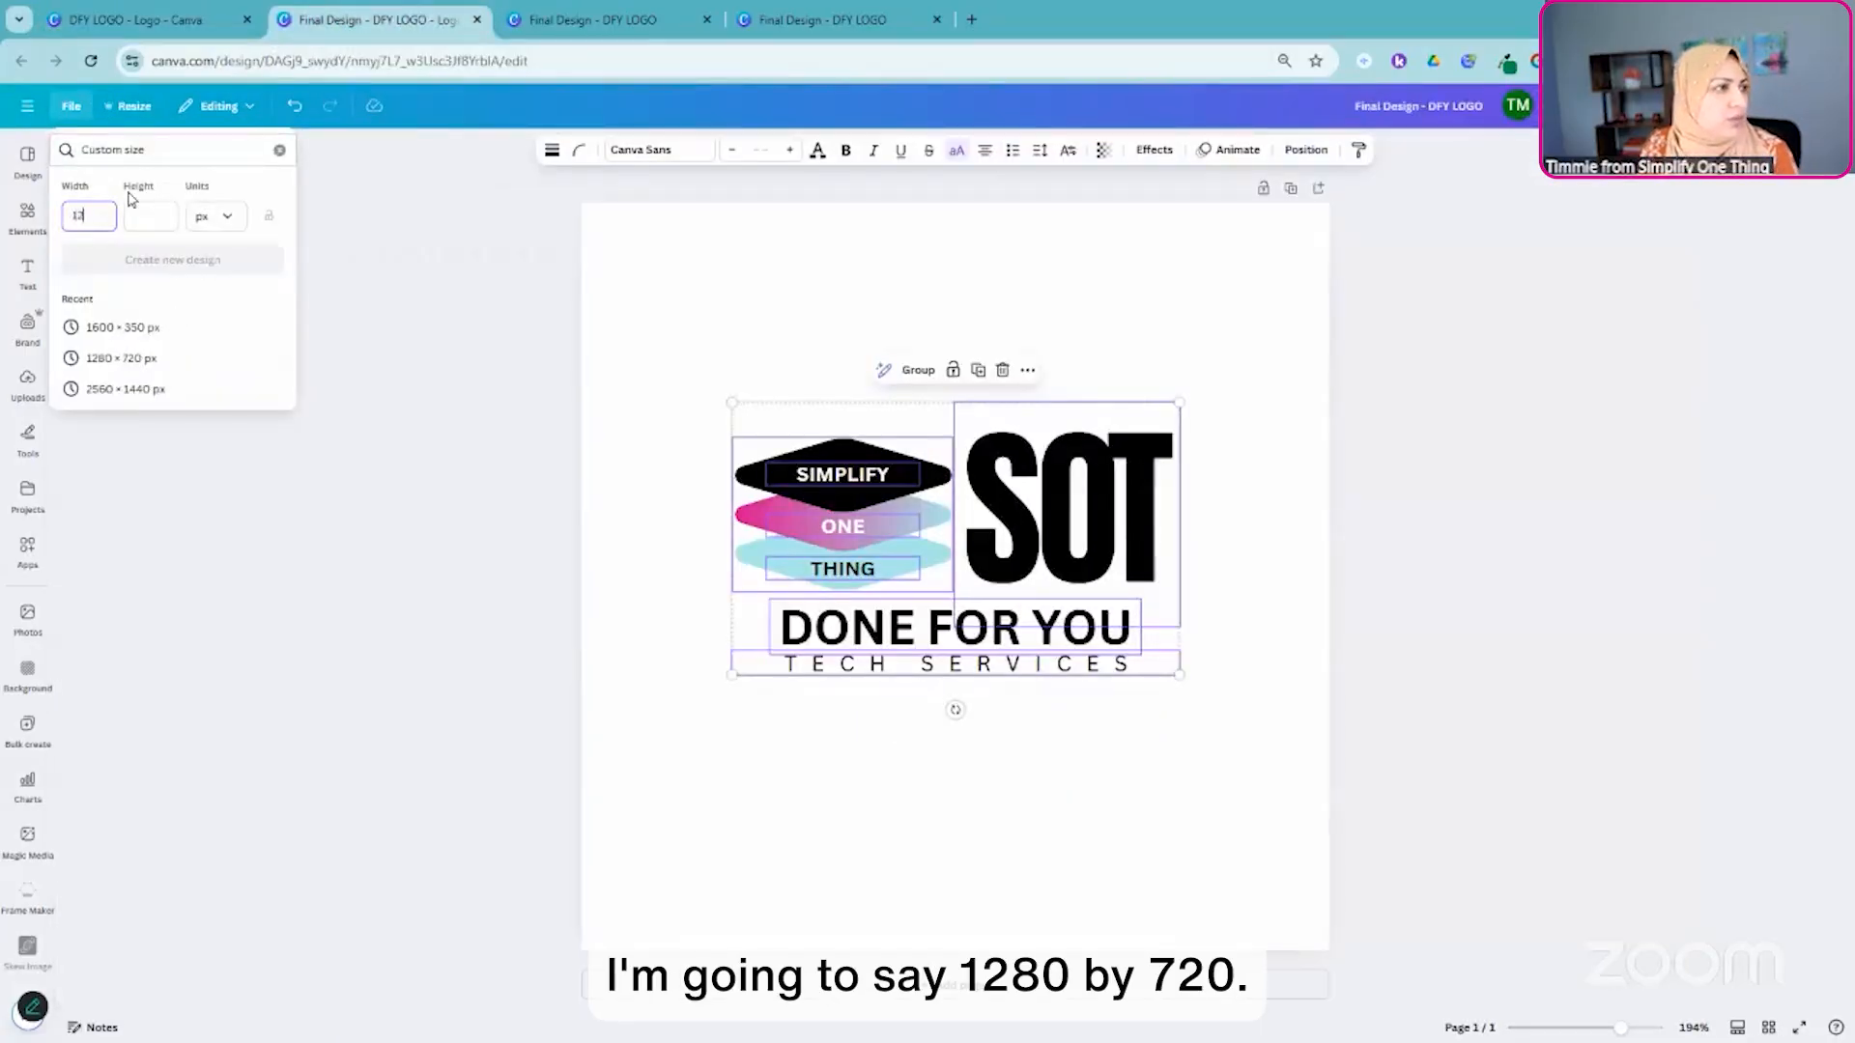
pyautogui.press('Tab')
pyautogui.write('7')
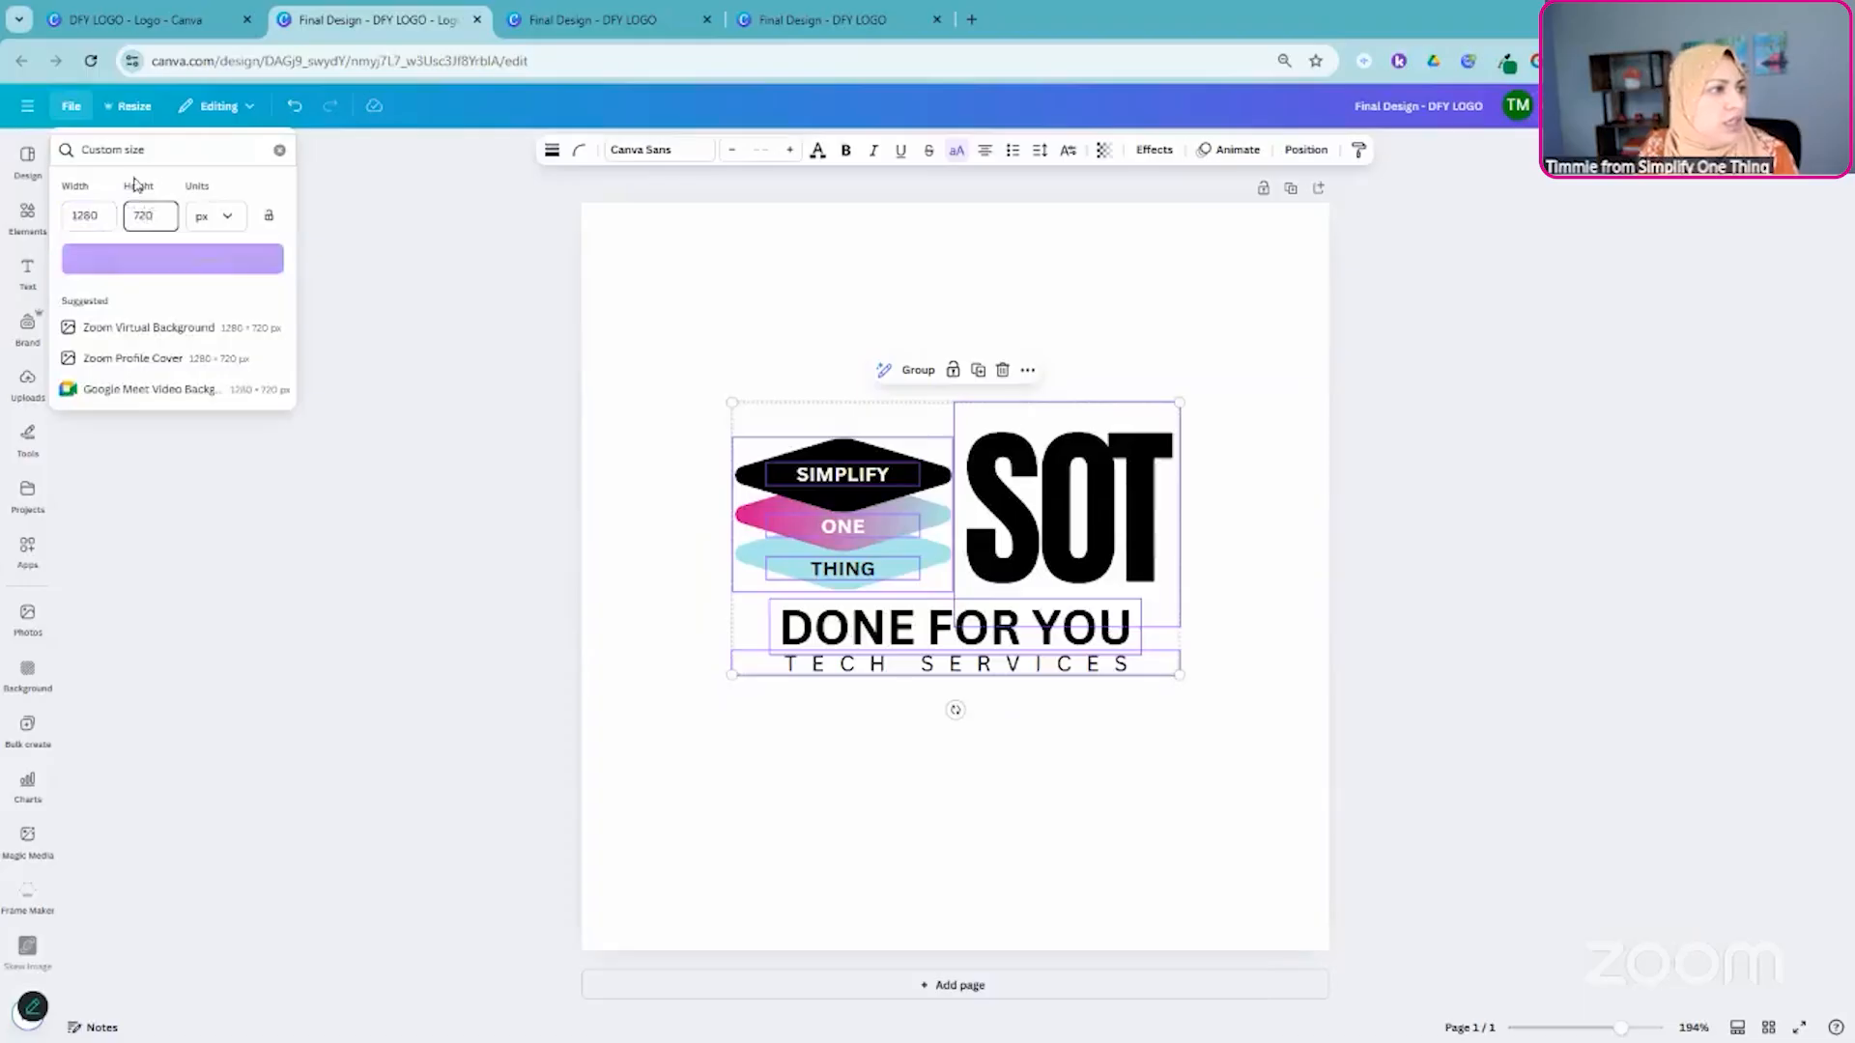
pyautogui.click(188, 263)
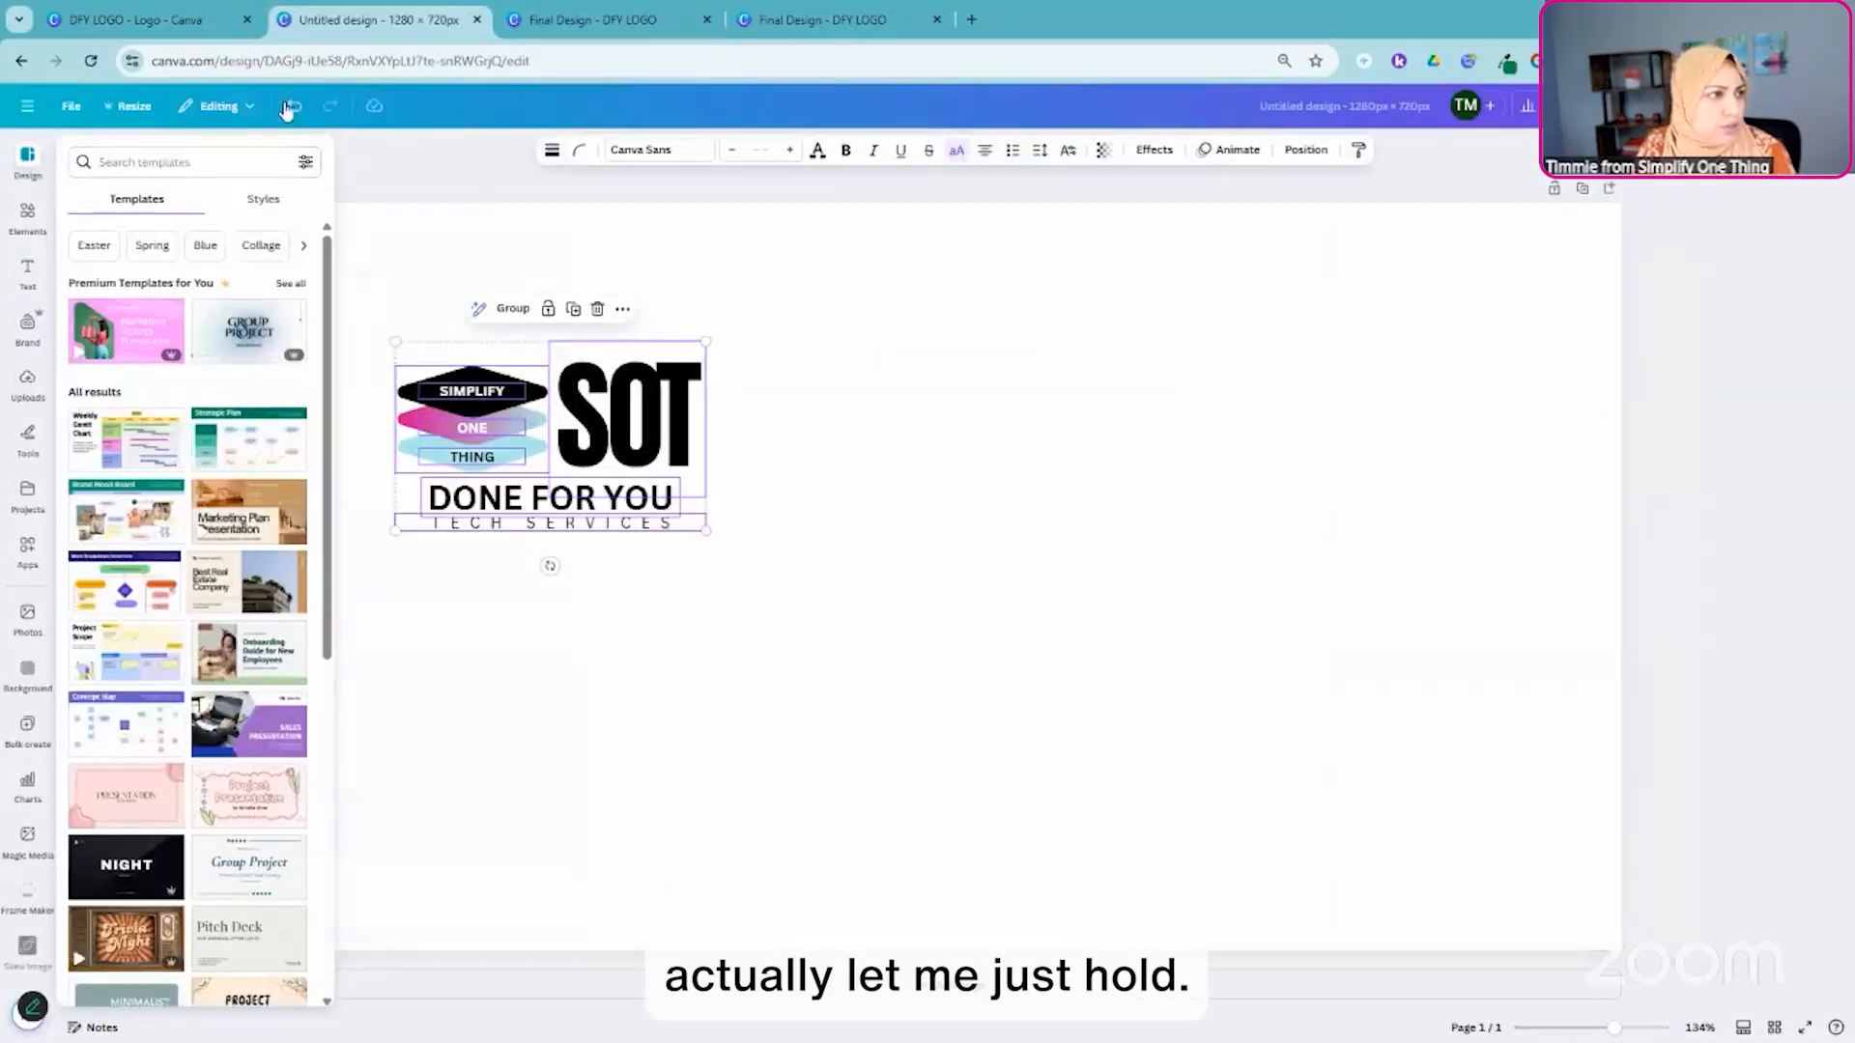
# - Paste the copied SOT logo into the new design, enlarge it to about 567 × 346 px and center it on the page
pyautogui.moveTo(706, 531); pyautogui.dragTo(890, 738)
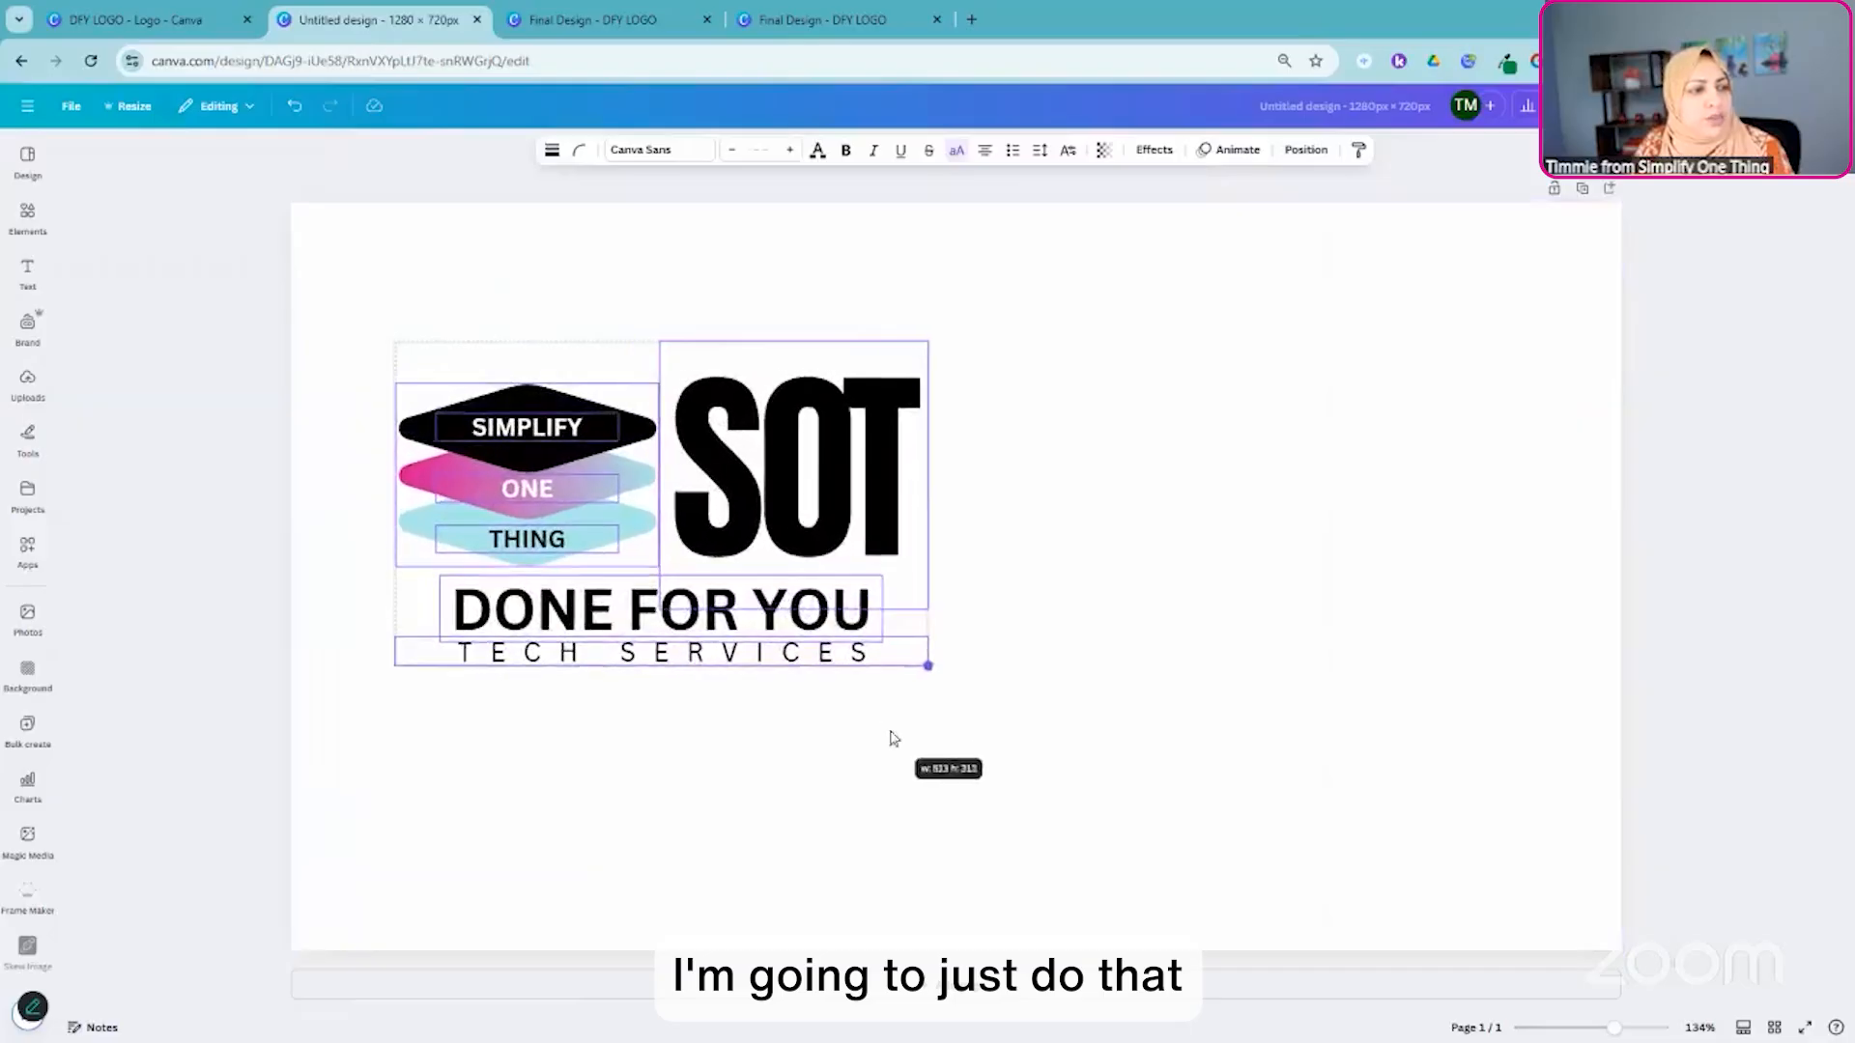
pyautogui.moveTo(814, 478); pyautogui.dragTo(1105, 531)
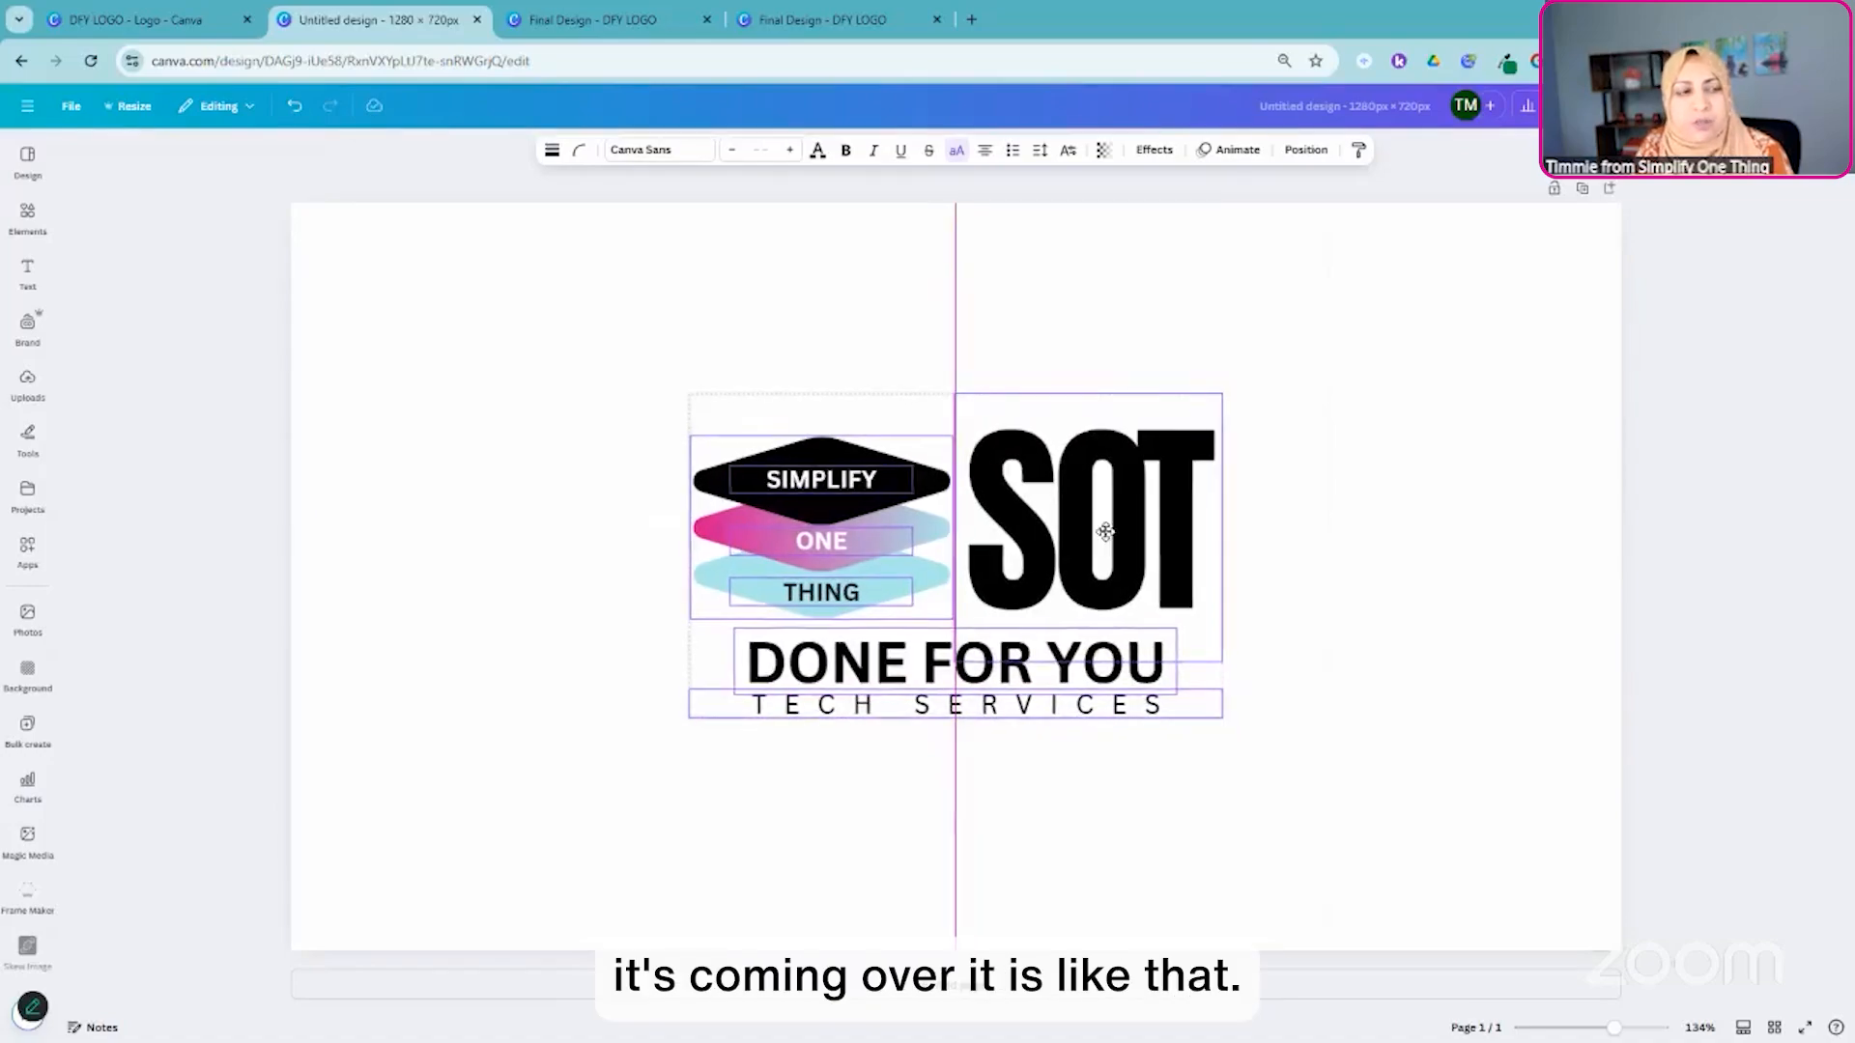
pyautogui.moveTo(1221, 718); pyautogui.dragTo(1278, 752)
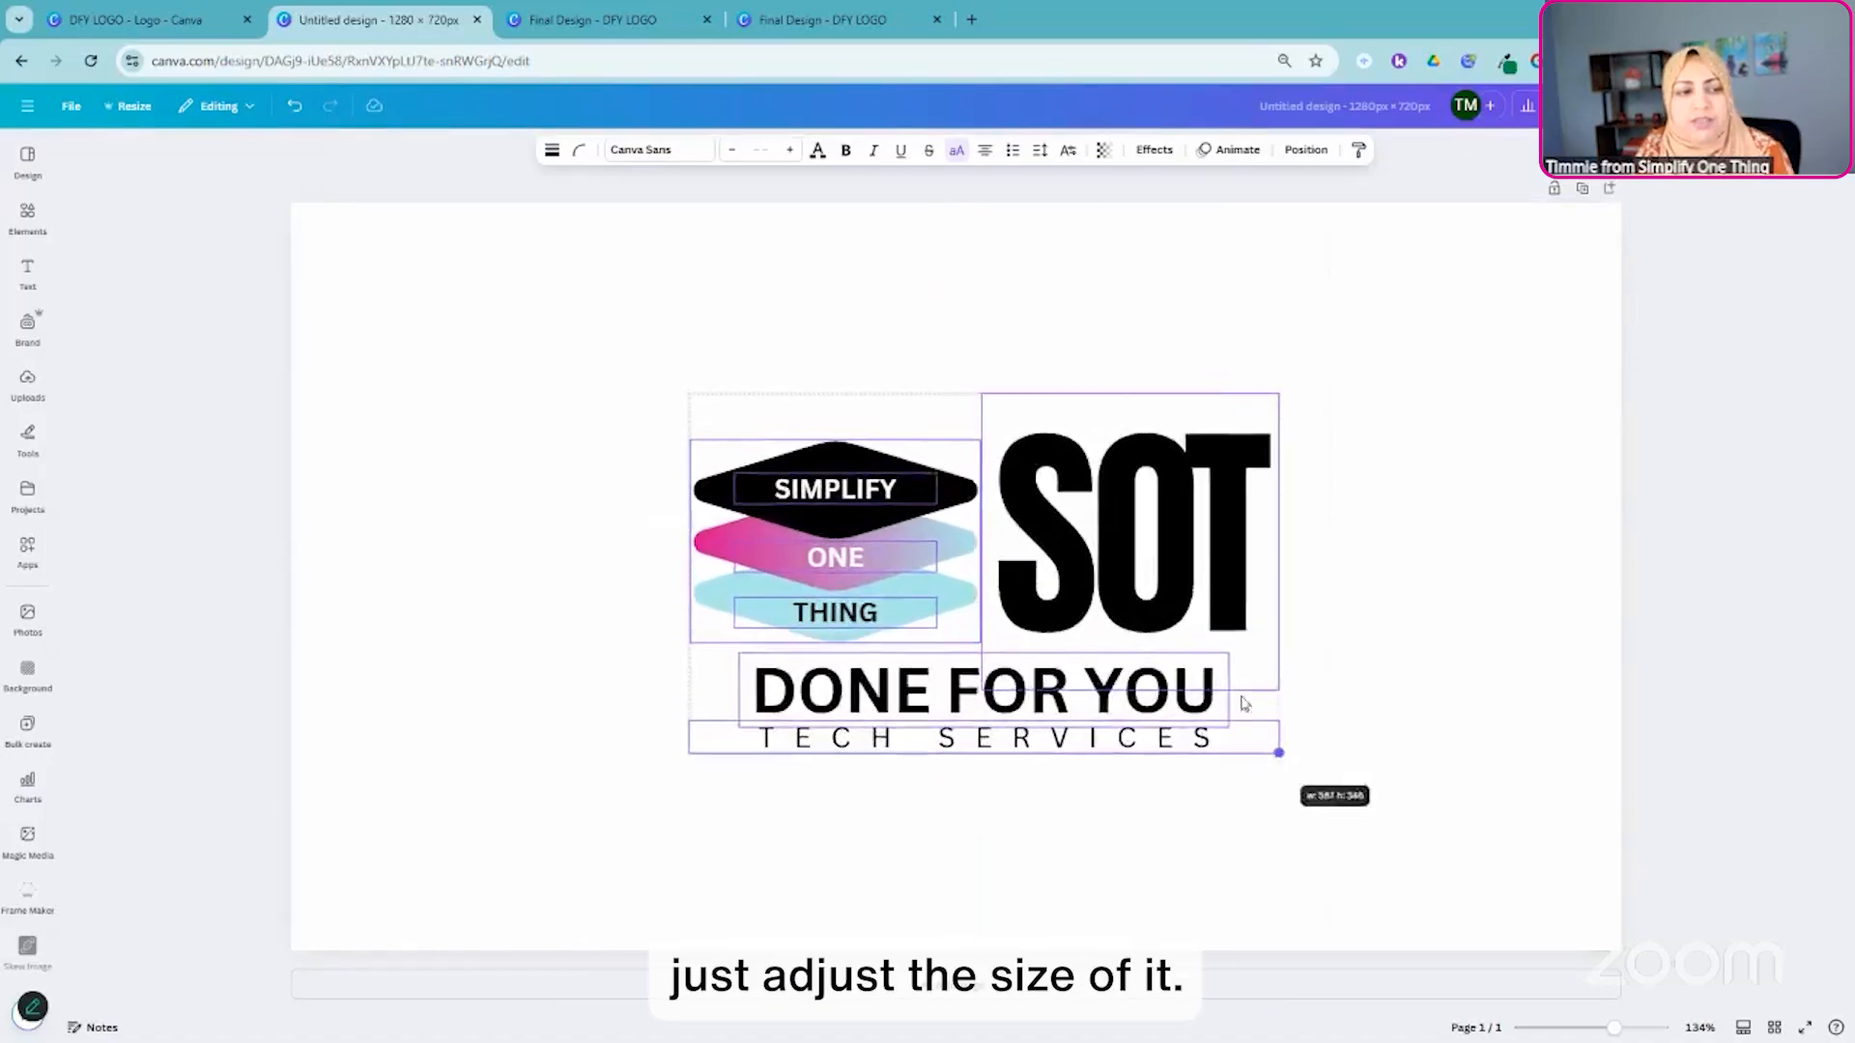
pyautogui.moveTo(1150, 594)
pyautogui.mouseDown()
pyautogui.moveTo(1116, 563)
pyautogui.moveTo(1126, 575)
pyautogui.mouseUp()
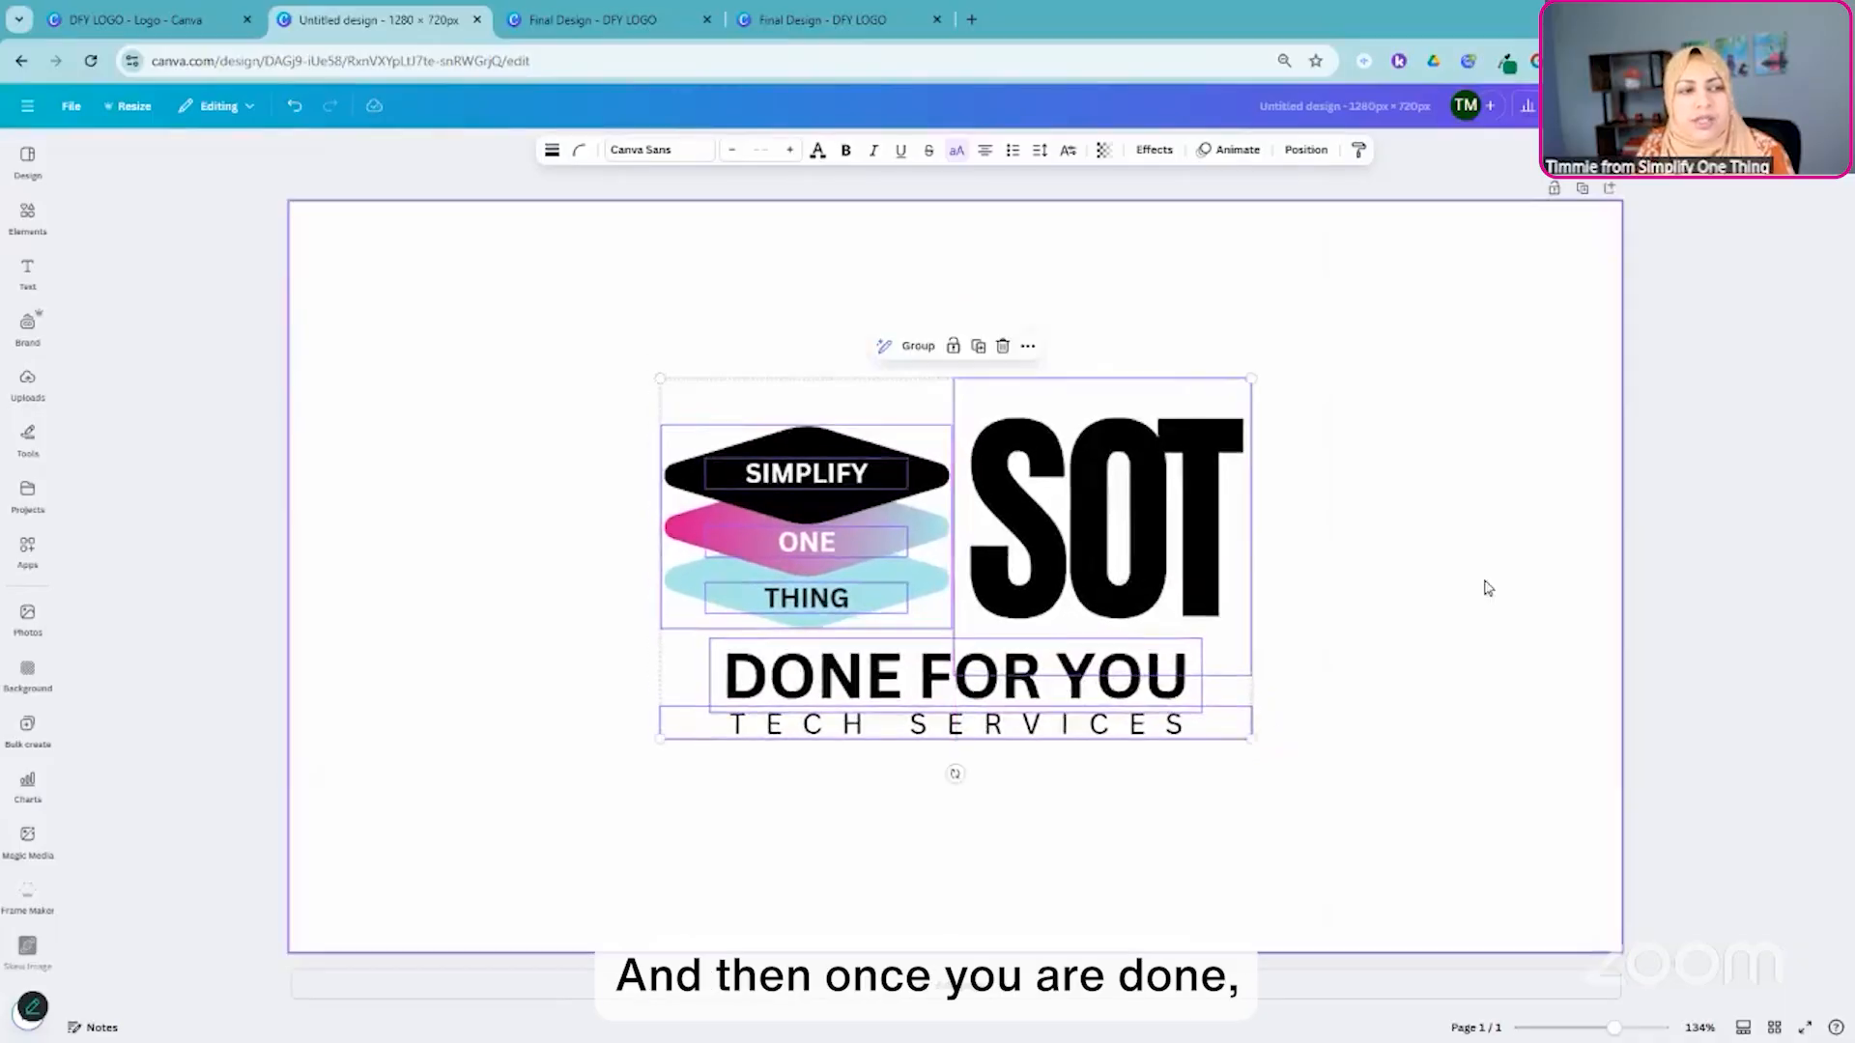
# - Try moving the SOT graphic away from the rest of the logo, and undo the move
pyautogui.click(1439, 533)
pyautogui.moveTo(1169, 495); pyautogui.dragTo(1318, 448)
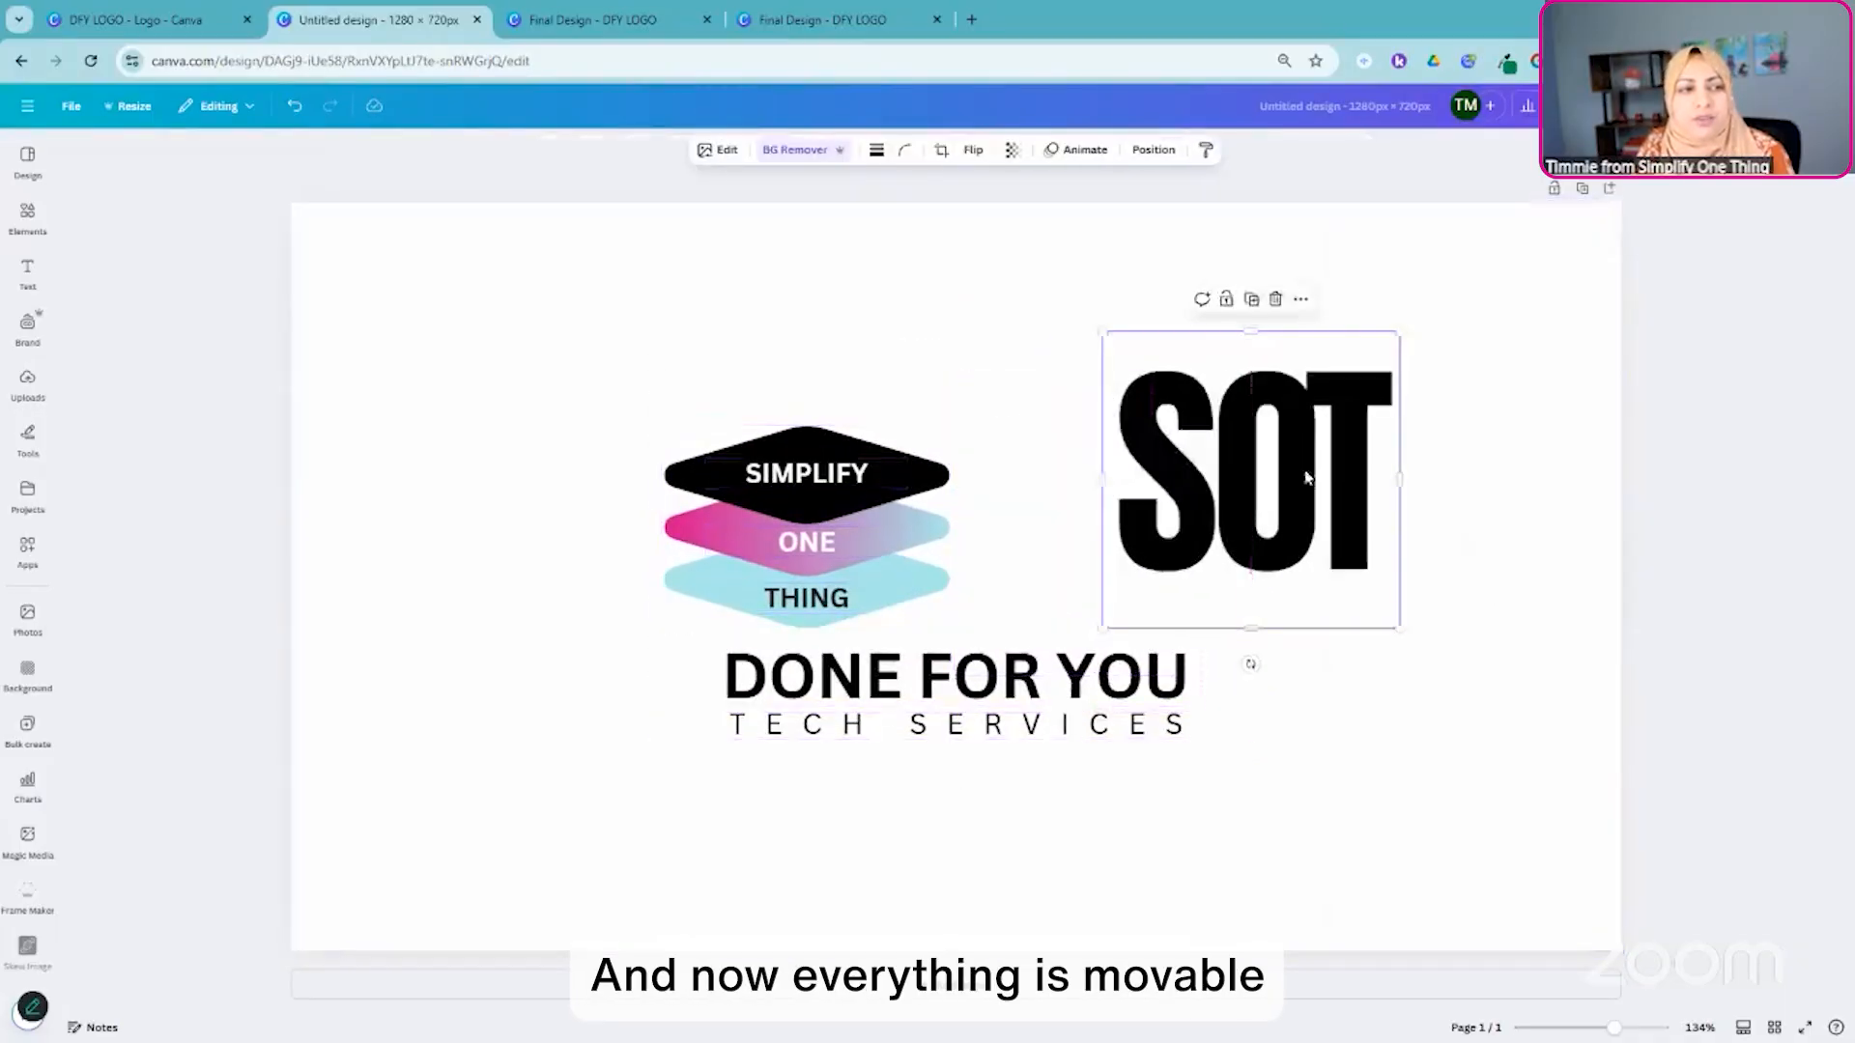
pyautogui.click(295, 106)
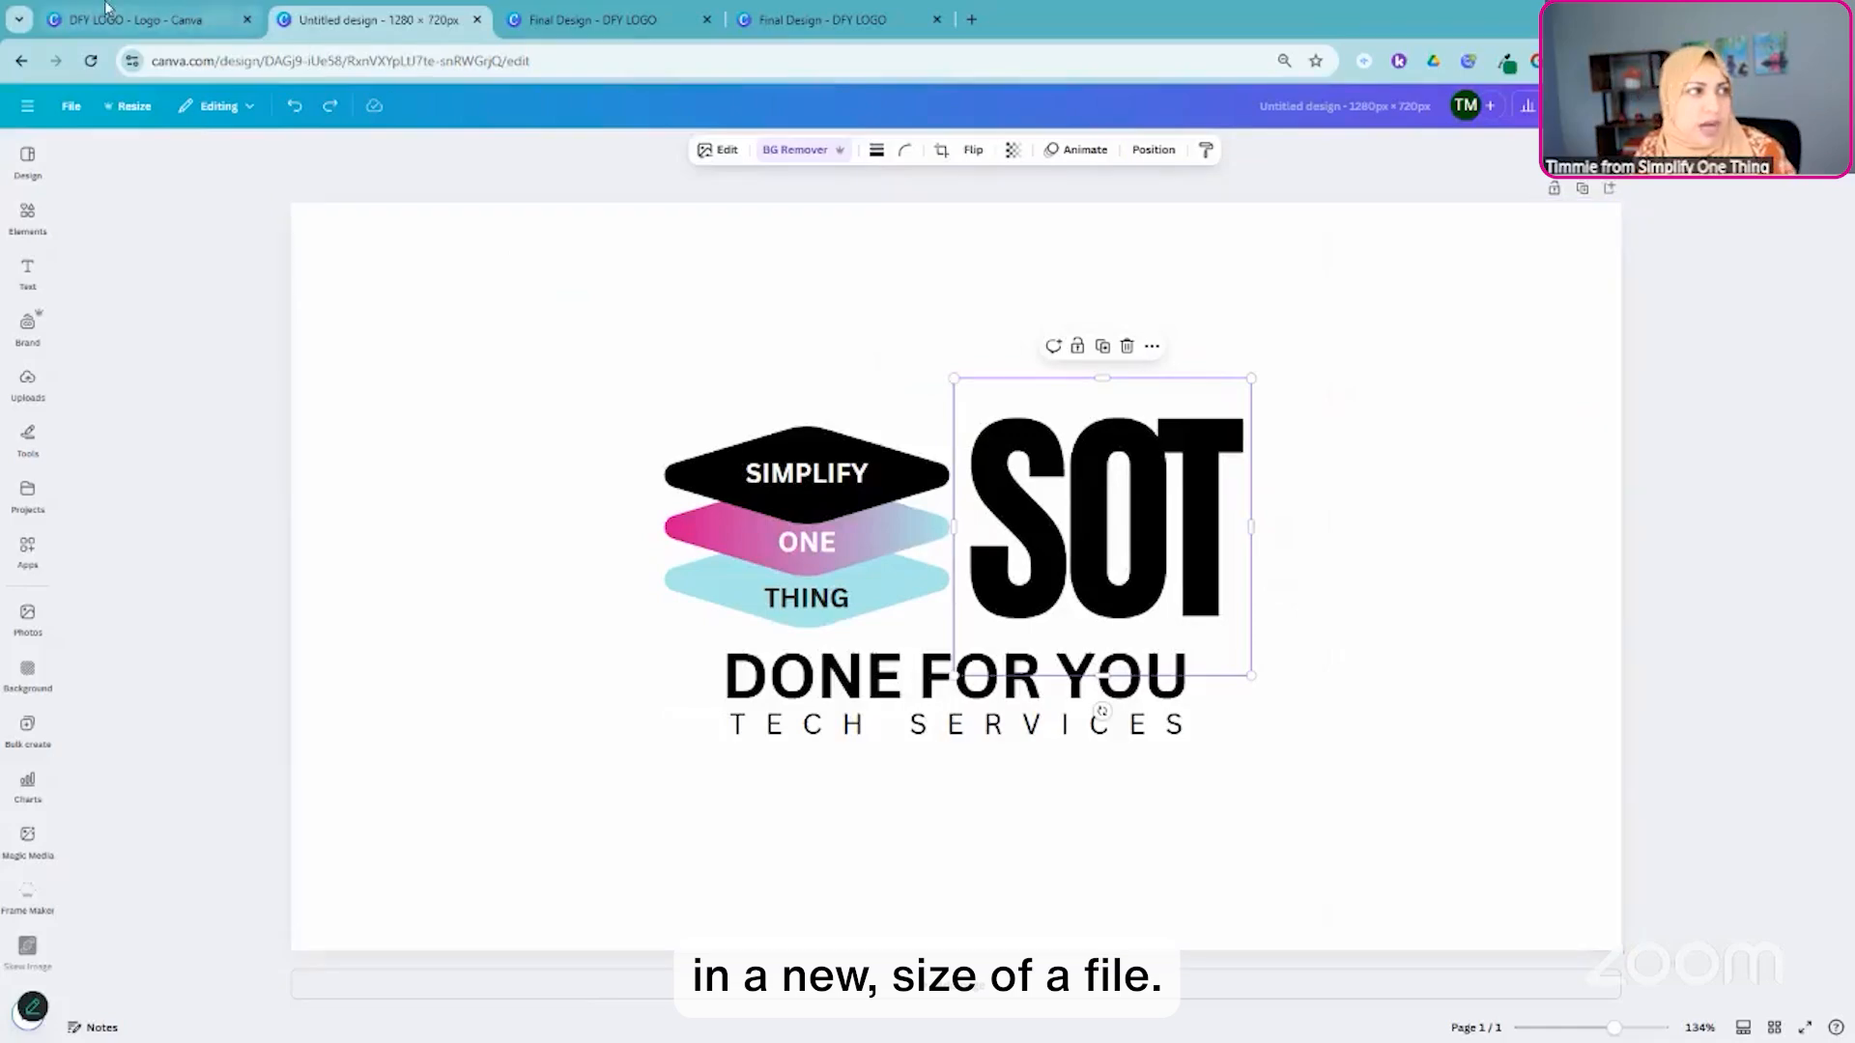
# - Return to the YouTube Thumbnail copy, create a new Facebook Post (Landscape) design from it and check the new design's dimensions
pyautogui.click(140, 21)
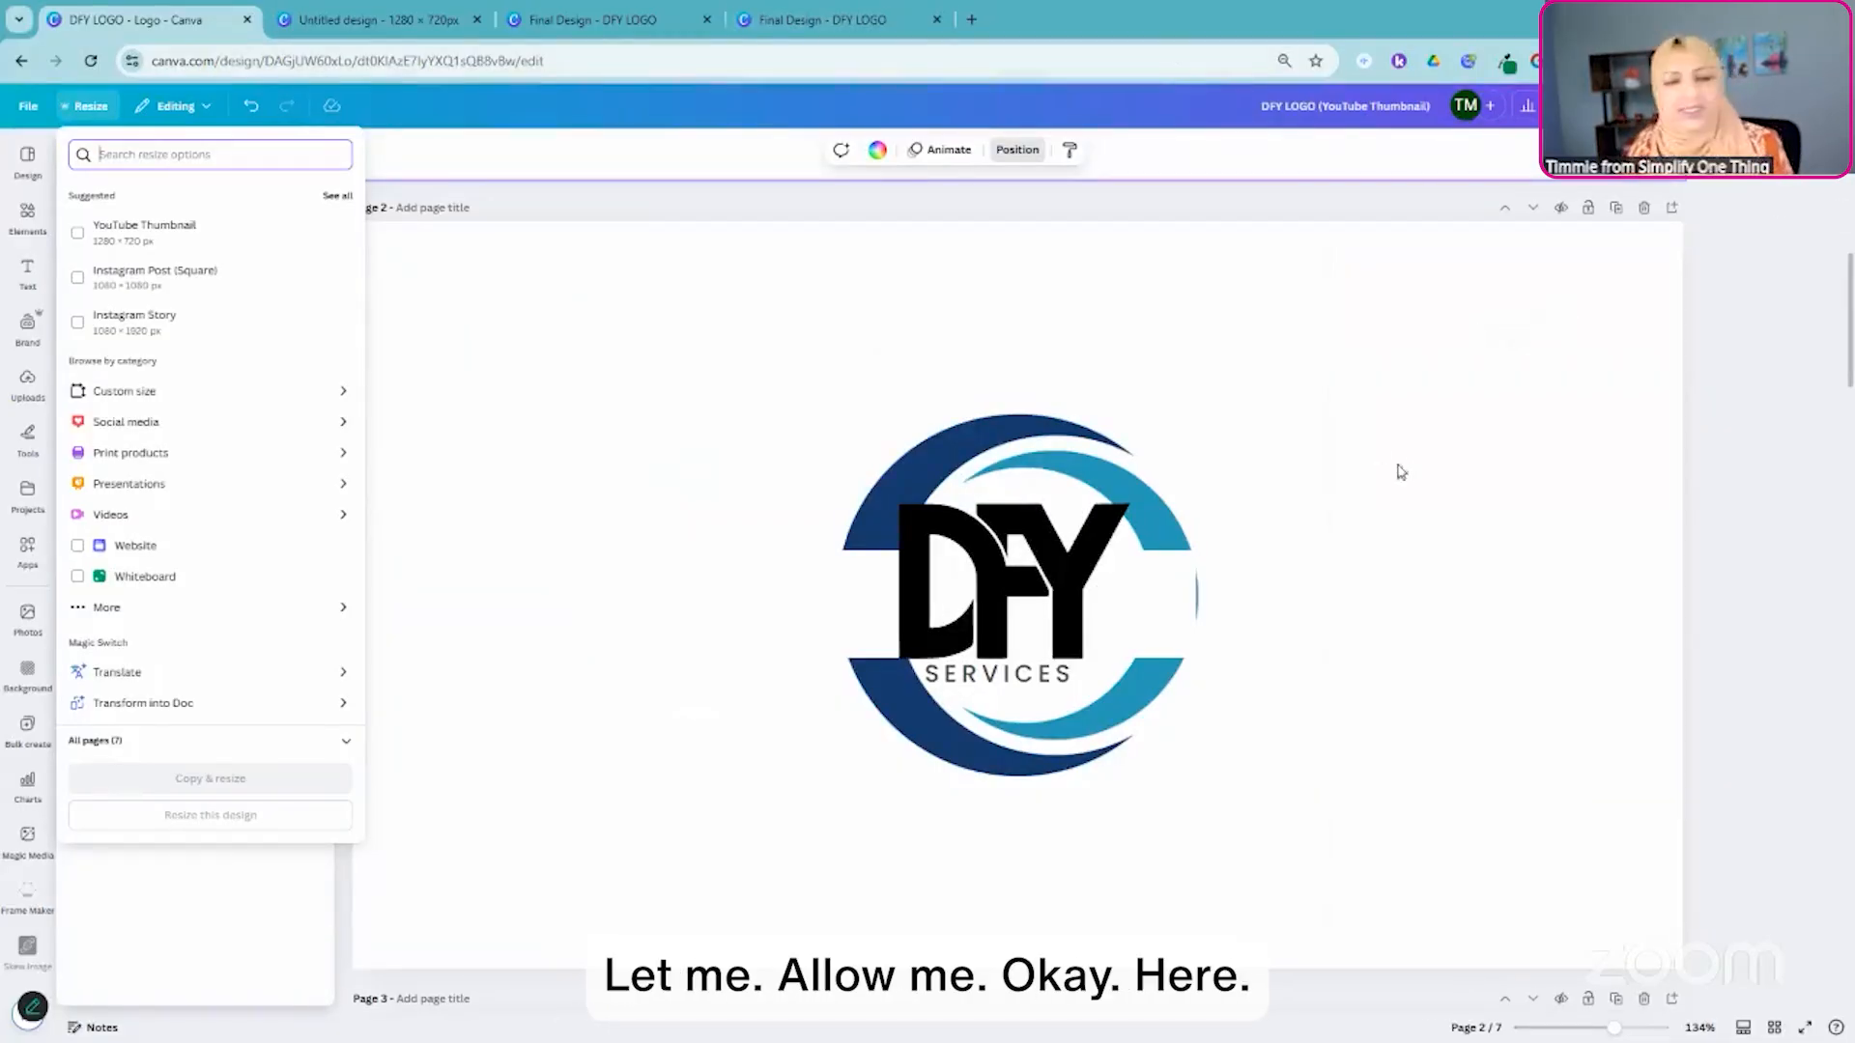
pyautogui.click(1236, 368)
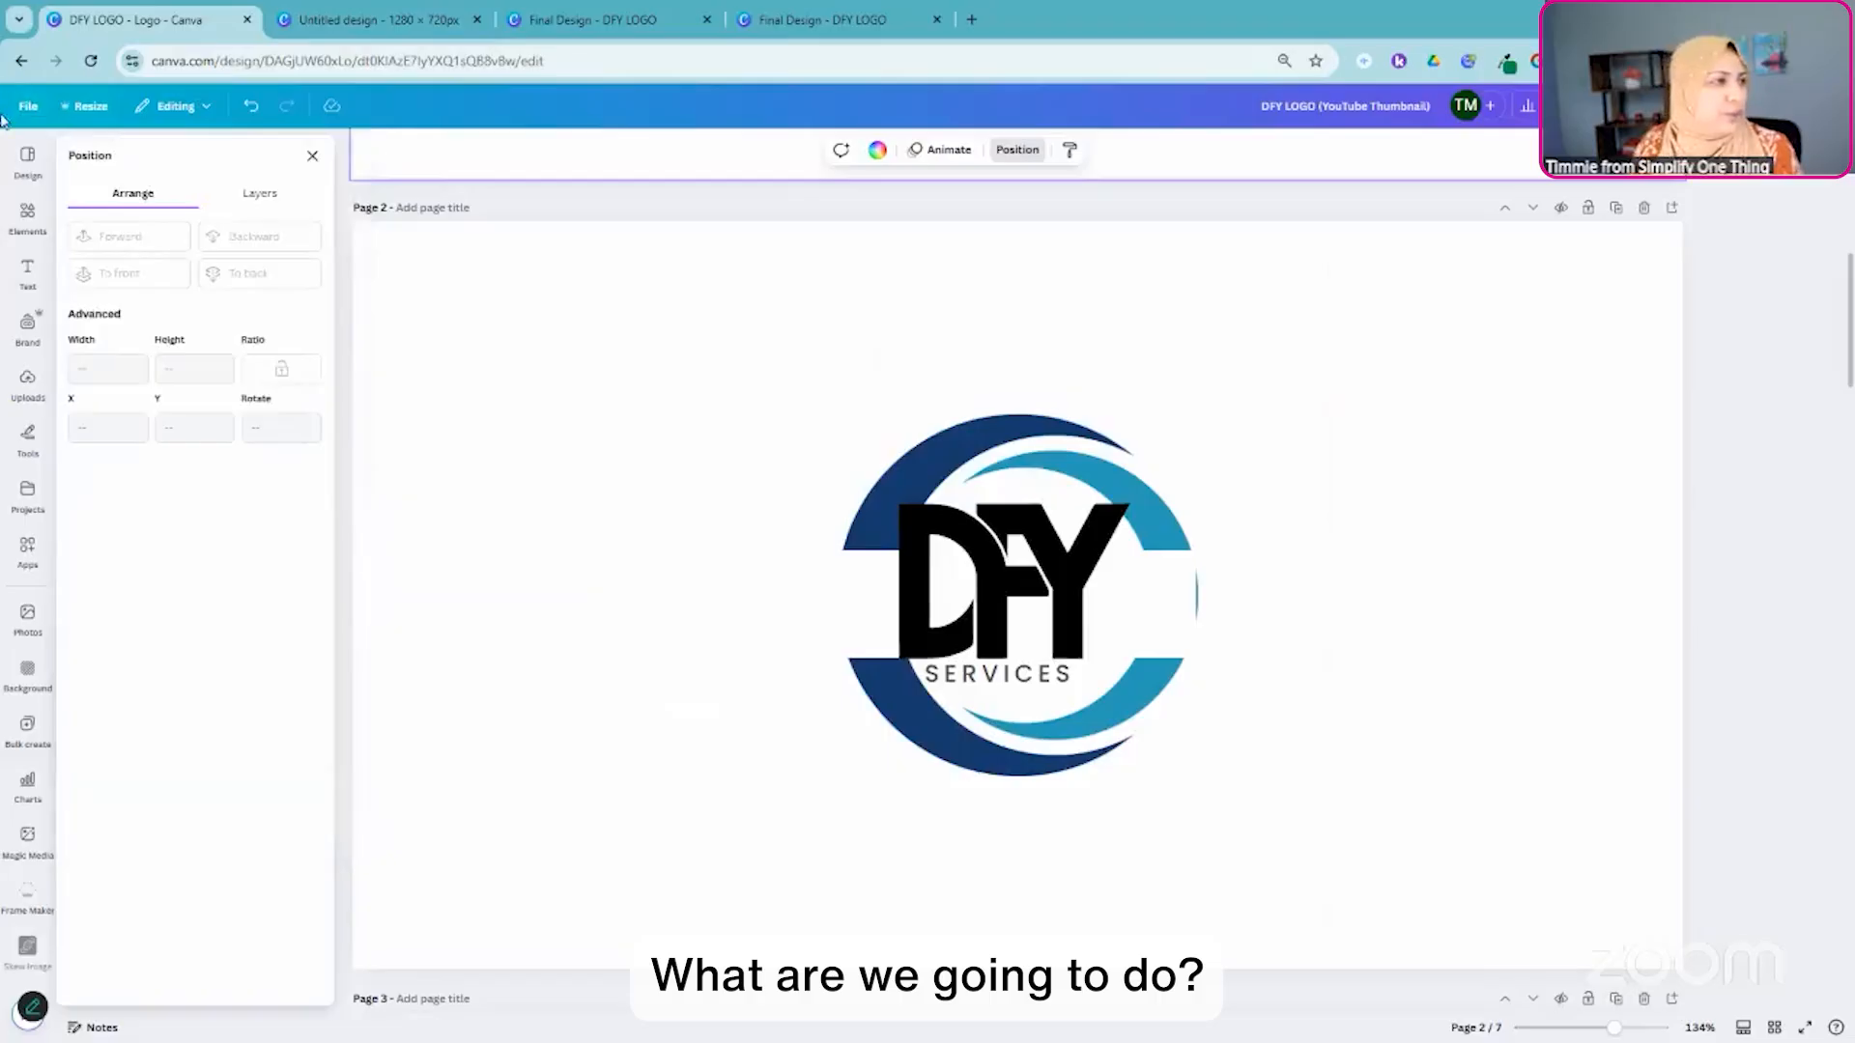
pyautogui.click(28, 106)
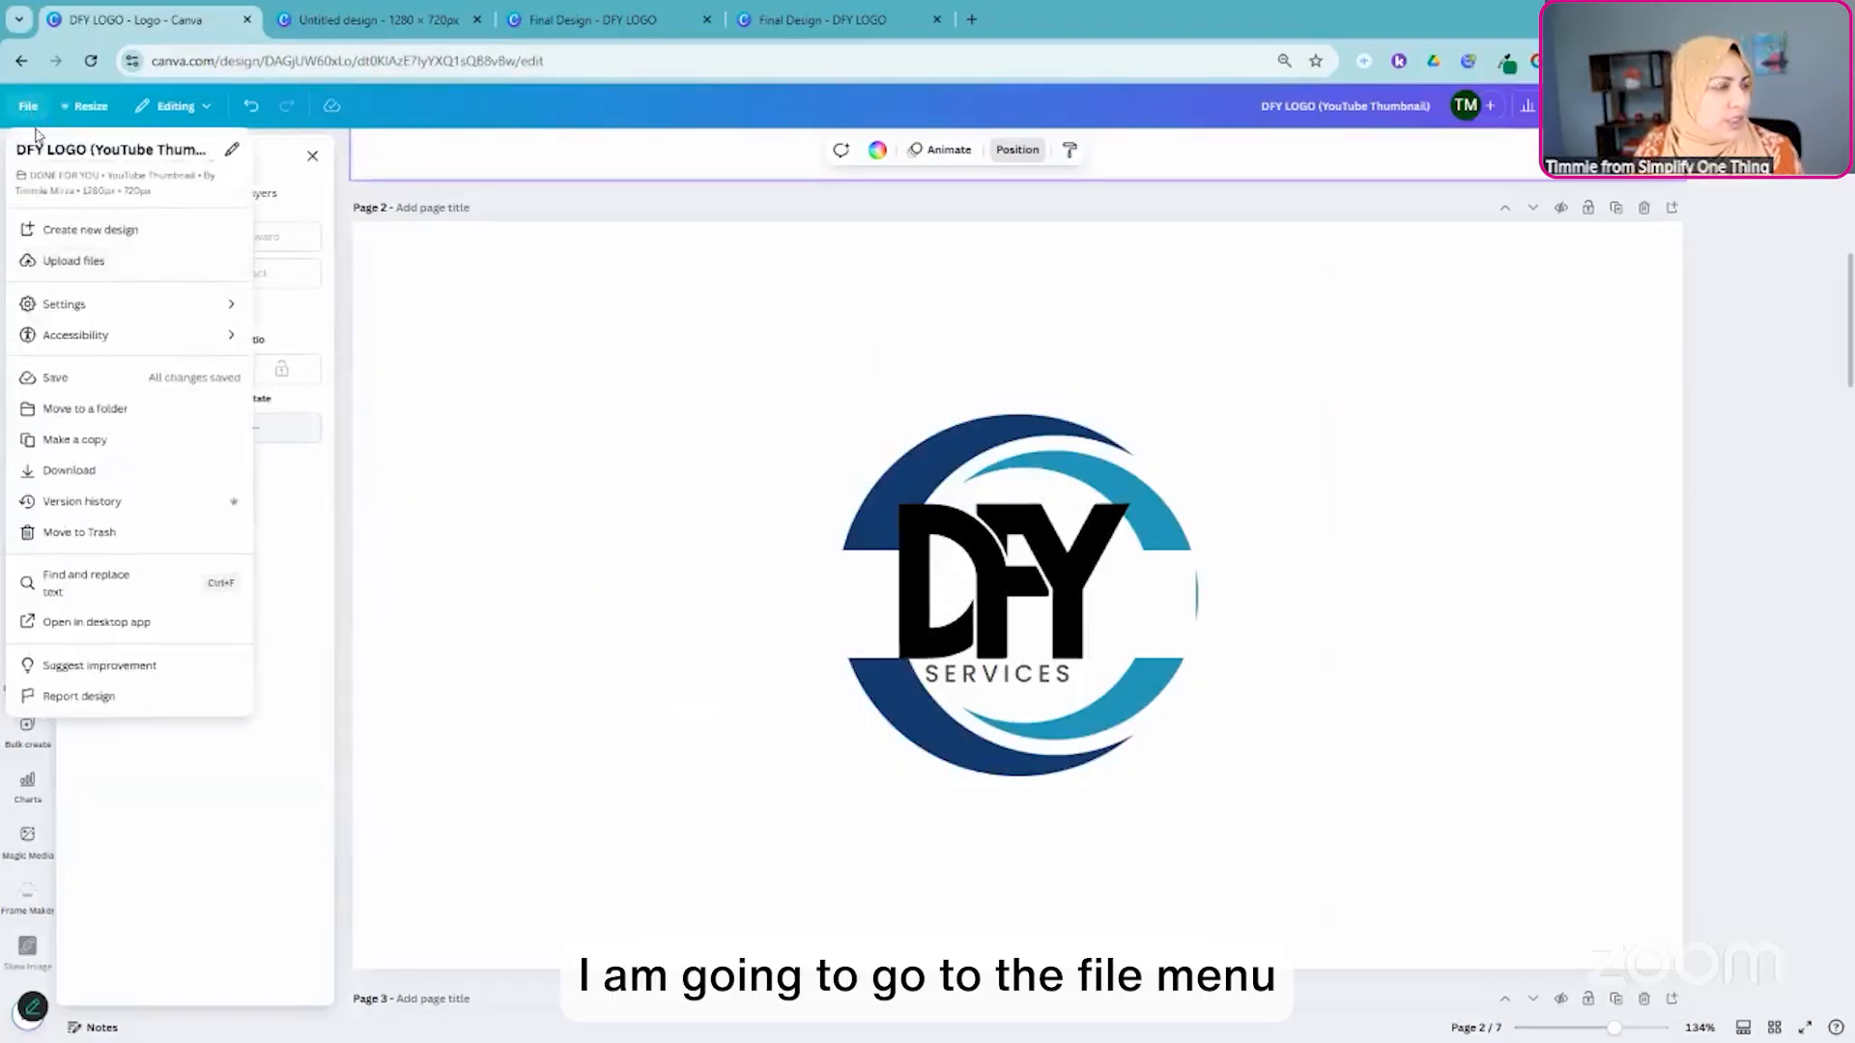
pyautogui.click(96, 232)
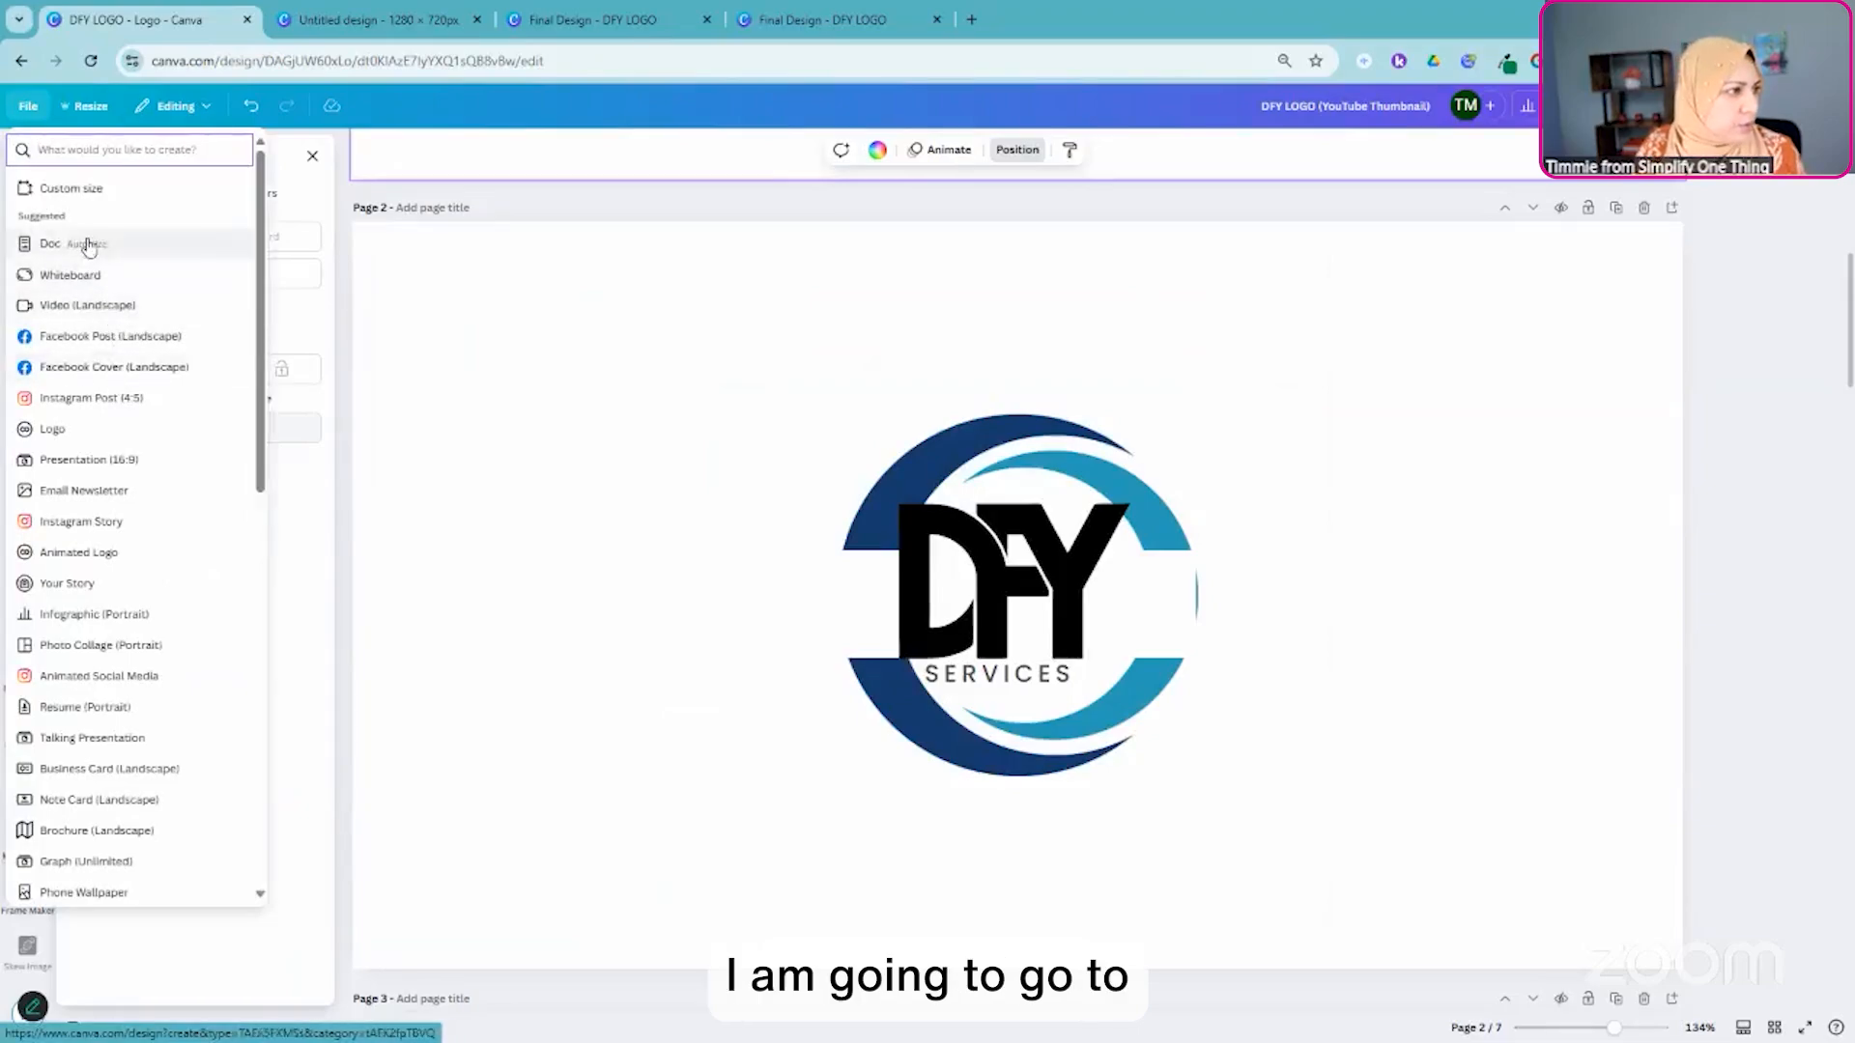
pyautogui.click(105, 336)
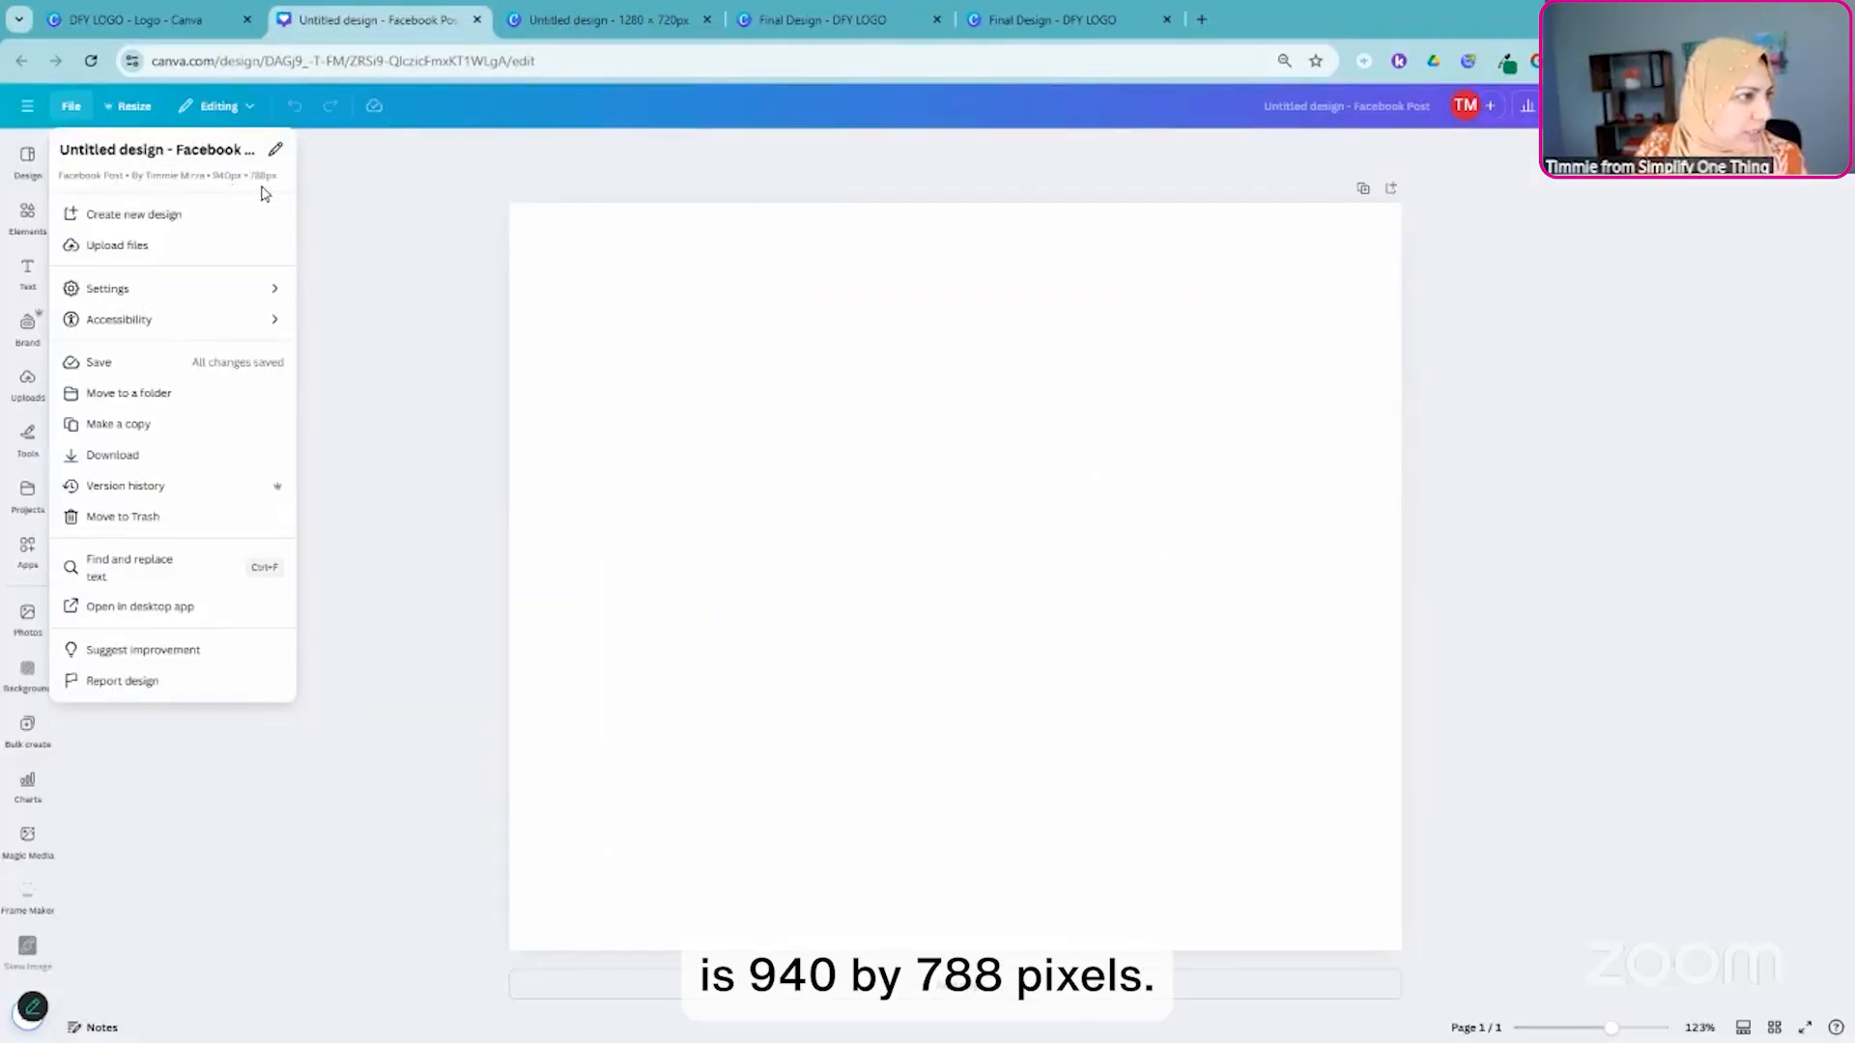
pyautogui.click(362, 584)
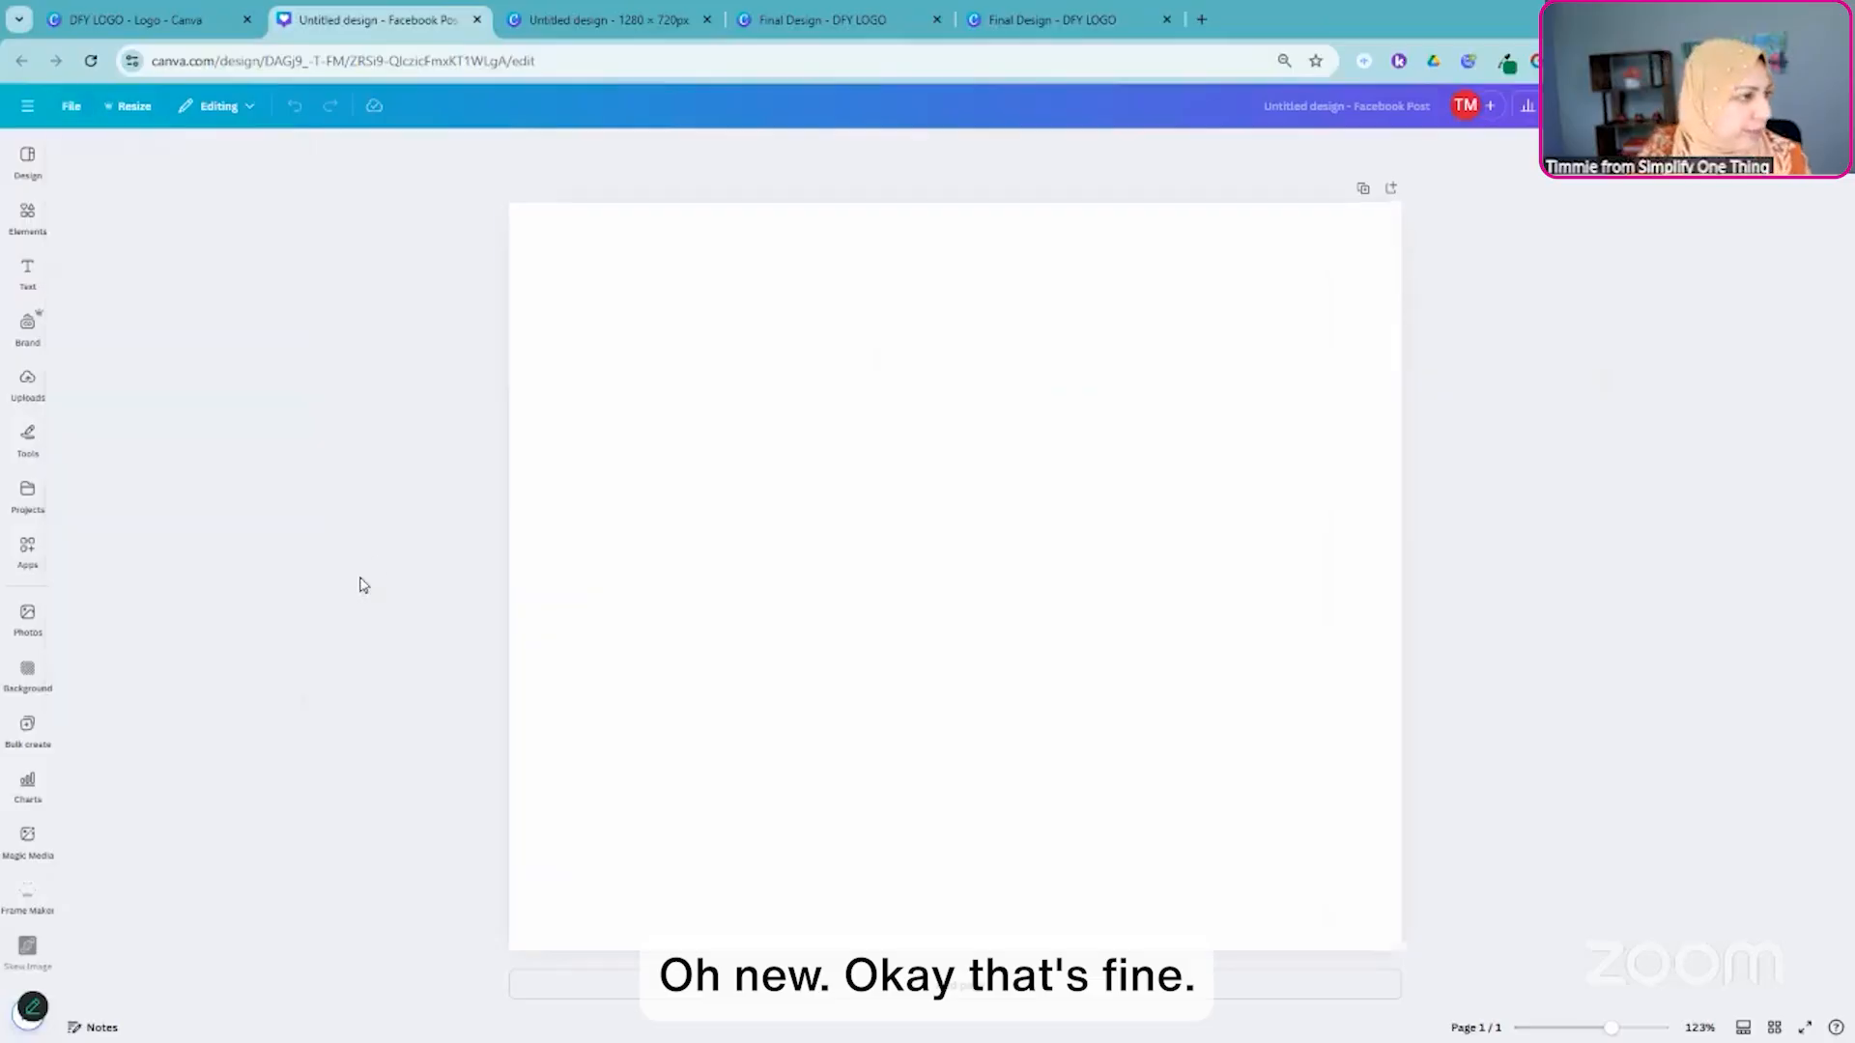
# - Add the uploaded photo of the woman in a pink hijab with hands on hips in a living room to the page
pyautogui.click(27, 328)
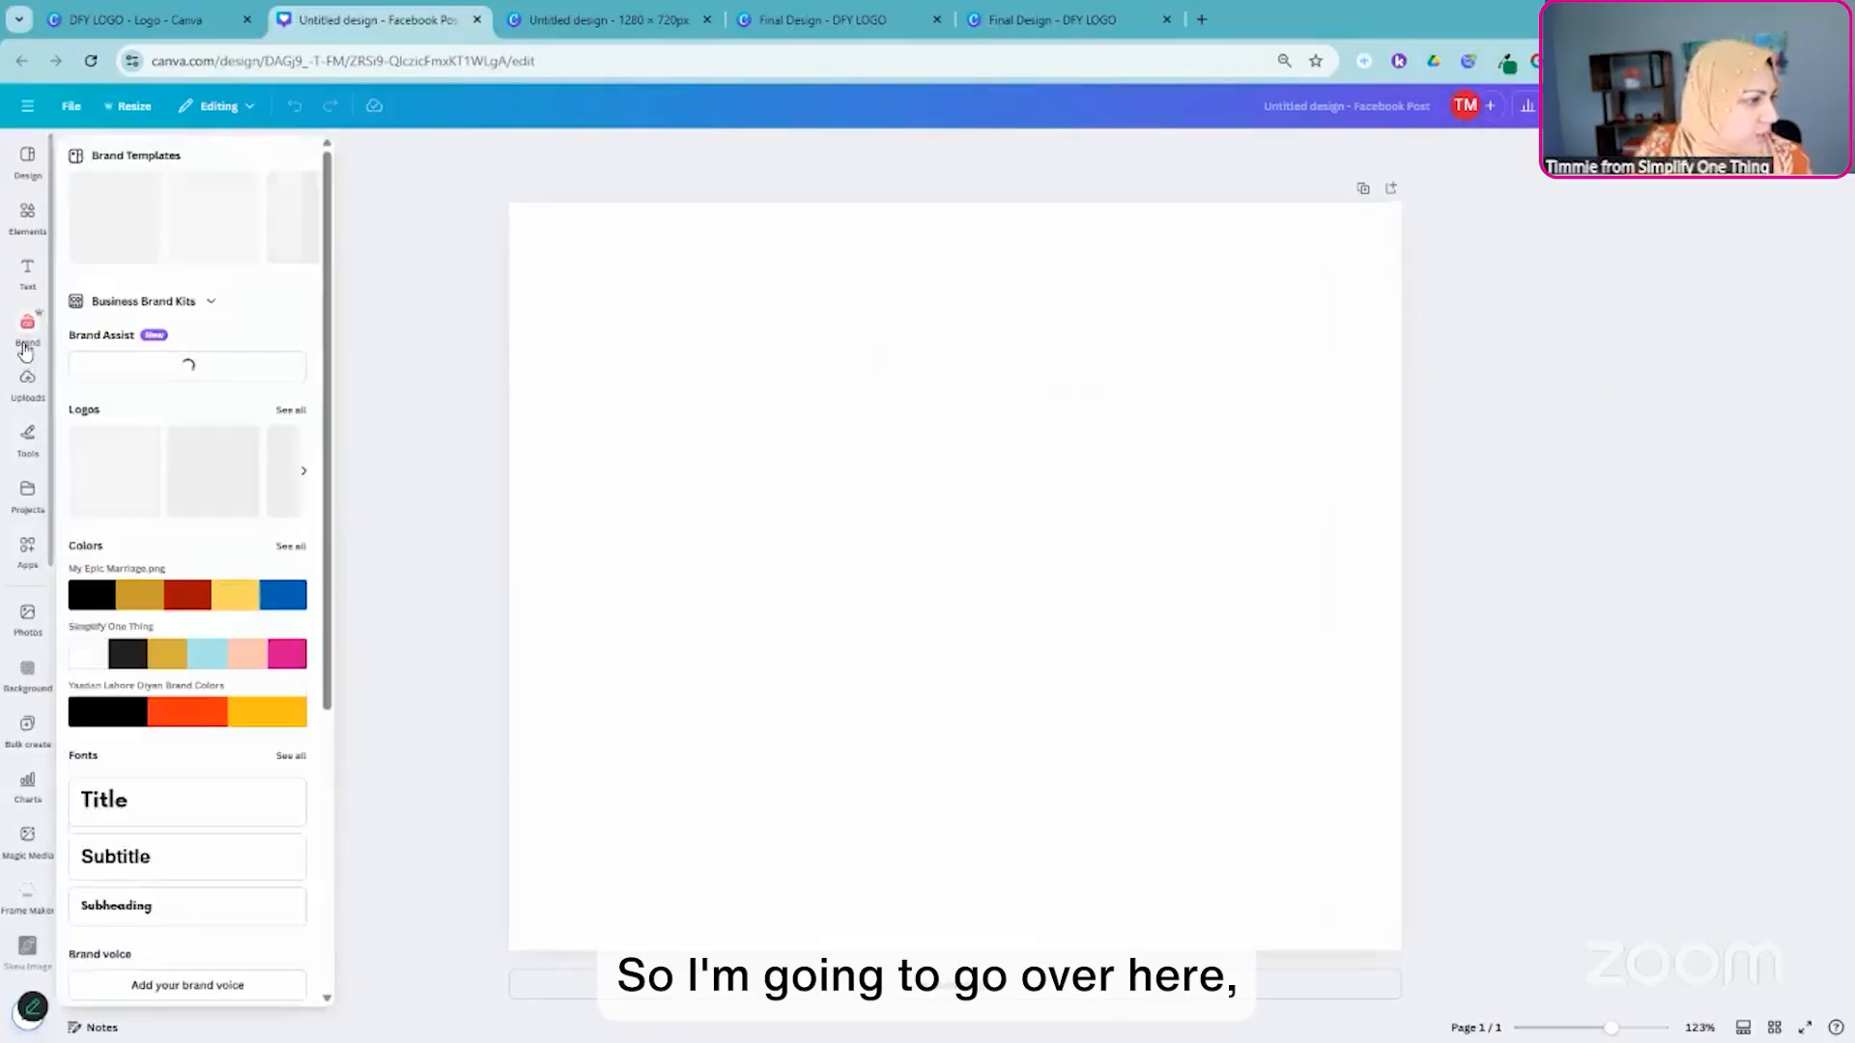
pyautogui.click(25, 381)
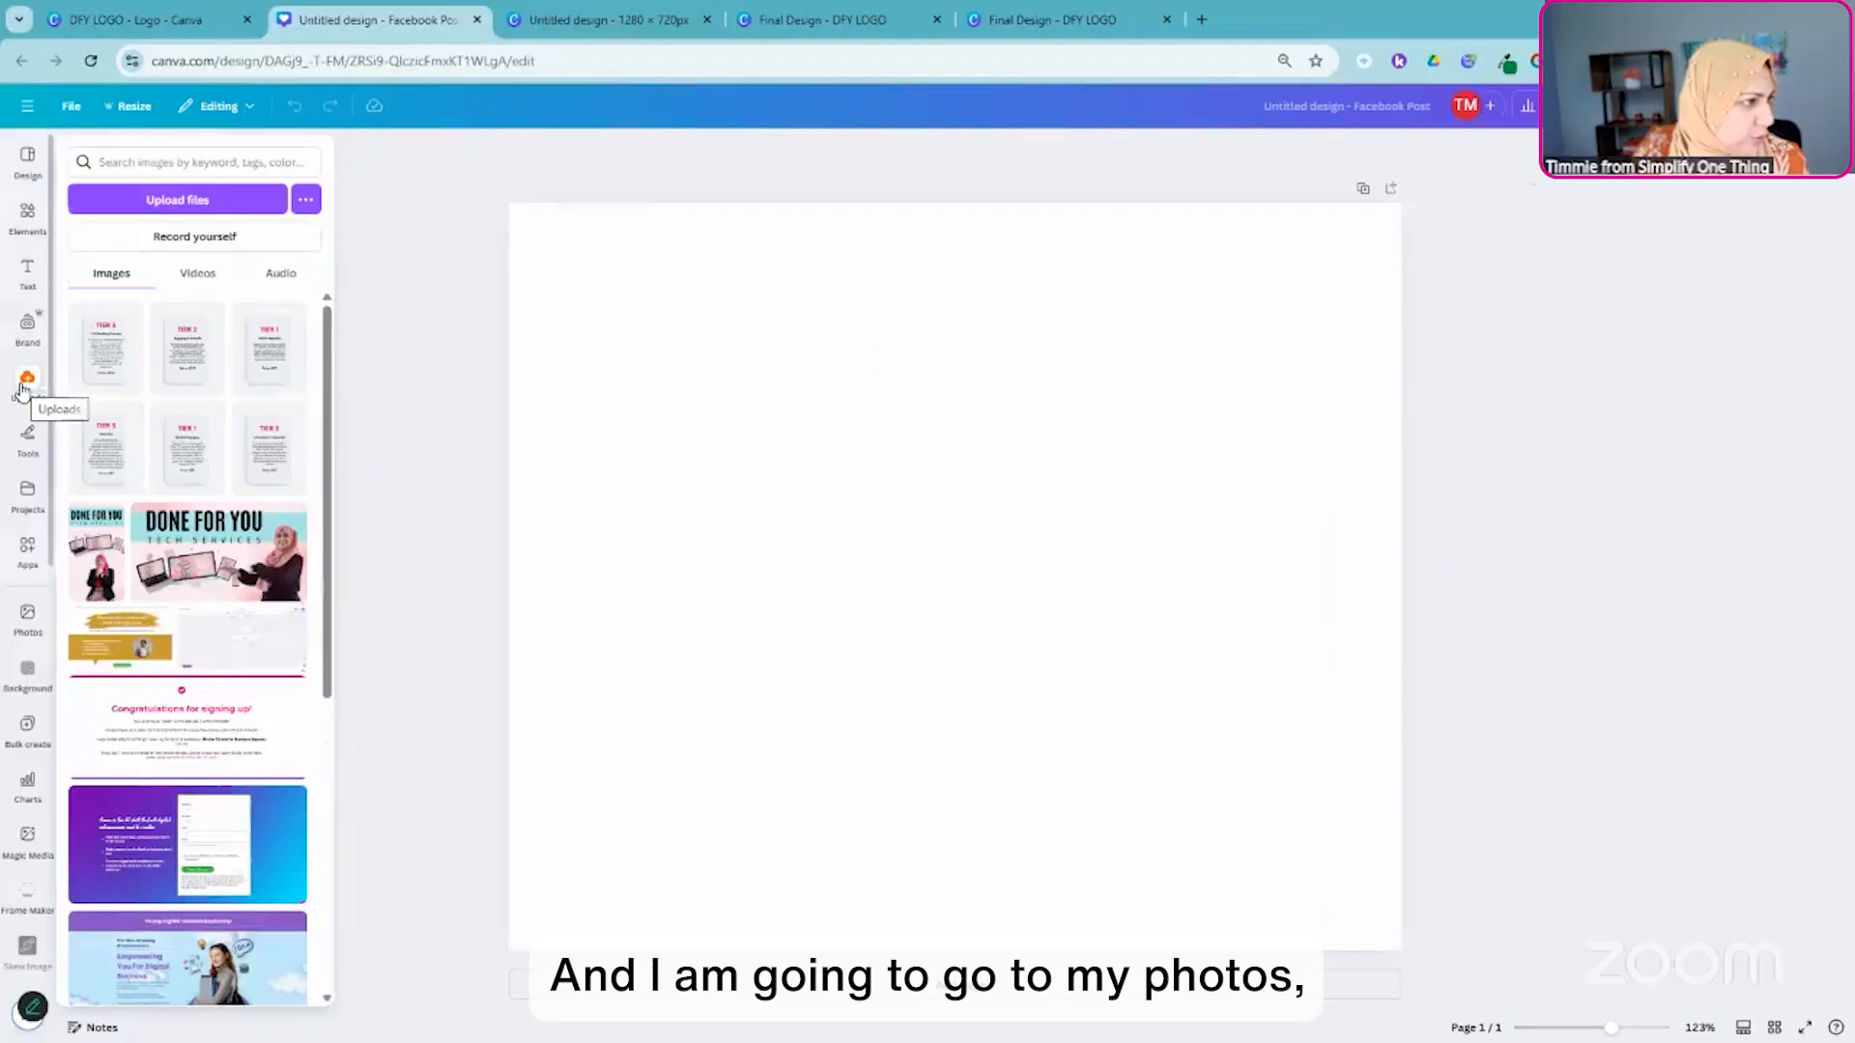
pyautogui.scroll(-10, 167, 536)
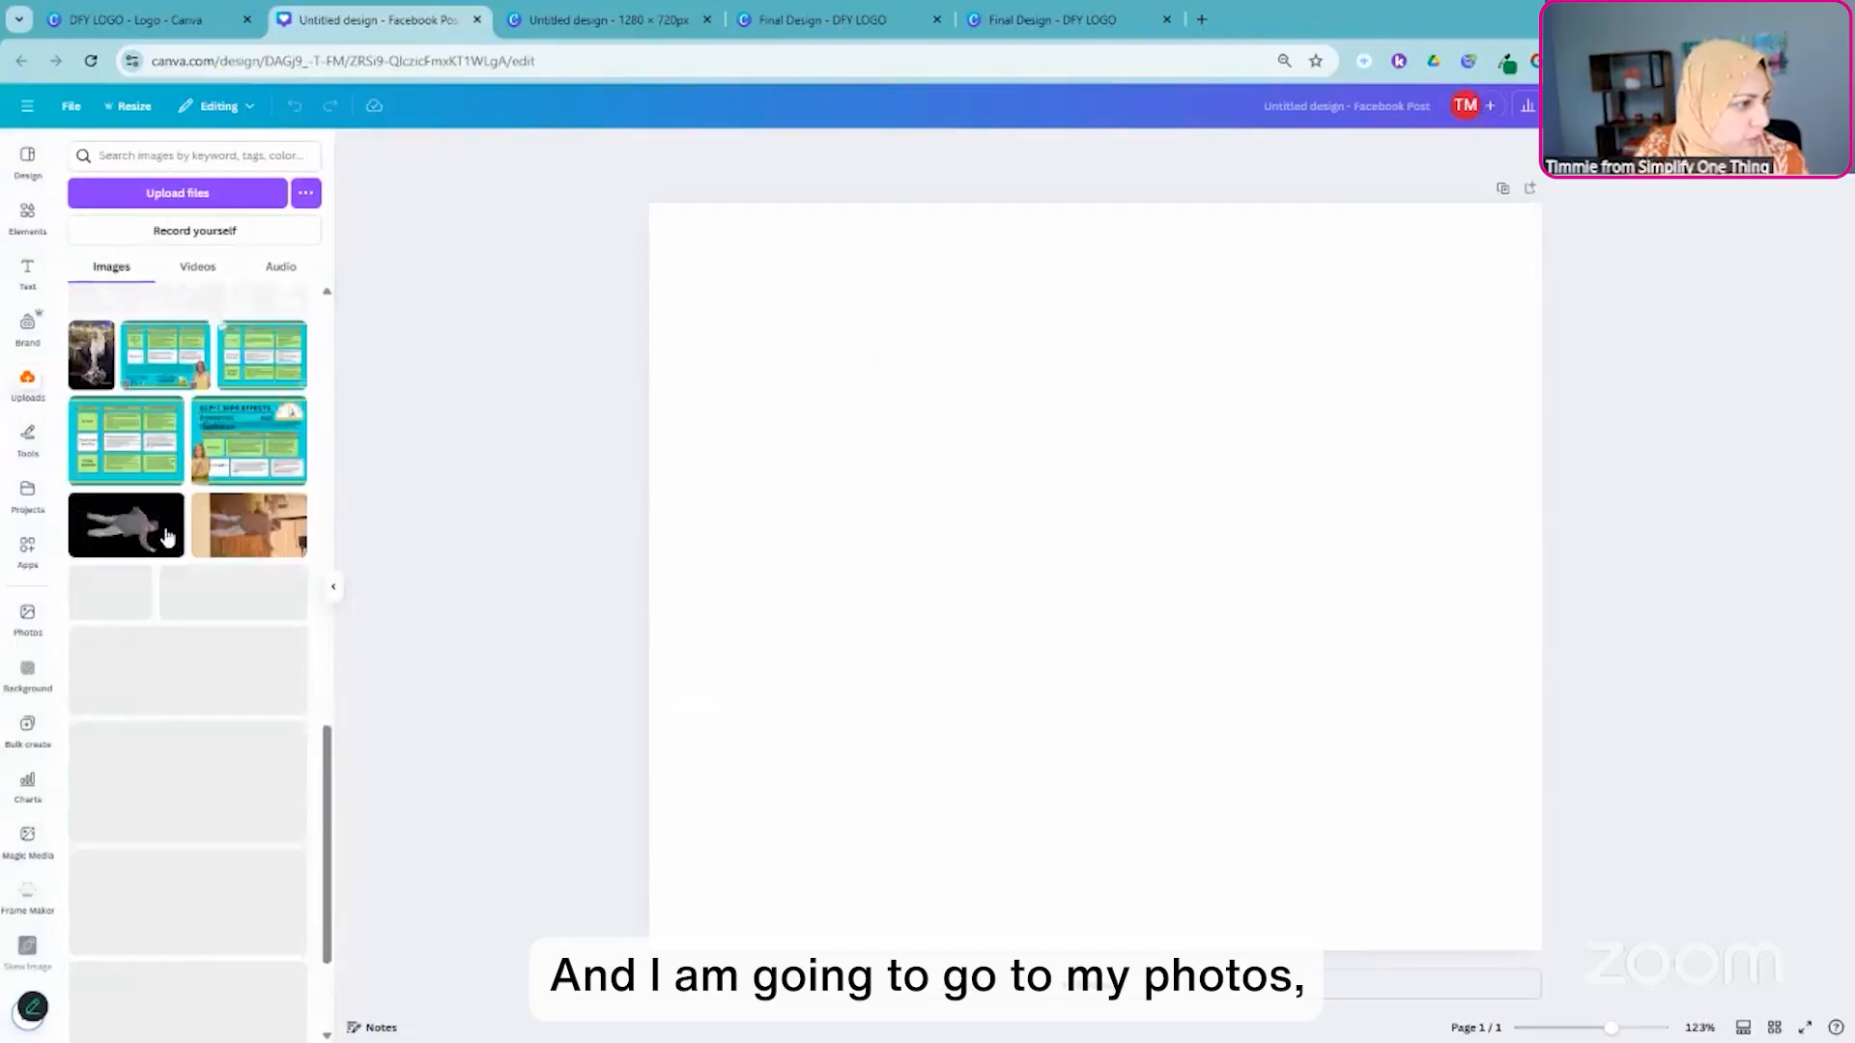
pyautogui.scroll(-15, 167, 539)
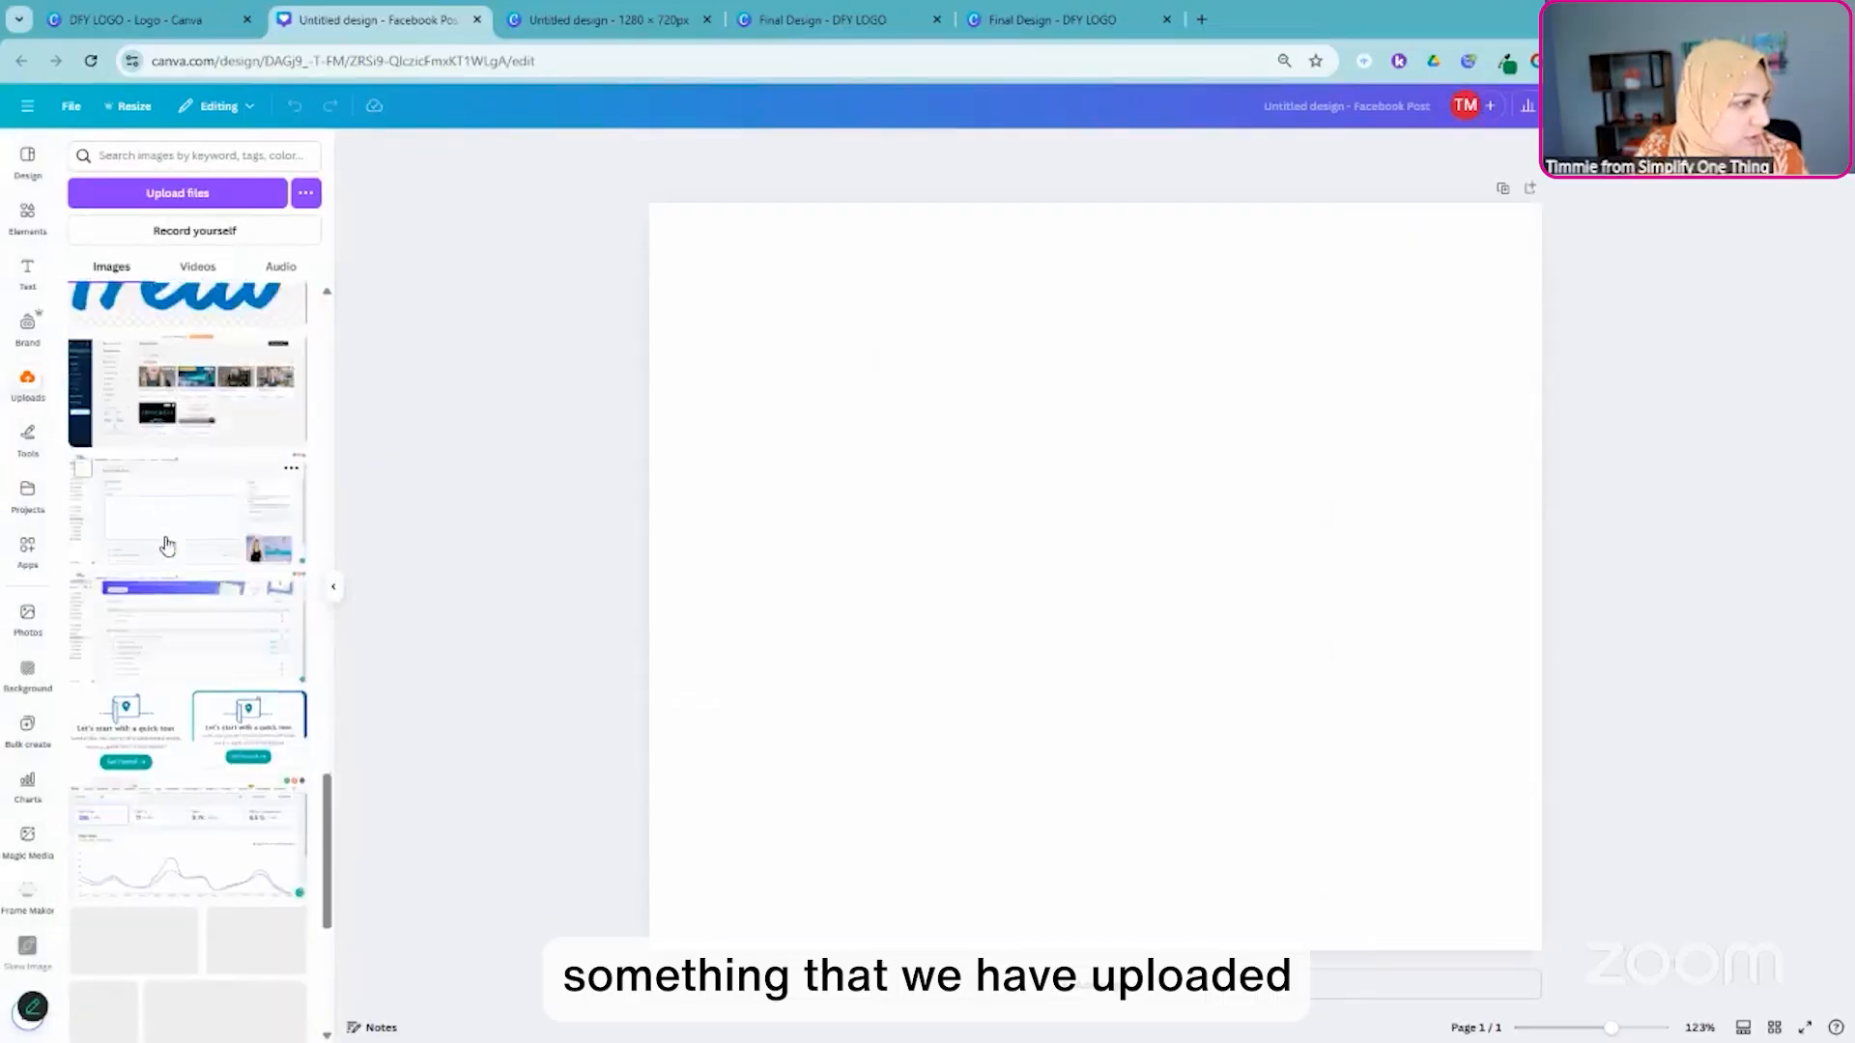
pyautogui.scroll(-10, 167, 546)
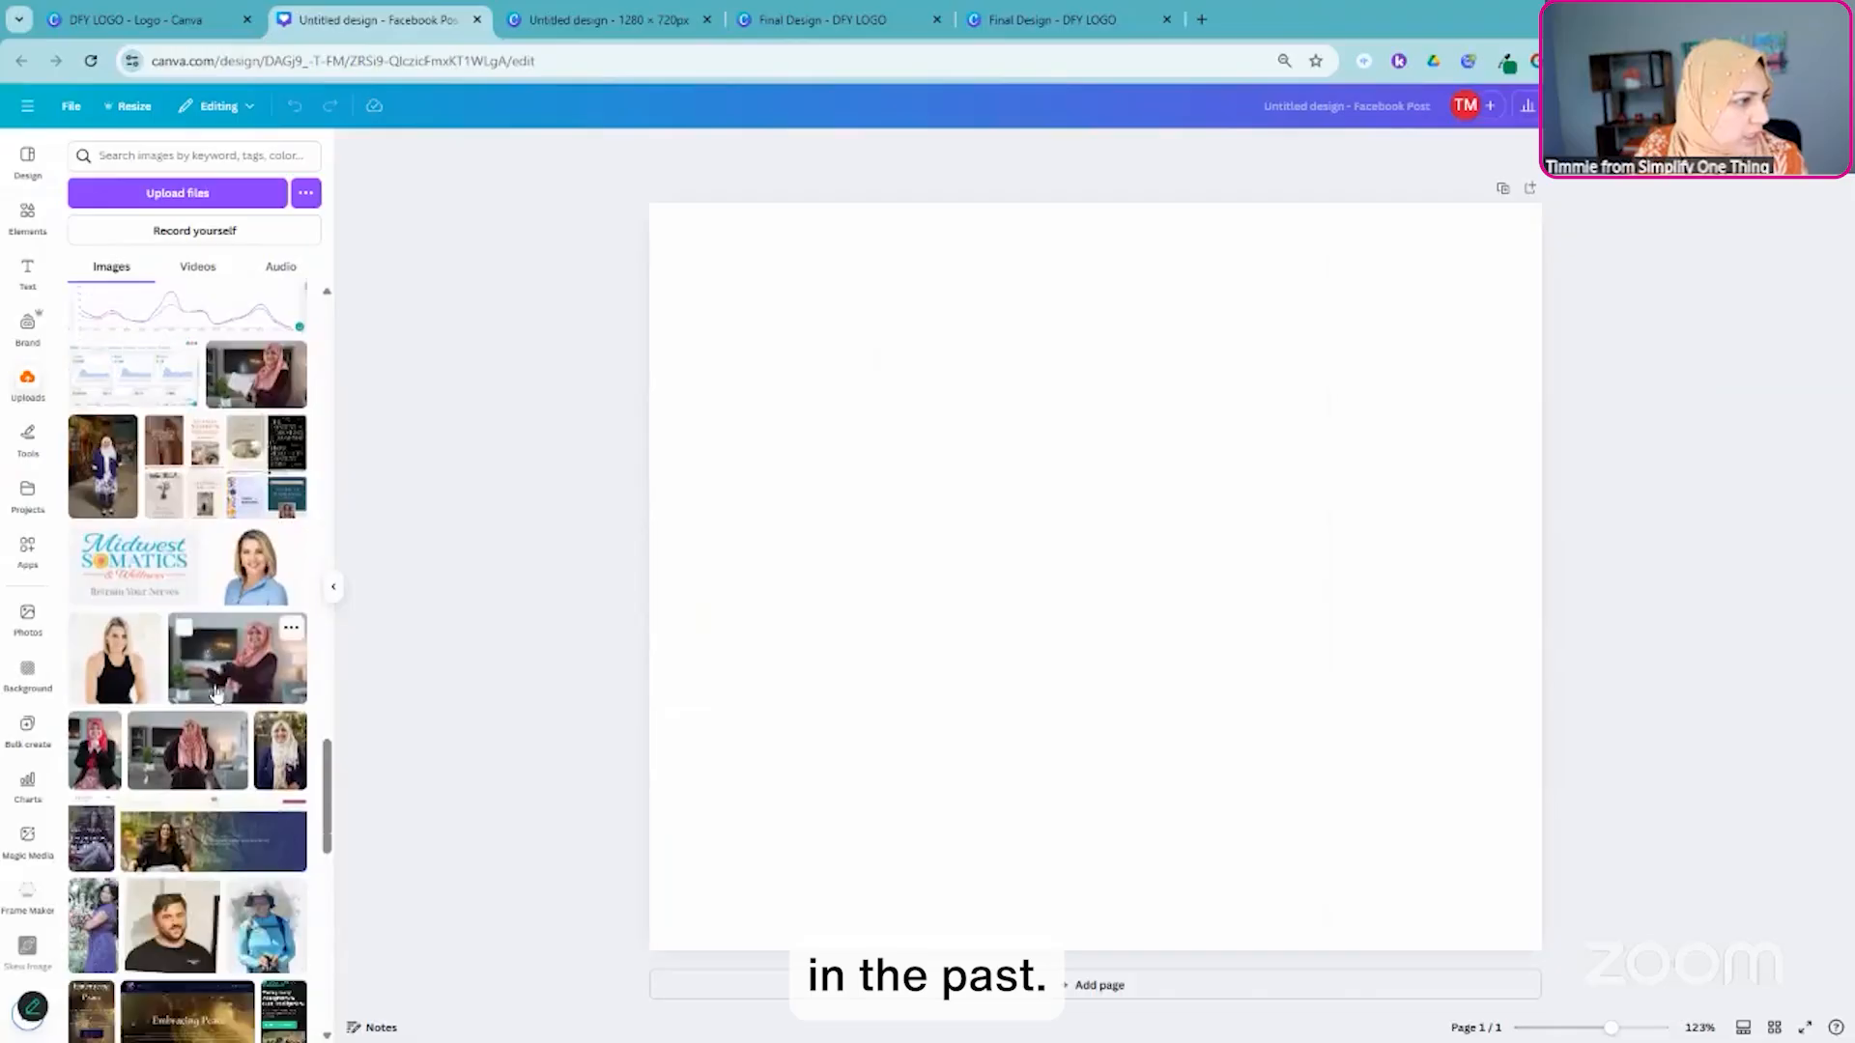
pyautogui.scroll(-1, 214, 693)
pyautogui.click(187, 657)
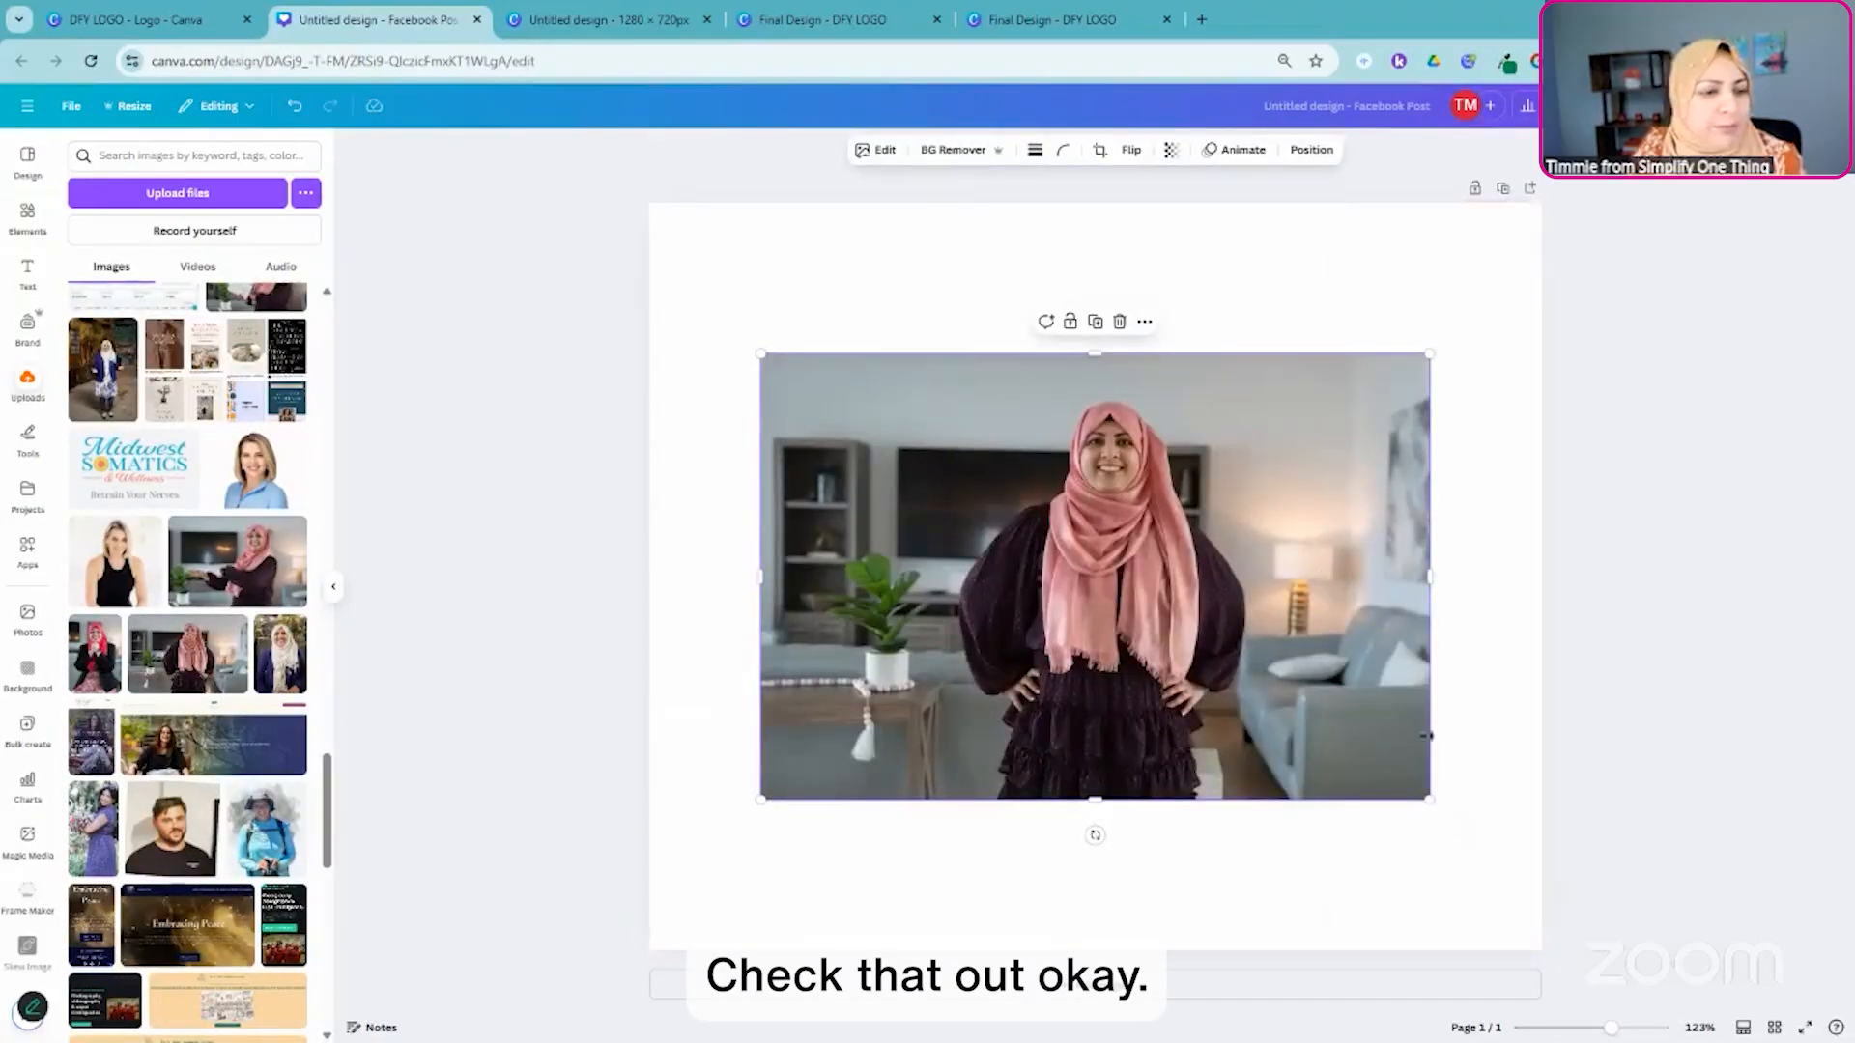
# - Enlarge the living-room photo to span the full page width and position it with blank strips above and below
pyautogui.moveTo(1428, 799); pyautogui.dragTo(1541, 892)
pyautogui.moveTo(758, 352); pyautogui.dragTo(634, 273)
pyautogui.moveTo(1177, 441); pyautogui.dragTo(1173, 421)
pyautogui.click(888, 244)
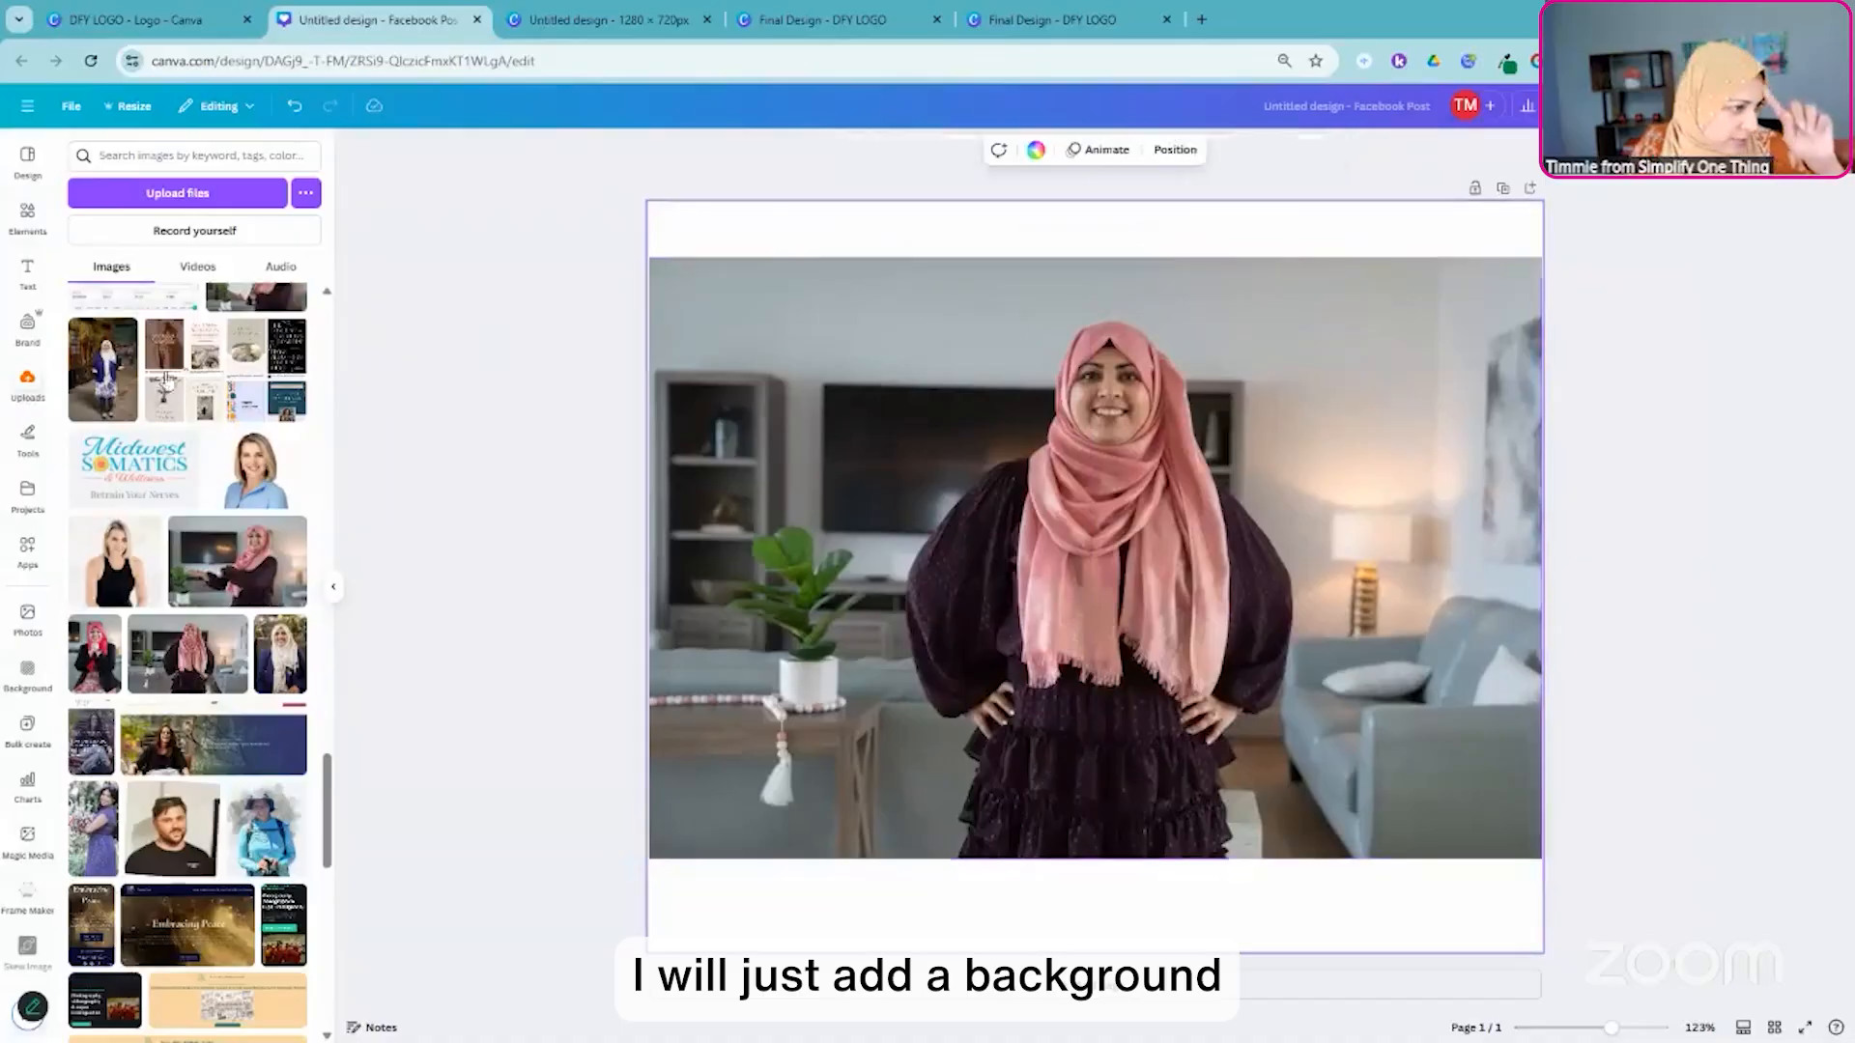
# - Apply the blurred-lights image from the recently used backgrounds to the page and remove the portrait photo's own background
pyautogui.click(28, 675)
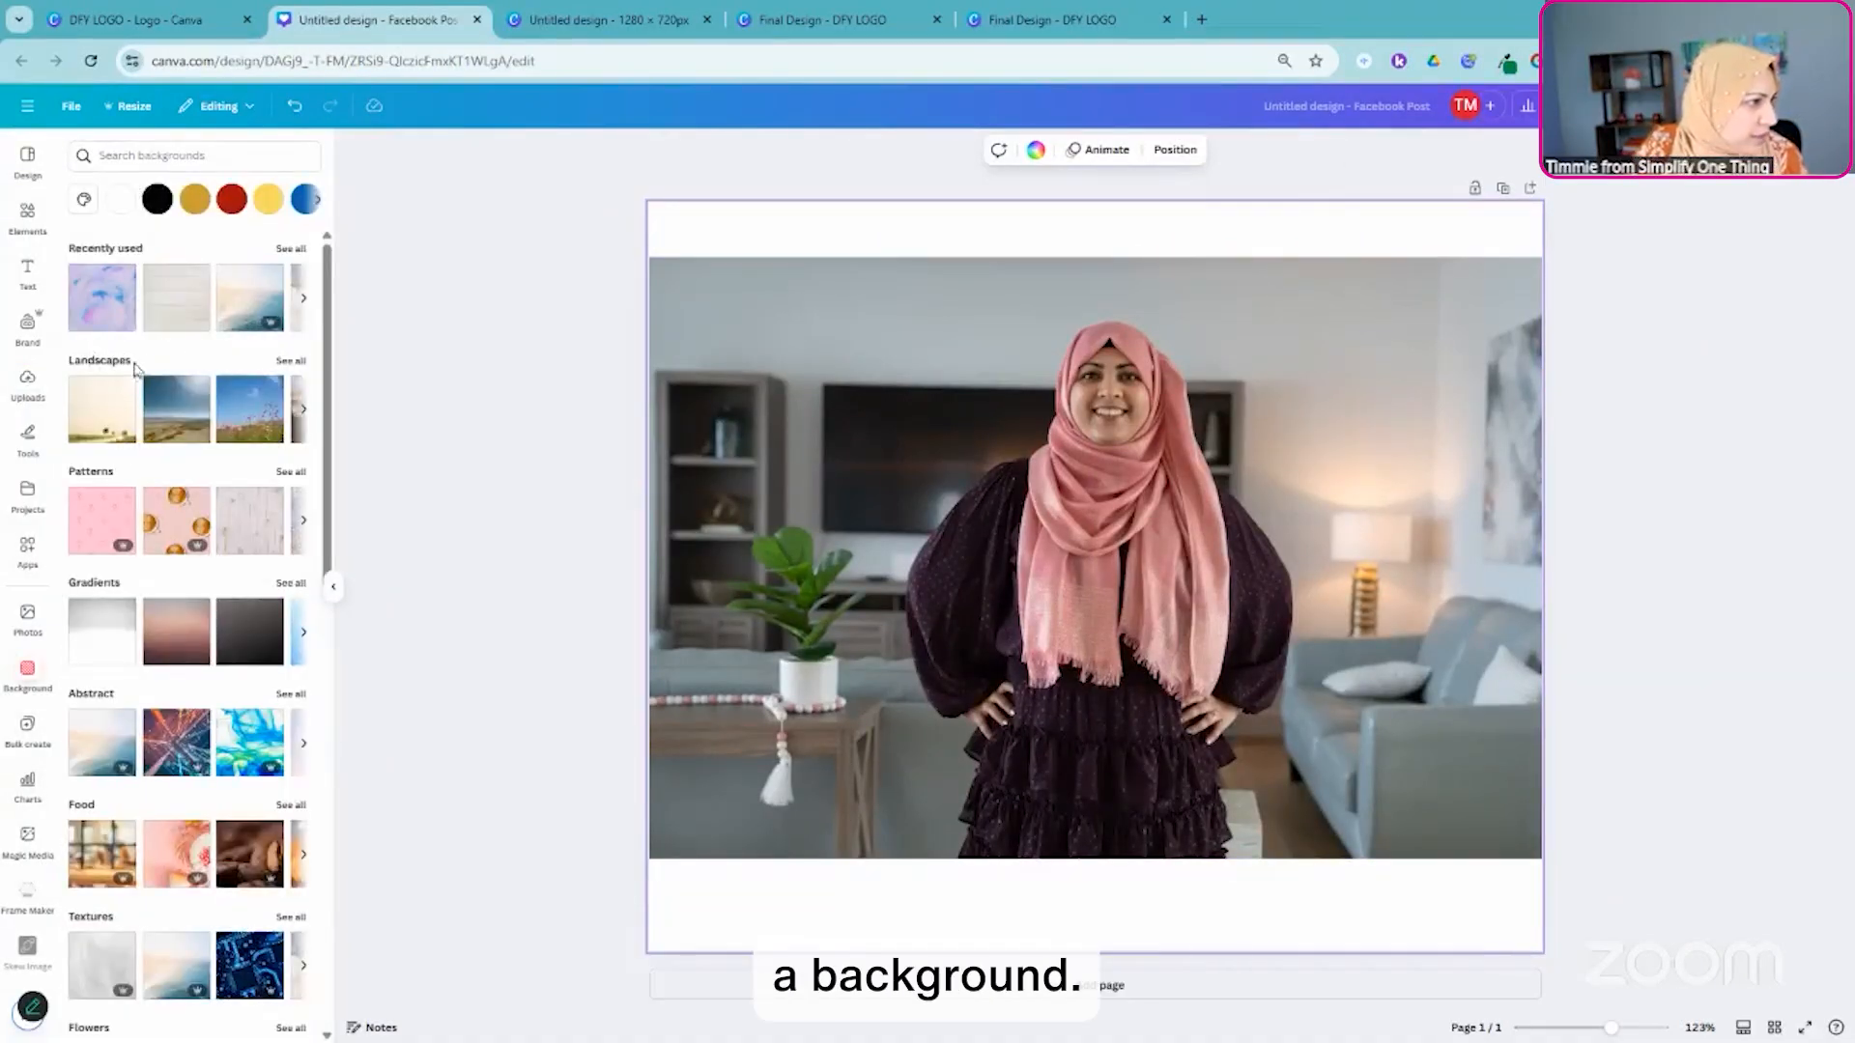
pyautogui.click(111, 250)
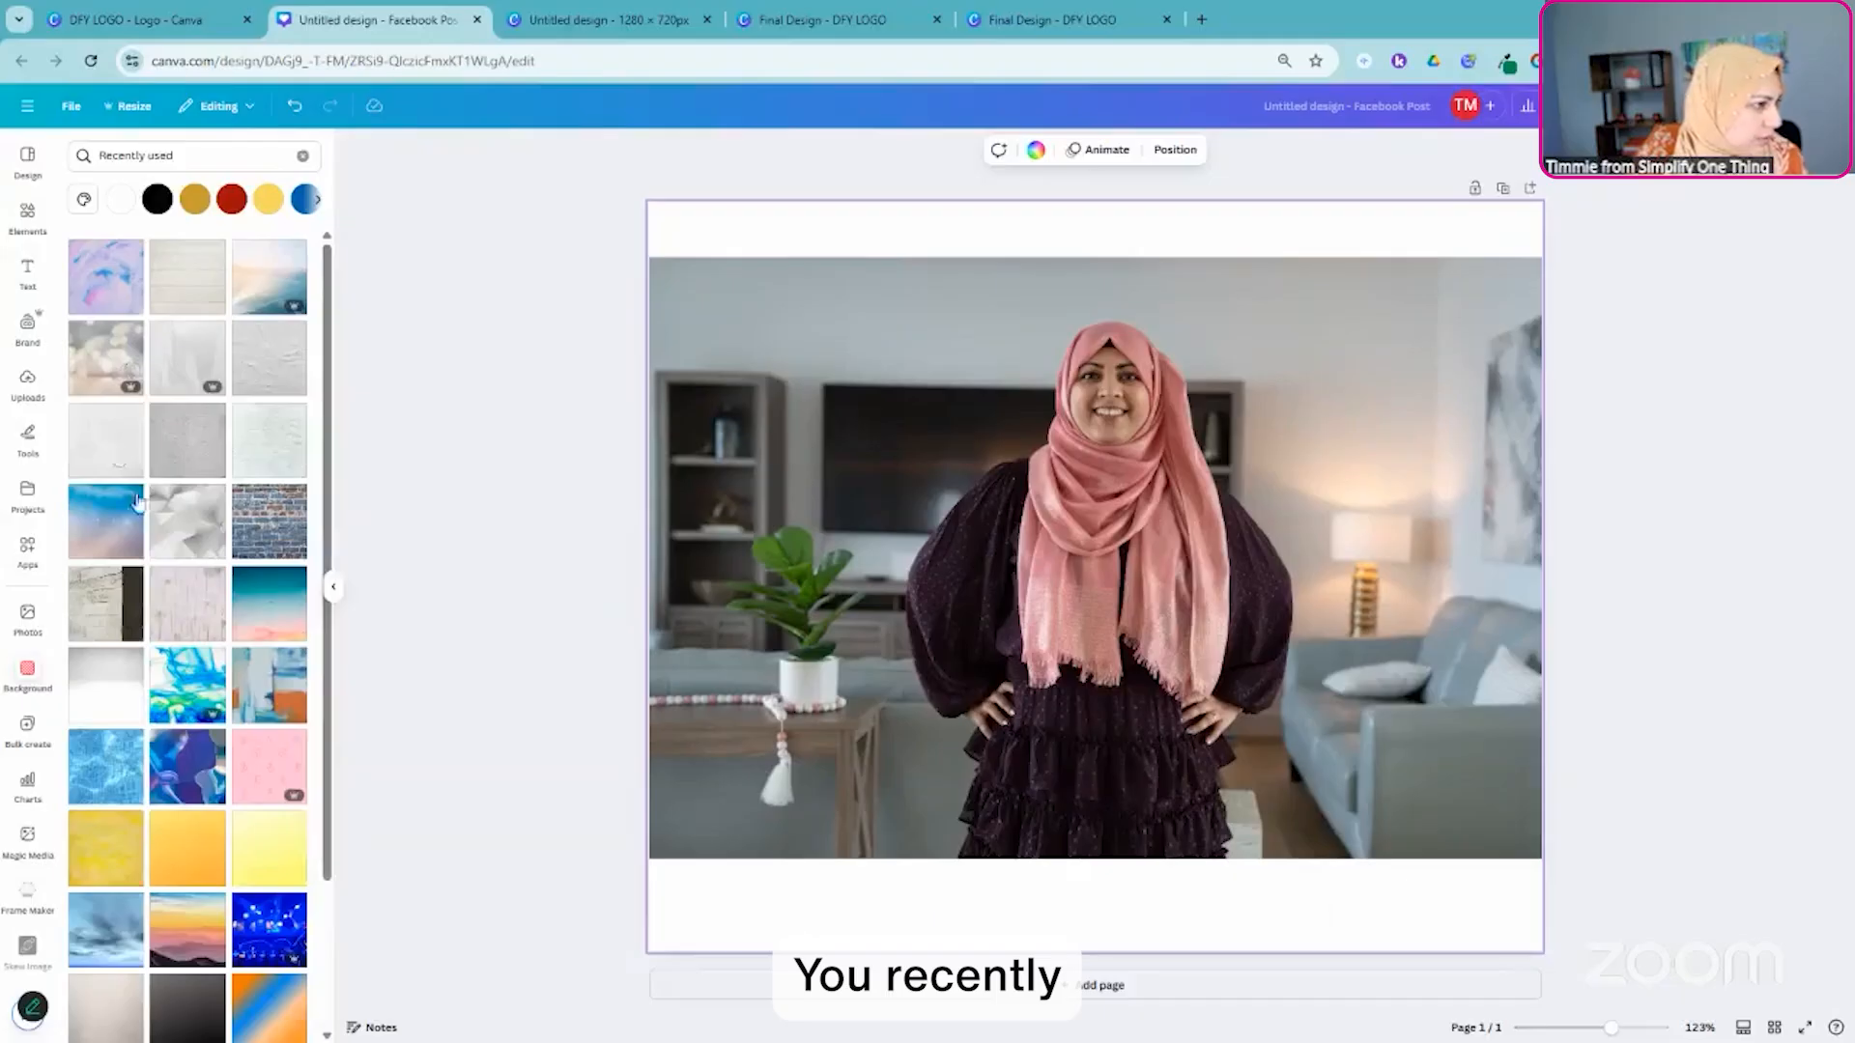
pyautogui.click(98, 374)
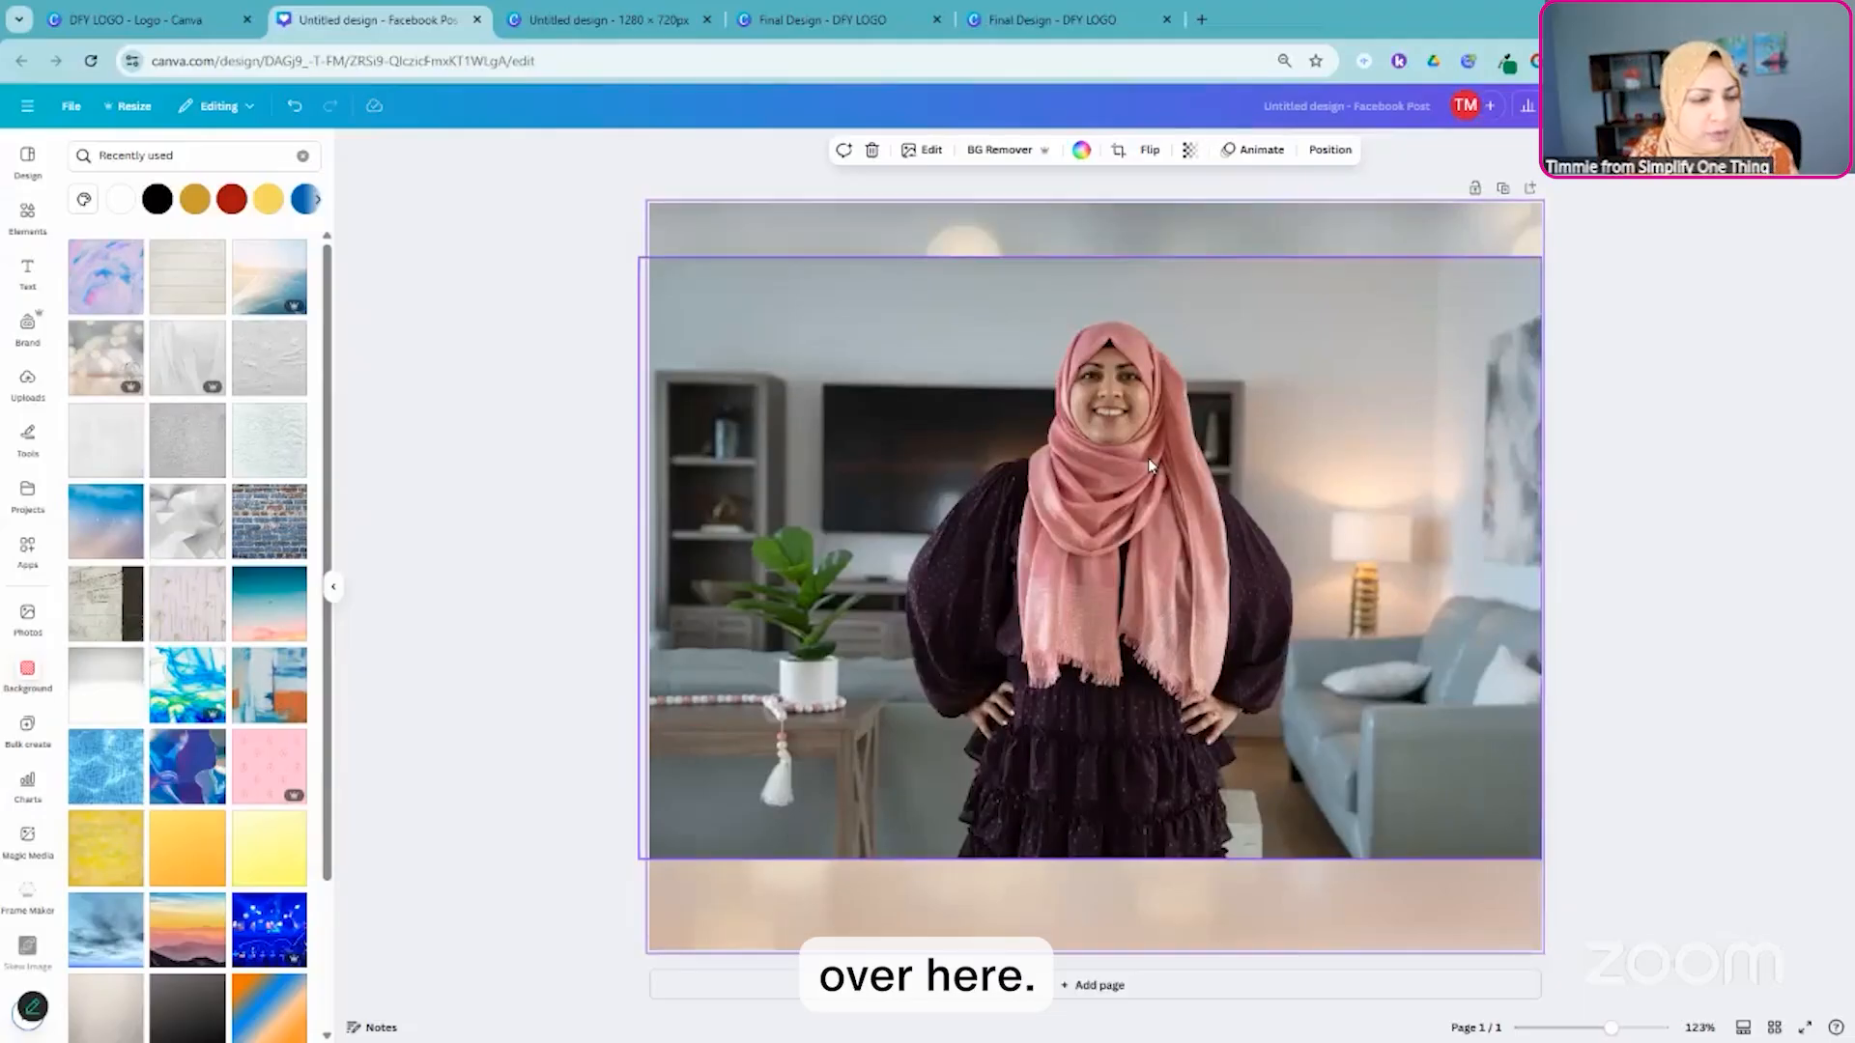
pyautogui.click(1043, 510)
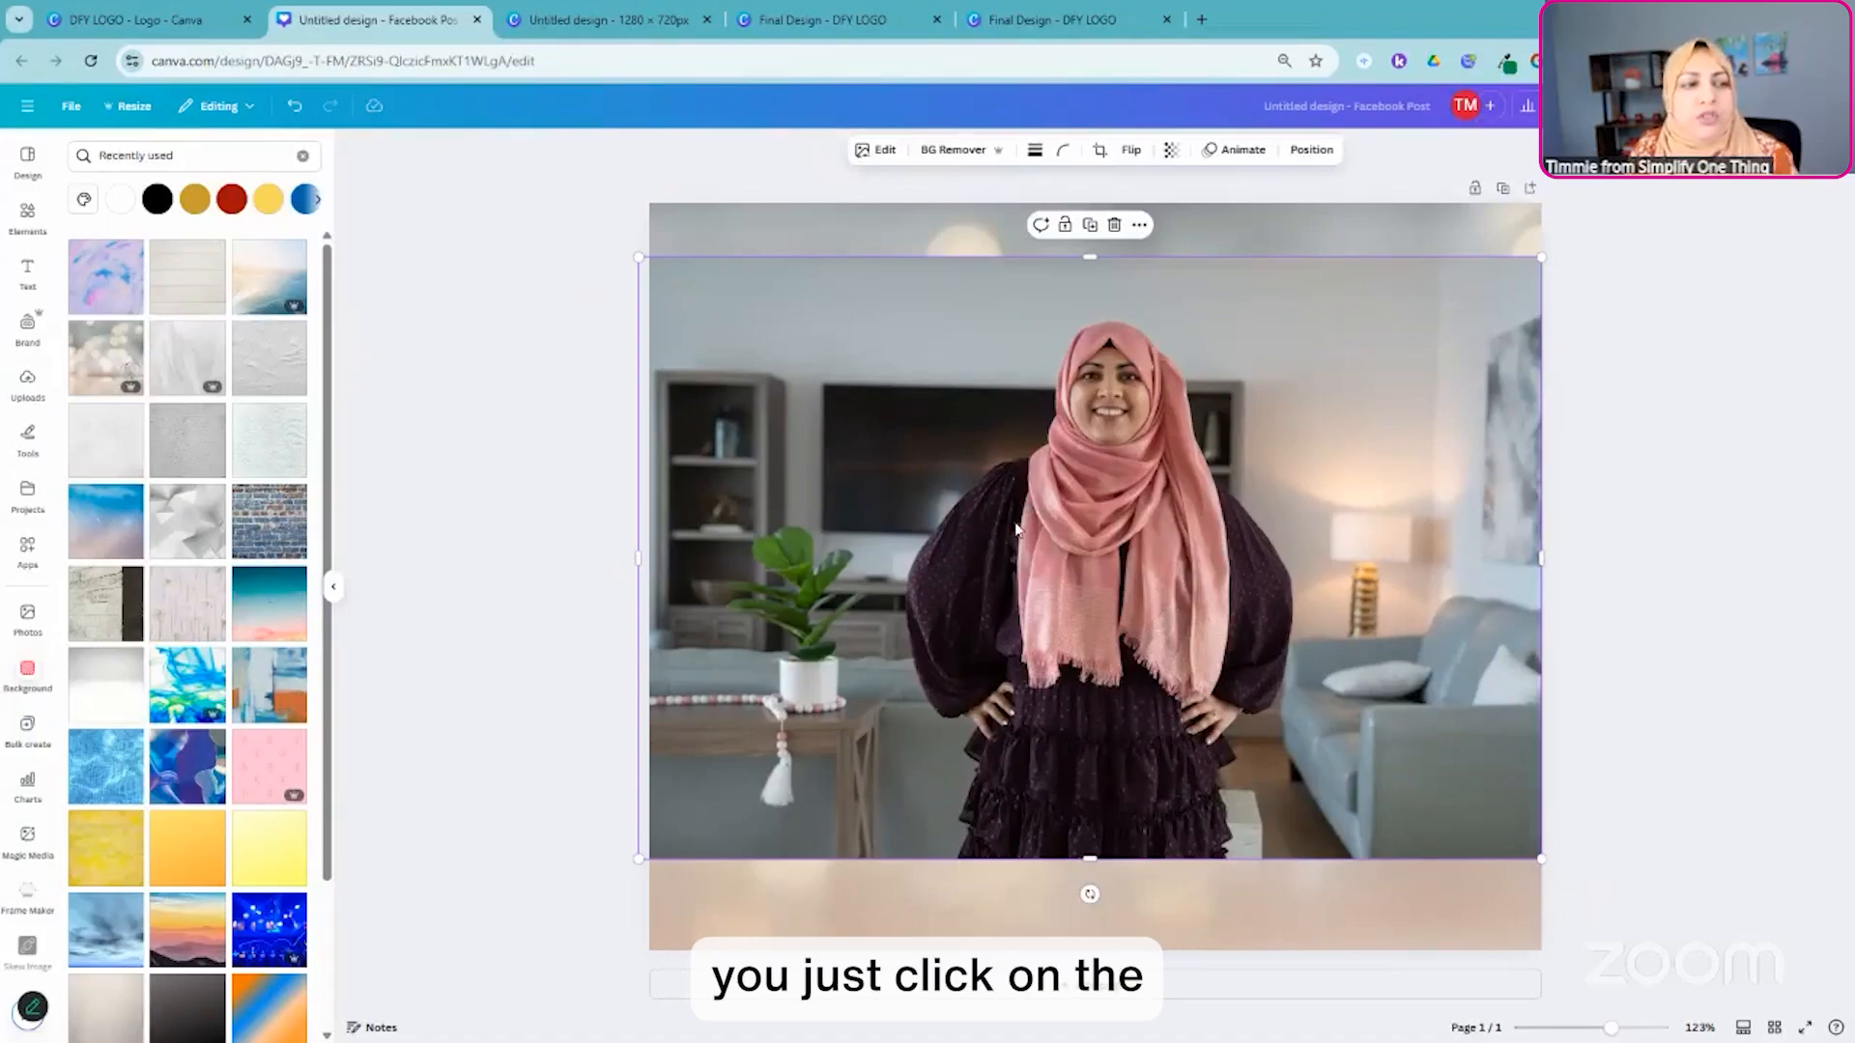
pyautogui.click(954, 152)
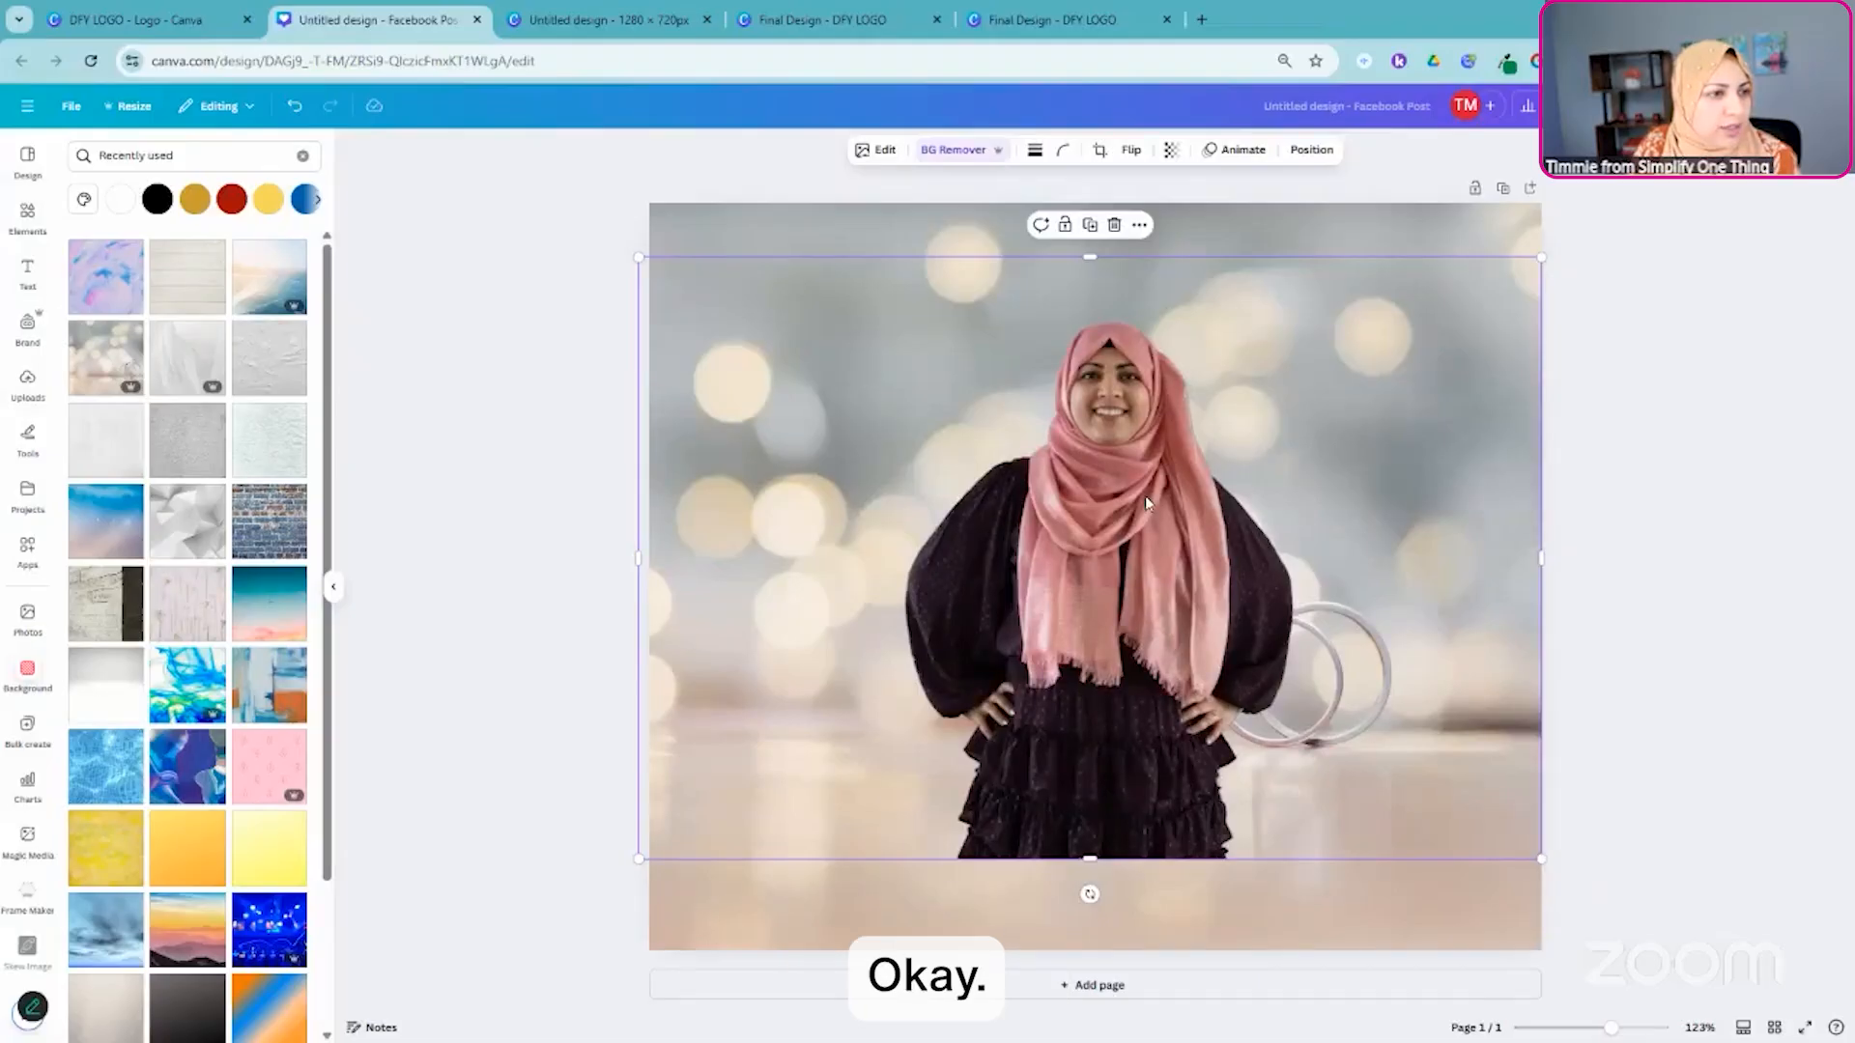
# - Enlarge the cut-out portrait to about 1015 × 676 px, resting on the page's bottom edge and roughly centered horizontally
pyautogui.moveTo(639, 257); pyautogui.dragTo(592, 217)
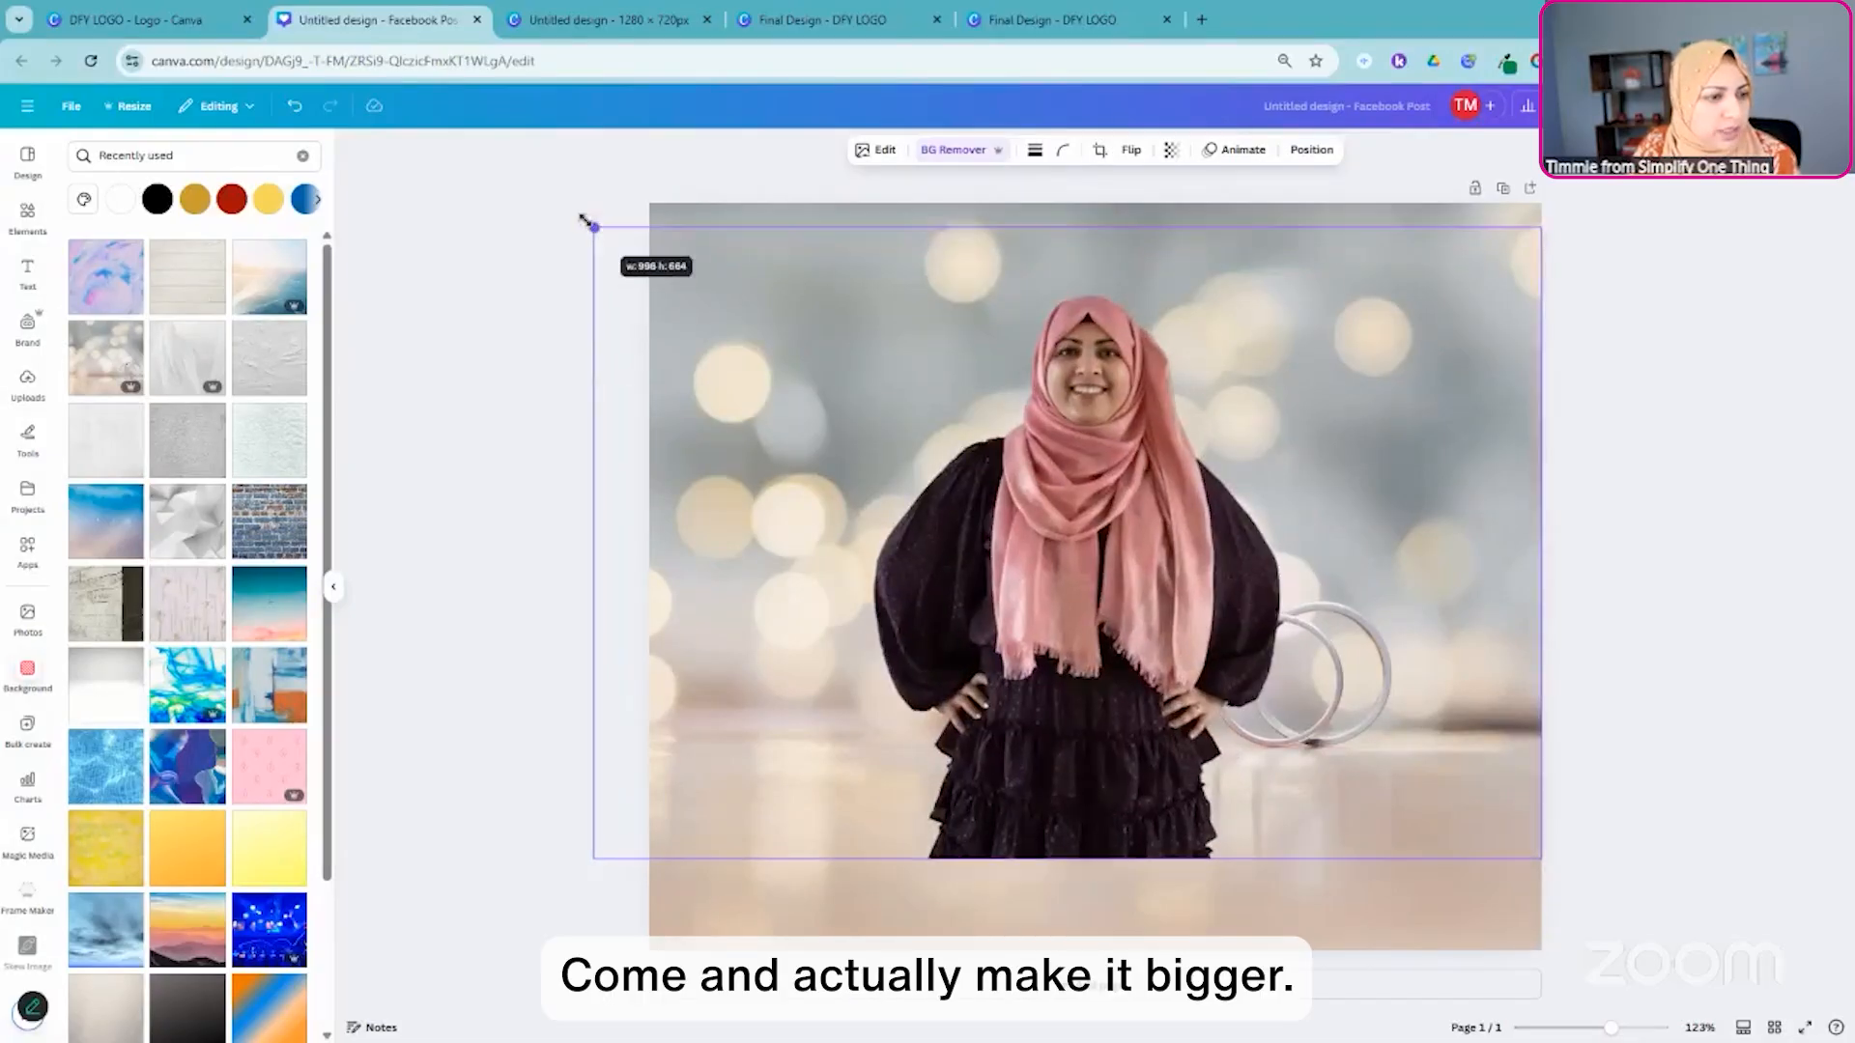
pyautogui.moveTo(966, 430); pyautogui.dragTo(966, 537)
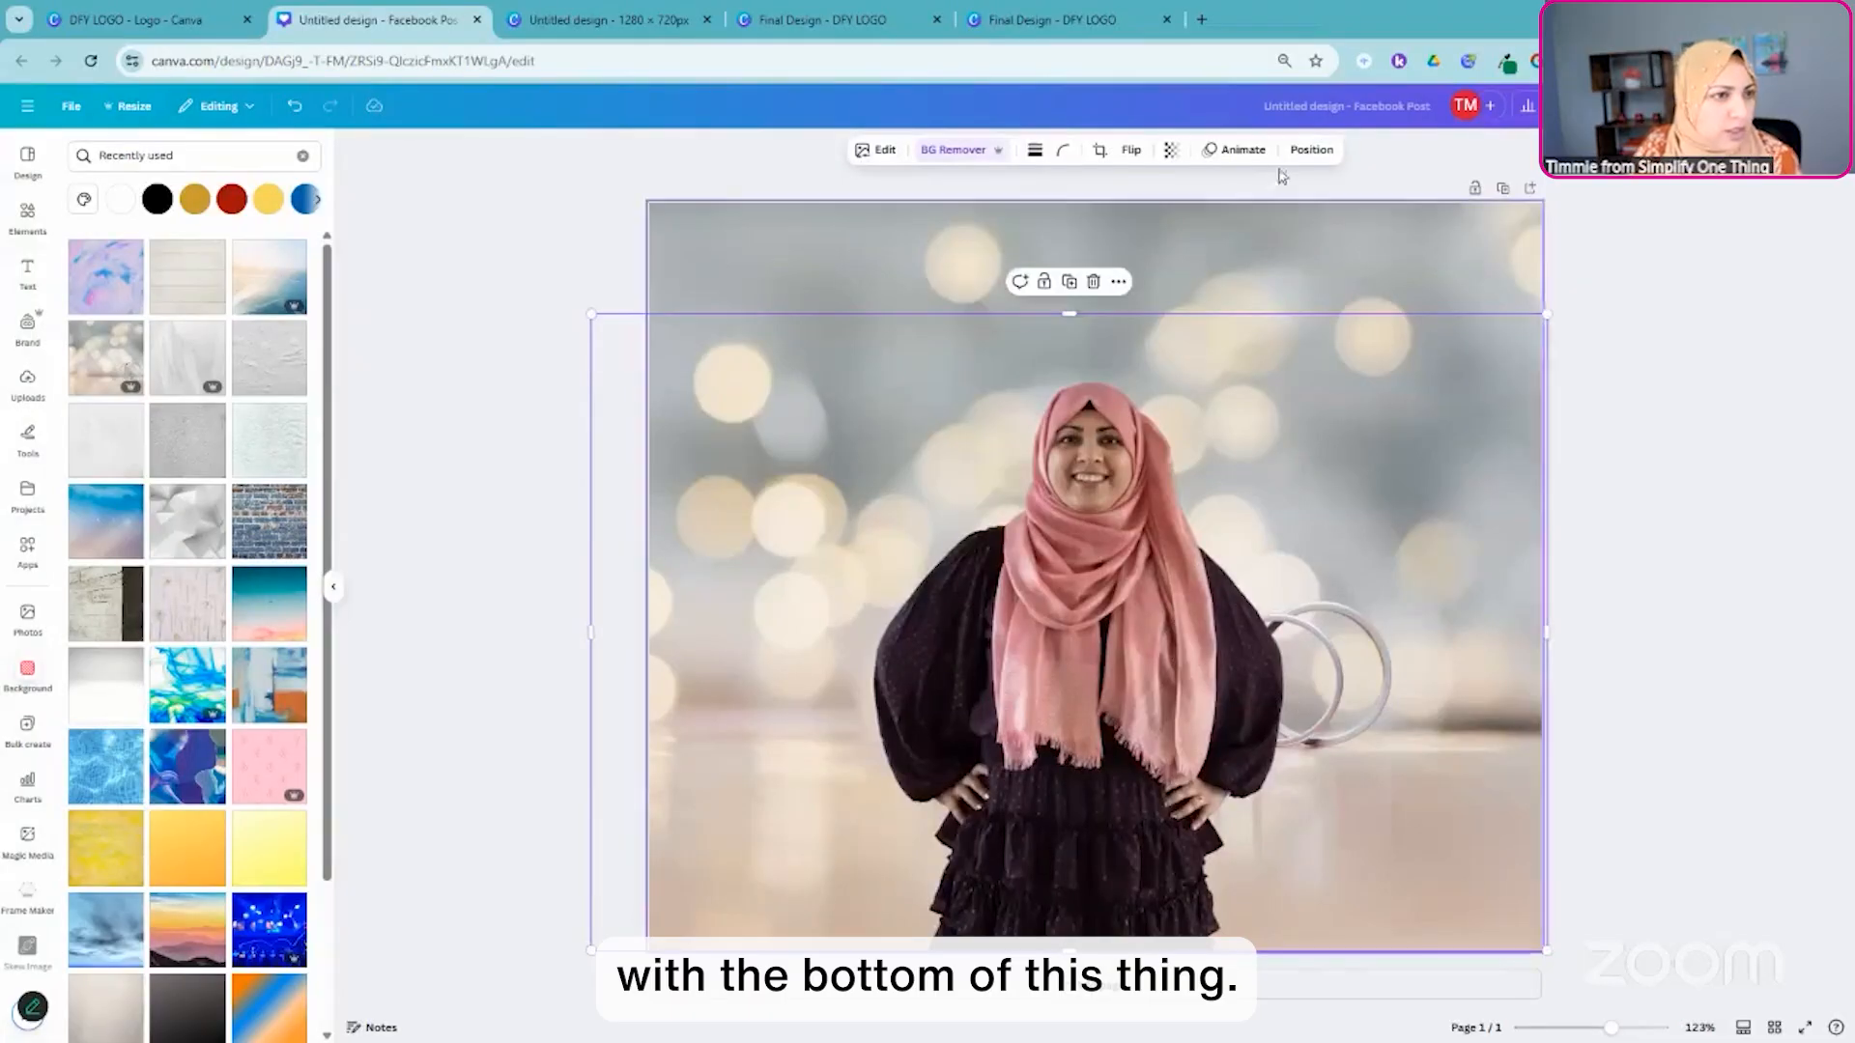
pyautogui.click(1311, 149)
pyautogui.click(256, 379)
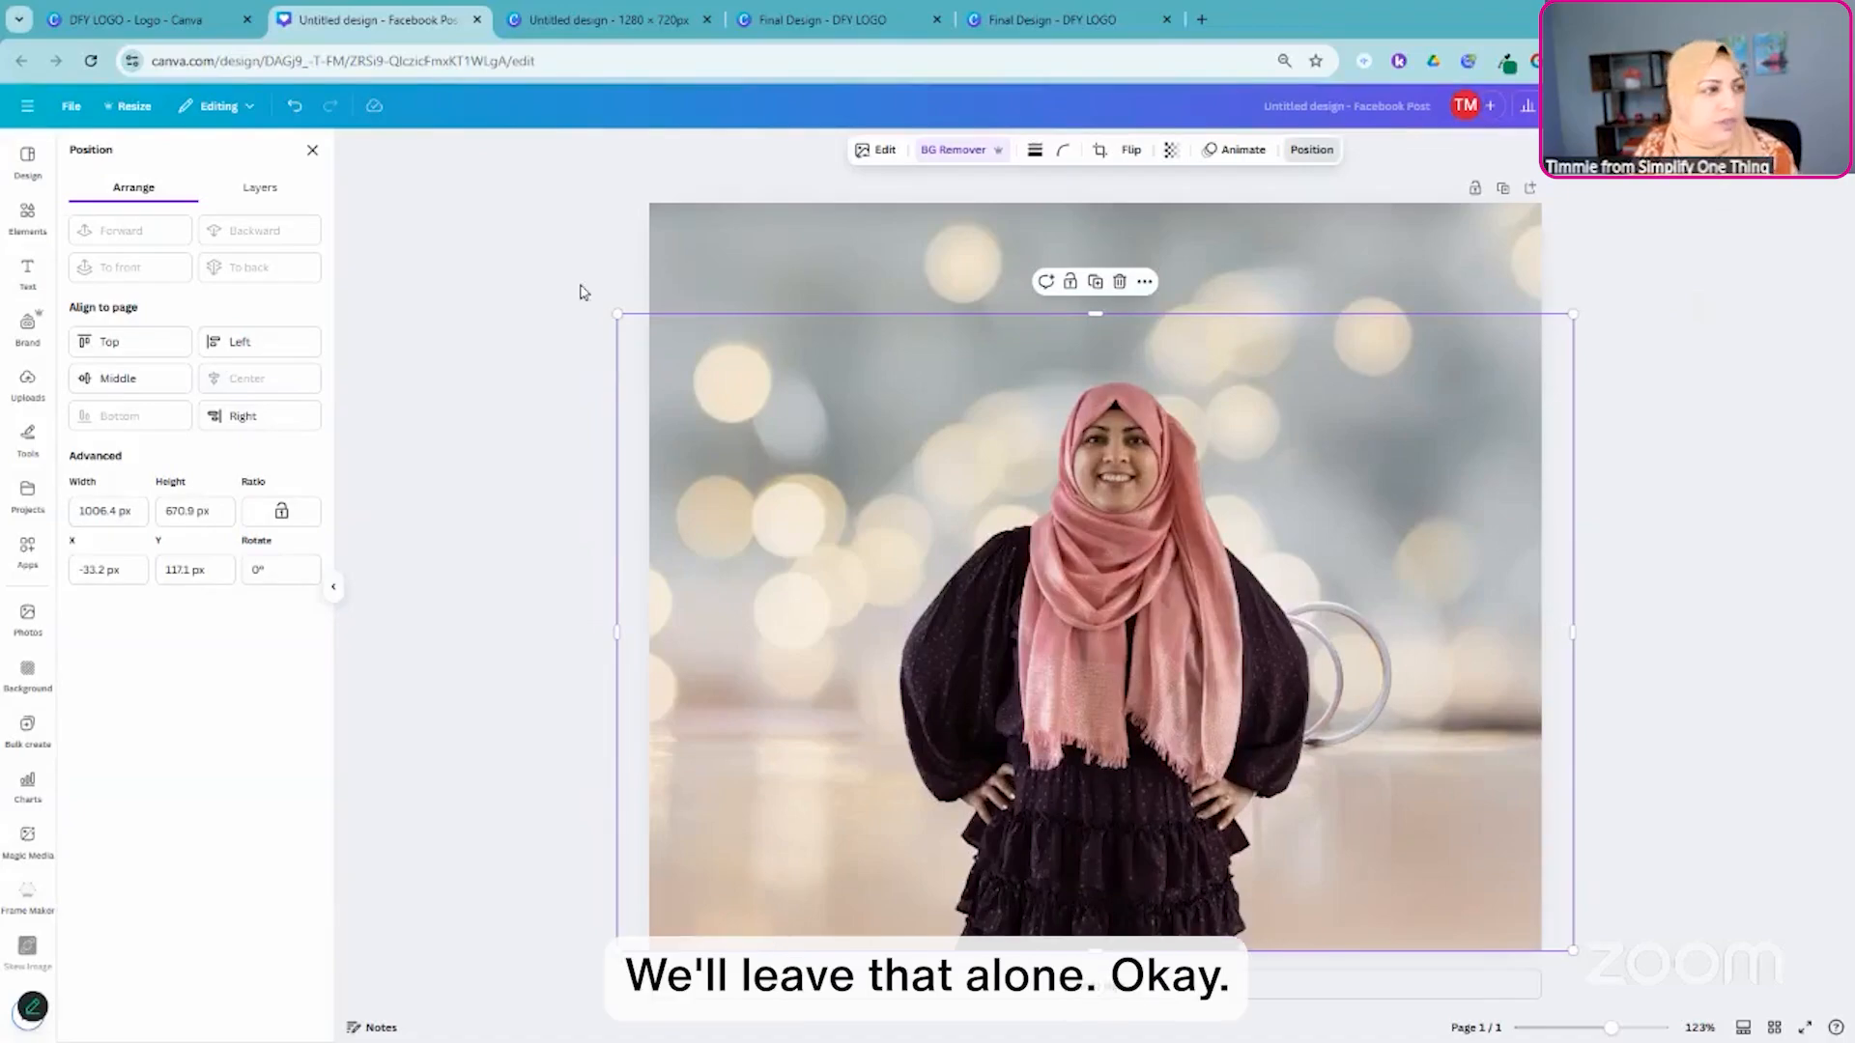
pyautogui.moveTo(615, 313); pyautogui.dragTo(608, 308)
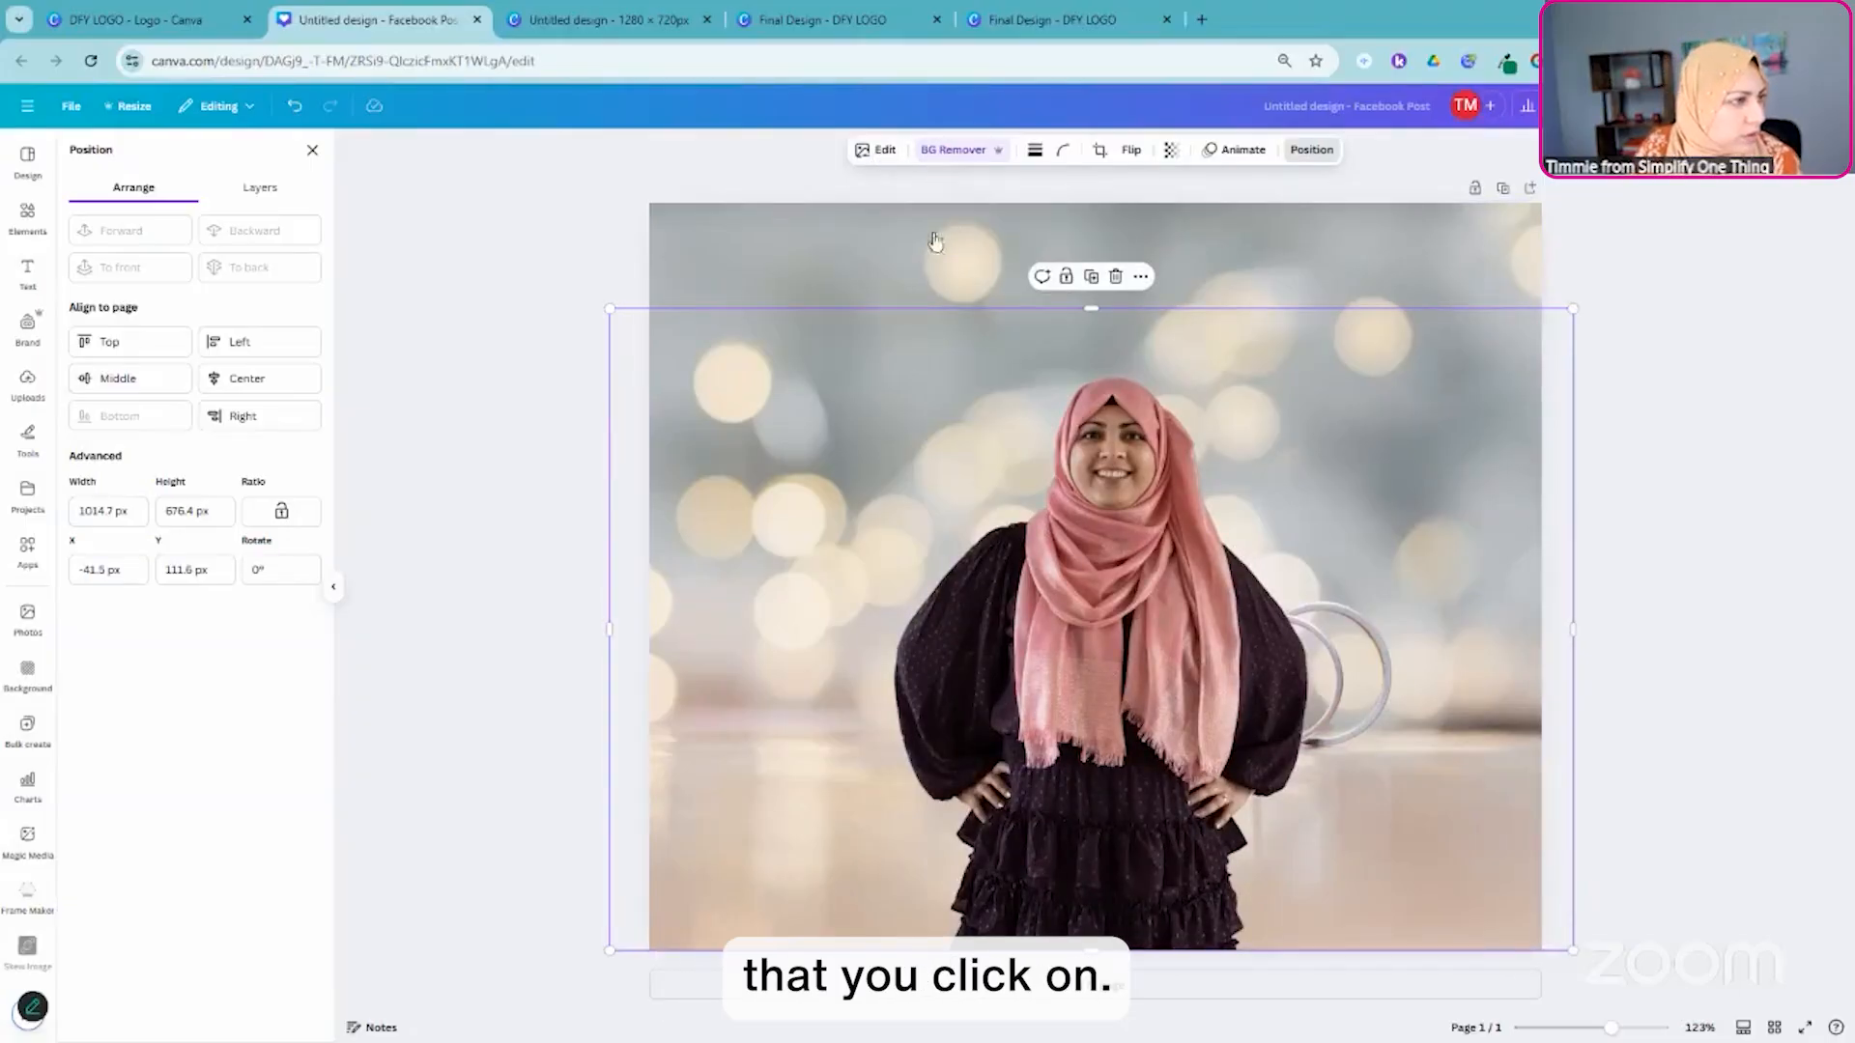
# - Touch up the portrait's cut-out edge beside the neck and shoulder with the background remover's Erase brush at size 5
pyautogui.click(954, 150)
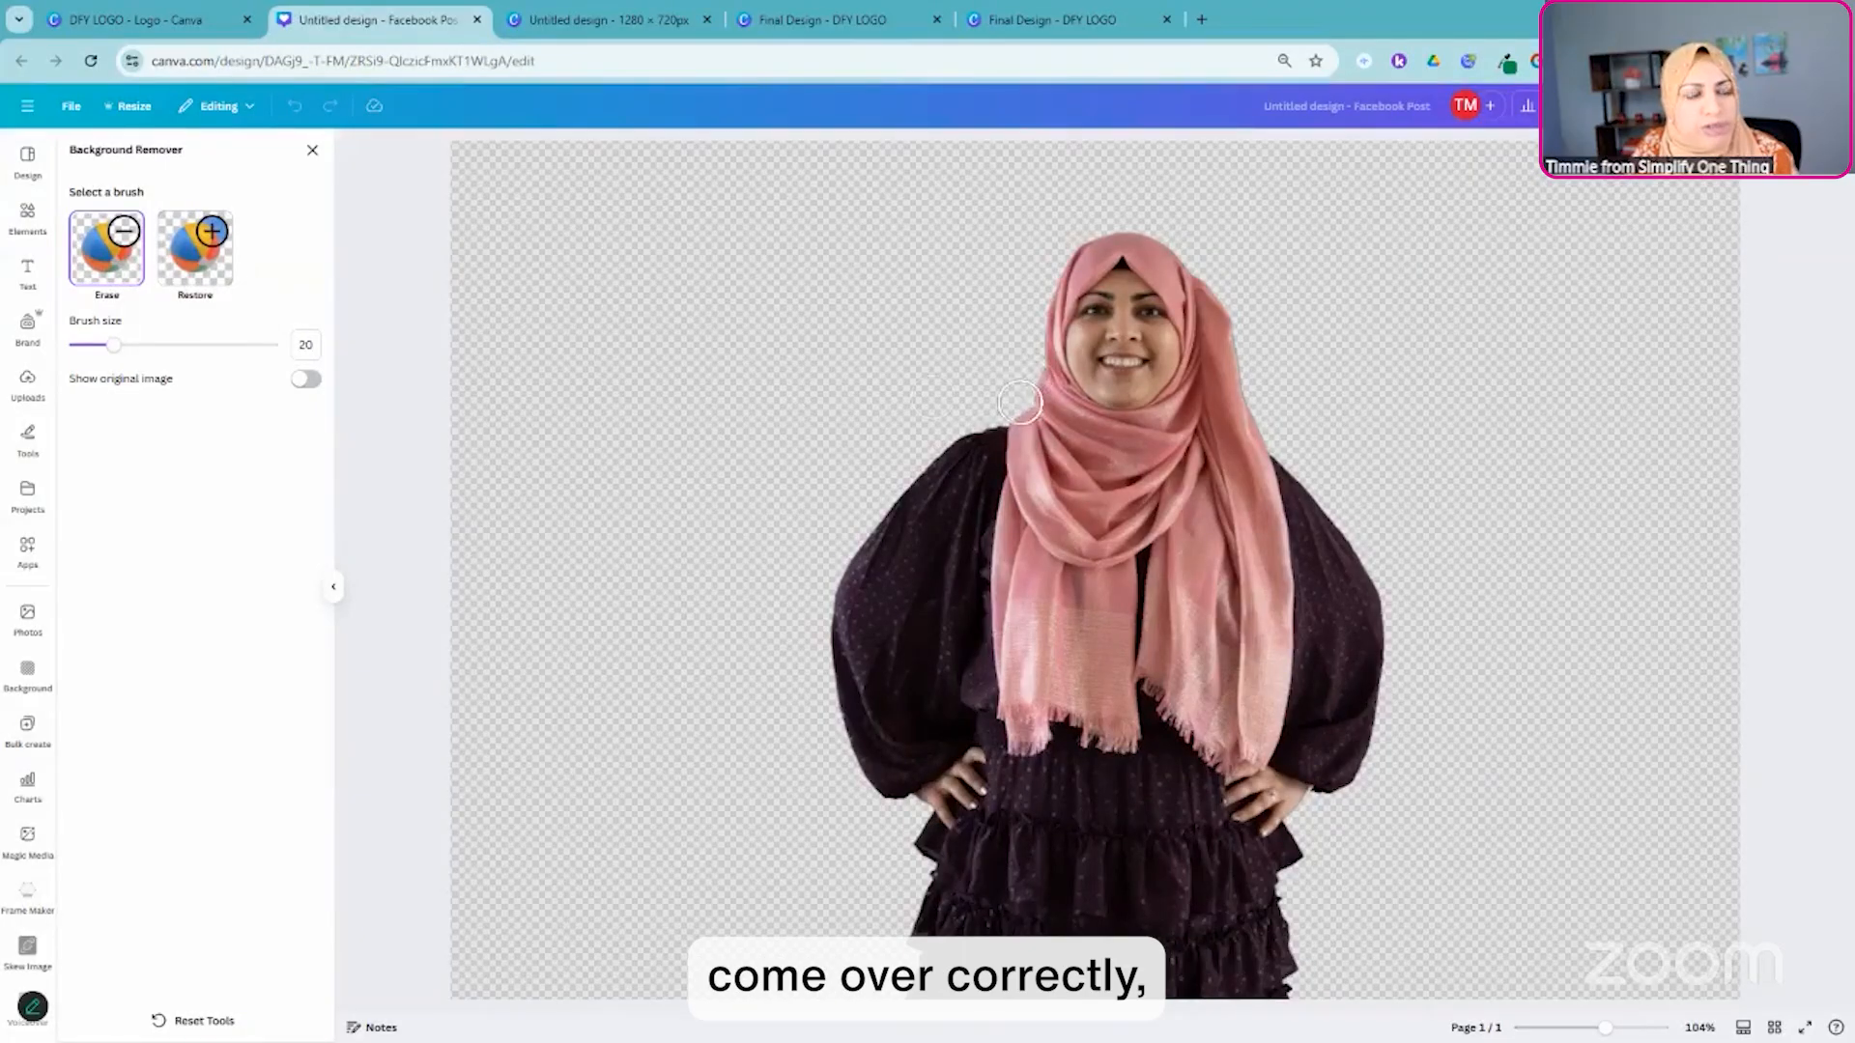
pyautogui.moveTo(112, 346); pyautogui.dragTo(84, 346)
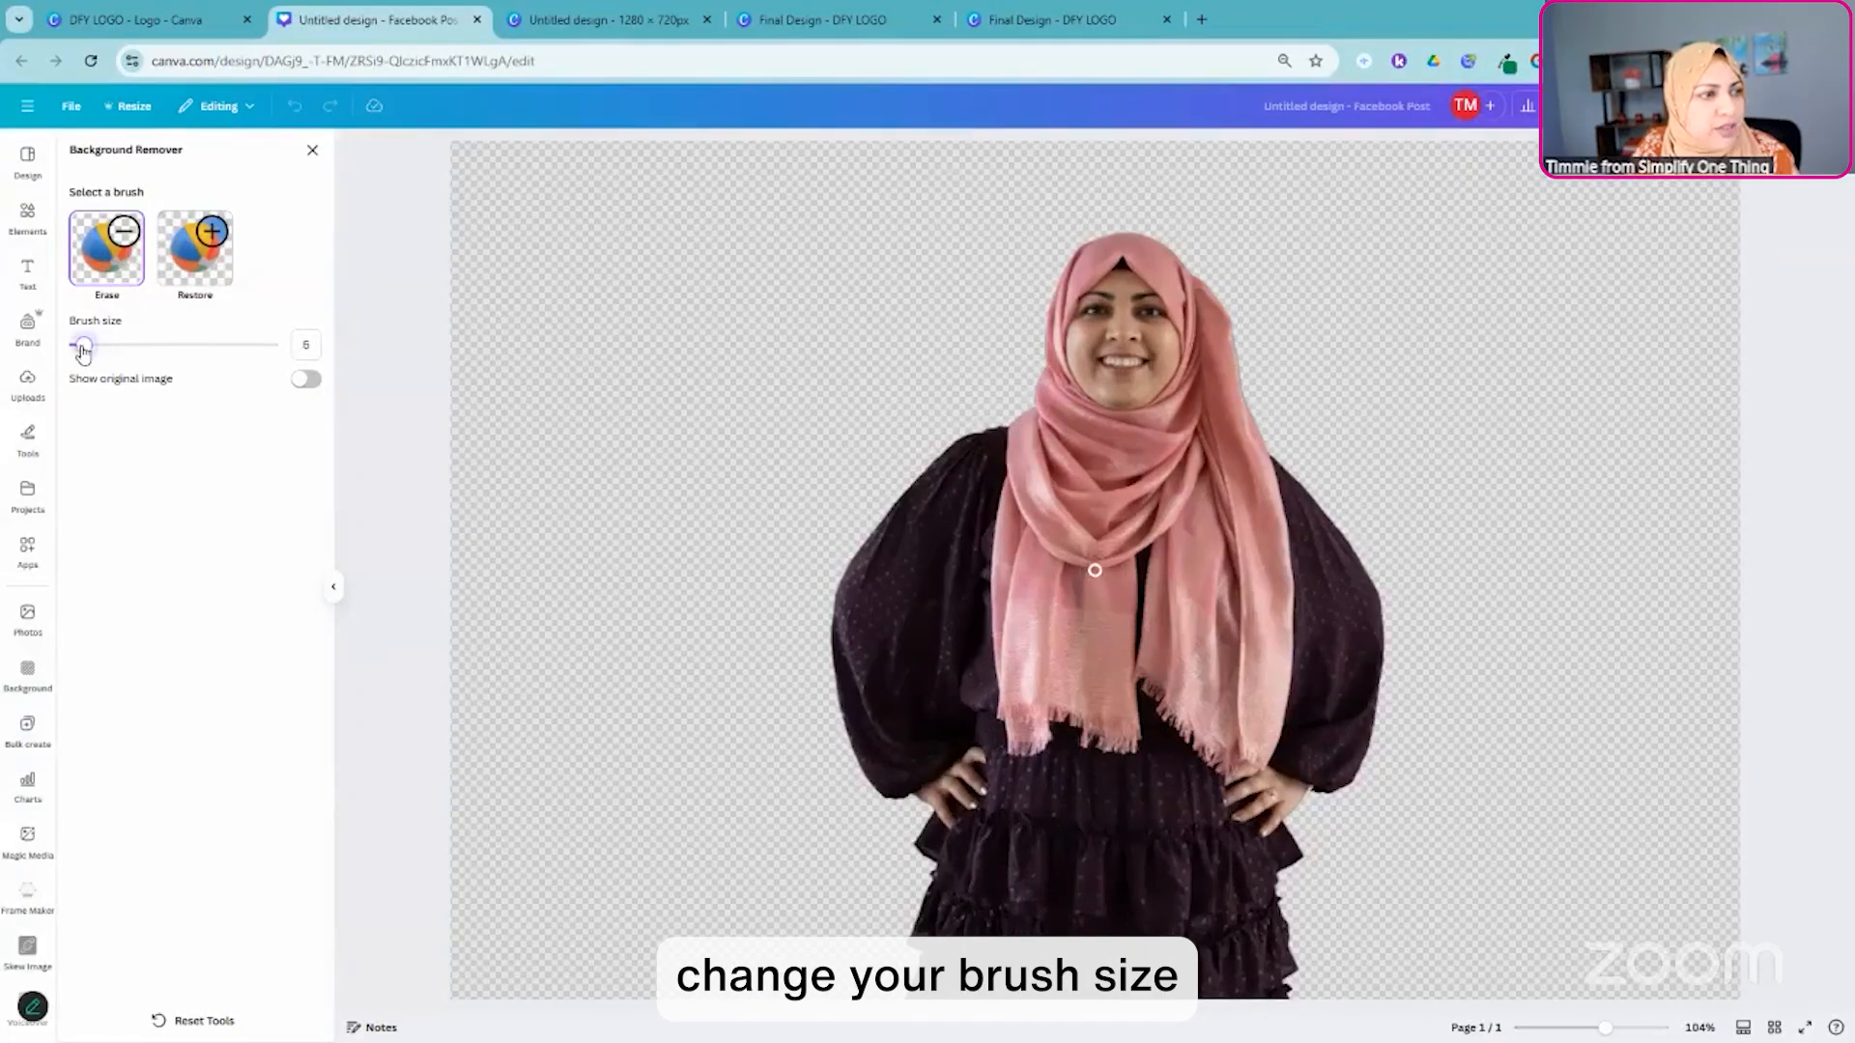
pyautogui.click(101, 265)
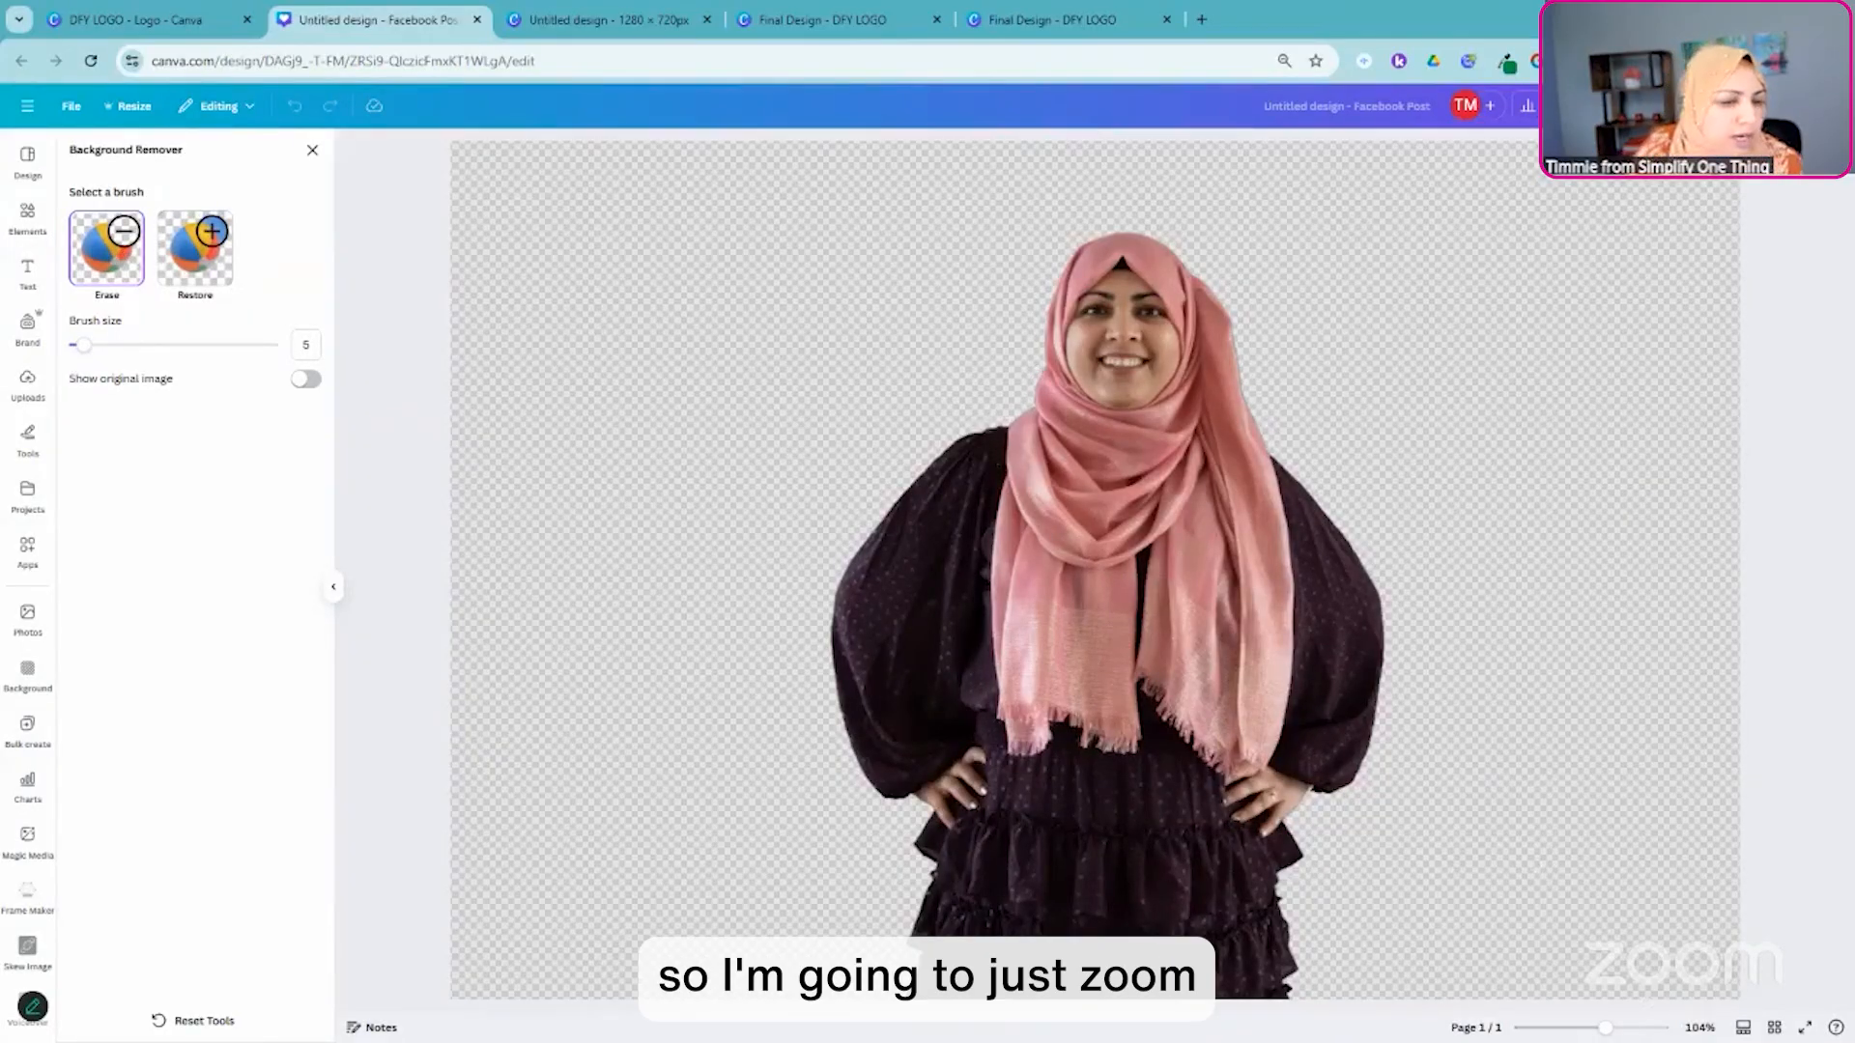
pyautogui.moveTo(1605, 1028); pyautogui.dragTo(1614, 1028)
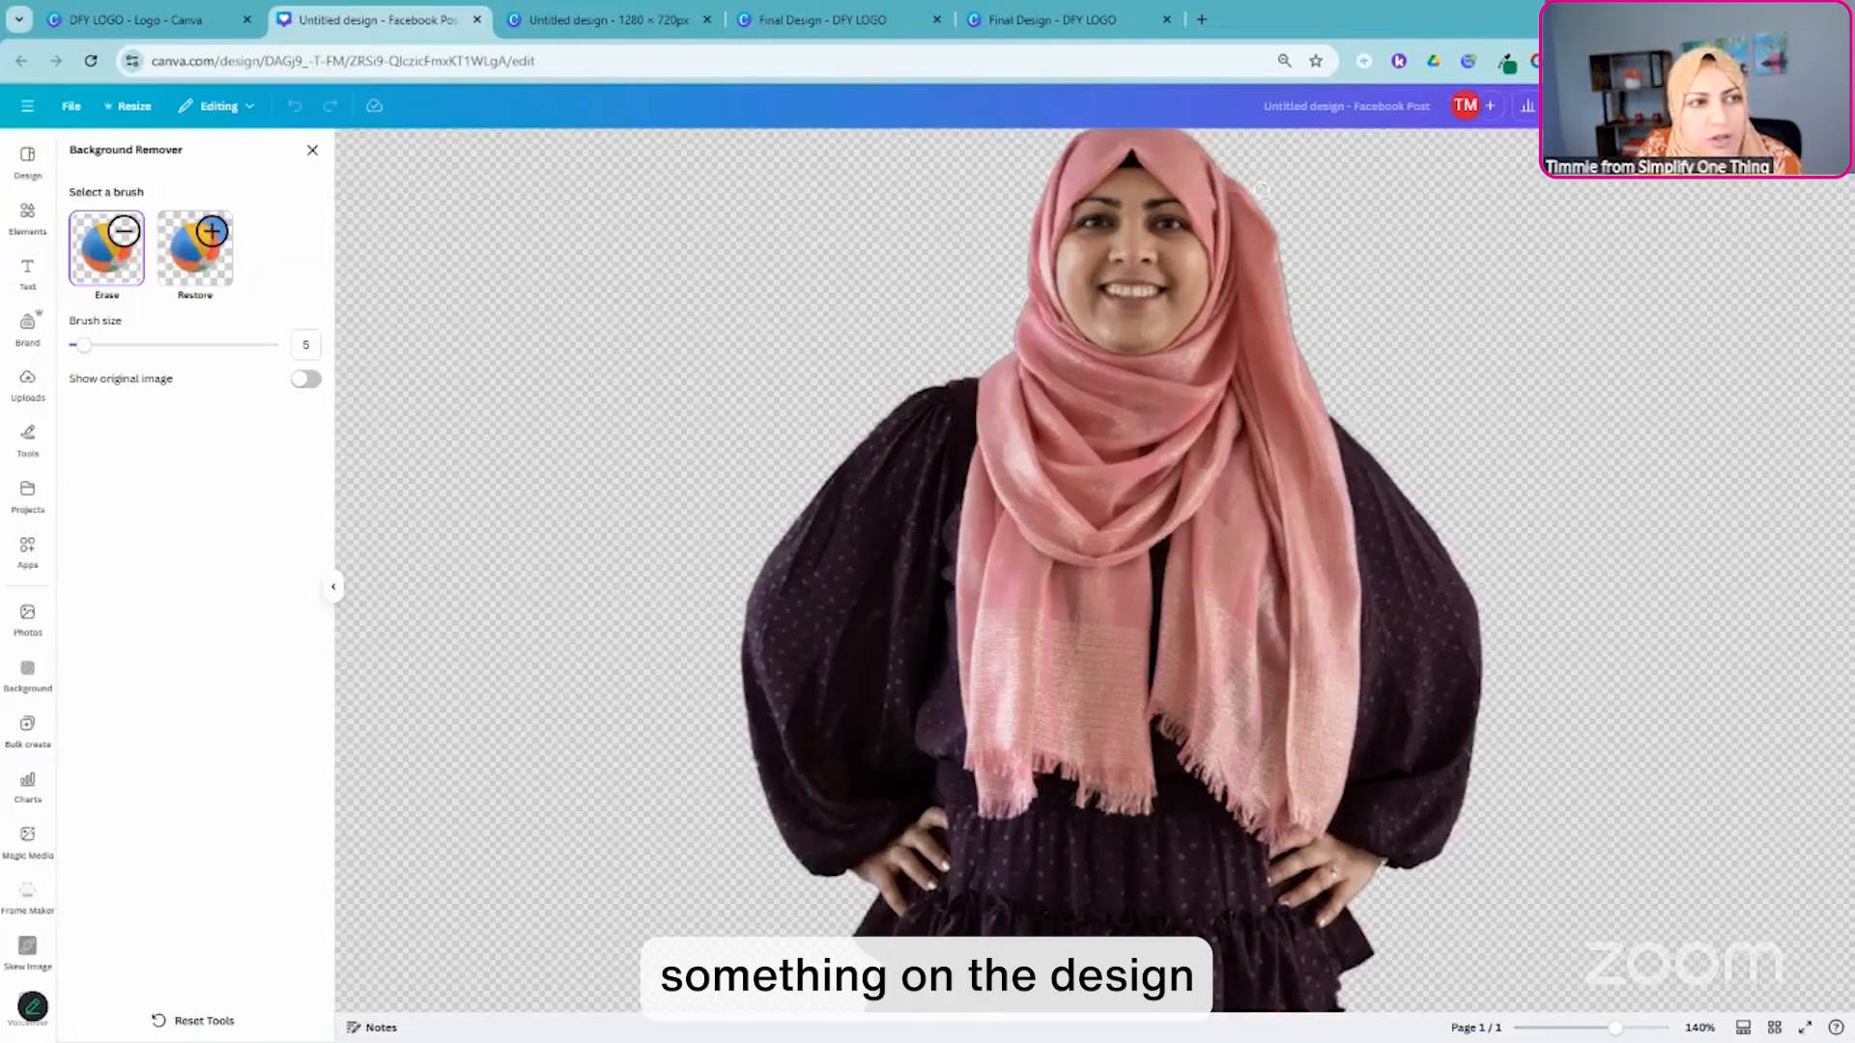
pyautogui.scroll(2, 1256, 280)
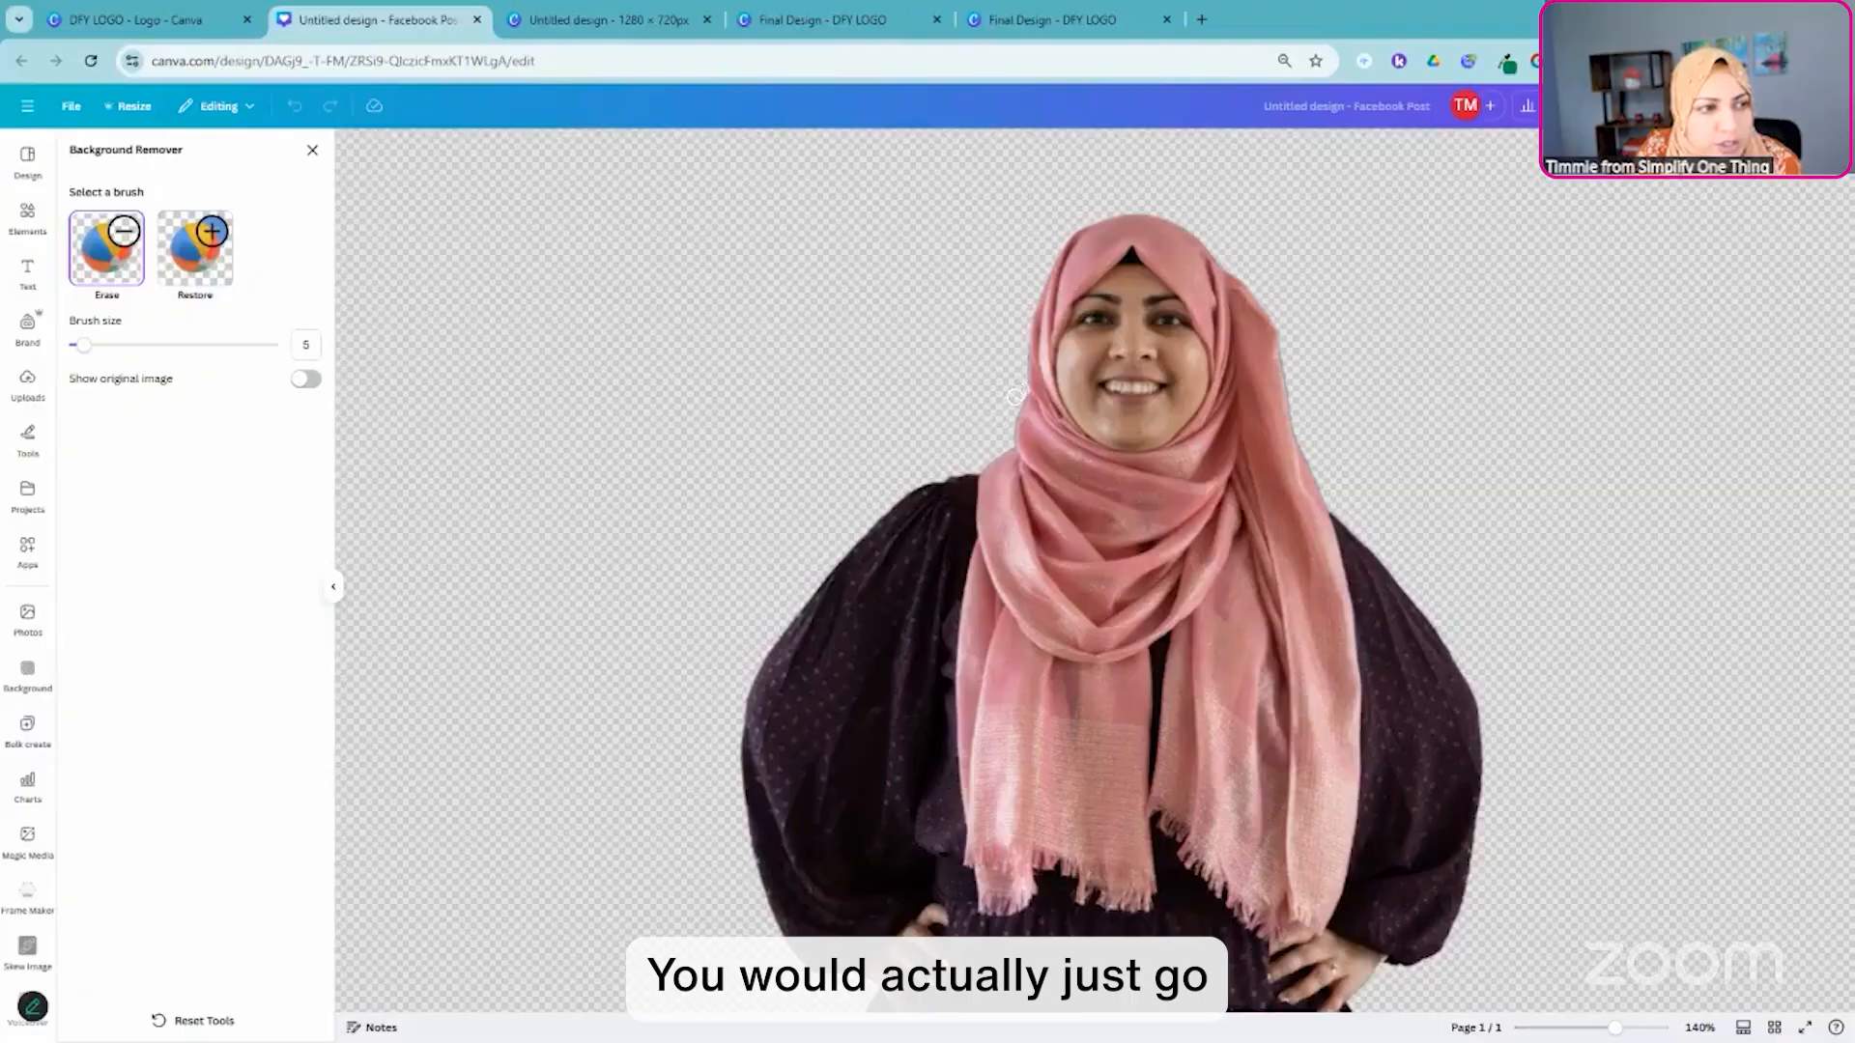
pyautogui.moveTo(1005, 421); pyautogui.dragTo(1001, 434)
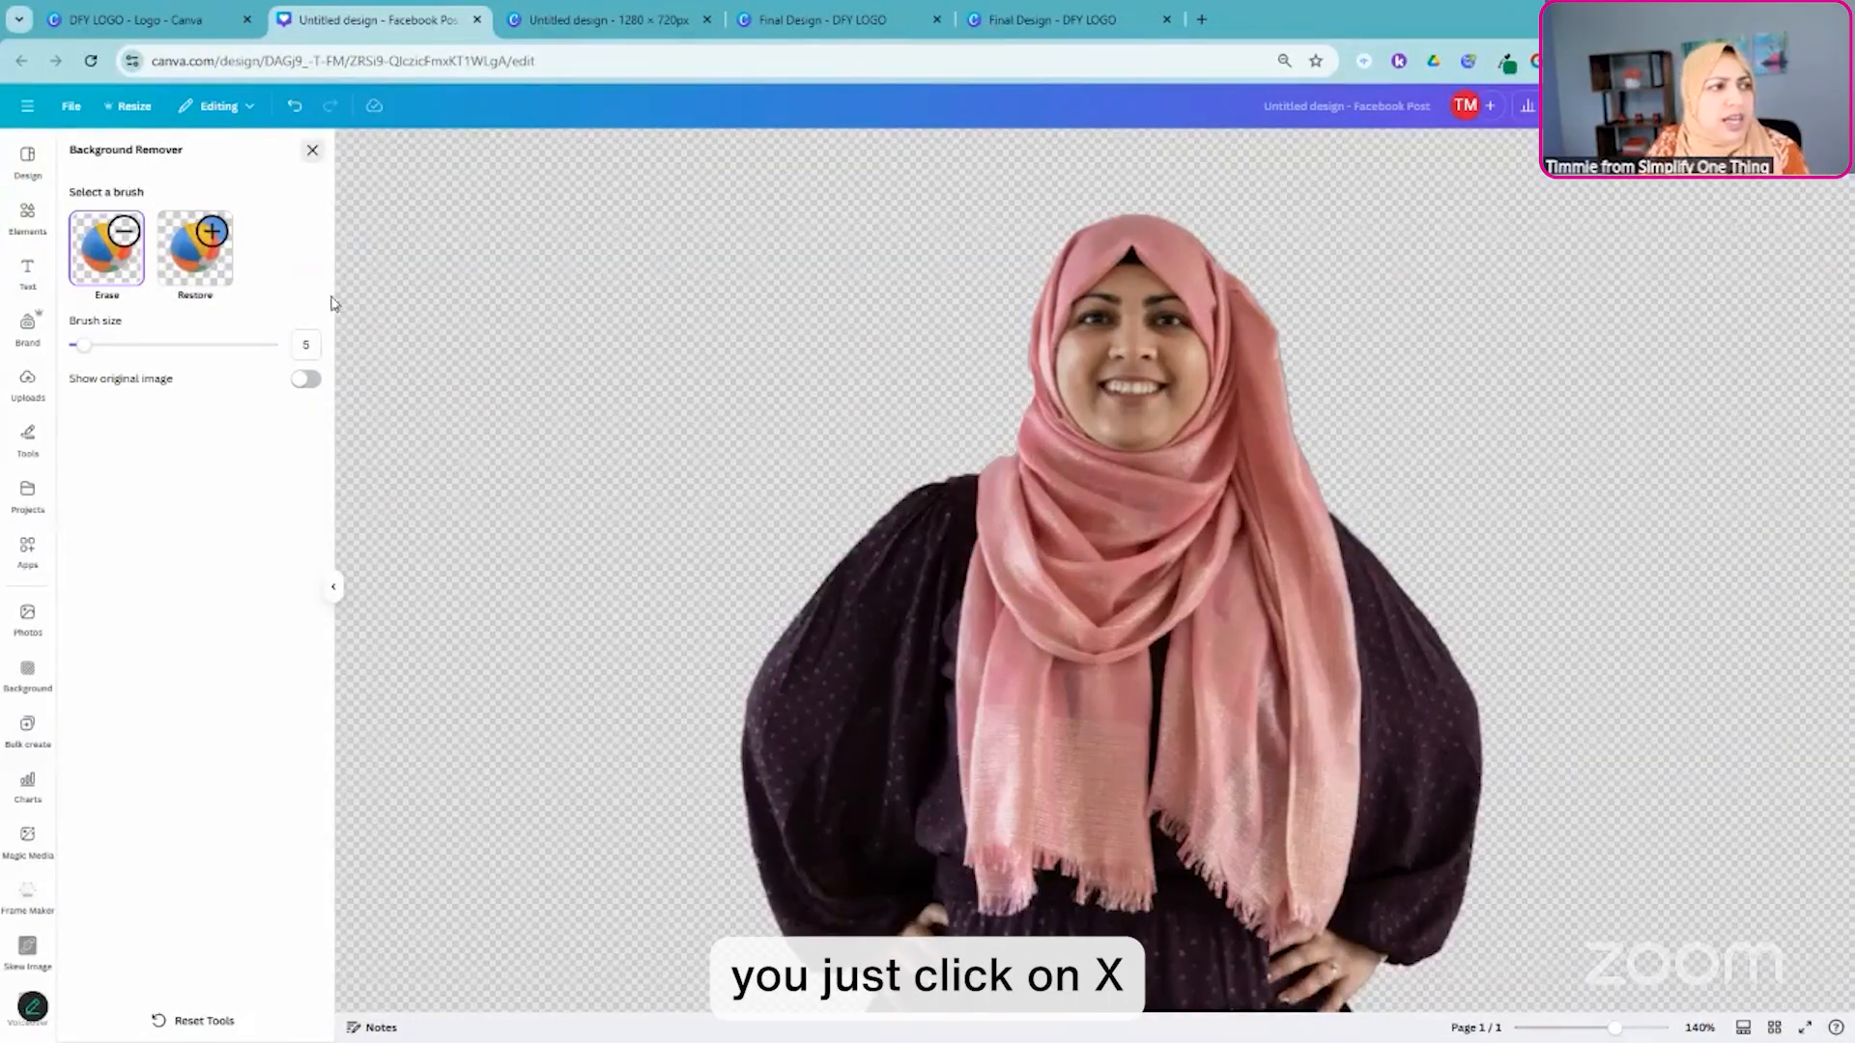
pyautogui.click(312, 152)
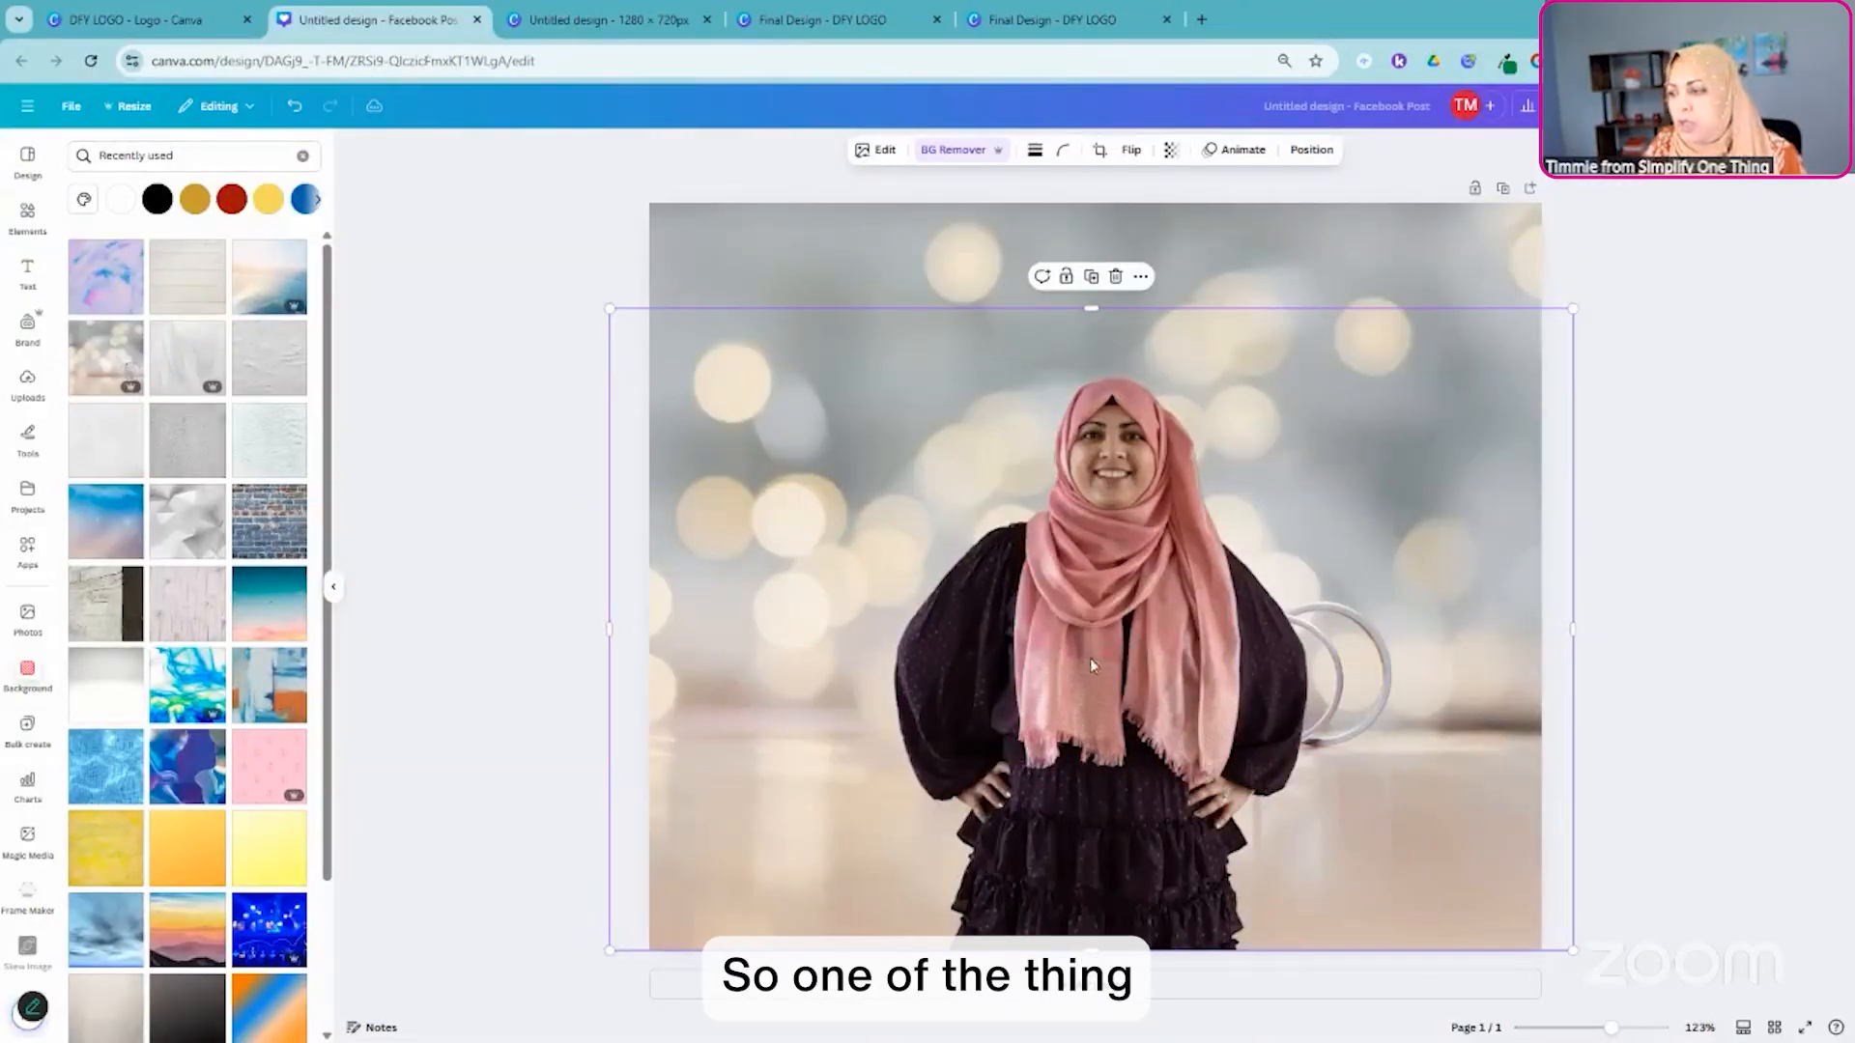
# - Apply a Glow shadow effect to the cut-out portrait
pyautogui.click(876, 151)
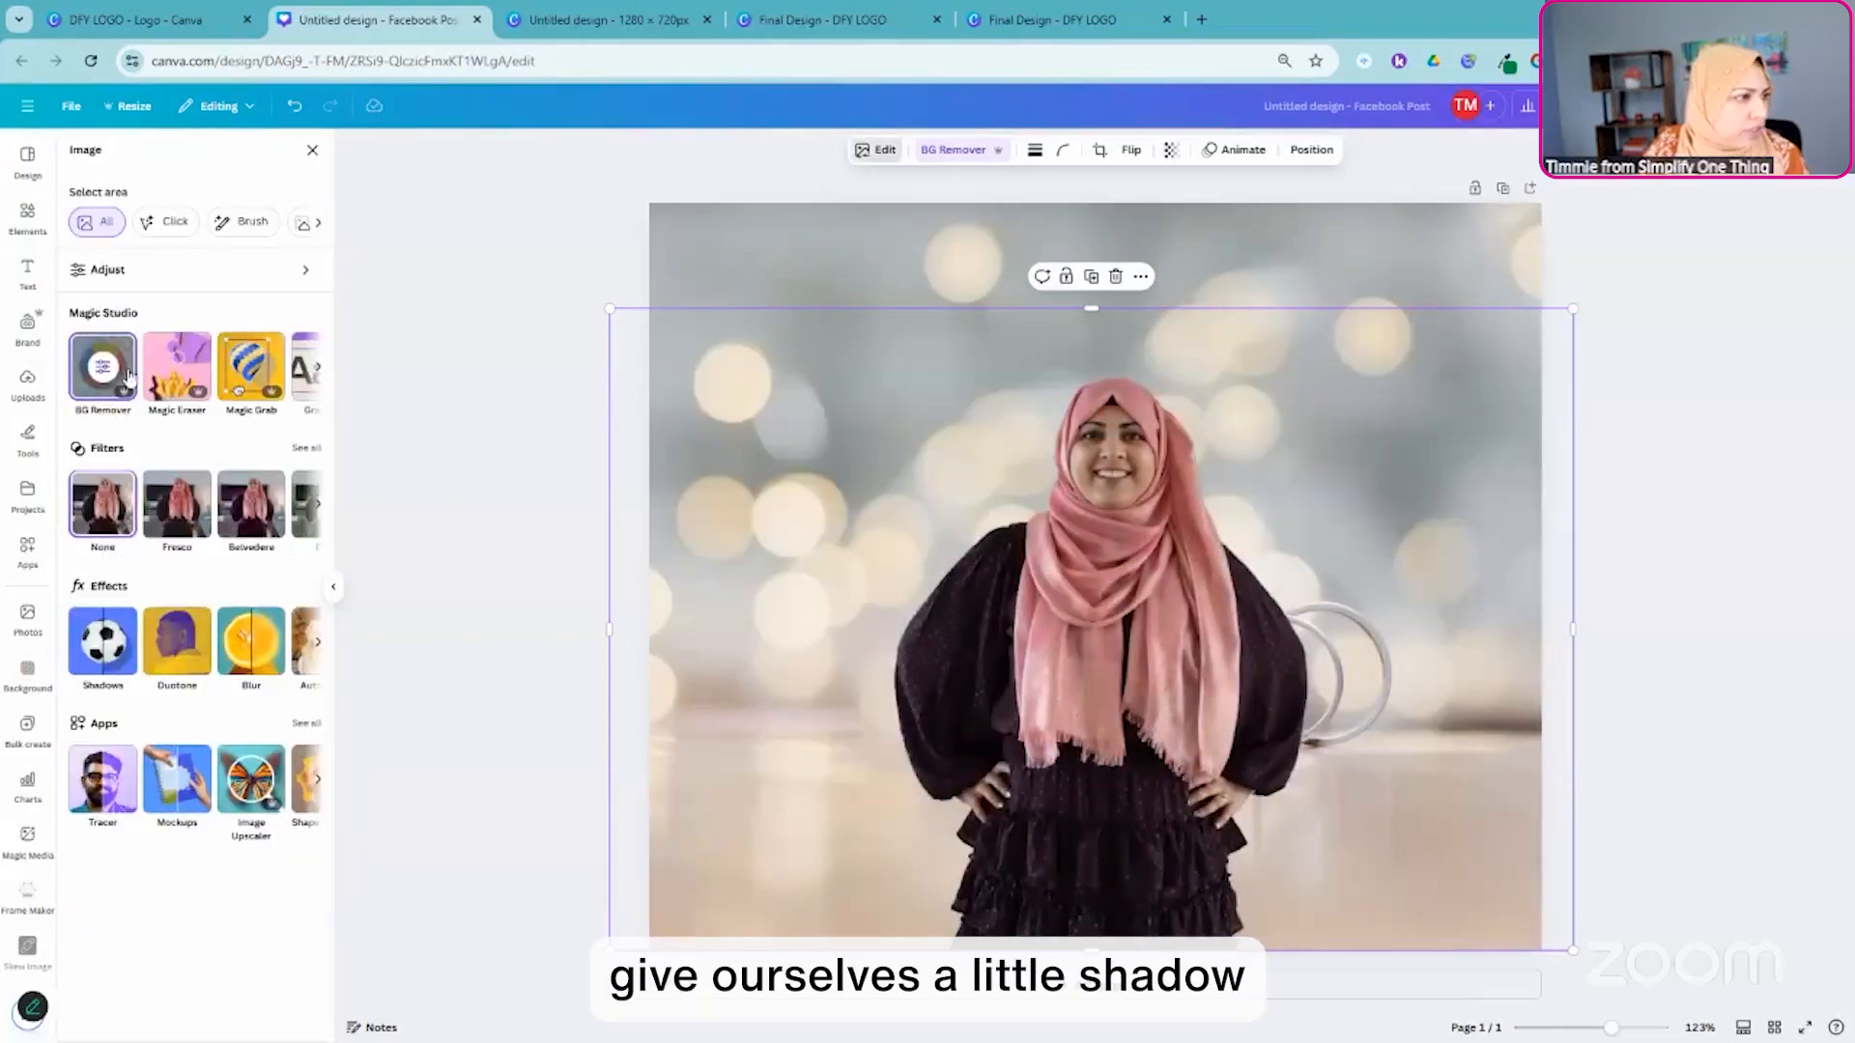
pyautogui.click(100, 645)
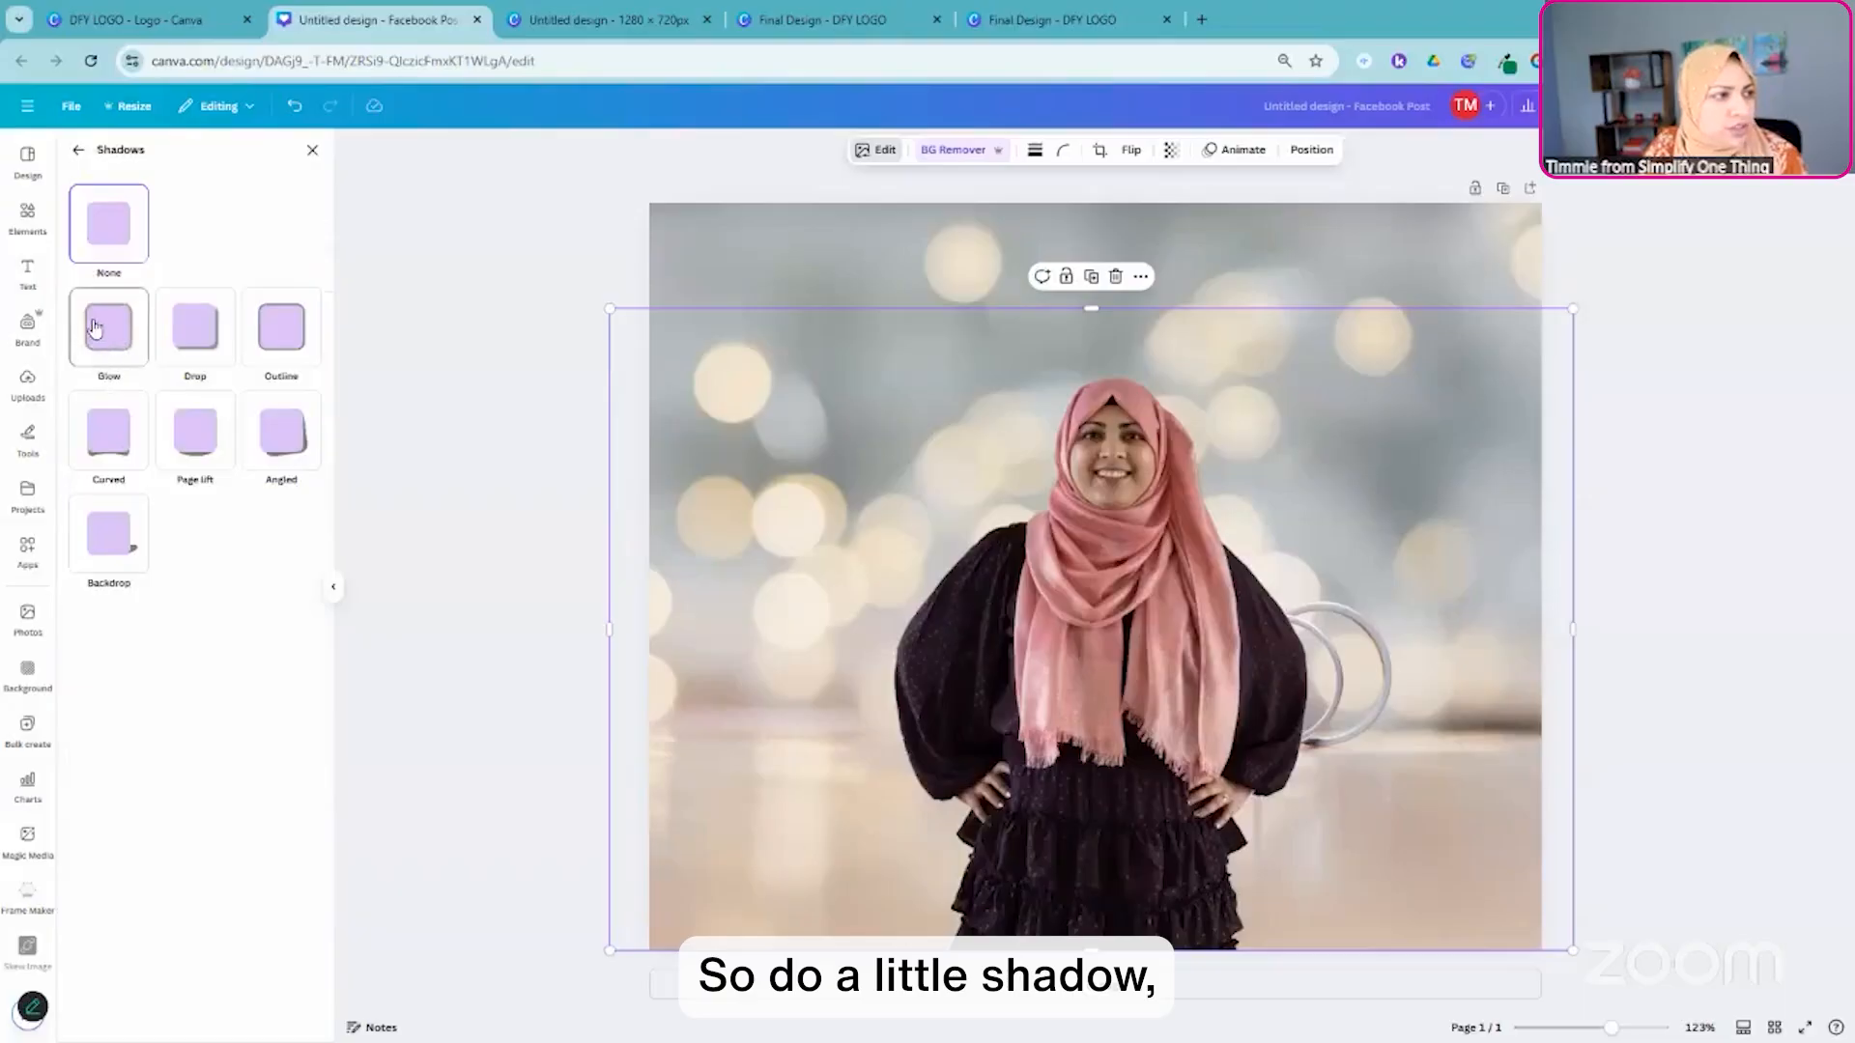
pyautogui.click(100, 330)
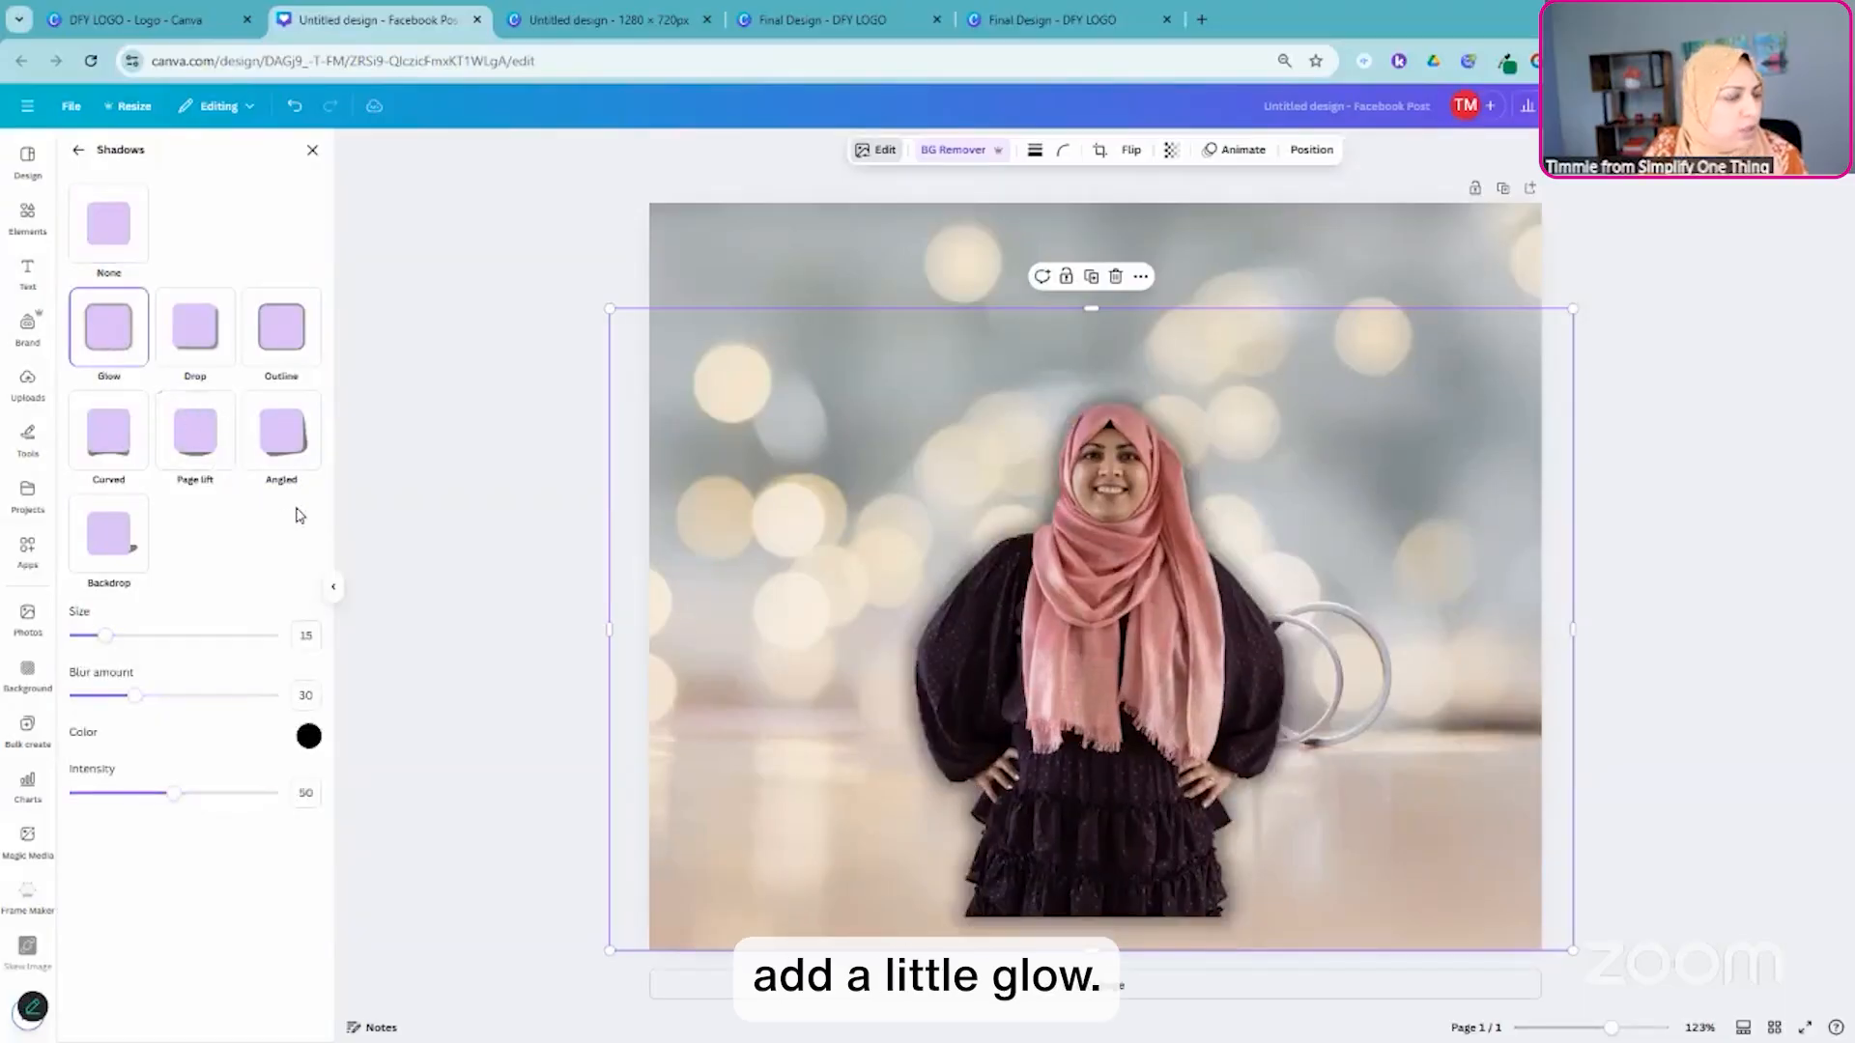
# - Color the portrait's glow yellow (#ECE263) and set its size to 32 and intensity to 21
pyautogui.click(309, 736)
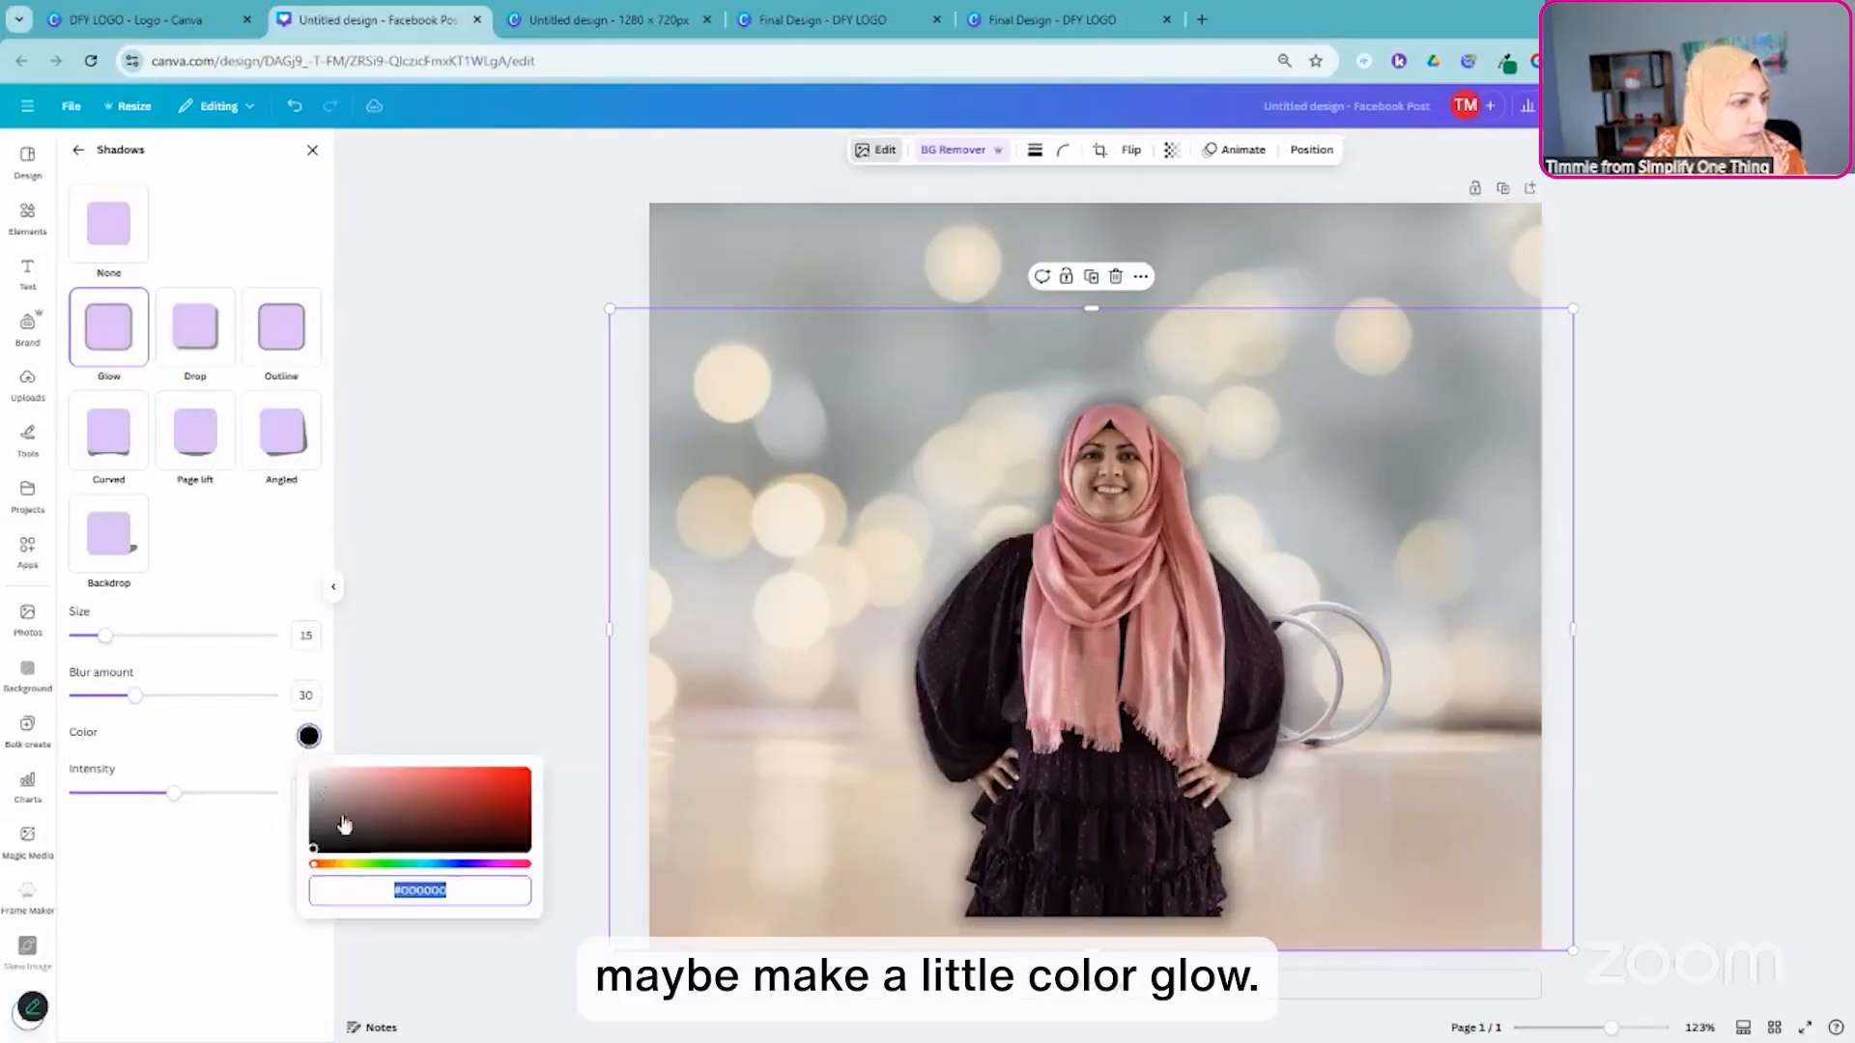
pyautogui.click(345, 864)
pyautogui.click(481, 772)
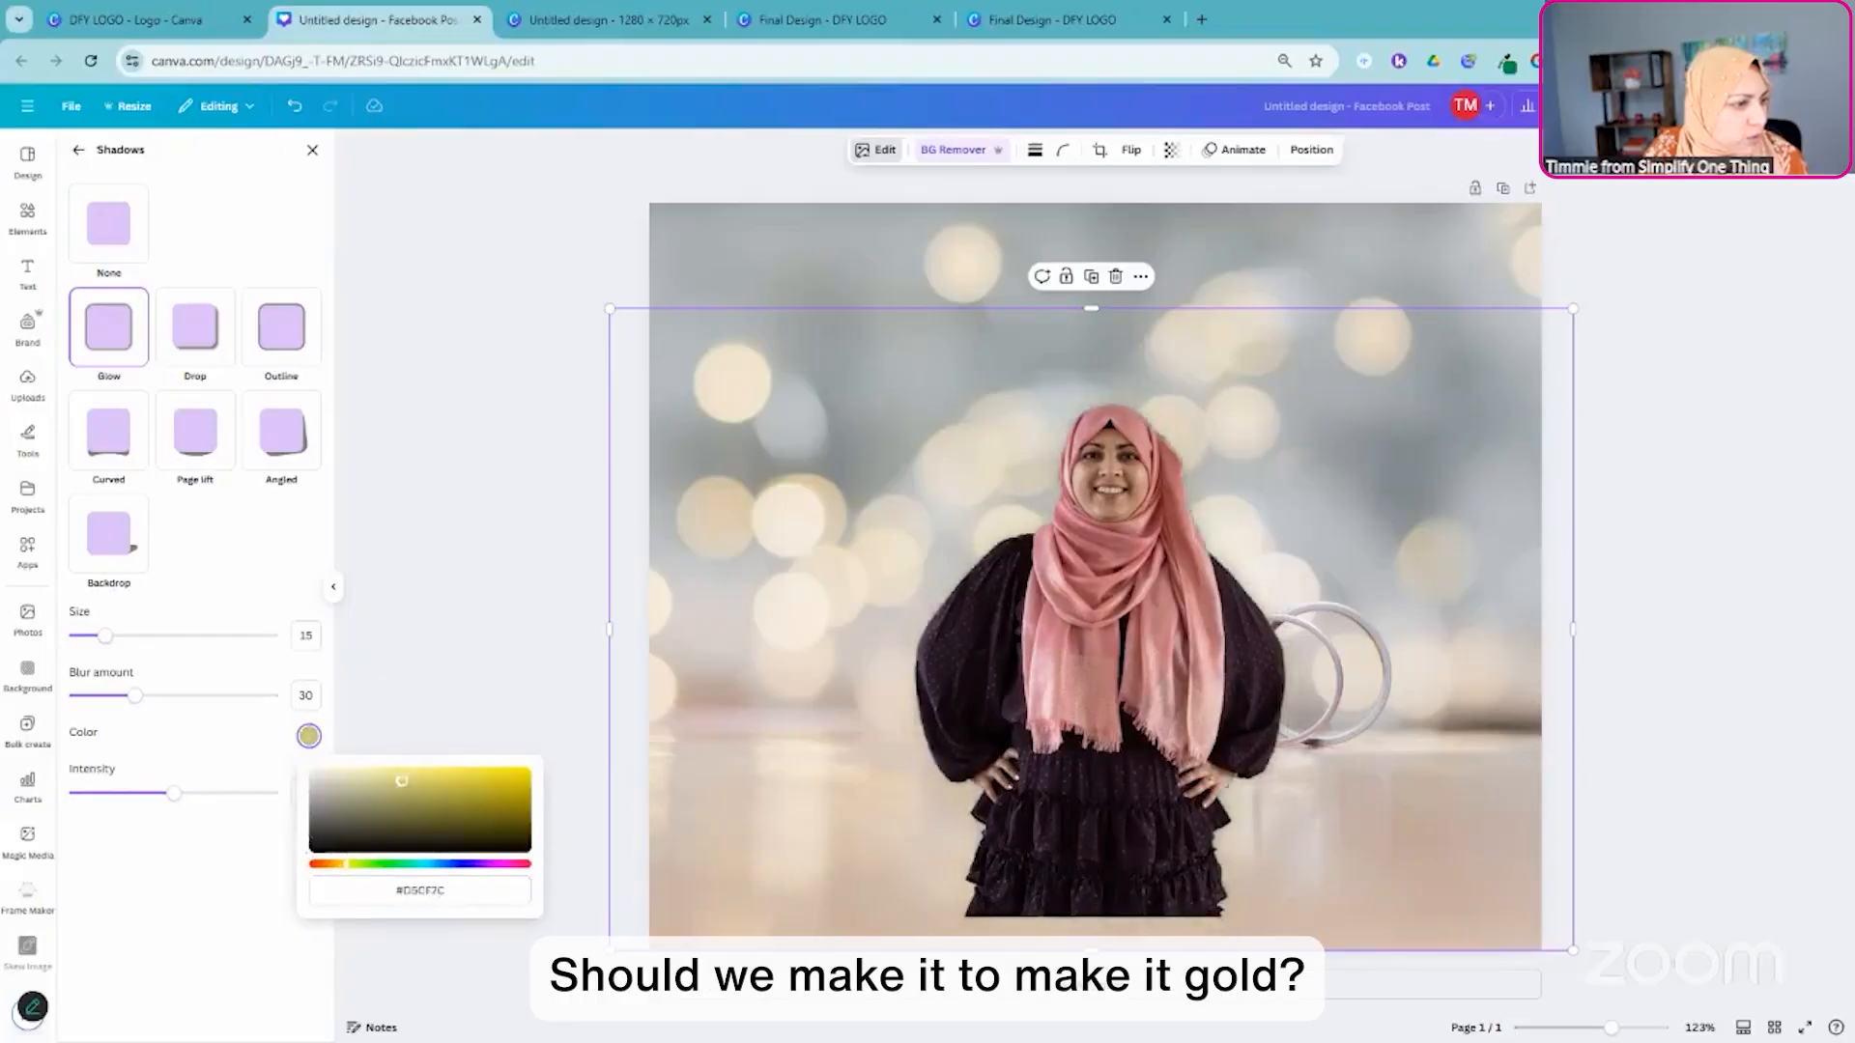
pyautogui.moveTo(480, 772); pyautogui.dragTo(322, 784)
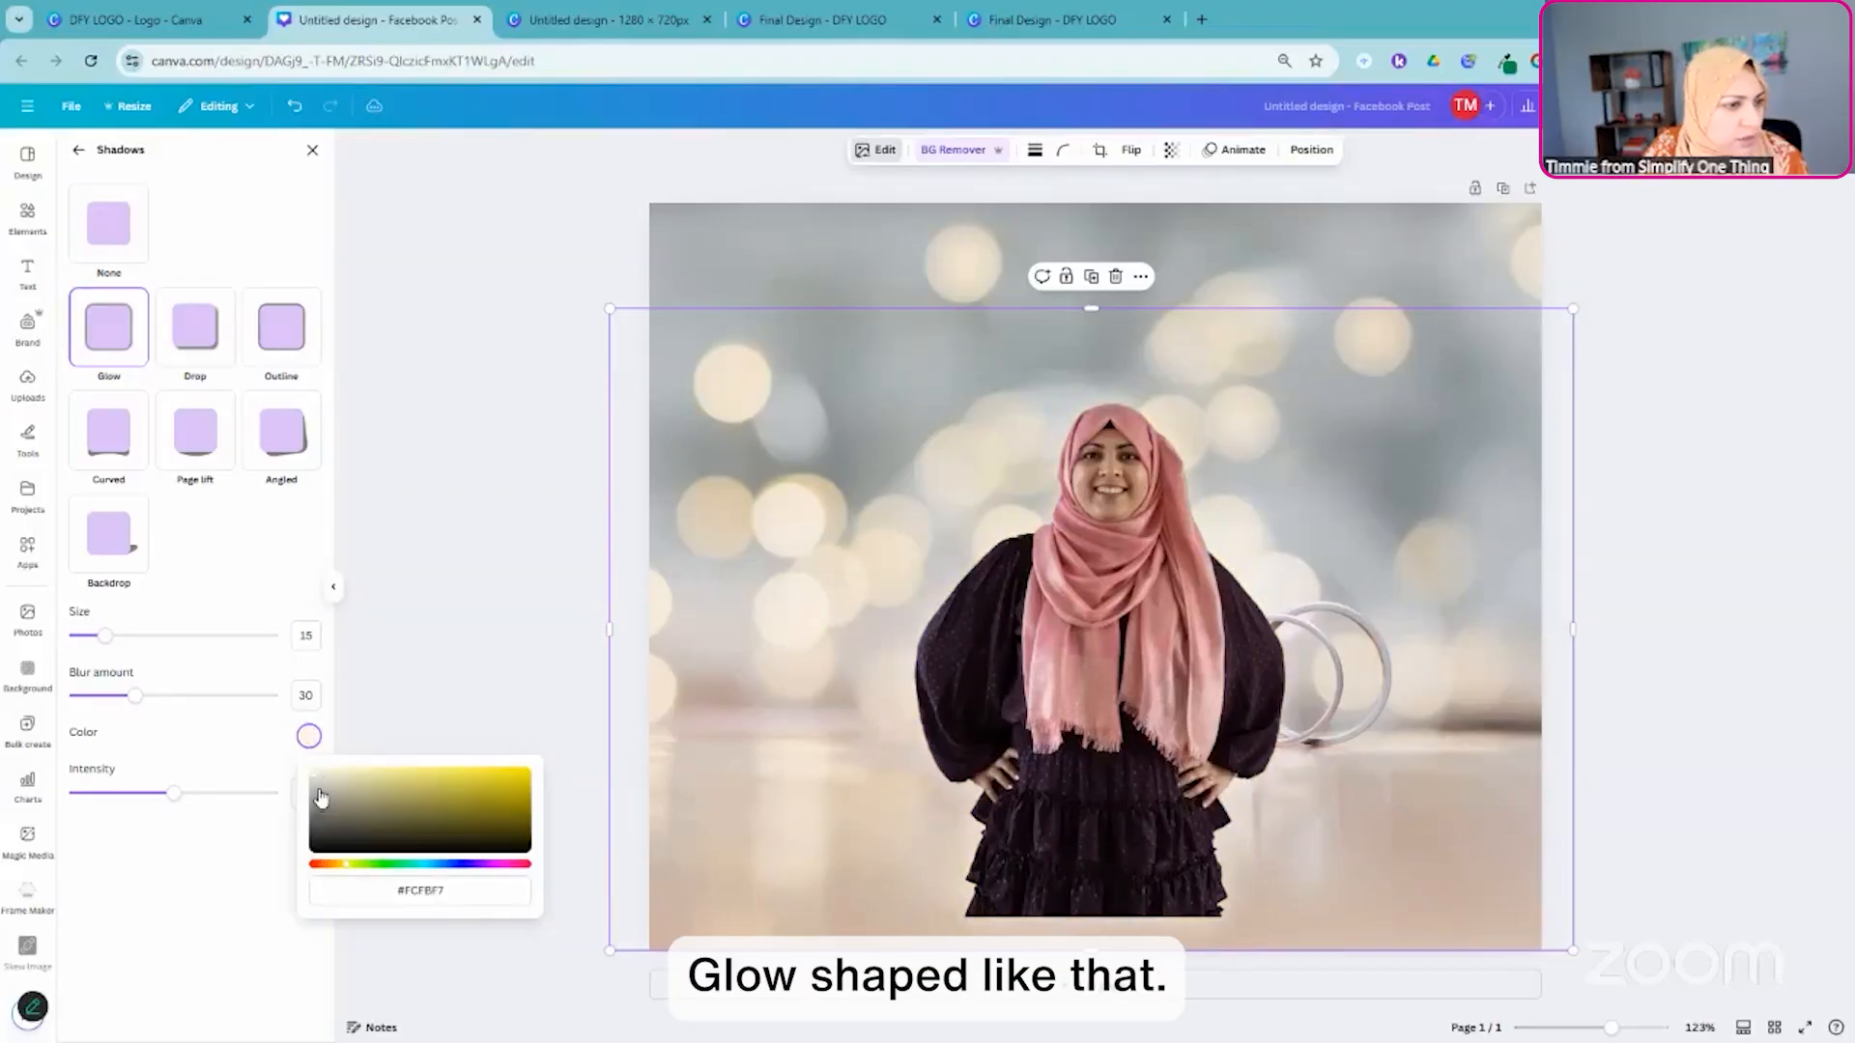
pyautogui.moveTo(312, 774); pyautogui.dragTo(433, 773)
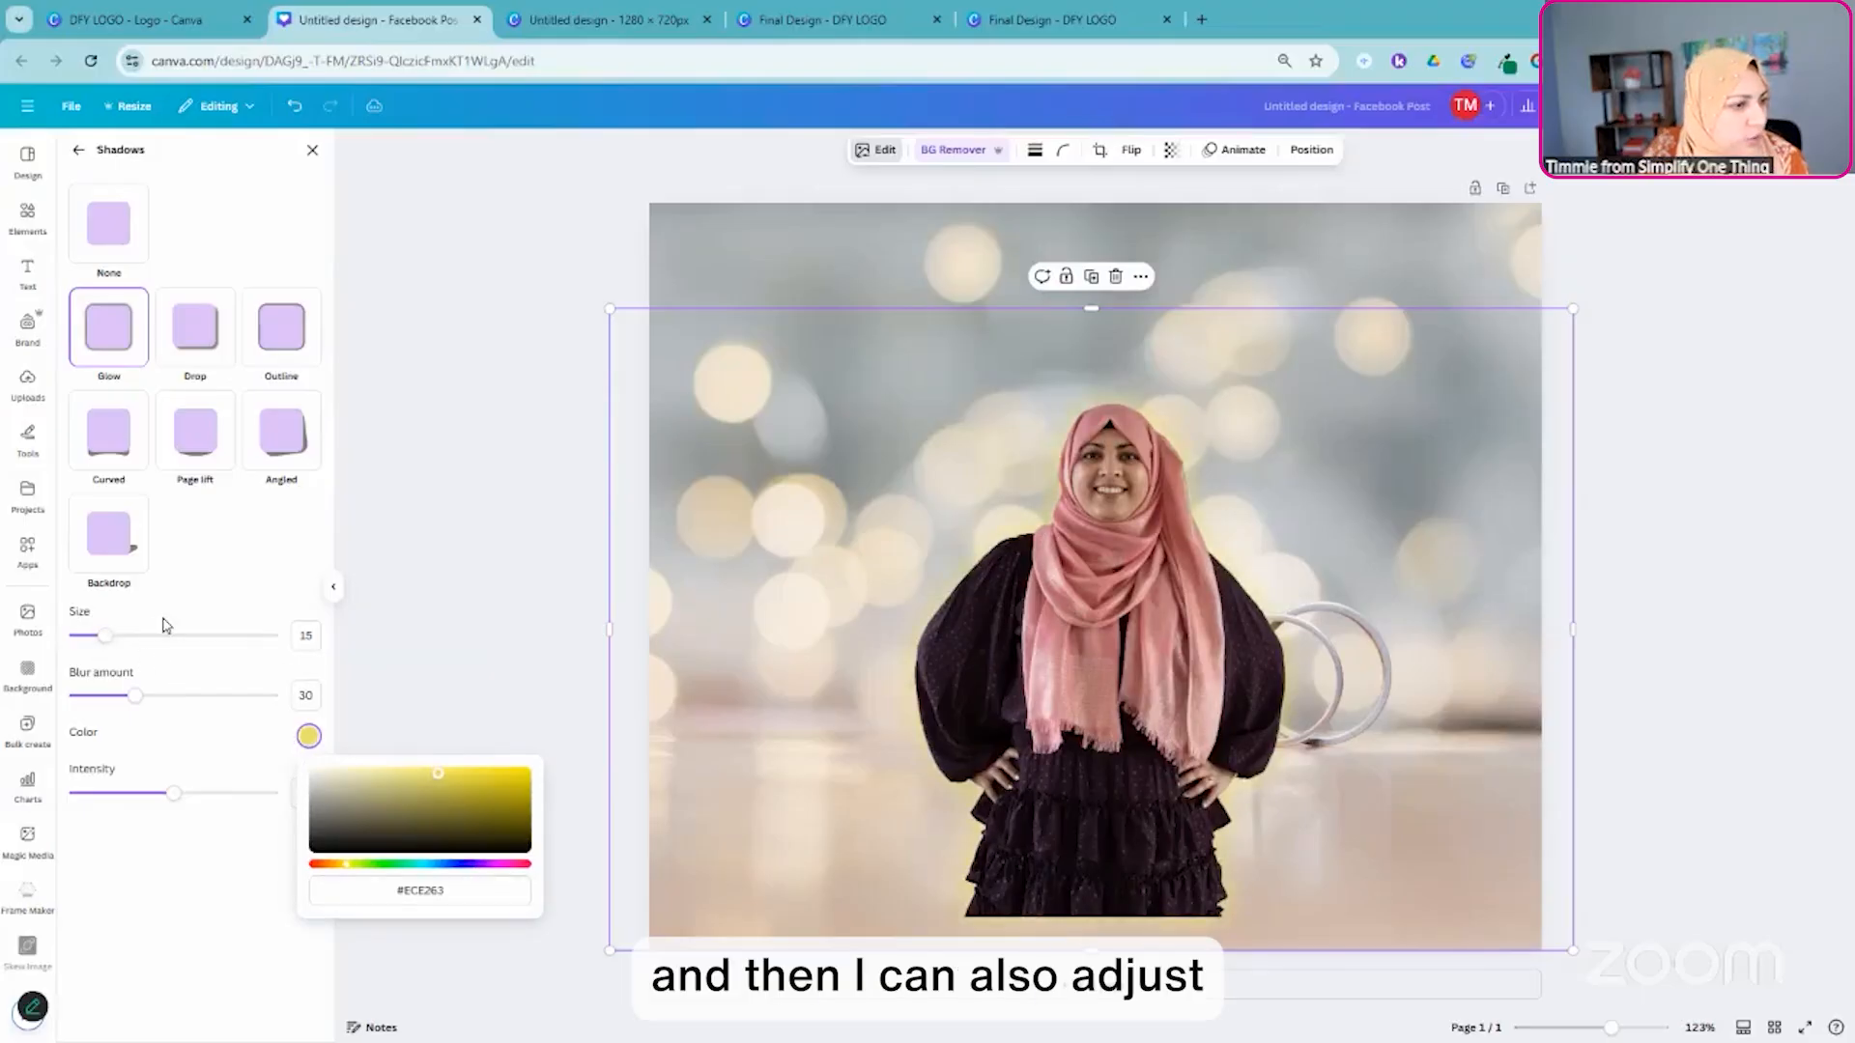
pyautogui.moveTo(106, 635); pyautogui.dragTo(140, 637)
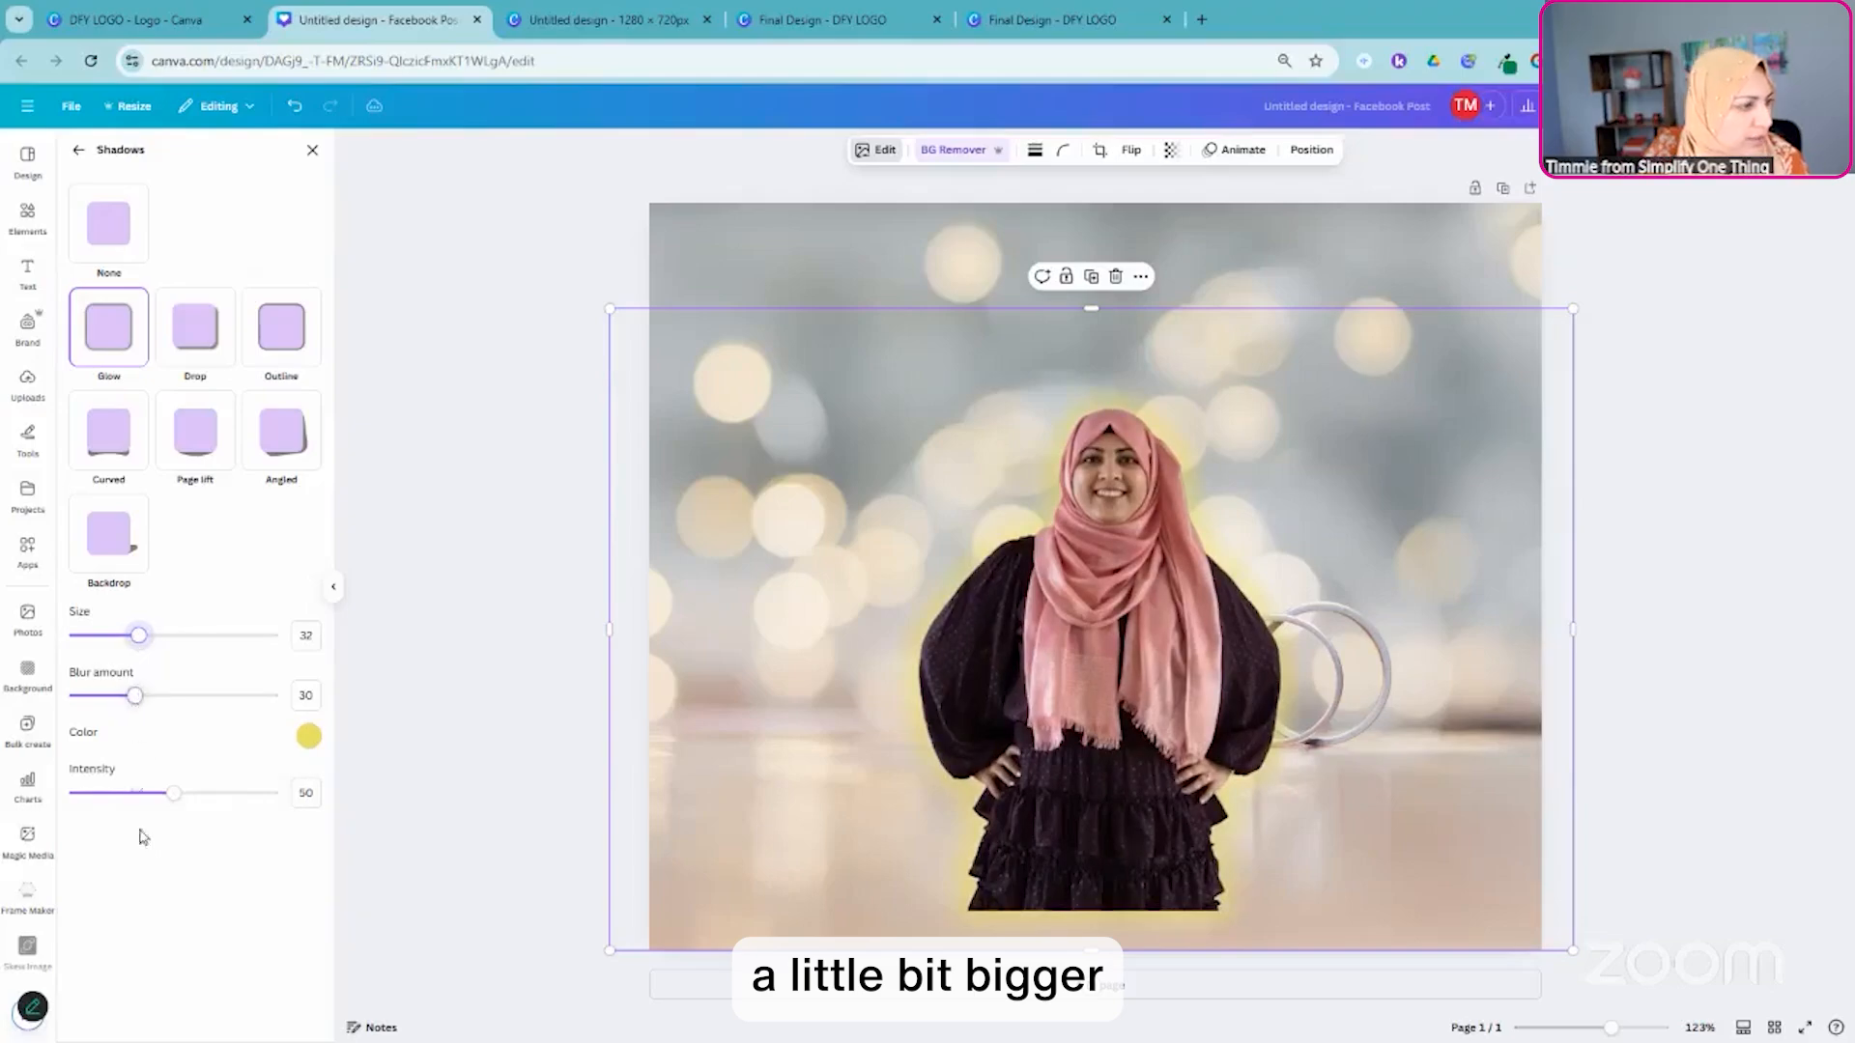
pyautogui.moveTo(172, 793); pyautogui.dragTo(116, 793)
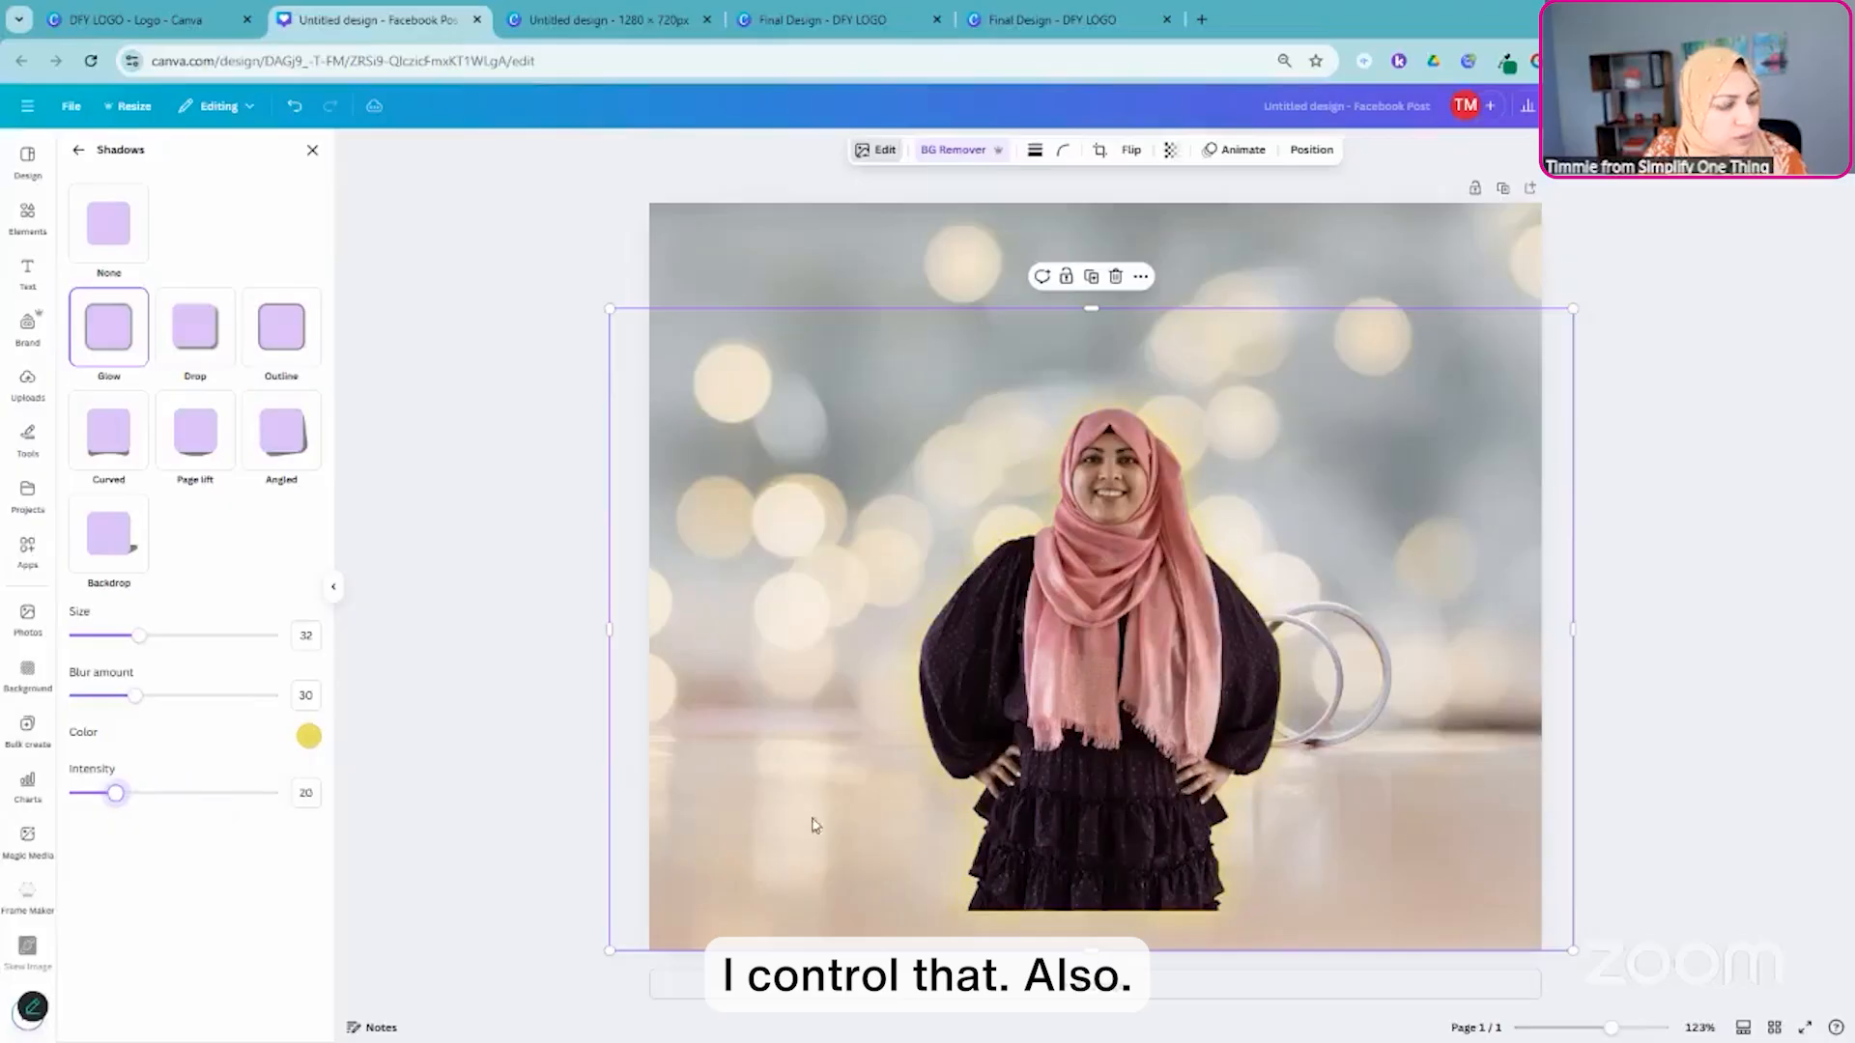
# - Enlarge the glowing portrait further and shift it so its lower part extends past the page's bottom edge
pyautogui.moveTo(610, 309); pyautogui.dragTo(510, 235)
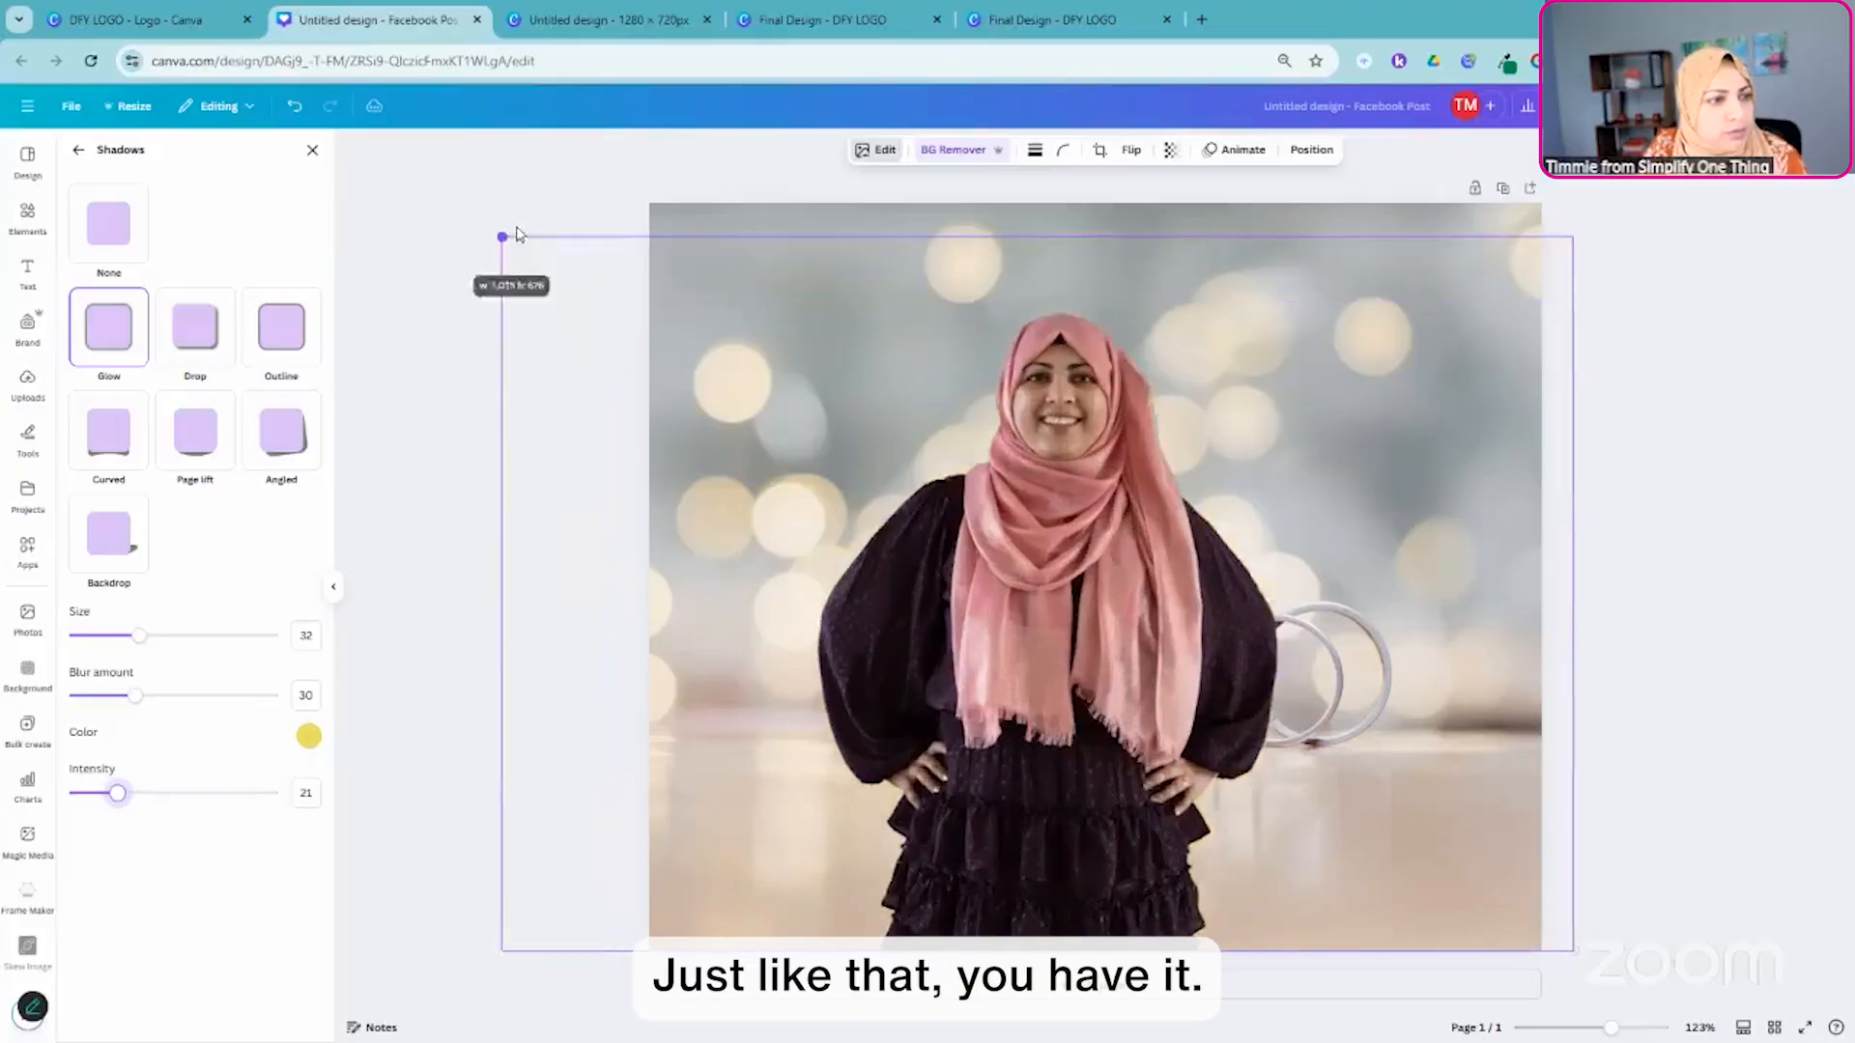
pyautogui.moveTo(995, 681); pyautogui.dragTo(1036, 726)
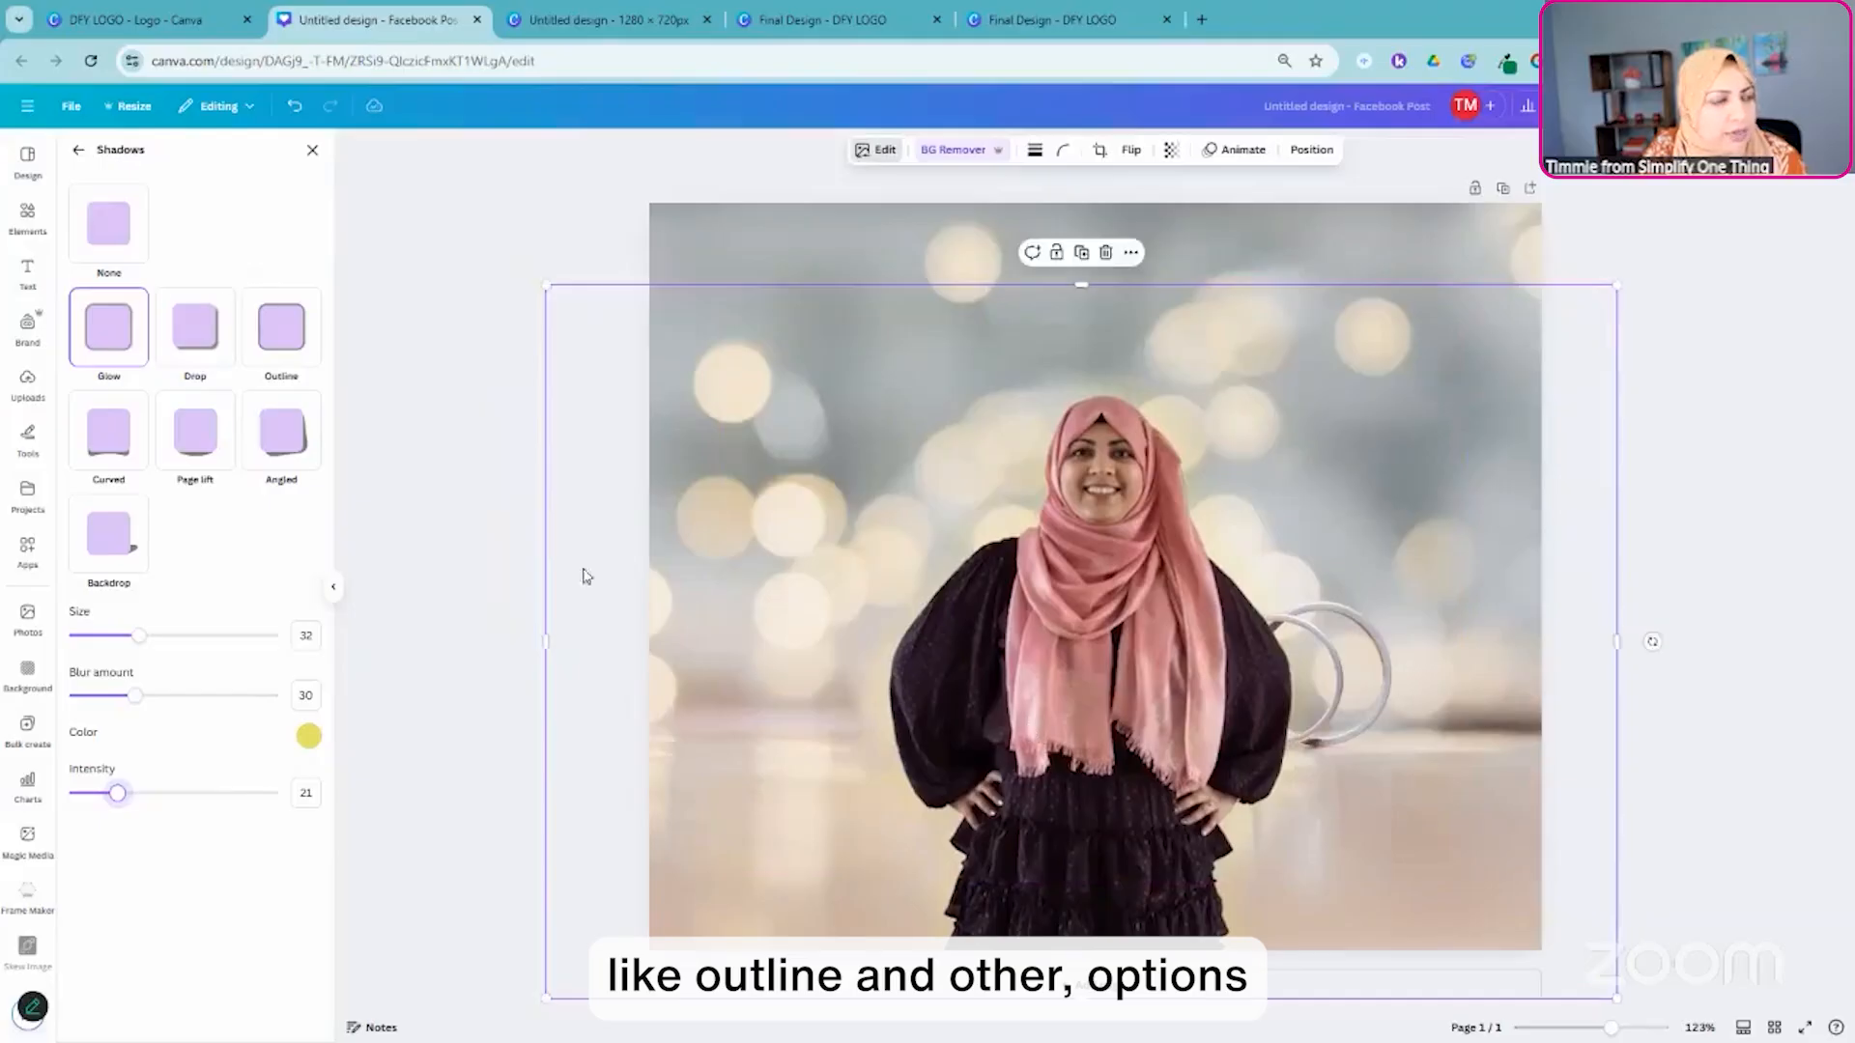
# - Change the portrait's shadow to an Outline, try white, and settle on near-black (#070707) at size 15
pyautogui.click(280, 350)
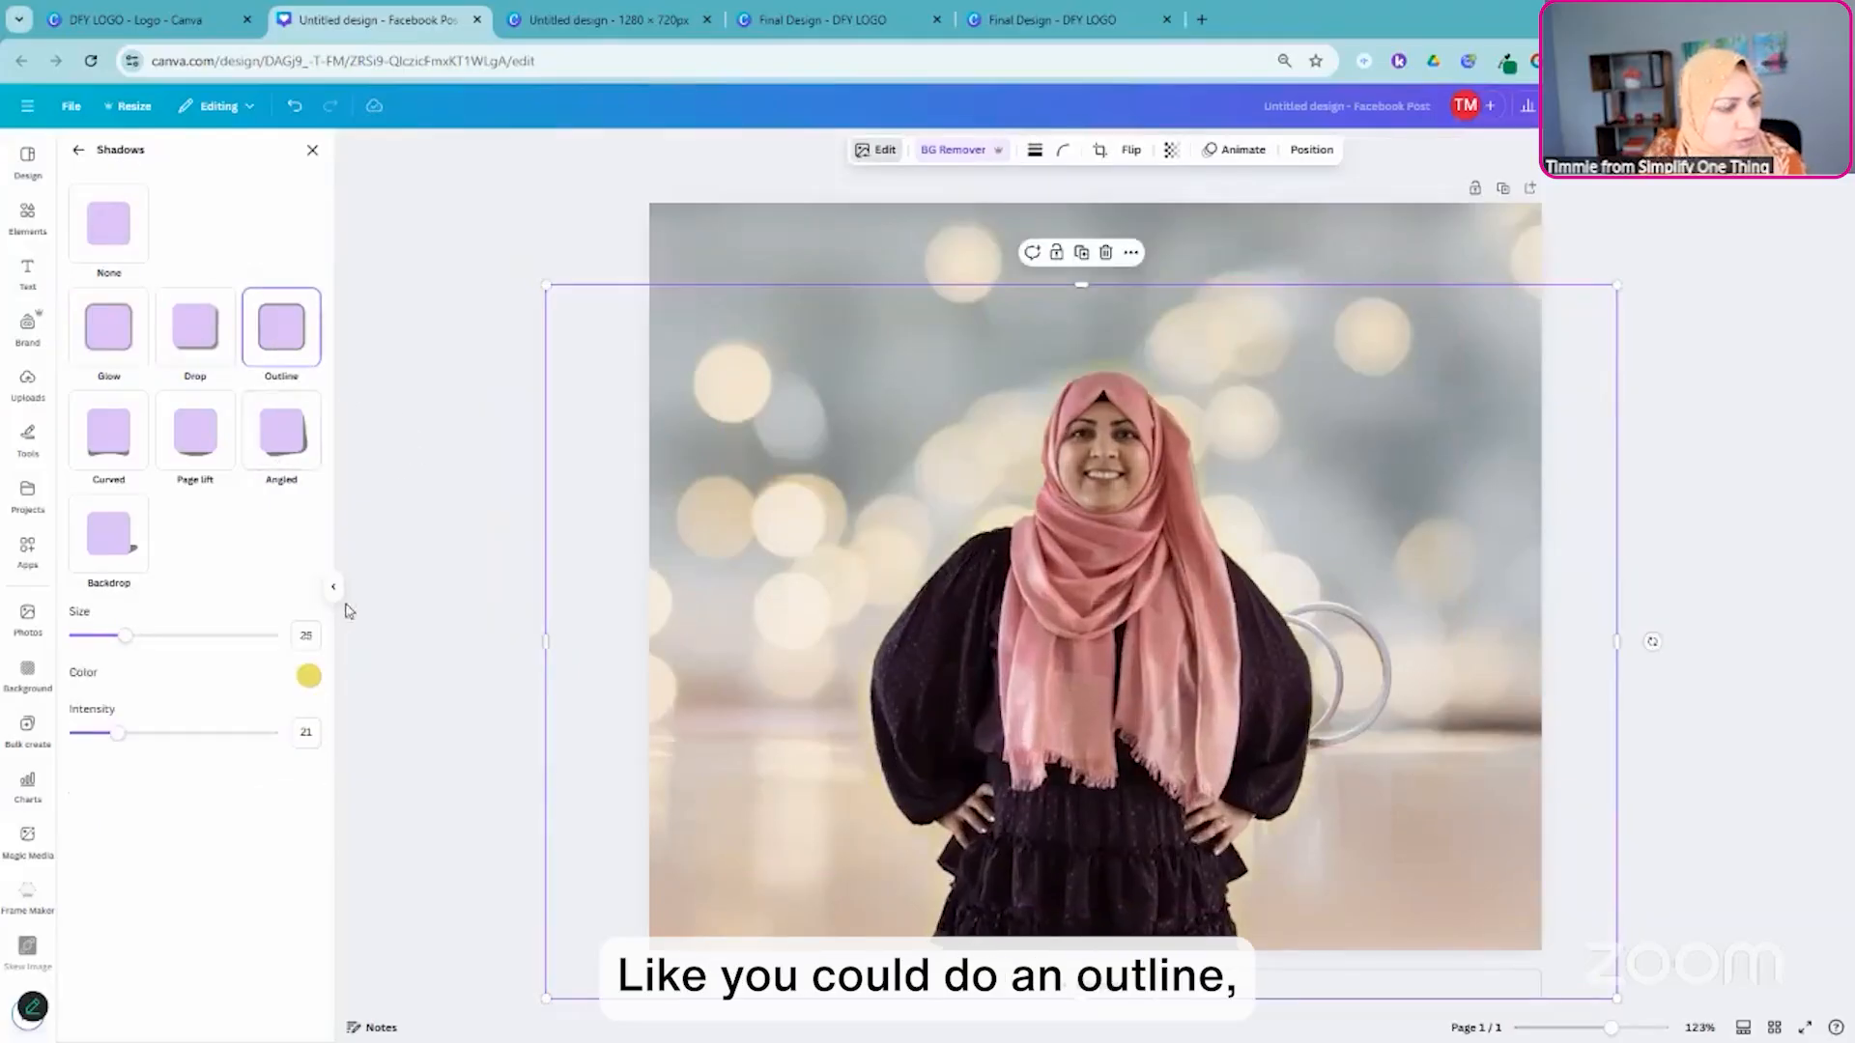
pyautogui.click(308, 676)
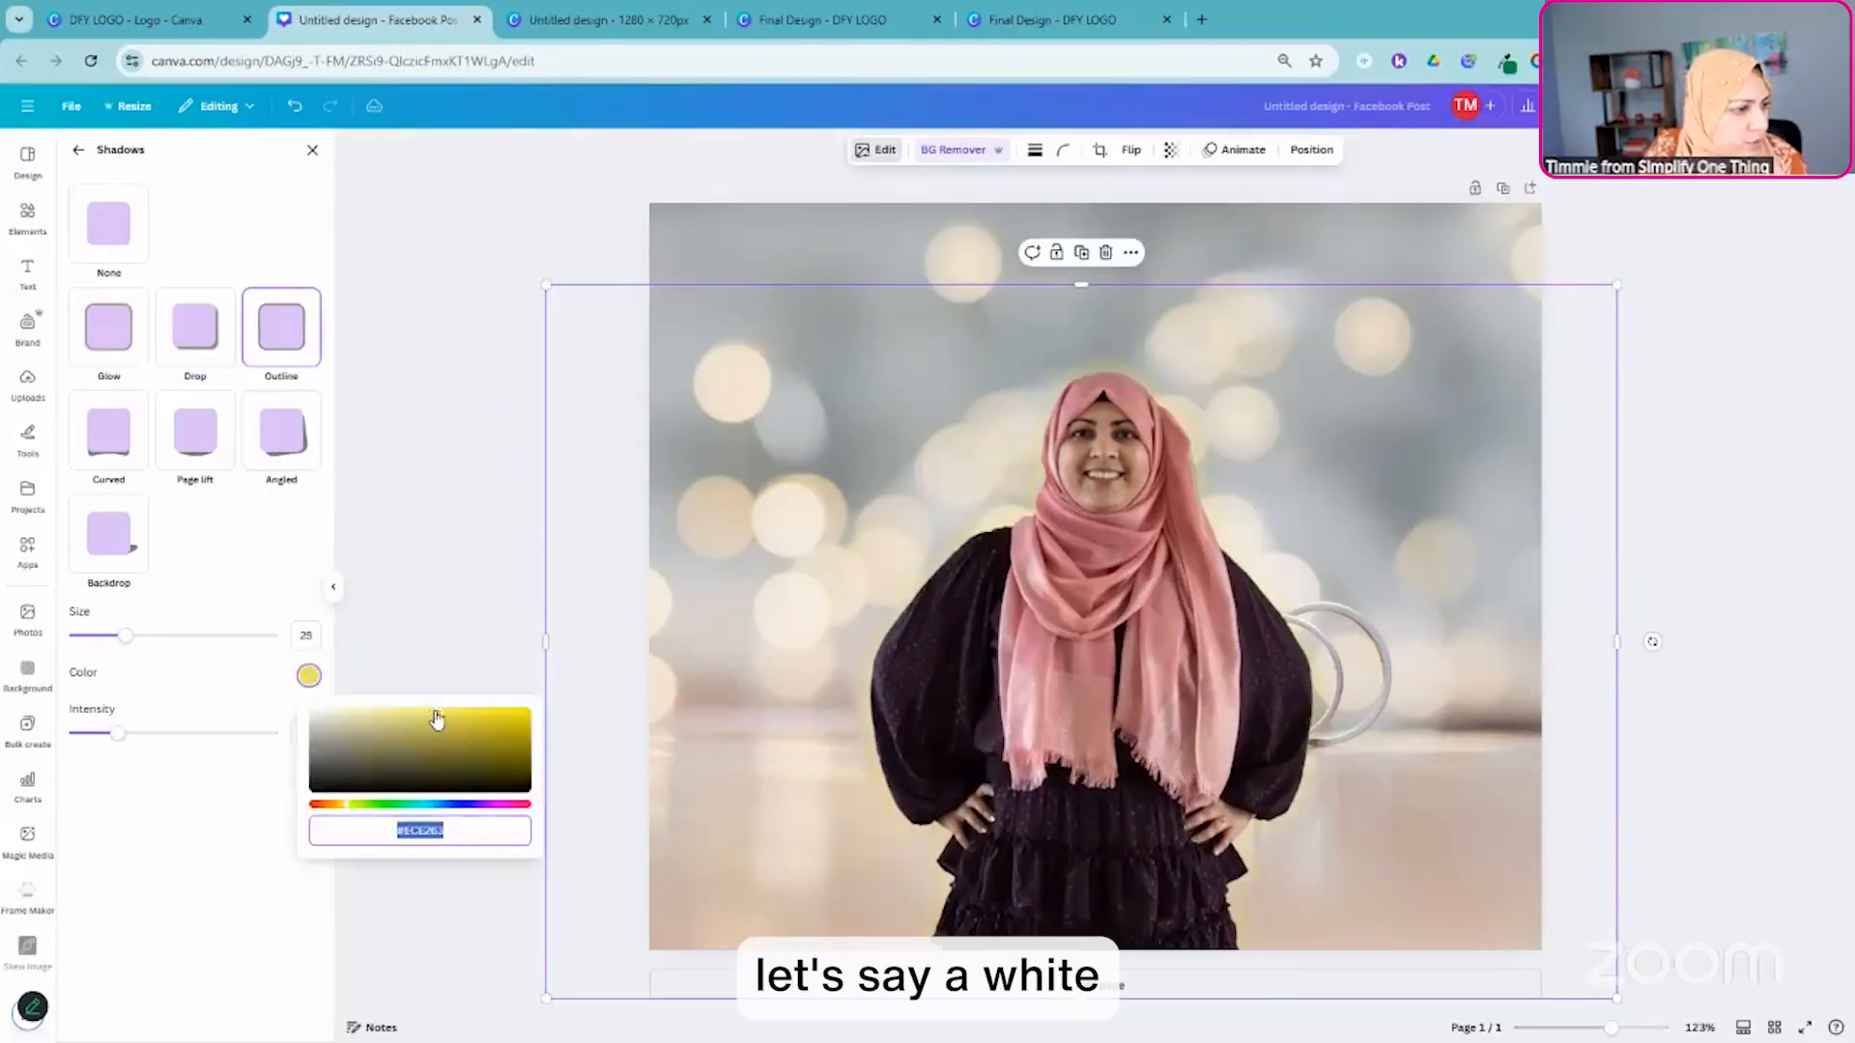
pyautogui.moveTo(437, 716); pyautogui.dragTo(310, 708)
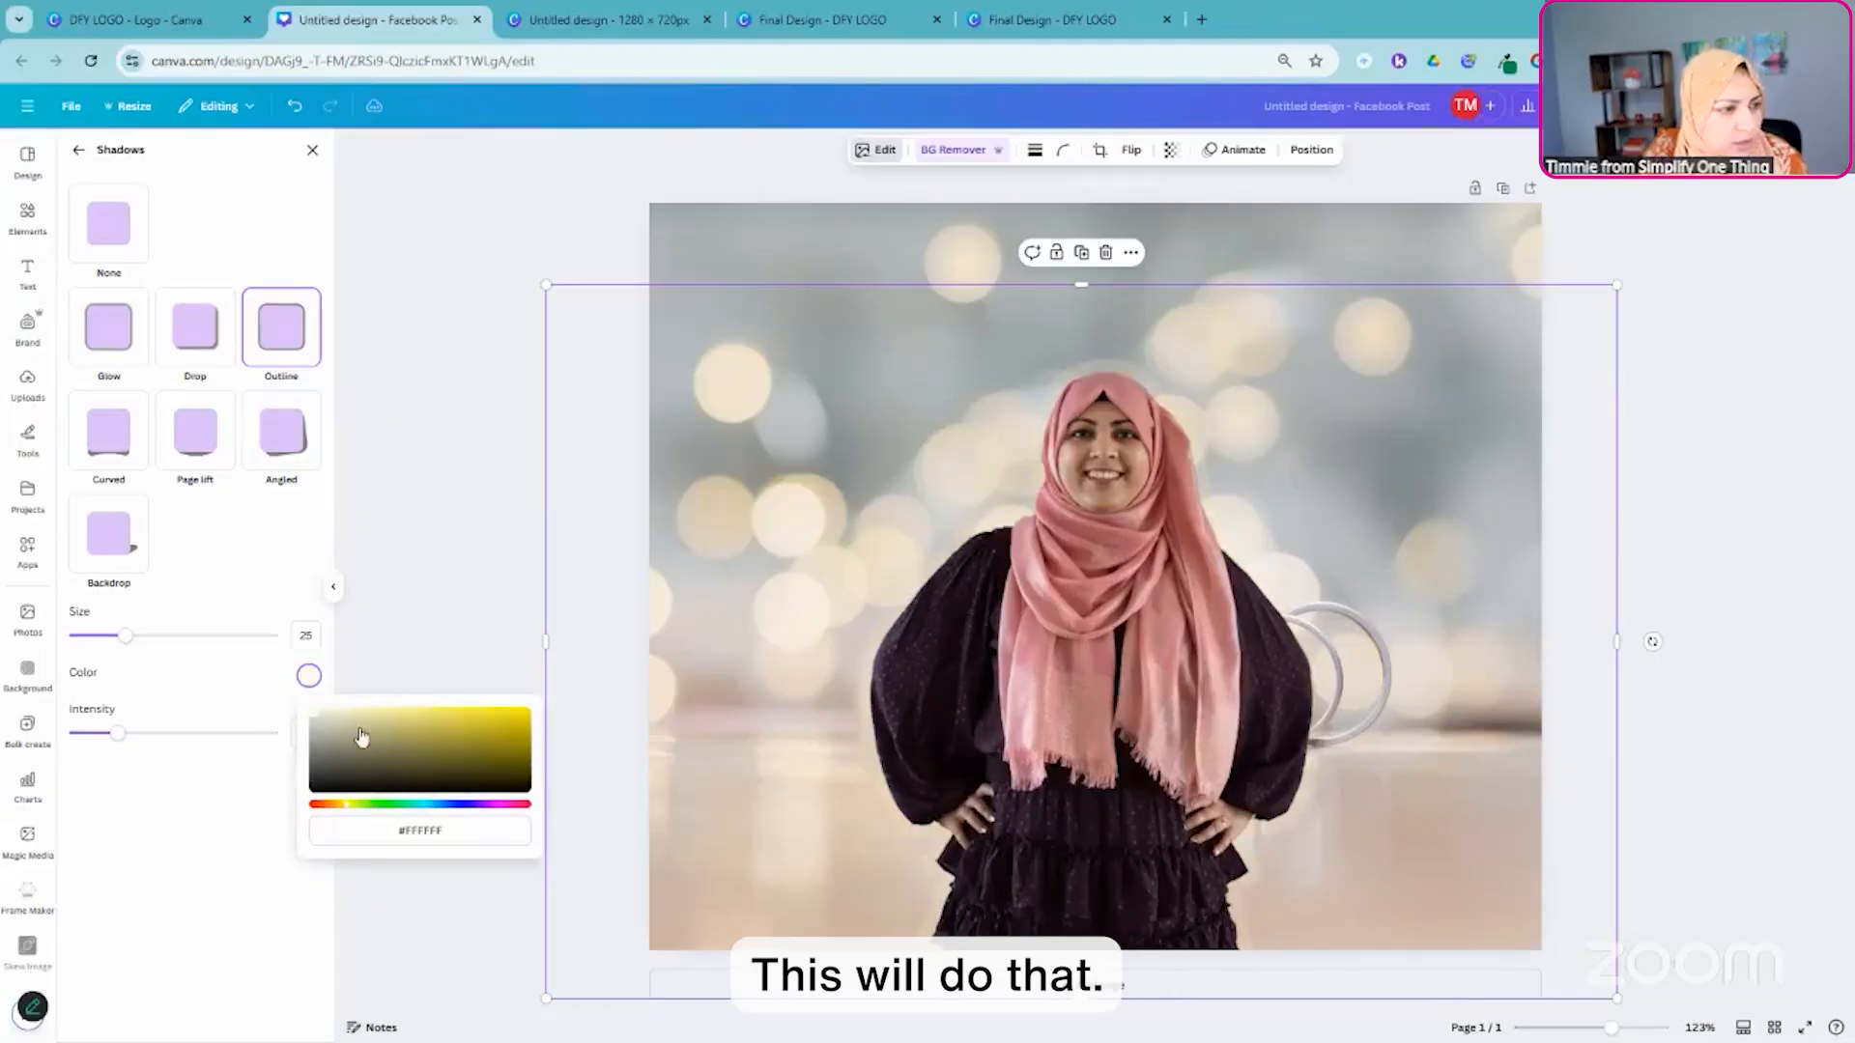
pyautogui.moveTo(363, 797); pyautogui.dragTo(299, 793)
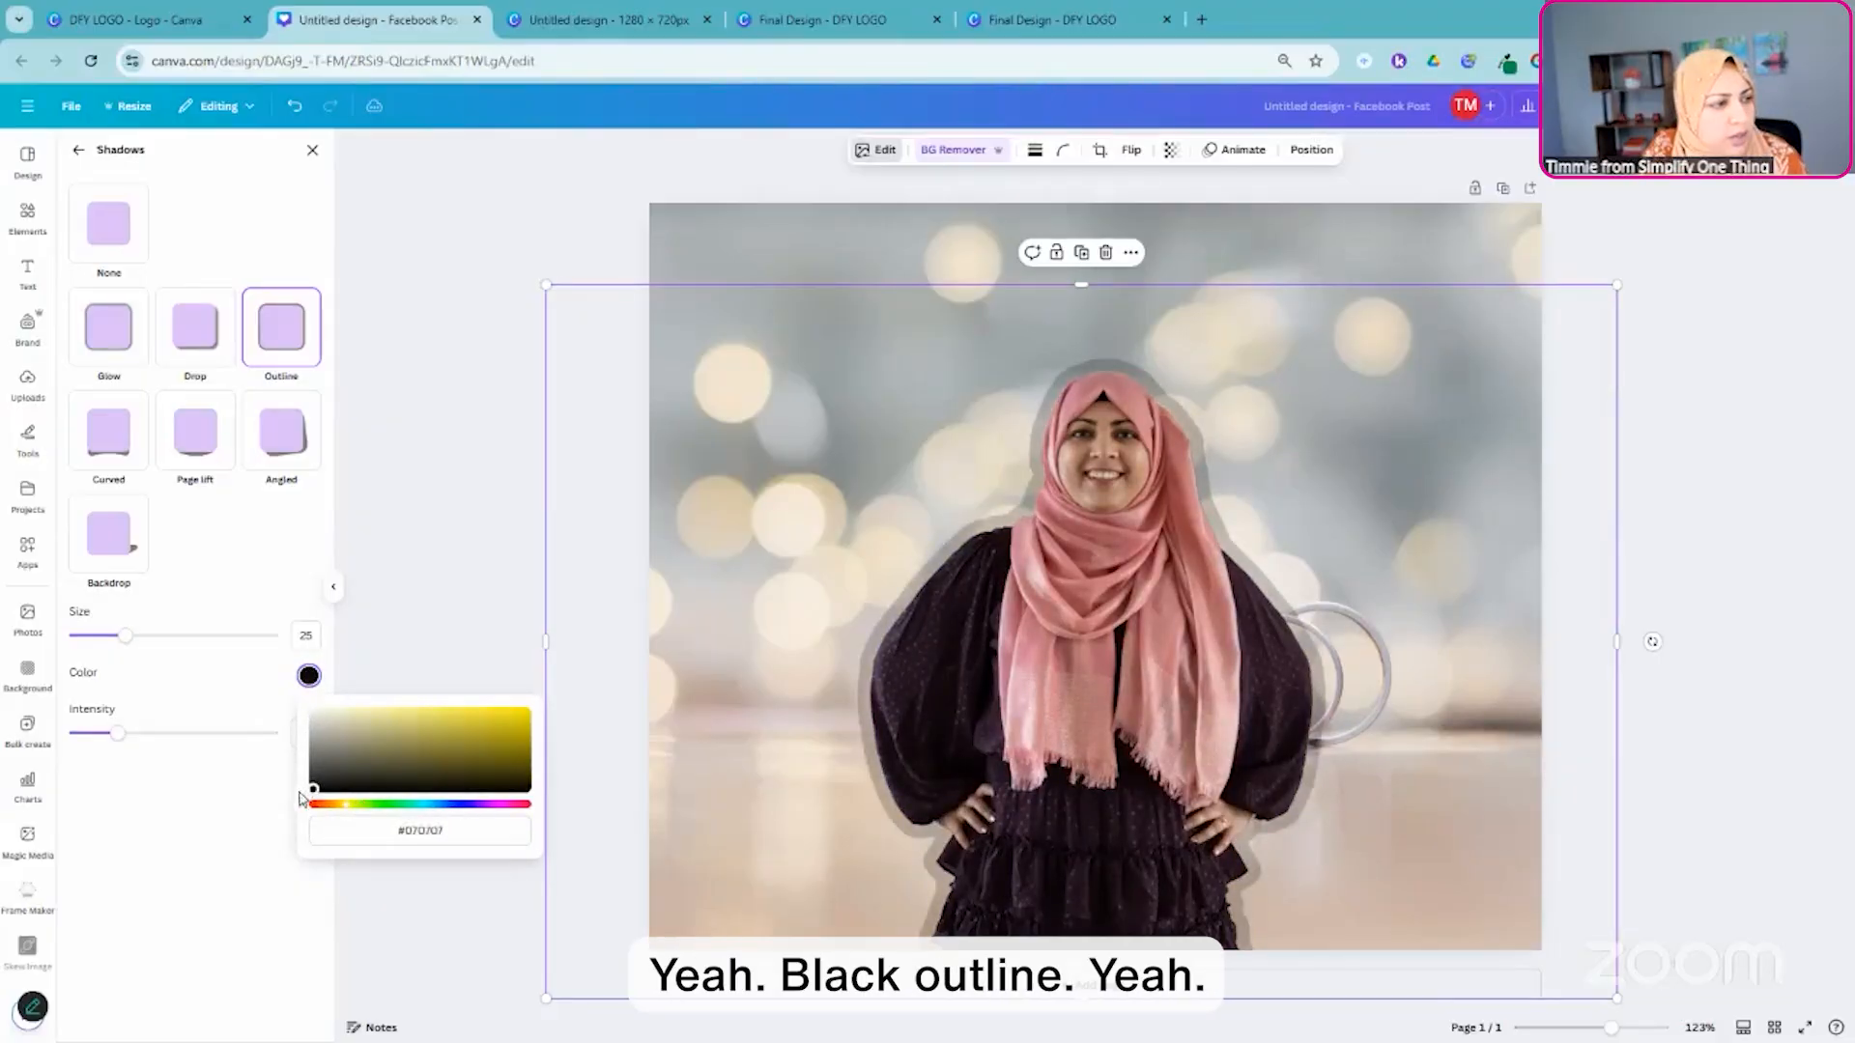
pyautogui.click(315, 634)
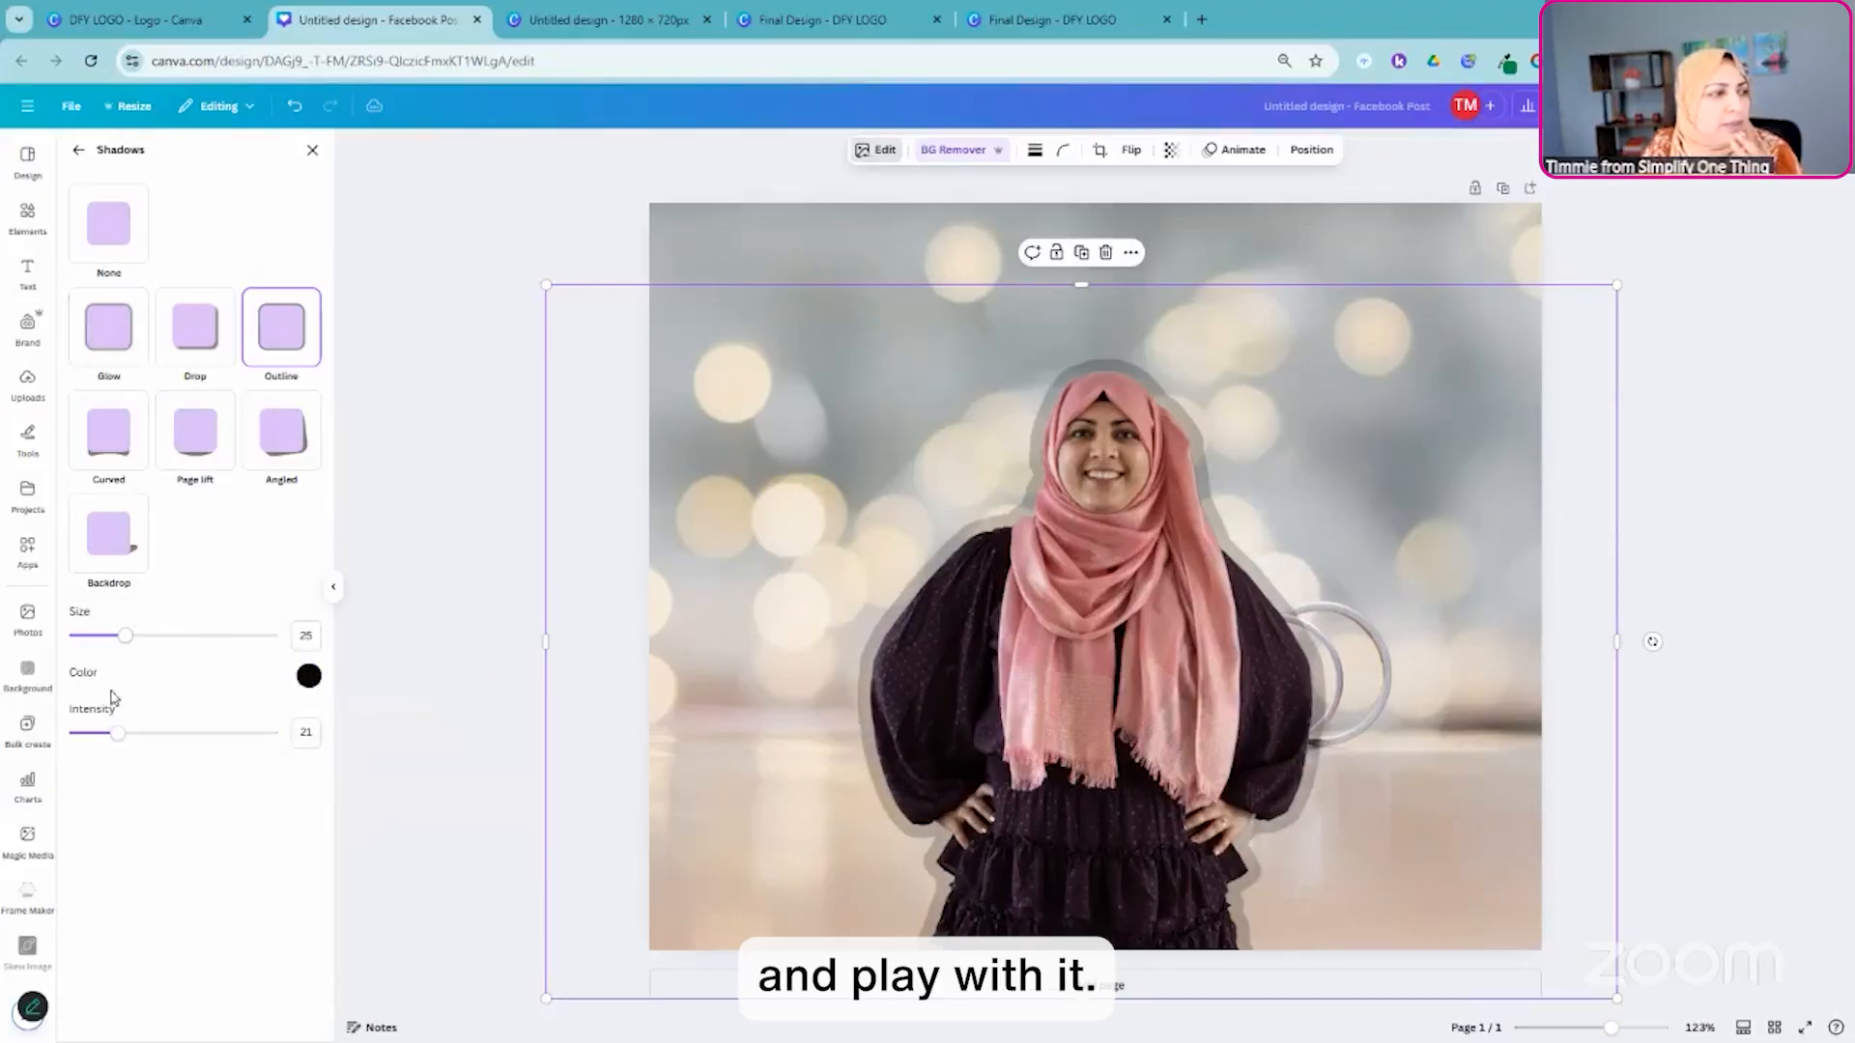
pyautogui.moveTo(125, 636)
pyautogui.mouseDown()
pyautogui.moveTo(91, 636)
pyautogui.moveTo(106, 645)
pyautogui.mouseUp()
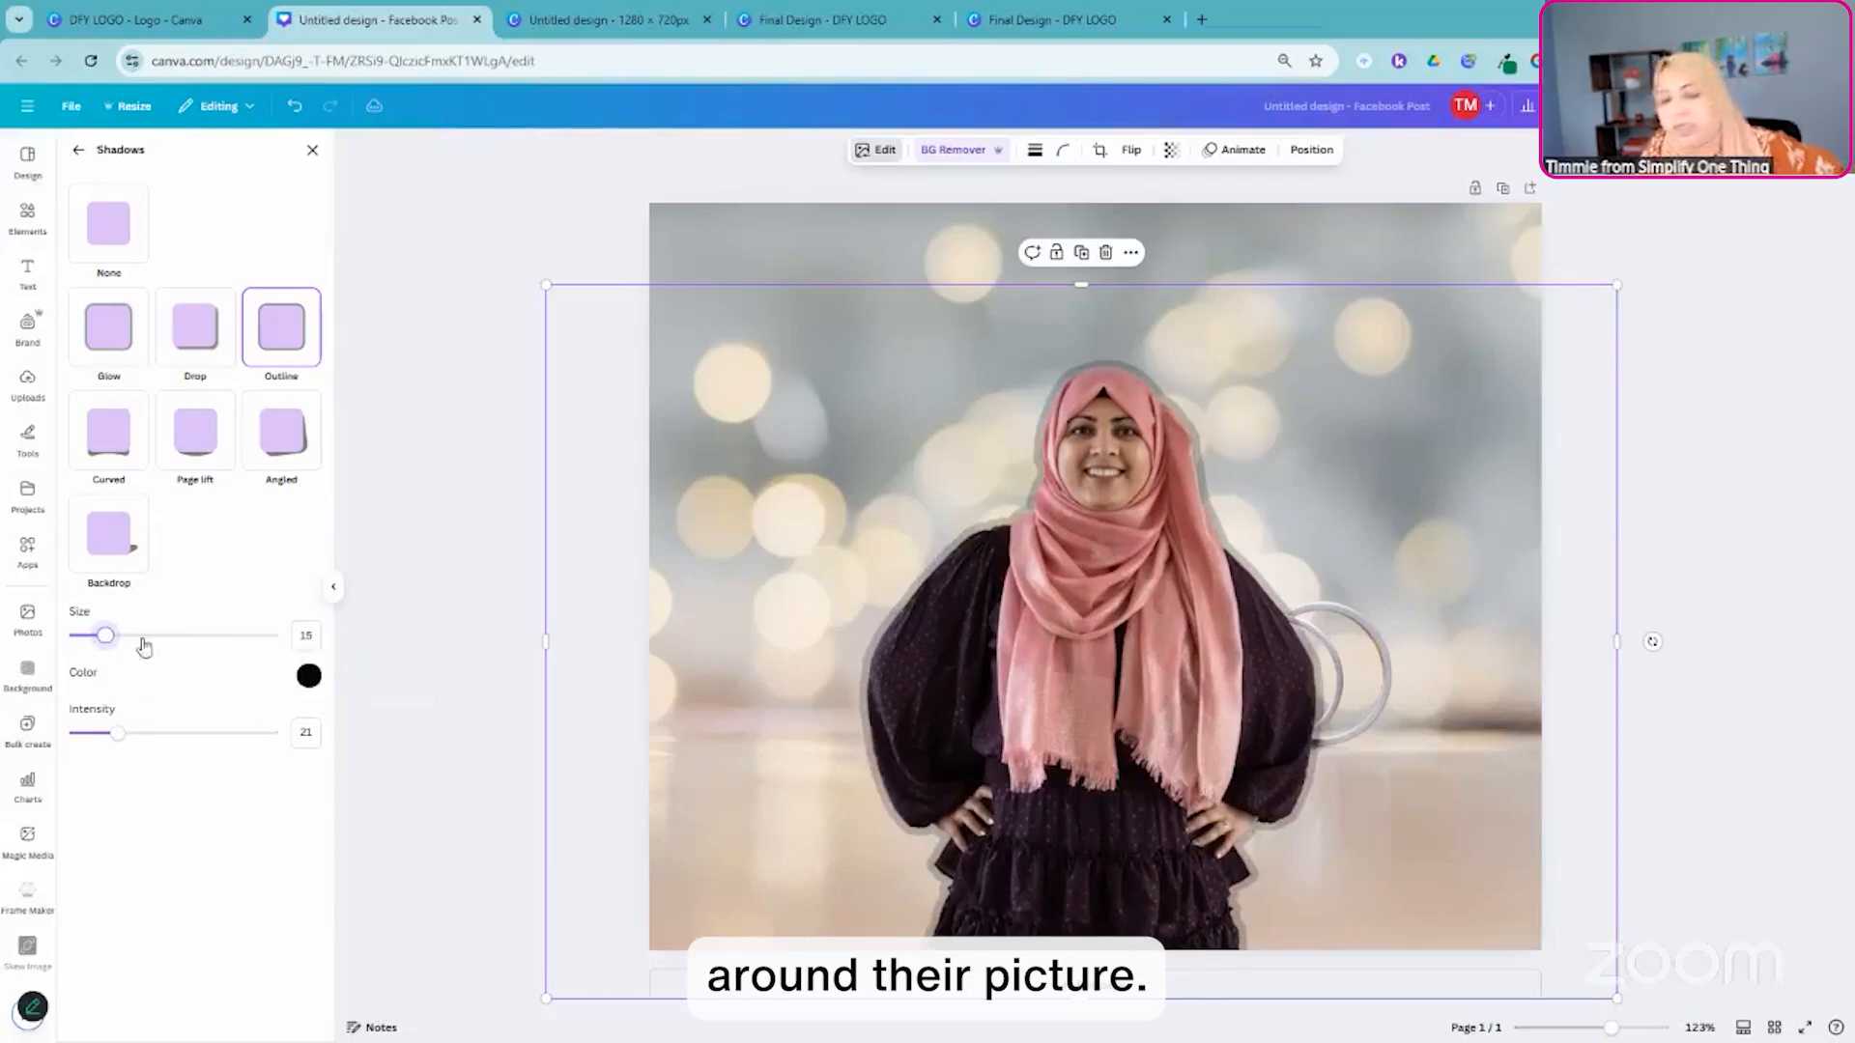
# - Switch the portrait's shadow effect back to Glow and color it light red
pyautogui.click(149, 369)
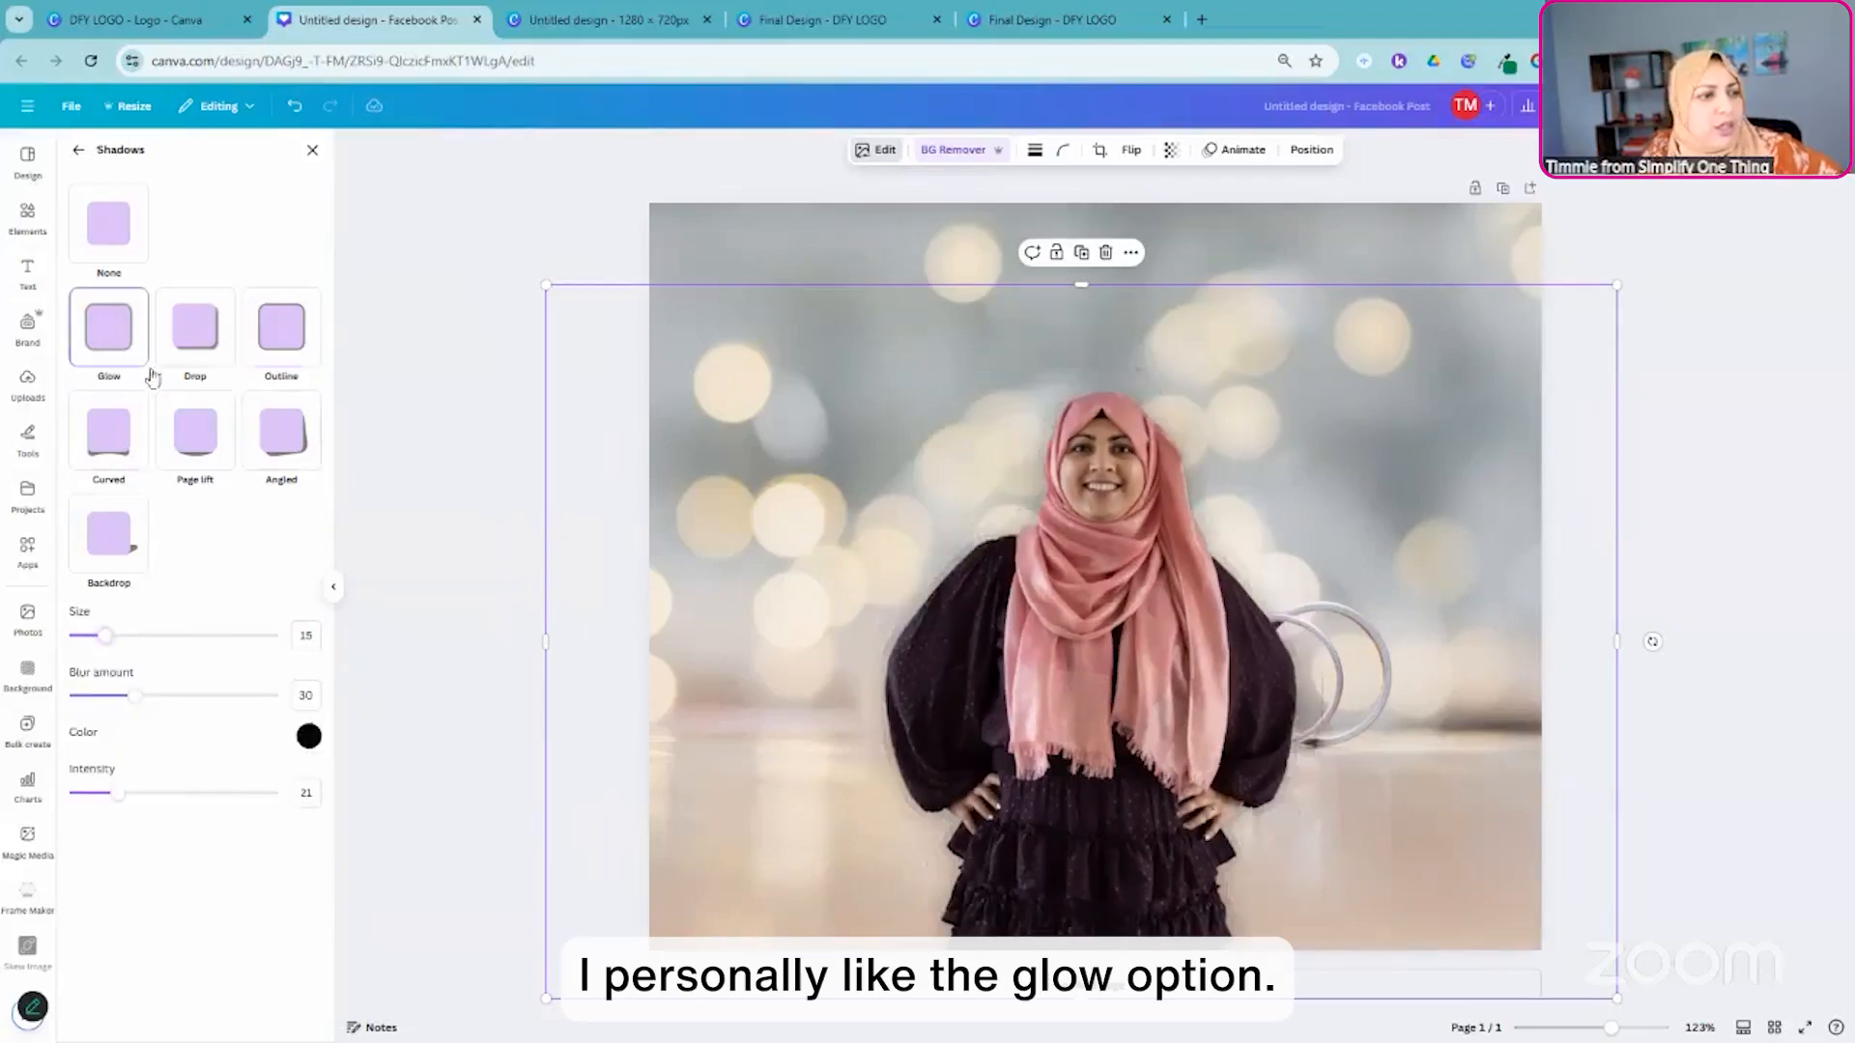
pyautogui.click(308, 736)
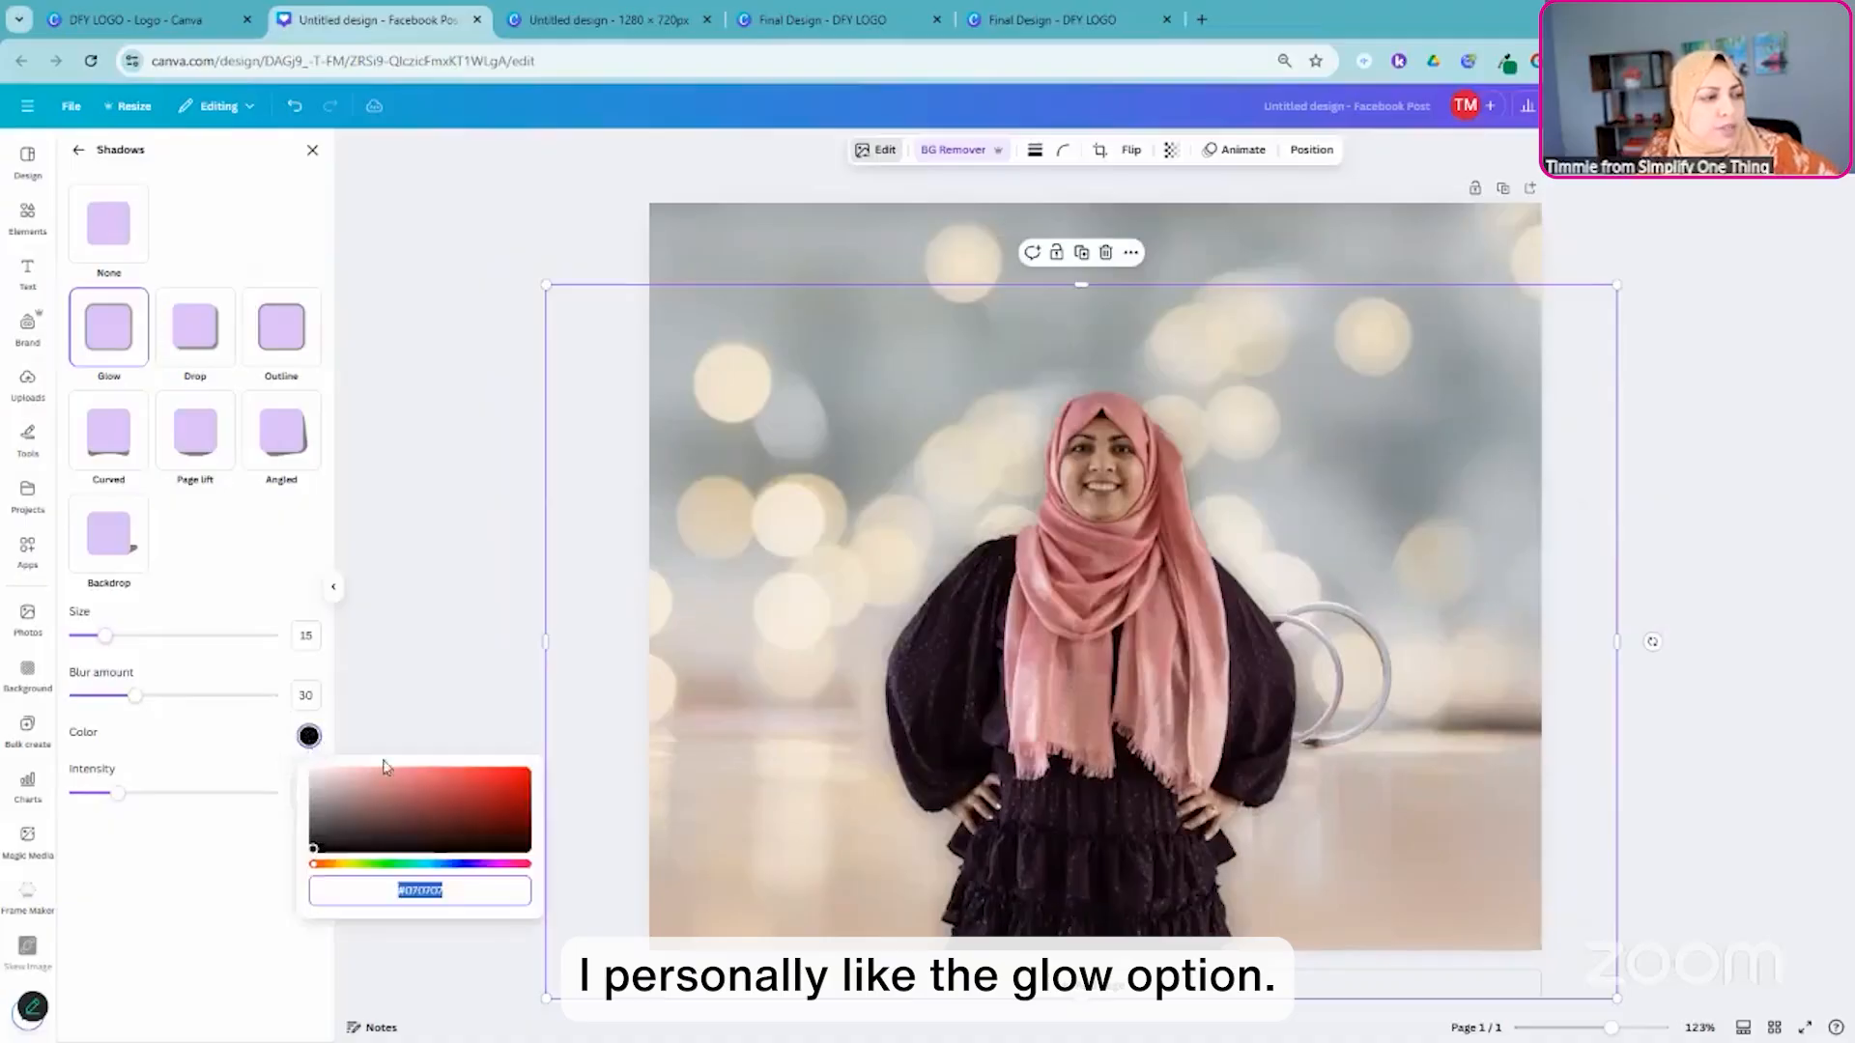
pyautogui.click(411, 771)
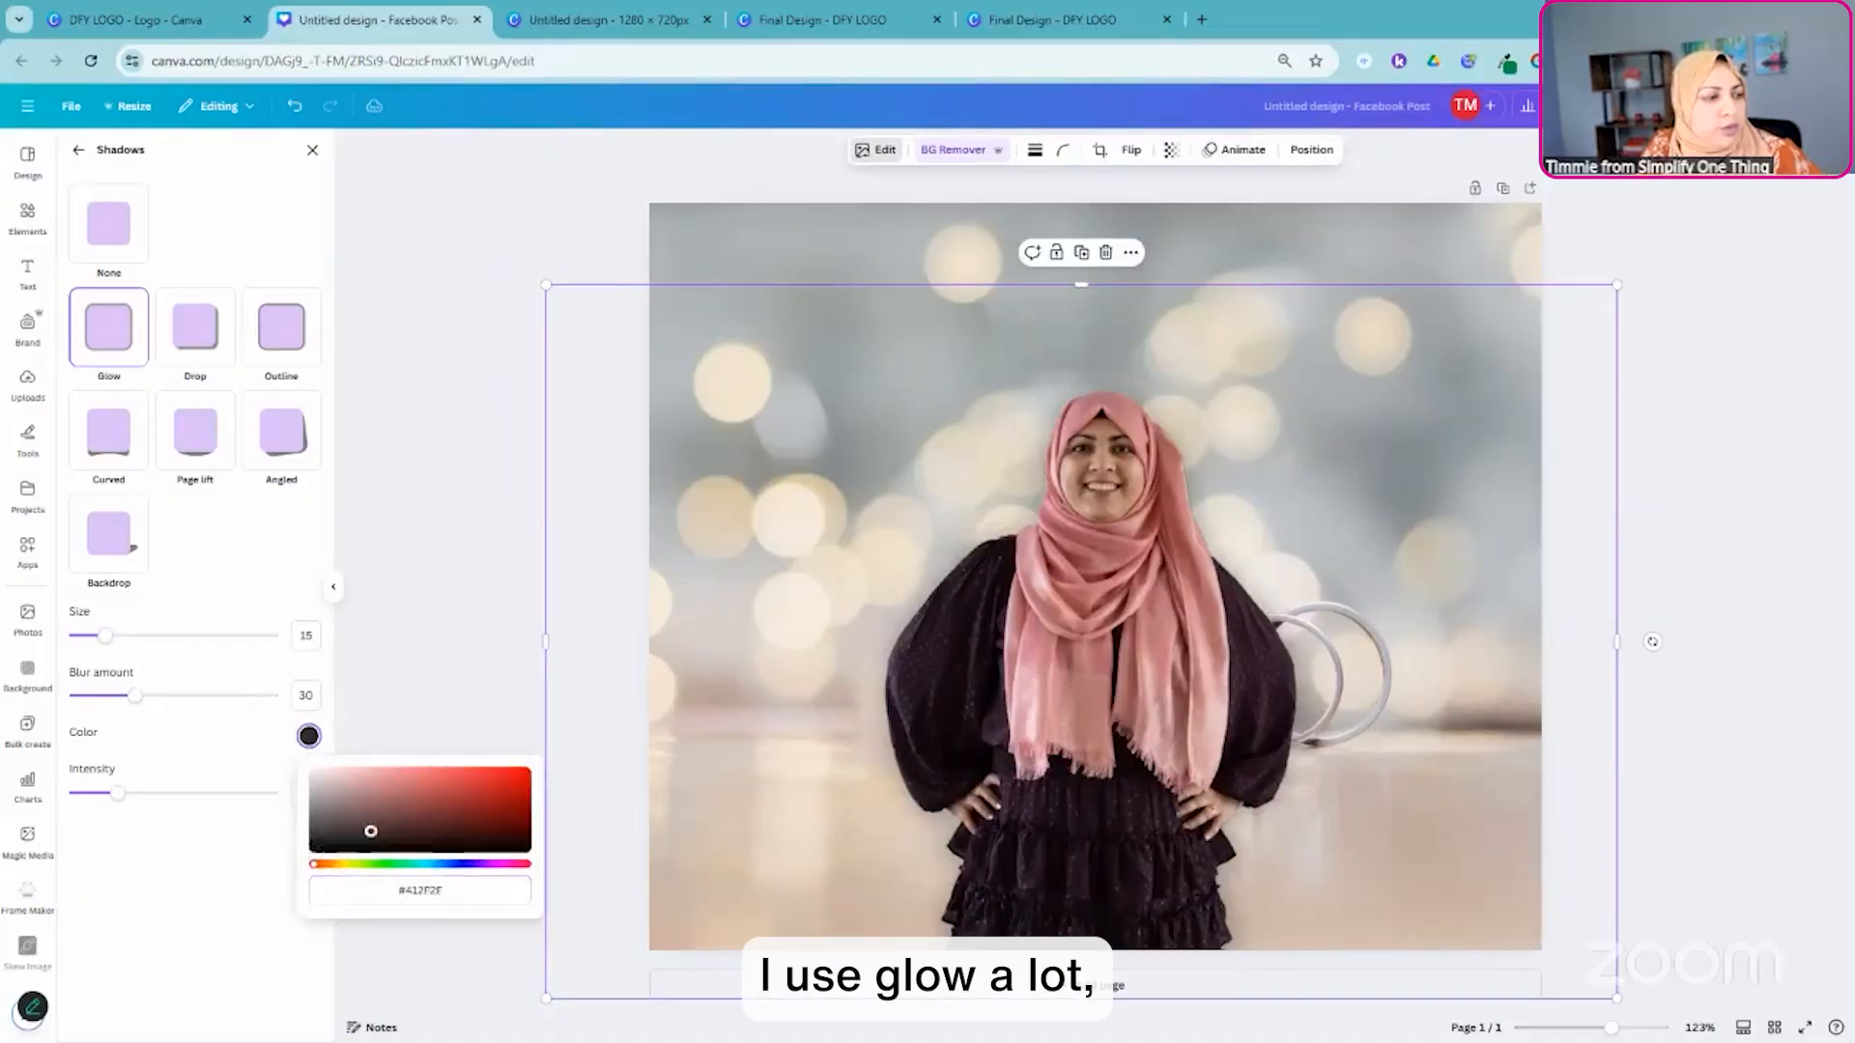
pyautogui.click(389, 757)
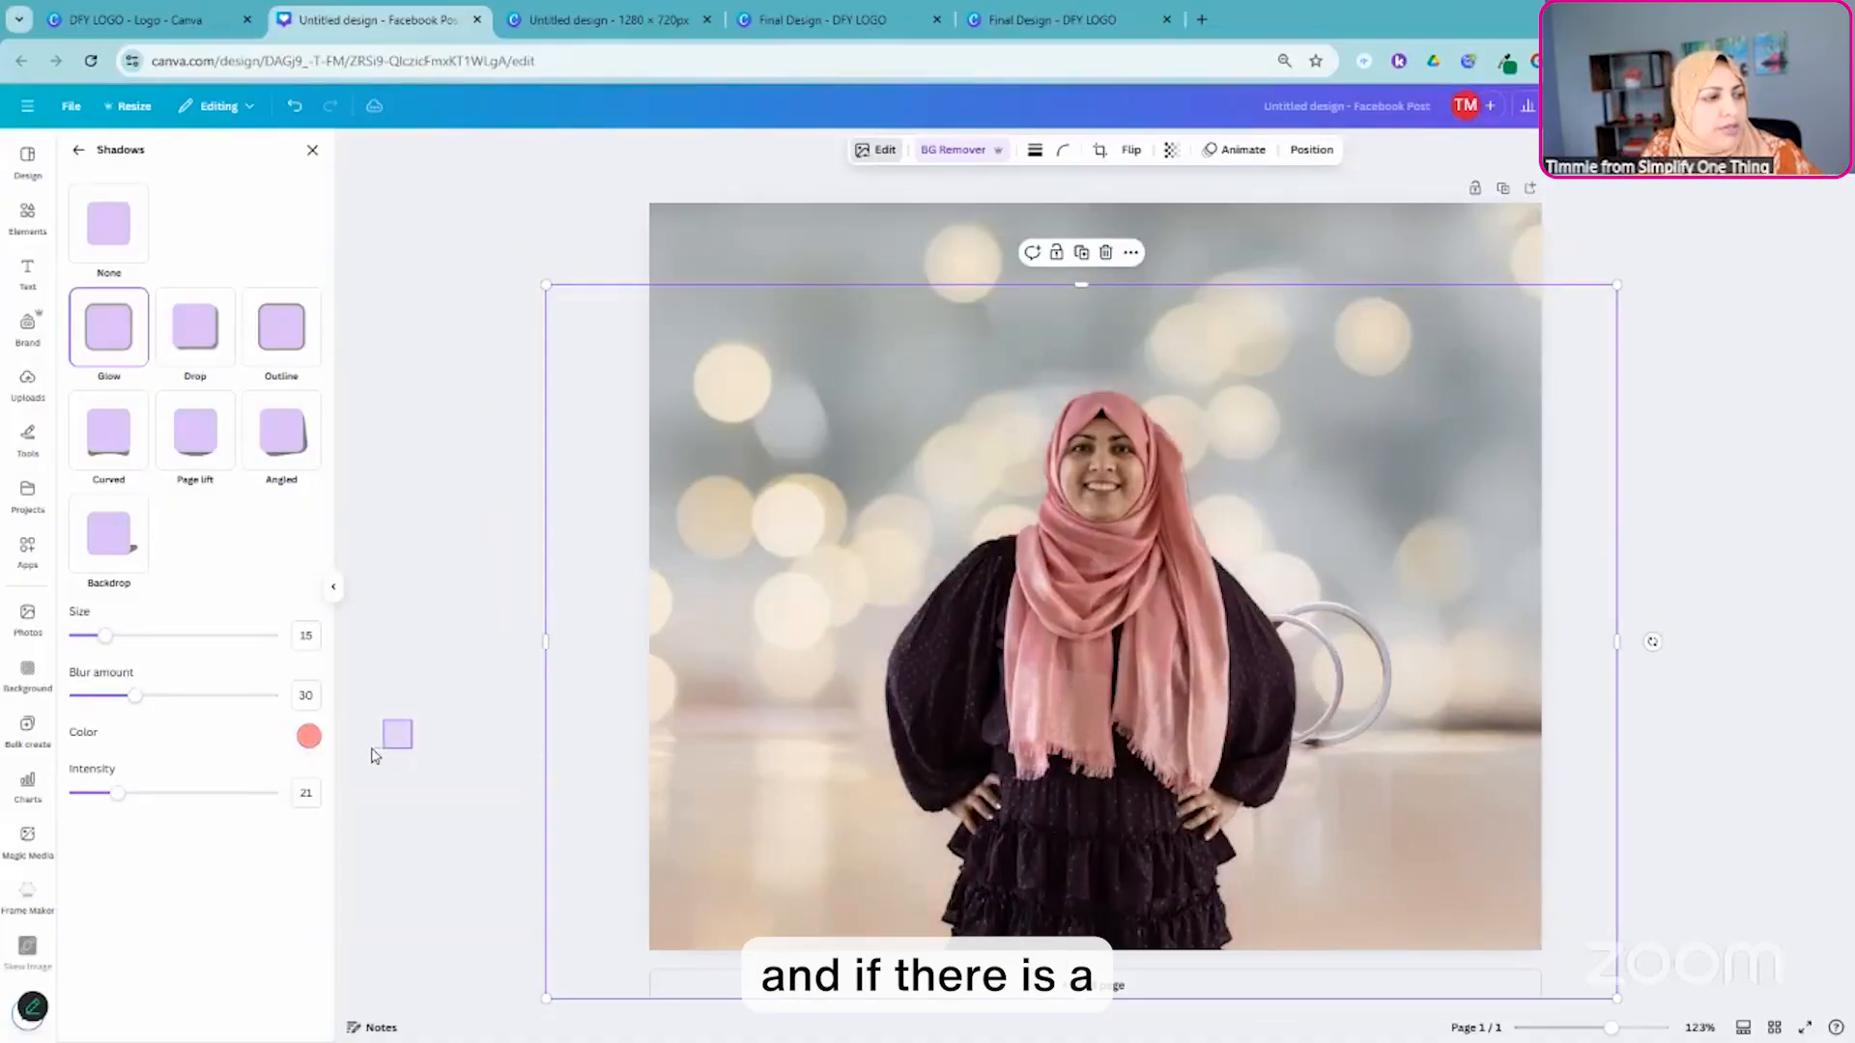
pyautogui.click(312, 150)
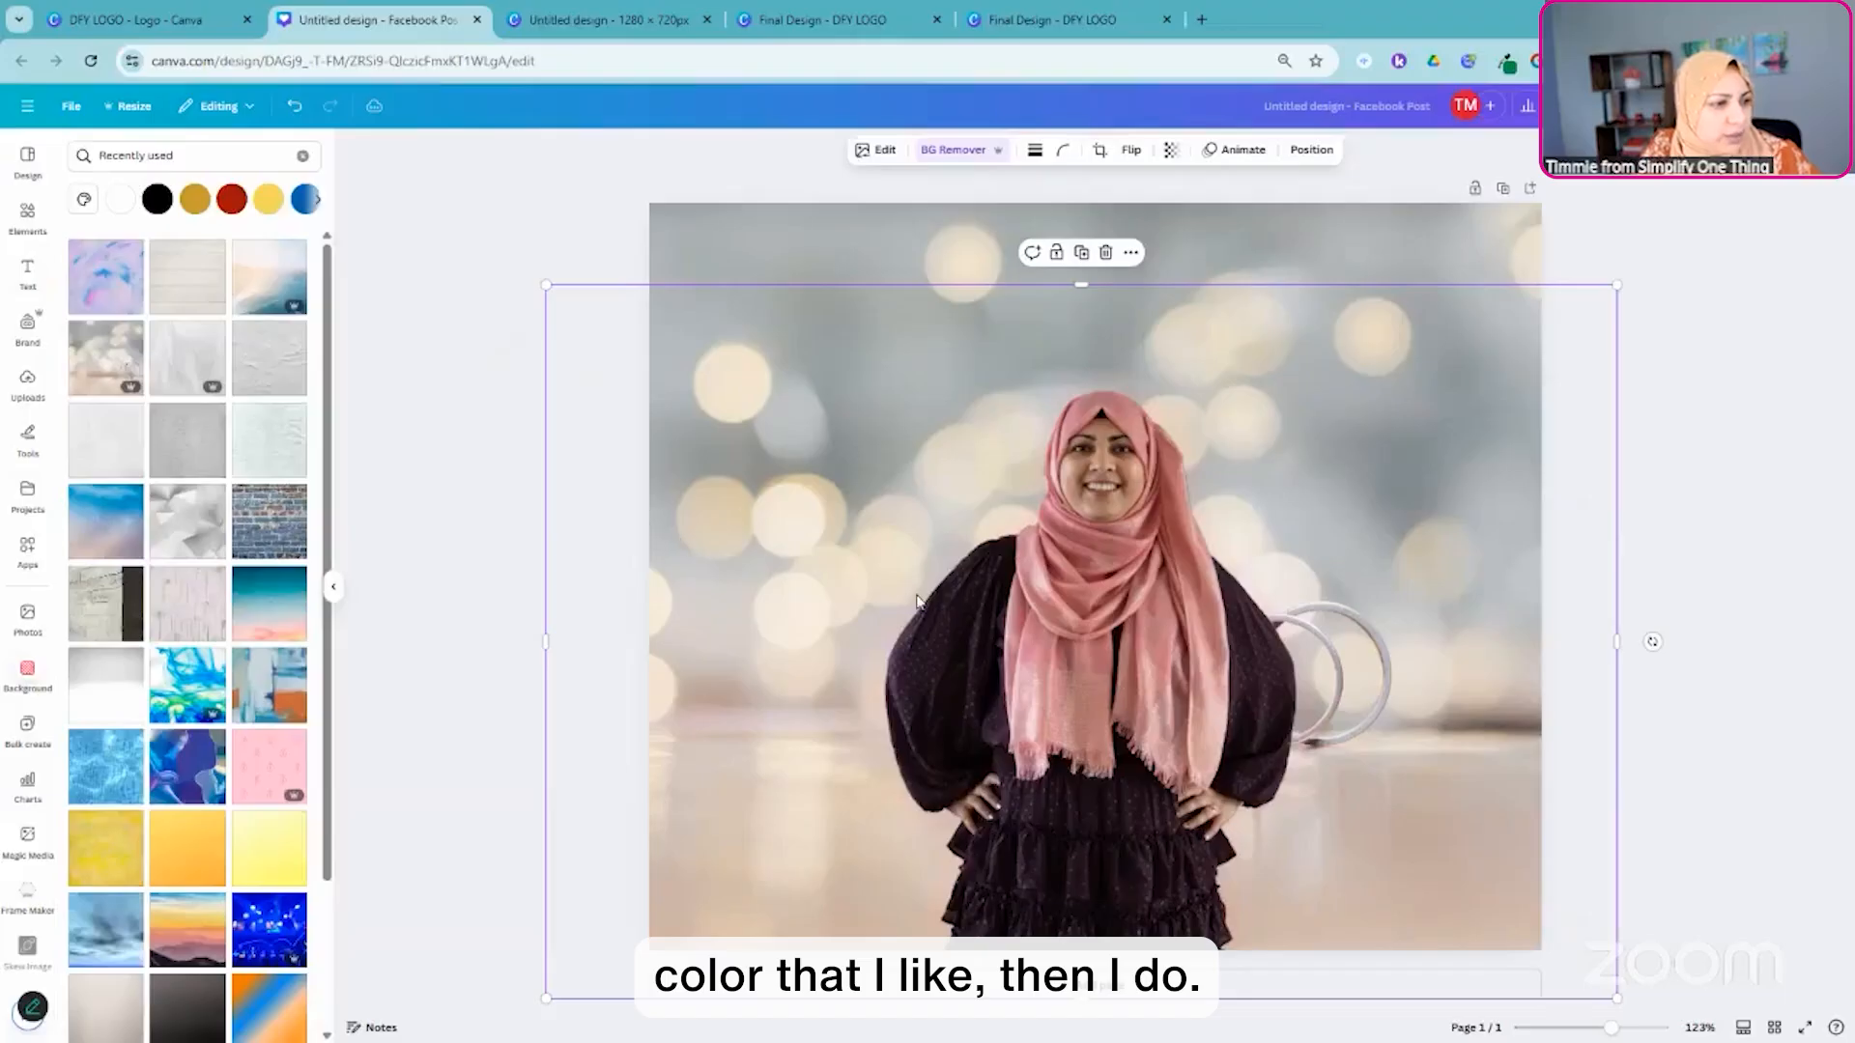
# - Reopen the portrait's shadow settings and inspect the glow color's hex code
pyautogui.click(875, 150)
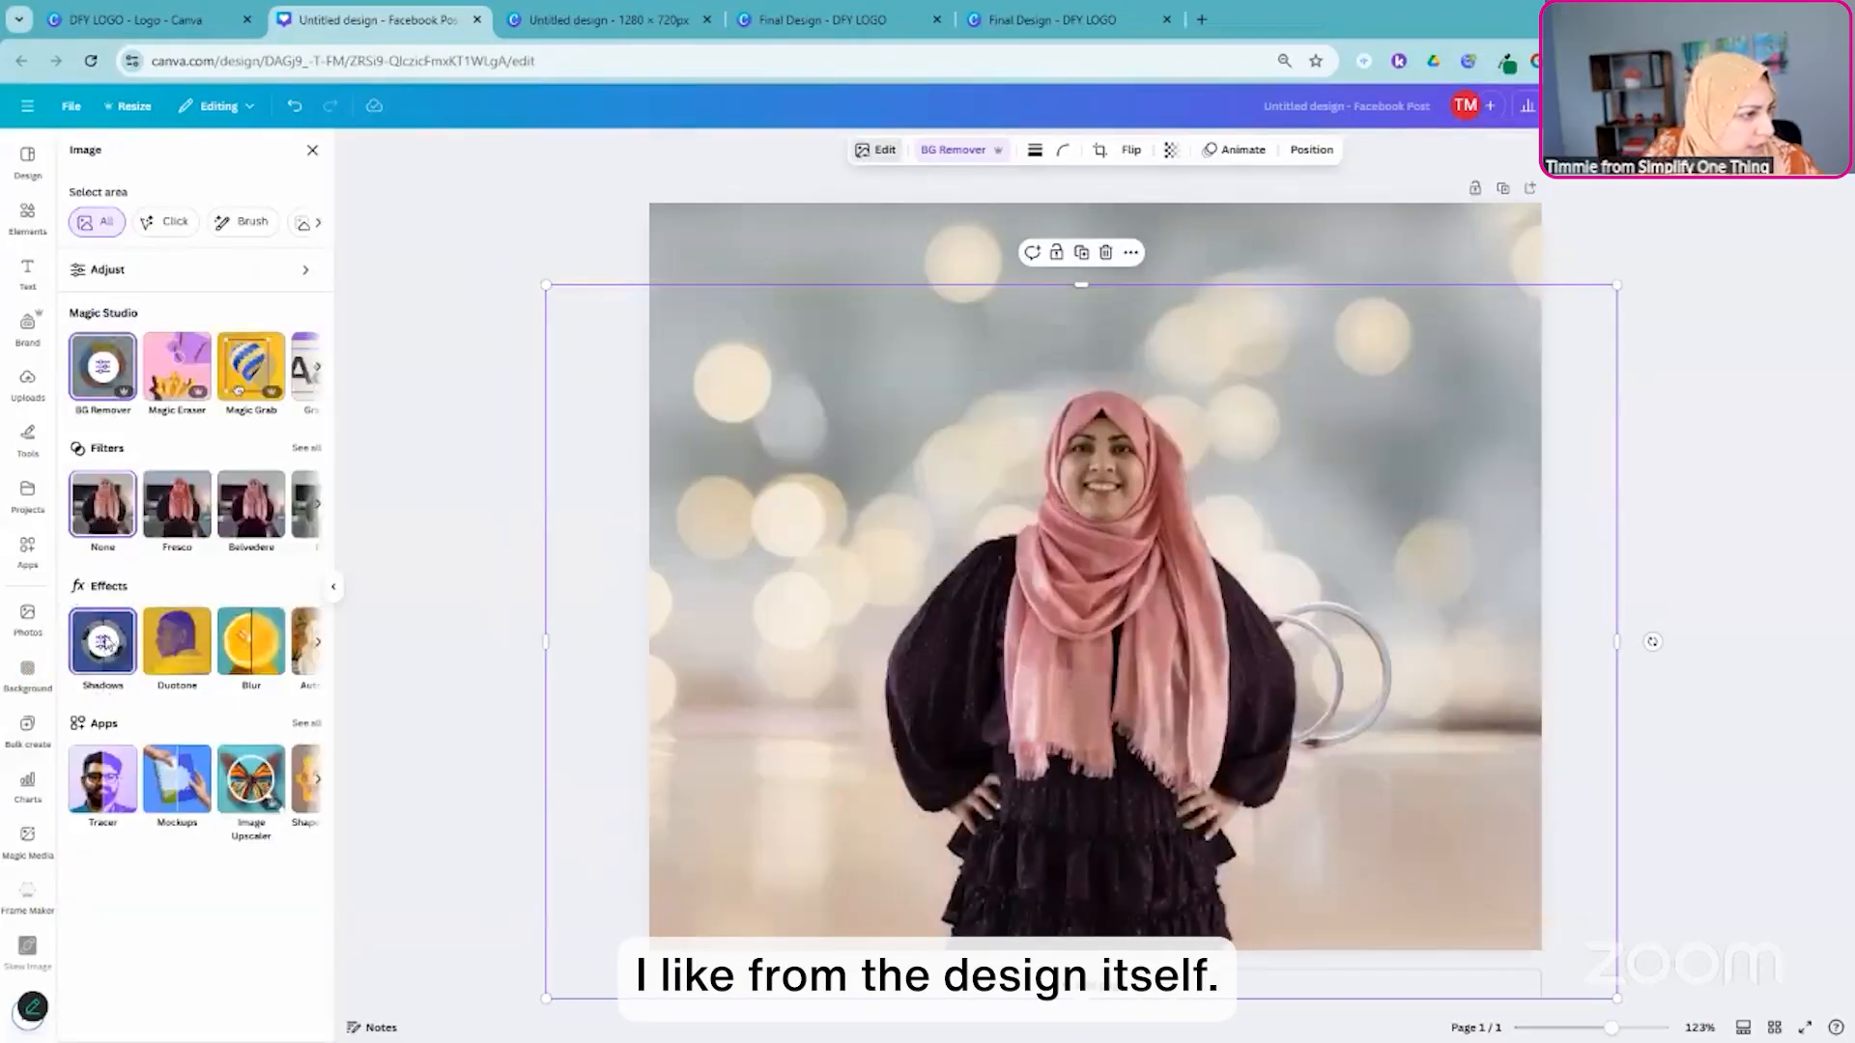
pyautogui.click(104, 642)
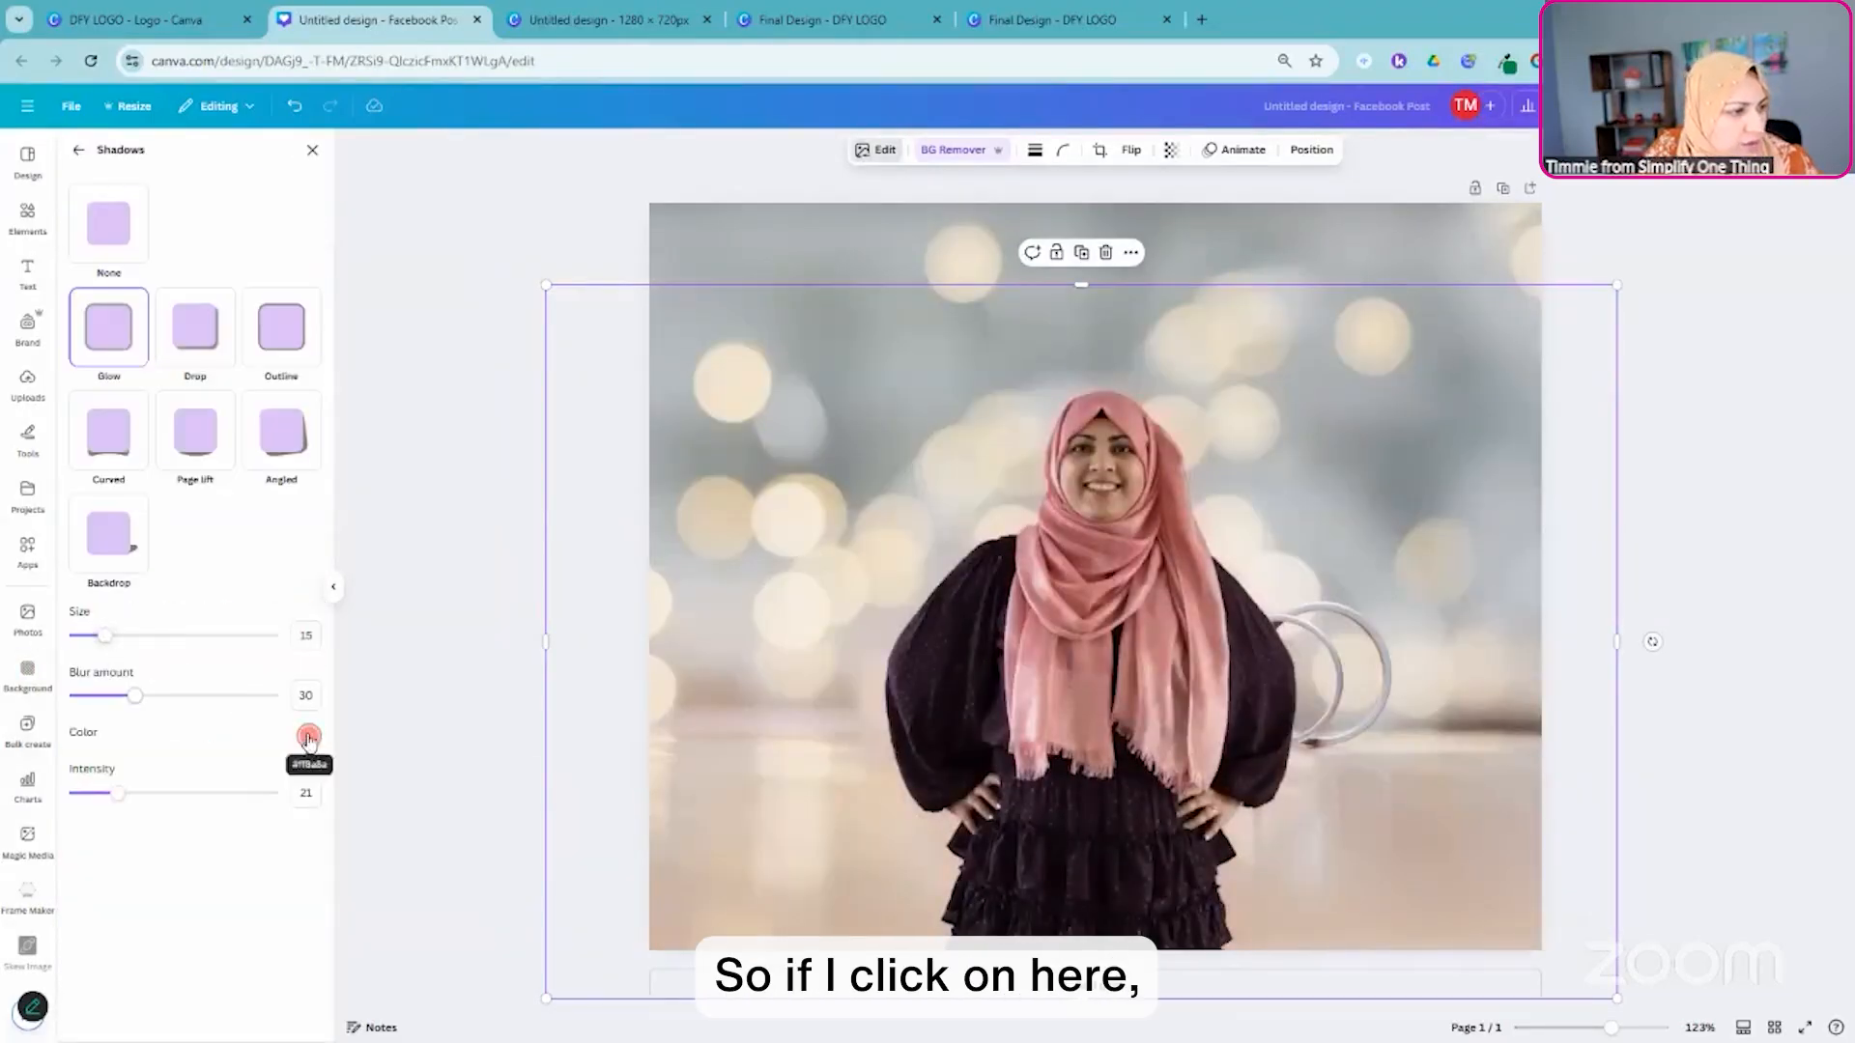
pyautogui.click(308, 738)
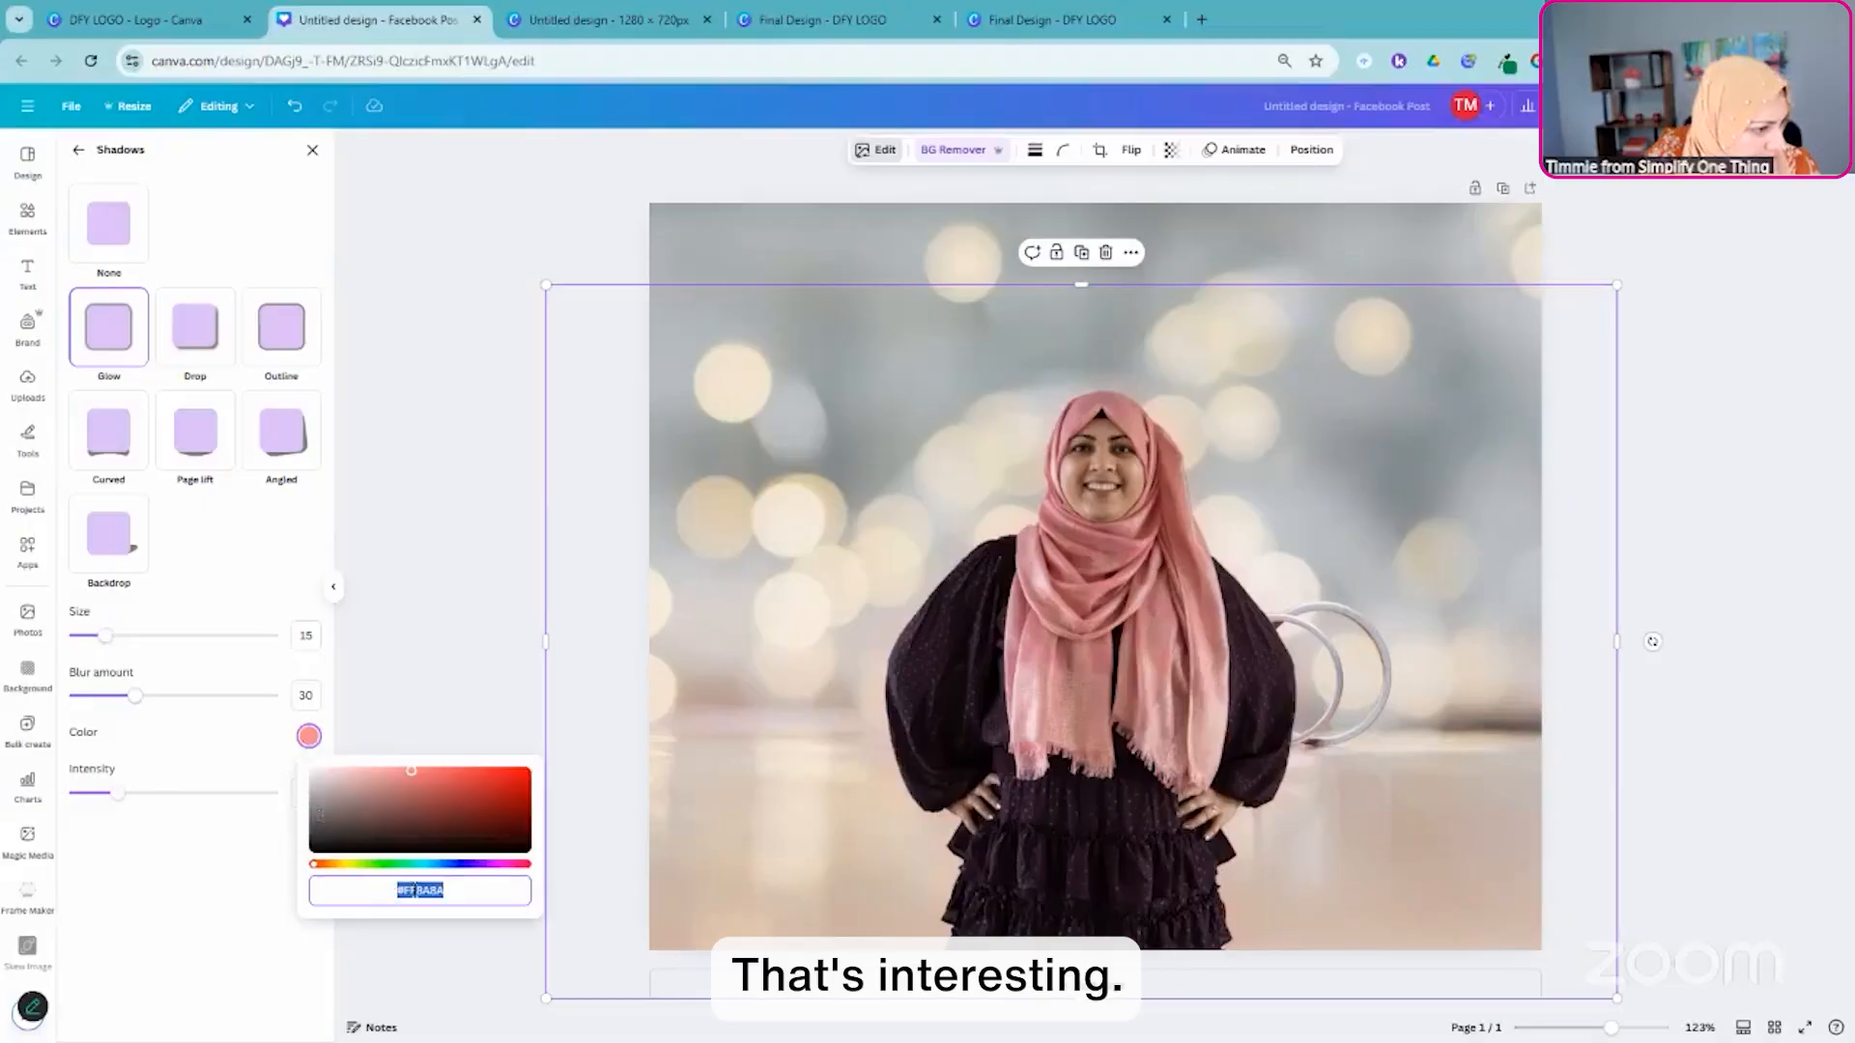
pyautogui.click(415, 890)
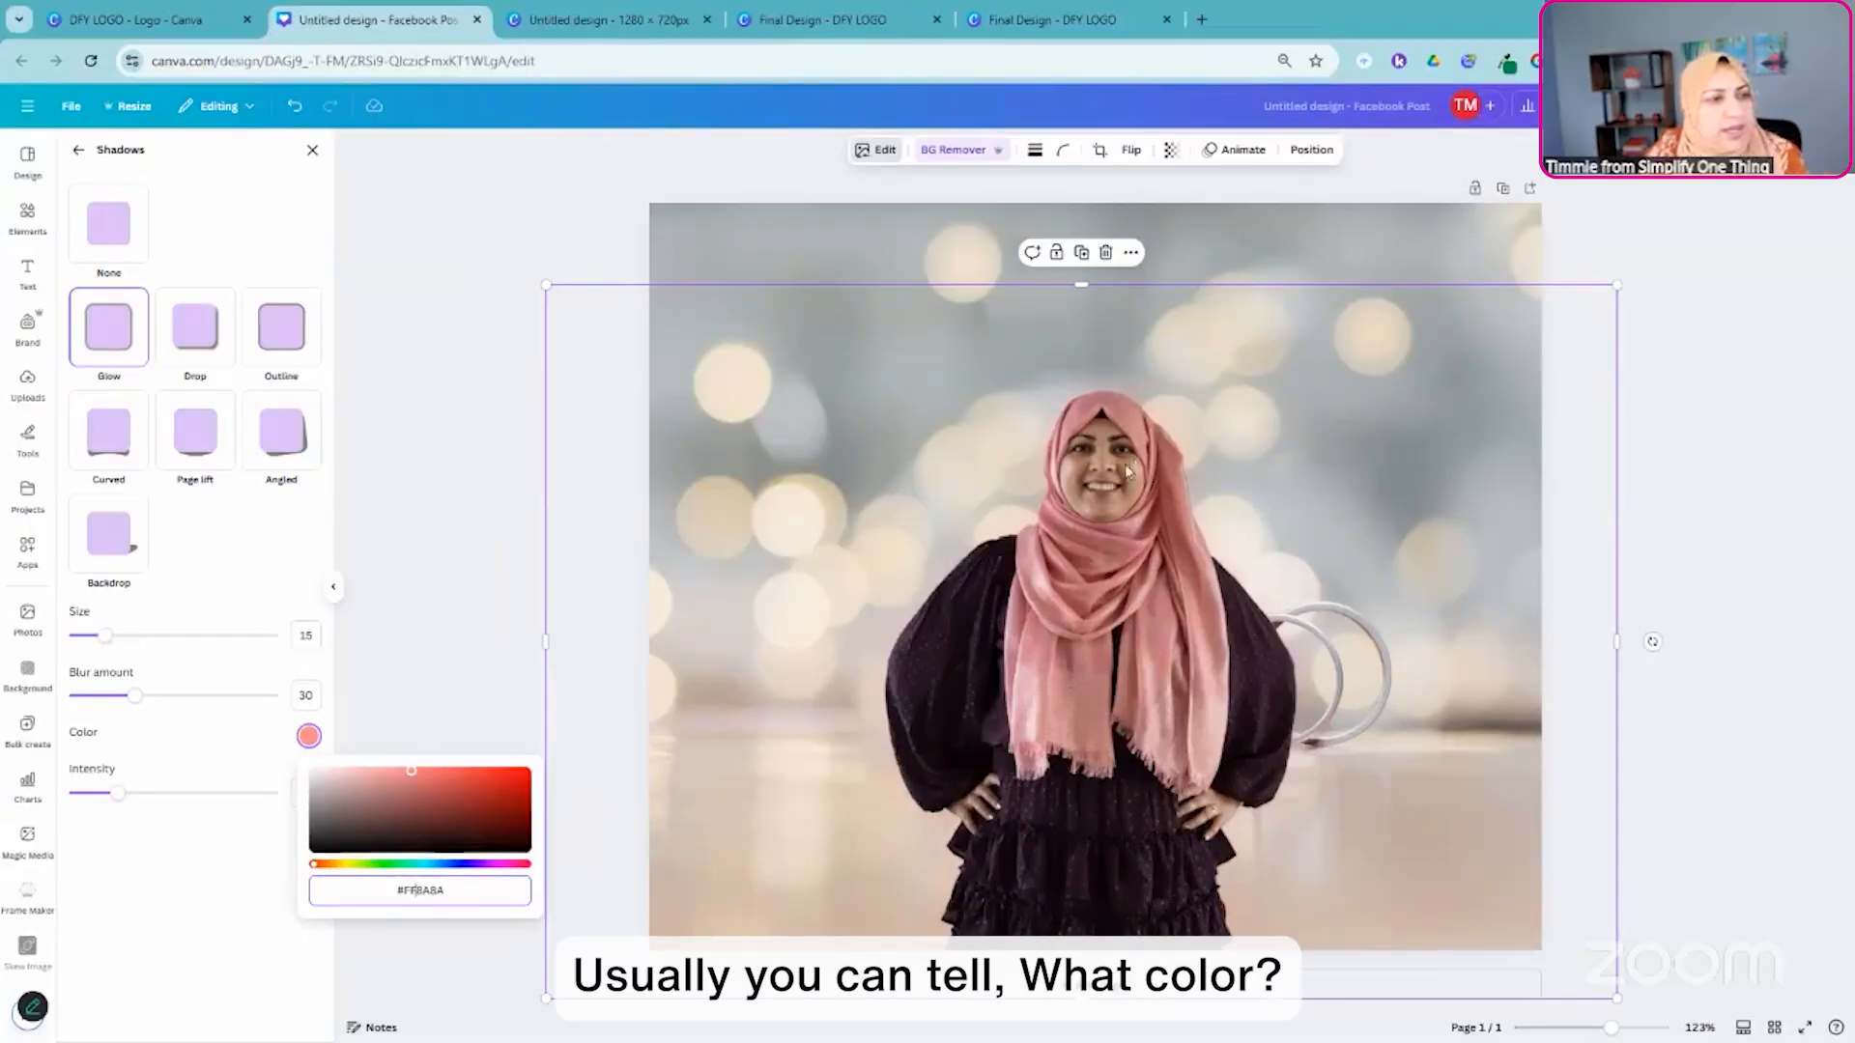
pyautogui.click(405, 618)
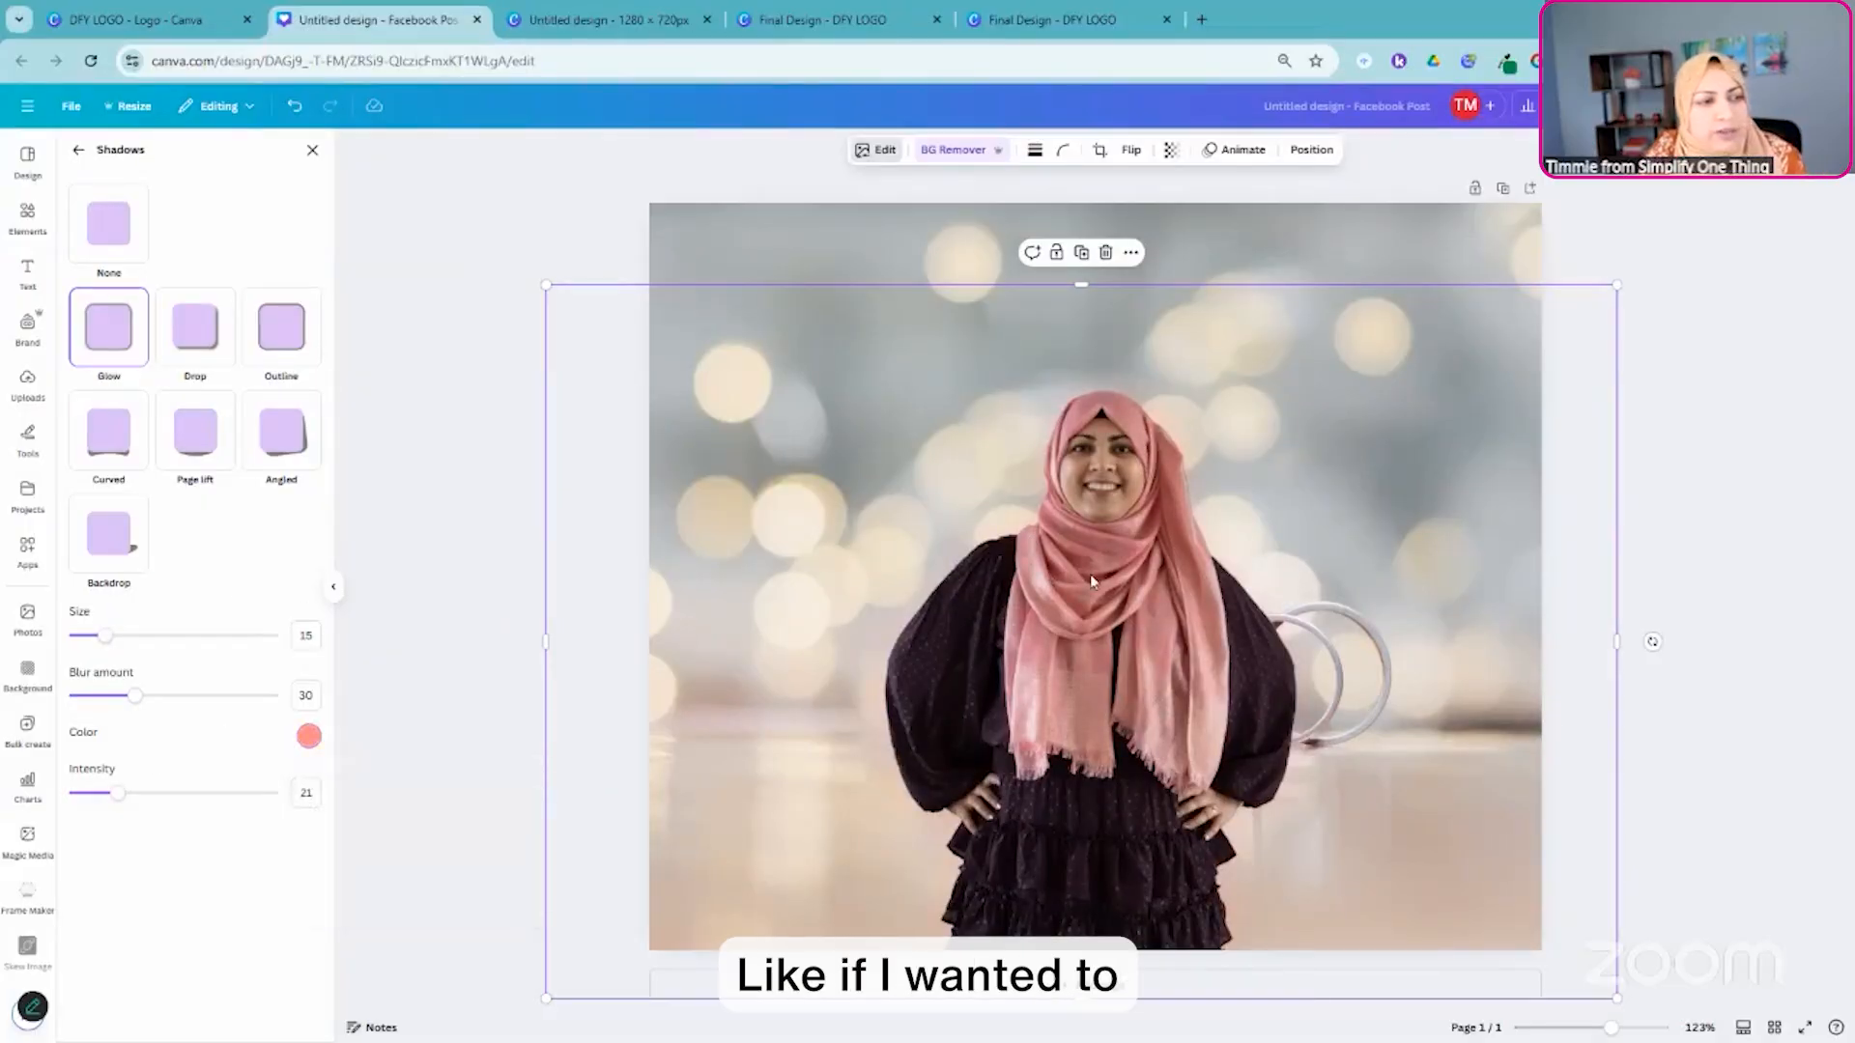
# - Sample a shaded part of the pink headscarf with the Eye Dropper browser extension and copy its hex code #994747
pyautogui.click(1500, 63)
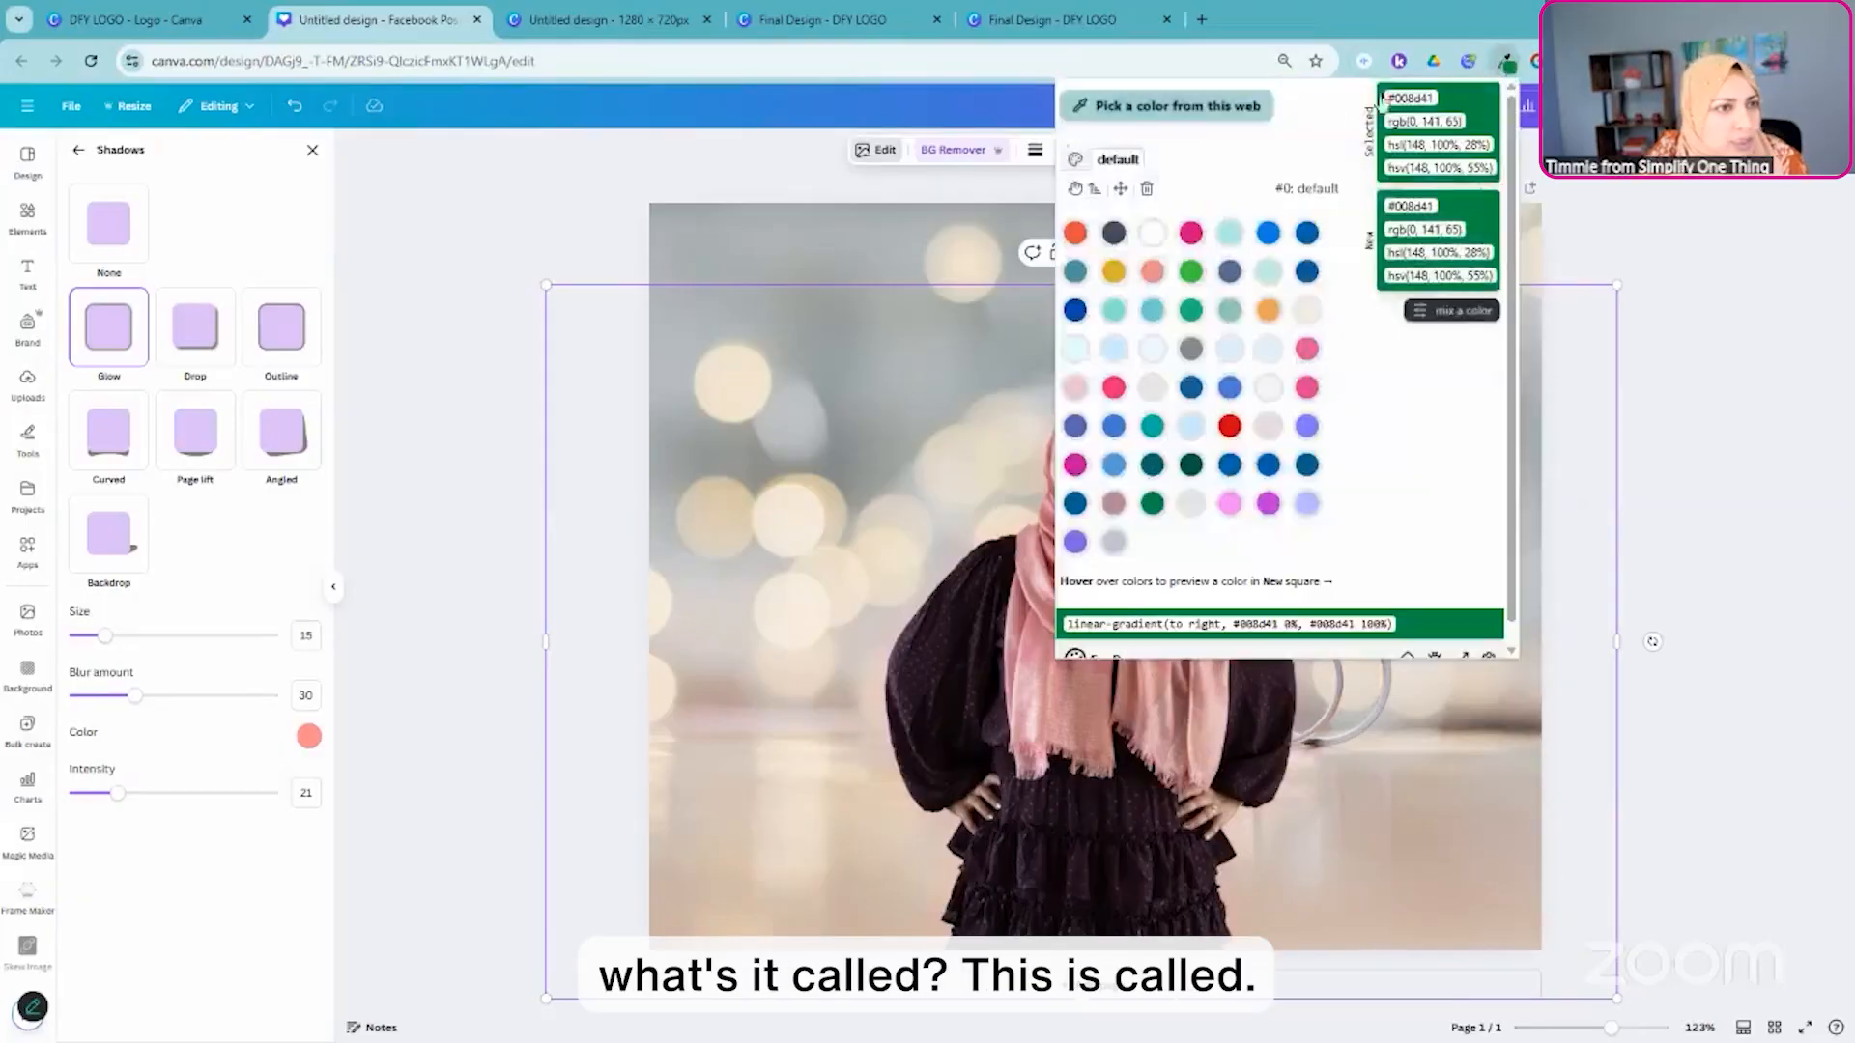
pyautogui.scroll(-1, 1217, 608)
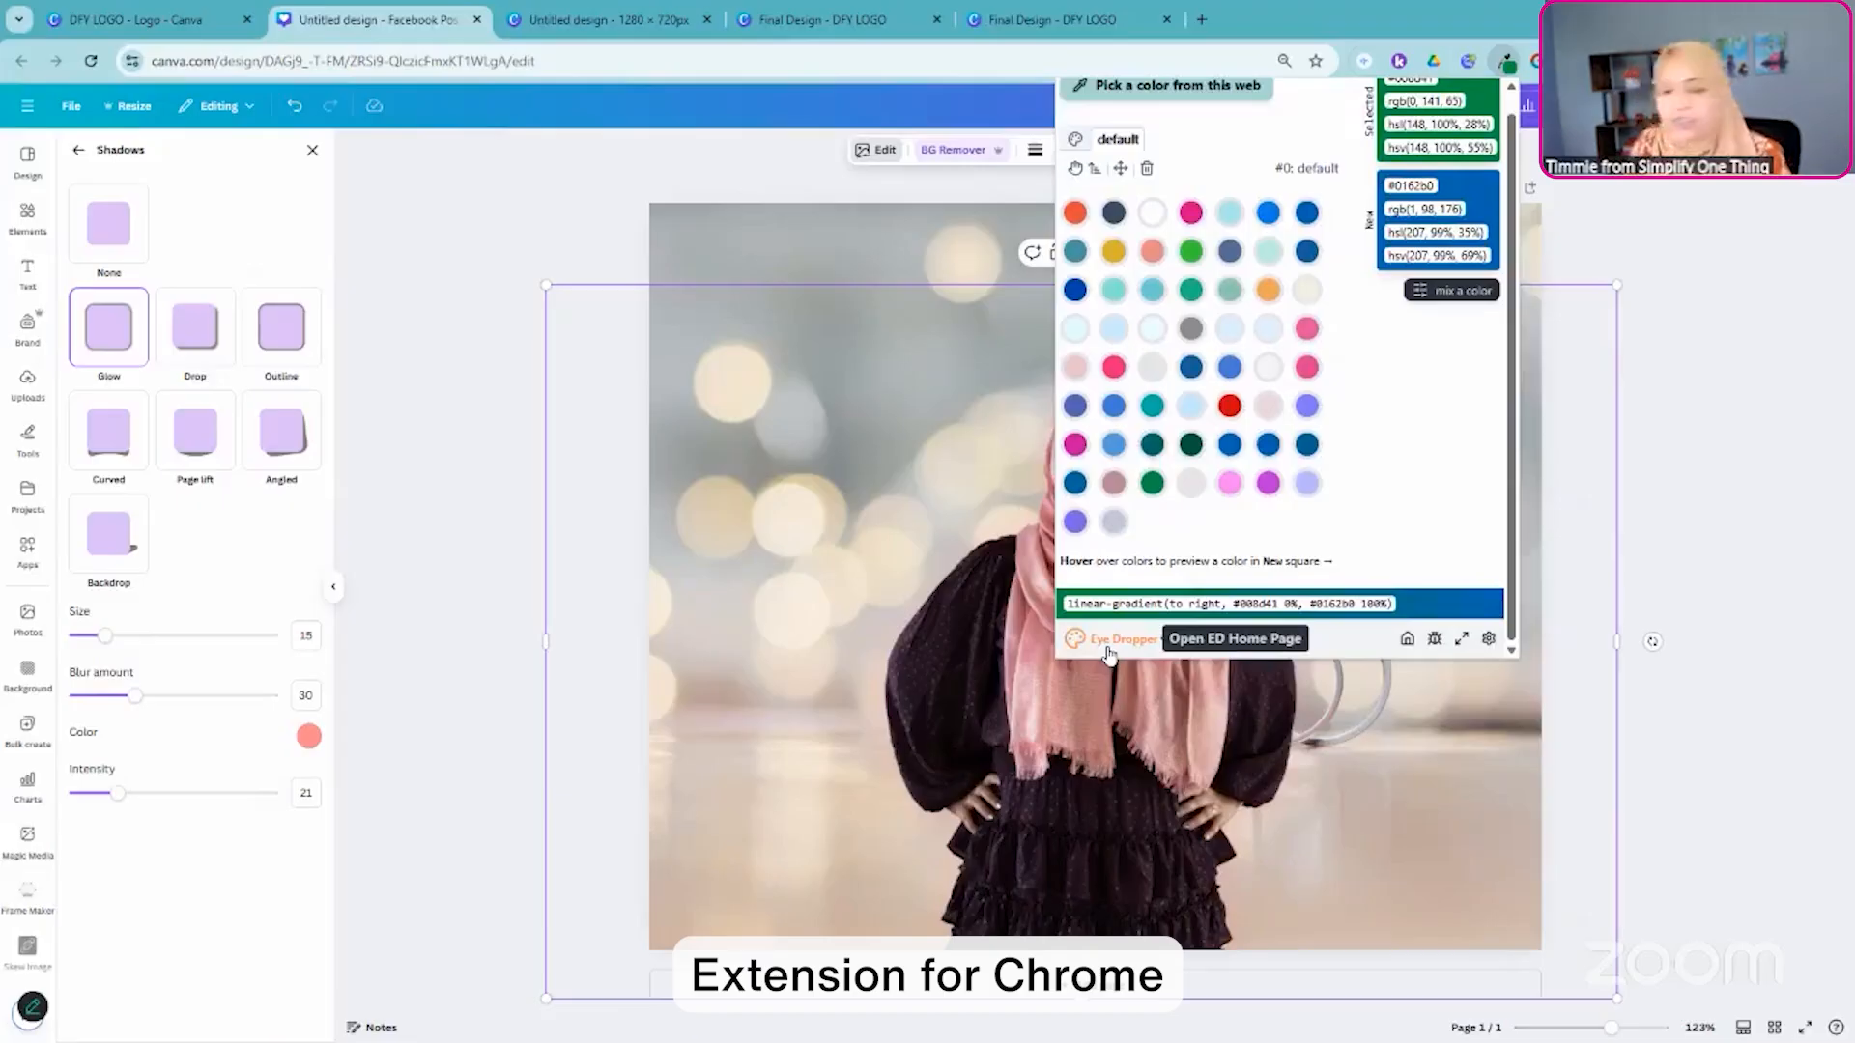
pyautogui.scroll(1, 1189, 338)
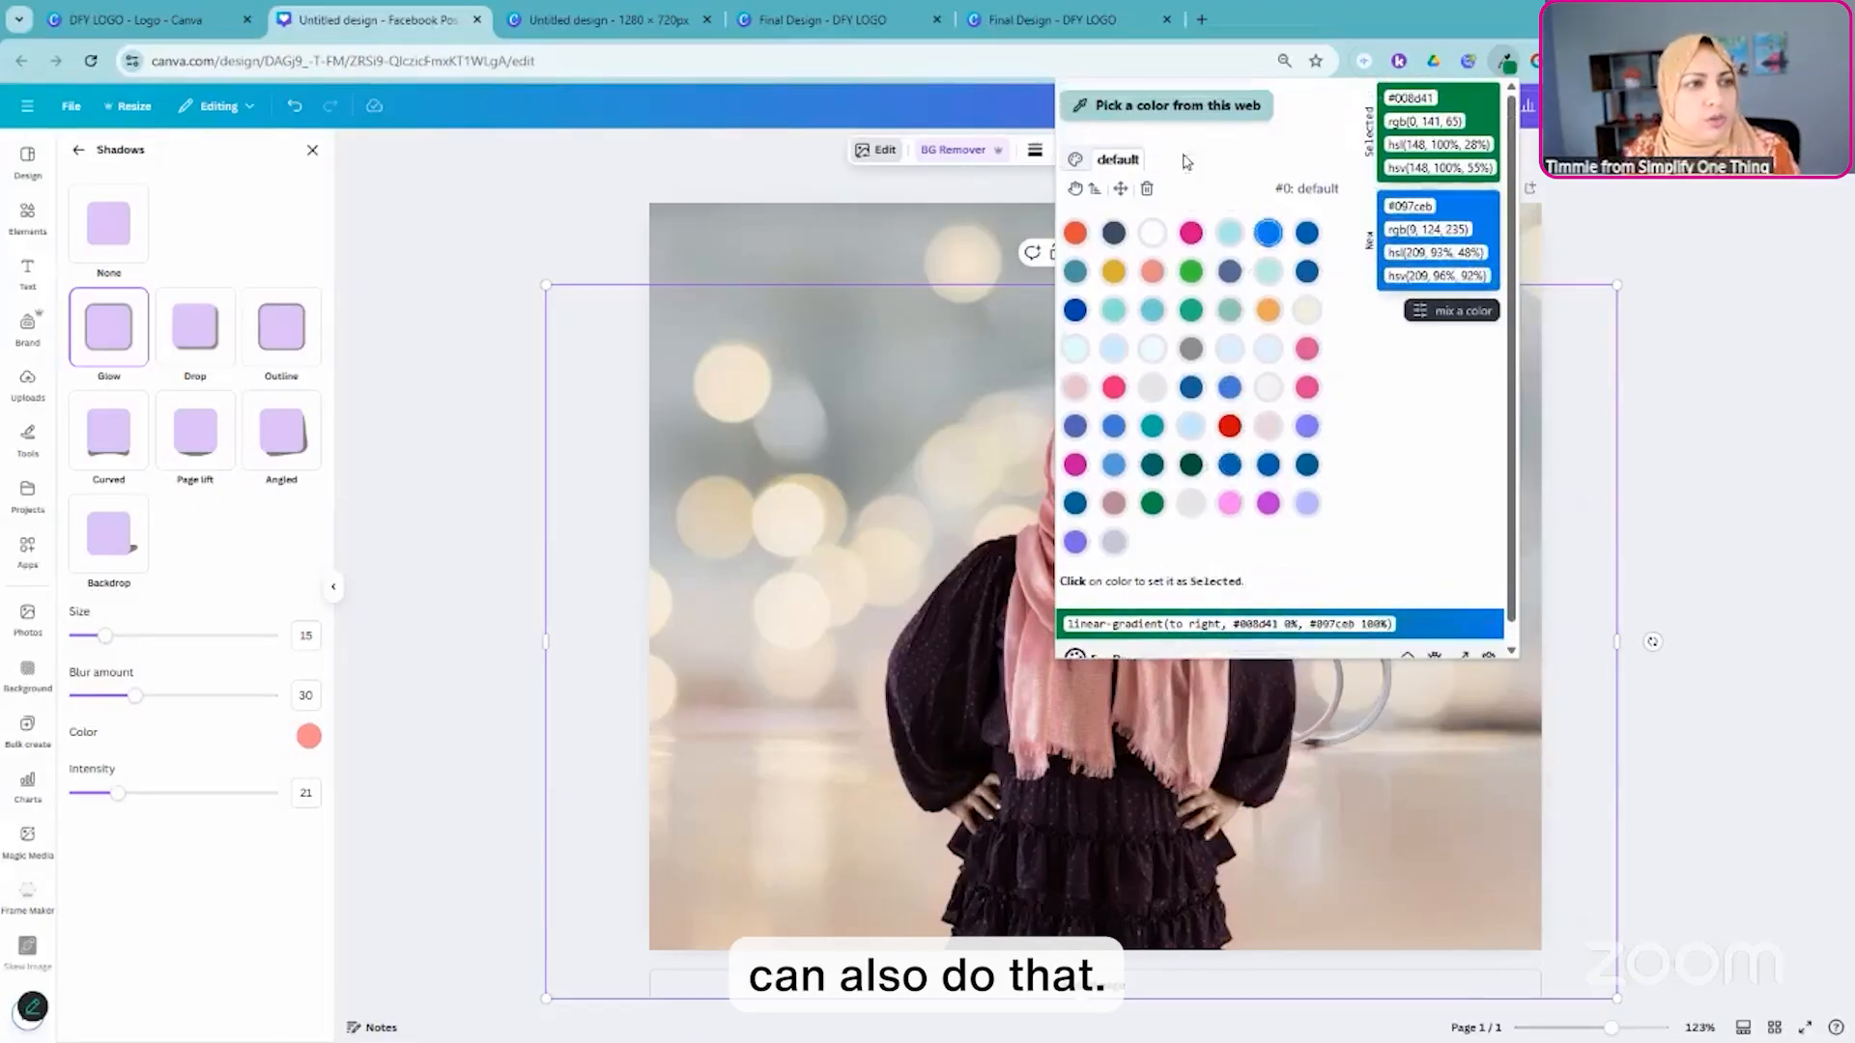
pyautogui.click(1128, 108)
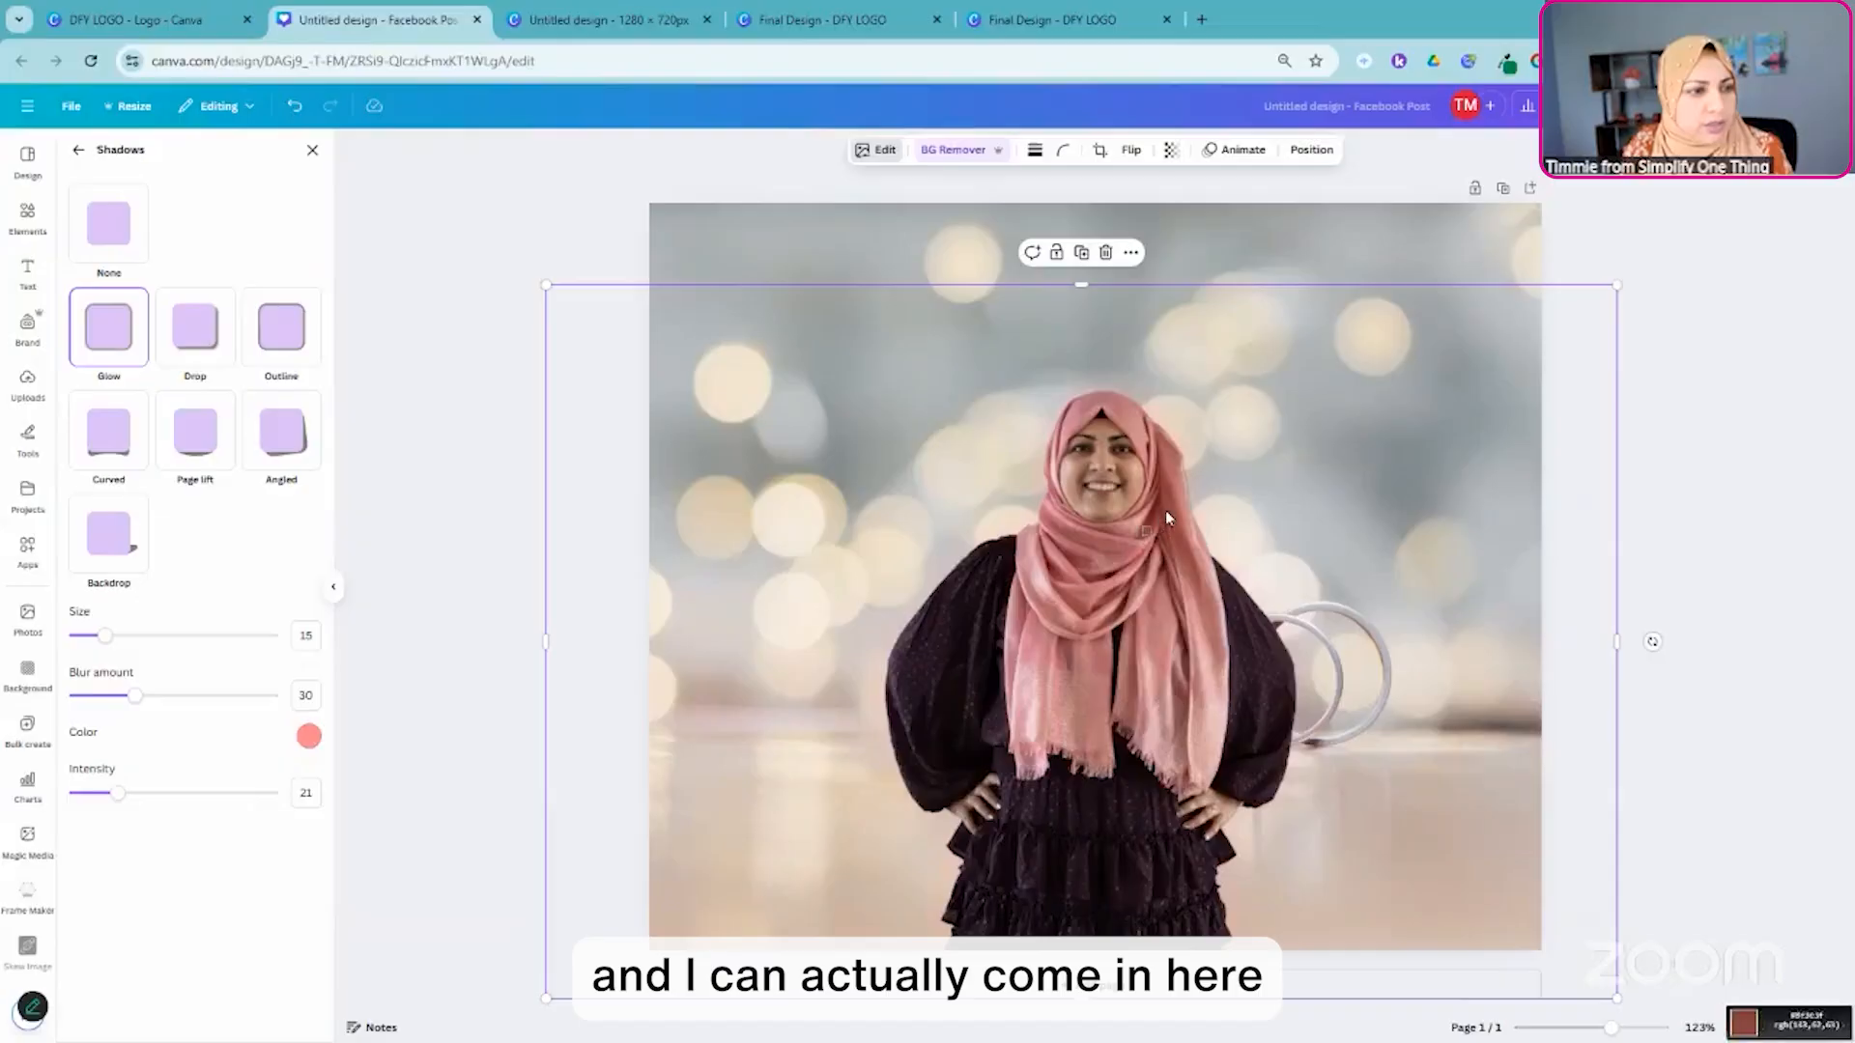
pyautogui.click(1167, 507)
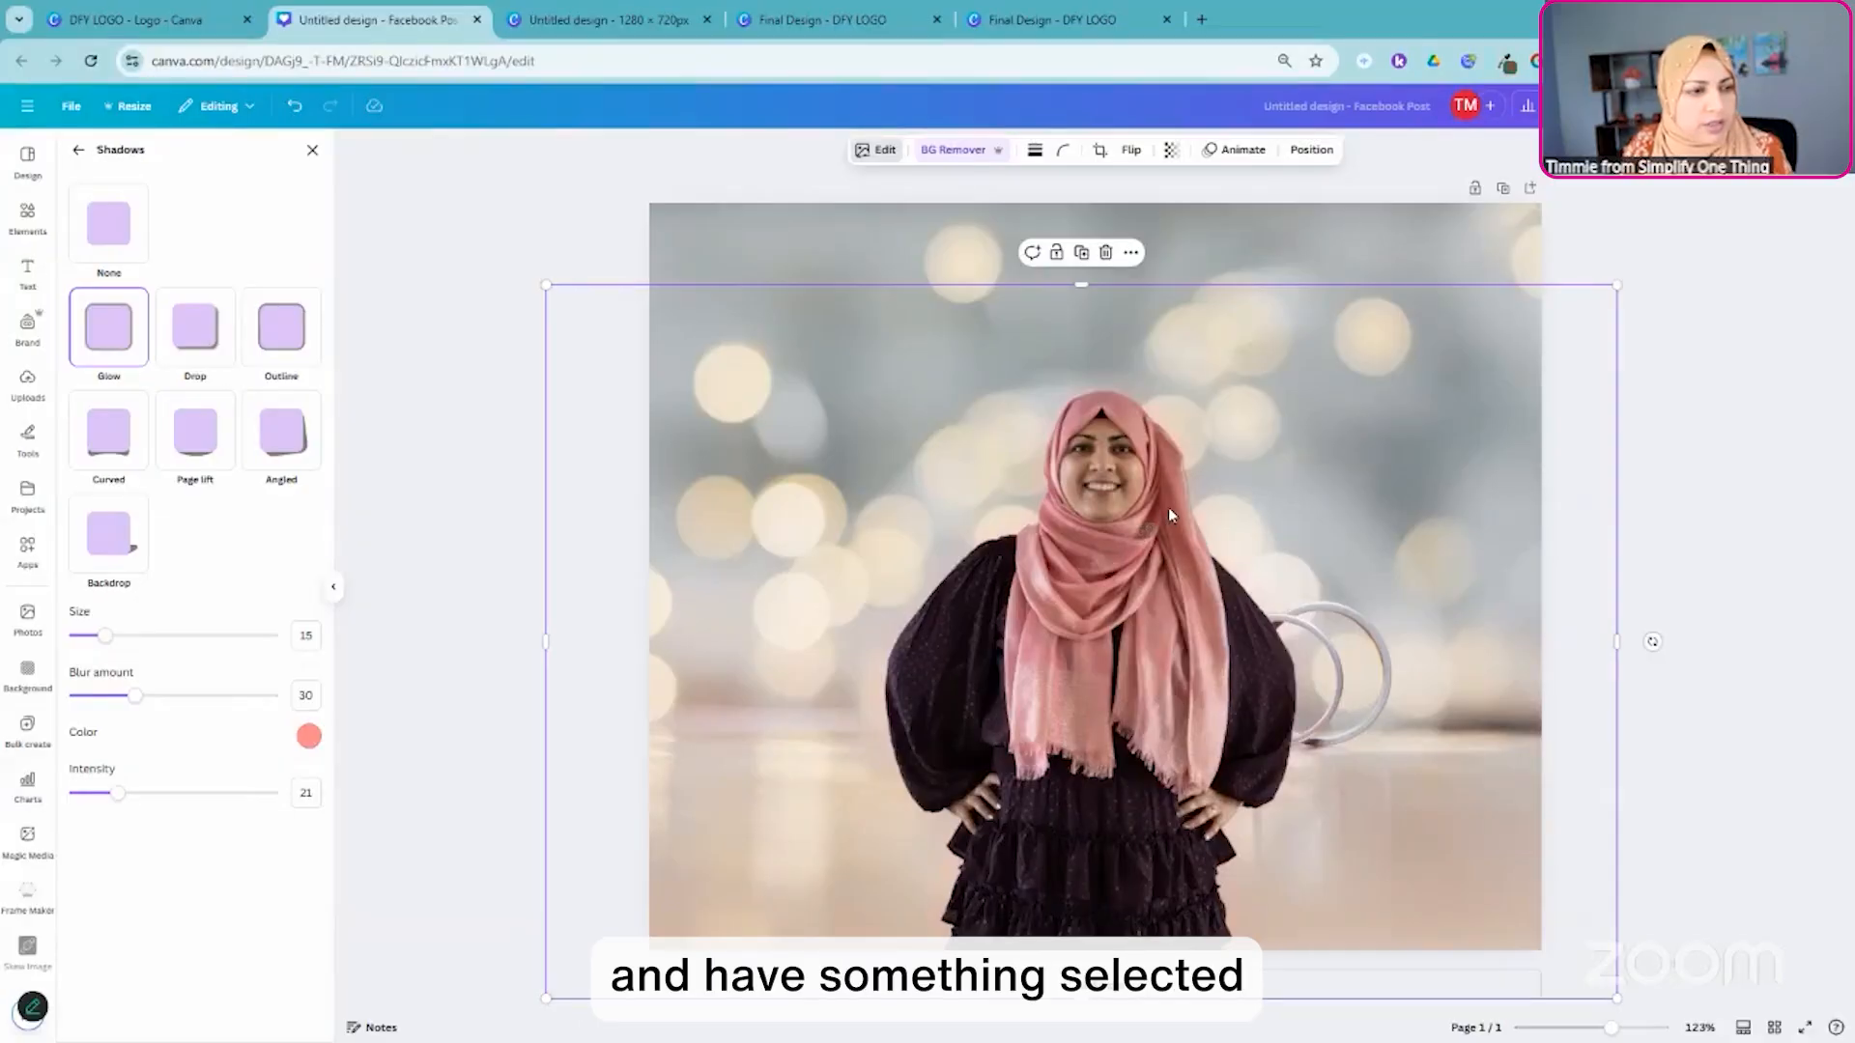
pyautogui.click(1504, 66)
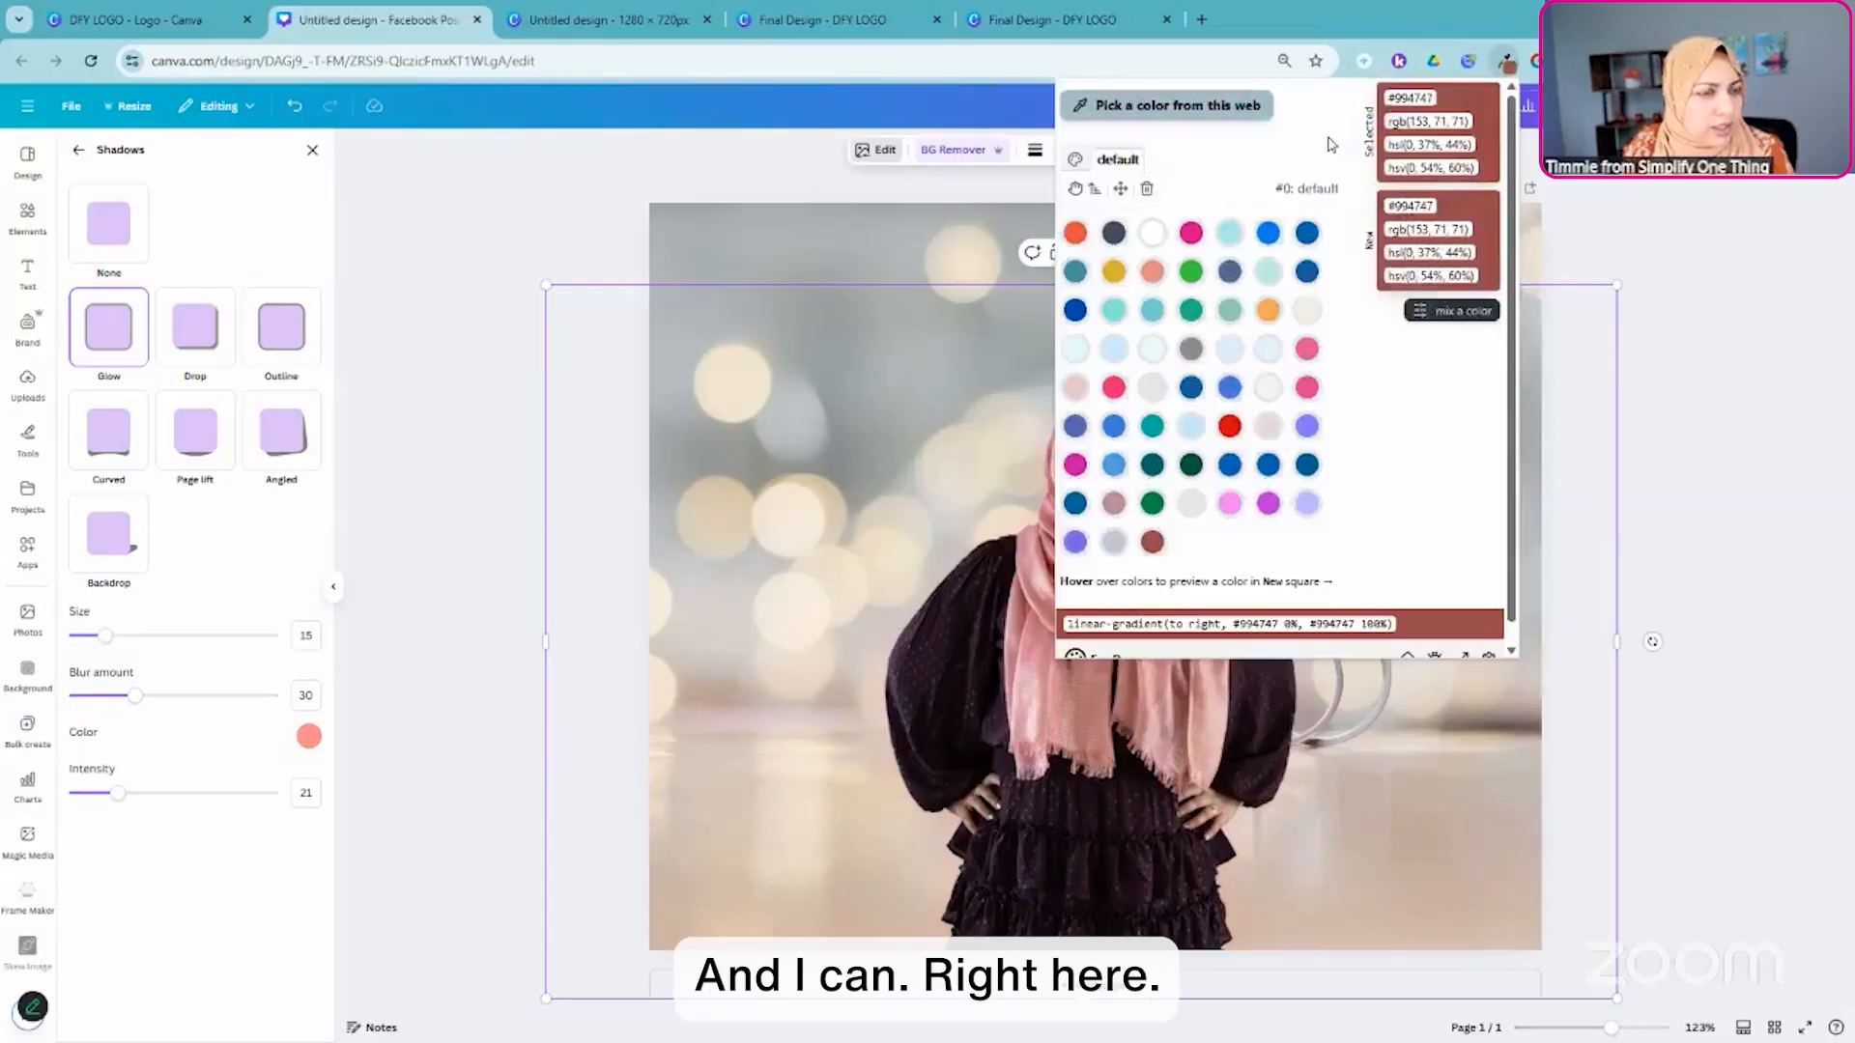
pyautogui.click(1410, 97)
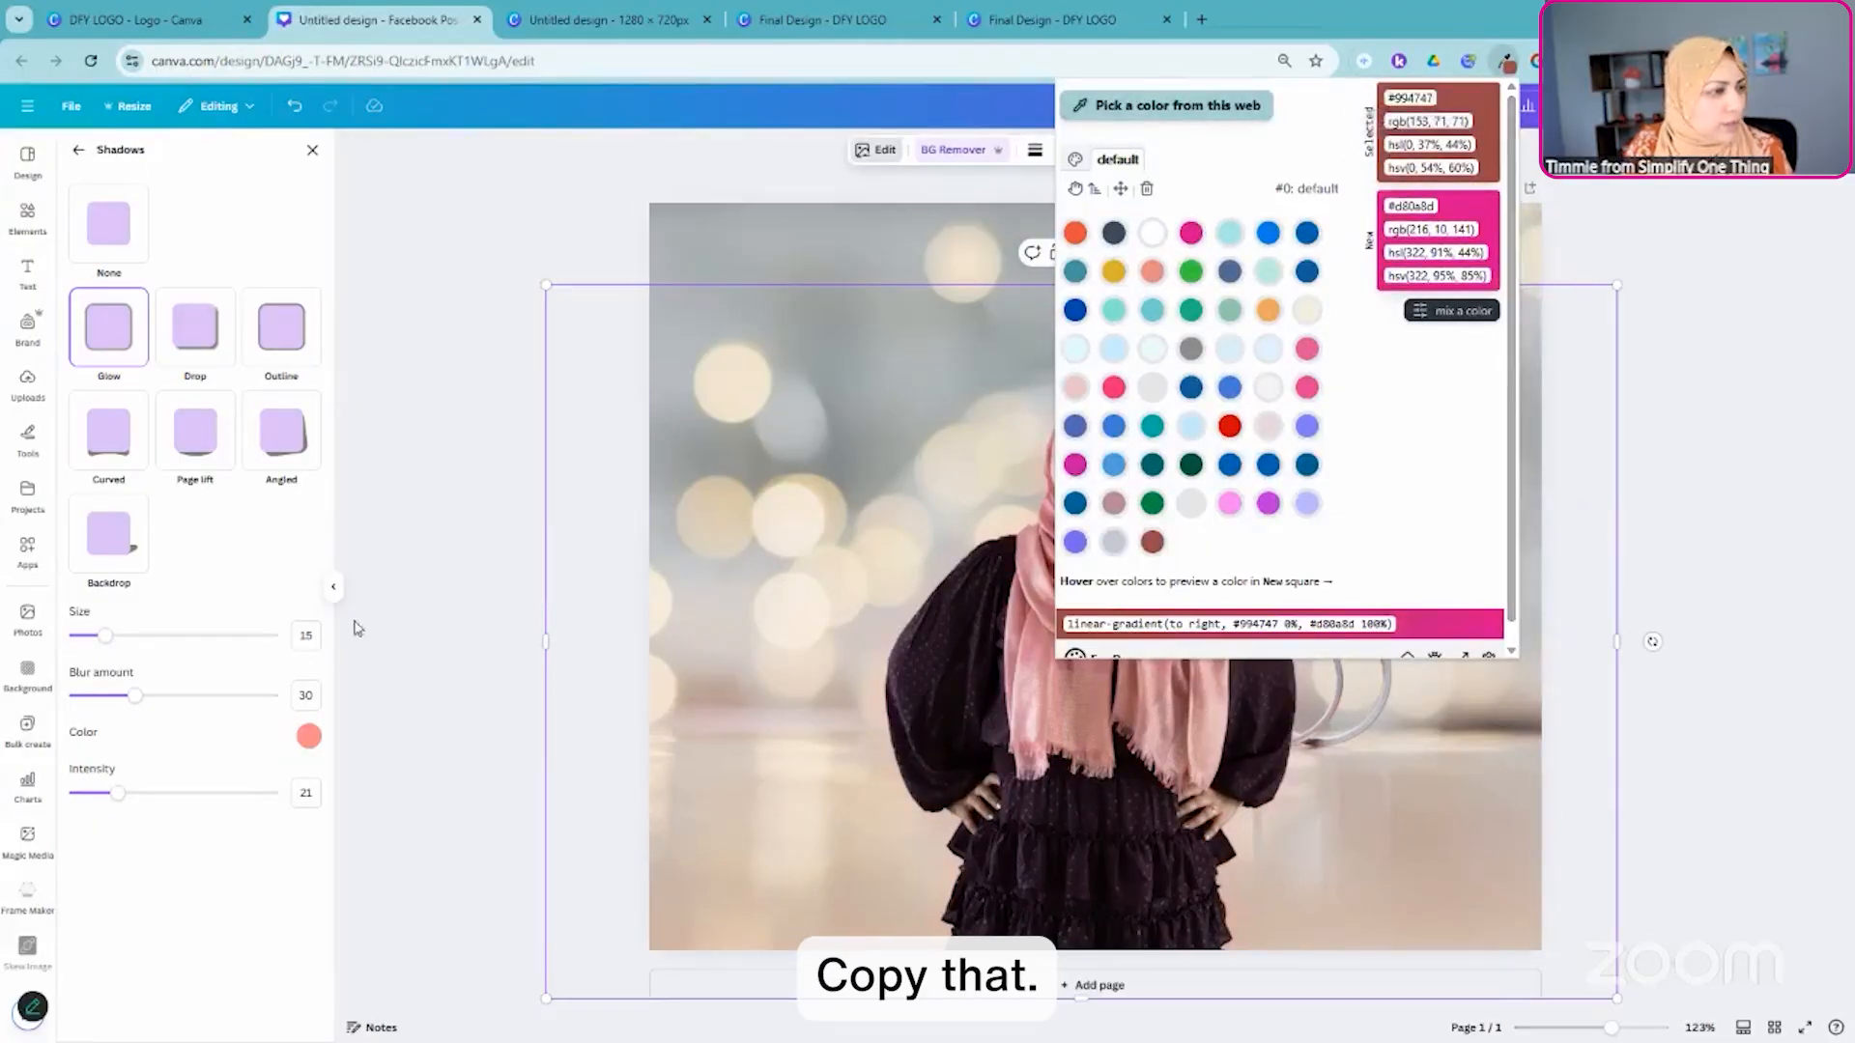
# - Set the portrait's glow color to the copied hex value #994747
pyautogui.click(309, 736)
pyautogui.click(435, 890)
pyautogui.write('#994747')
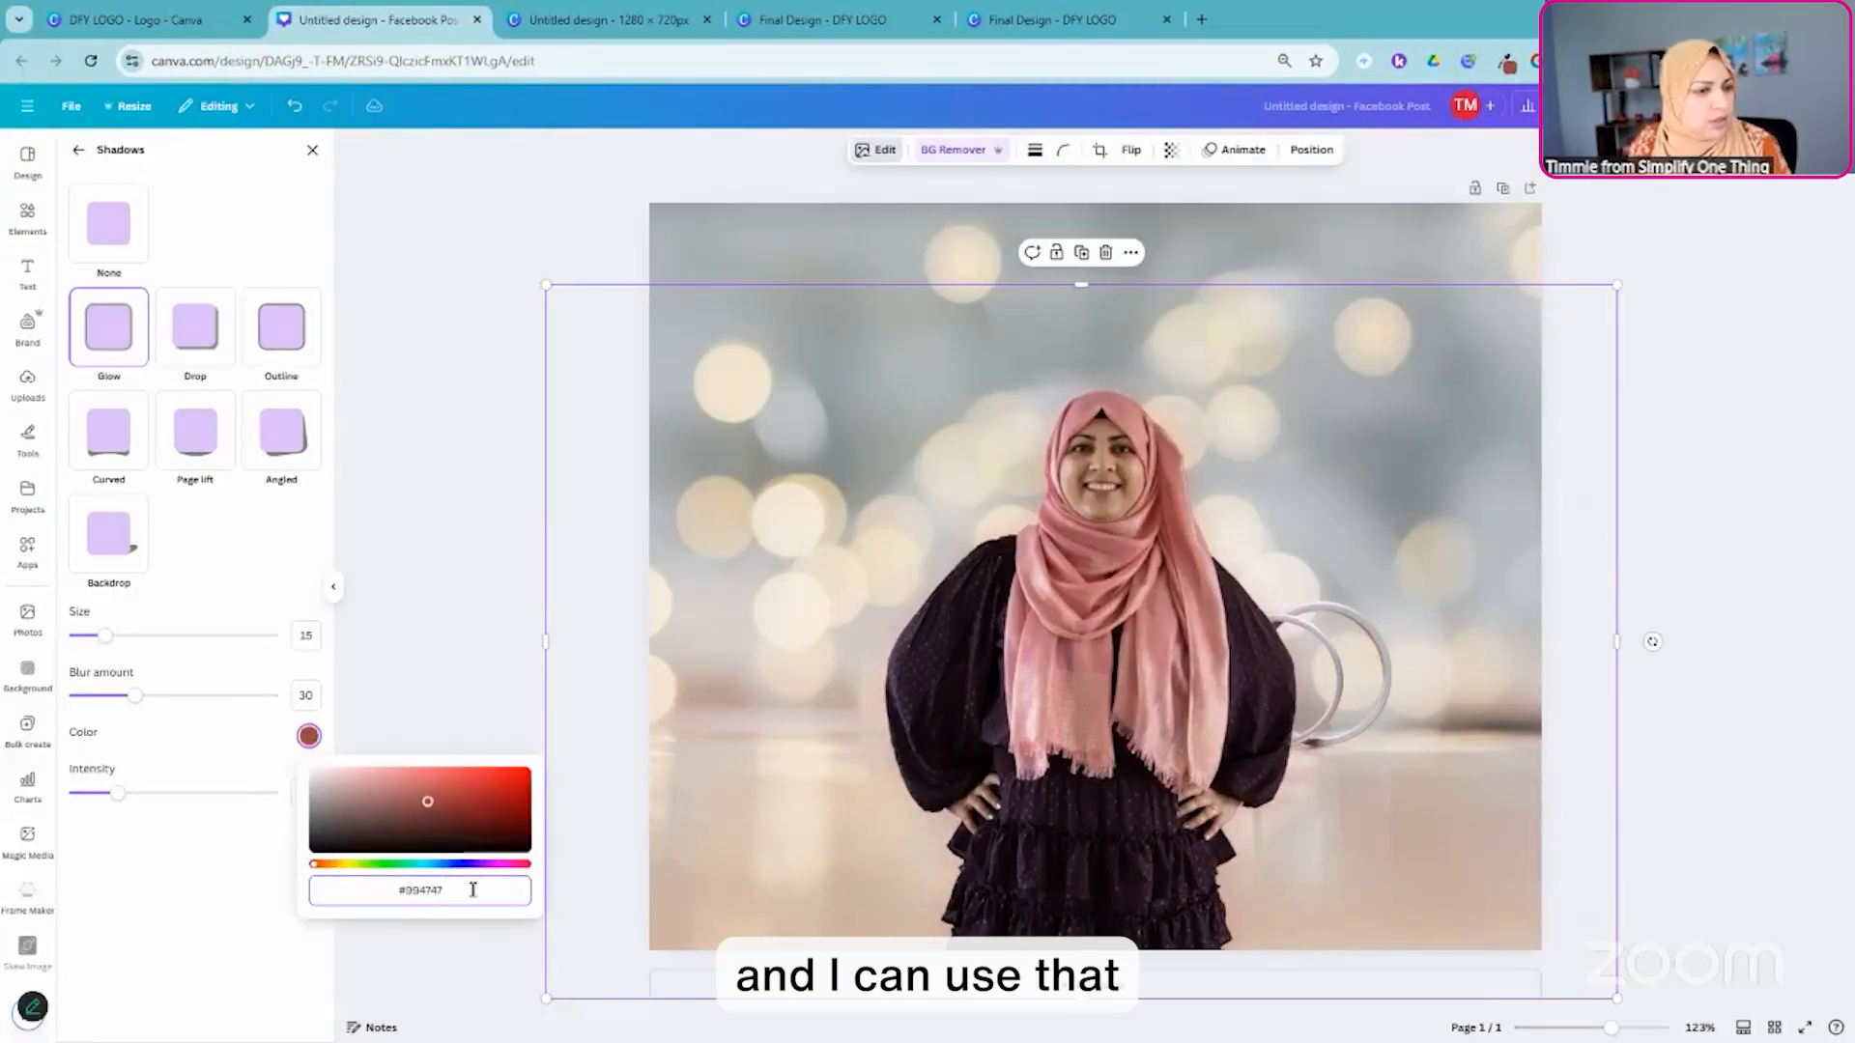
pyautogui.click(214, 894)
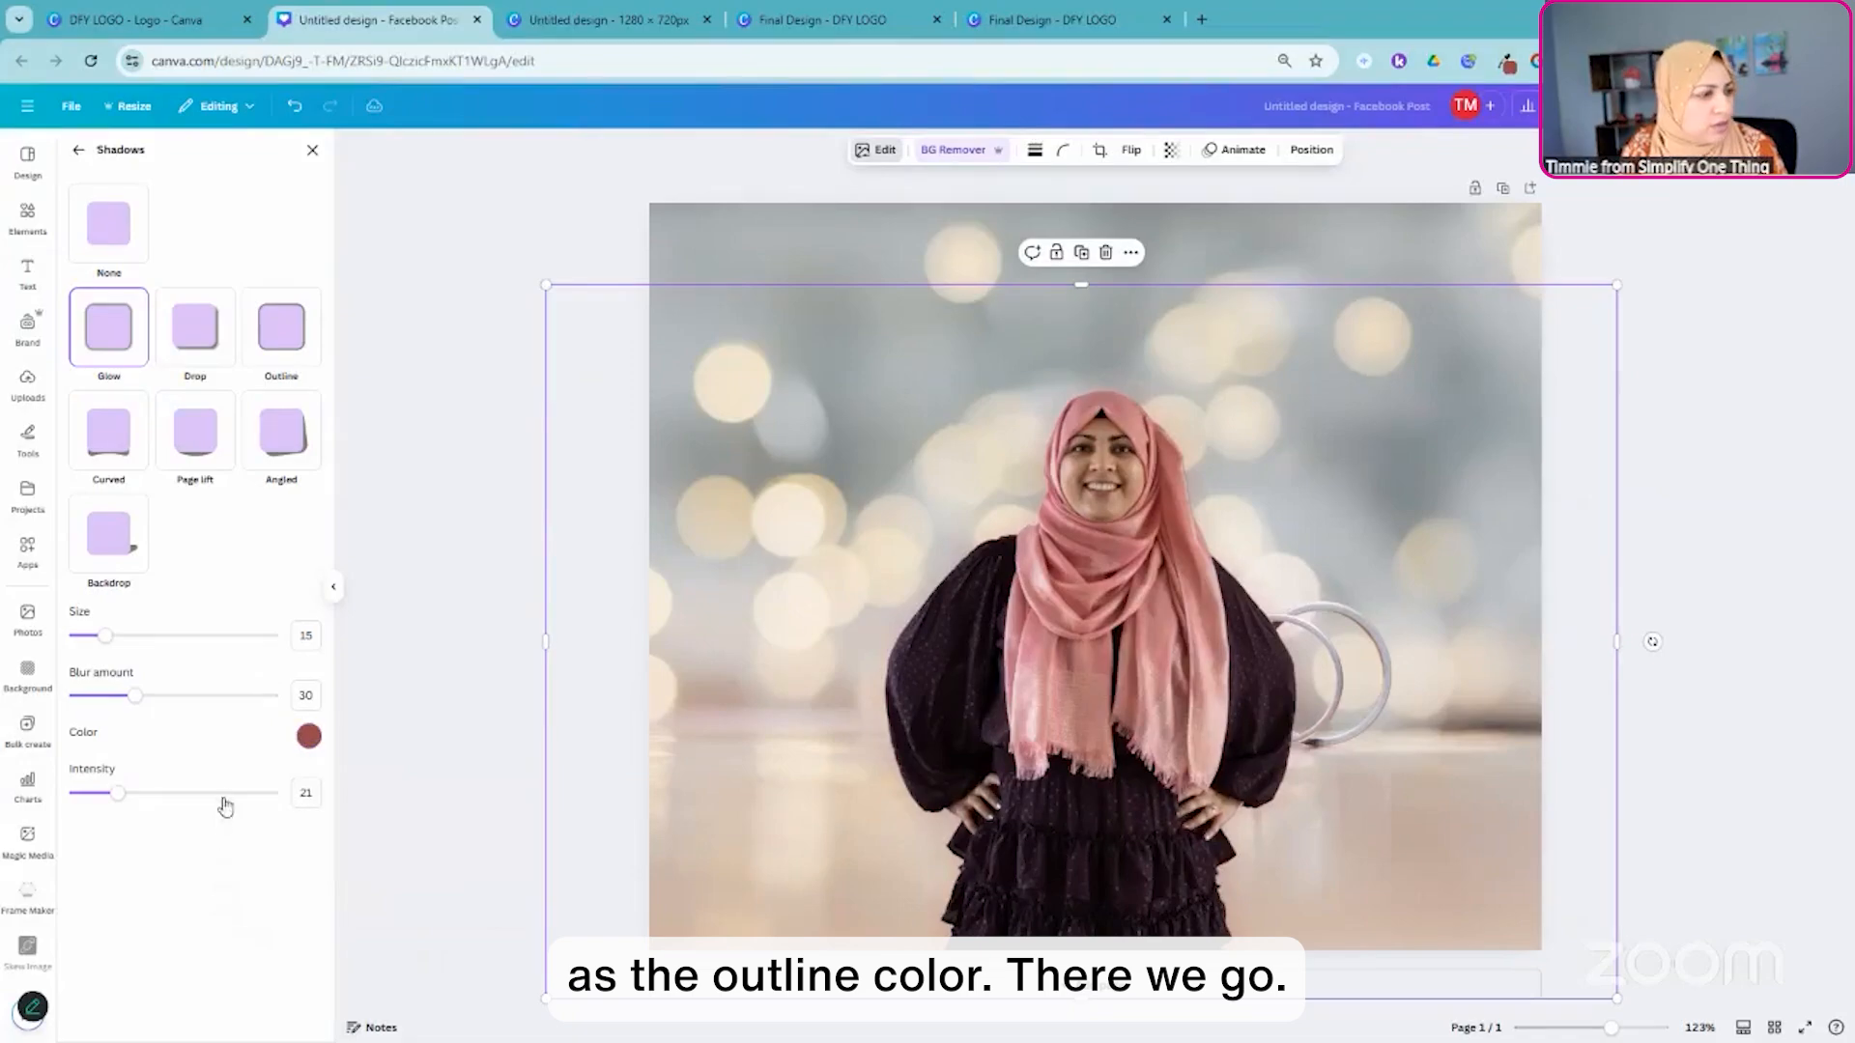
# - Set the portrait's glow size to 39 and intensity to 29, and close the shadow settings
pyautogui.moveTo(104, 636); pyautogui.dragTo(153, 636)
pyautogui.moveTo(118, 793); pyautogui.dragTo(137, 800)
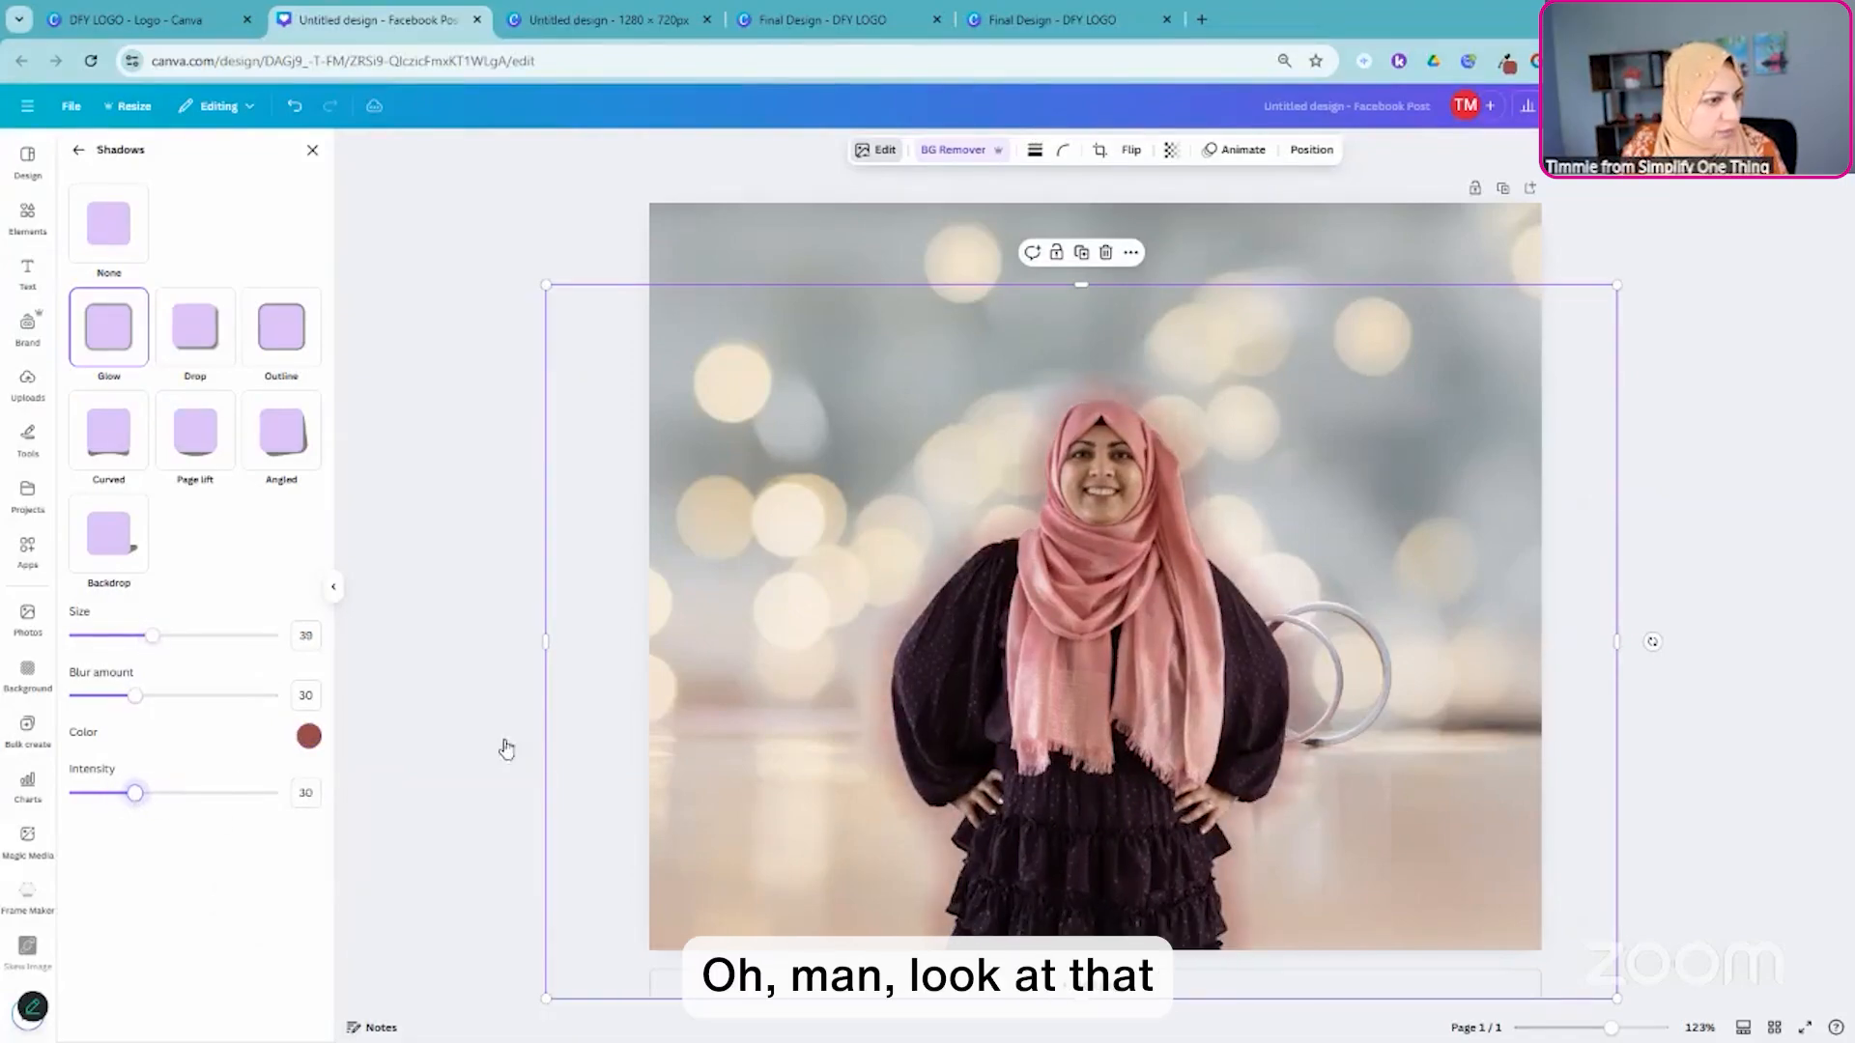
pyautogui.click(1725, 472)
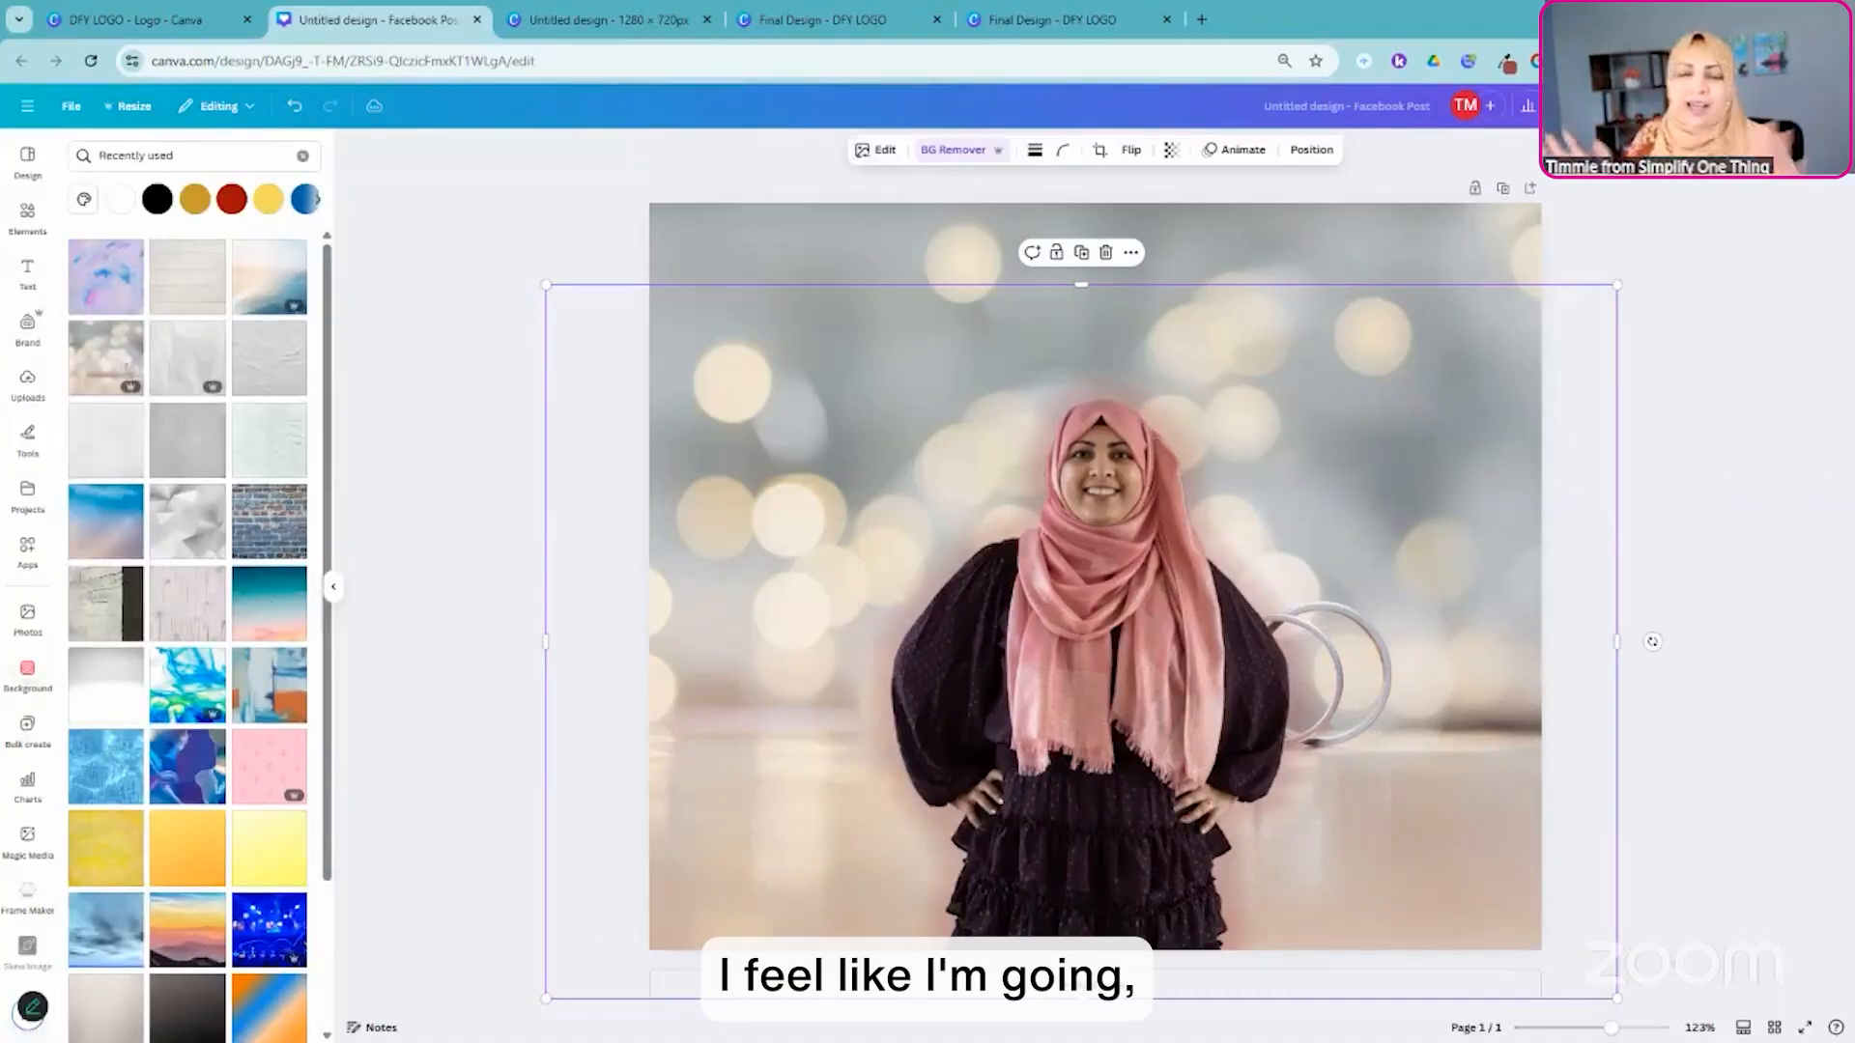
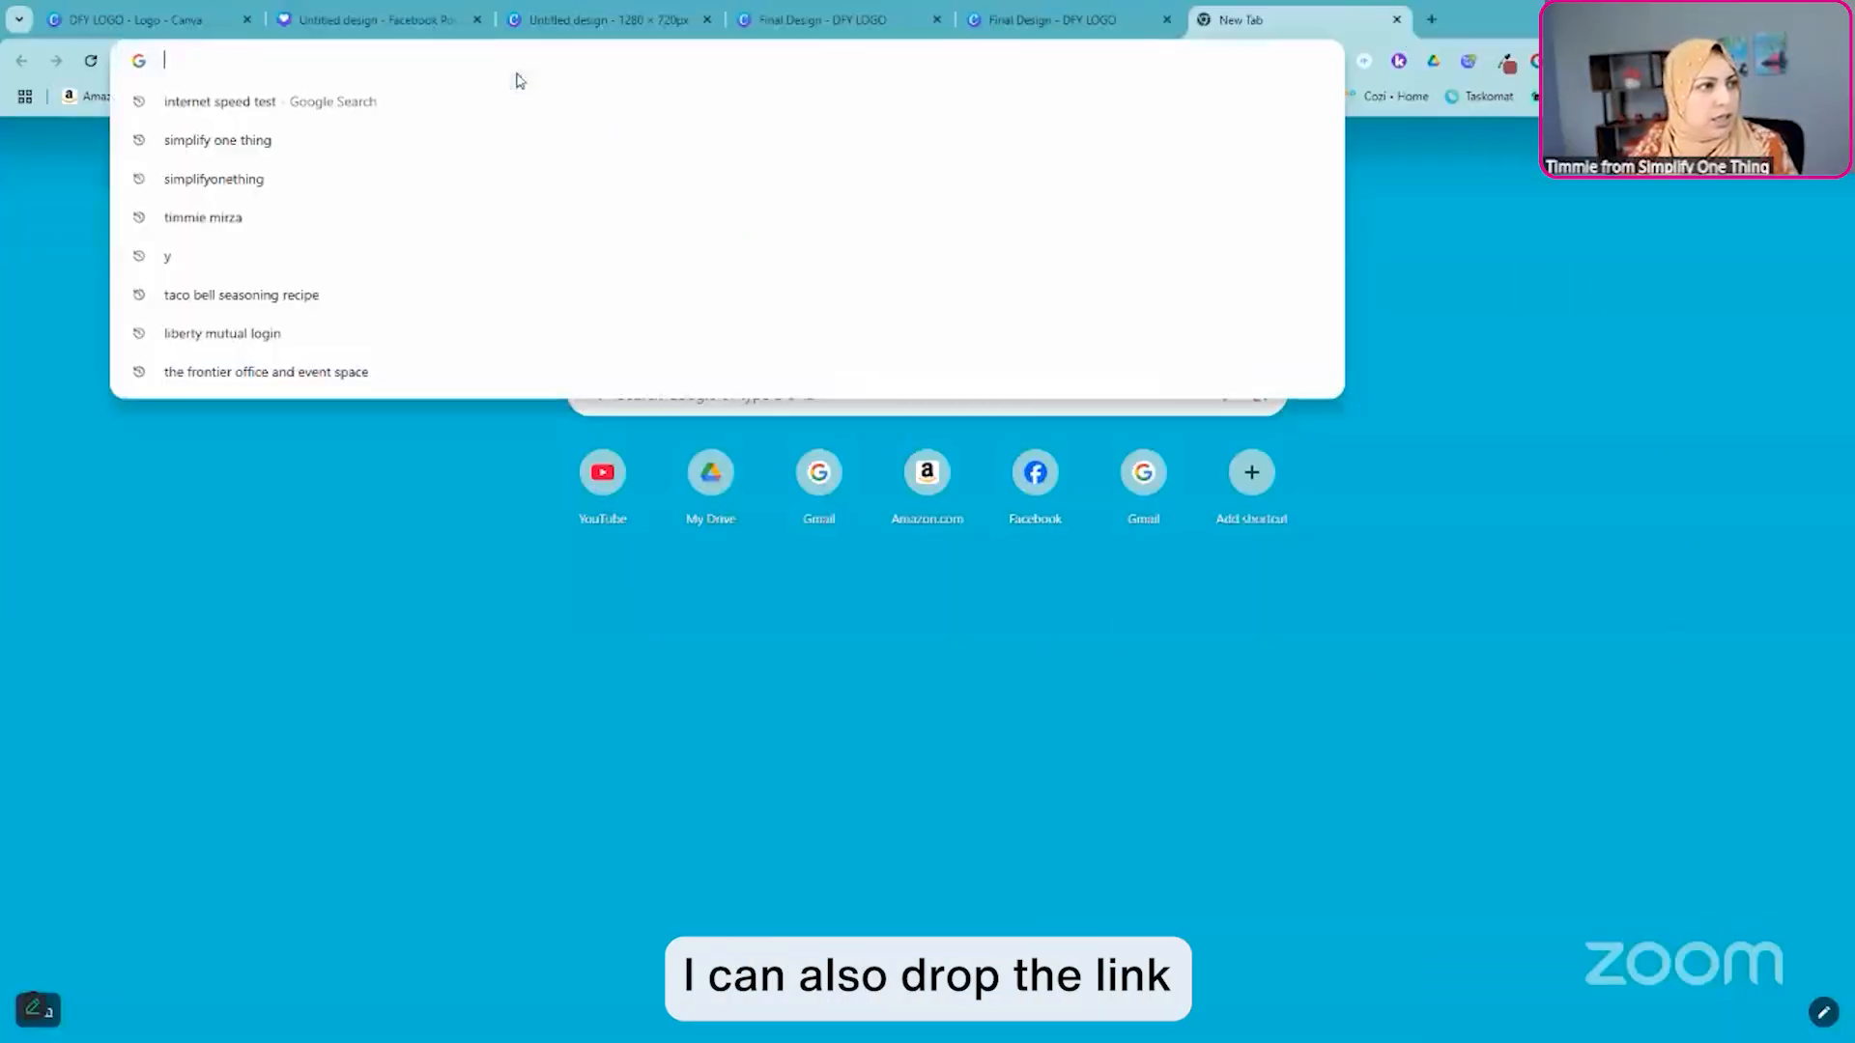
# - Open the simplifyonething.com/bytesizedlearning page in the new browser tab and look through its introduction and program benefits
pyautogui.write('simplifyonething.com')
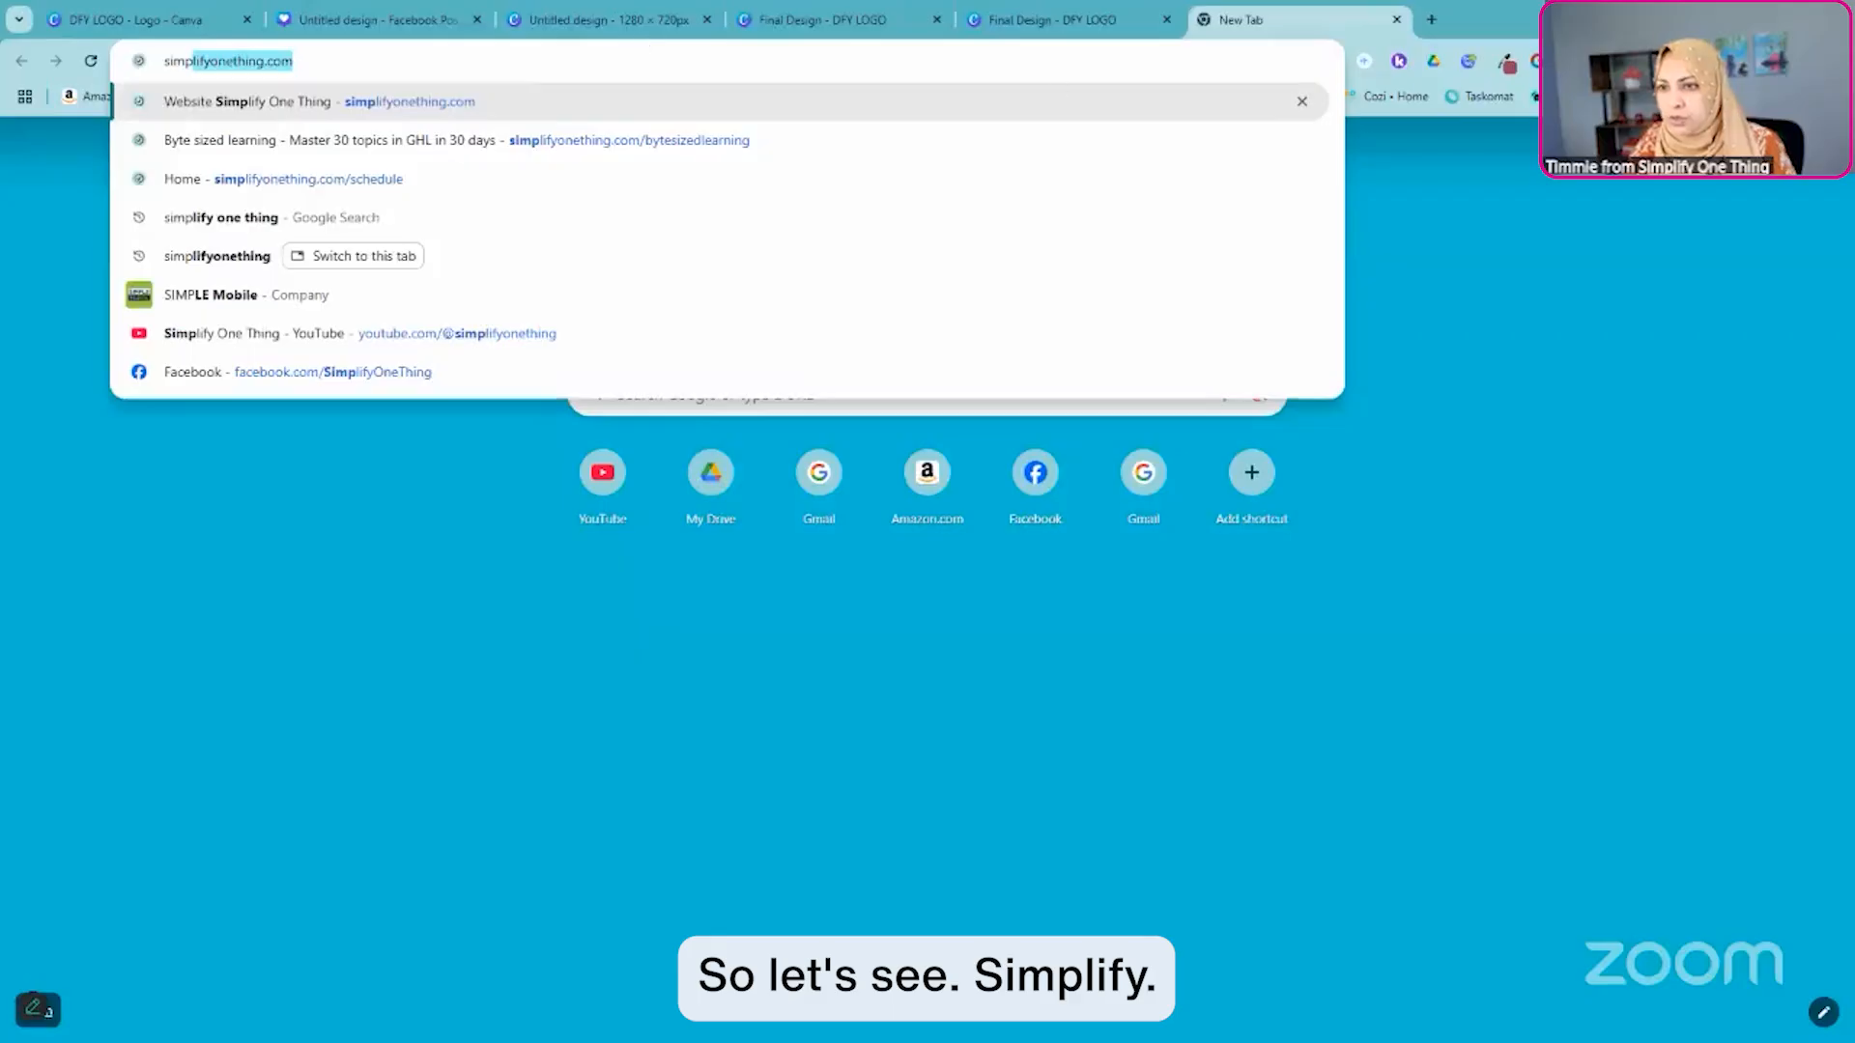
pyautogui.click(796, 139)
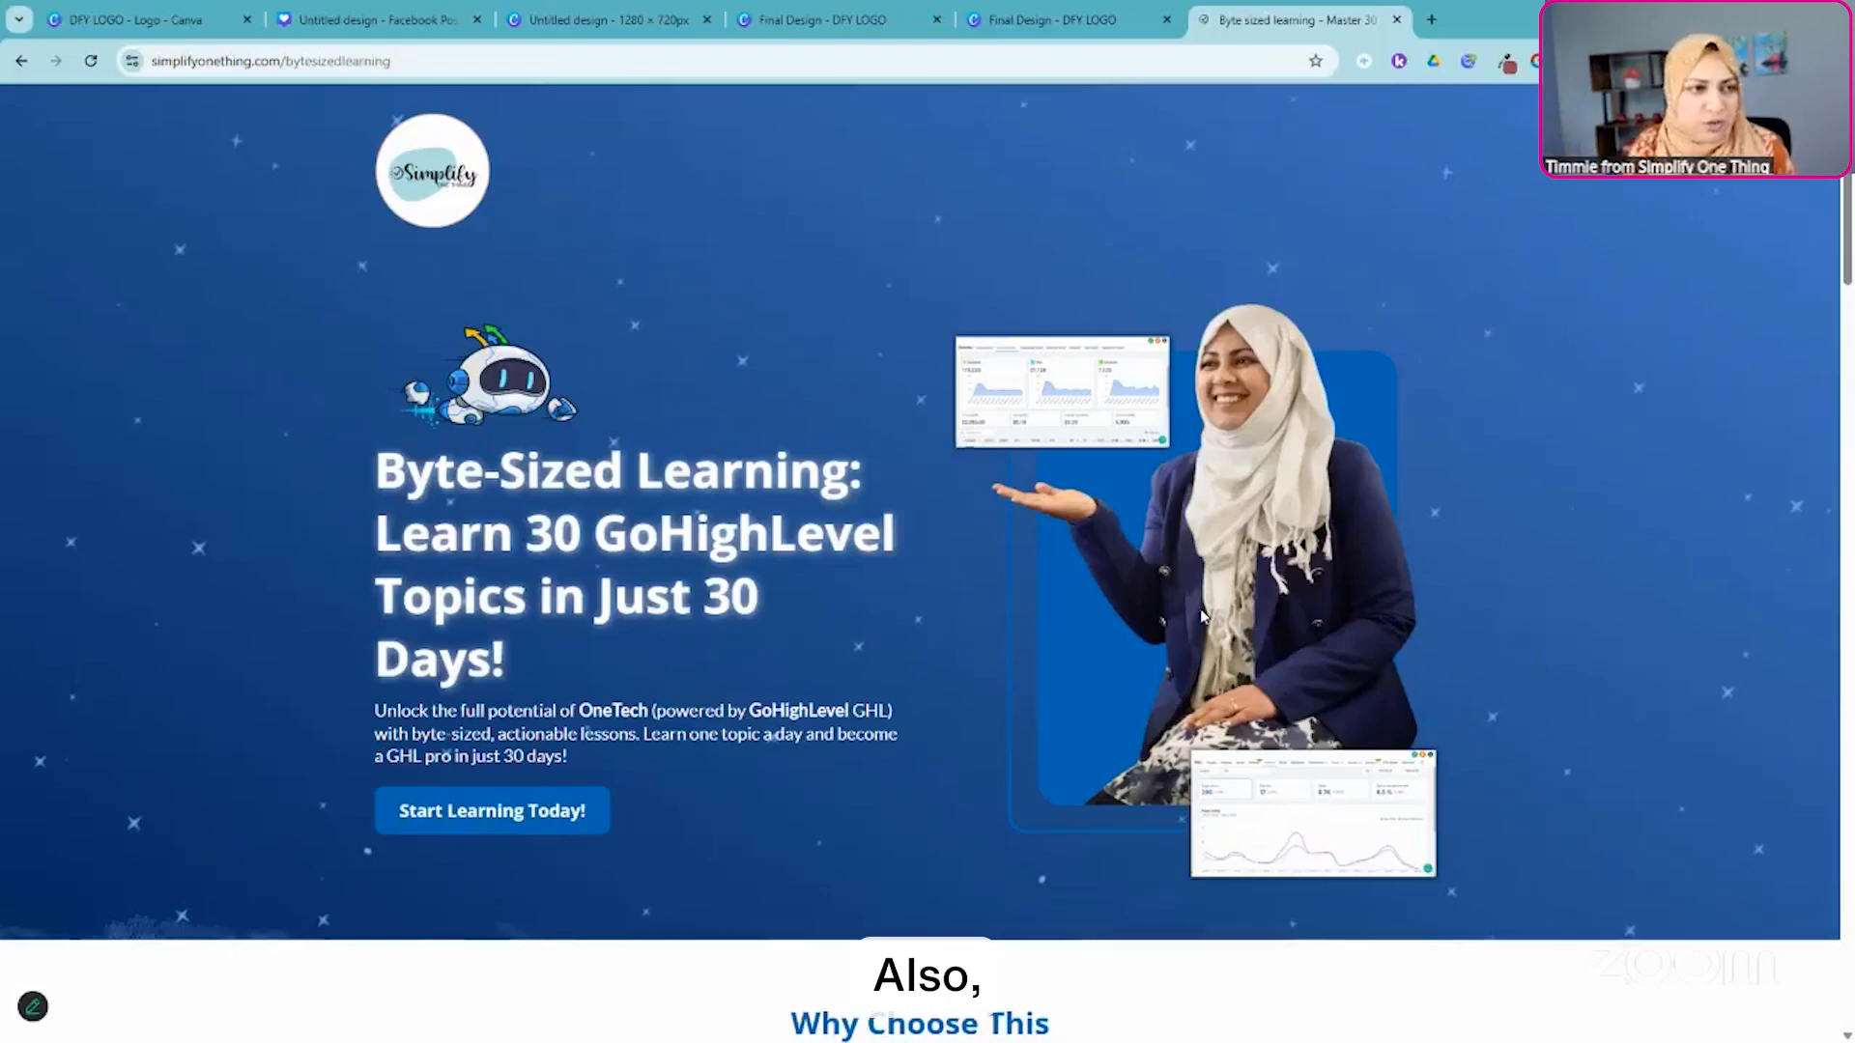
pyautogui.scroll(-2, 1212, 541)
pyautogui.scroll(-9, 1212, 512)
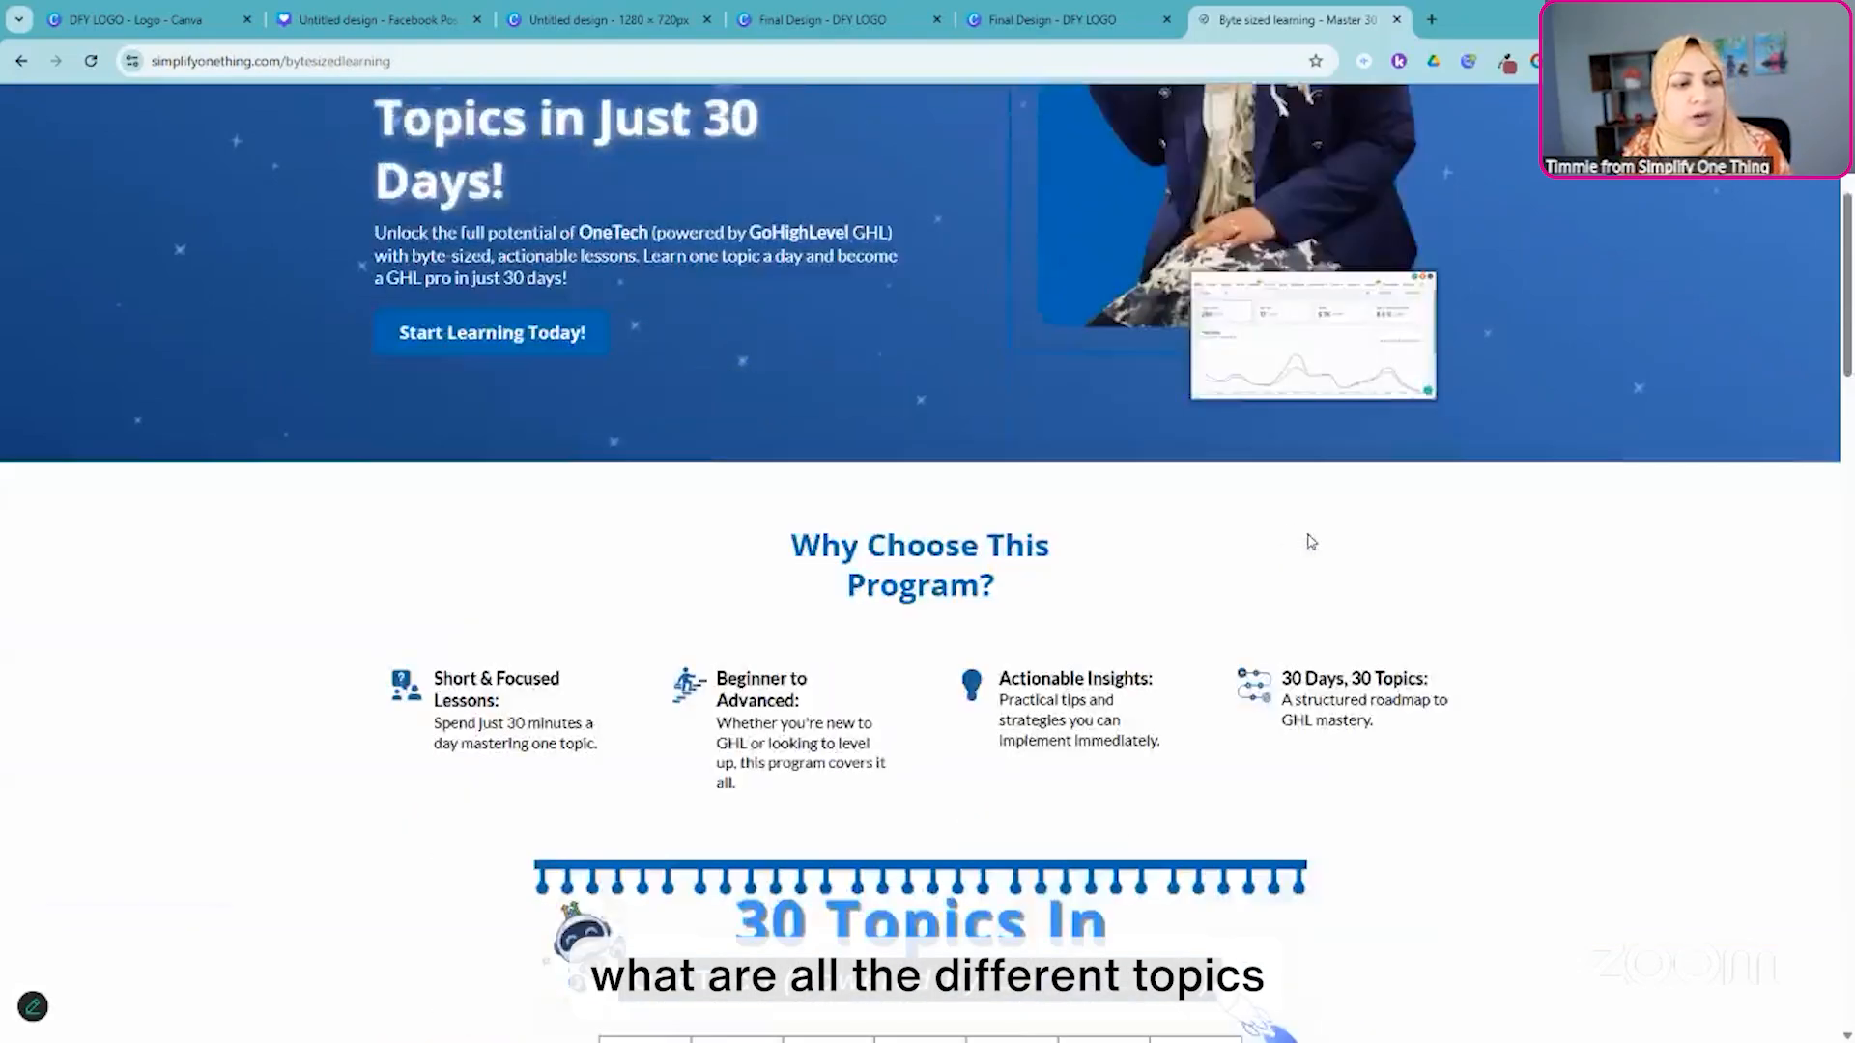